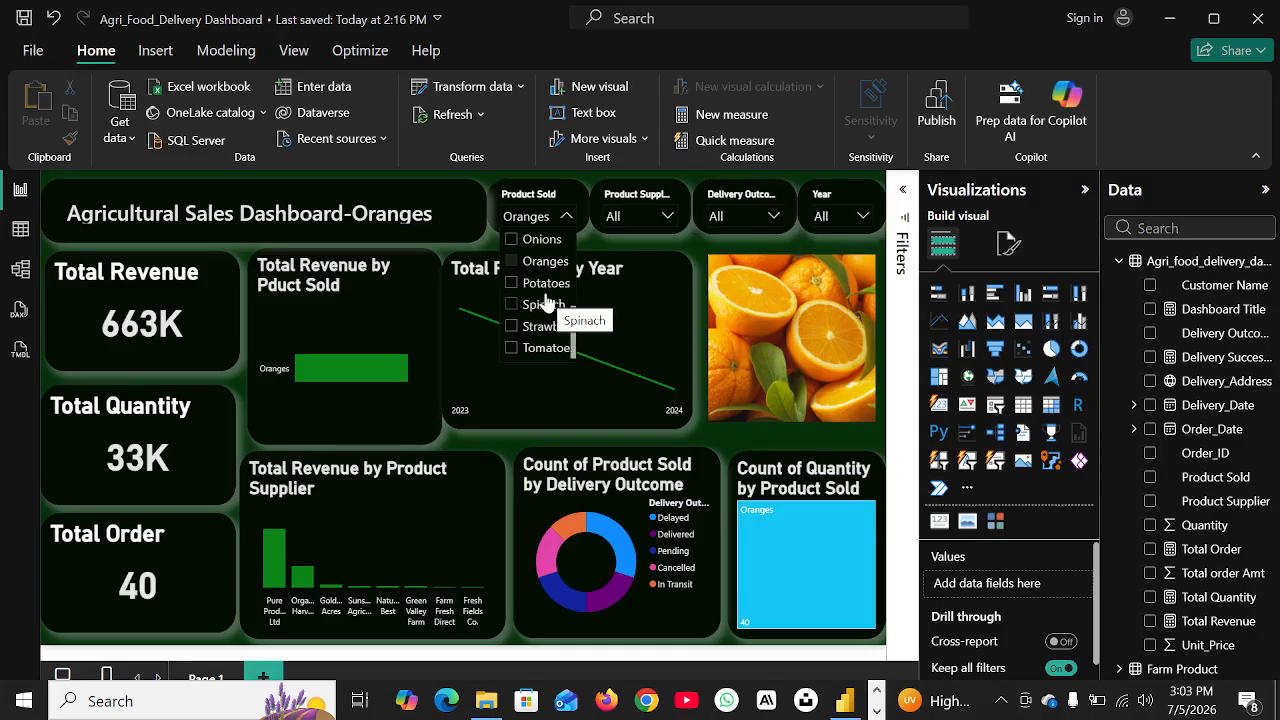
Step: Filter the sales dashboard to the product Onions and create a new blank report
left_click(514, 241)
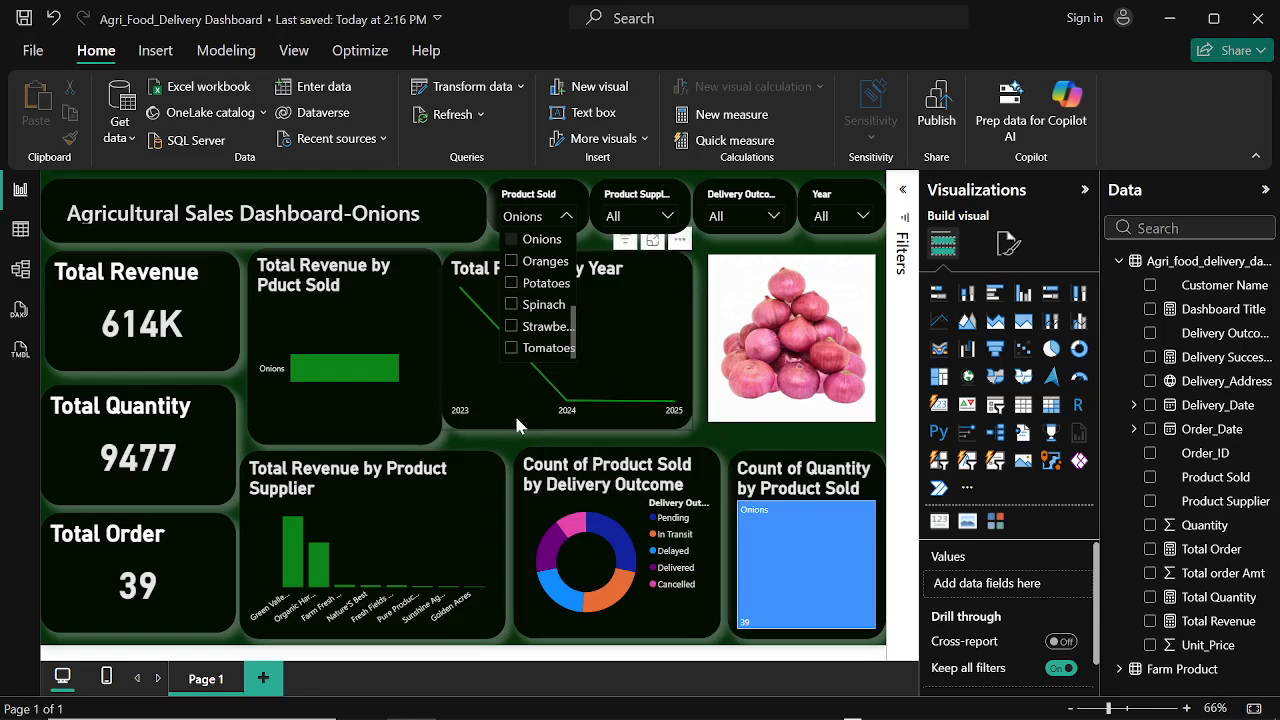
left_click(31, 50)
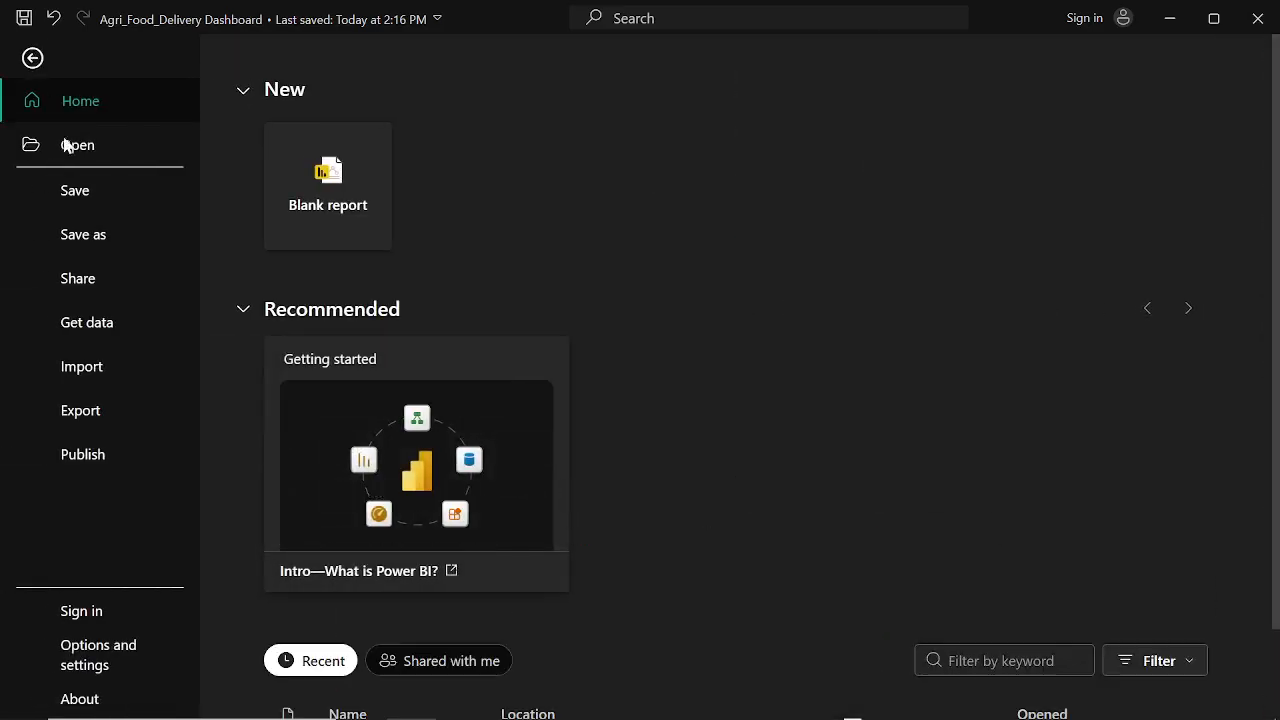
left_click(329, 198)
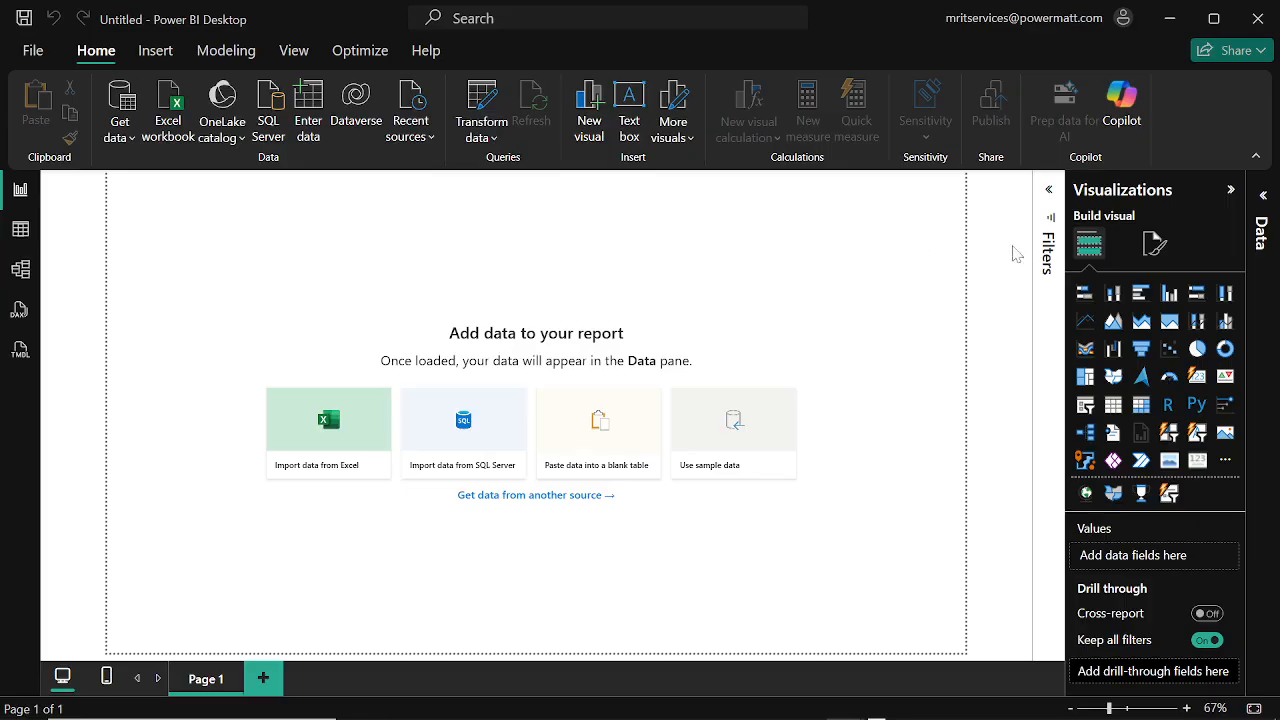
Step: Set the page's canvas background to dark green #053009 with 0% transparency
left_click(1155, 243)
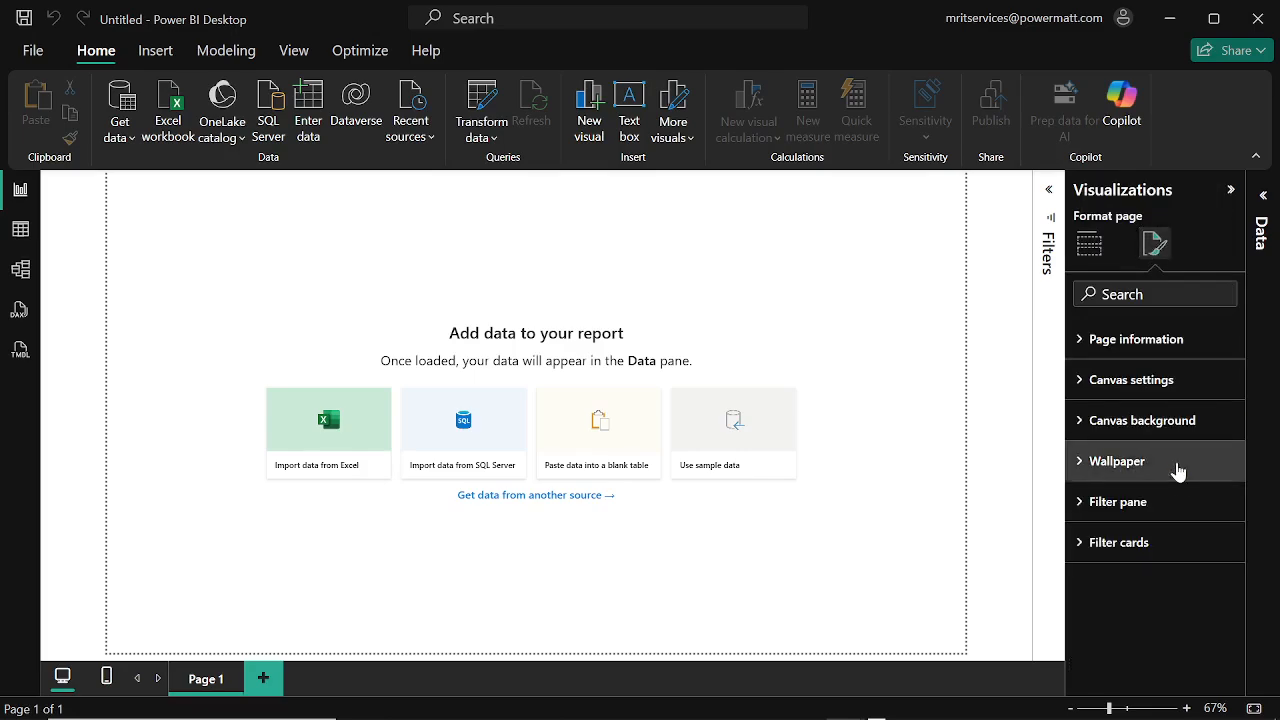
left_click(1169, 423)
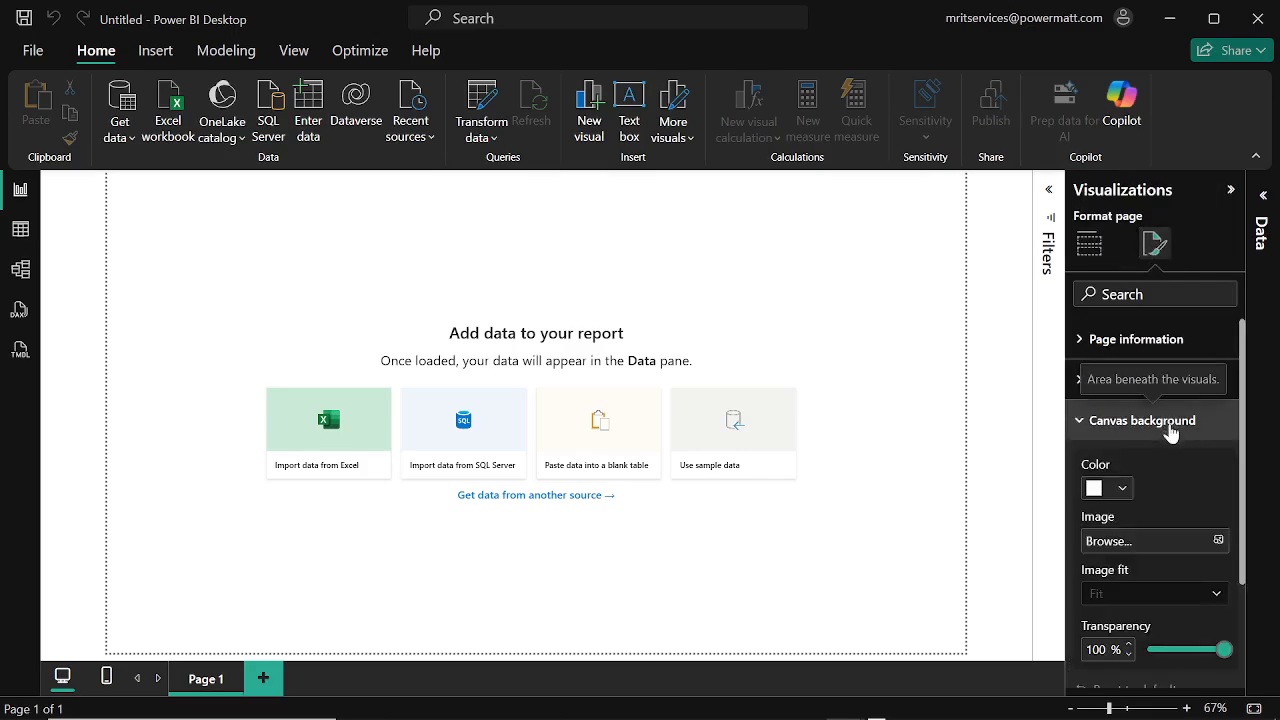
left_click(1124, 488)
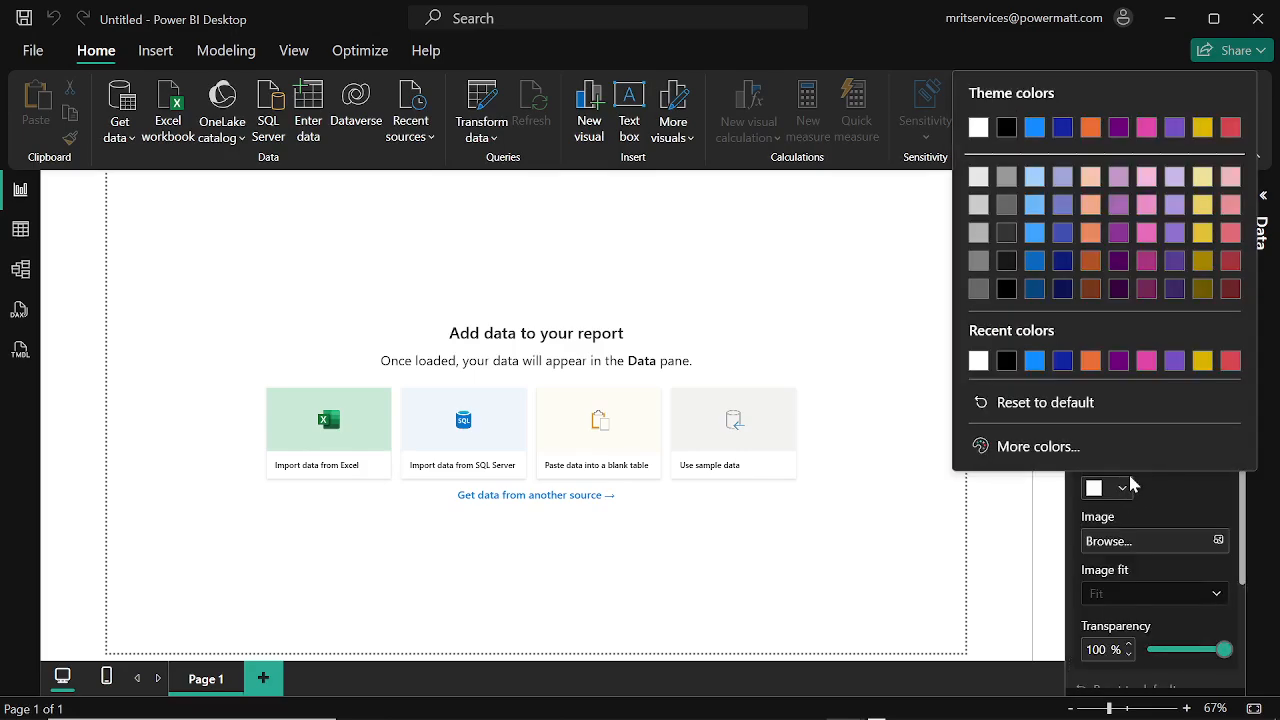
left_click(1053, 450)
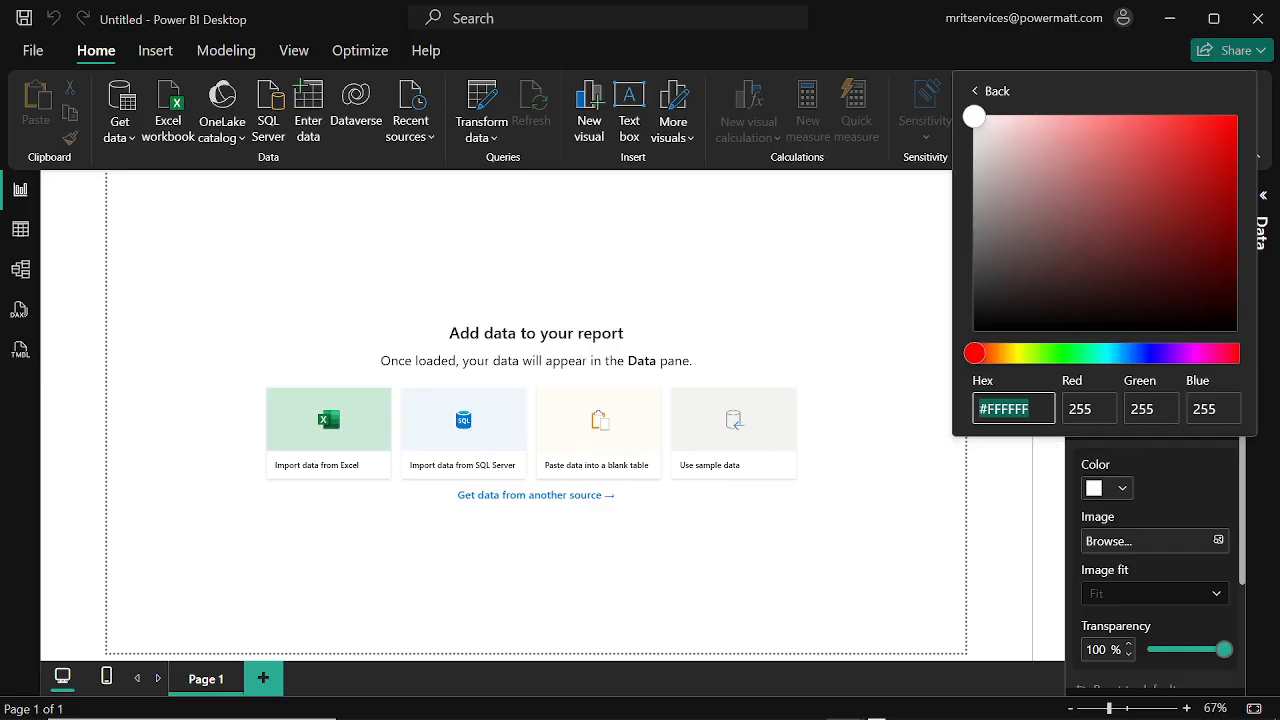
type("#053009")
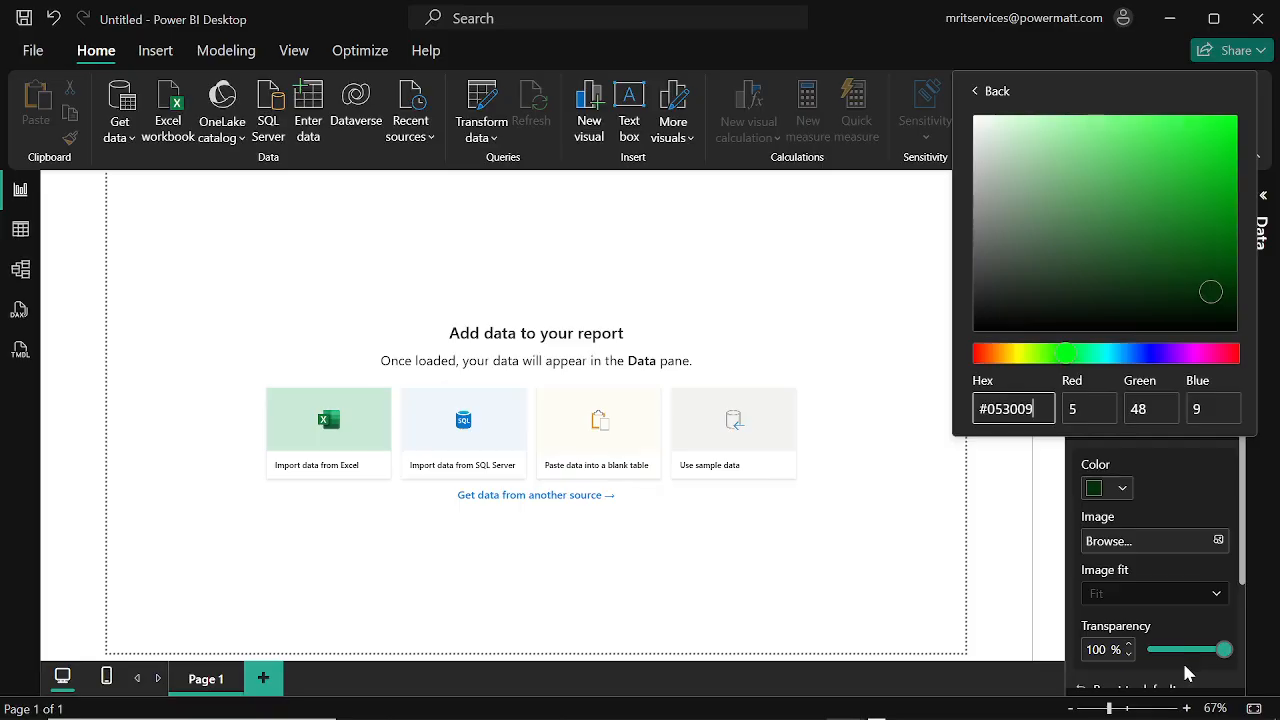
left_click_drag(1222, 652, 1148, 651)
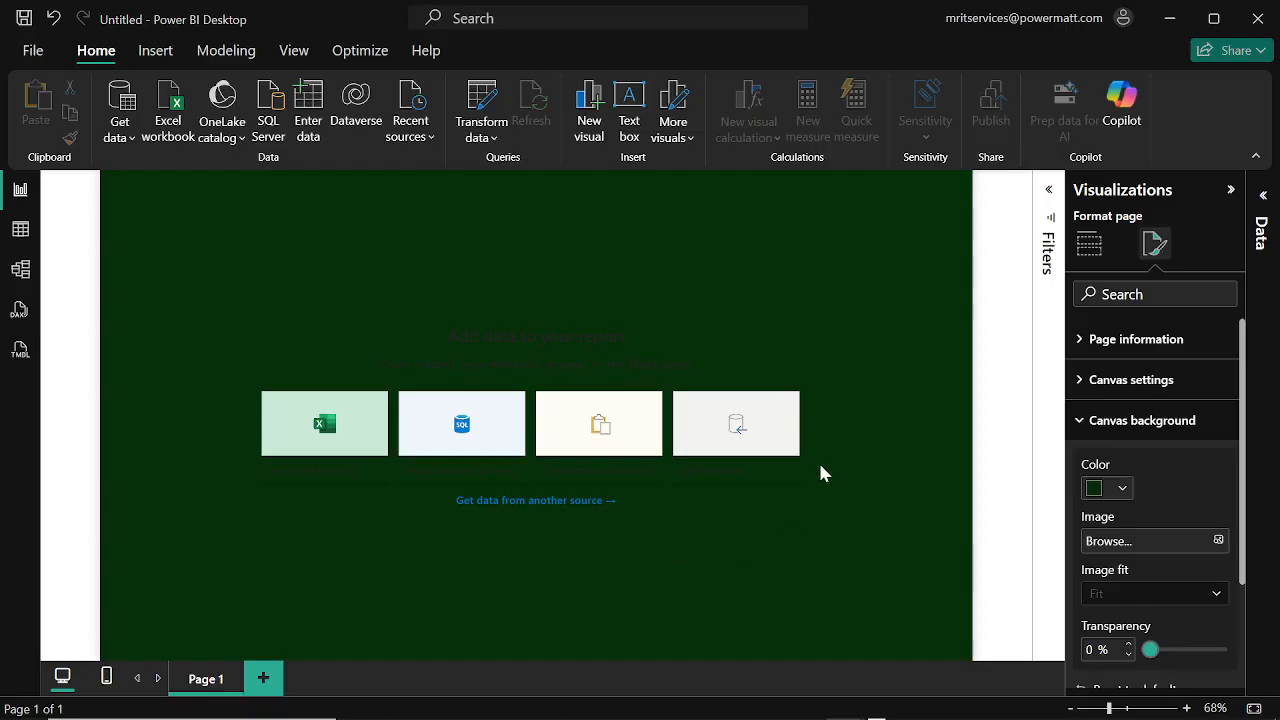
Step: Load the Agri_food_delivery_datase table from the Excel workbook Agri_Food_Cleaned in Documents
left_click(130, 147)
left_click(207, 206)
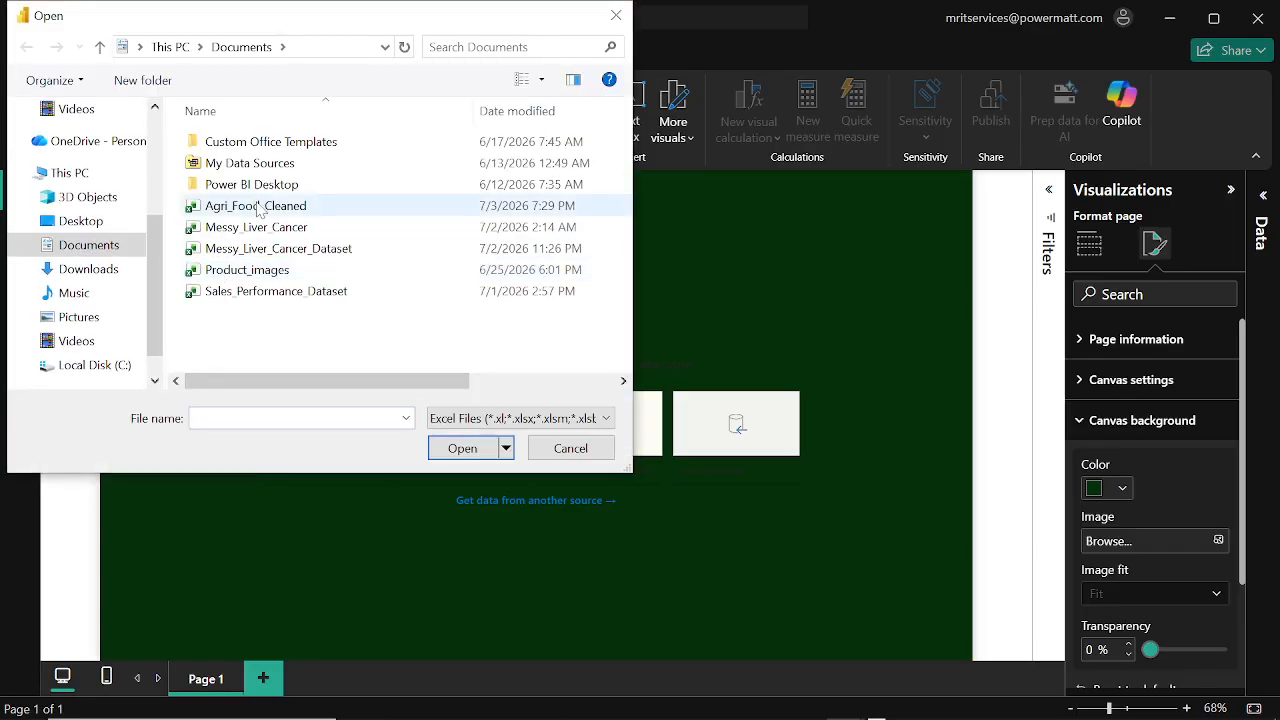
left_click(258, 207)
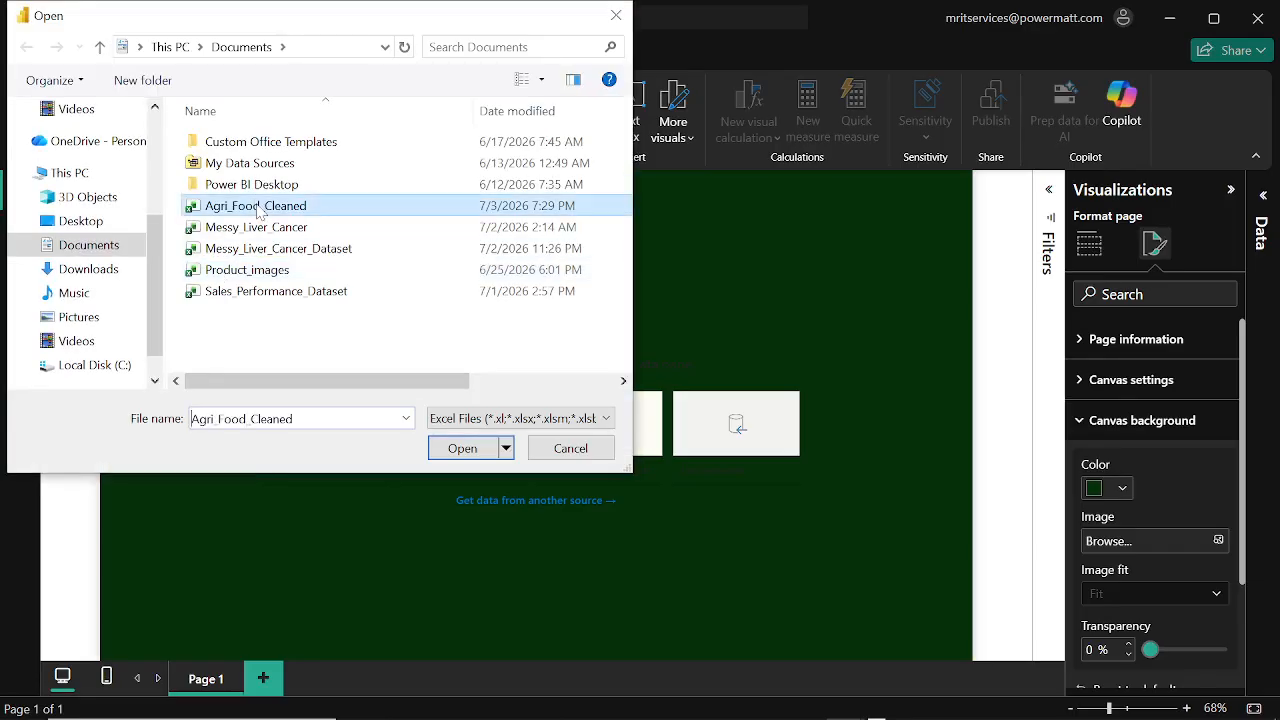
left_click(455, 452)
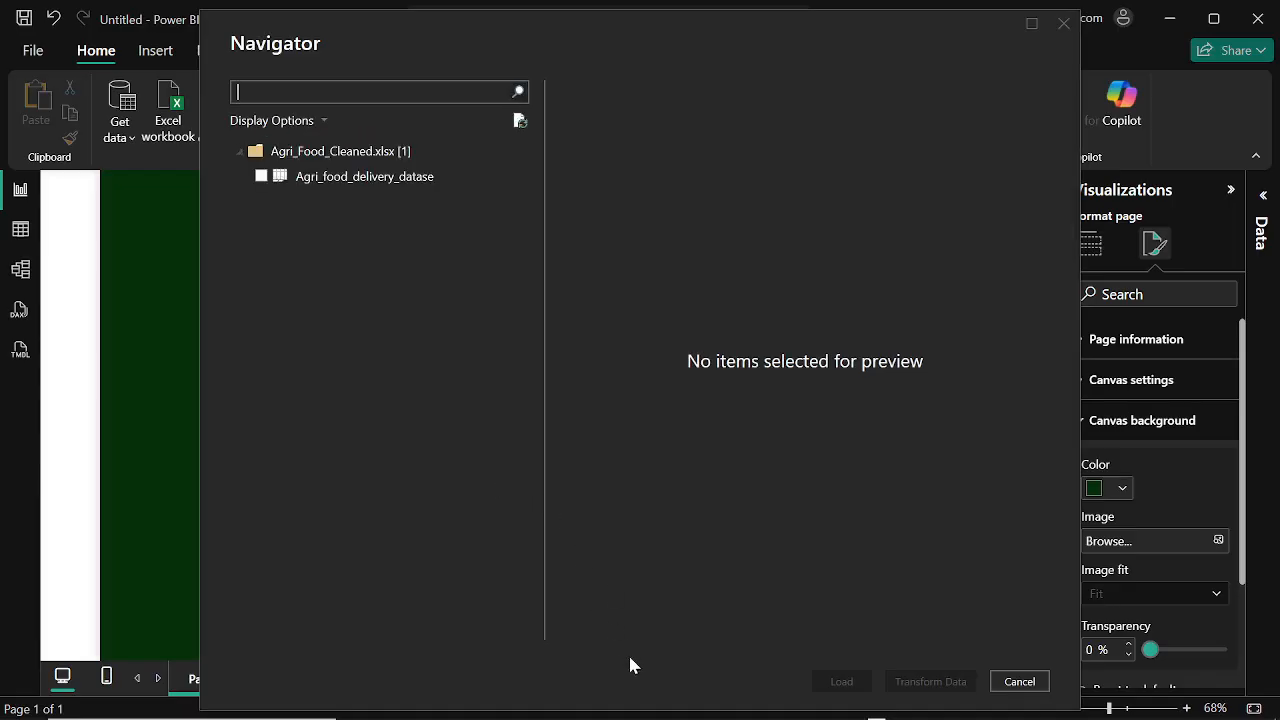
left_click(261, 176)
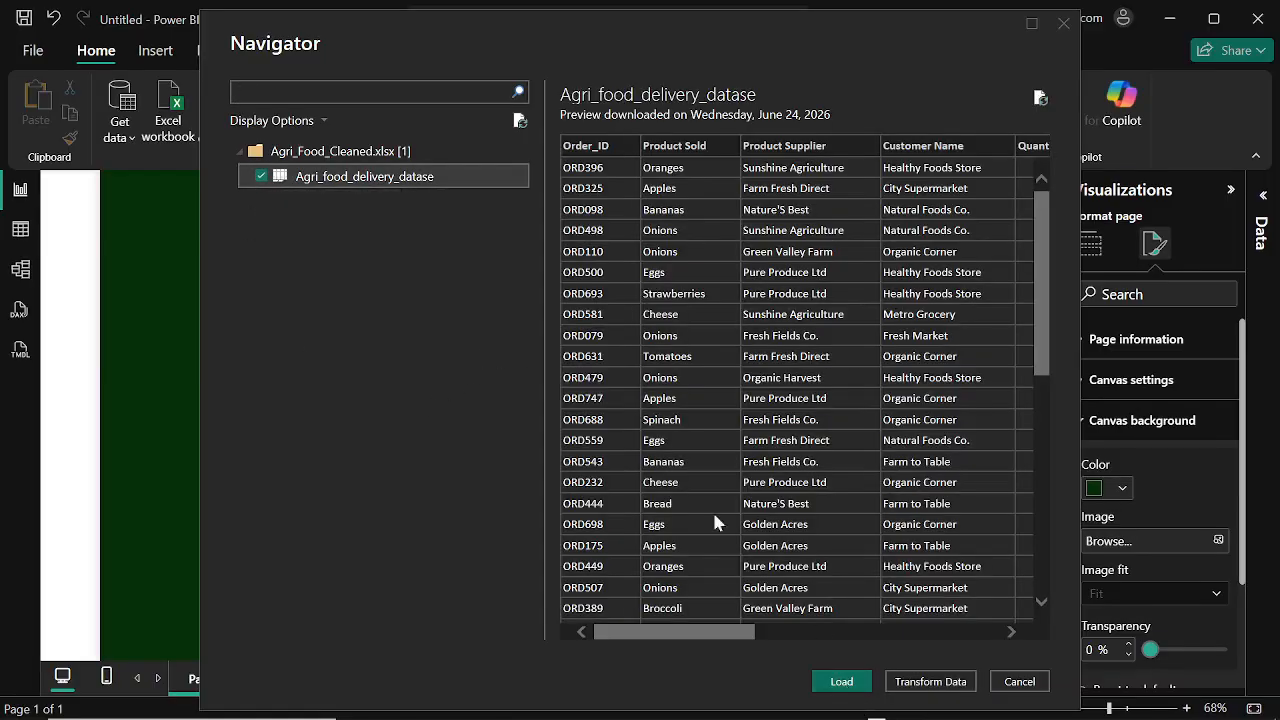
left_click(840, 682)
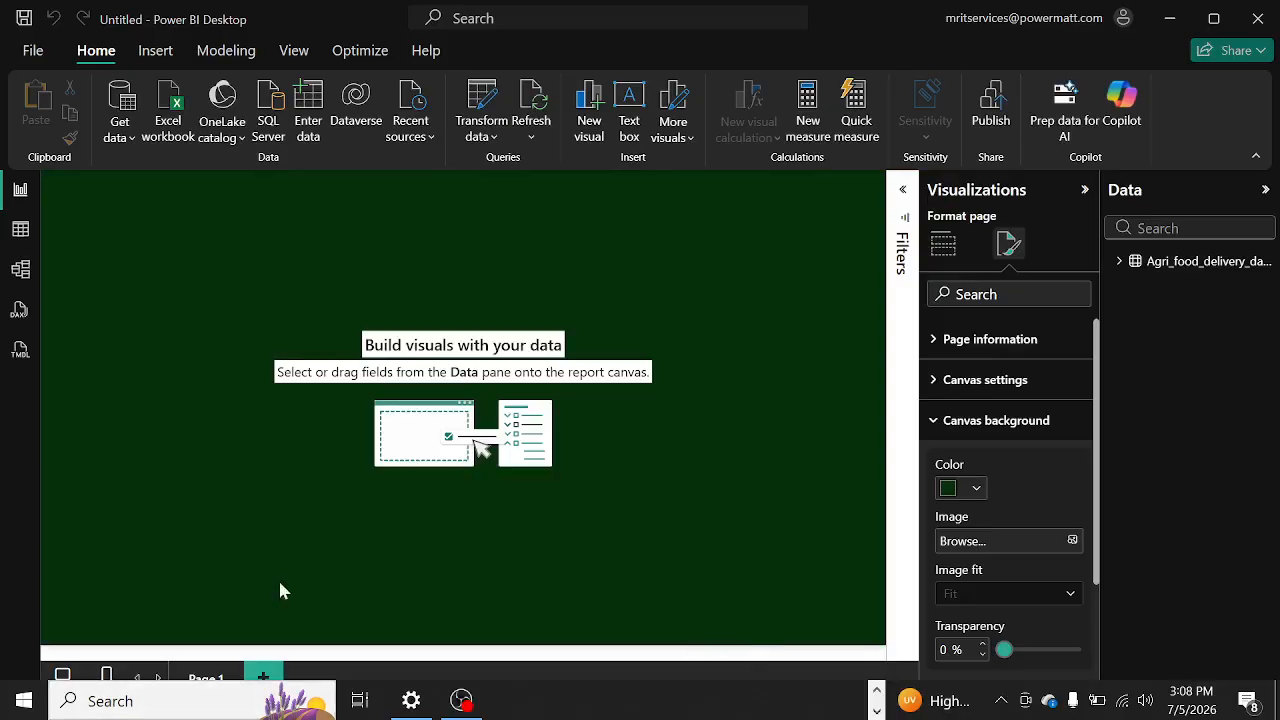
Step: Expand the loaded table's fields and add an empty card visual to the report page
left_click(1119, 261)
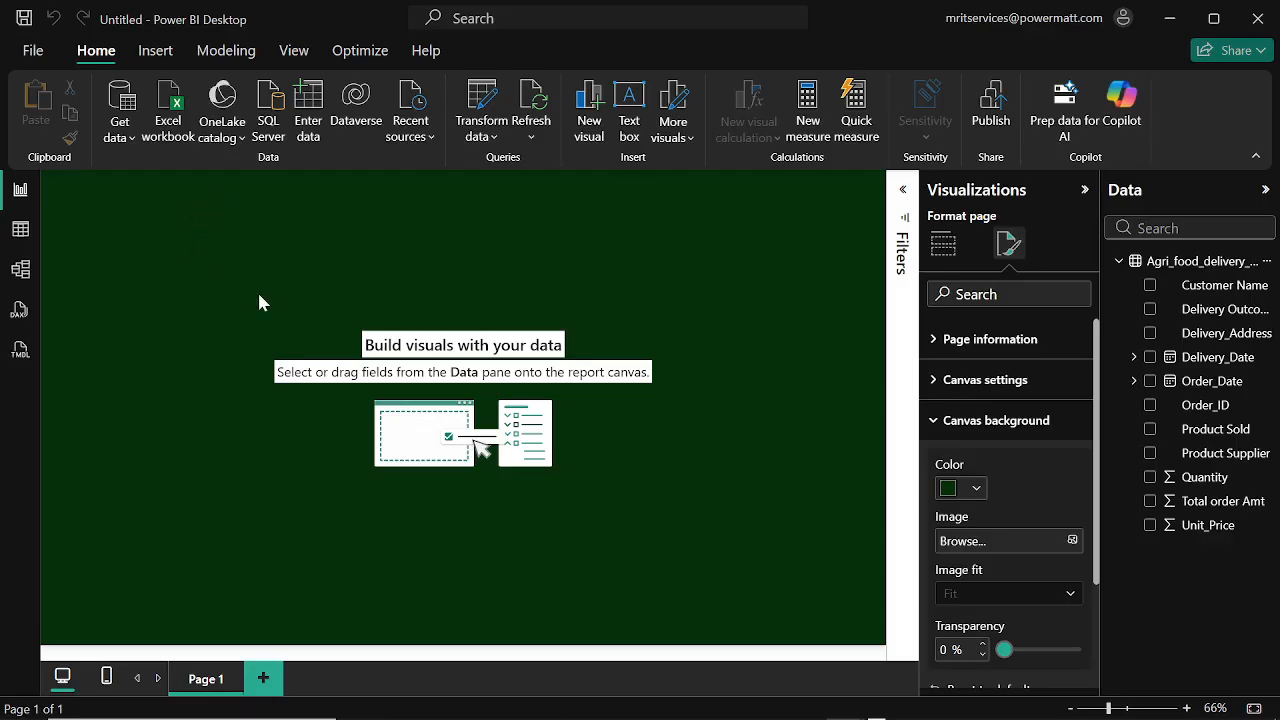
left_click(943, 244)
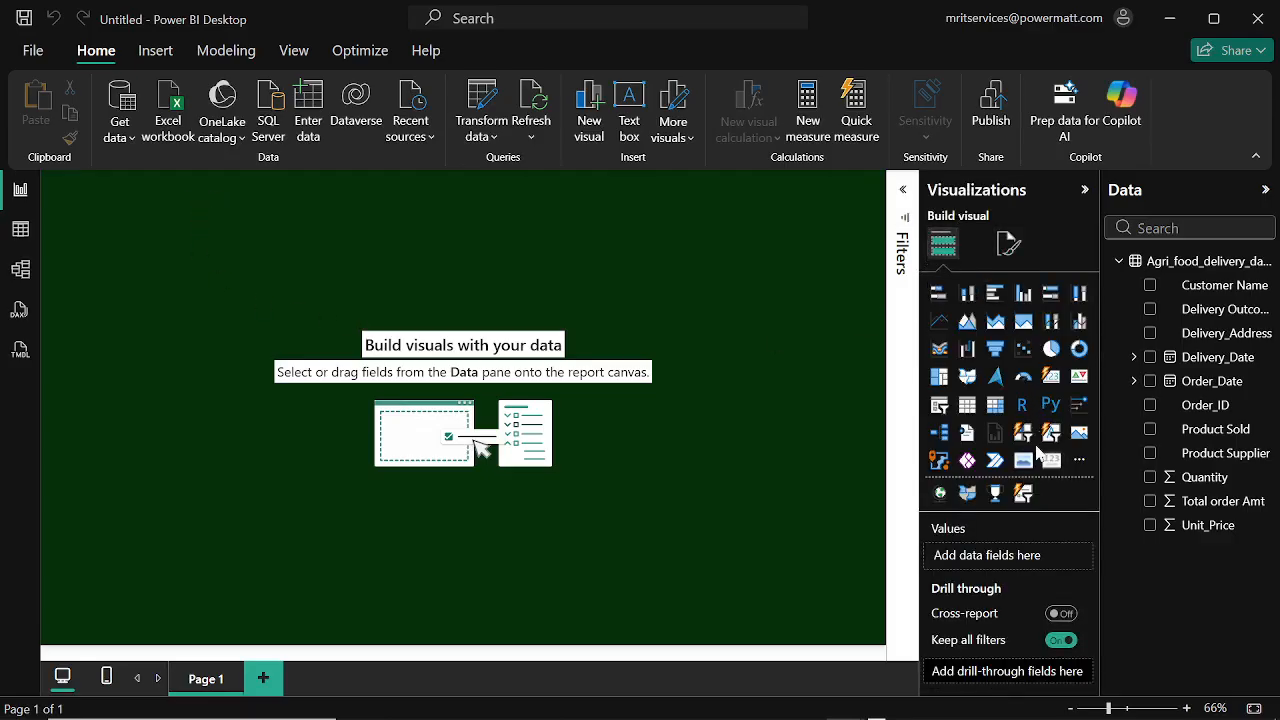
left_click(1050, 376)
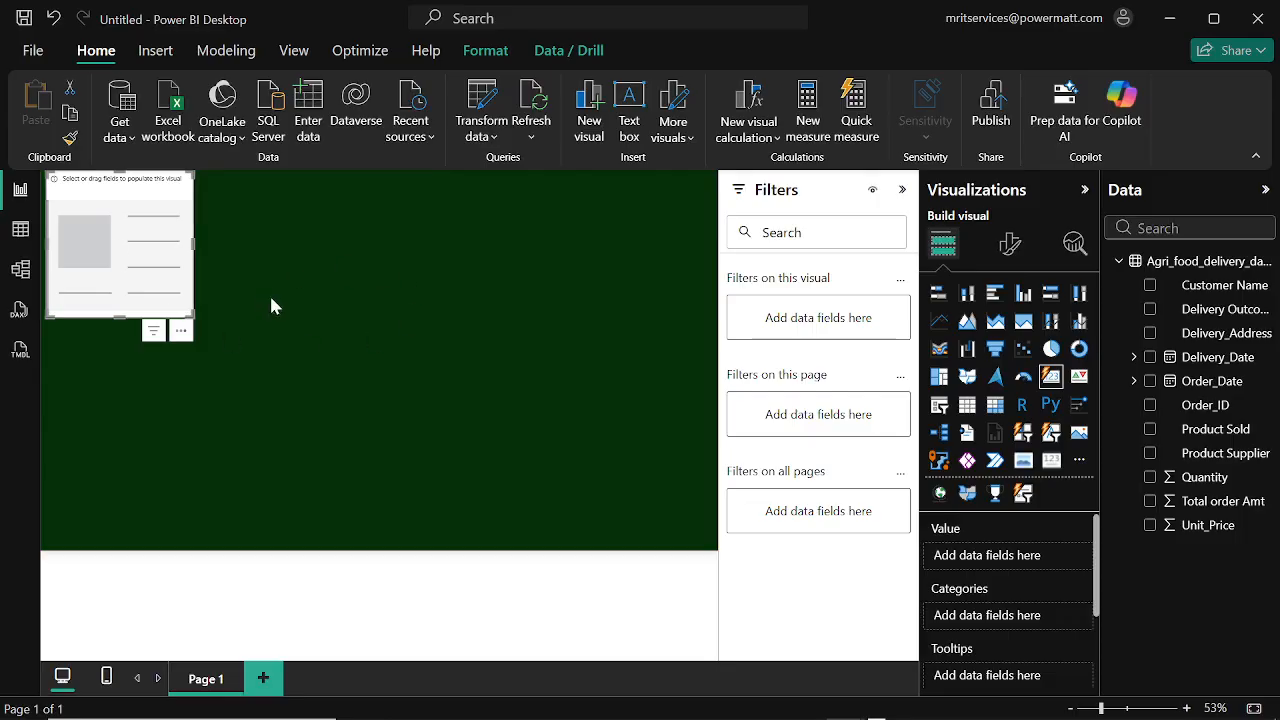
Step: Create the measure Dashboard Title = "Agricultural Sales Dashboard-" & SELECTEDVALUE(Agri_food_delivery_datase[Product Sold],"All Product")
left_click(226, 52)
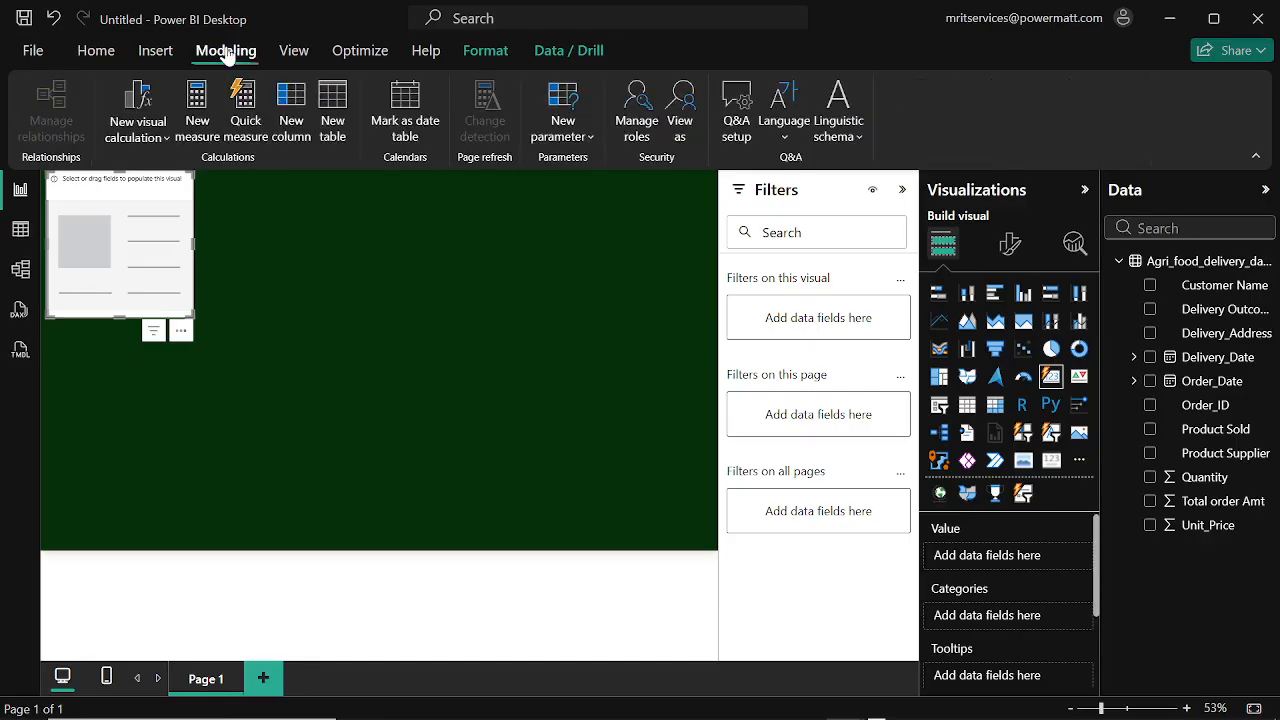
left_click(199, 125)
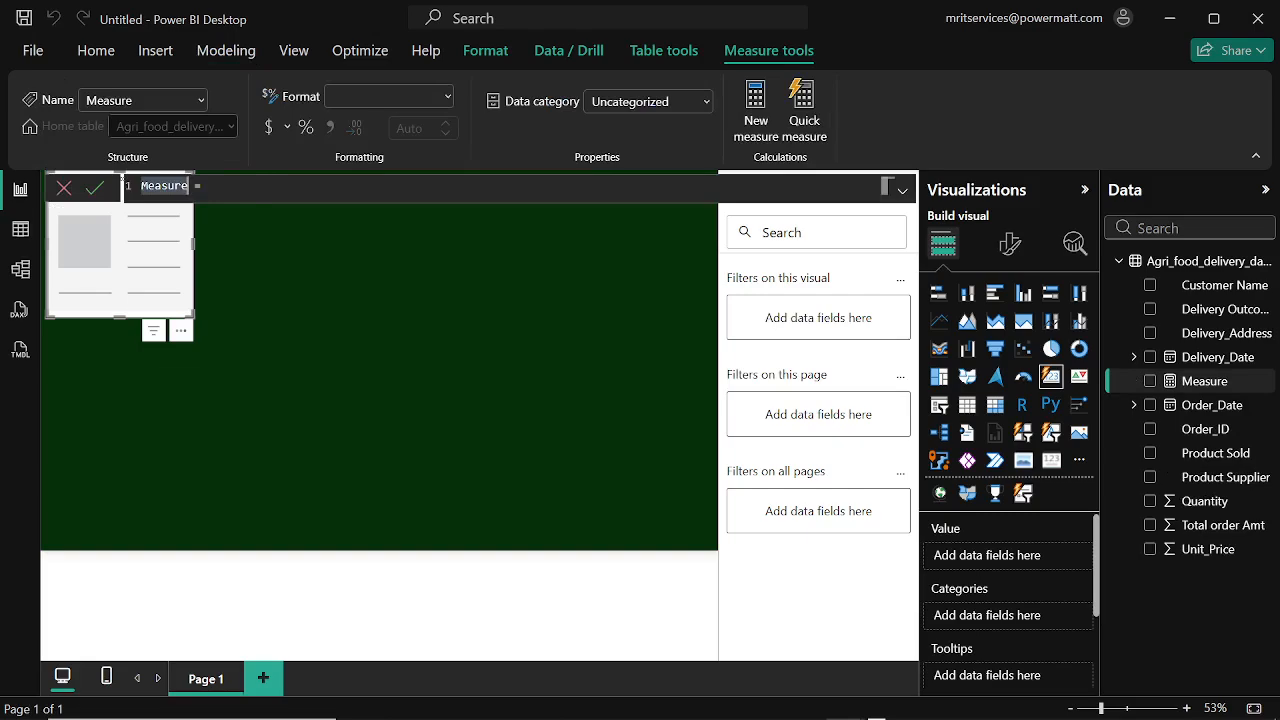
key("BackSpace")
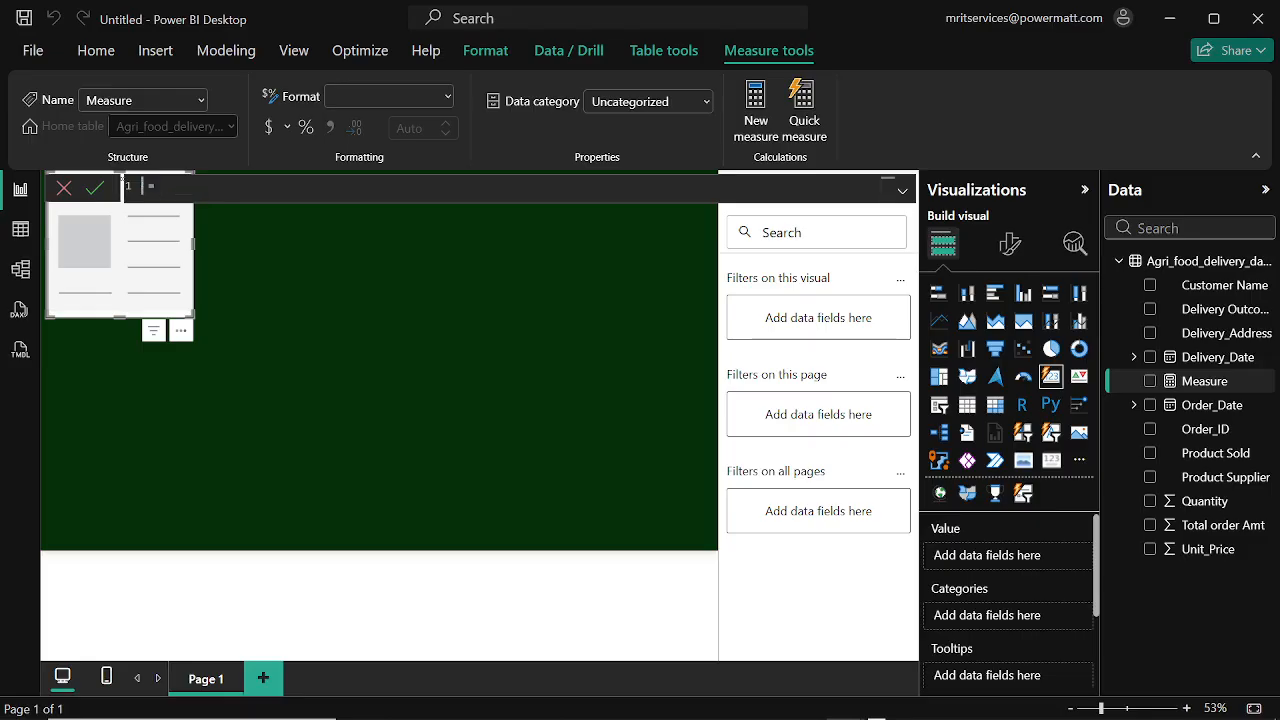
key("BackSpace")
key("Delete")
type("Dashboard Title = \"Agricultural Sales Dashboard-\" & SELECTEDVALUE(Agri_food_delivery_datase[Product Sold],\"All Product\")")
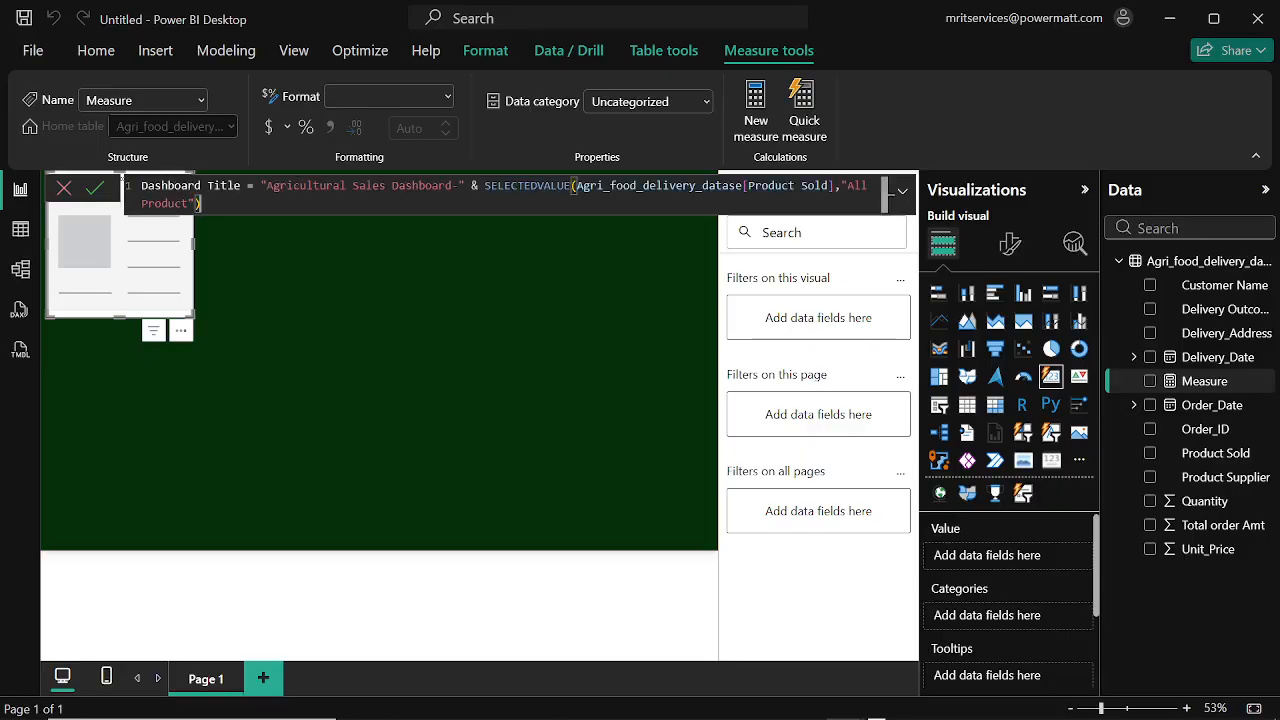
left_click(97, 190)
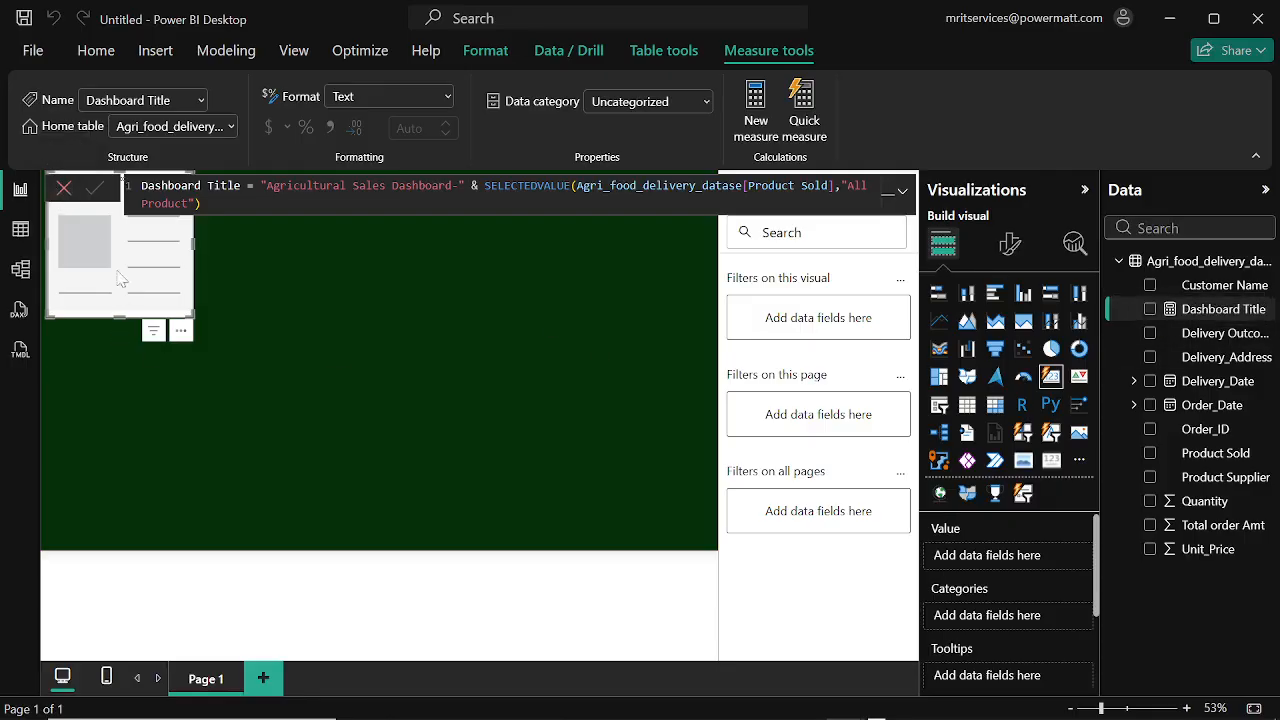
left_click(63, 188)
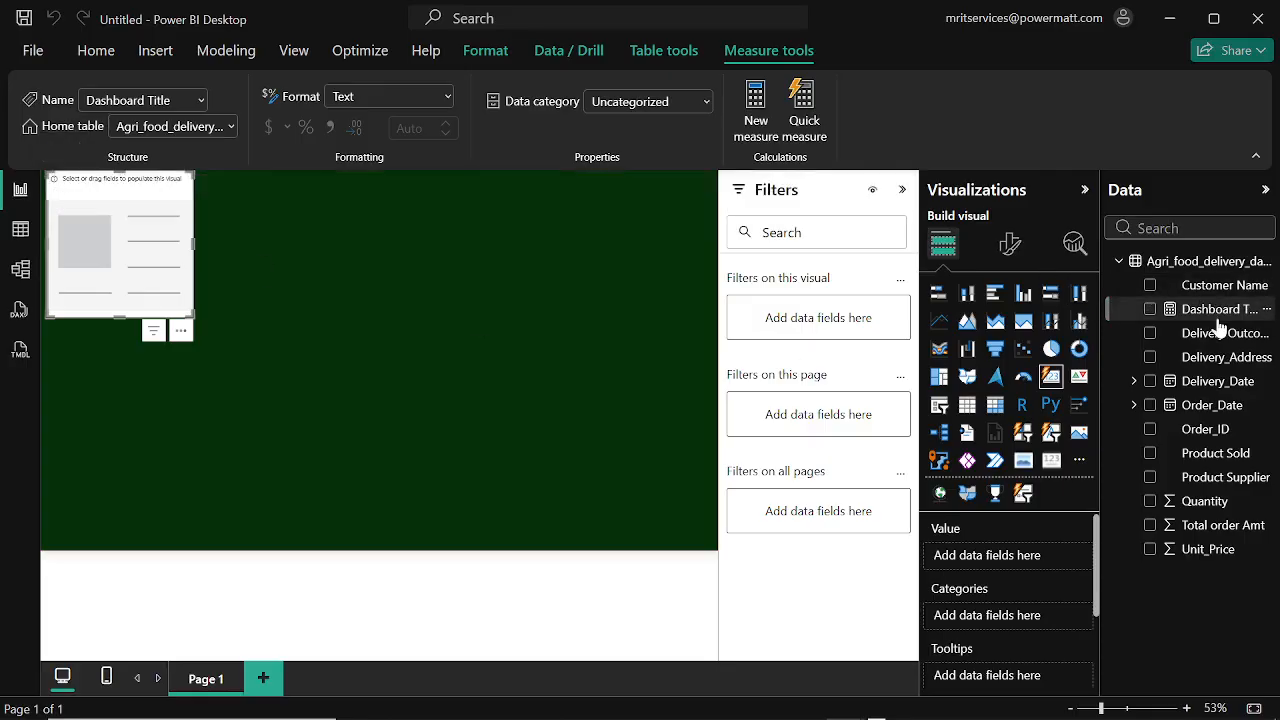
Step: Put the Dashboard Title measure in the card and set the card's height to 96 and width to 675
left_click_drag(1200, 313, 114, 252)
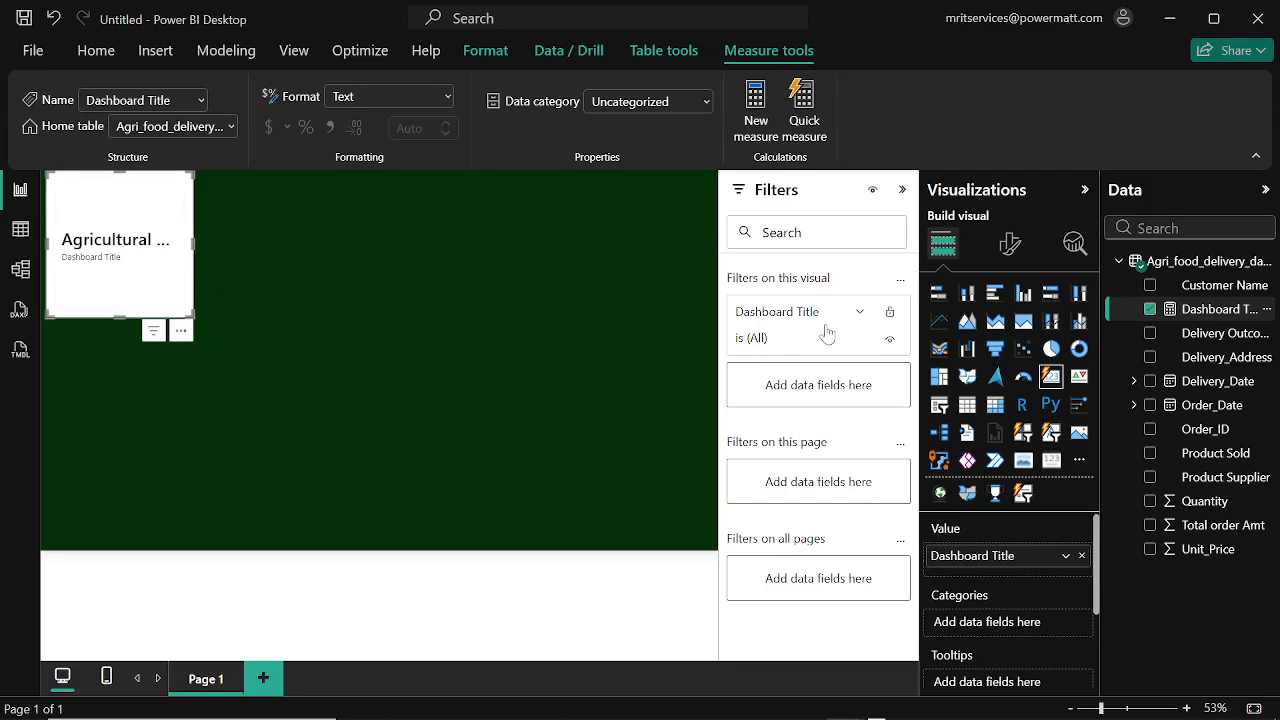
left_click(1009, 245)
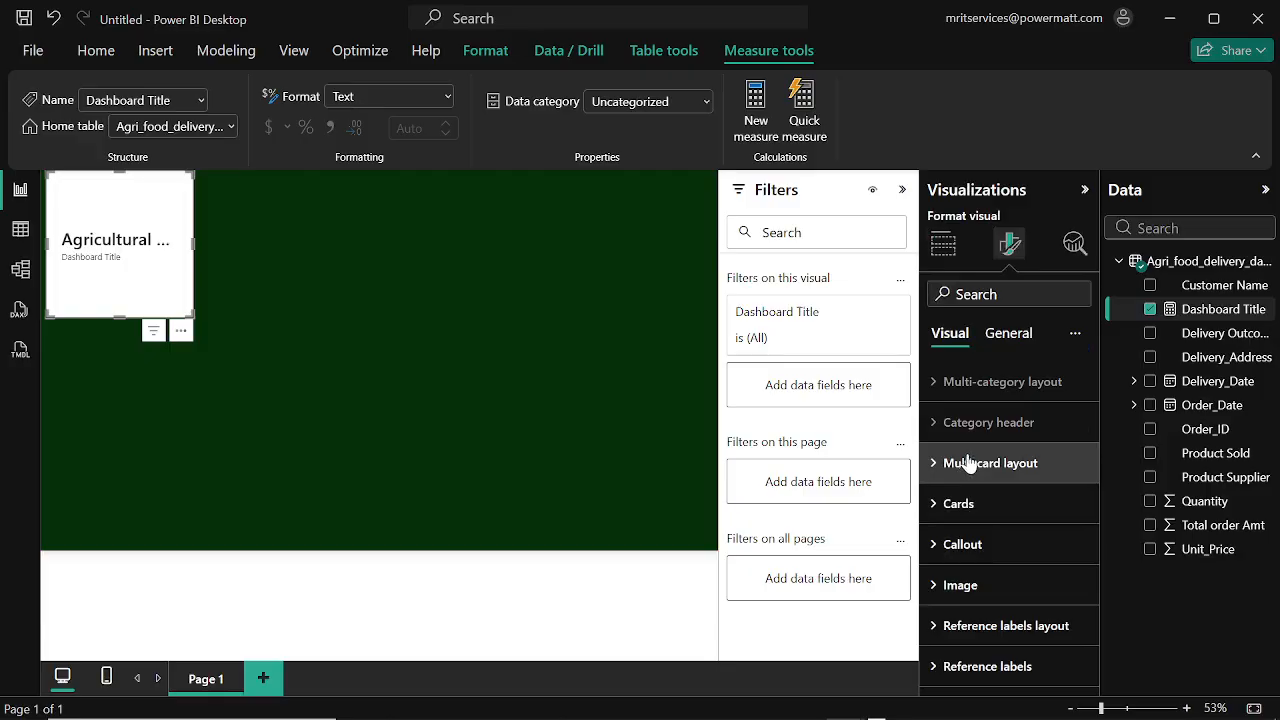
left_click(1001, 338)
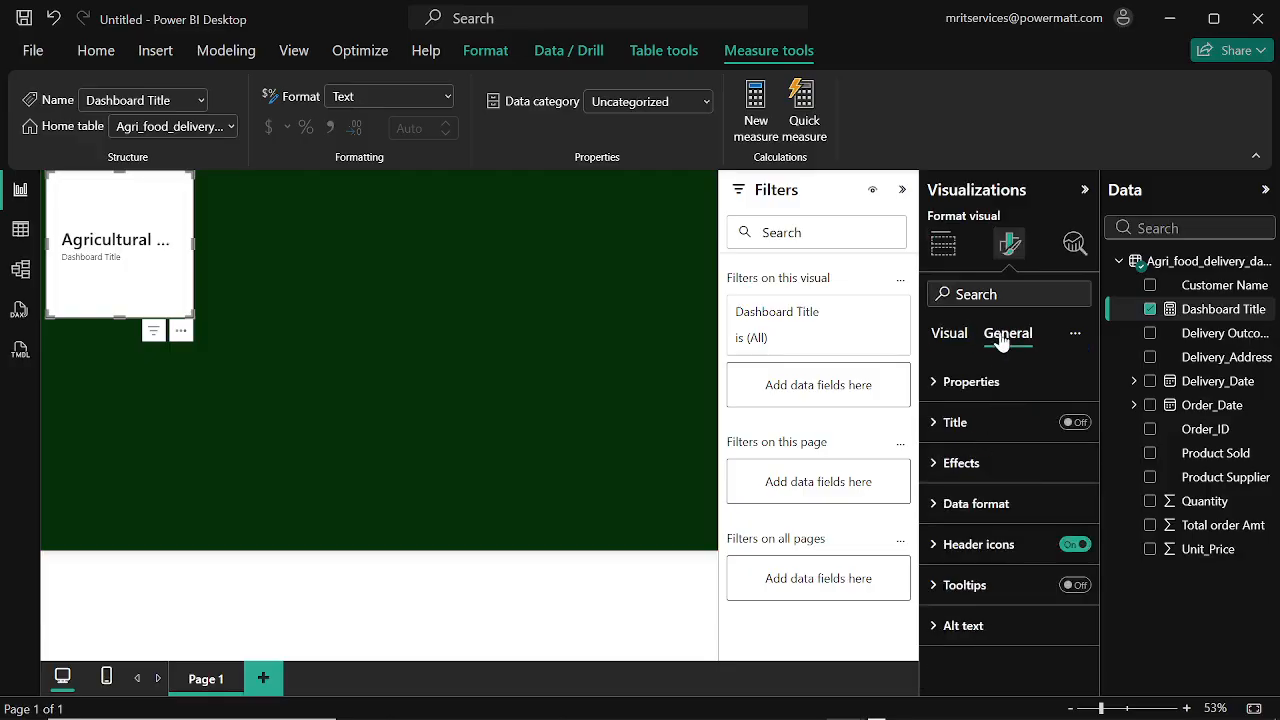
left_click(931, 388)
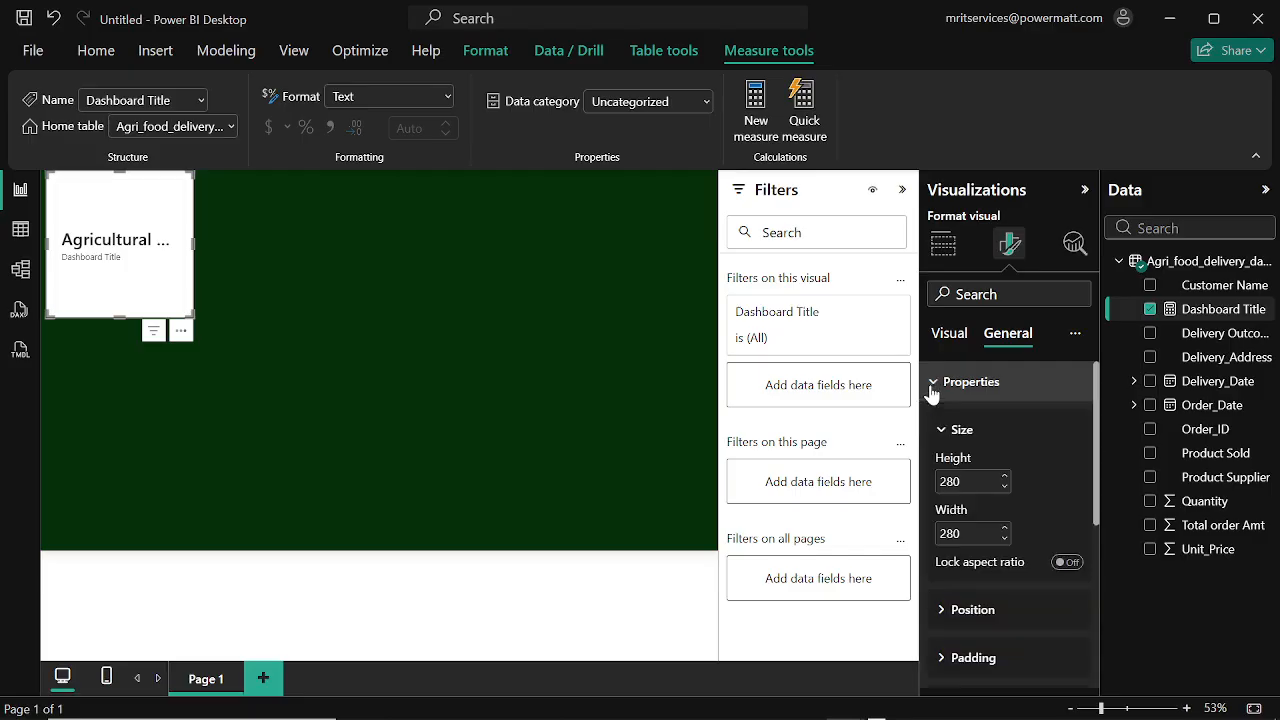
double_click(955, 481)
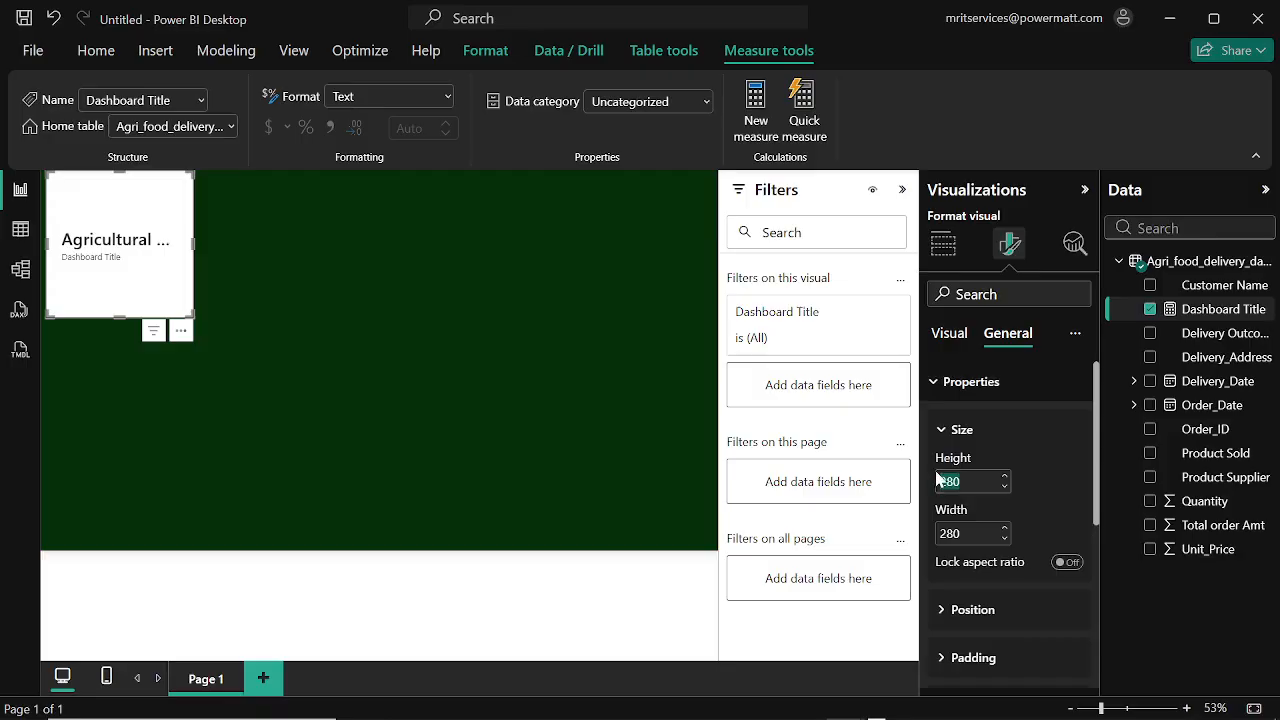
type("96")
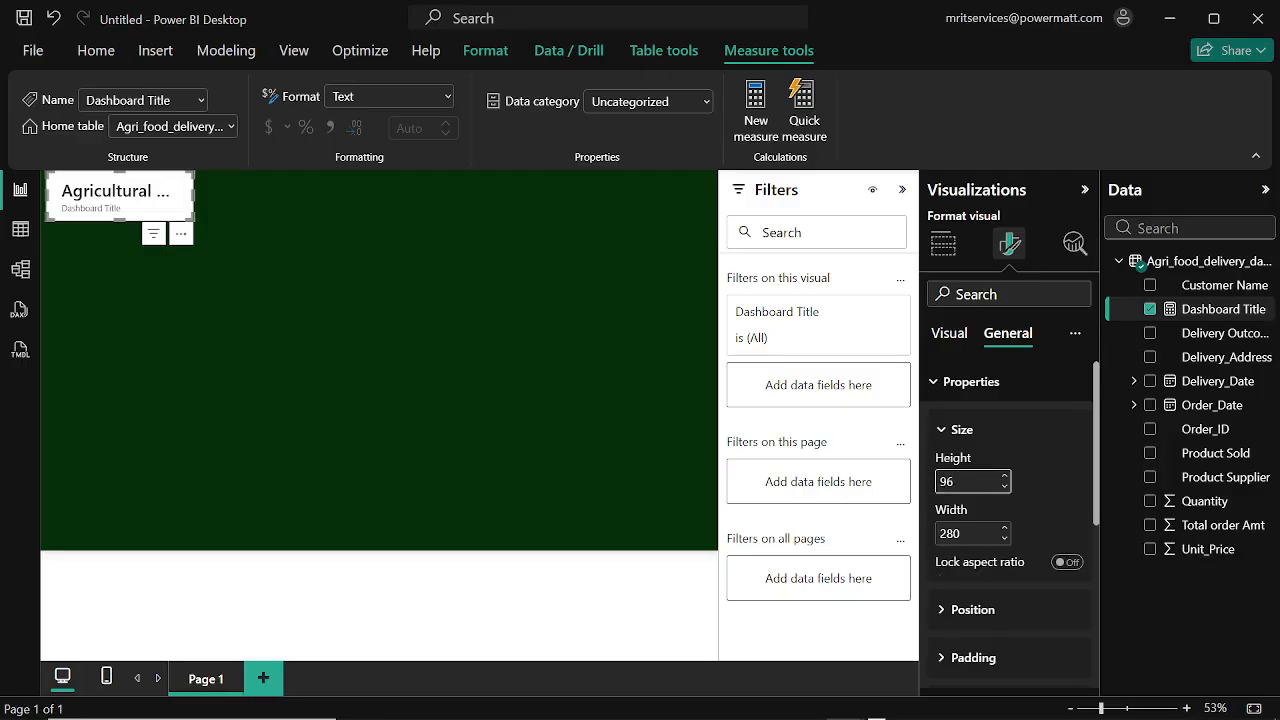
key("Tab")
type("67")
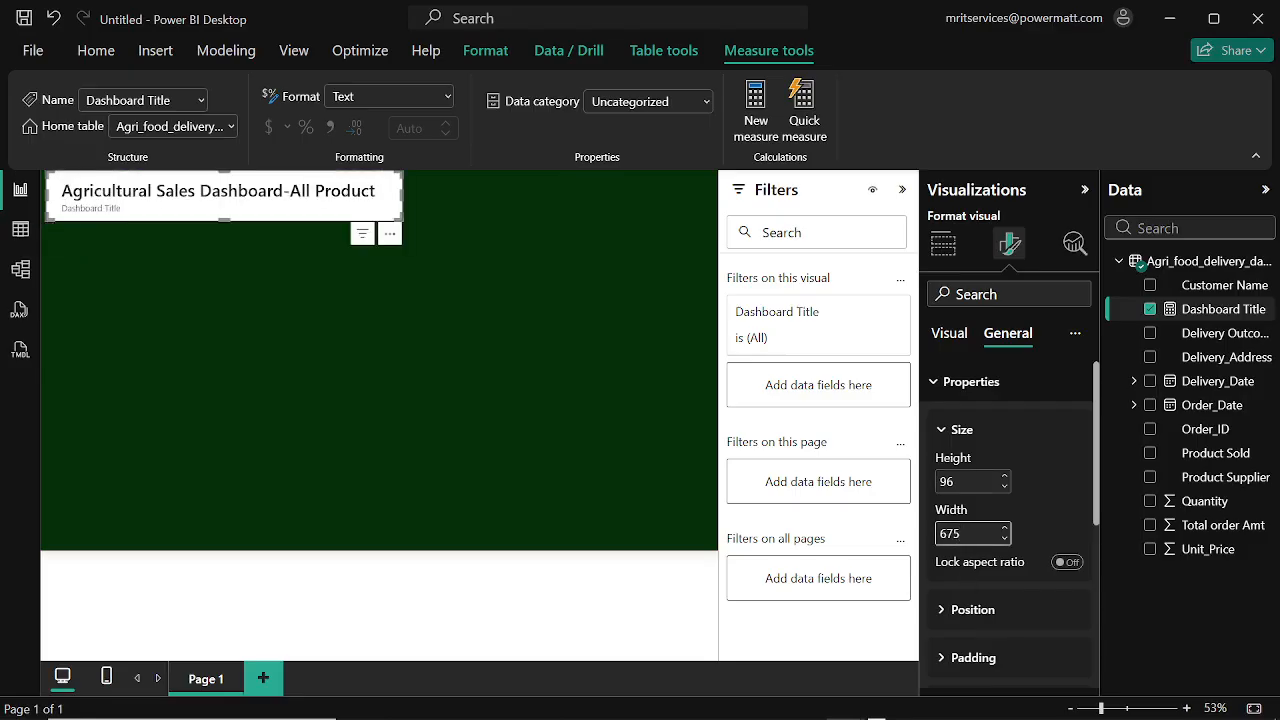
left_click(939, 431)
left_click(939, 432)
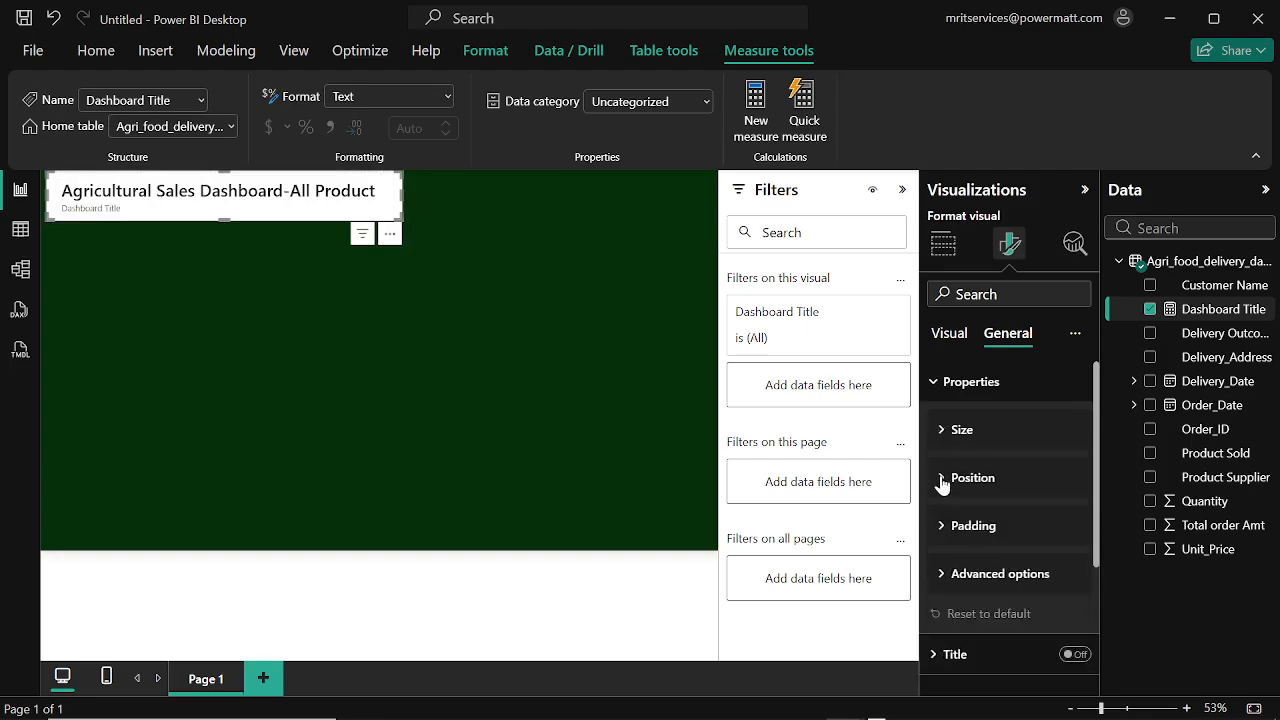
Step: Position the title card at horizontal 0 and vertical 13 on the page
left_click(941, 478)
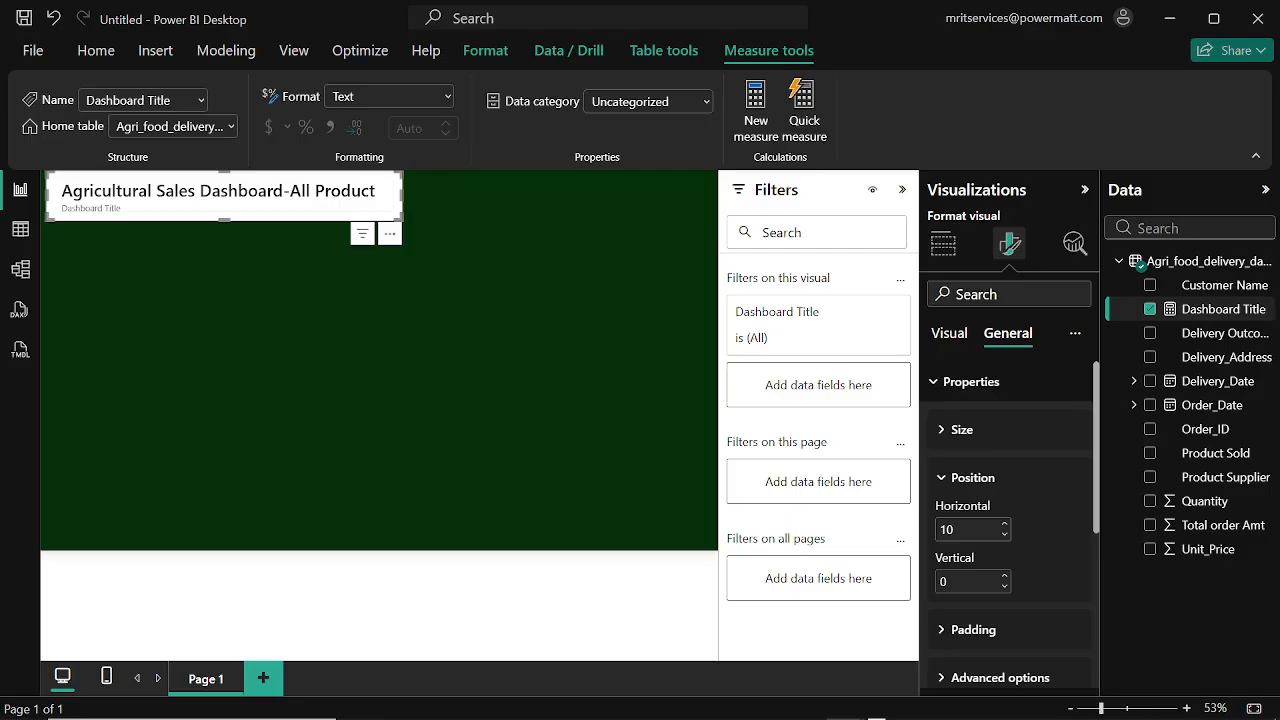
double_click(958, 529)
type("0")
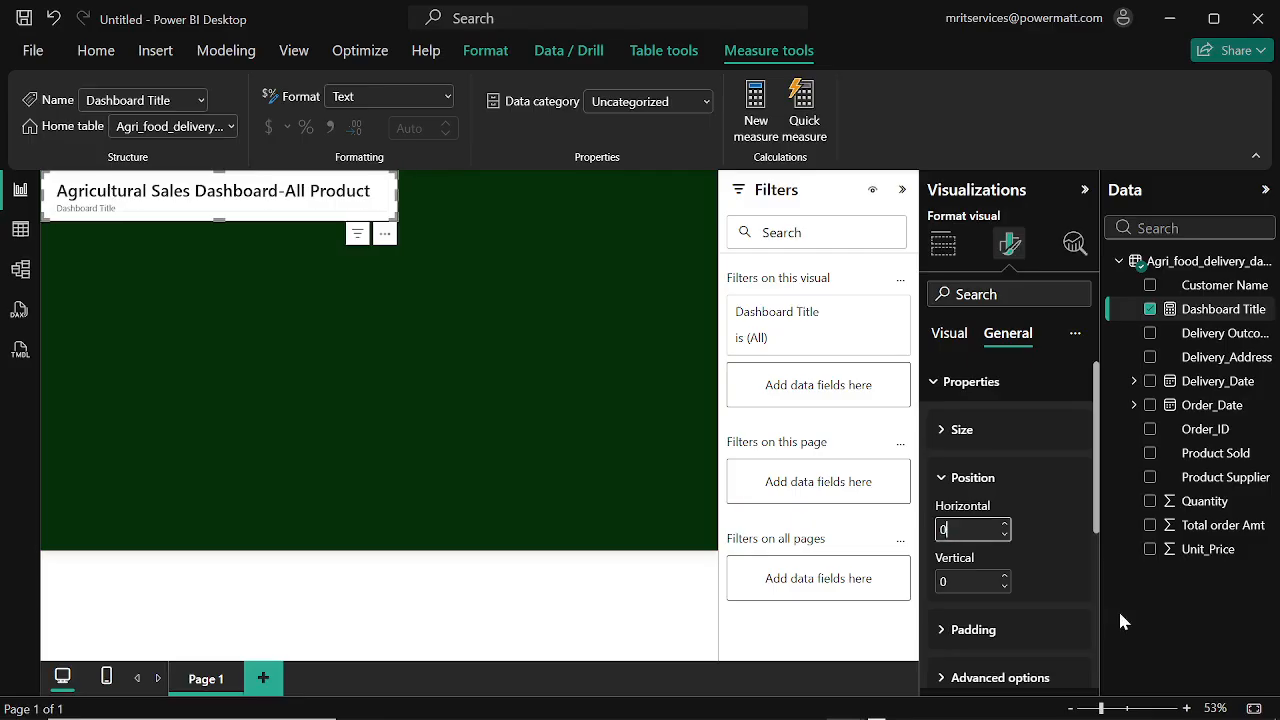
key("Tab")
type("1")
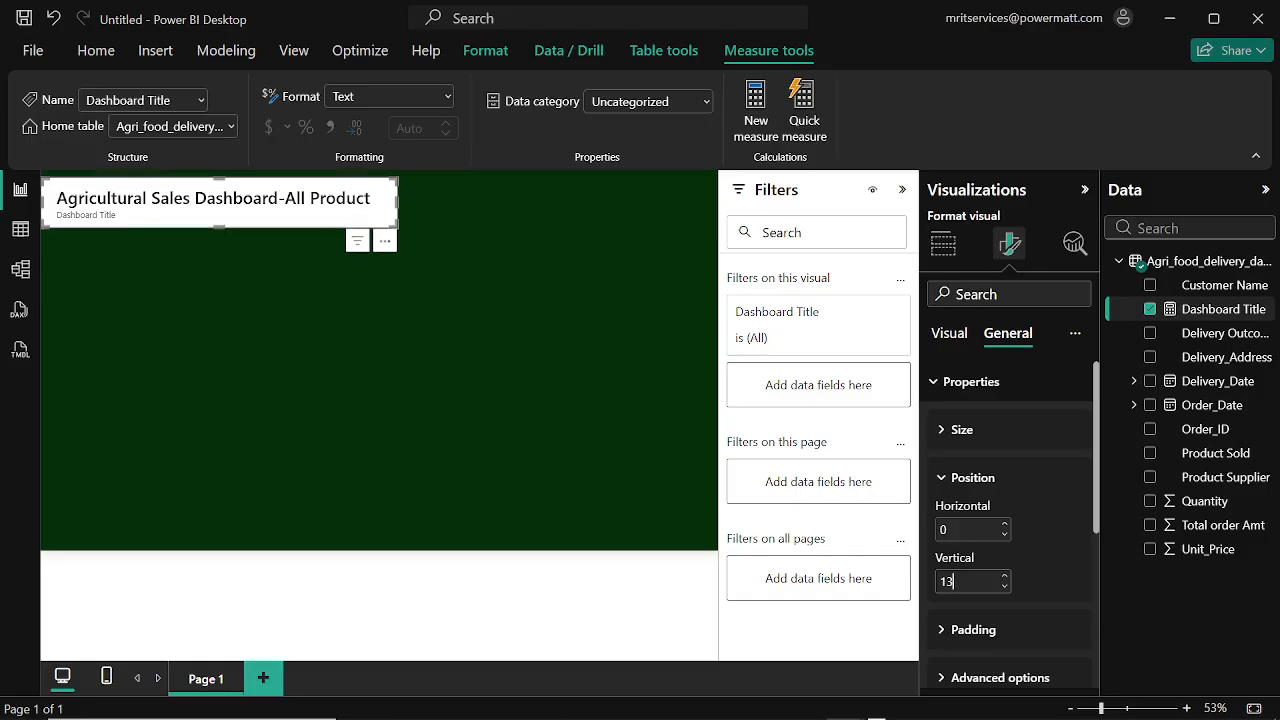
left_click(933, 386)
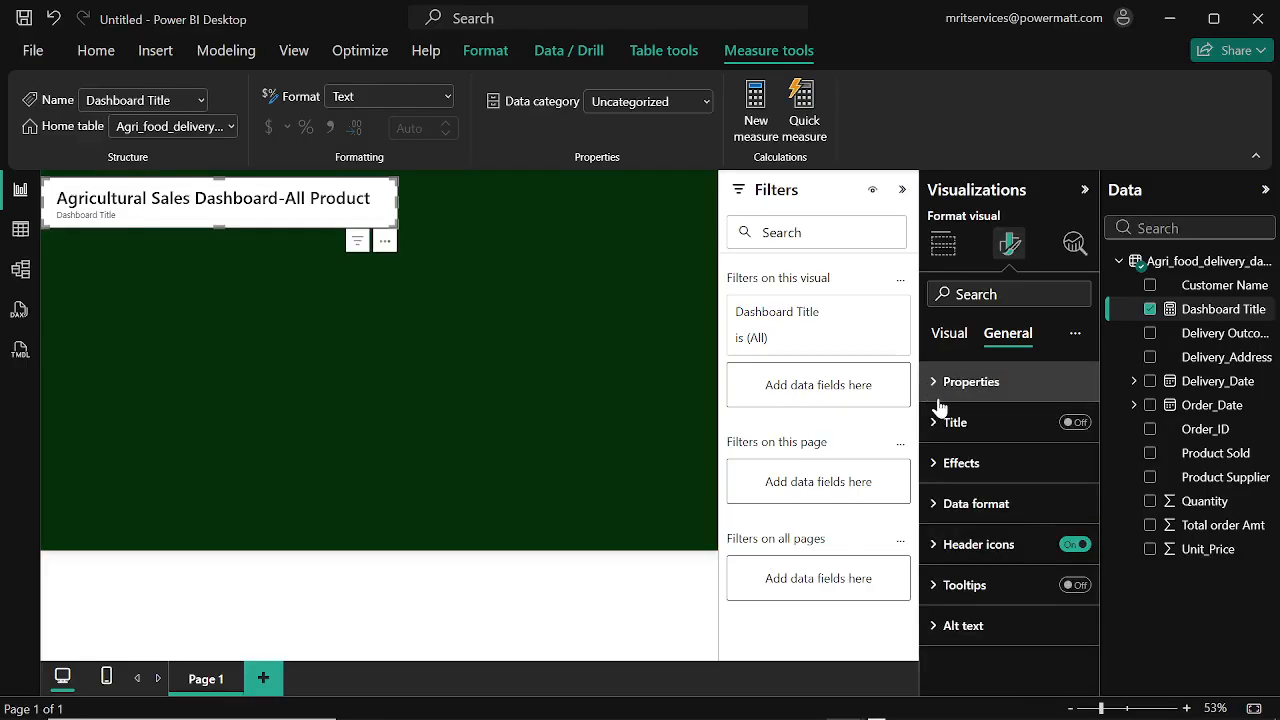
Step: Turn off the label under the title card's callout value
left_click(950, 336)
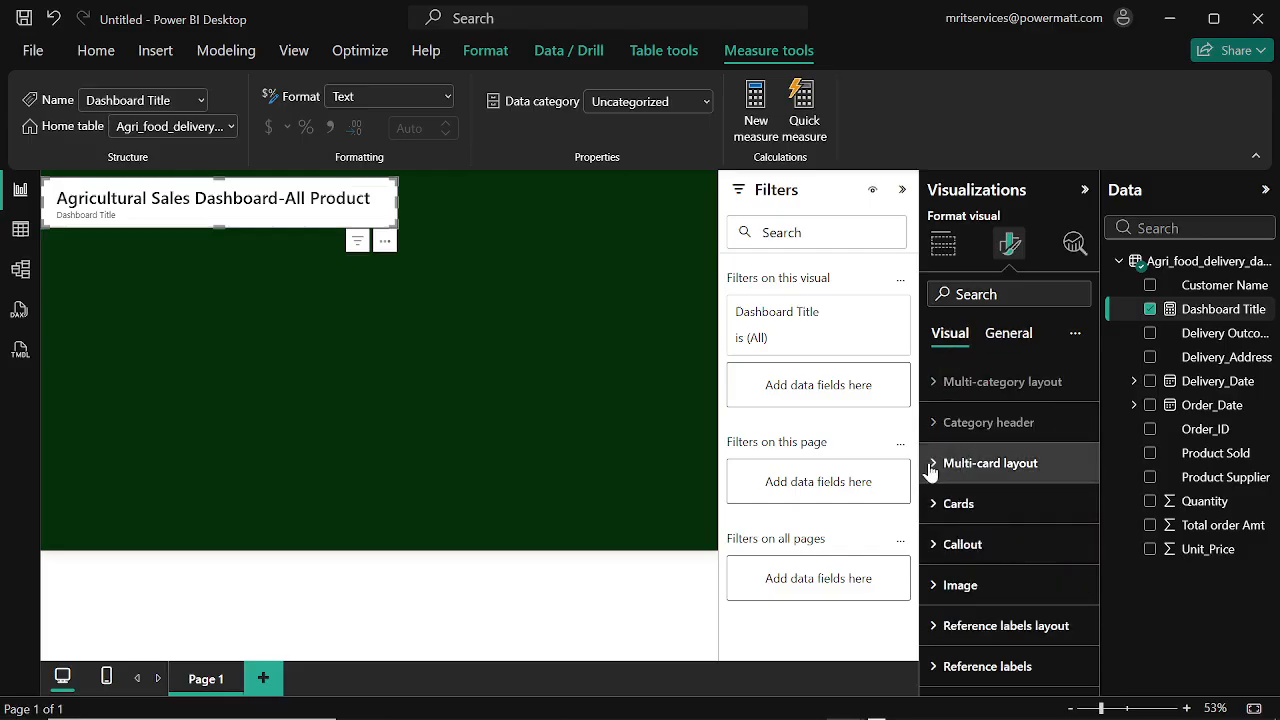
left_click(934, 546)
scroll(985, 606, "down", 2)
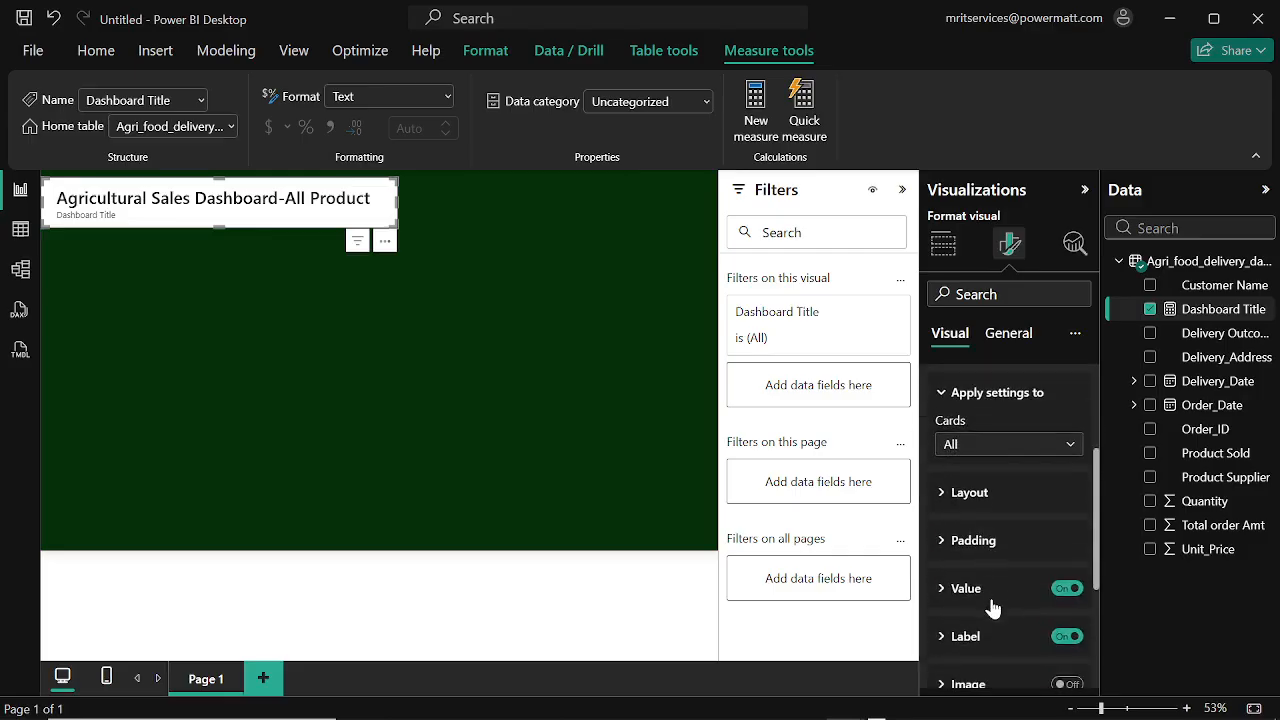
left_click(1062, 636)
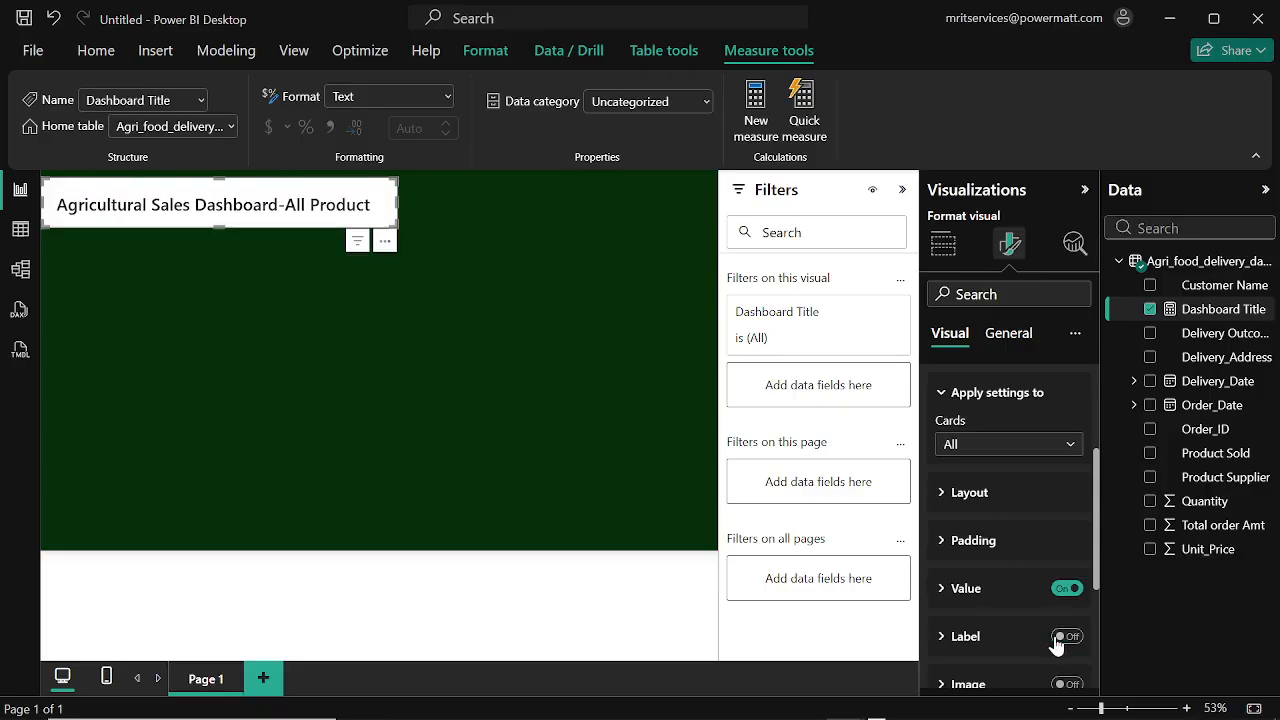
Step: Set the font color of the title card's callout value to white
left_click(940, 592)
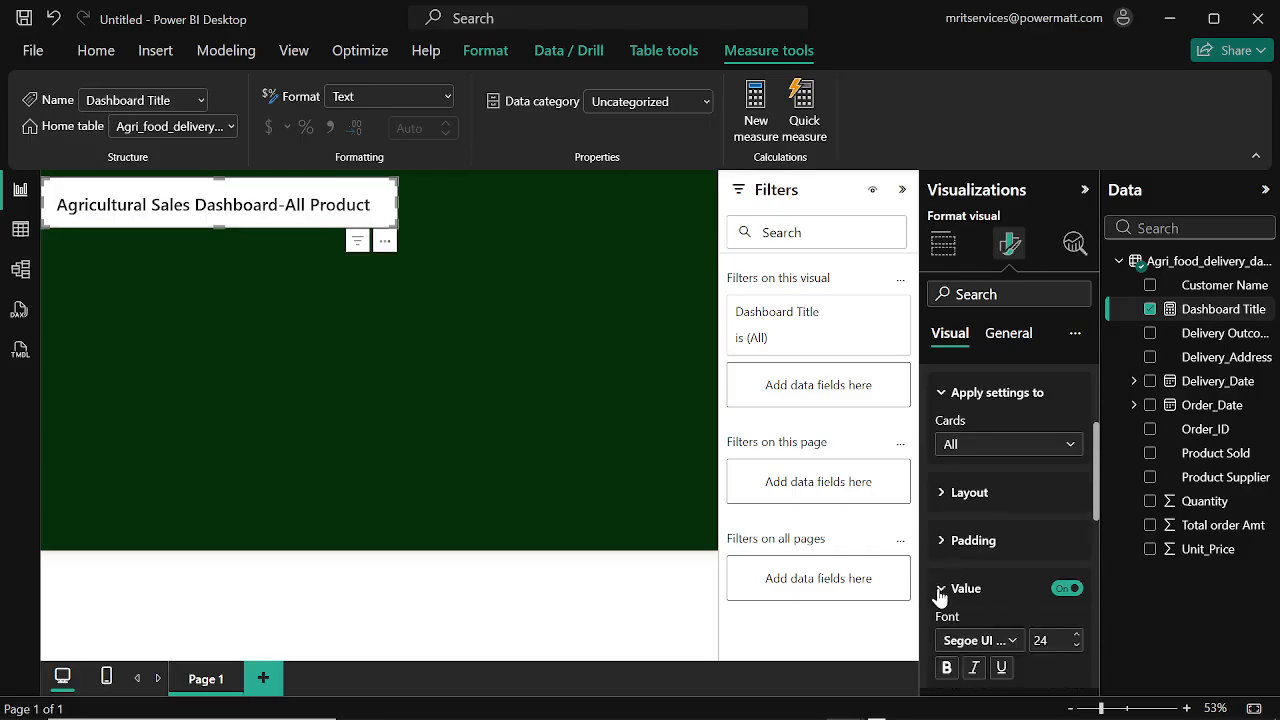
scroll(946, 646, "down", 3)
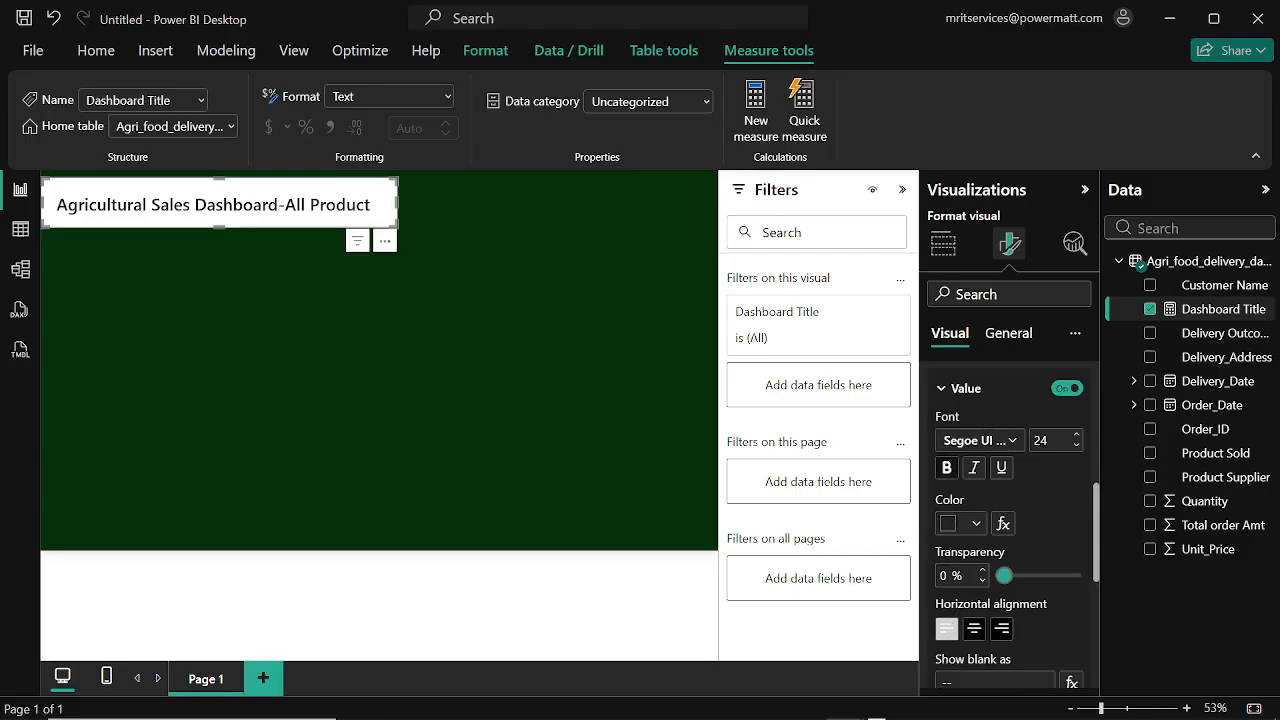
left_click(976, 524)
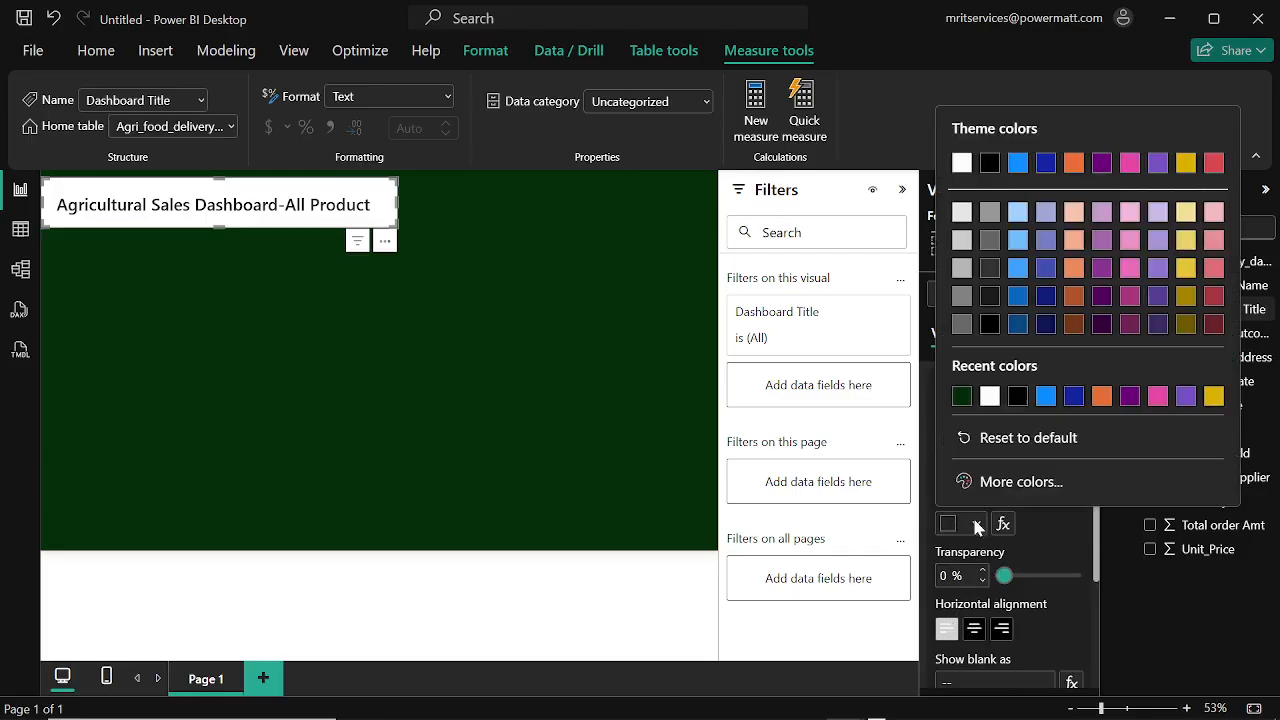
left_click(989, 396)
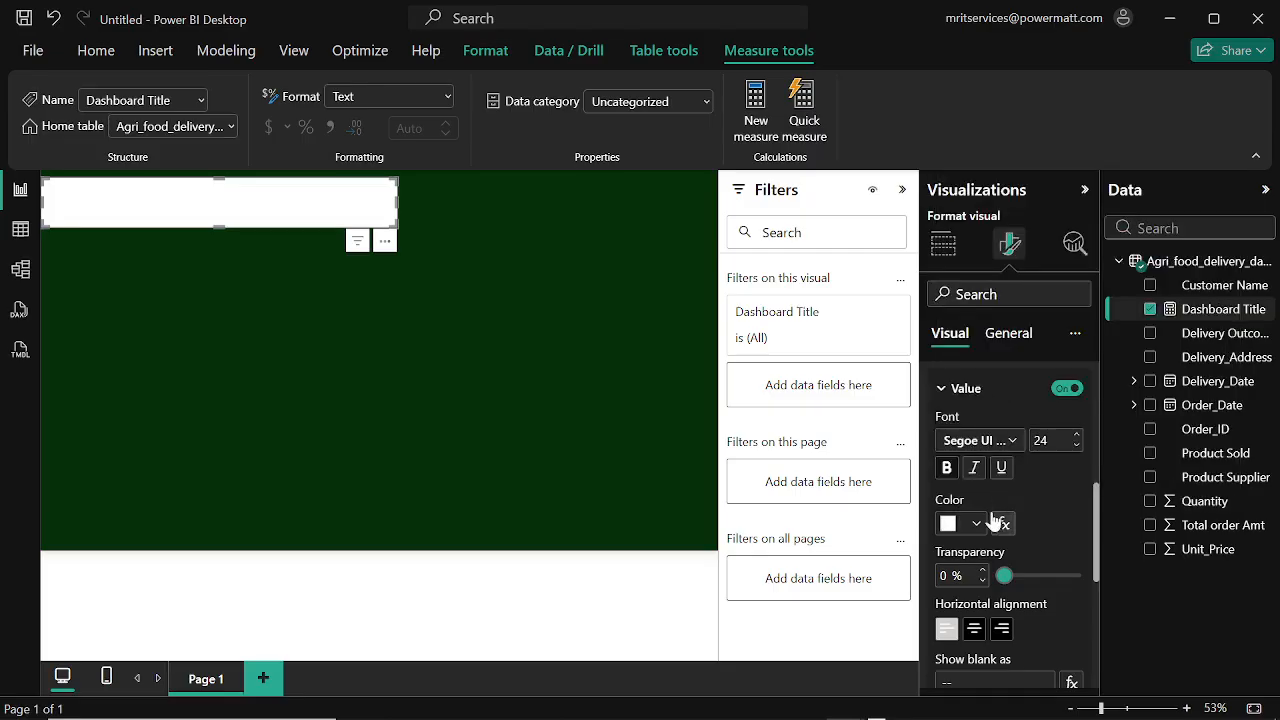
scroll(986, 526, "down", 1)
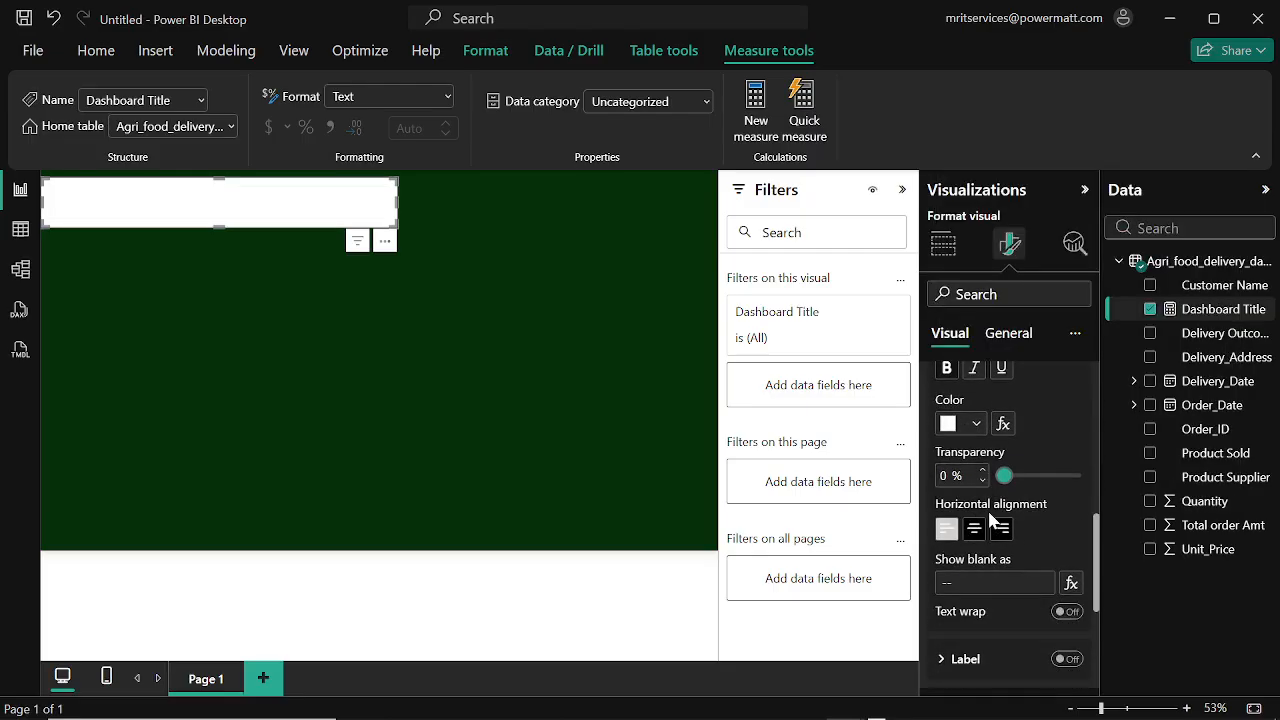
scroll(989, 505, "up", 2)
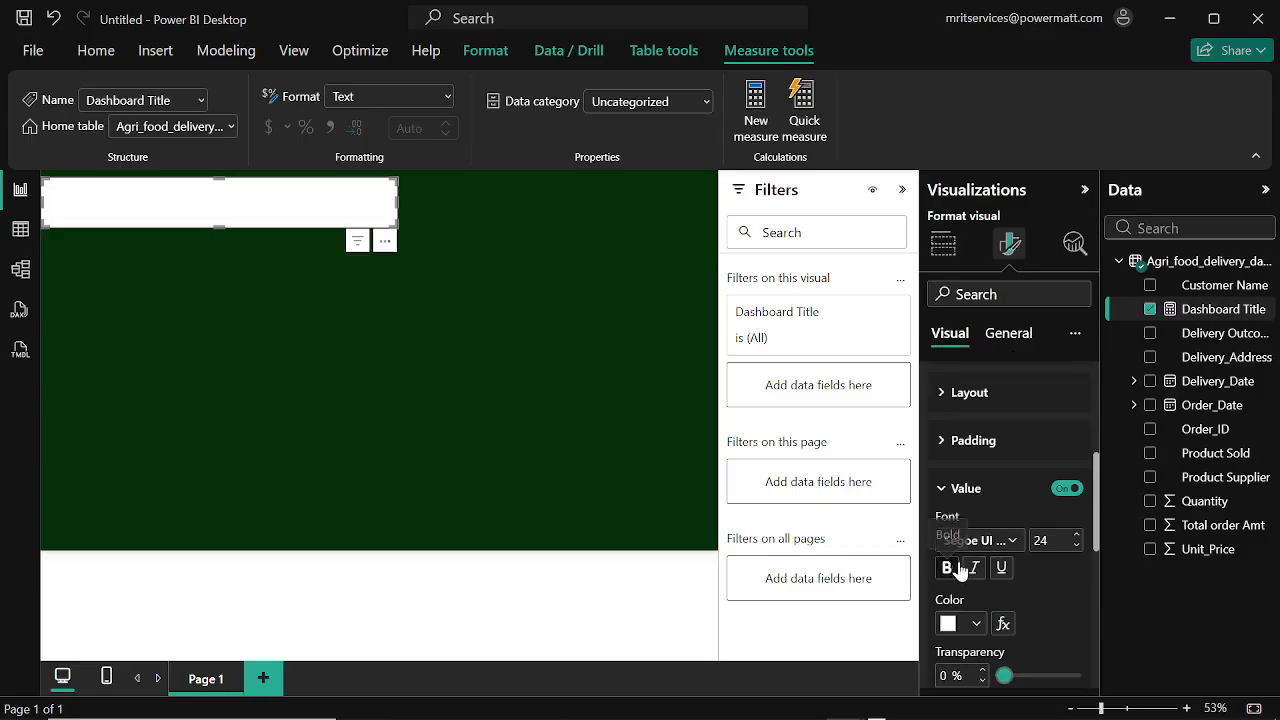
left_click(941, 492)
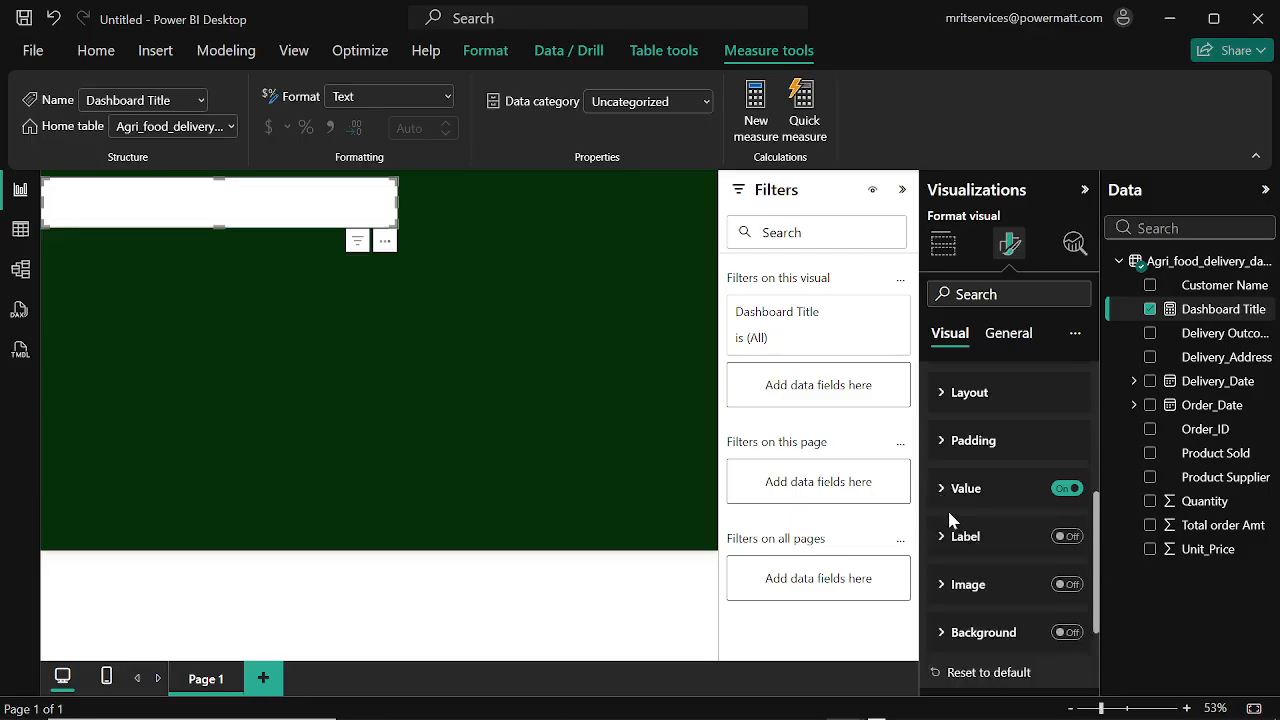
Step: Turn off the background, divider and border in the title visual's Cards settings
scroll(948, 449, "up", 5)
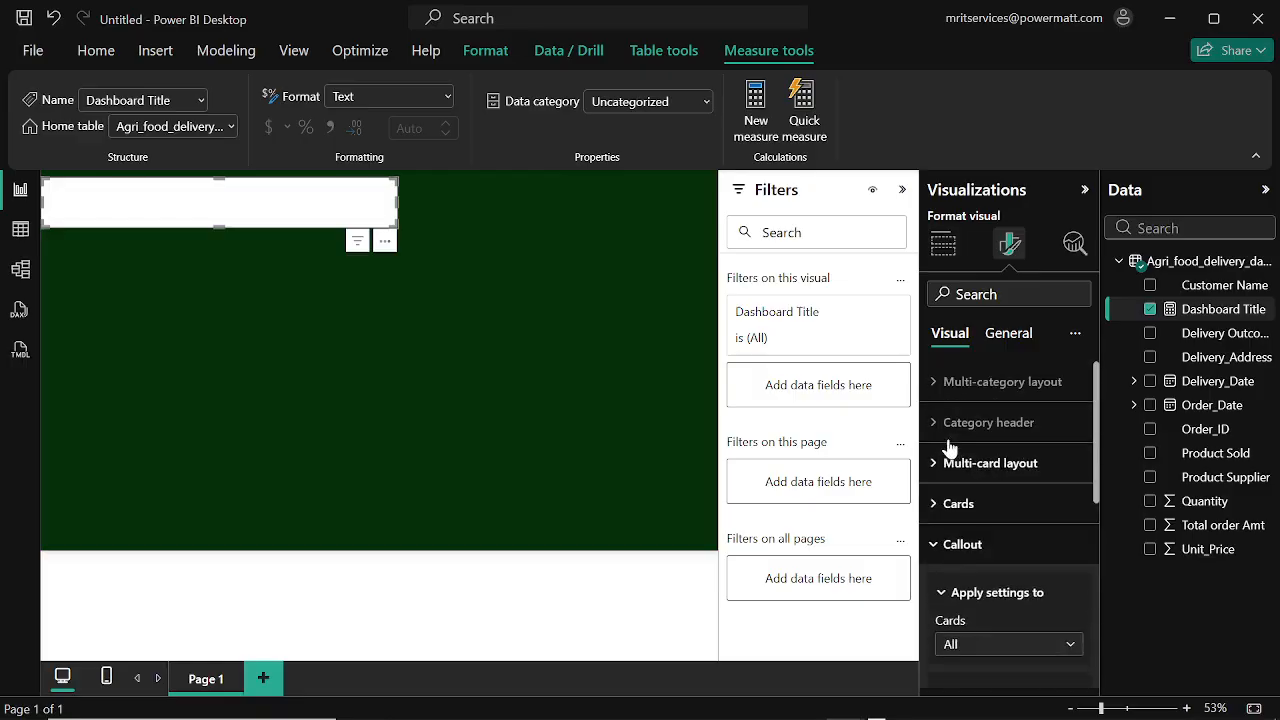
left_click(930, 505)
scroll(965, 540, "down", 4)
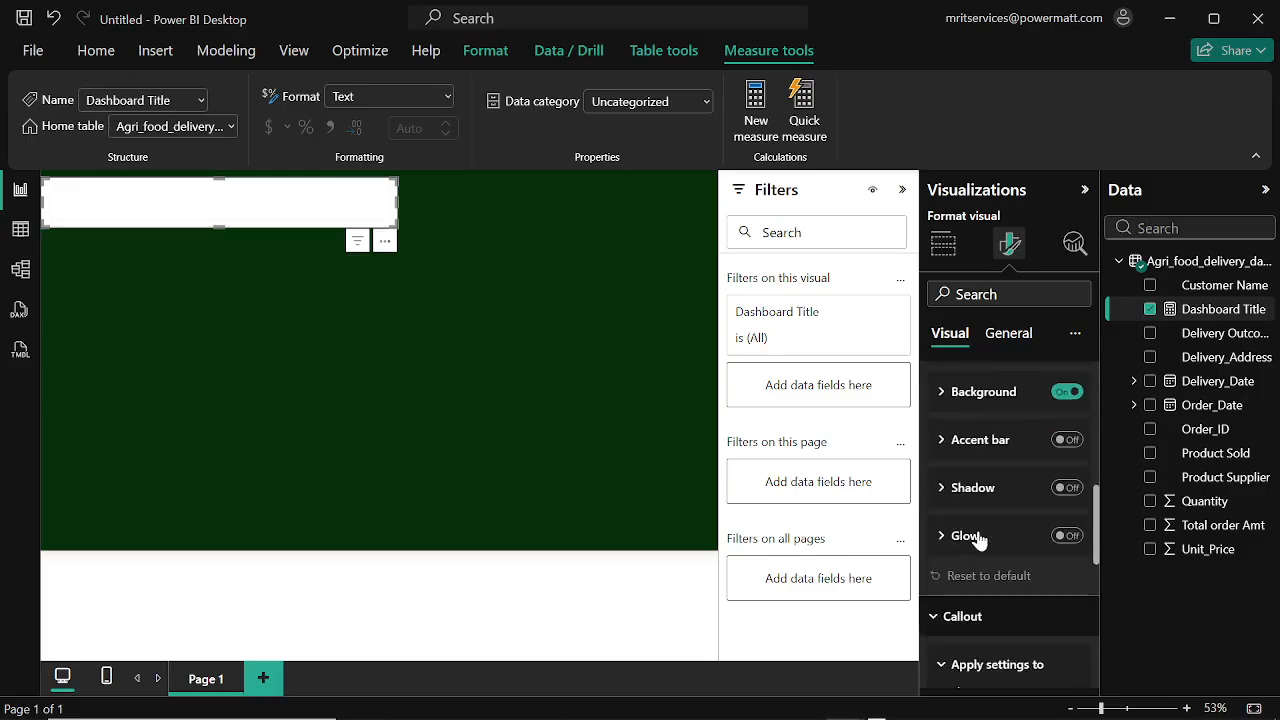
scroll(1055, 413, "up", 2)
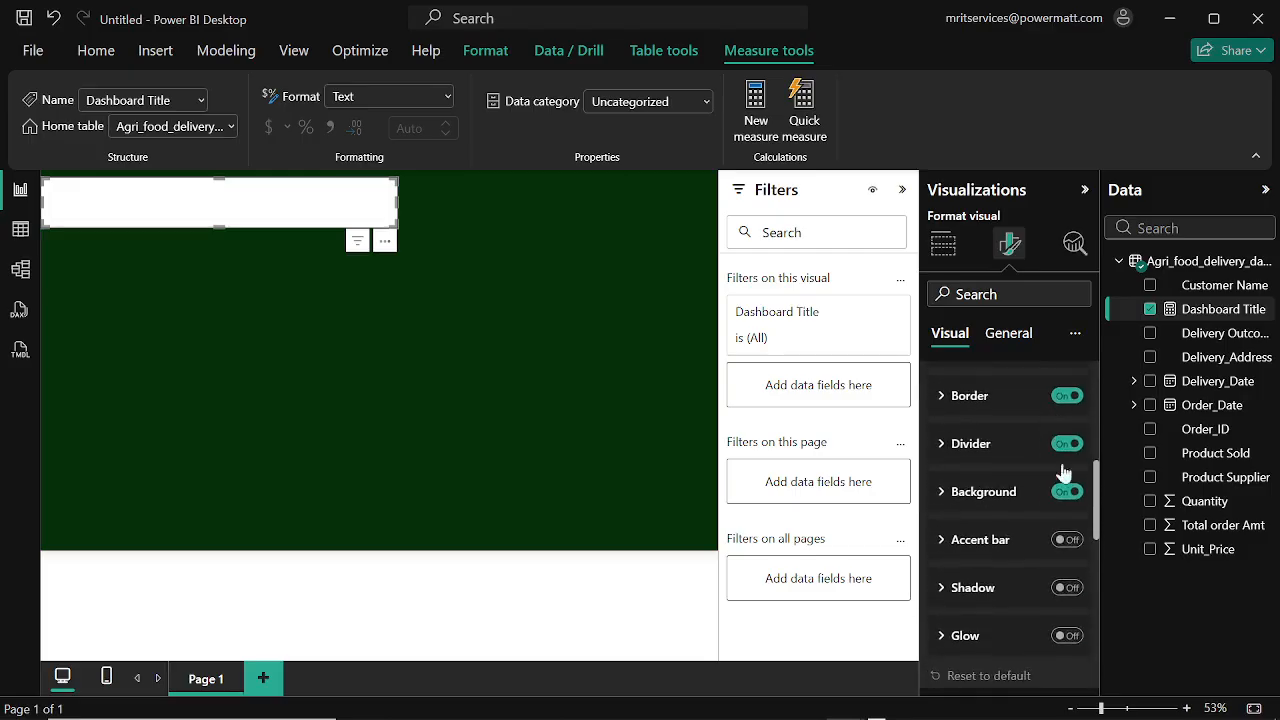
left_click(1064, 492)
left_click(1066, 444)
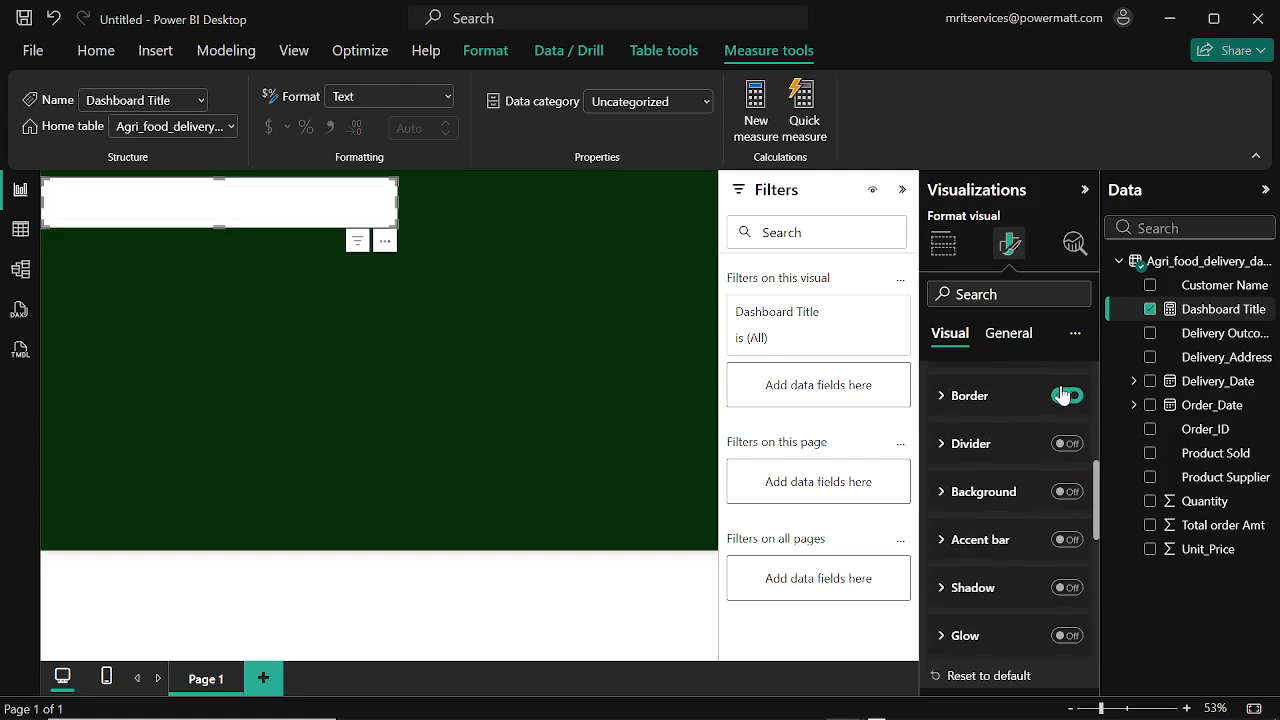
left_click(1066, 396)
Step: Set the title visual's overall background effect color to hex #030E01
left_click(1008, 334)
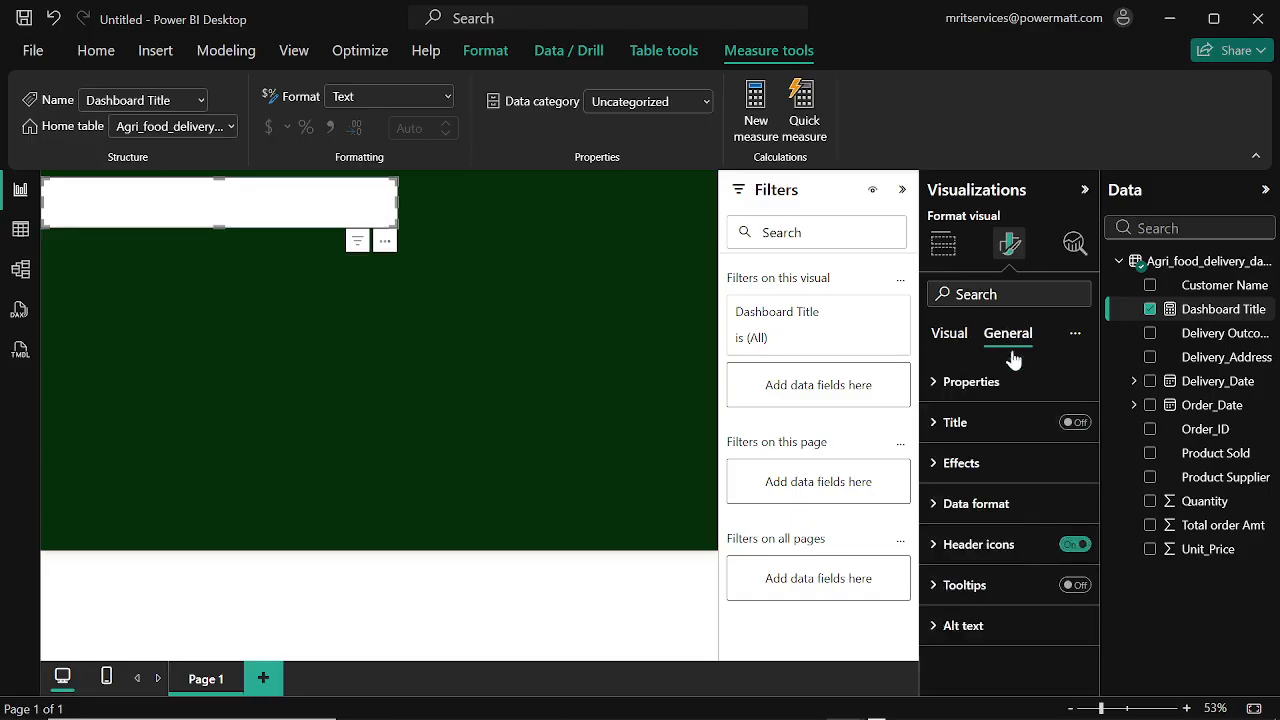
left_click(931, 466)
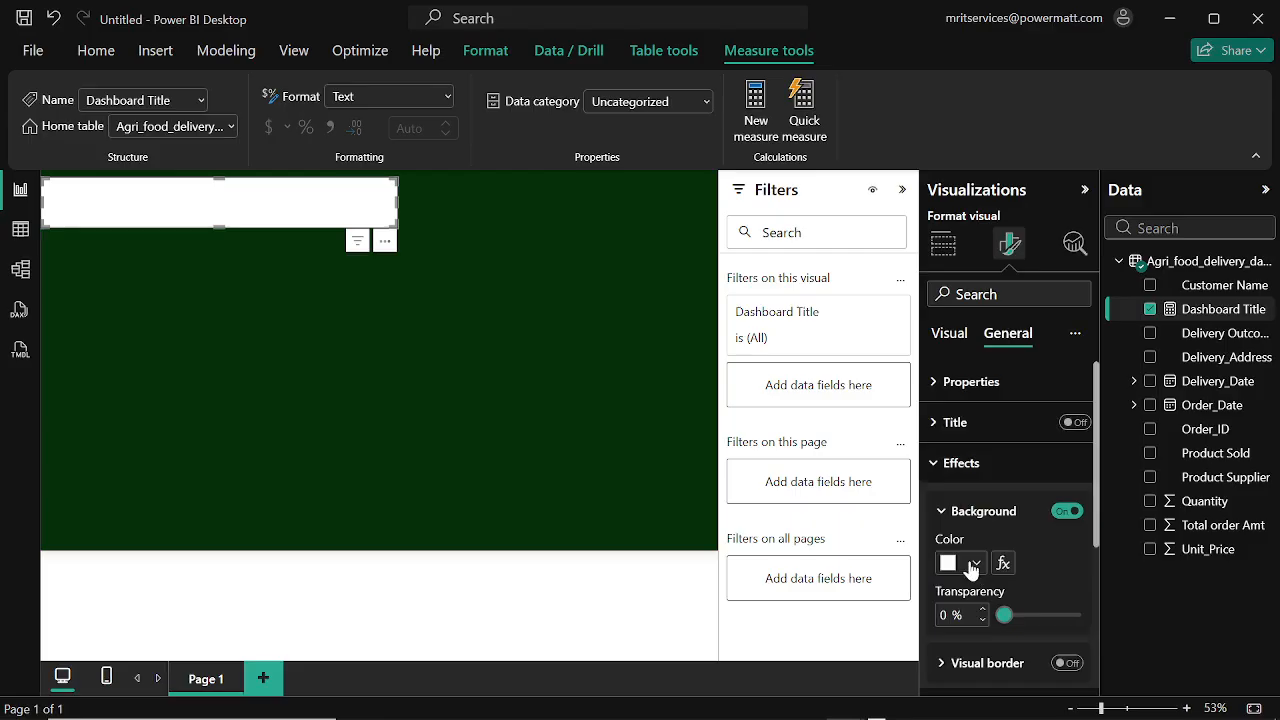
left_click(977, 565)
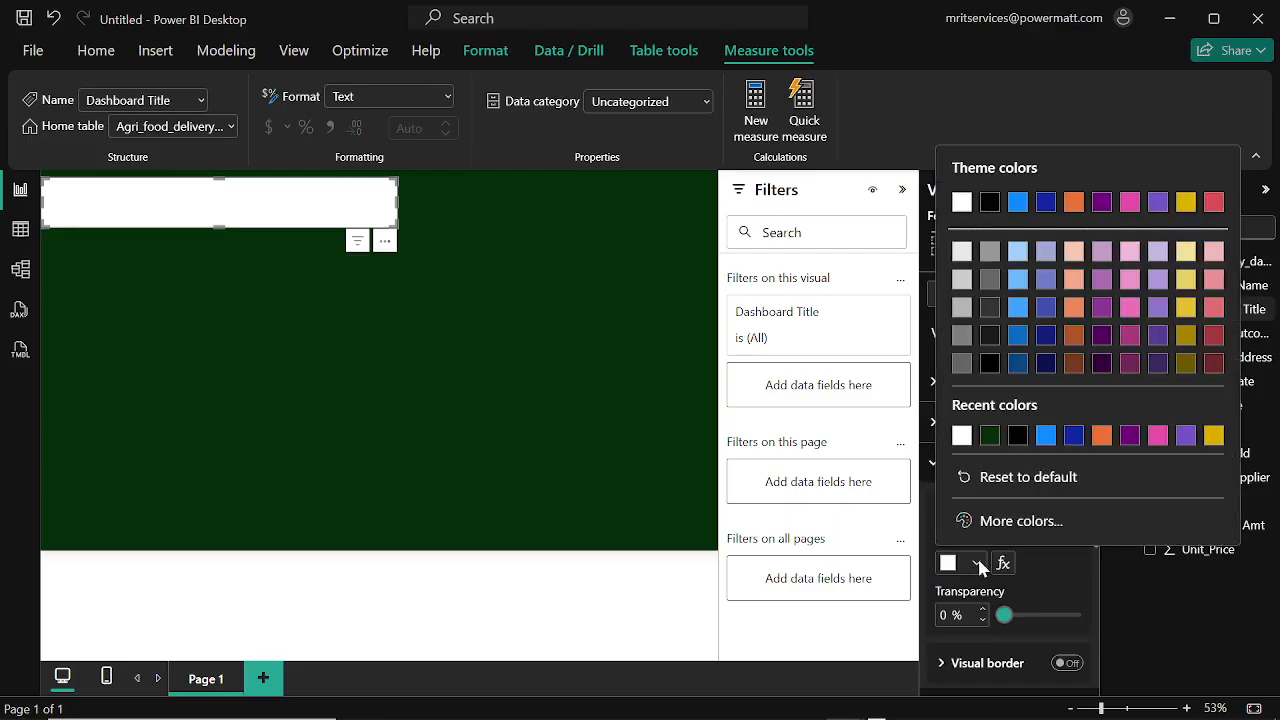
left_click(978, 563)
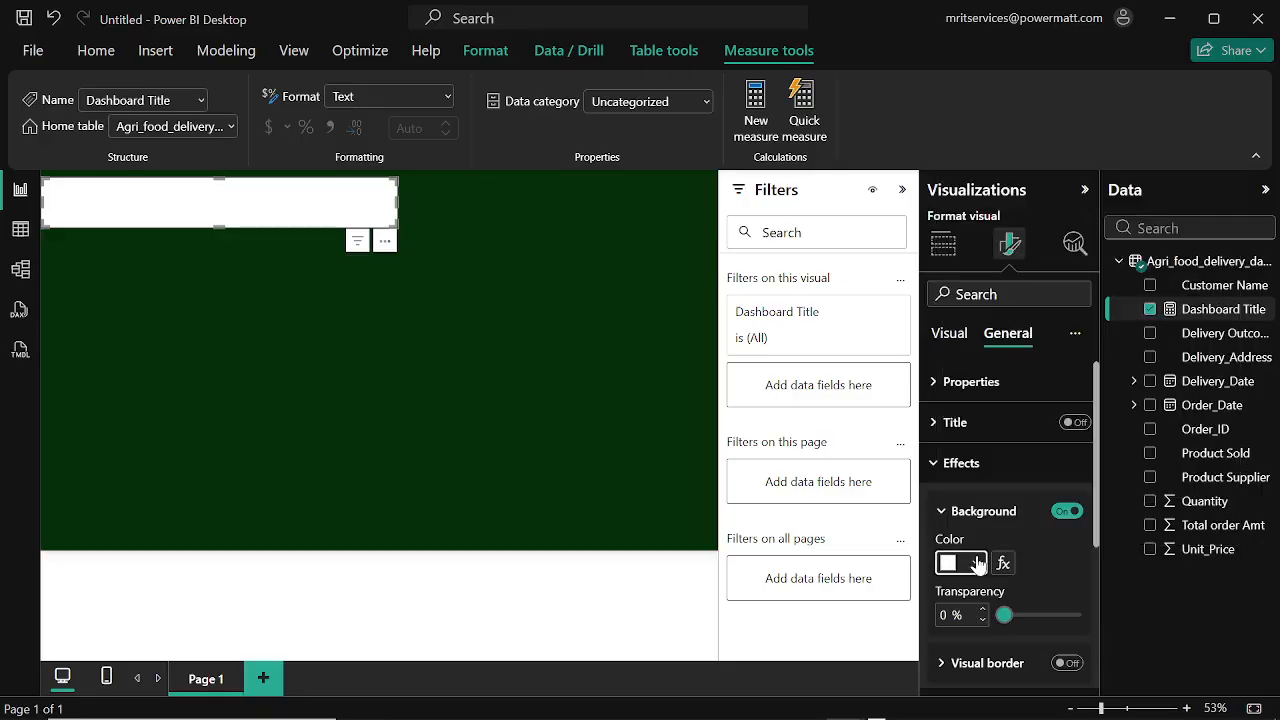
left_click(977, 562)
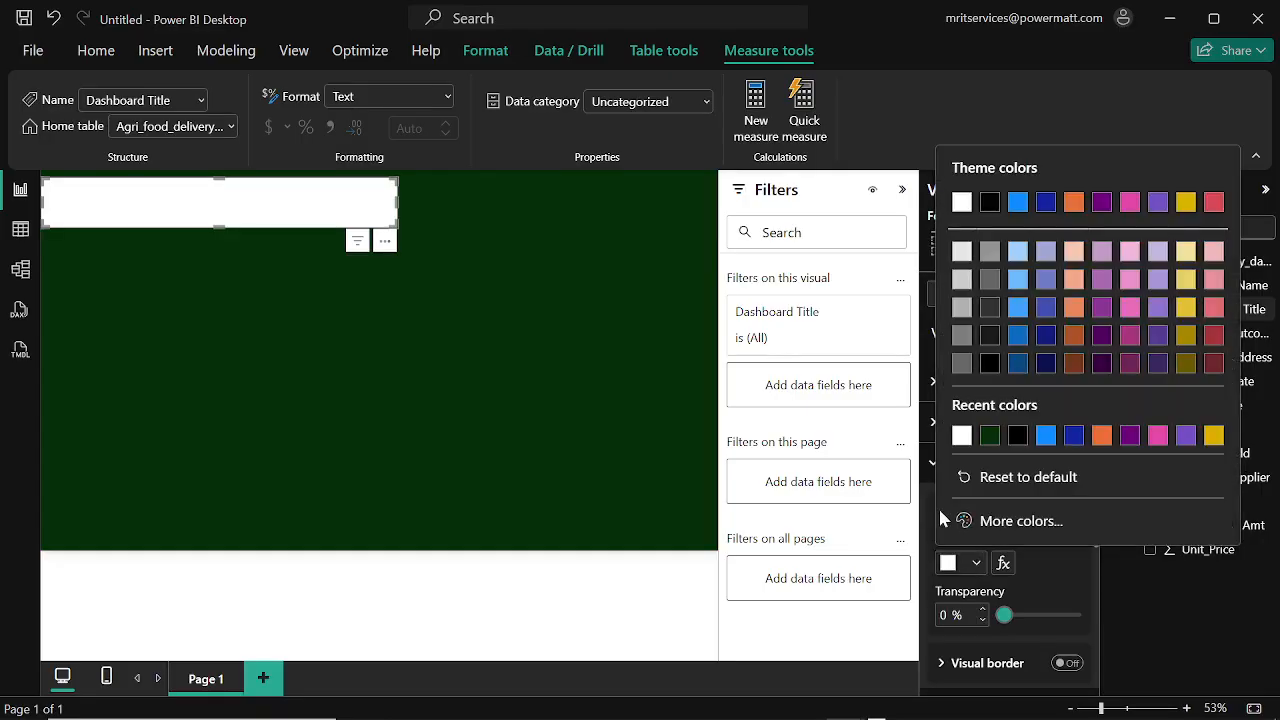
left_click(1012, 522)
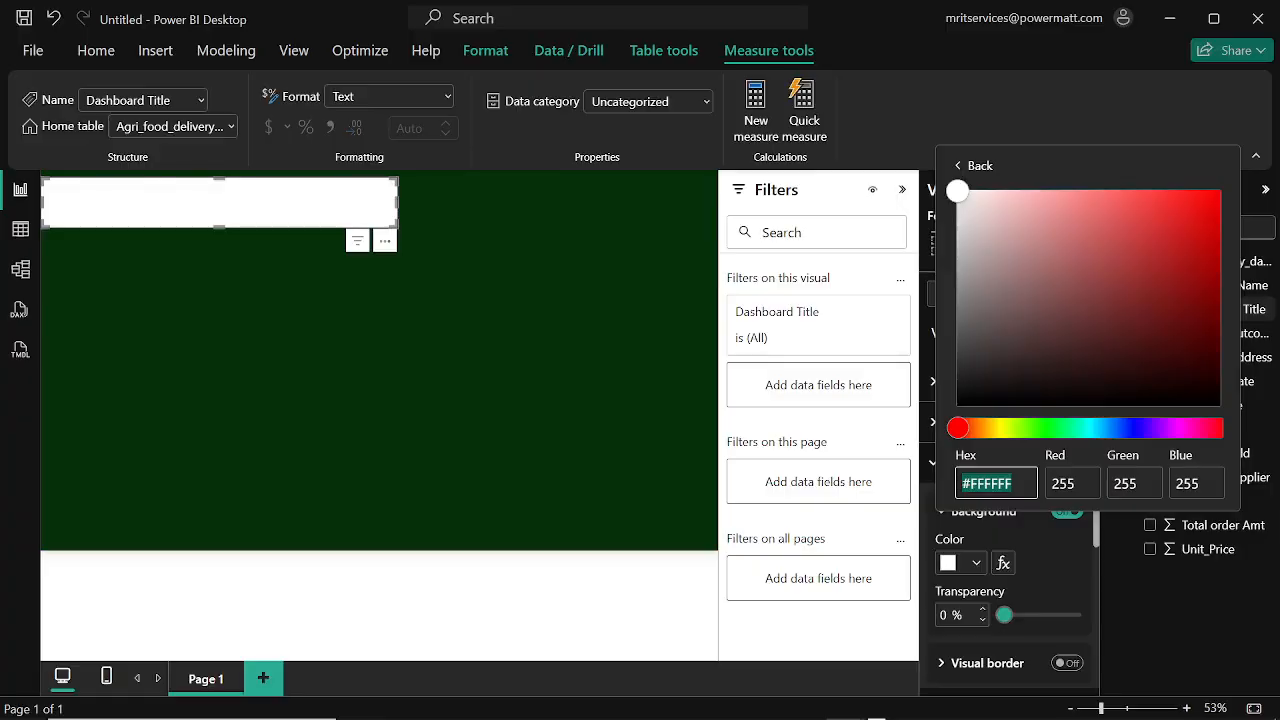
type("#030E01")
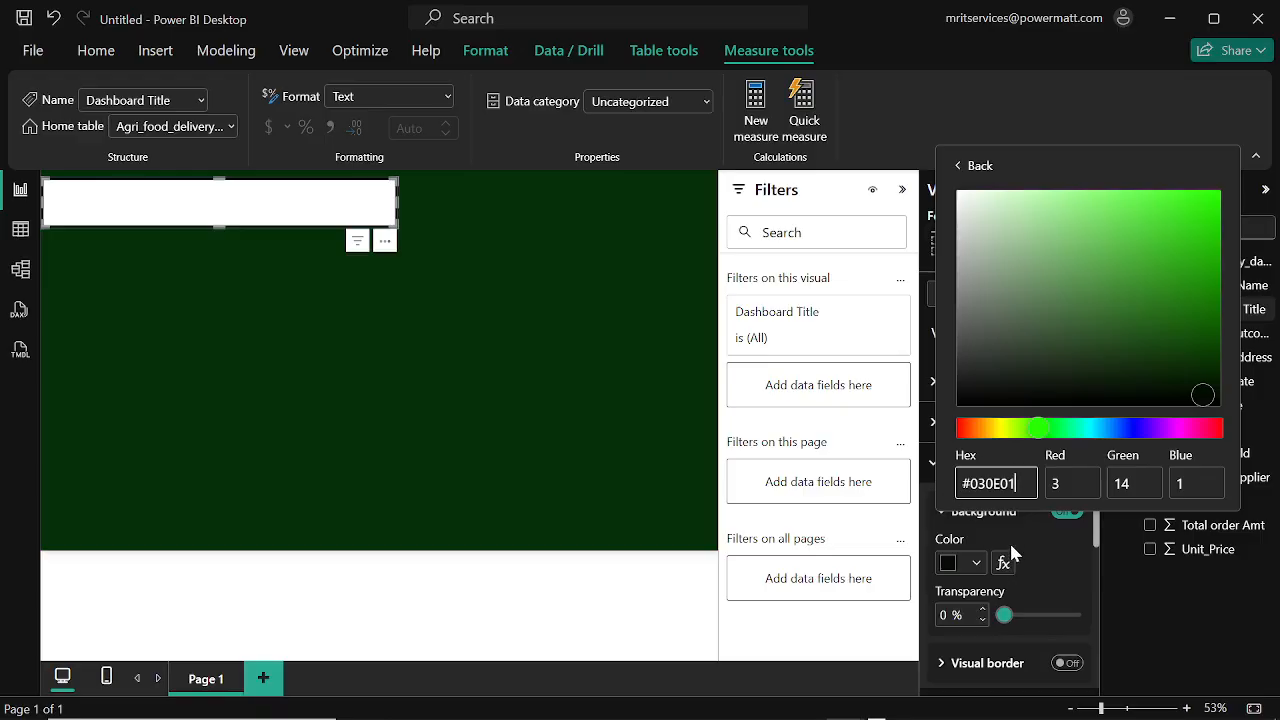
left_click(923, 480)
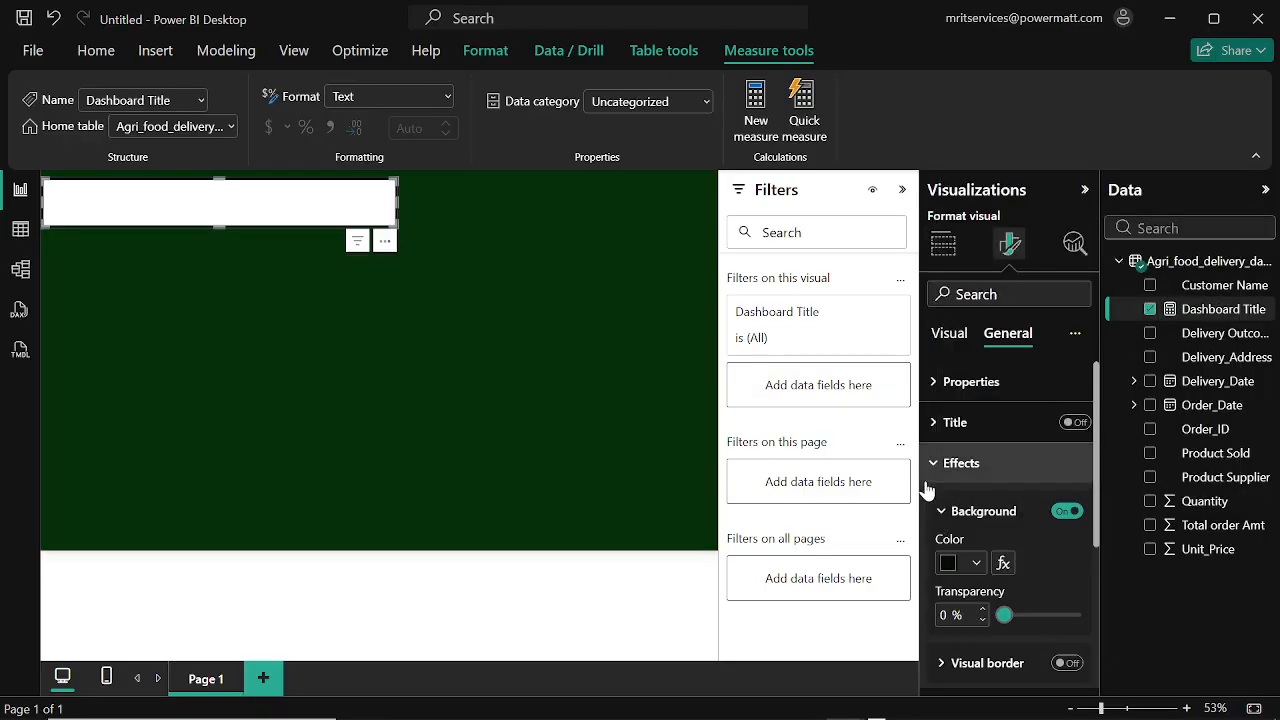
Step: Turn off the background in the title visual's multi-card layout settings
left_click(951, 335)
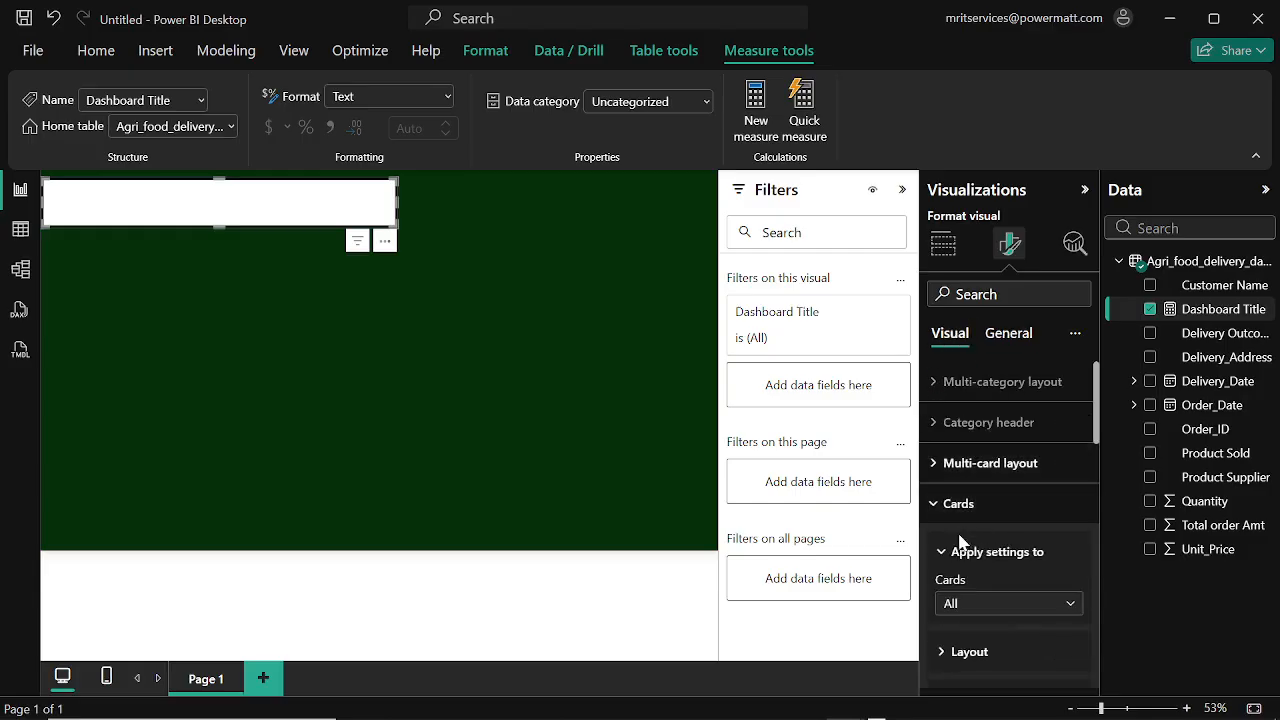
left_click(932, 466)
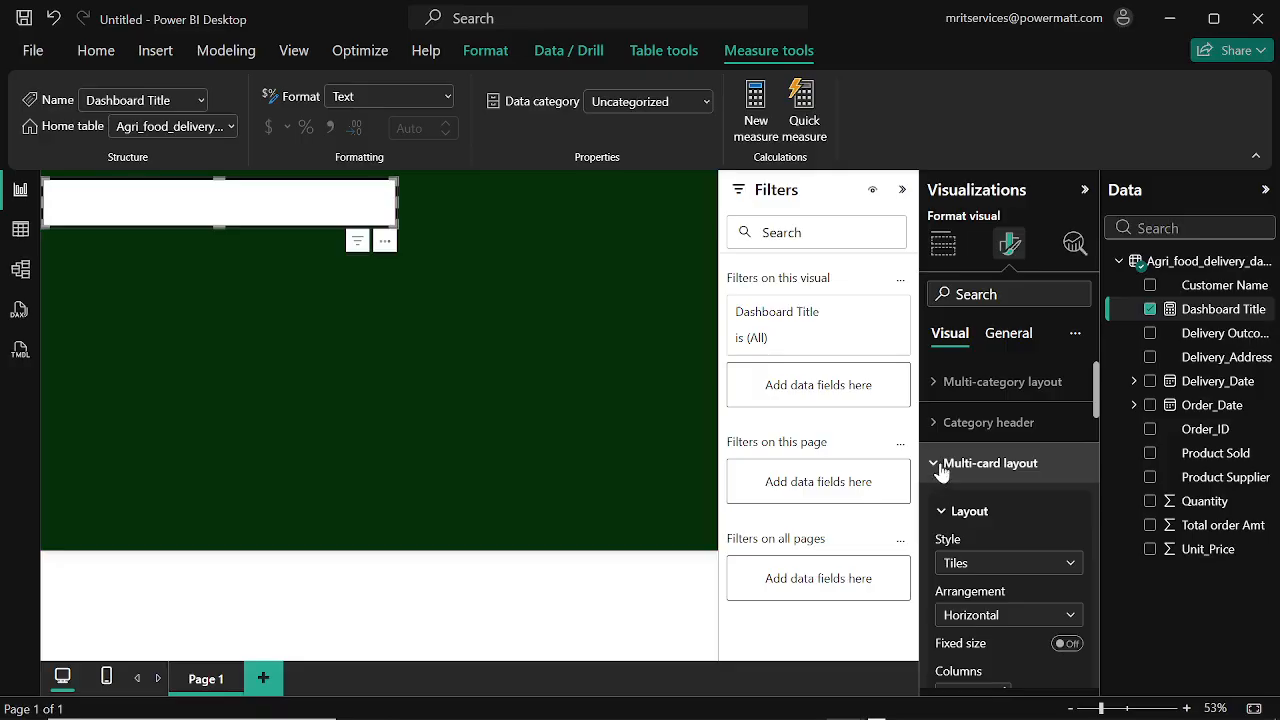
scroll(960, 490, "down", 5)
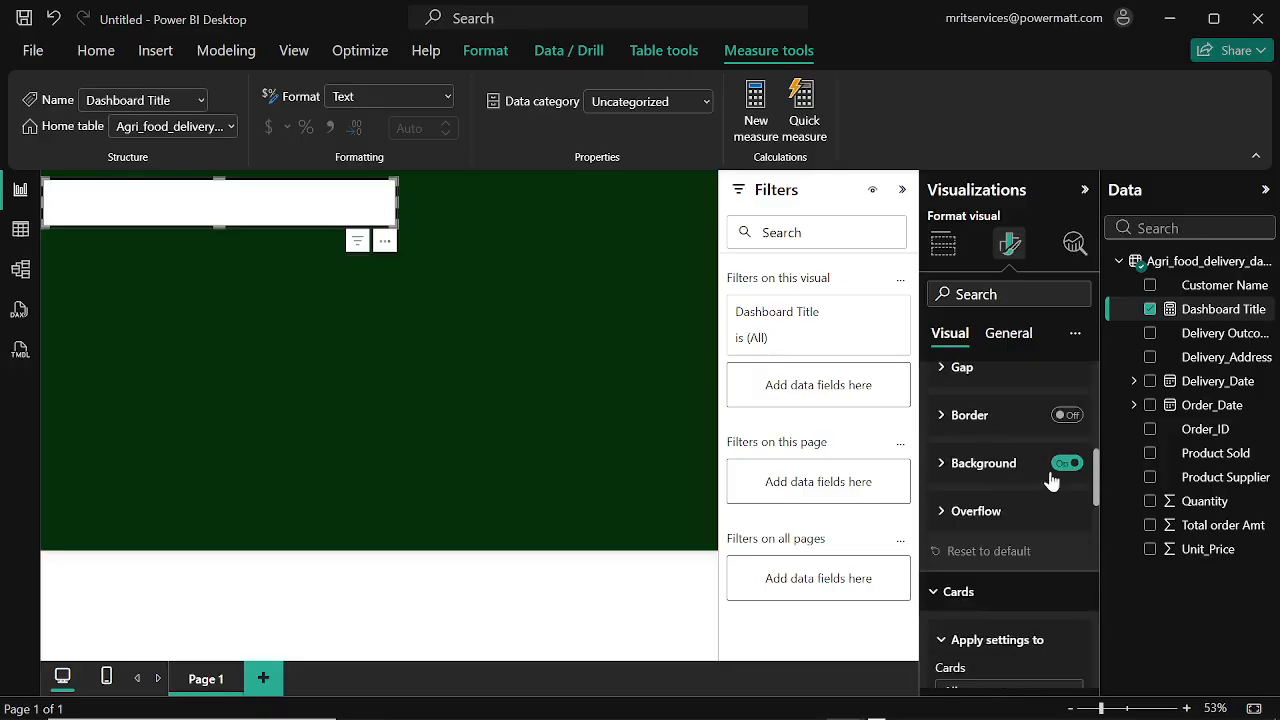
left_click(1064, 464)
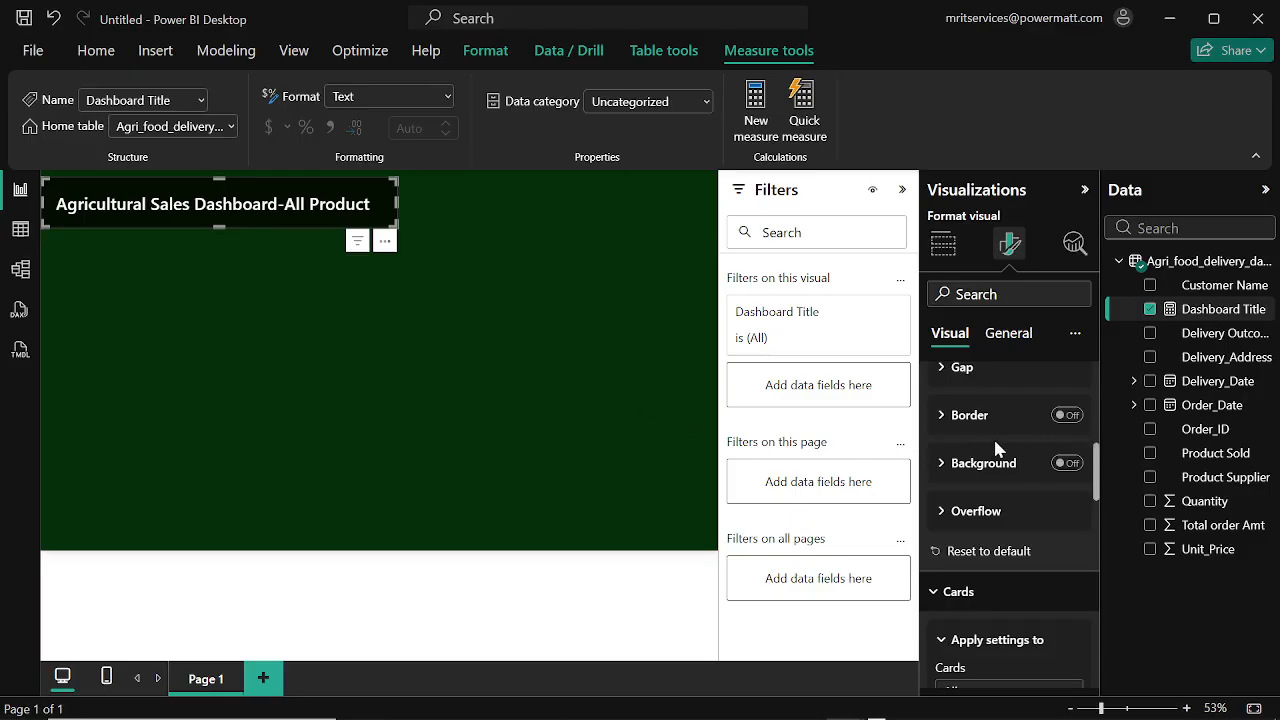
Step: Turn on the shadow in the title visual's Cards settings and set the shadow color to white
scroll(998, 445, "down", 3)
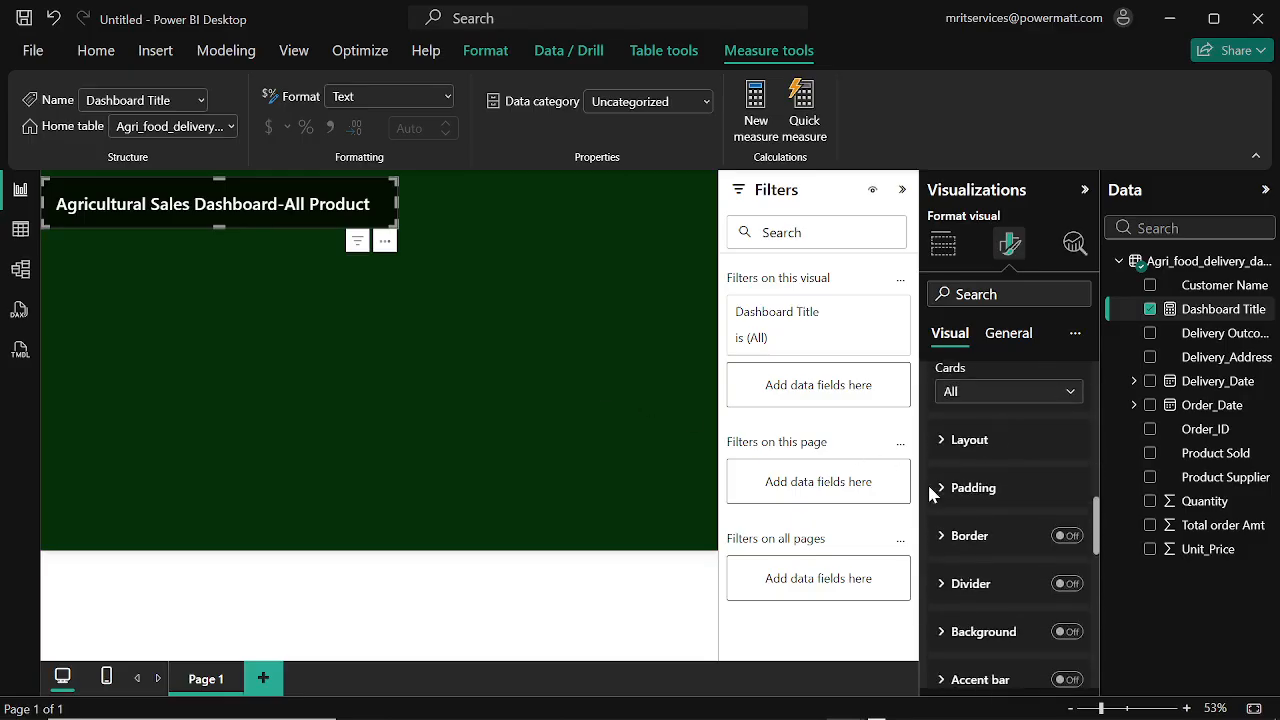
scroll(980, 478, "down", 2)
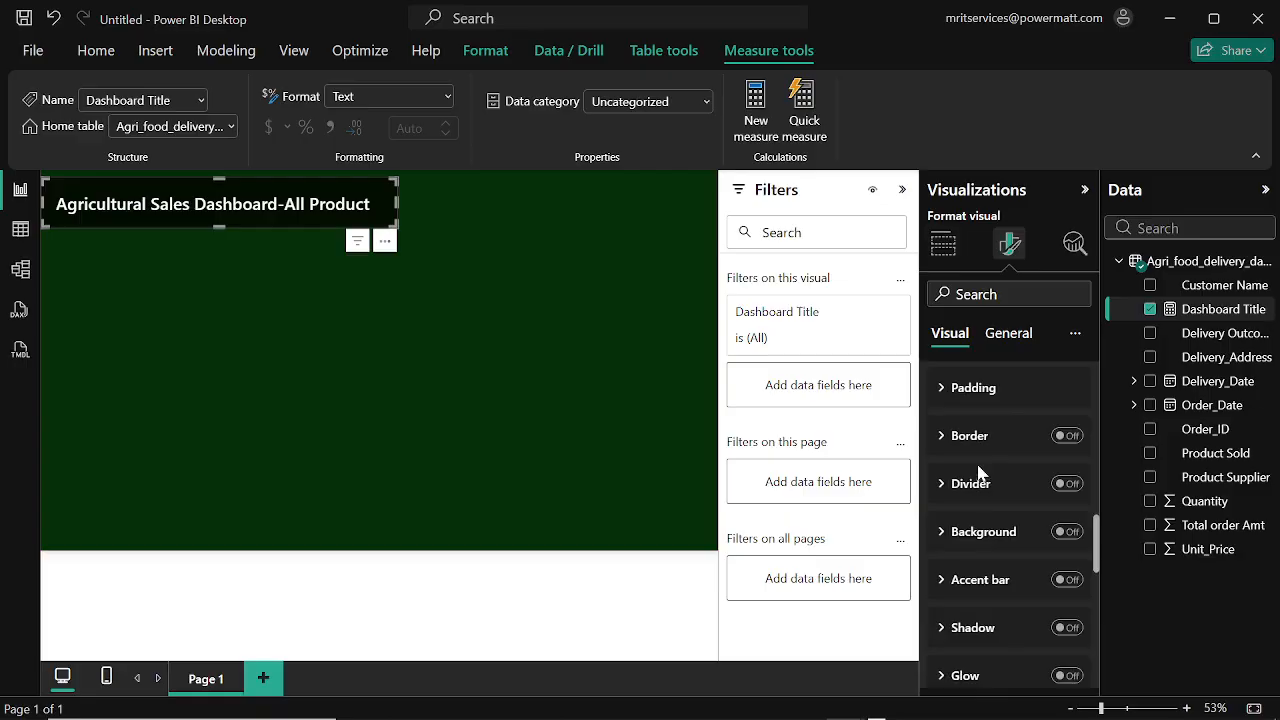
left_click(941, 395)
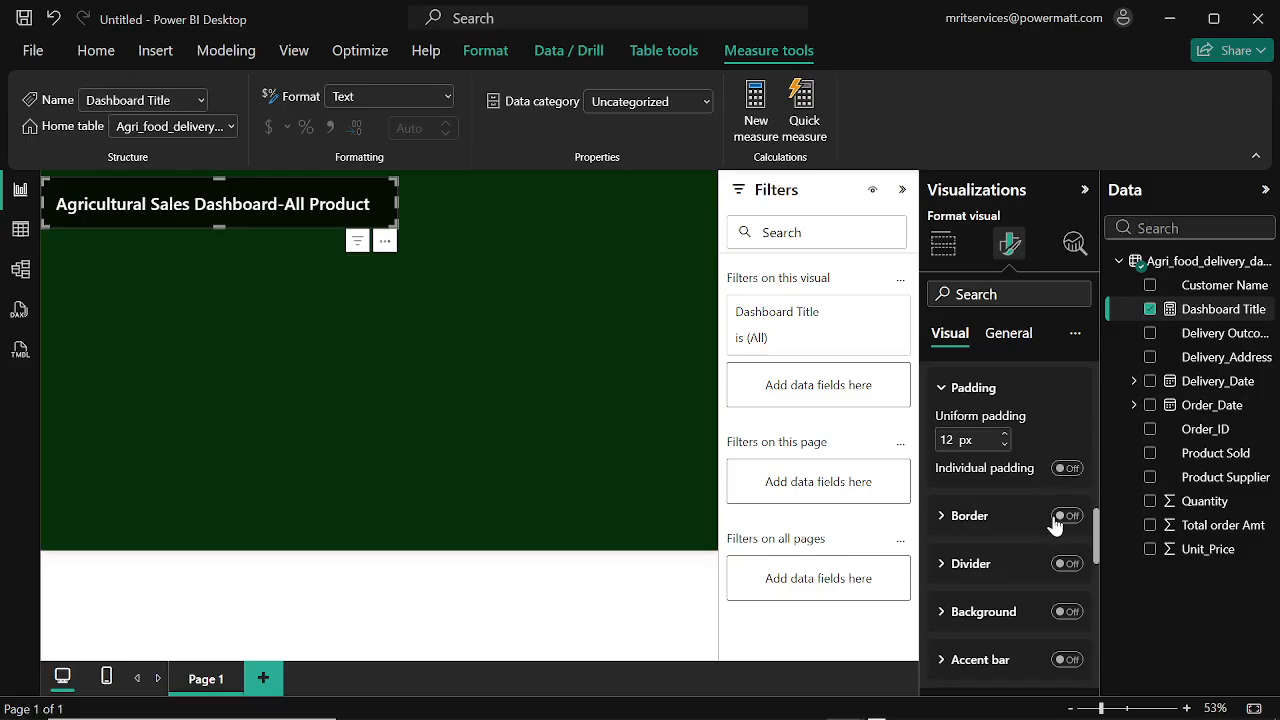
scroll(1060, 525, "down", 3)
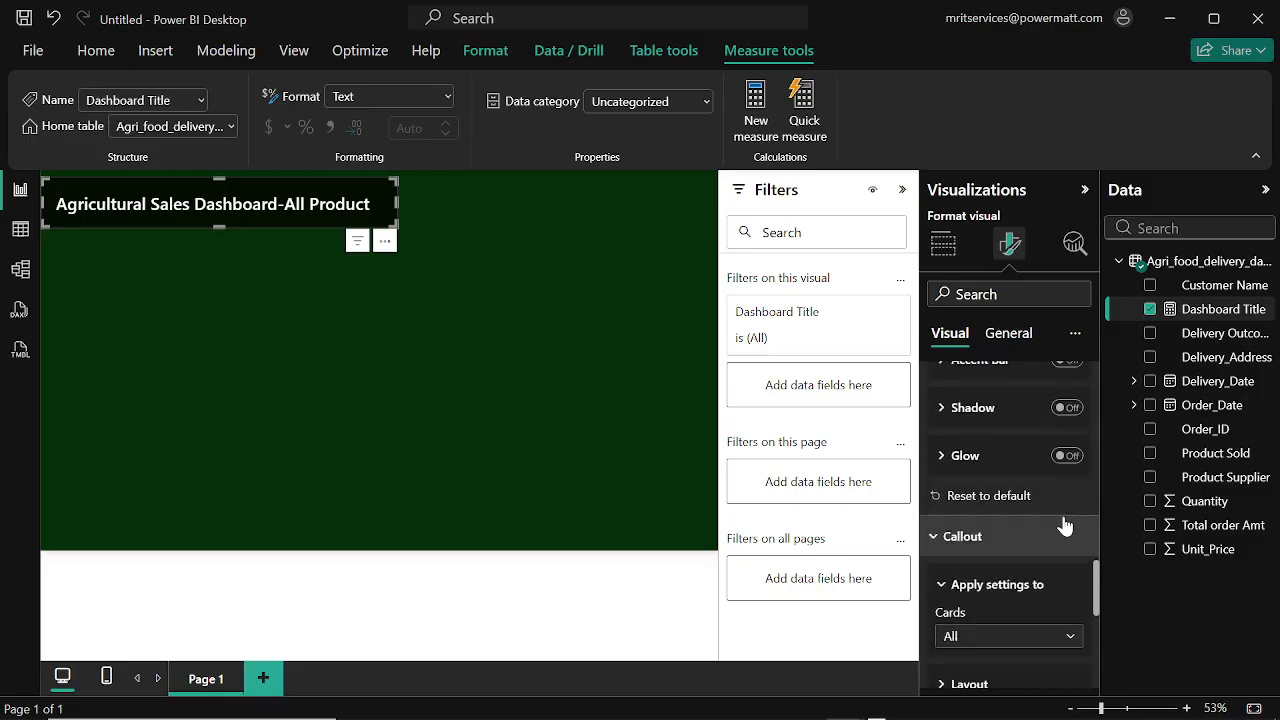
left_click(1066, 408)
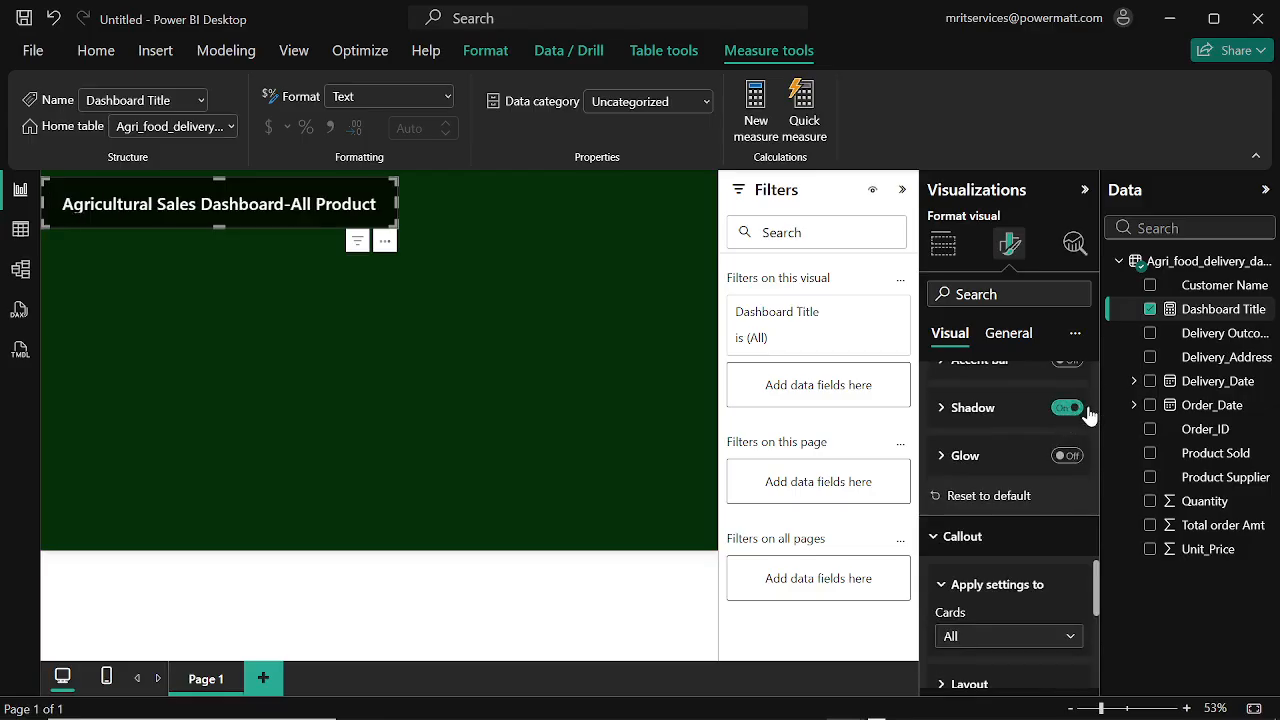
scroll(1088, 415, "up", 1)
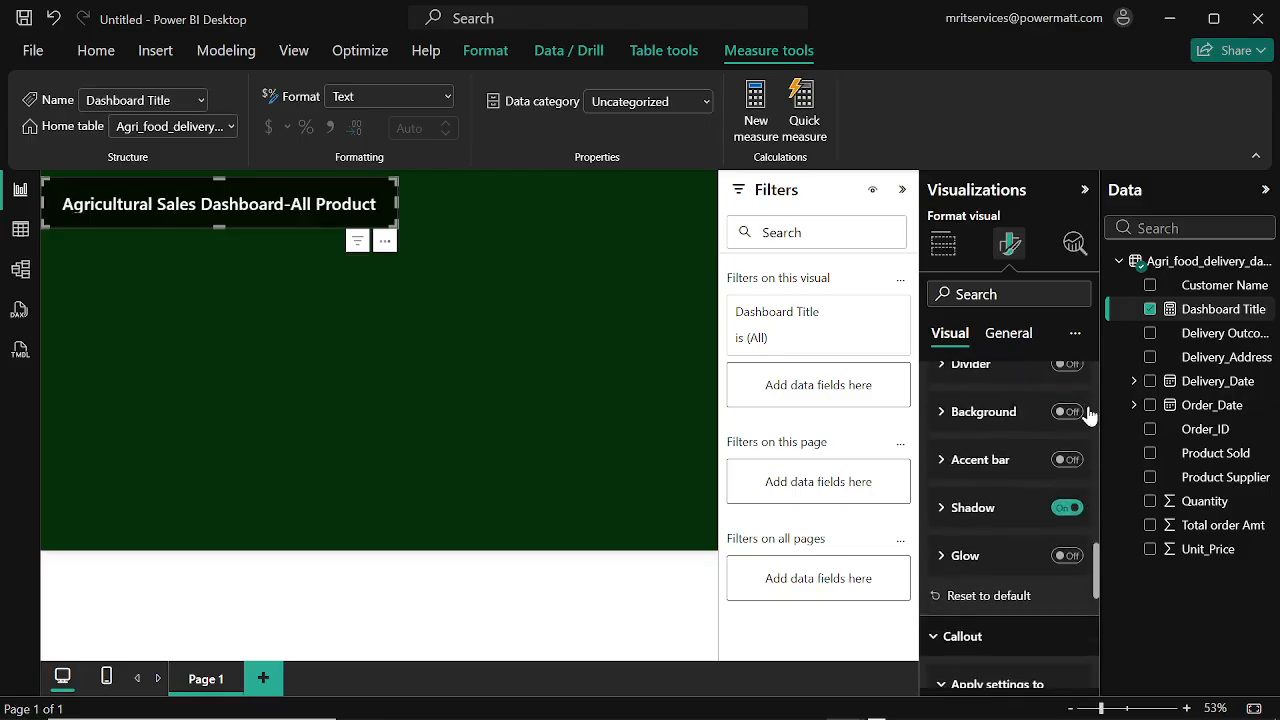
left_click(939, 510)
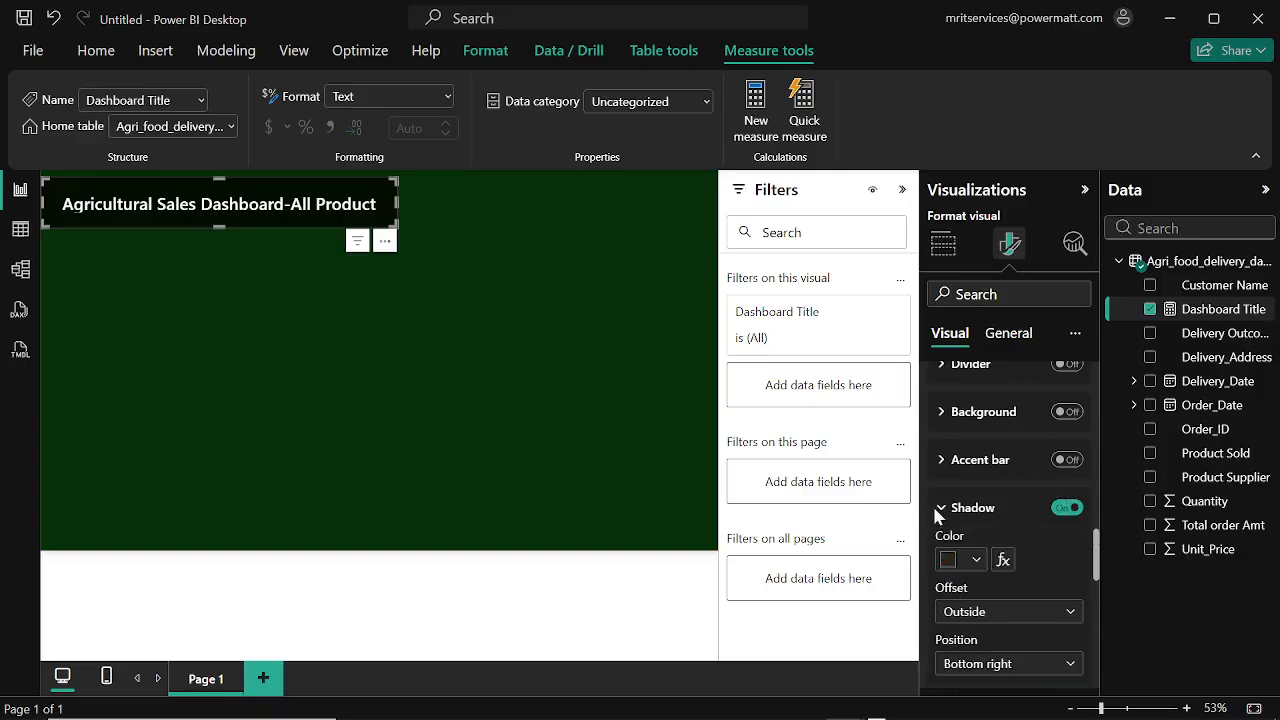
left_click(969, 561)
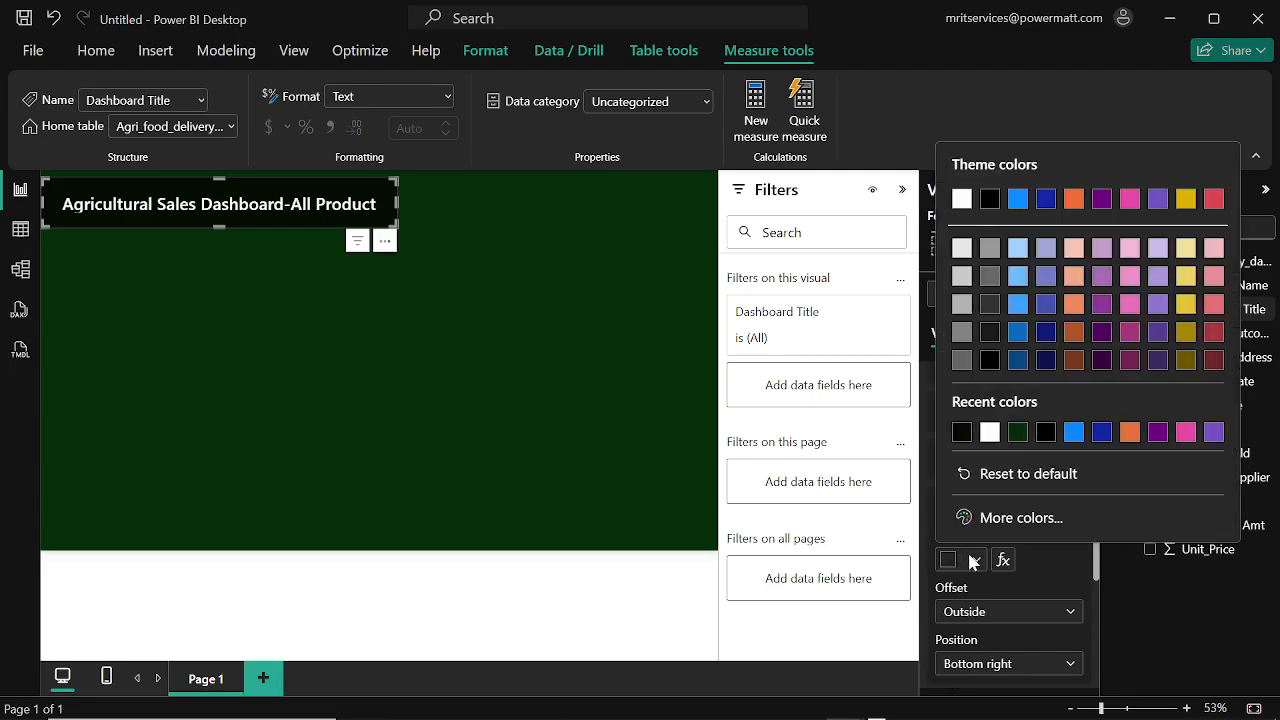
left_click(990, 432)
scroll(1019, 579, "down", 3)
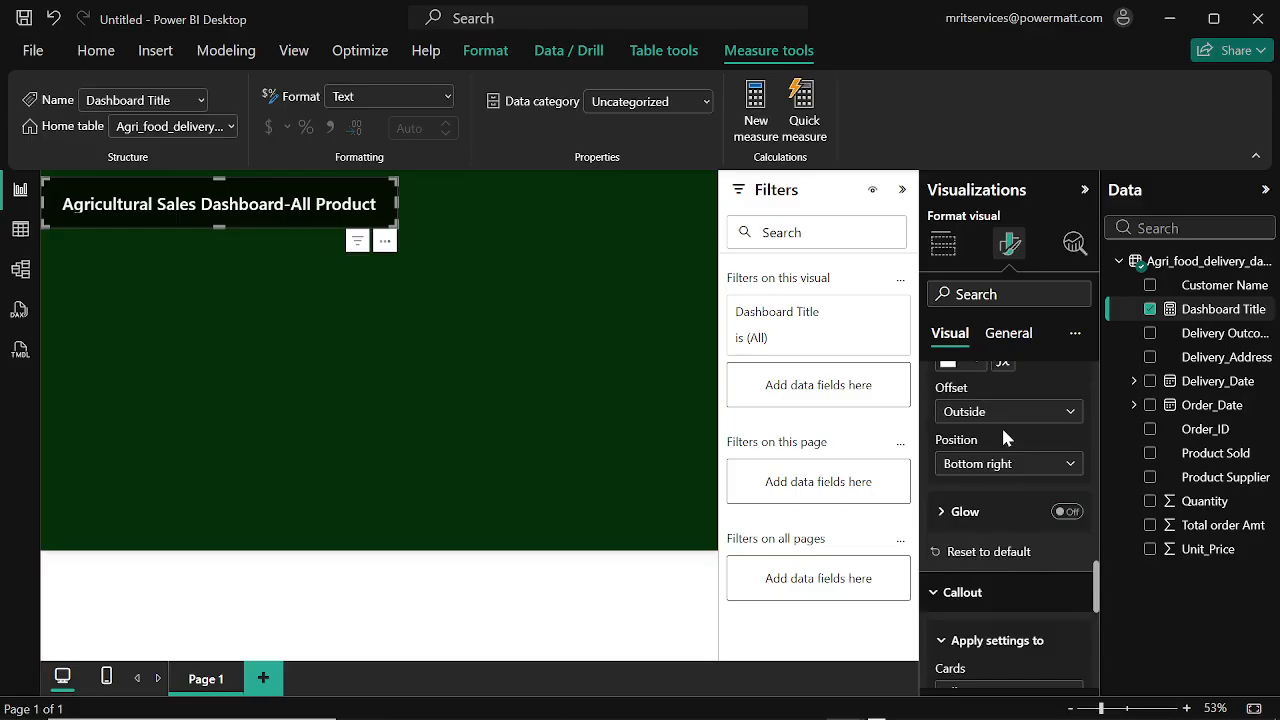
scroll(1001, 425, "up", 1)
scroll(1012, 425, "up", 1)
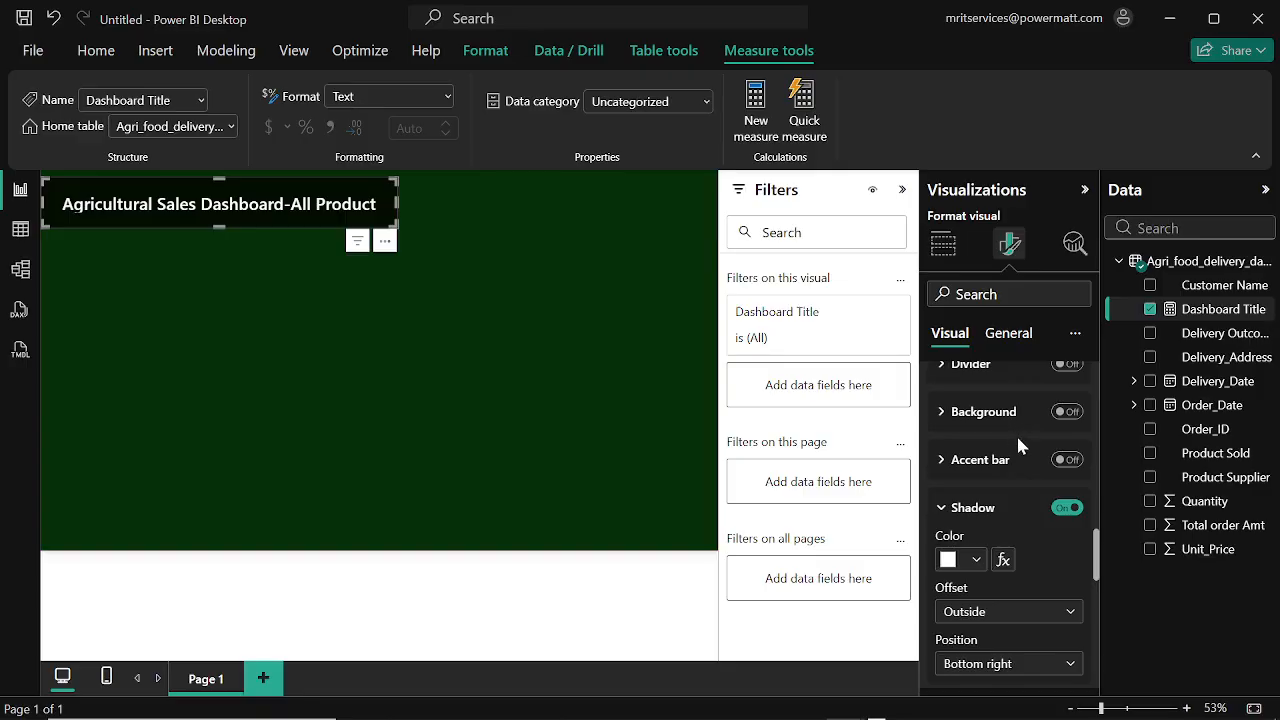
scroll(963, 553, "down", 5)
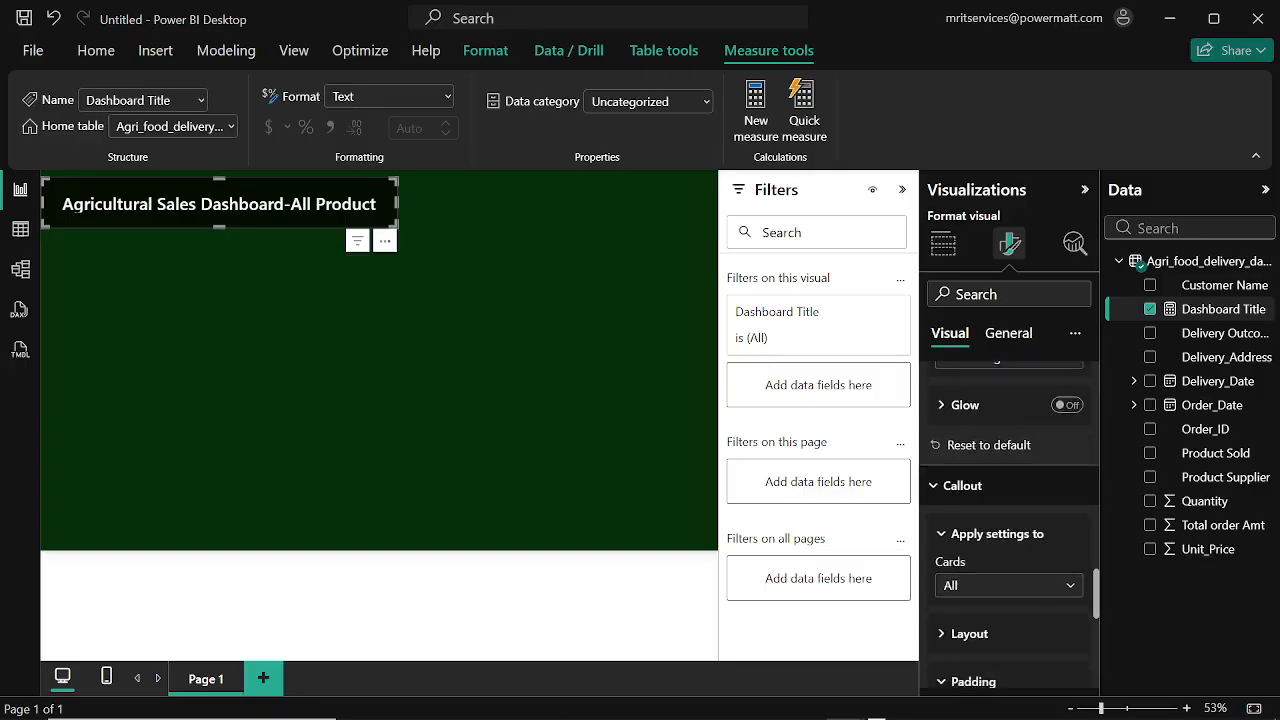
scroll(965, 555, "up", 2)
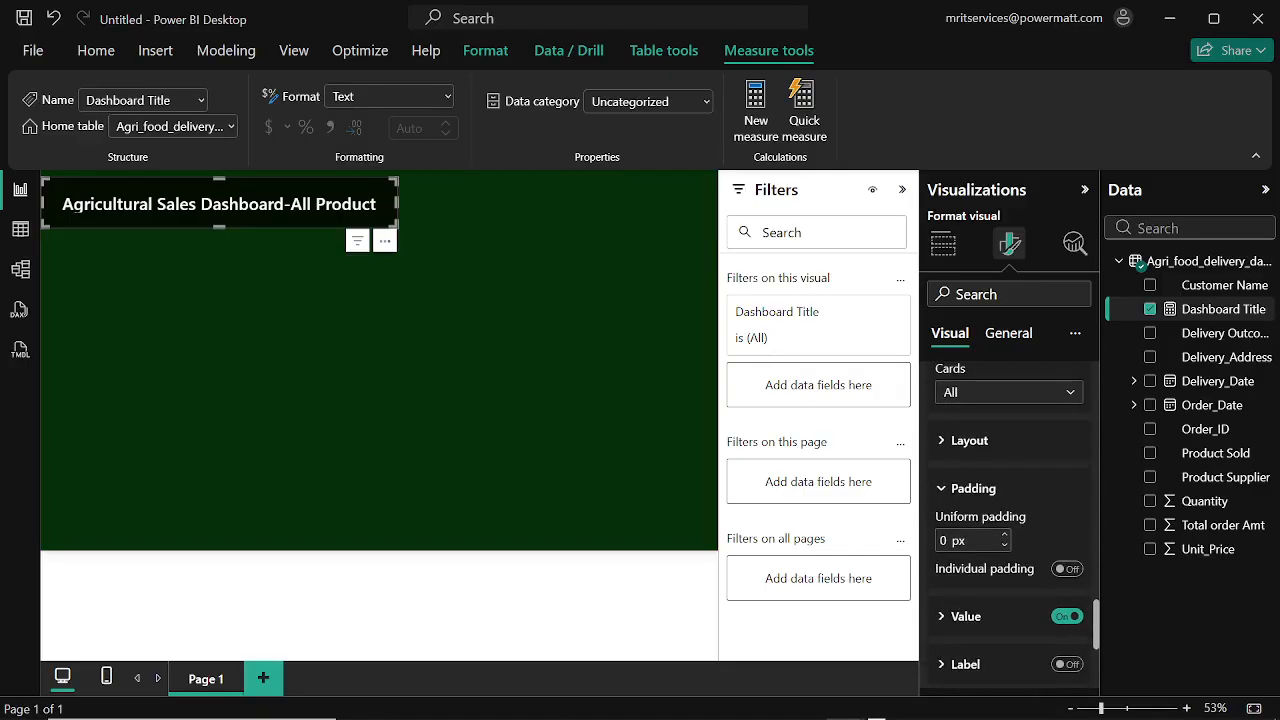
scroll(958, 560, "down", 3)
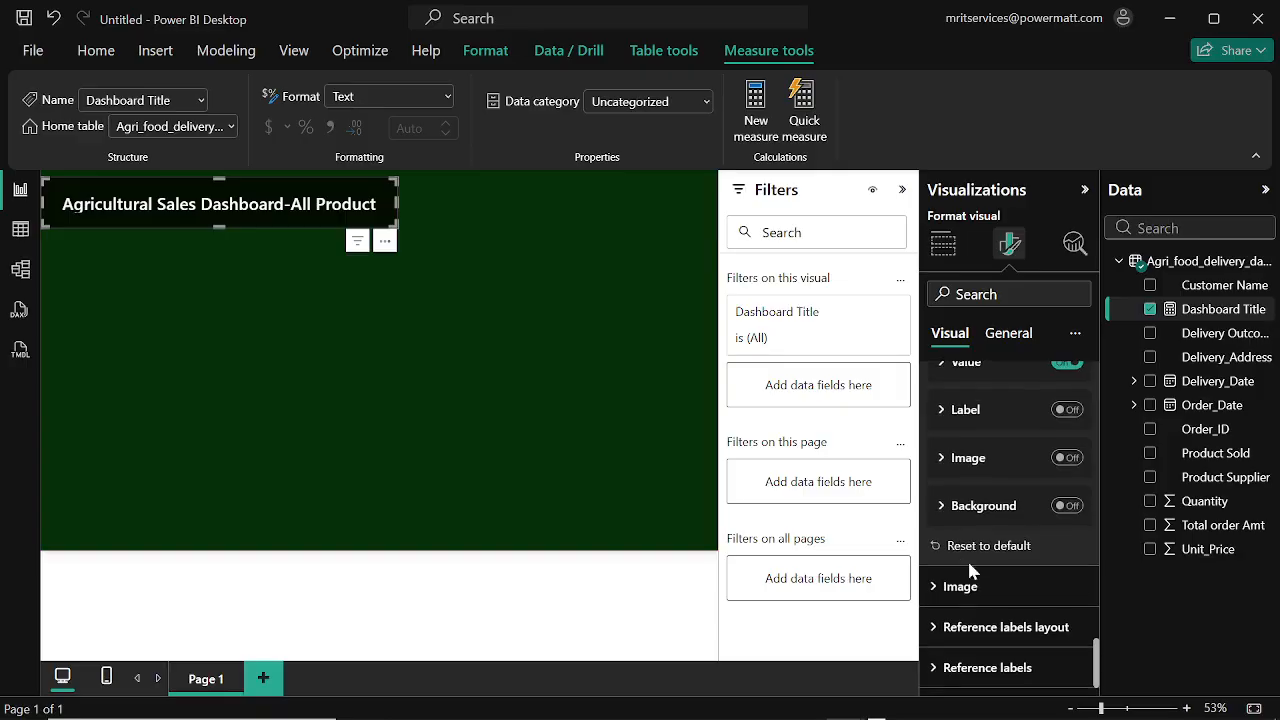
scroll(960, 515, "up", 3)
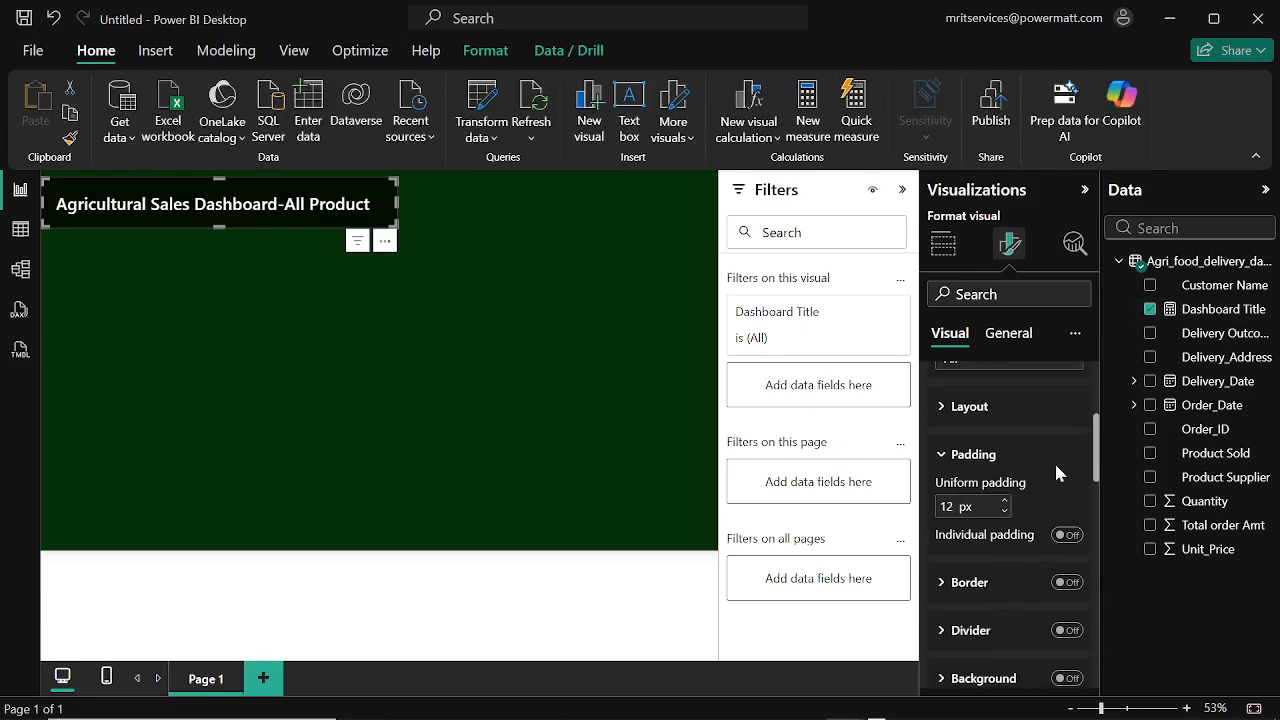
Step: Turn on the visual border in the title visual's general effects and expand its settings
left_click(1010, 334)
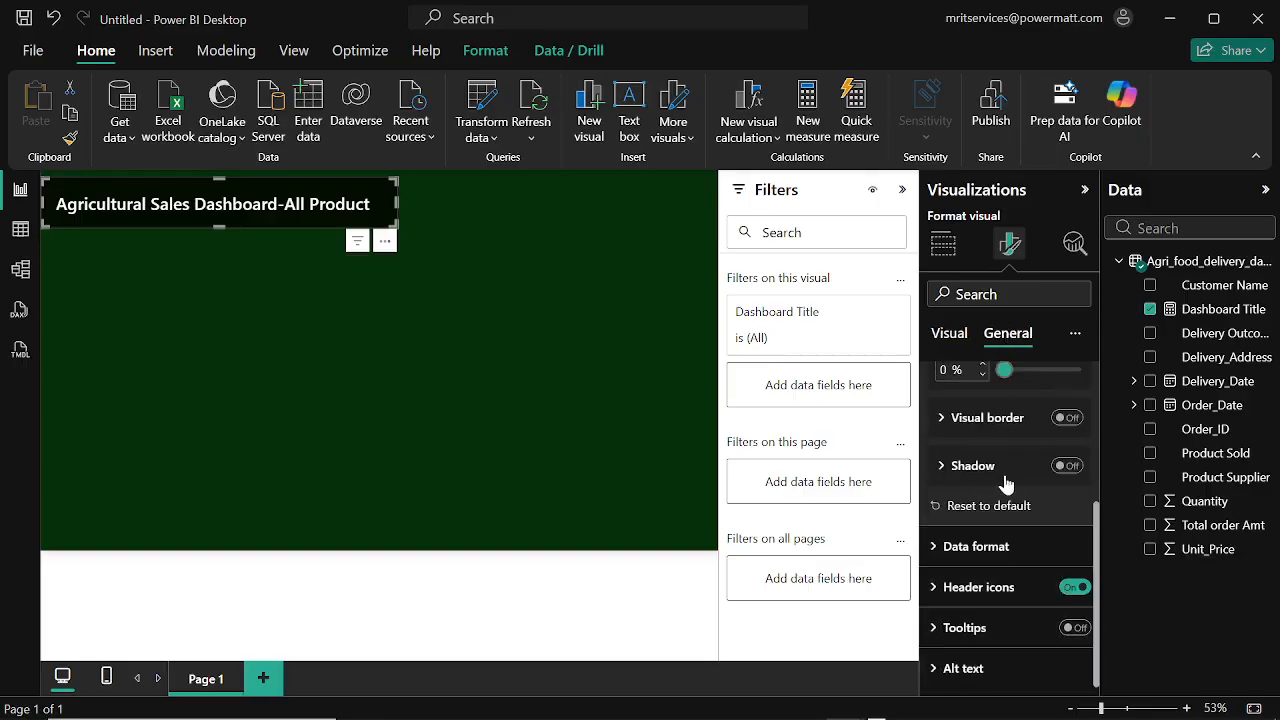
scroll(960, 512, "up", 4)
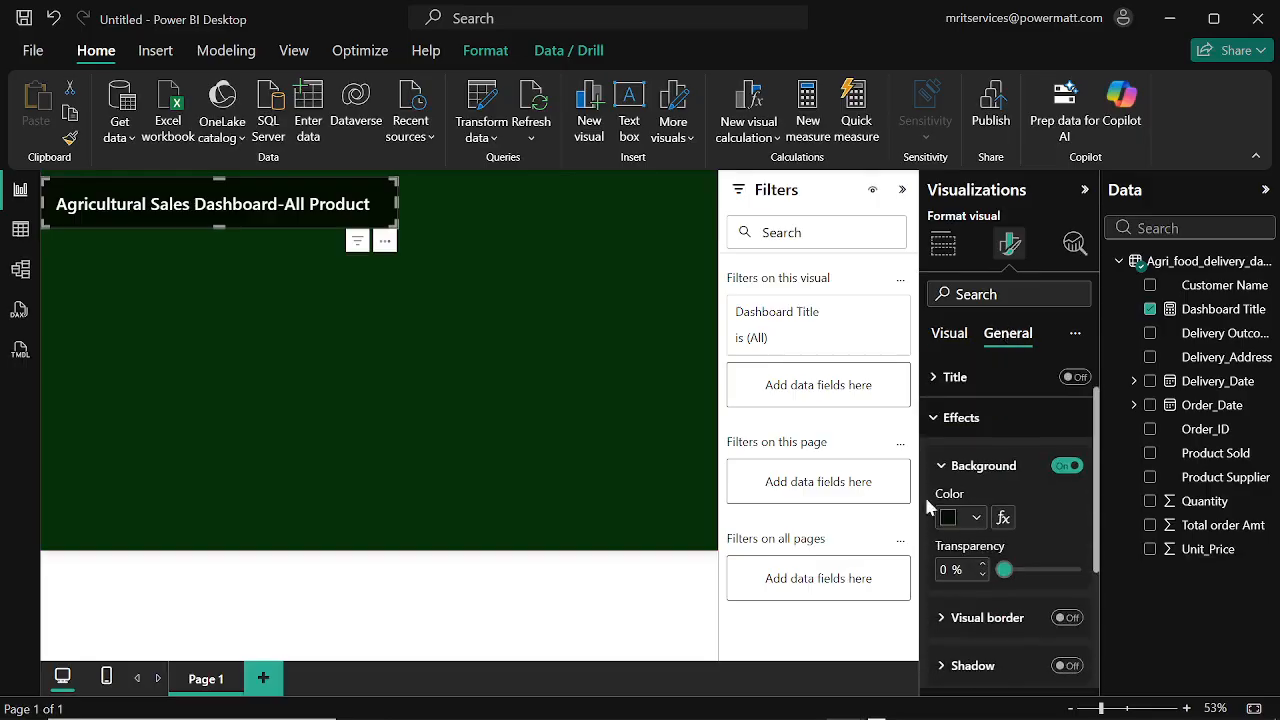
left_click(1063, 620)
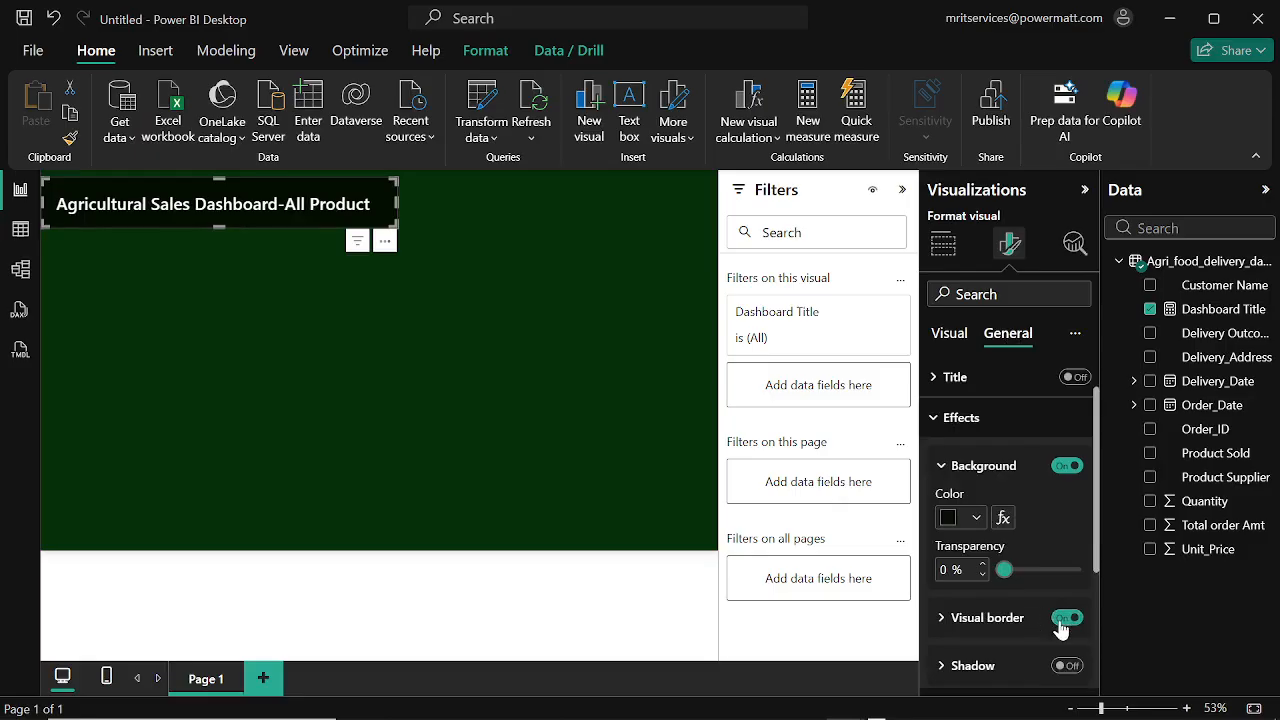
left_click(944, 628)
scroll(1000, 629, "down", 3)
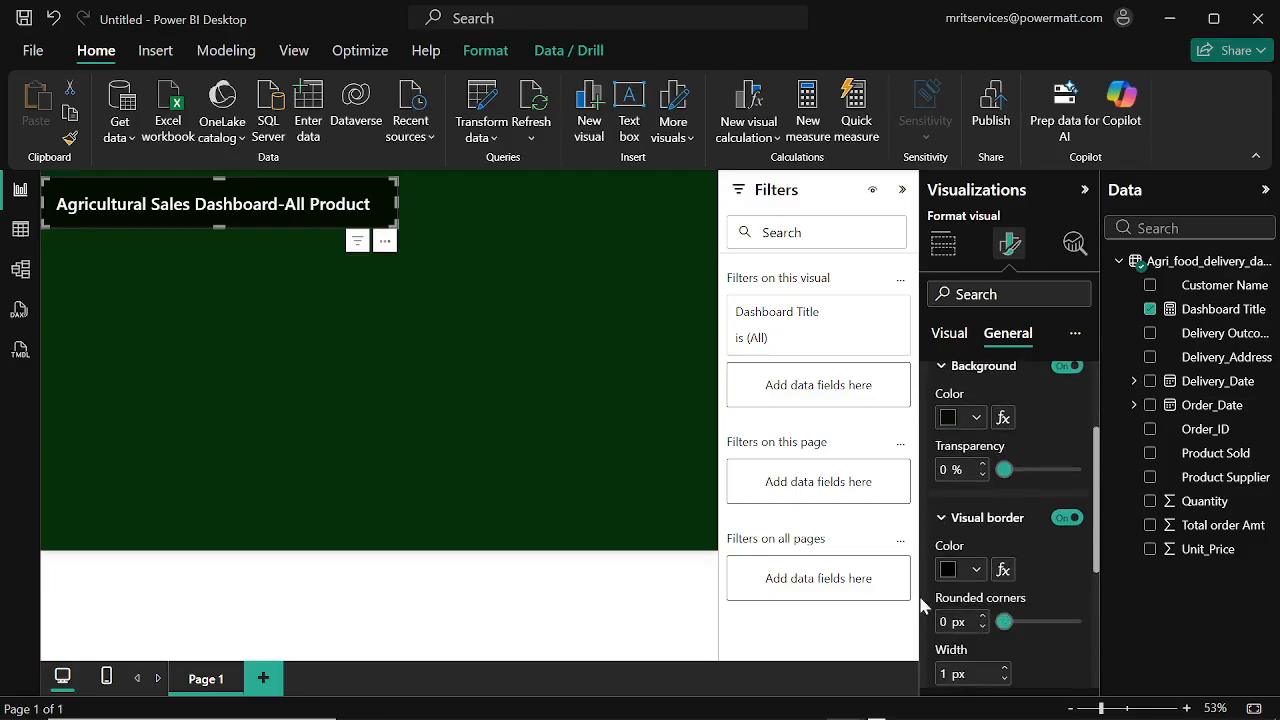
Step: Turn on the shadow in the title visual's general effects and set the shadow color to light gray from the white theme shades
scroll(1001, 571, "down", 2)
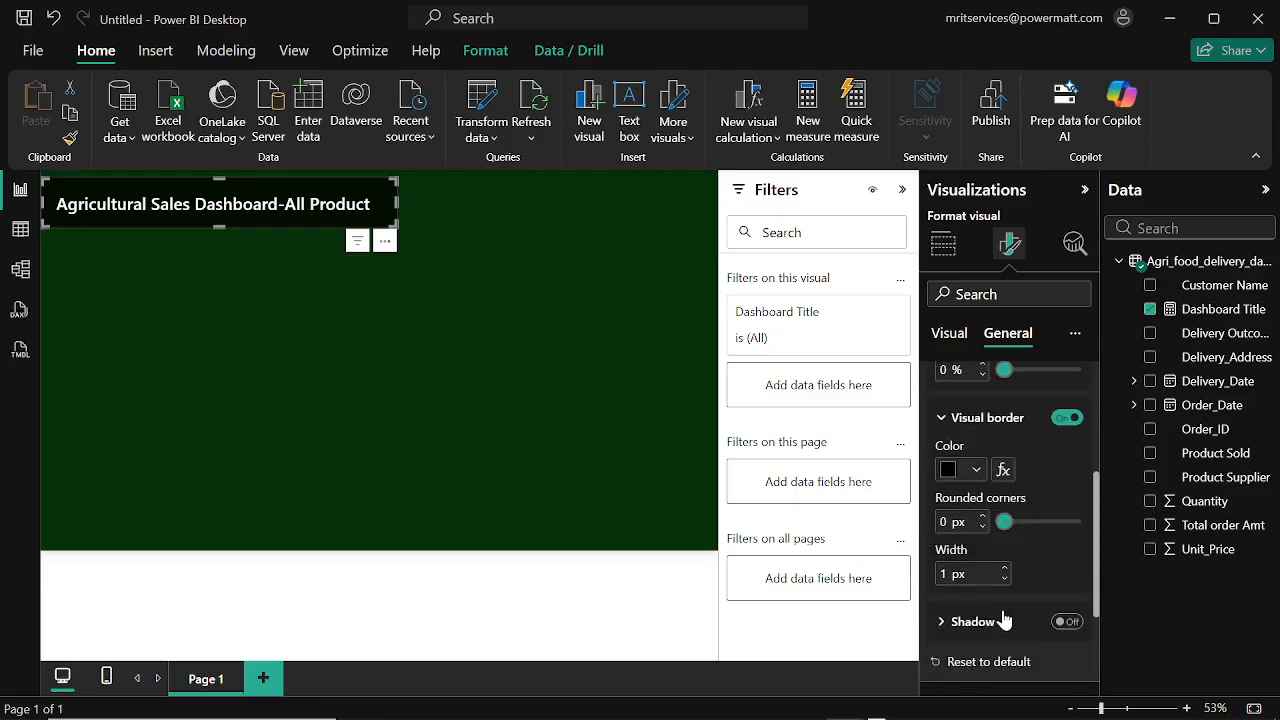
left_click(1064, 622)
left_click(940, 622)
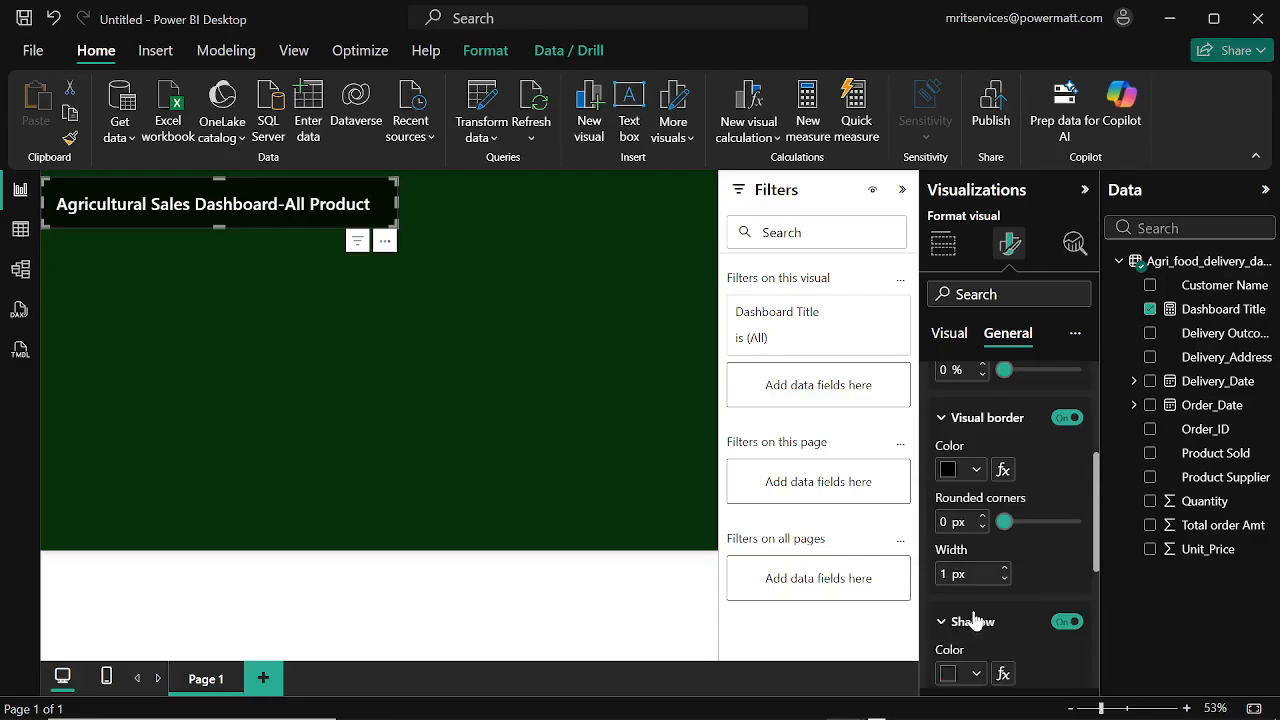
scroll(971, 617, "down", 2)
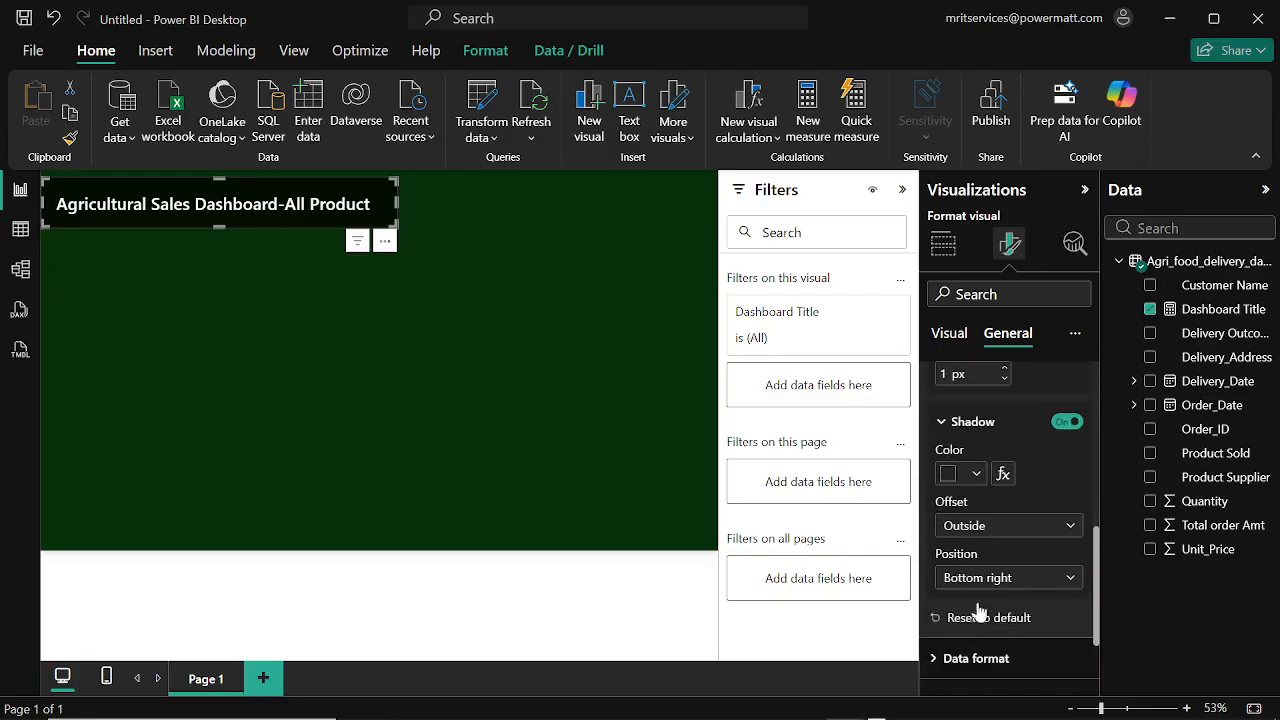
left_click(976, 474)
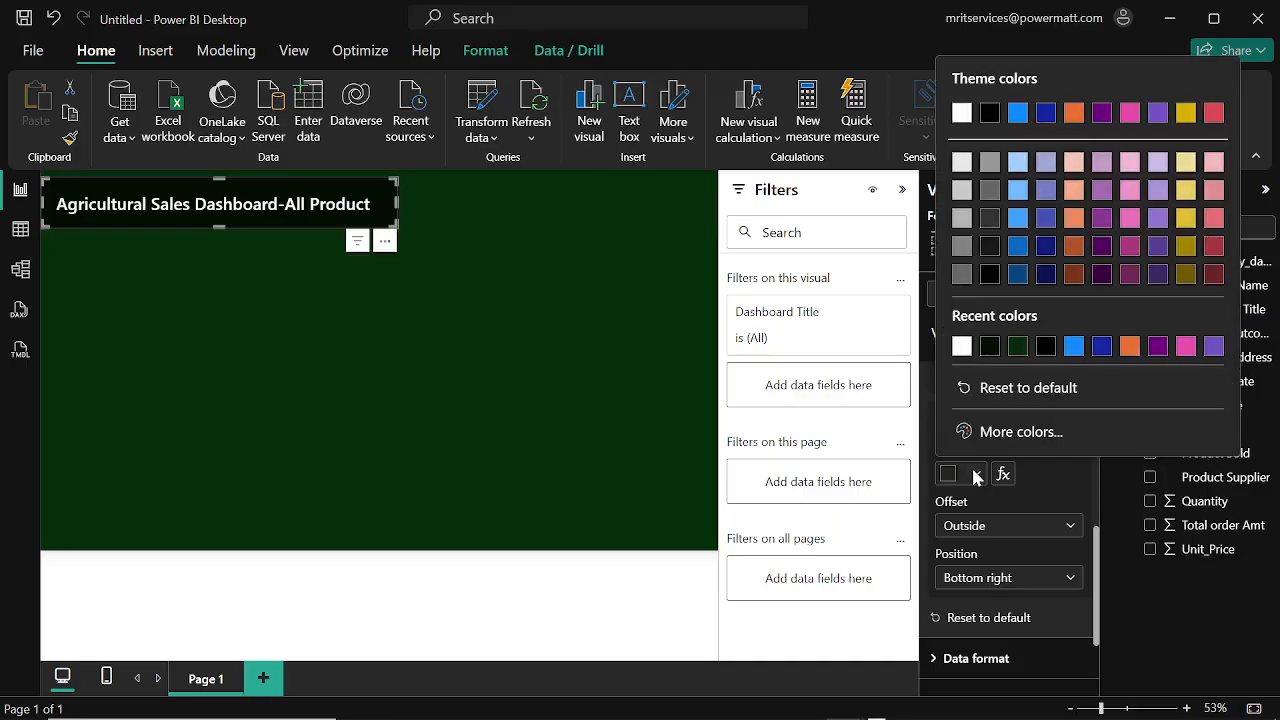
left_click(960, 163)
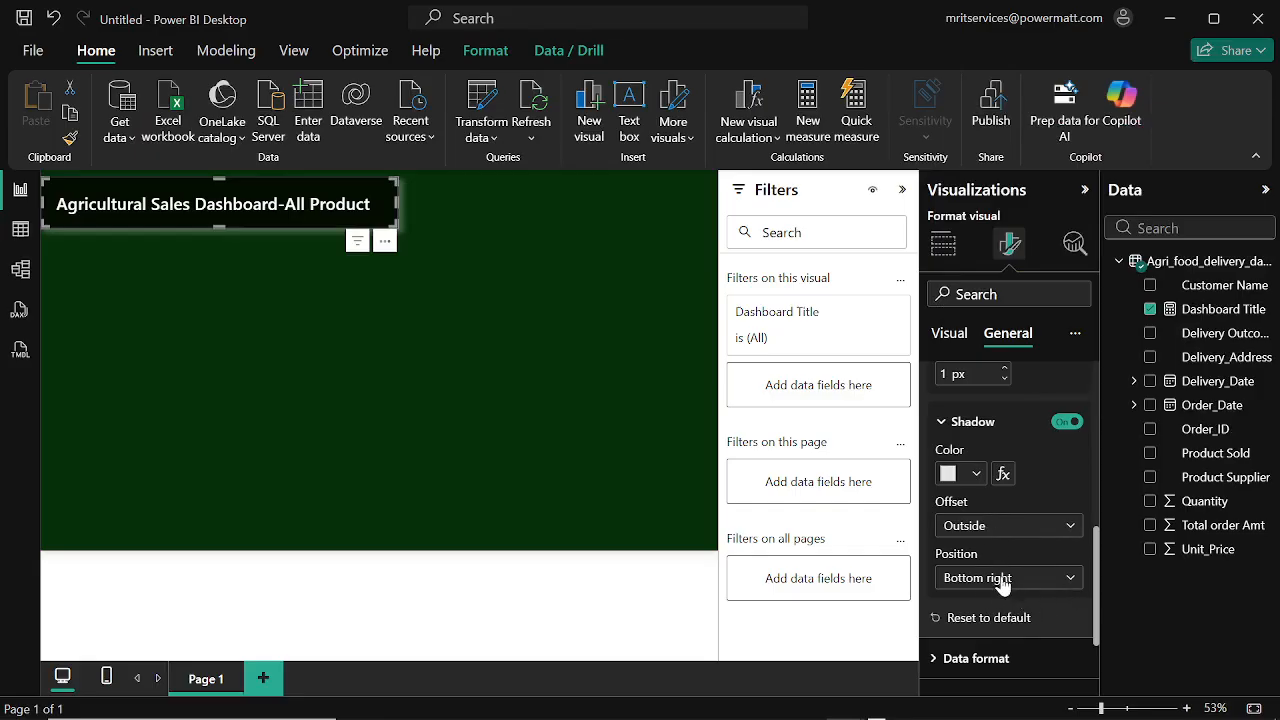
left_click(219, 303)
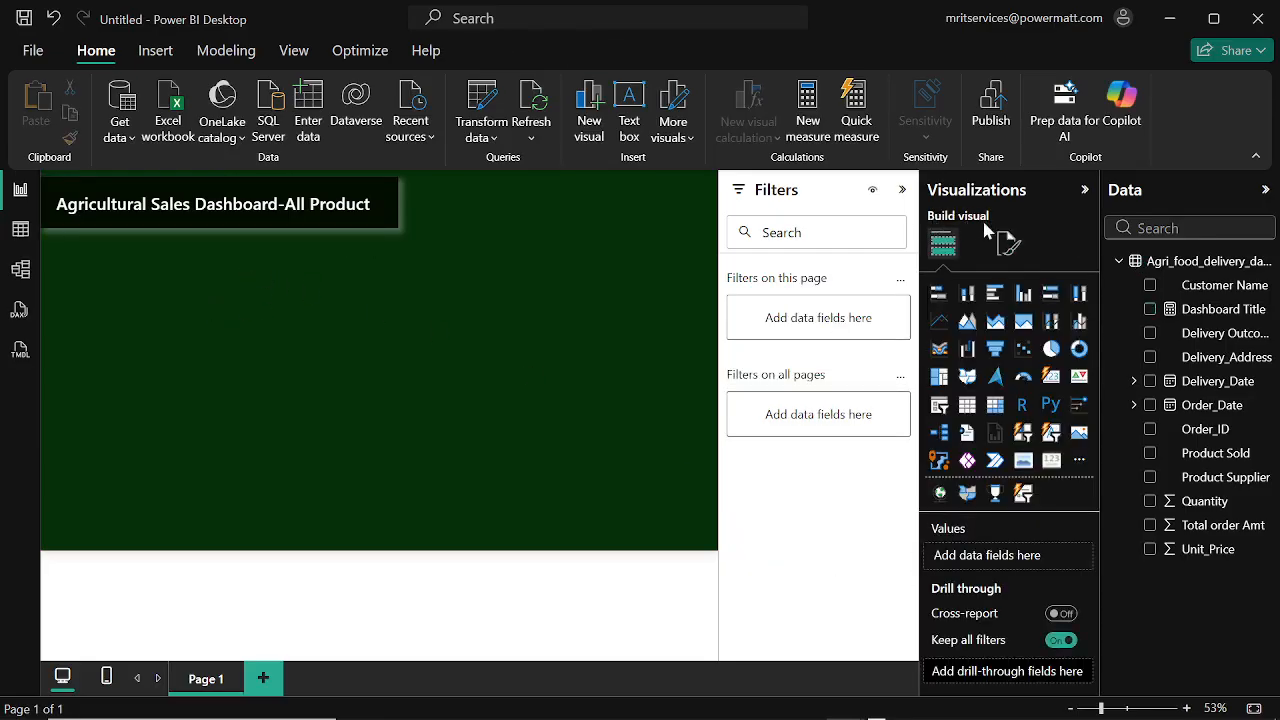
Step: Set the rounded corners of the title visual's border to 29 px
left_click(1008, 243)
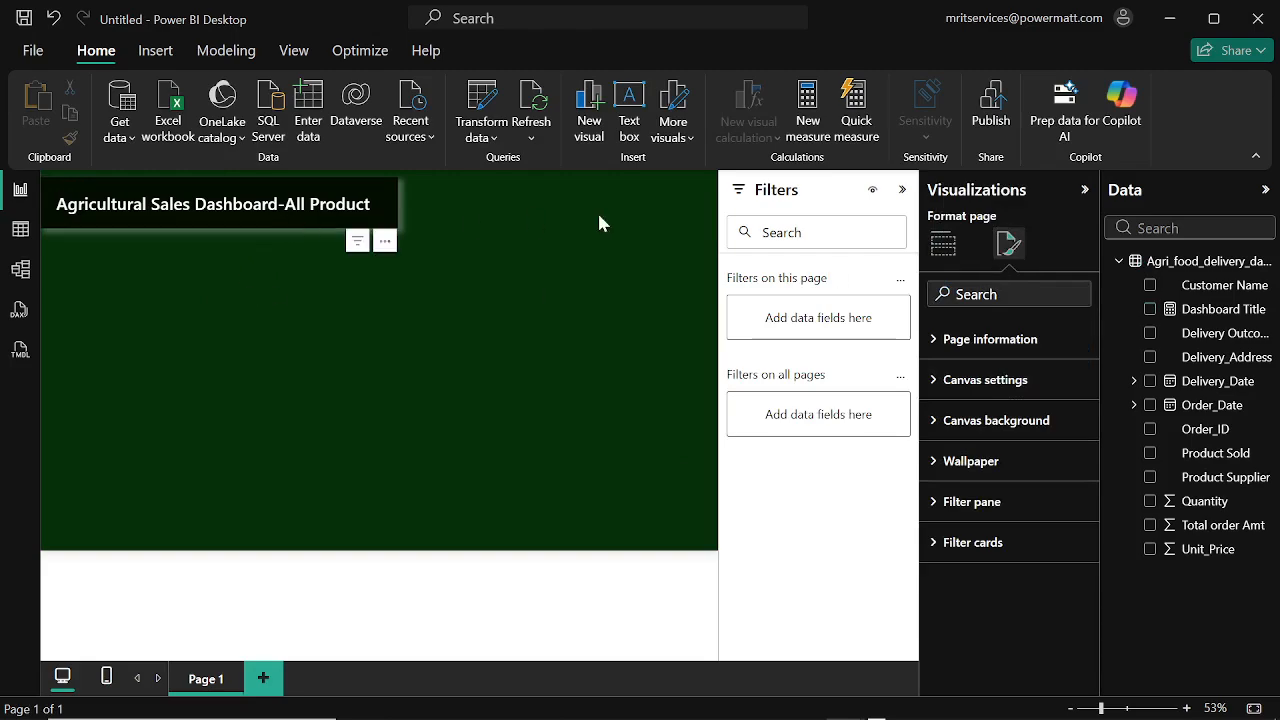
left_click(345, 212)
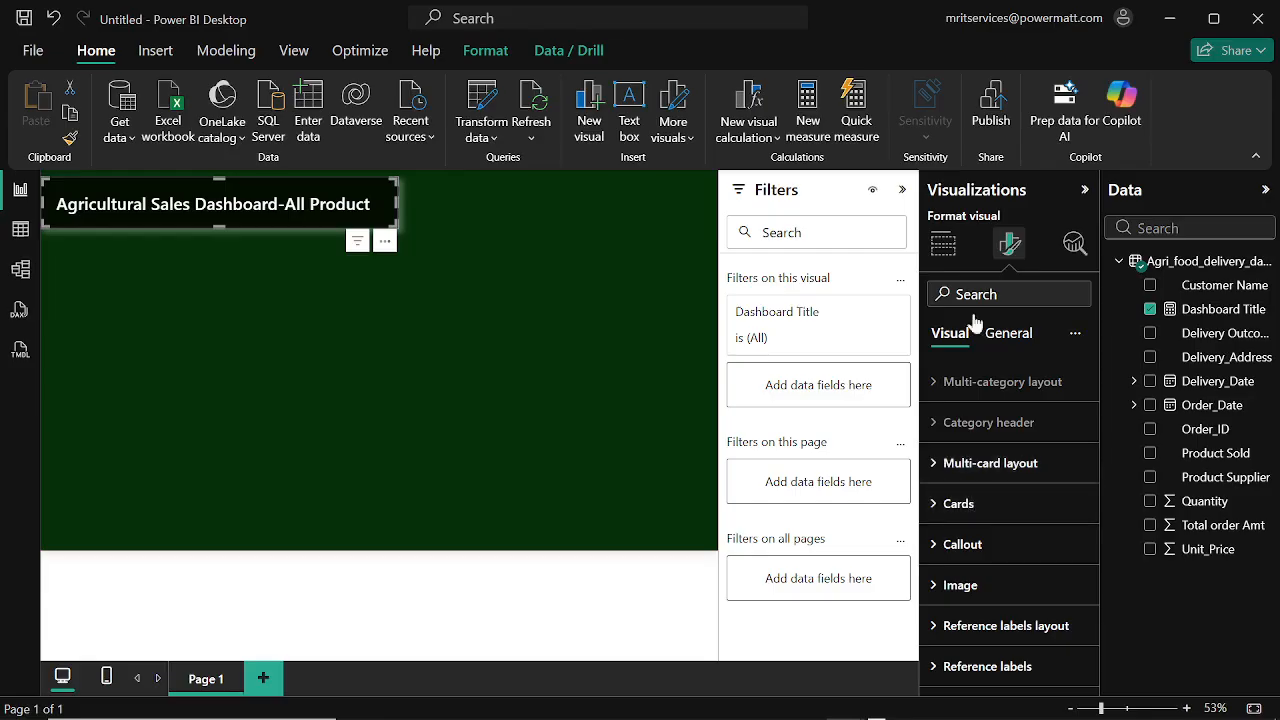
left_click(1003, 334)
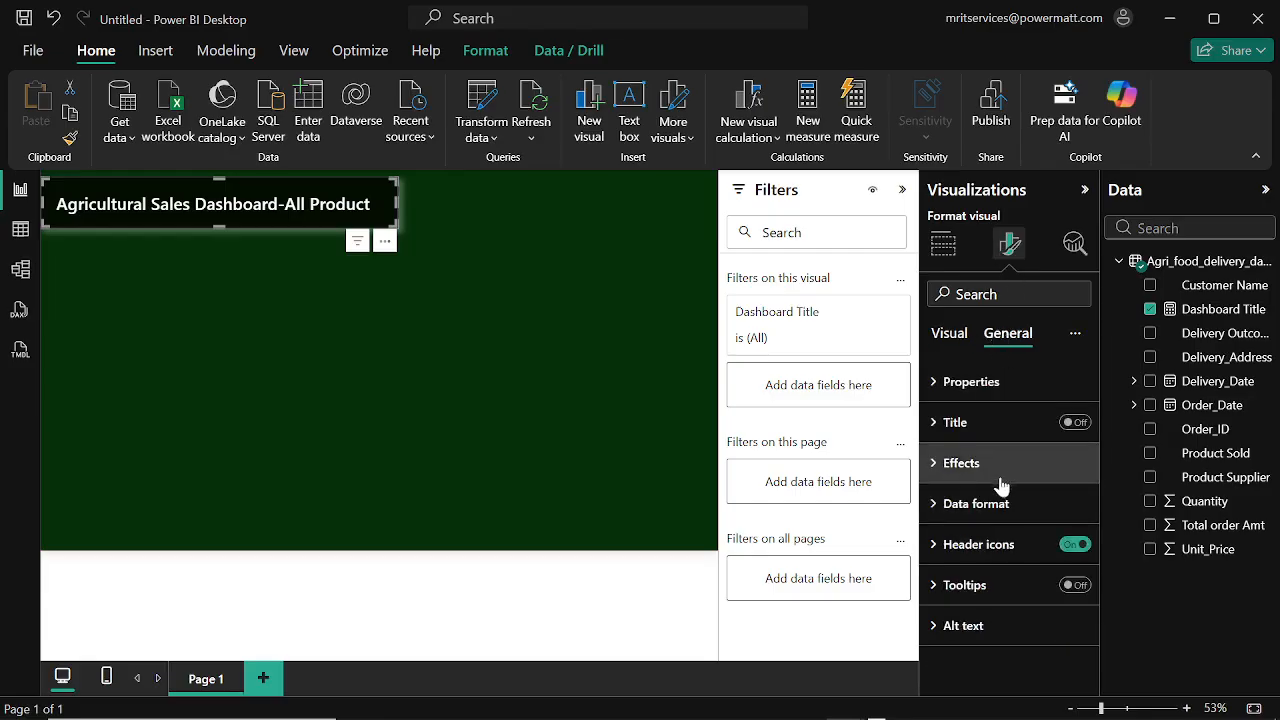
left_click(960, 465)
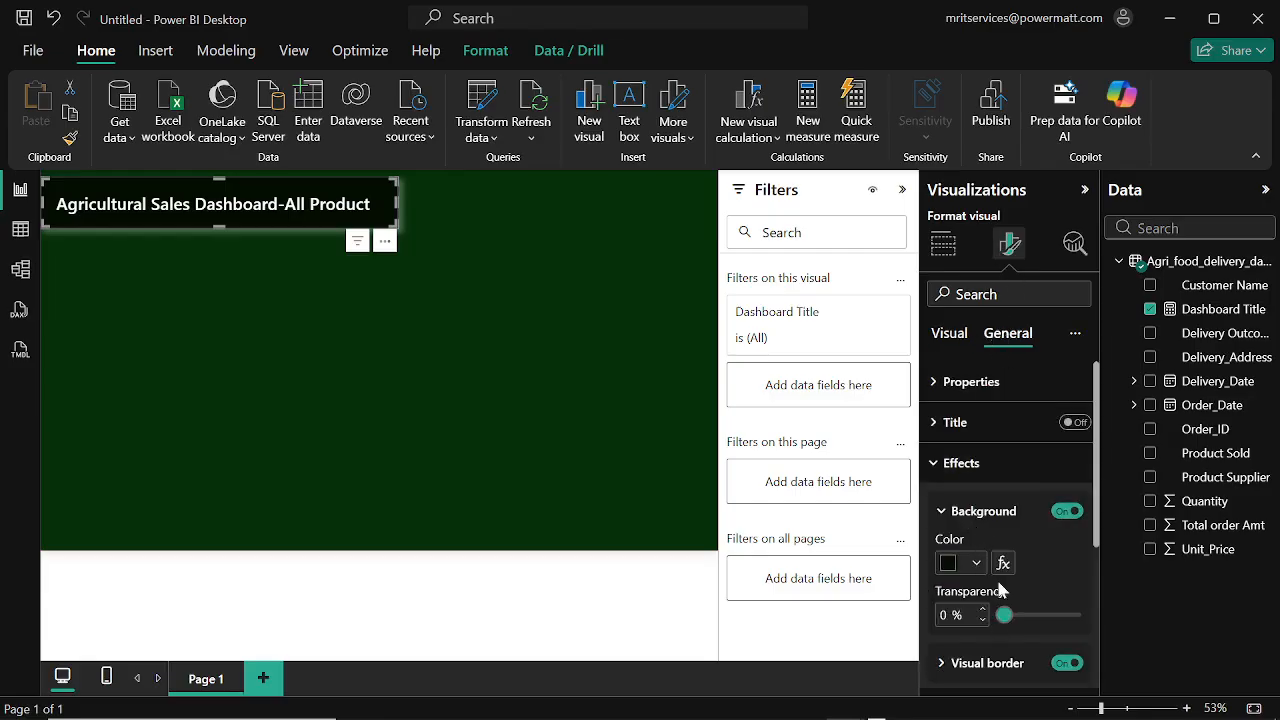
scroll(997, 609, "down", 3)
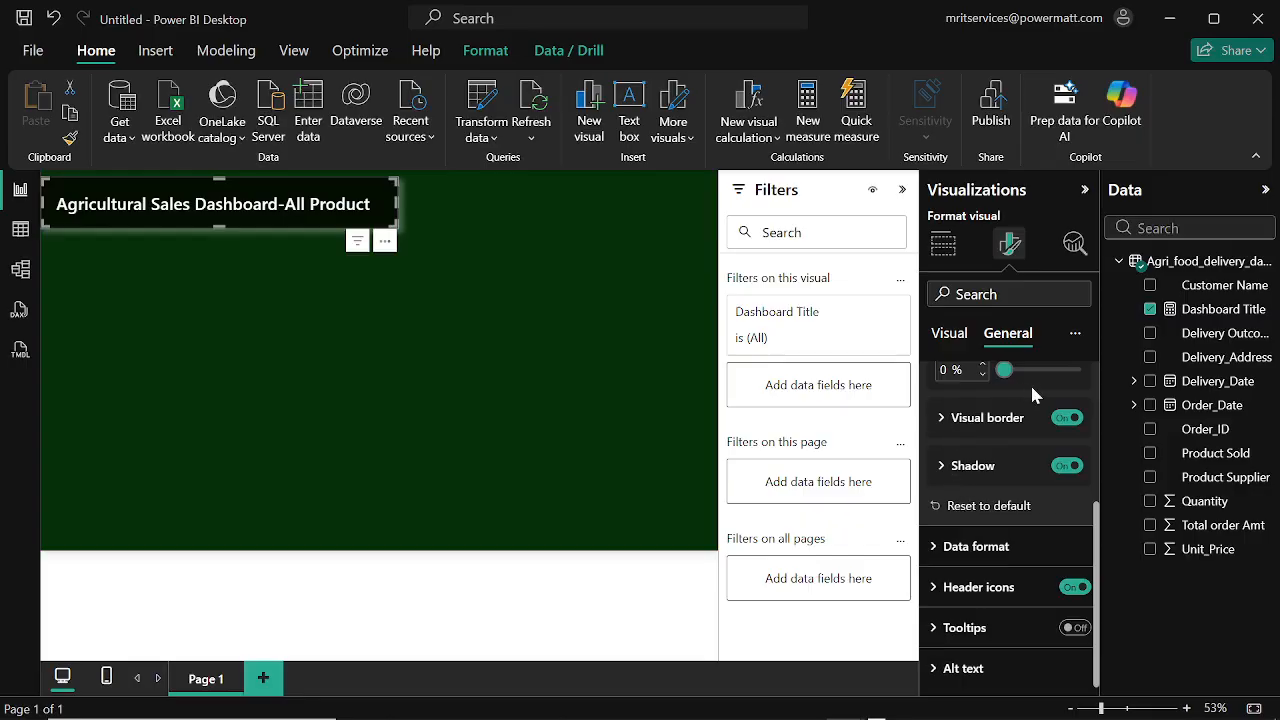
scroll(1037, 418, "up", 3)
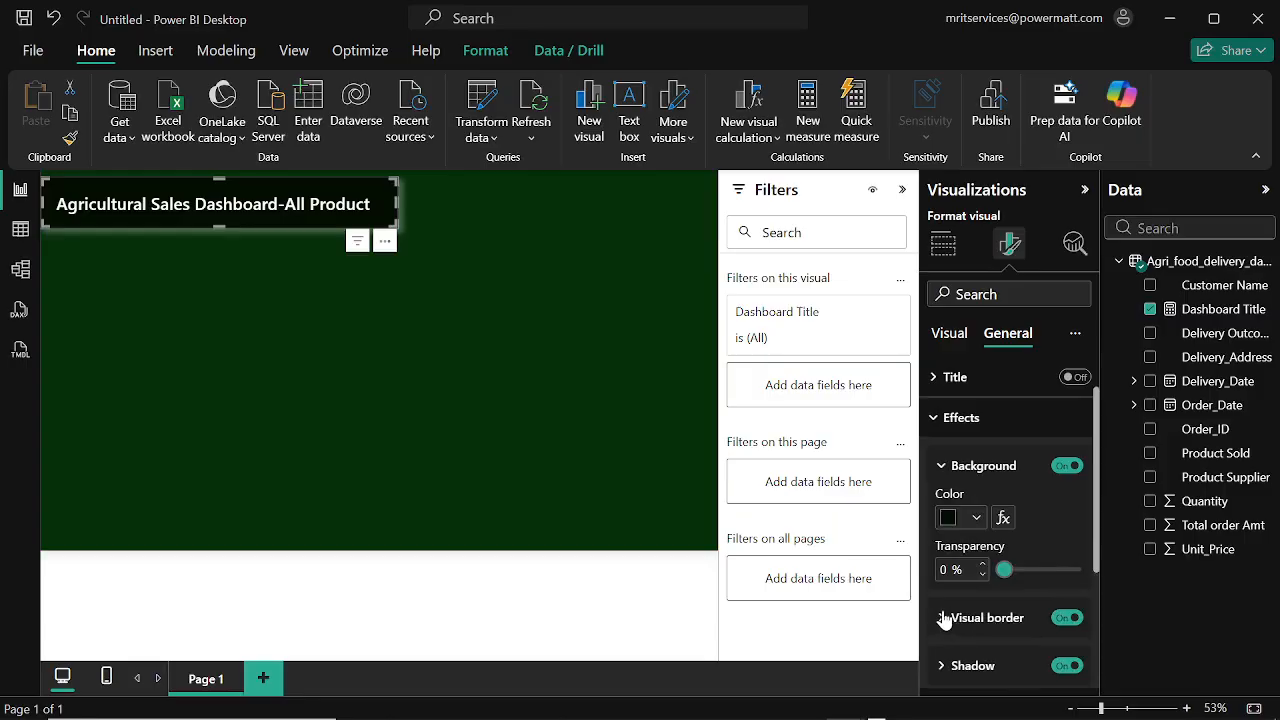
scroll(958, 620, "down", 3)
scroll(956, 605, "up", 2)
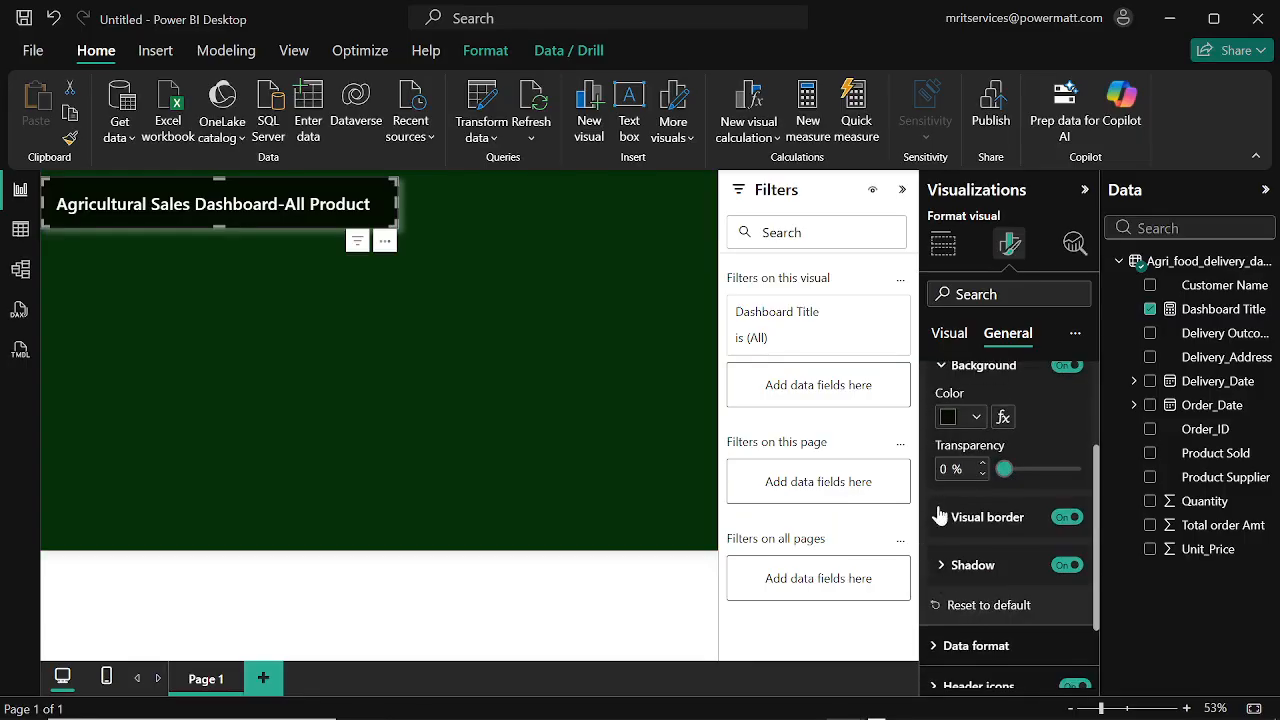
left_click(941, 522)
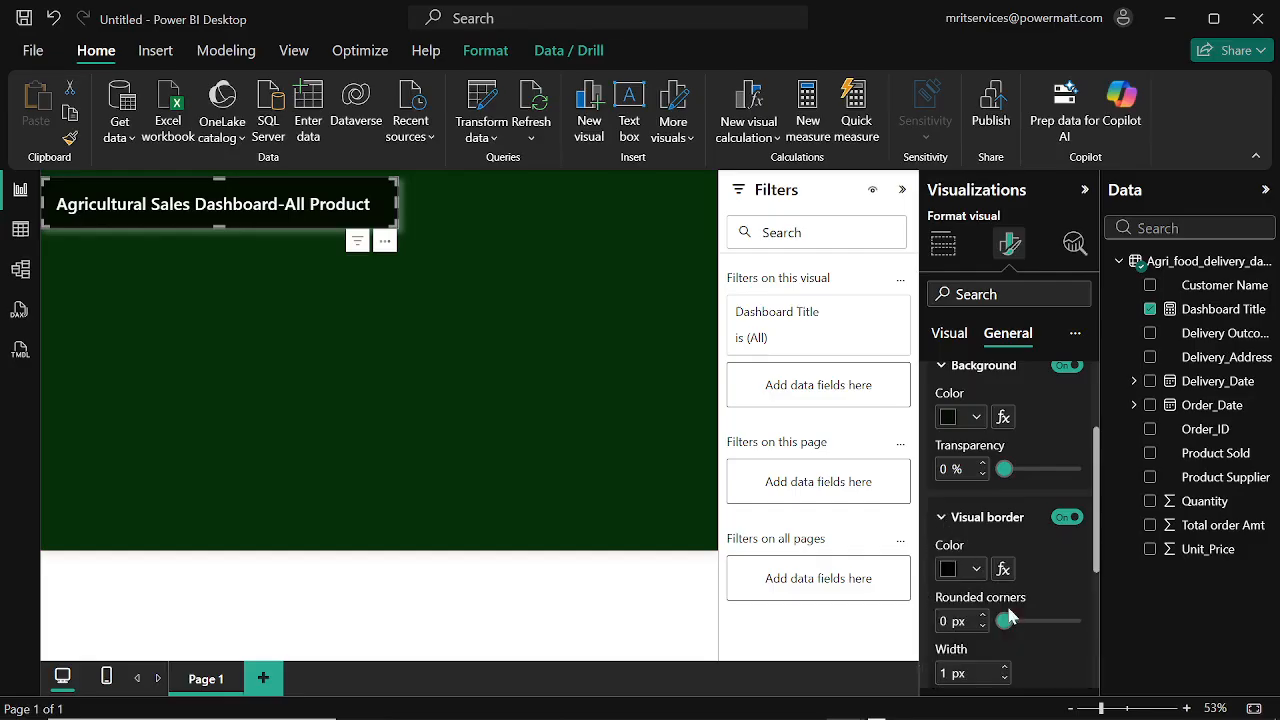
left_click_drag(1005, 623, 1076, 621)
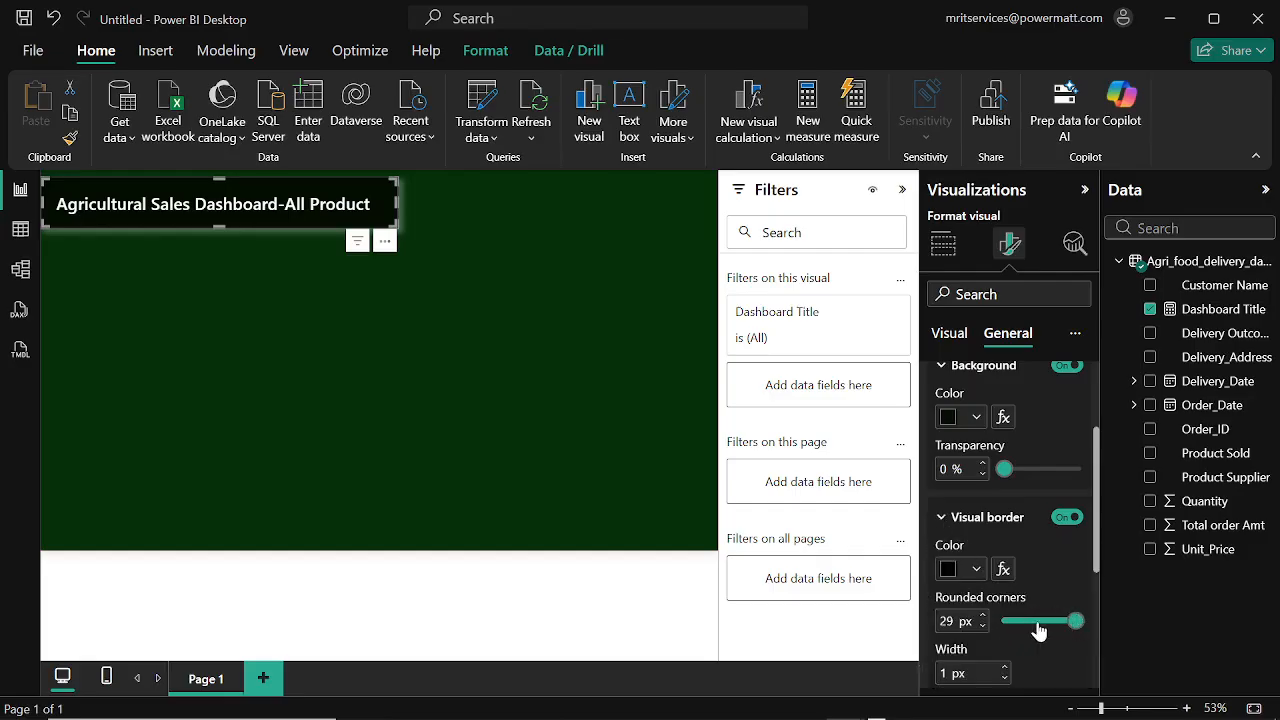
left_click(478, 263)
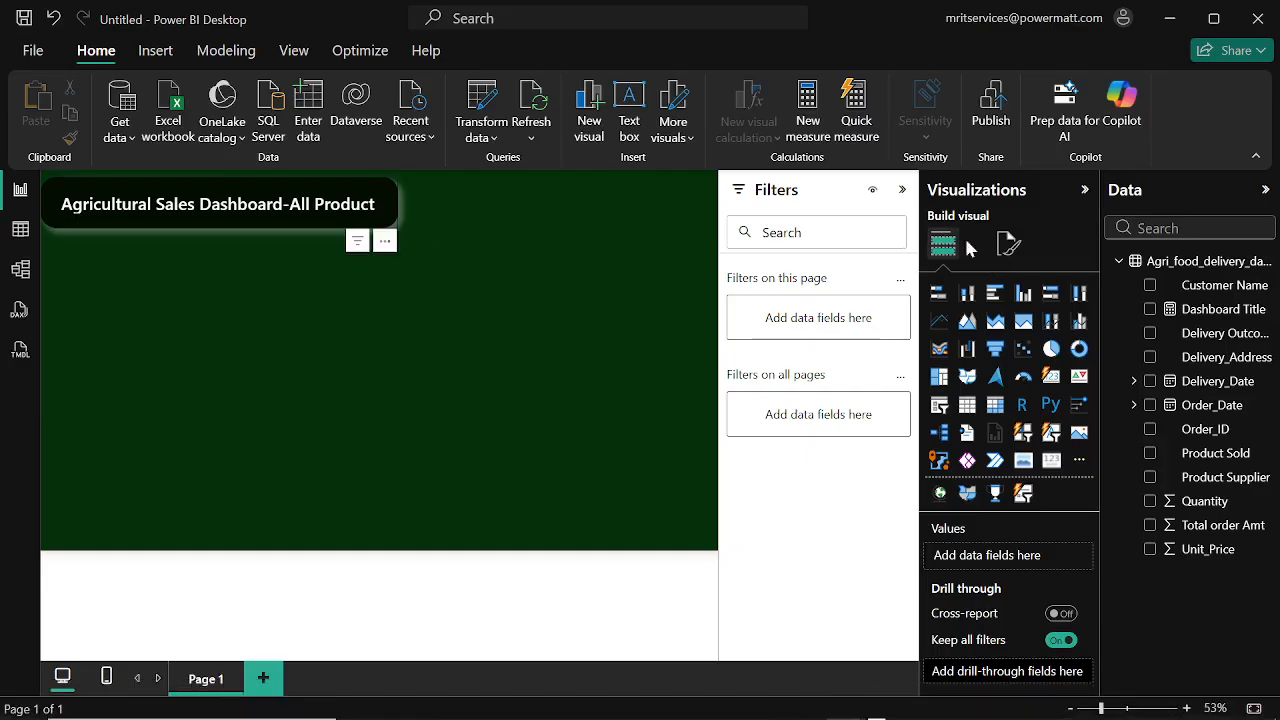
Step: Reopen the title visual's border effect settings and push the corner rounding to the maximum
left_click(1008, 244)
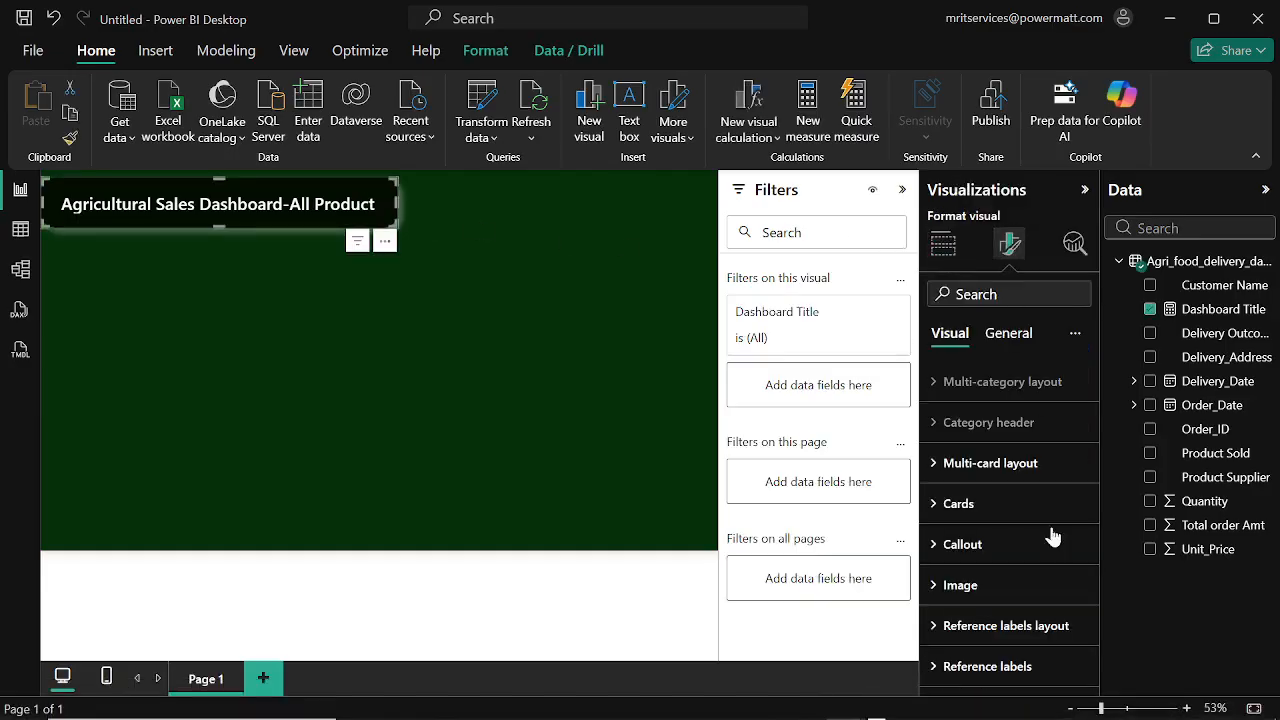
left_click(1007, 335)
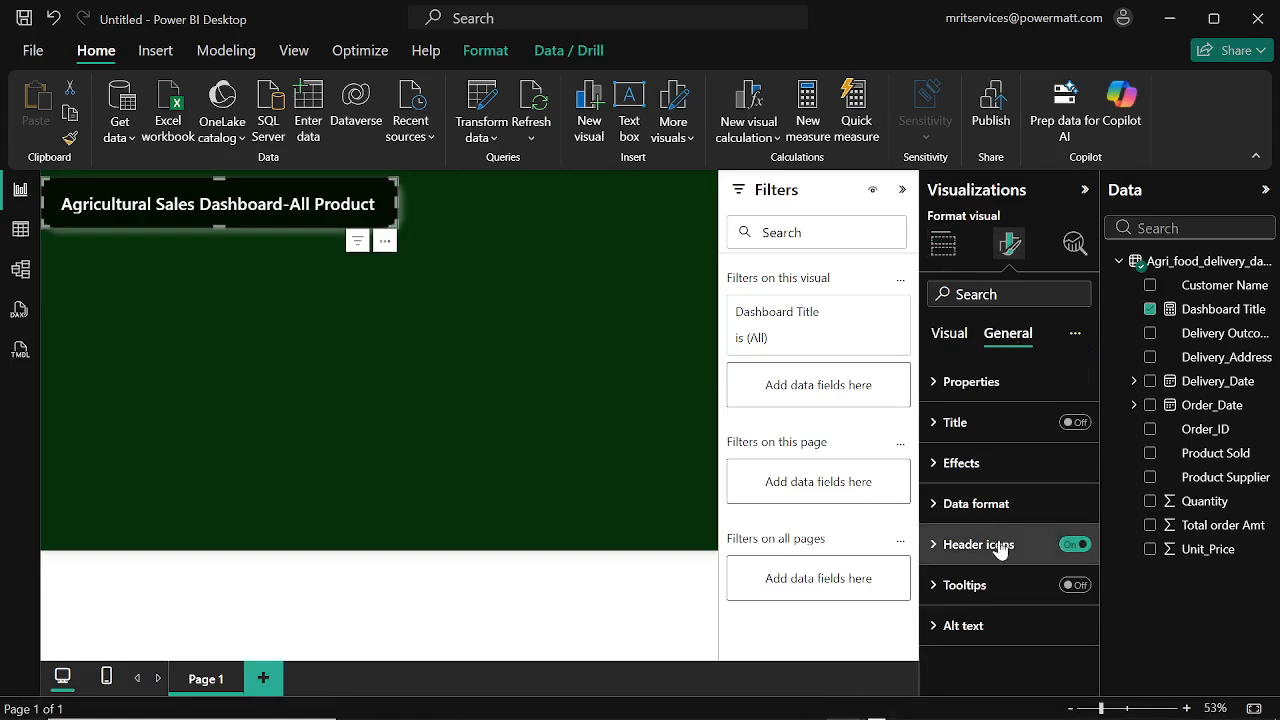
left_click(960, 464)
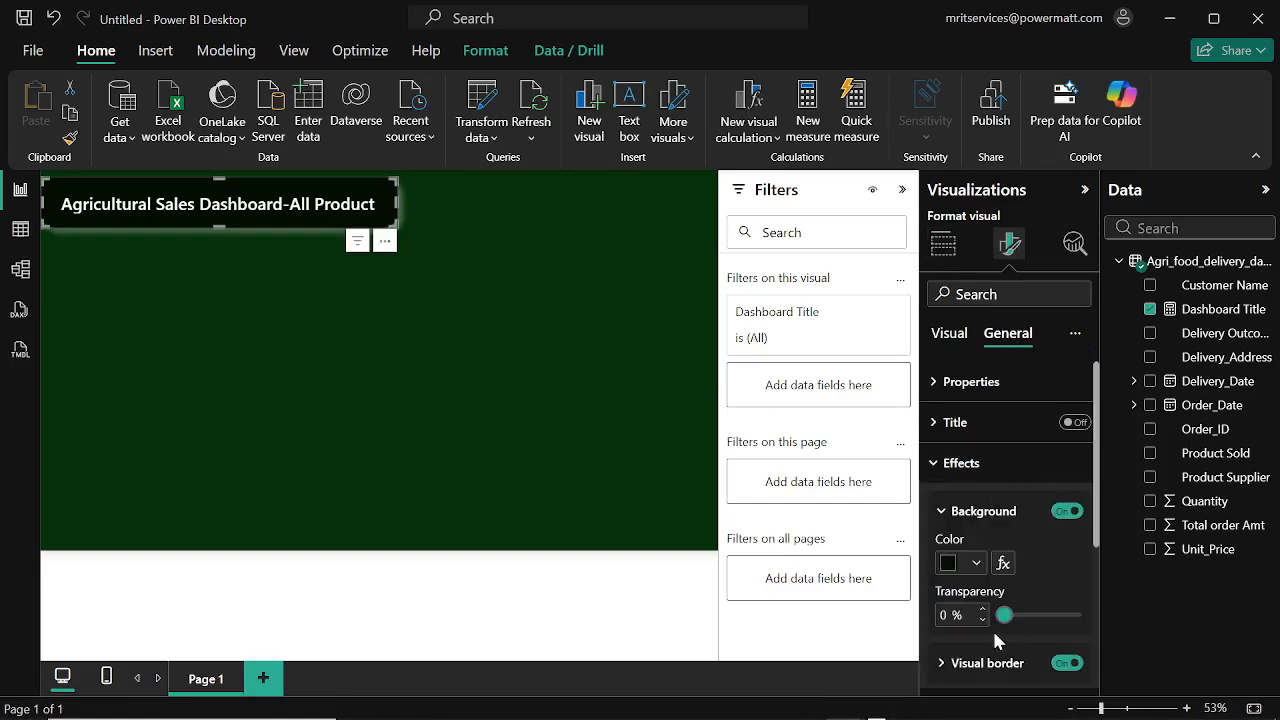
scroll(1006, 610, "down", 2)
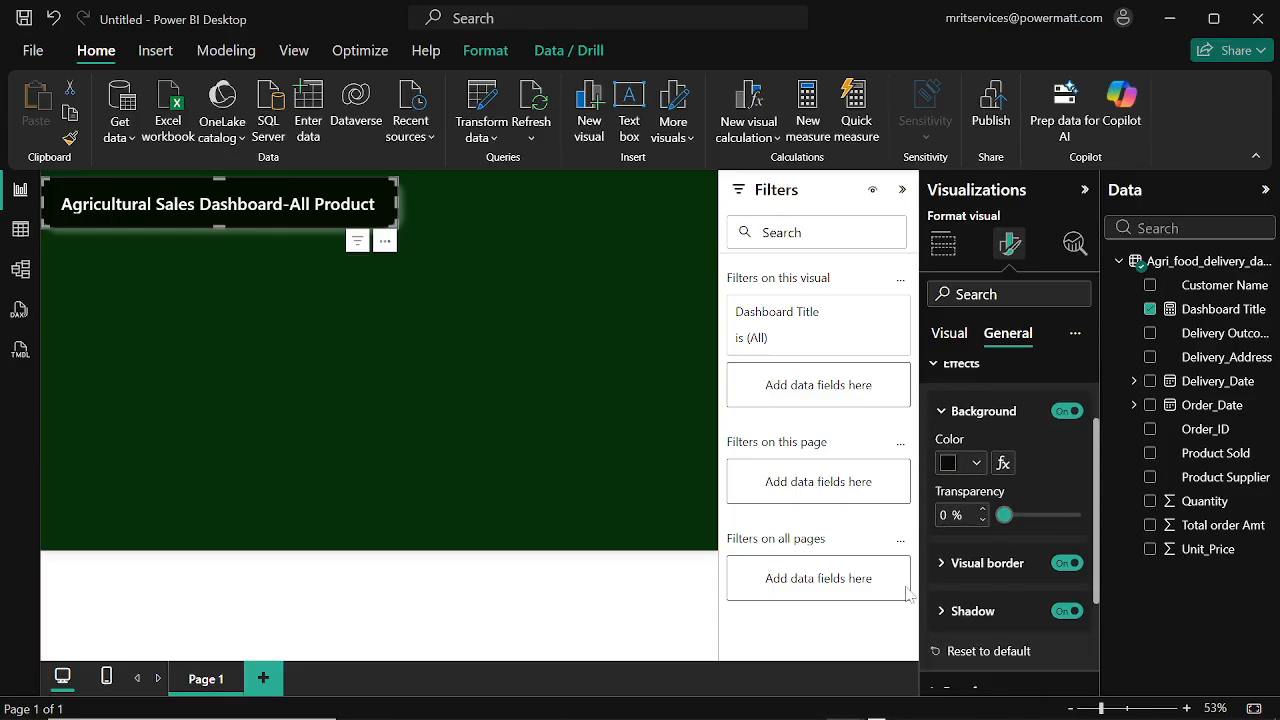
left_click(941, 565)
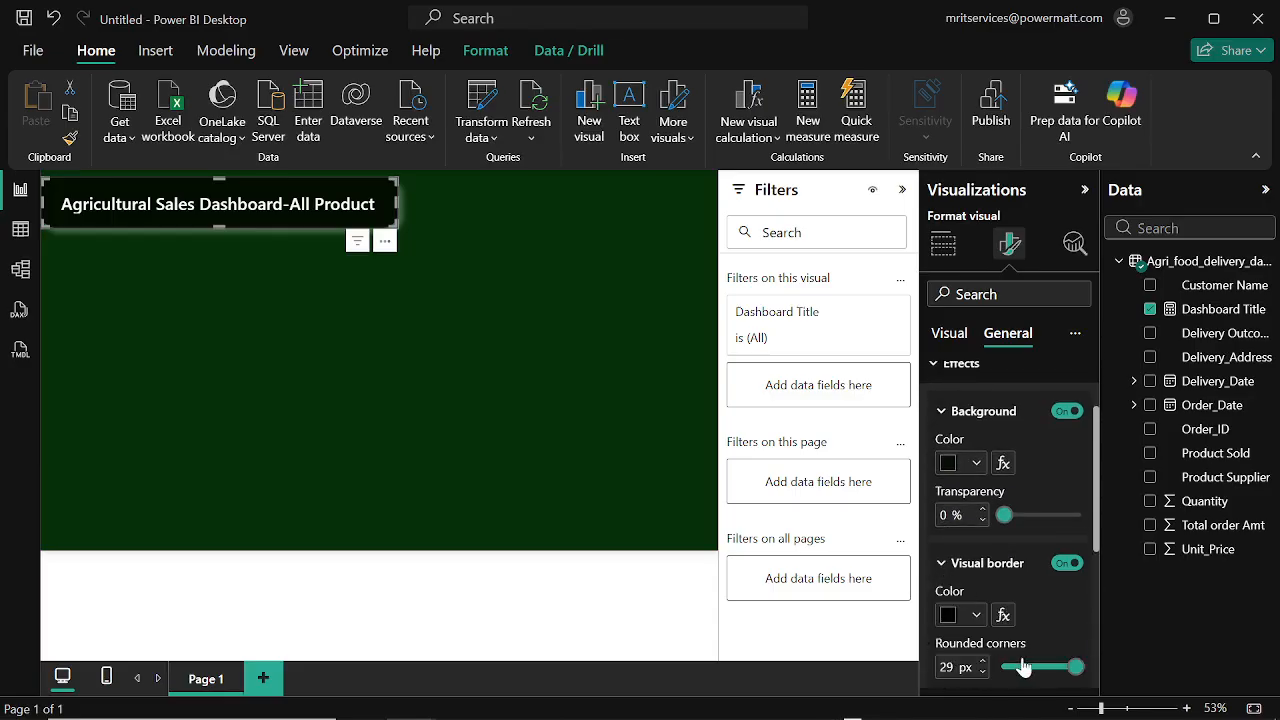
left_click_drag(1022, 667, 1084, 668)
left_click(177, 283)
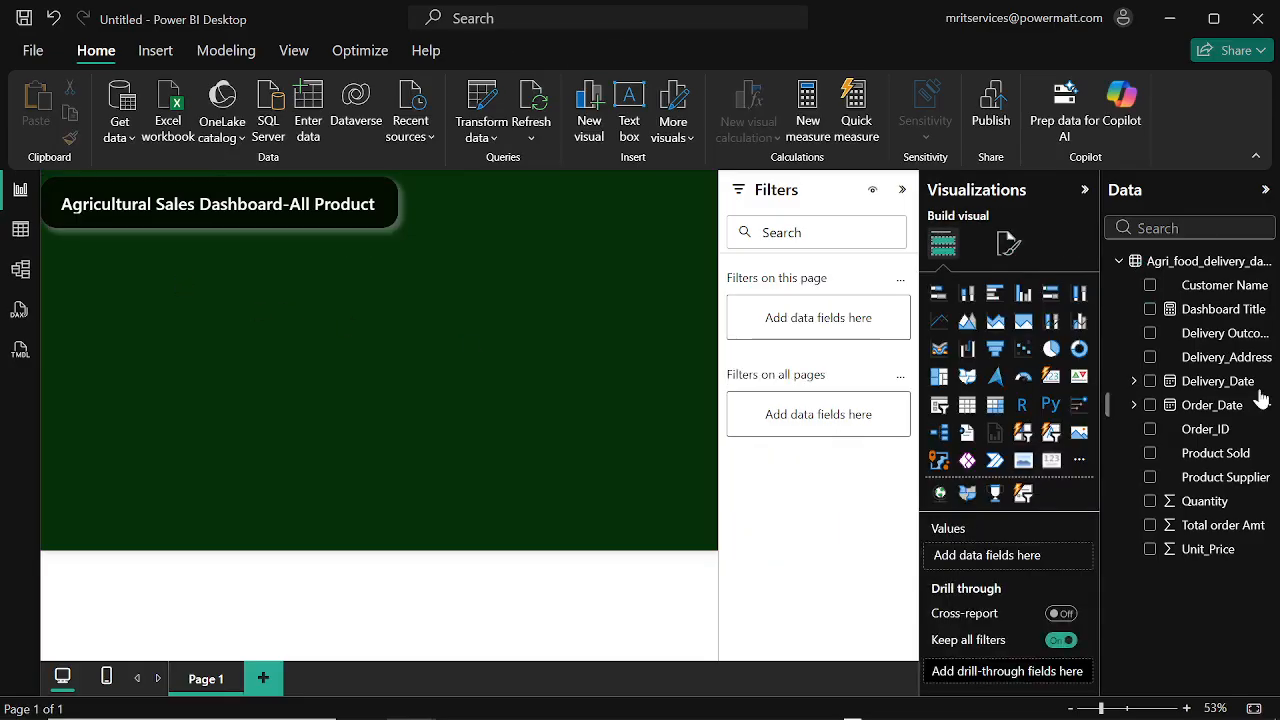
Step: Add an empty card visual to the page below the dashboard title
left_click(1051, 462)
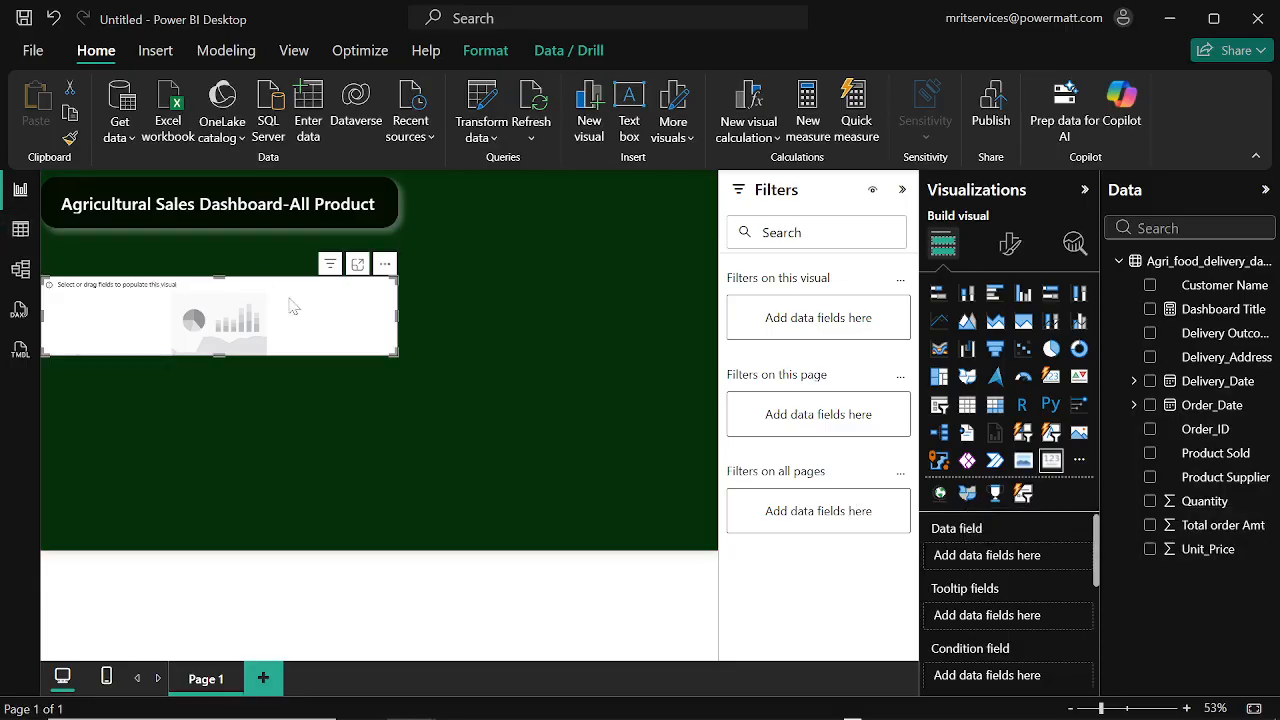
left_click(376, 250)
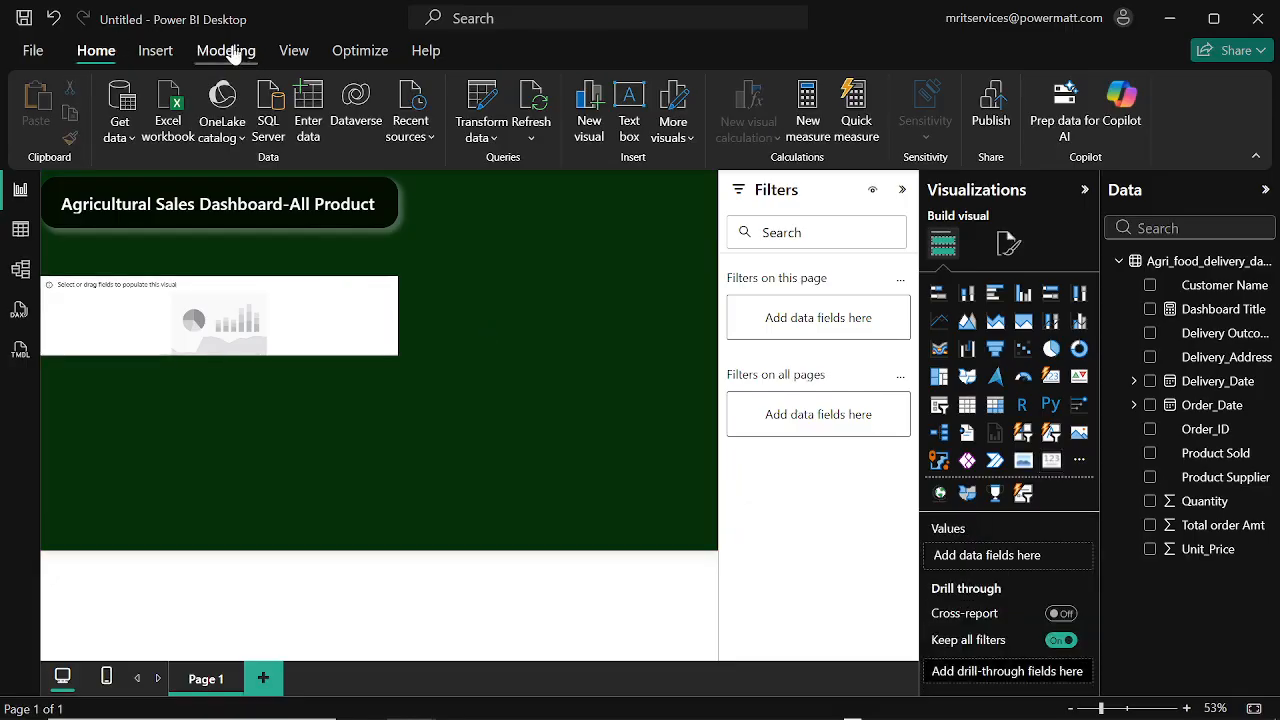
Step: Create the measure Total Revenue = SUM(Agri_food_delivery_datase[Total order Amt]) and close the formula editor
left_click(228, 52)
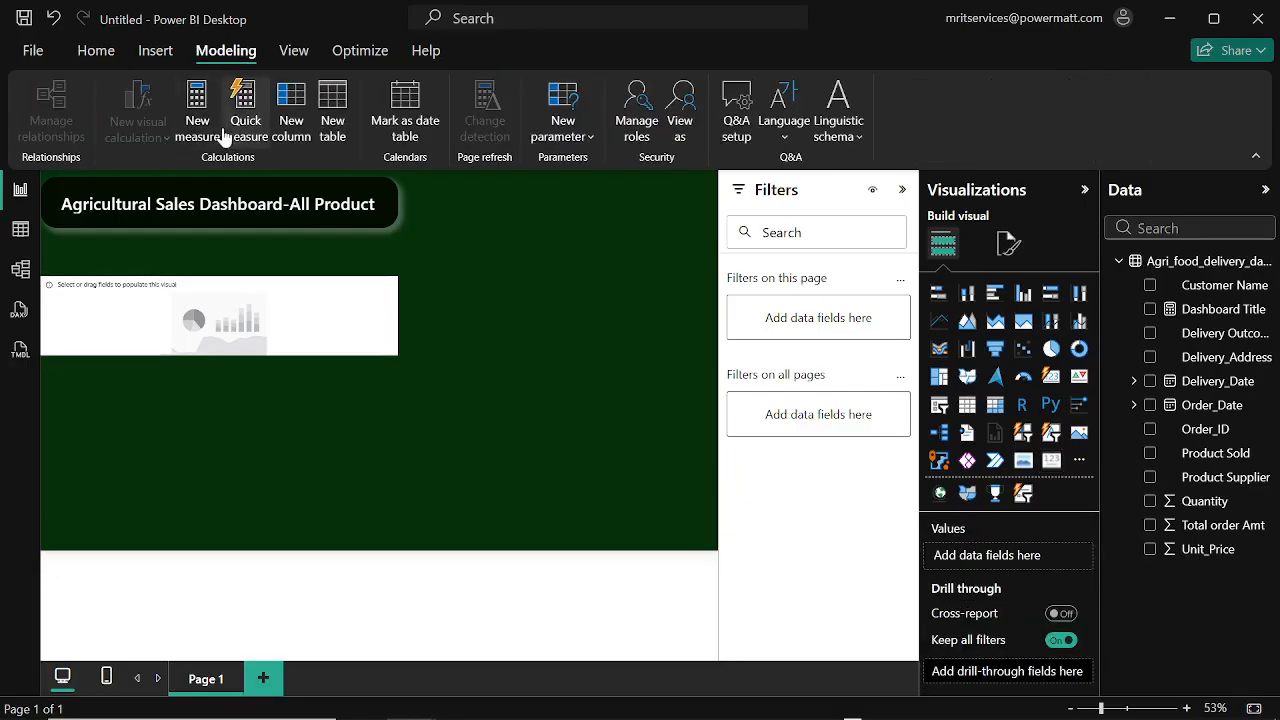
left_click(194, 137)
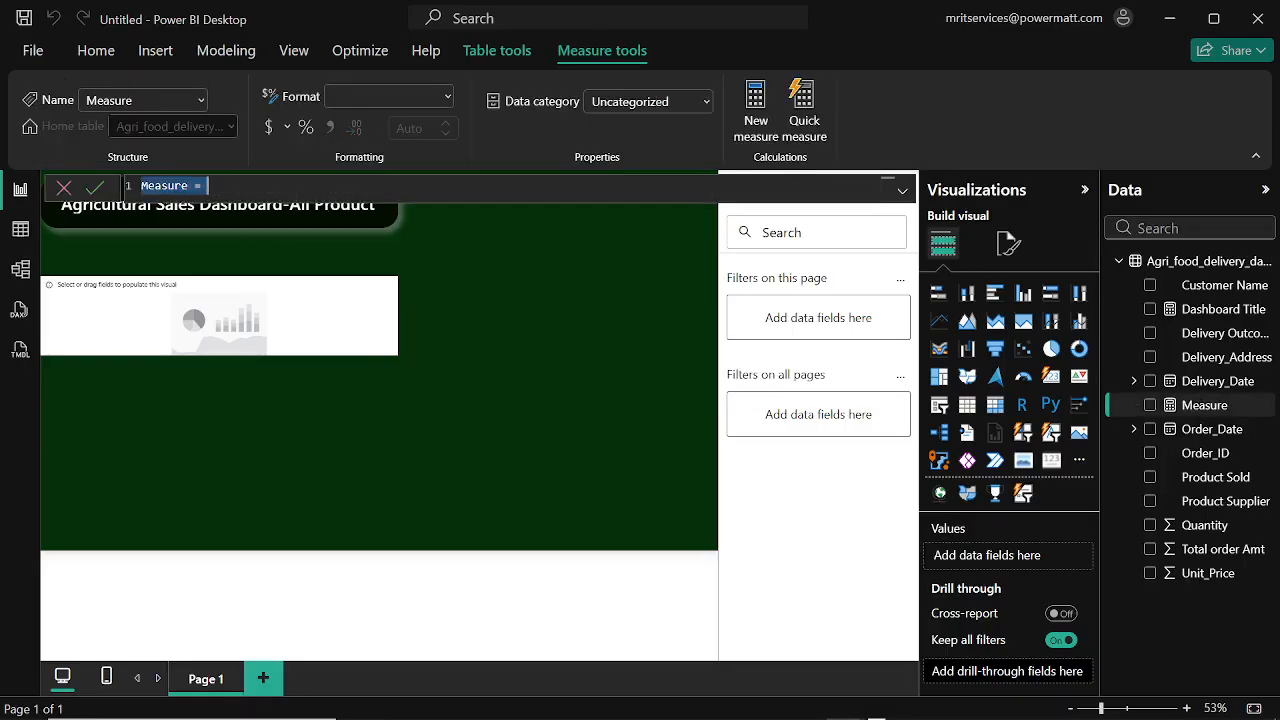
type("Total Revenue = SUM(Agri_food_delivery_datase[Total order Amt])")
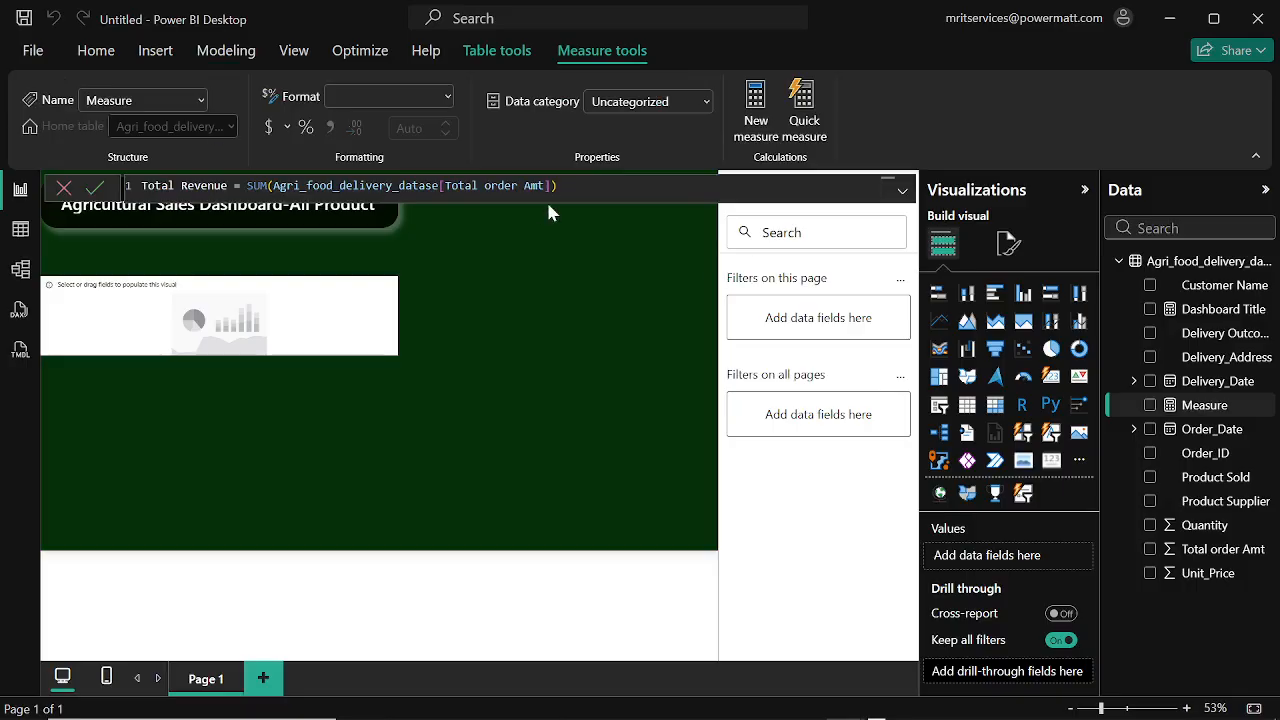
left_click(96, 189)
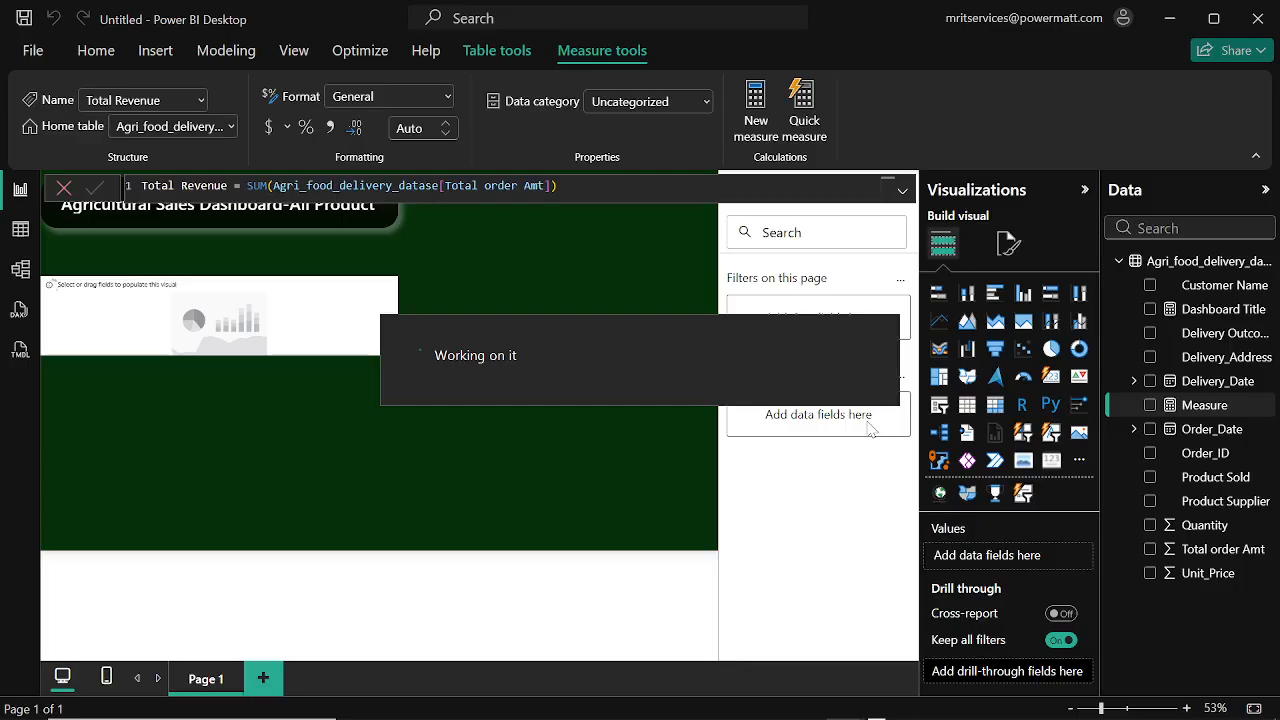
left_click(60, 188)
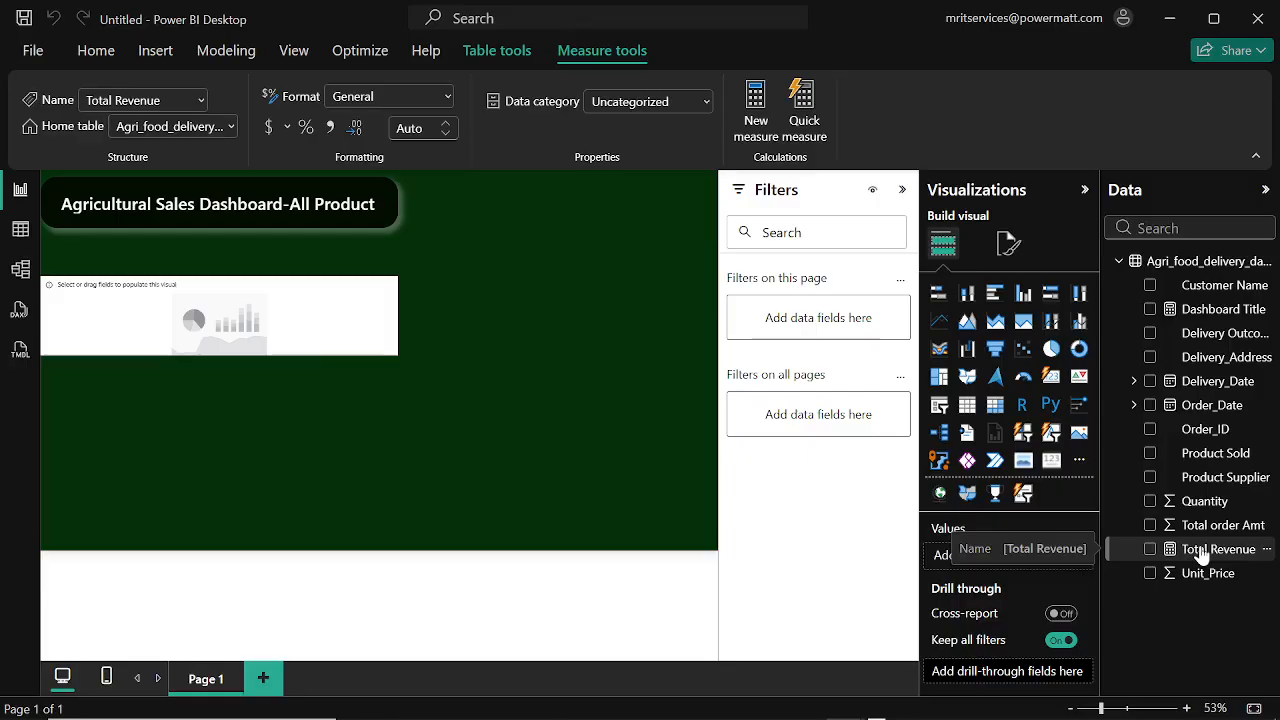
Step: Populate the empty card with the Total Revenue measure and copy the dashboard title's formatting onto it with Format Painter
left_click_drag(1201, 556, 196, 320)
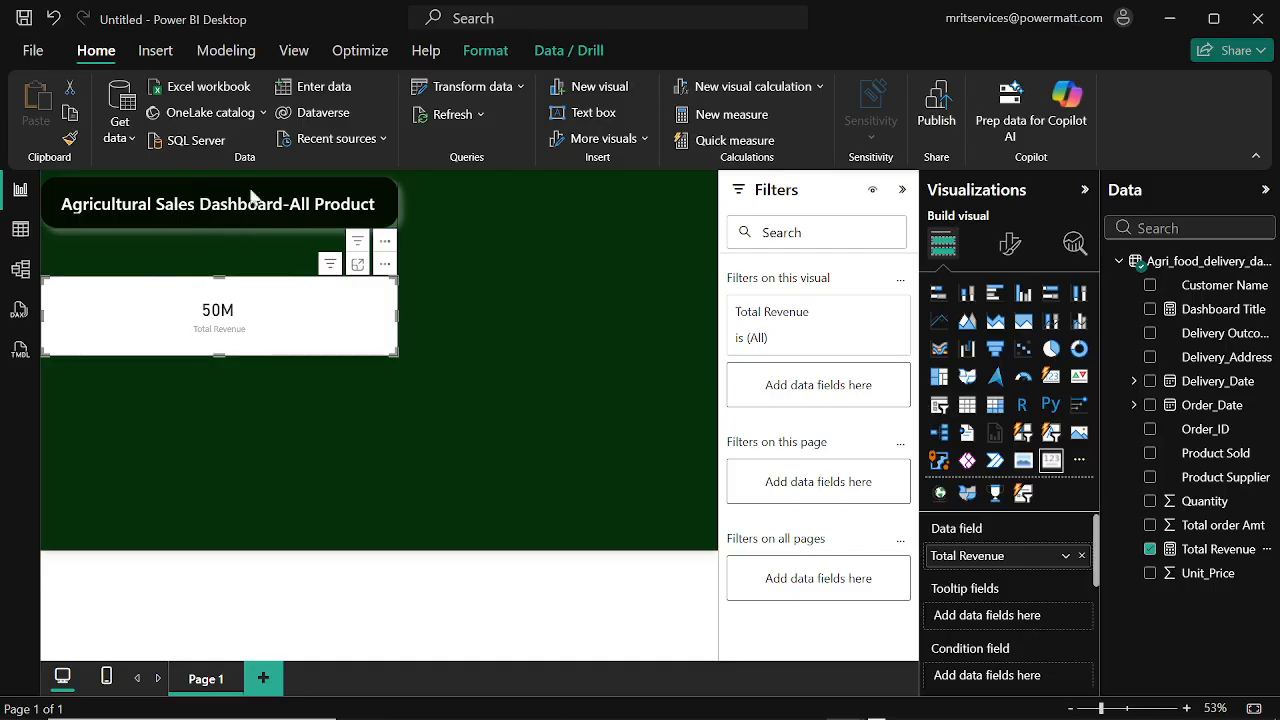
left_click(218, 205)
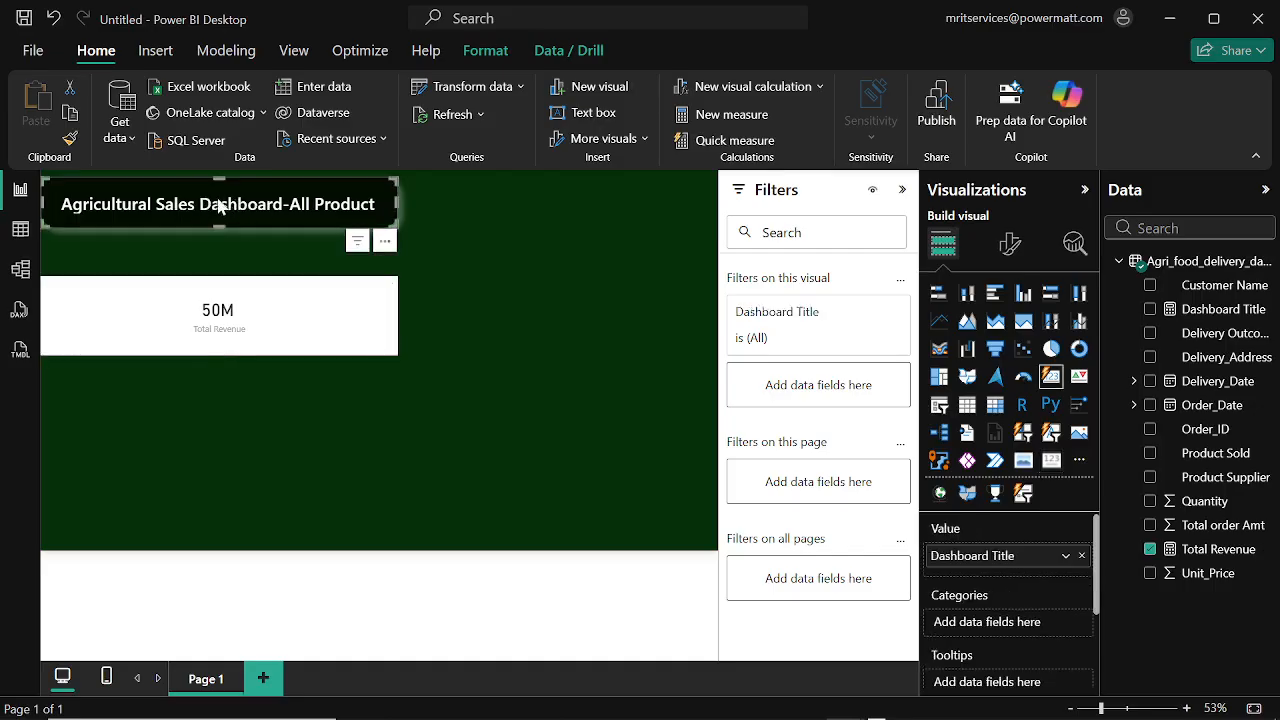
left_click(70, 140)
left_click(138, 303)
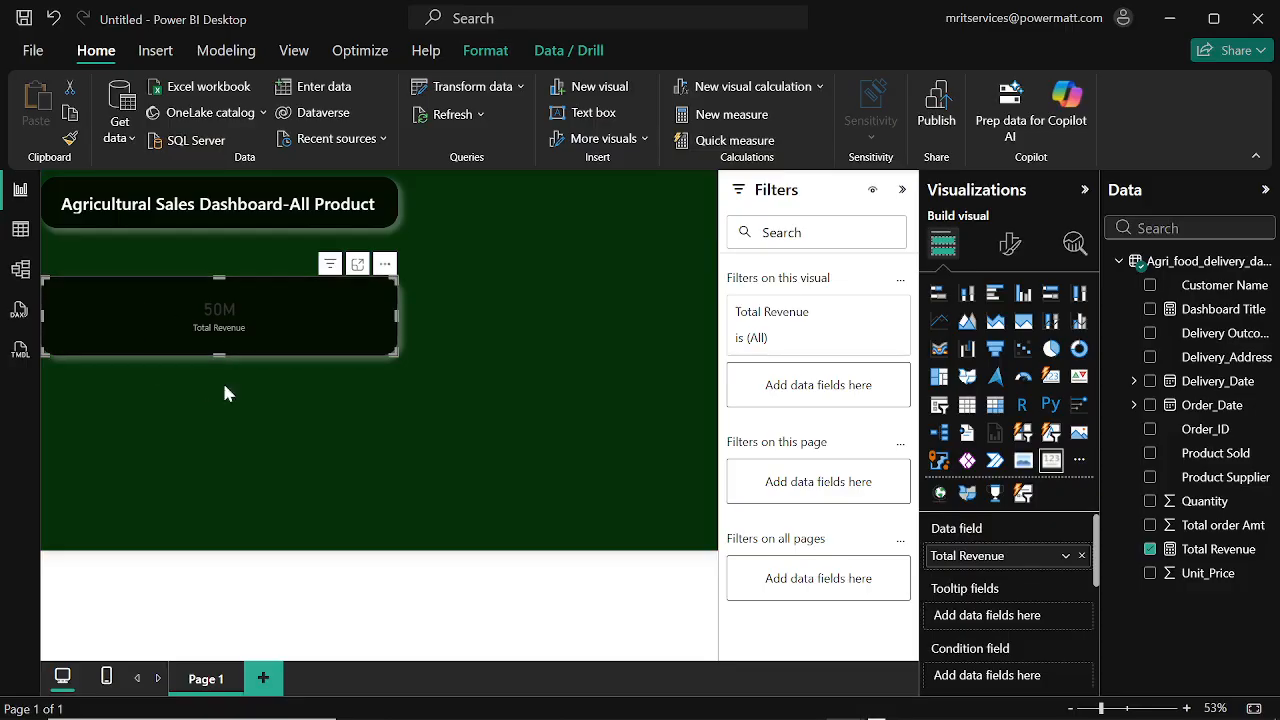
Step: Set the Total Revenue card's size to a height of 181 and a width of 295
left_click(1007, 250)
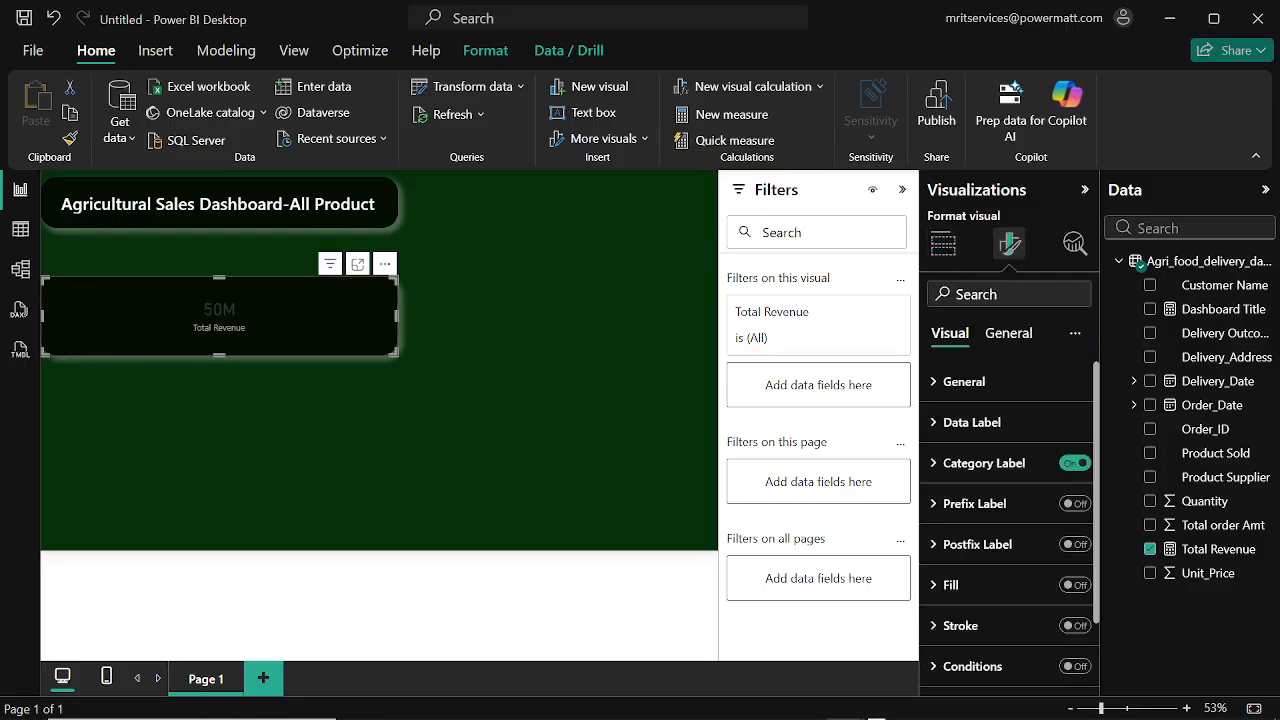
left_click(1006, 337)
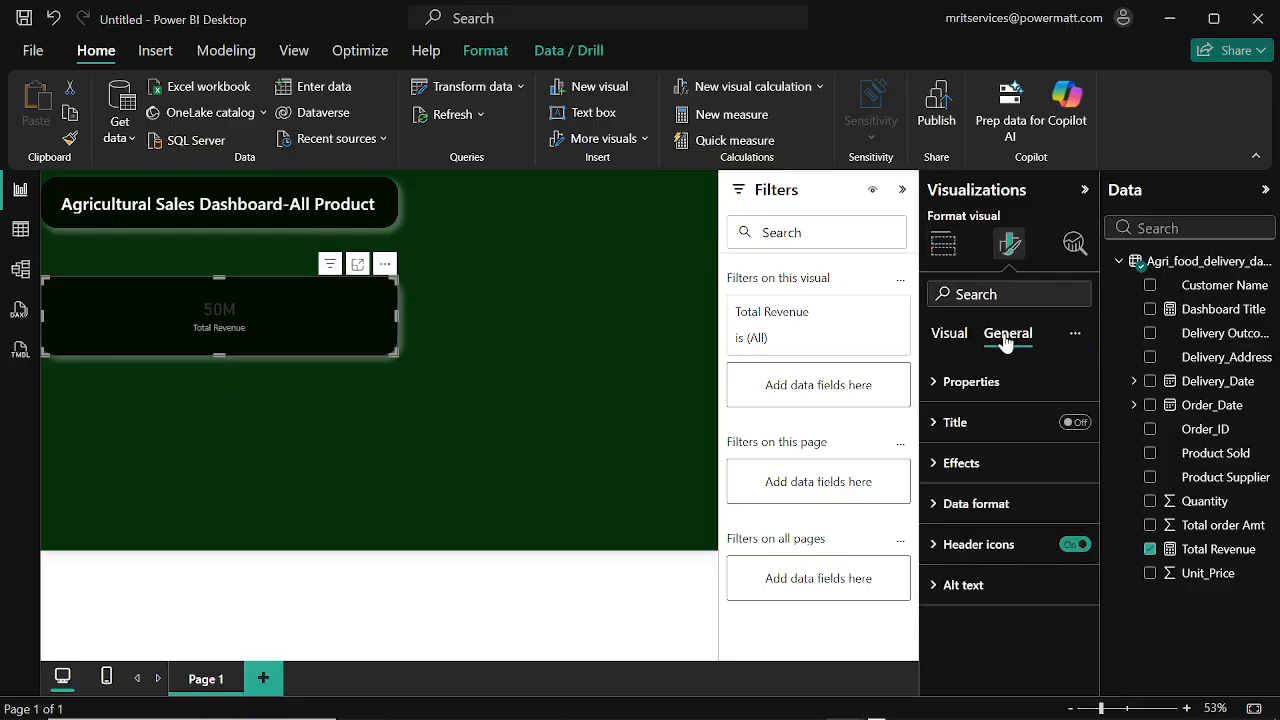
left_click(929, 388)
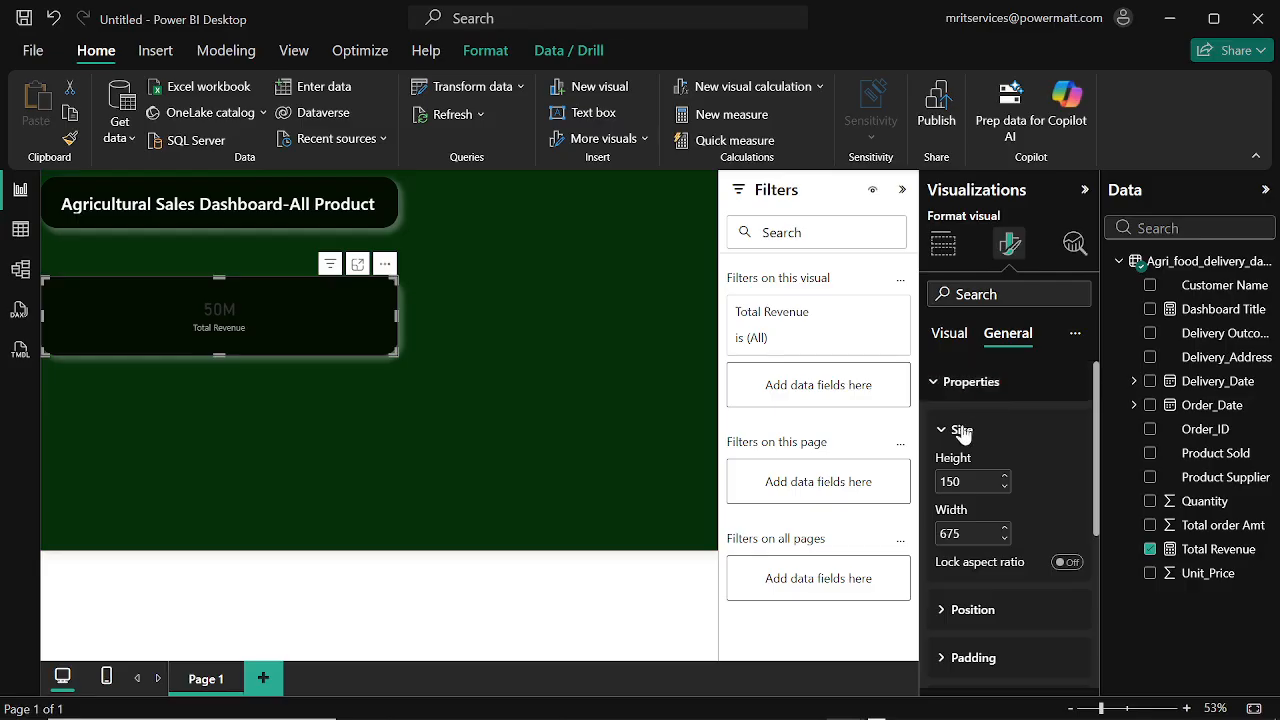
double_click(950, 482)
type("181")
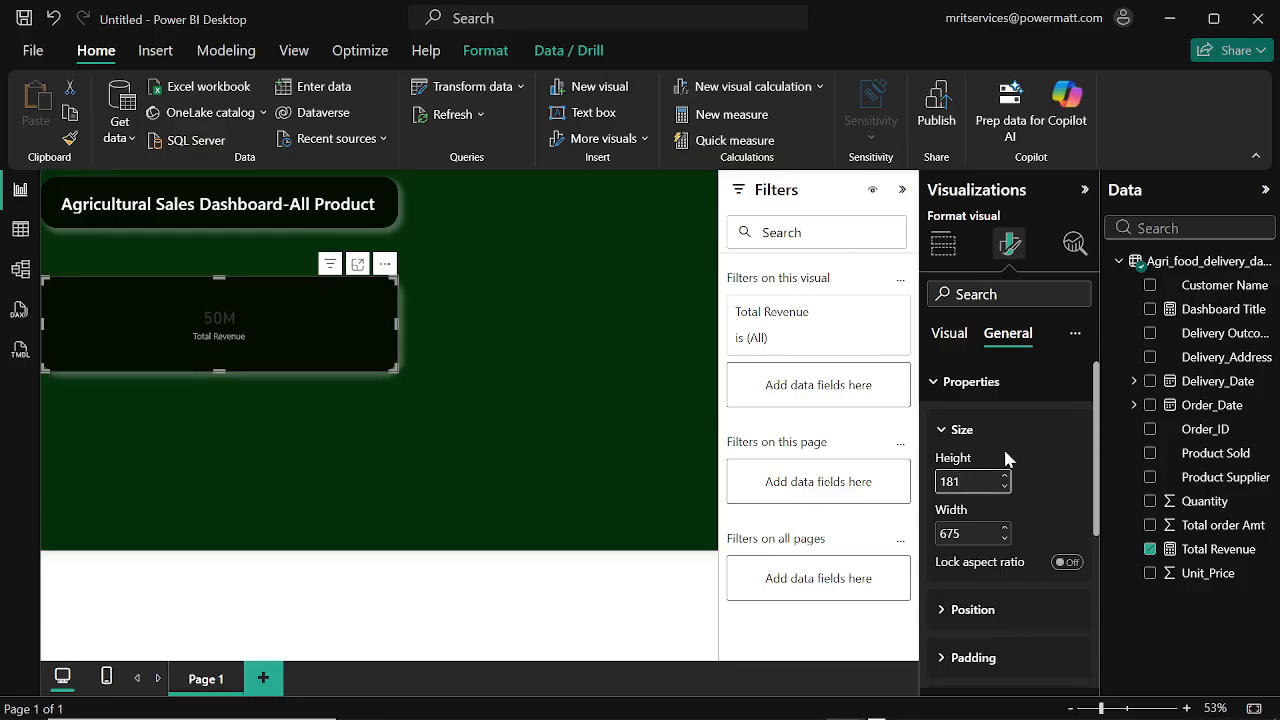
key("Tab")
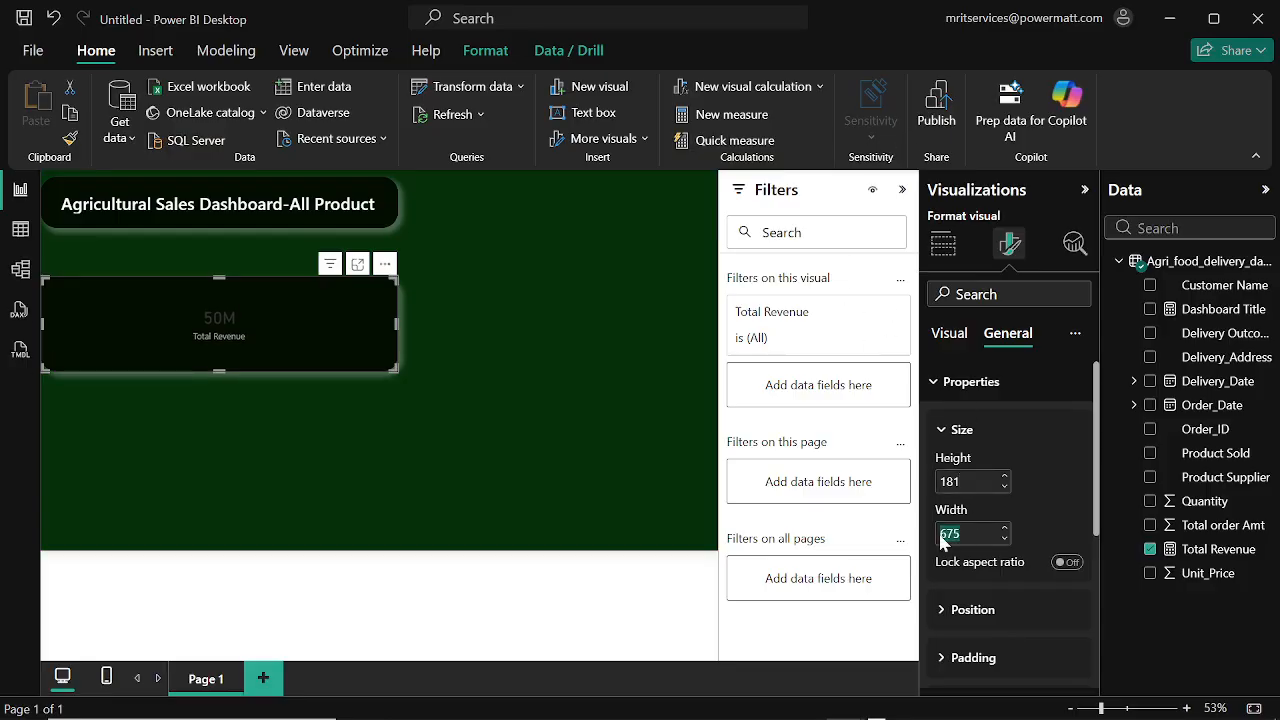
type("2")
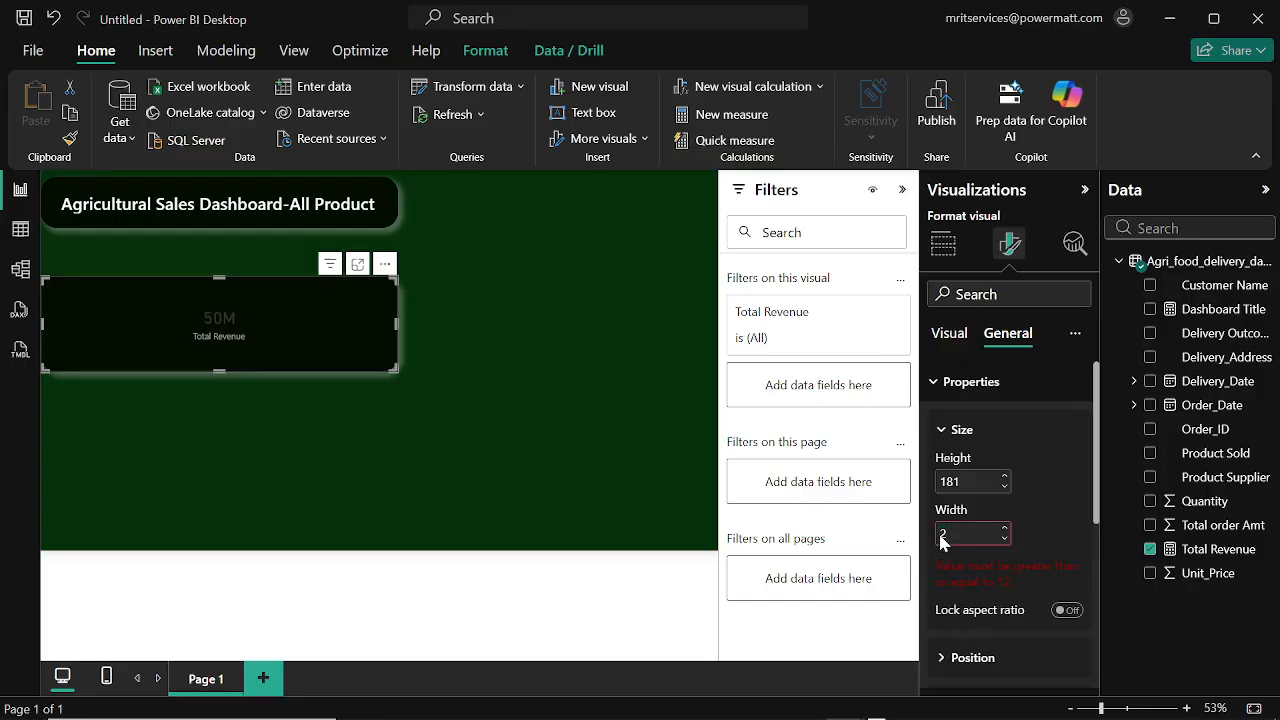
type("95")
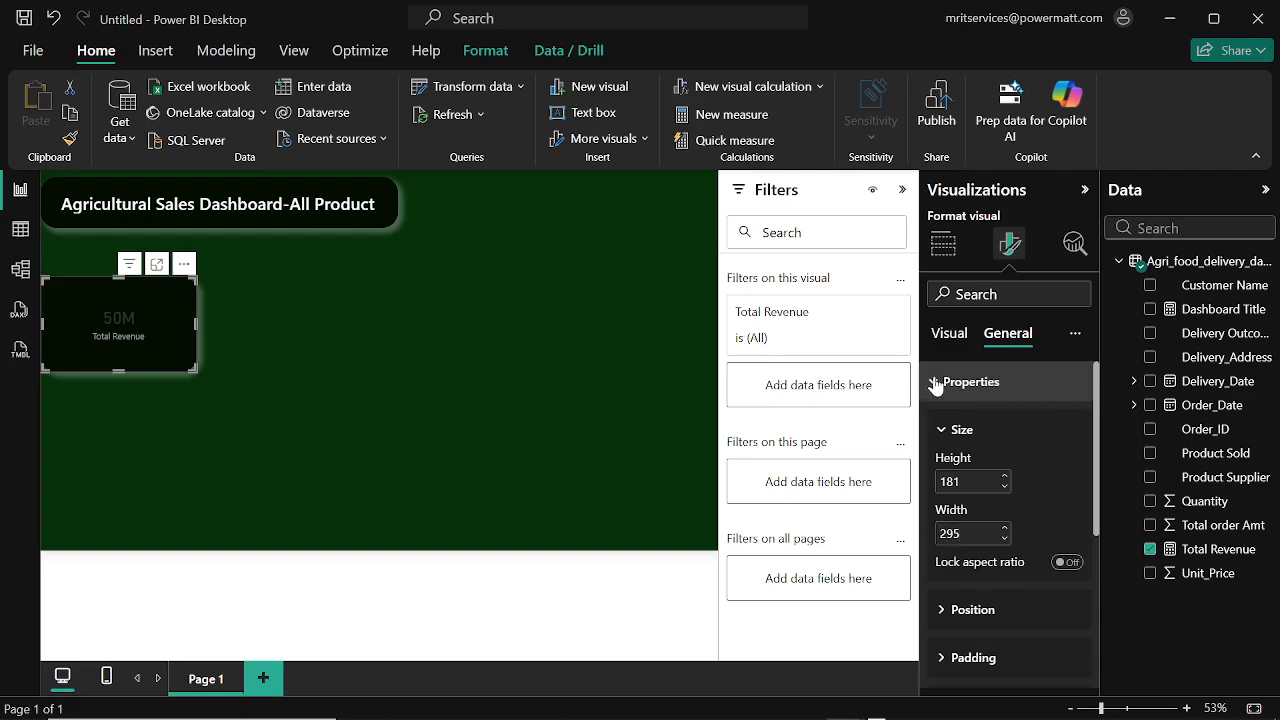
left_click(935, 386)
Step: Turn off the Total Revenue card's category label and set its data label color to the recently used light gray
left_click(937, 338)
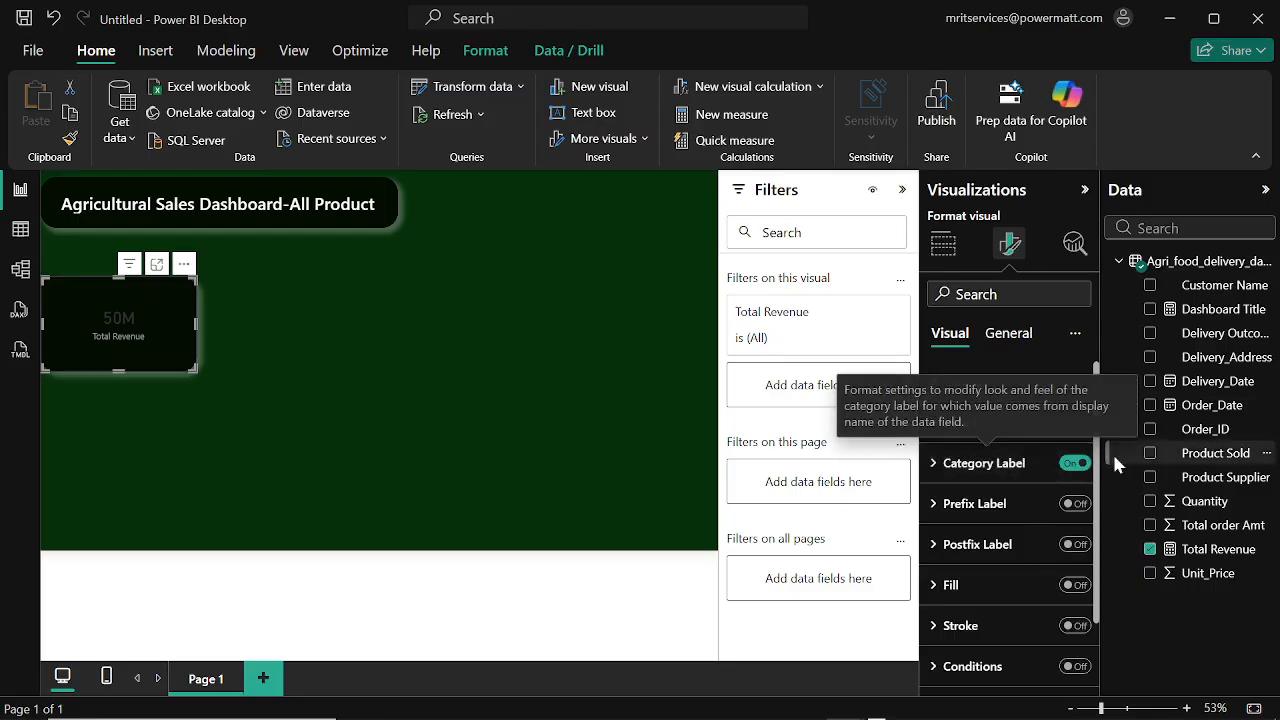
left_click(1075, 464)
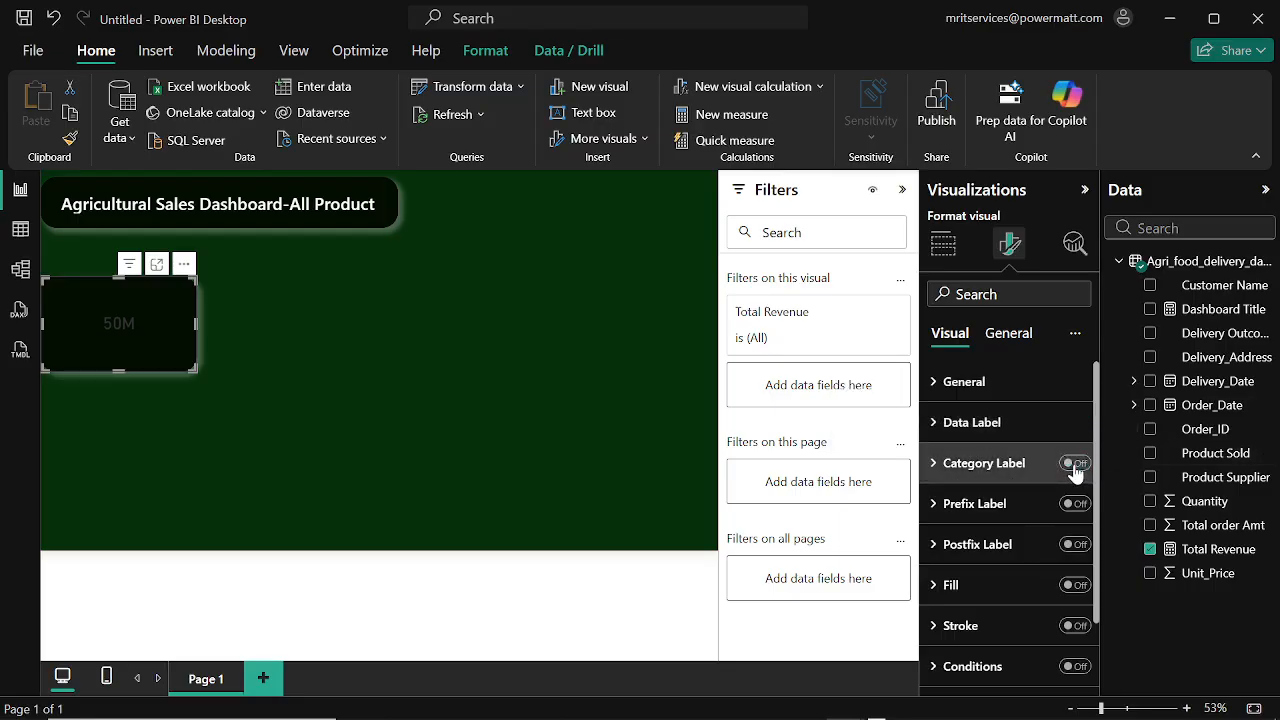
left_click(931, 424)
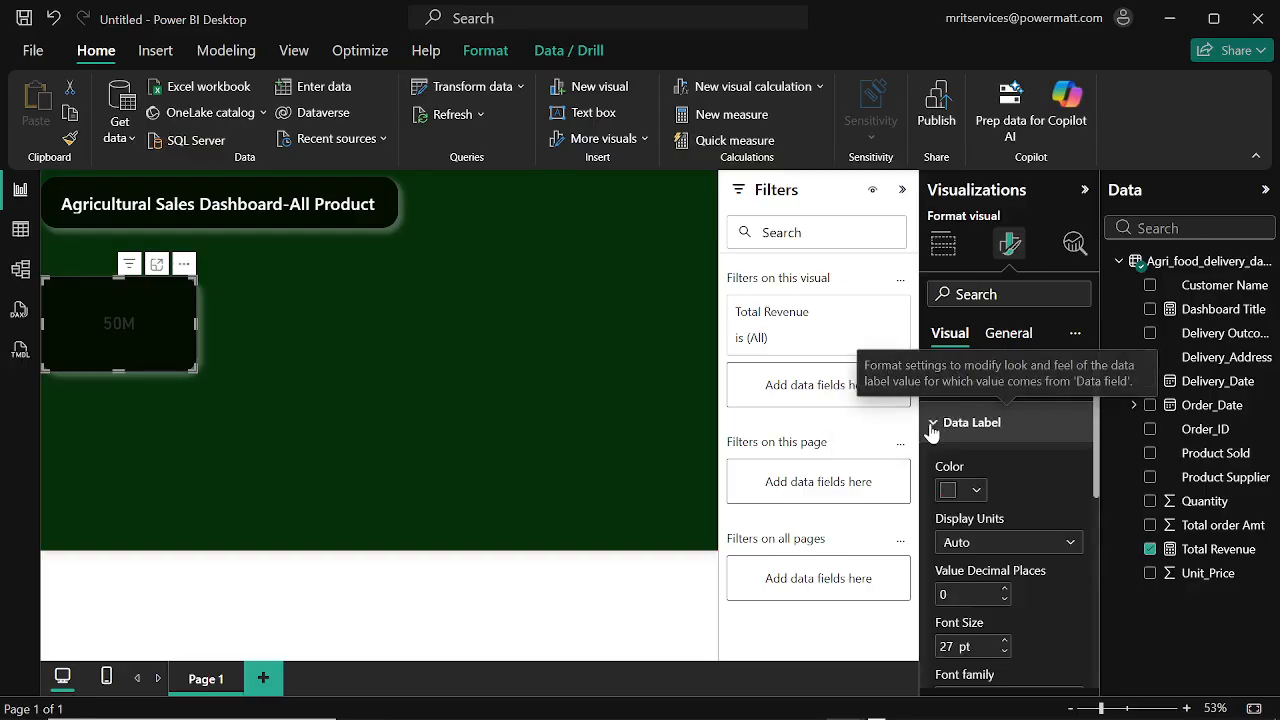
left_click(976, 490)
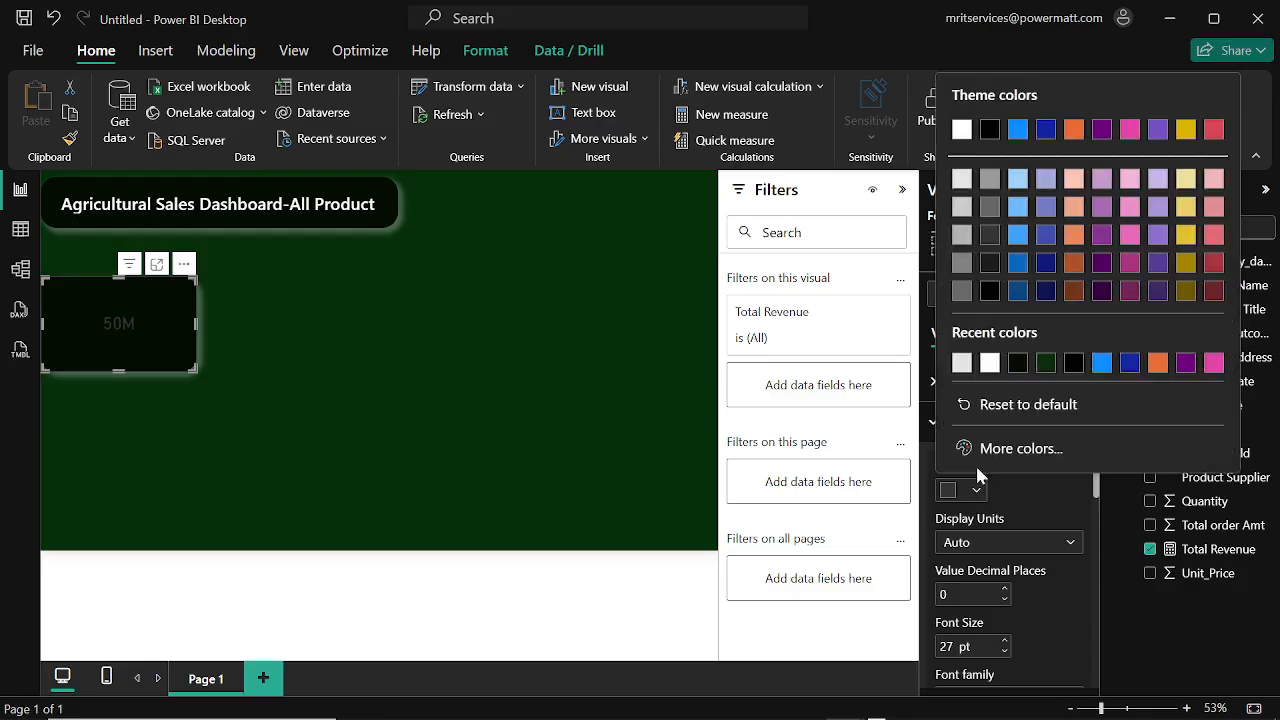
left_click(960, 366)
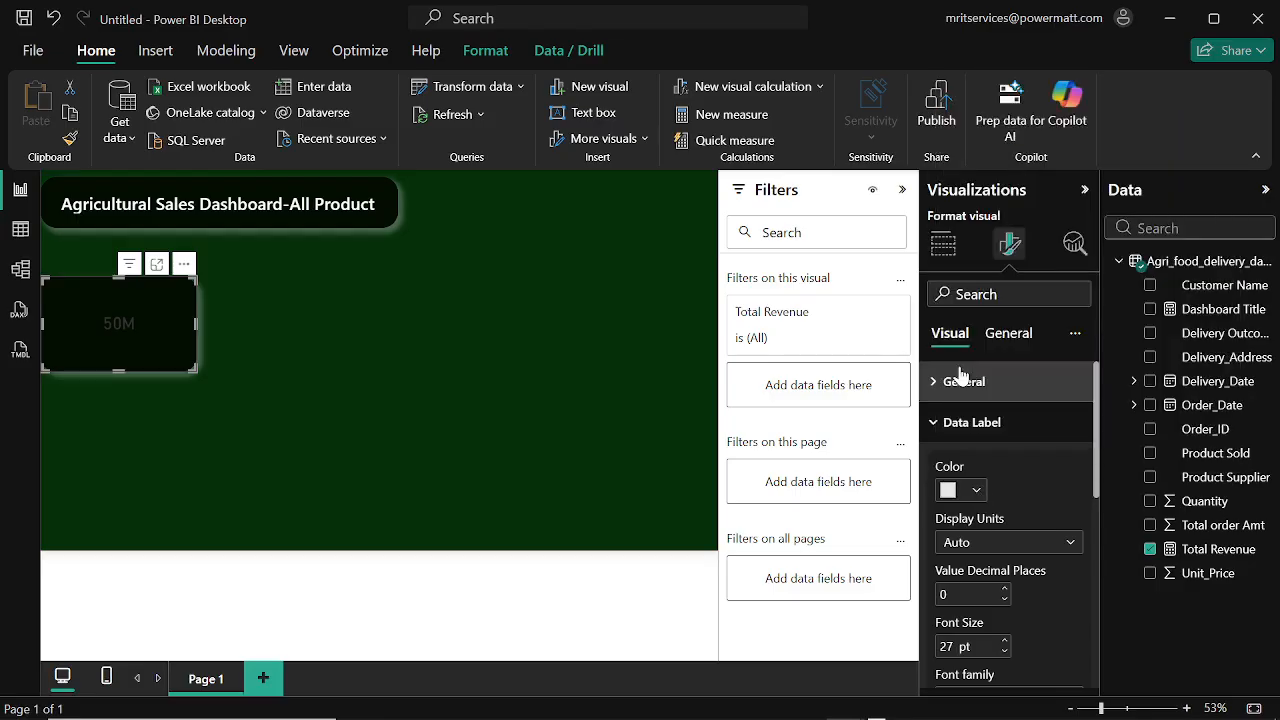
Step: Set the card's data label font size to 45 pt and make it bold
double_click(946, 647)
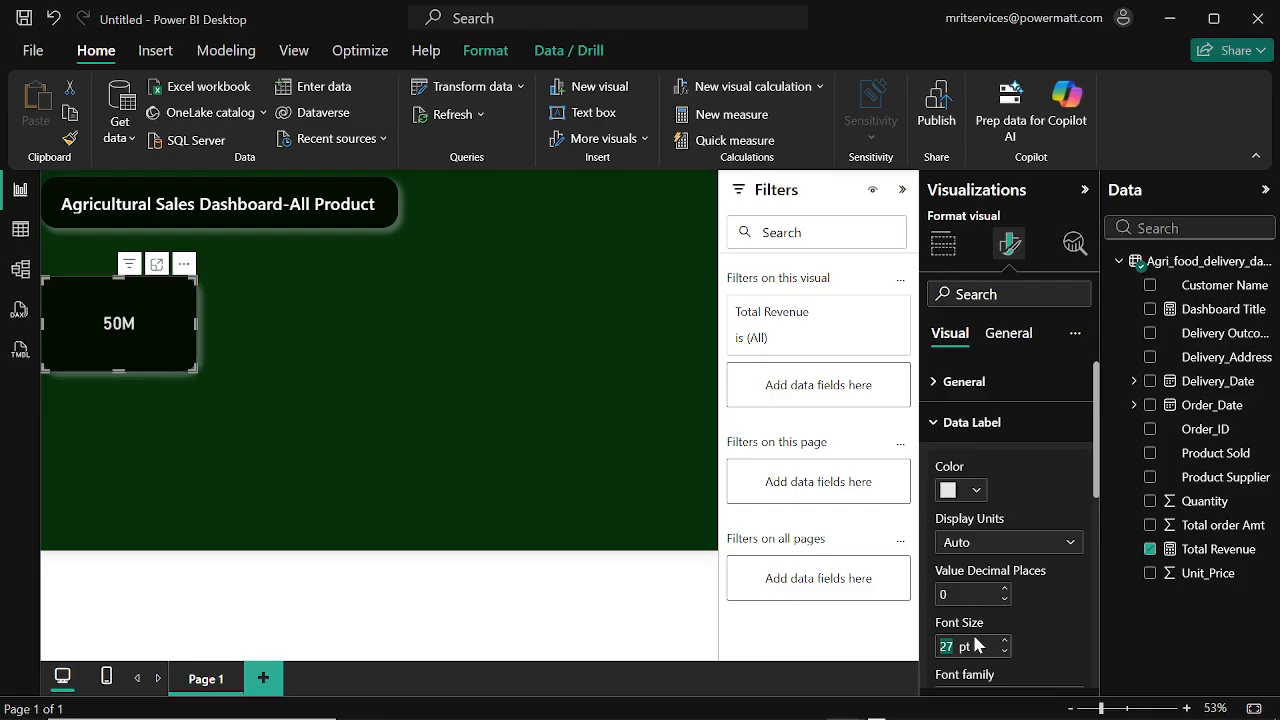
type("45")
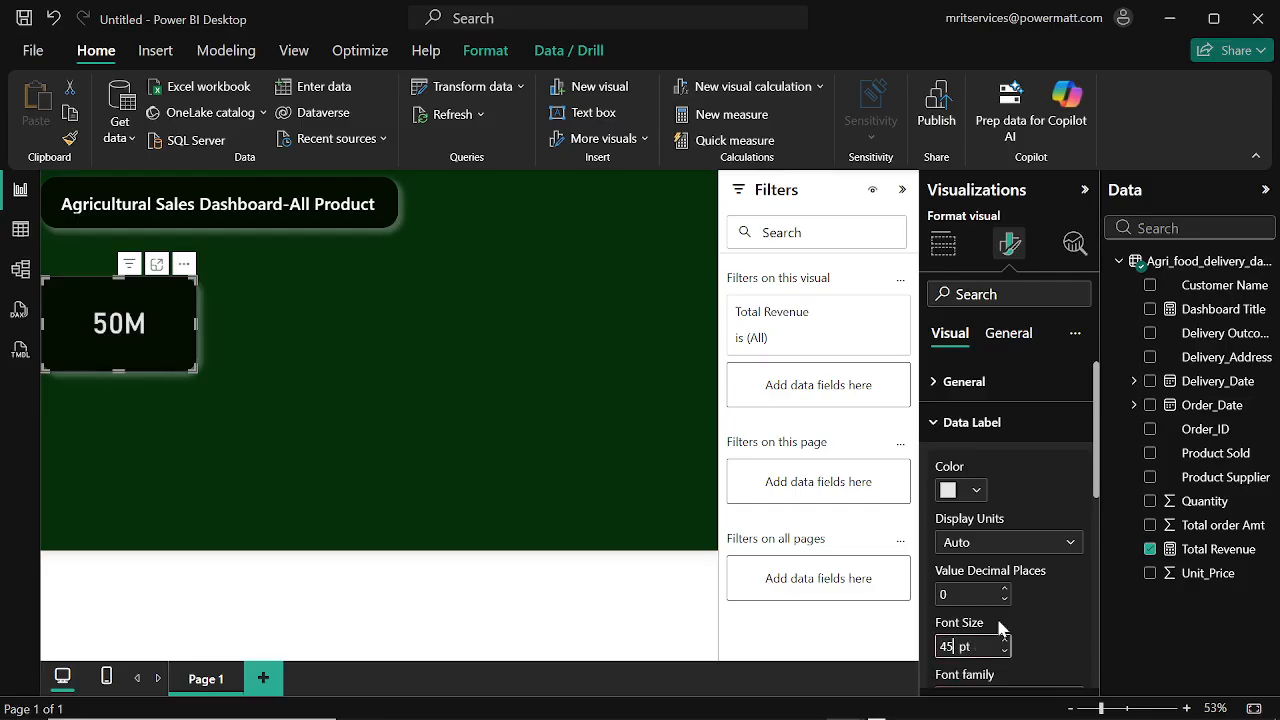
scroll(988, 617, "down", 5)
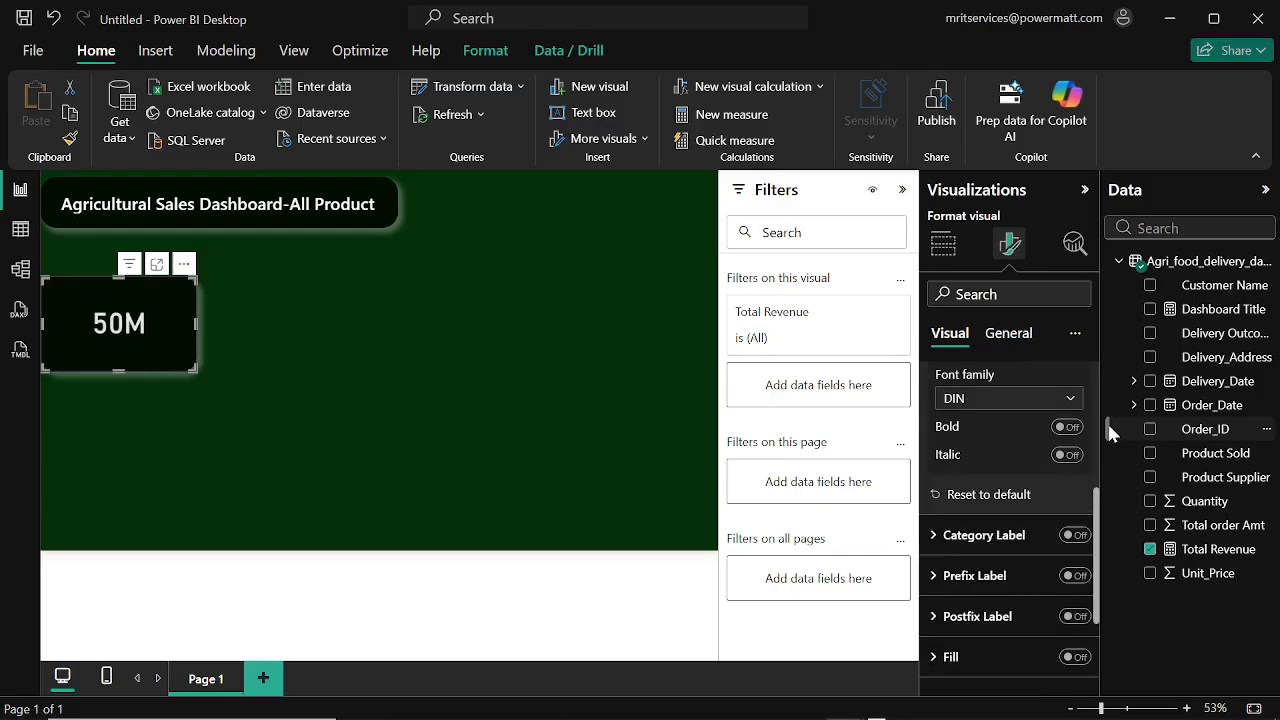
left_click(1067, 427)
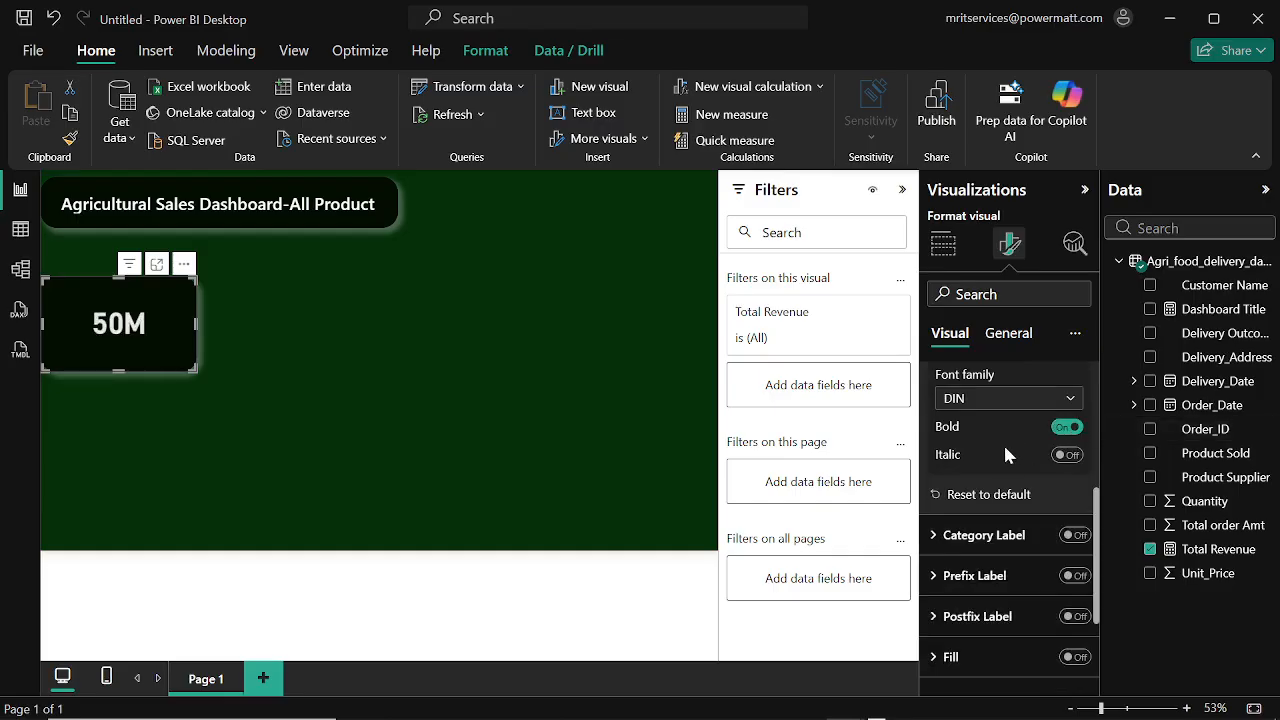
scroll(1005, 456, "up", 3)
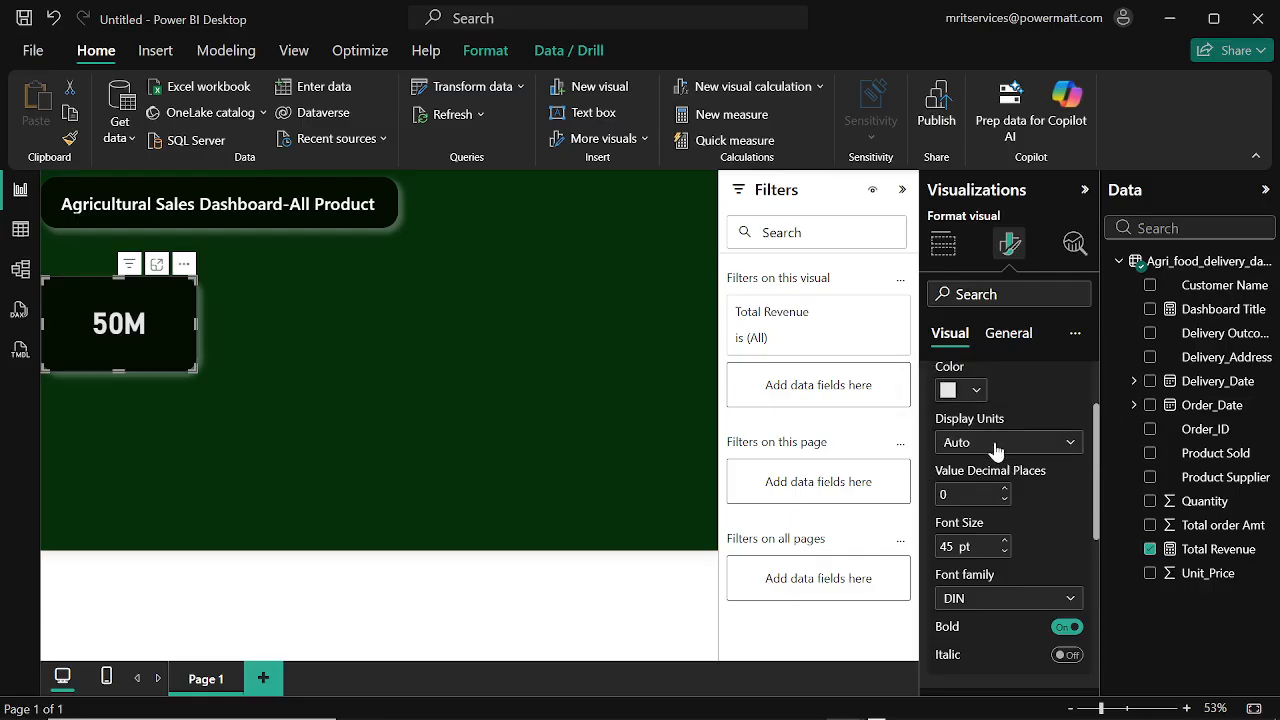
Step: Turn on the card's title and enter "Total Revenue" as its text
left_click(1010, 334)
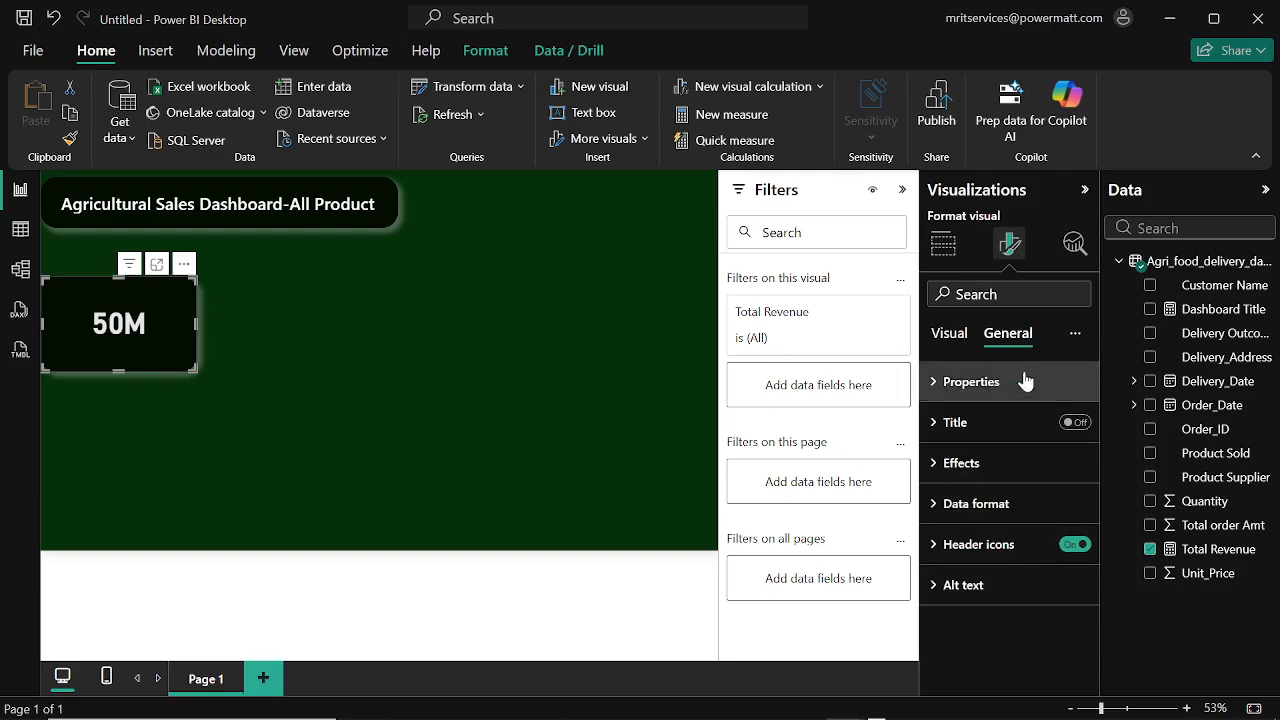
left_click(1066, 425)
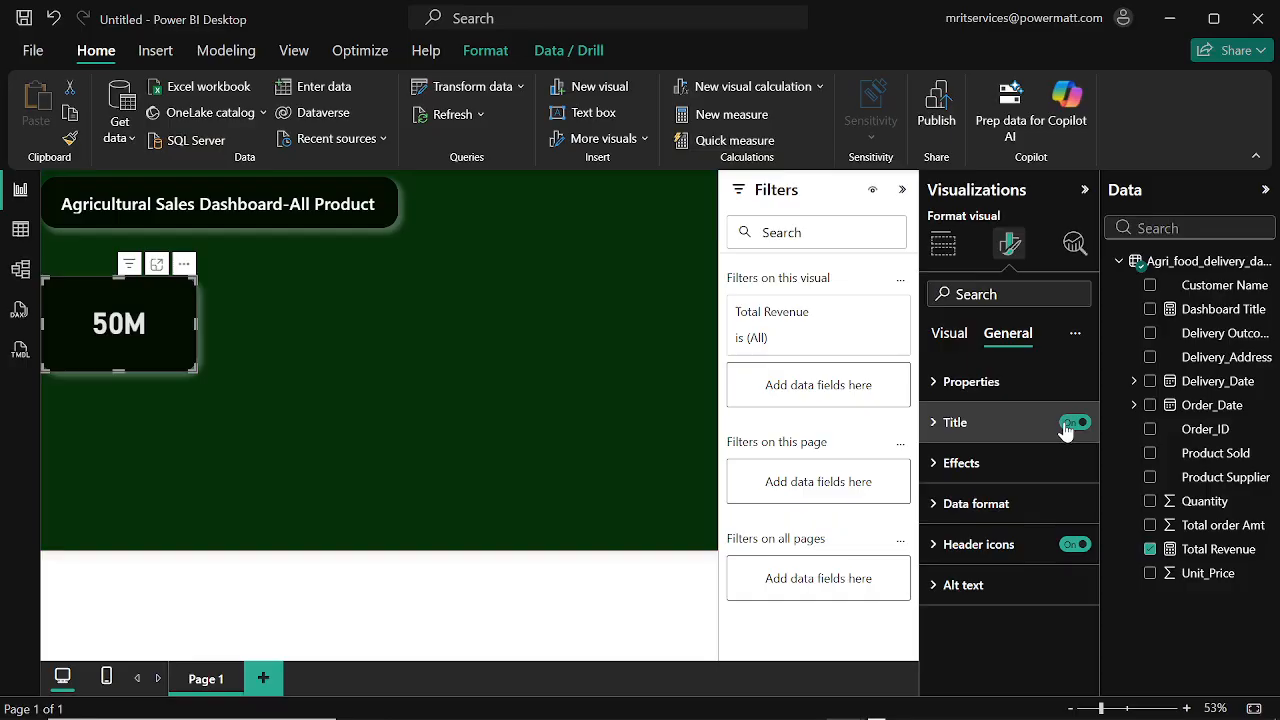
left_click(942, 428)
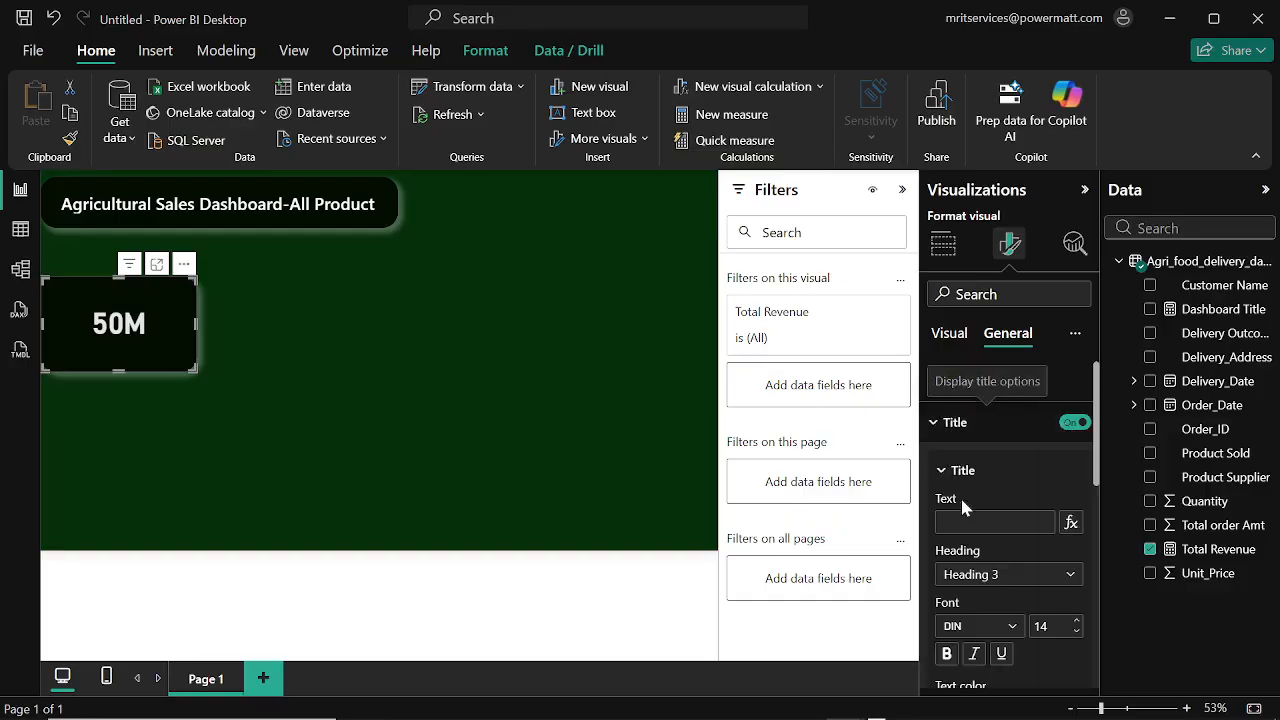
left_click(965, 521)
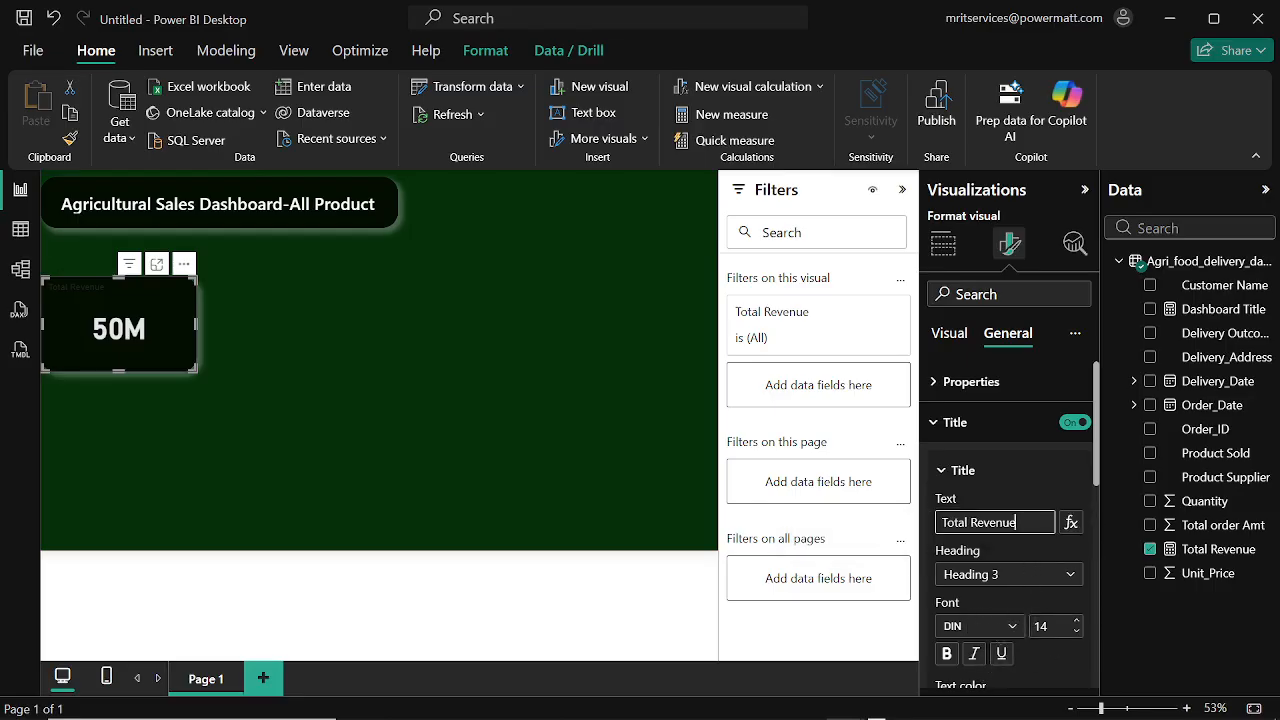
Step: Set the card title's font size to 24 and its text color to the recently used light gray
left_click(1040, 626)
type("24")
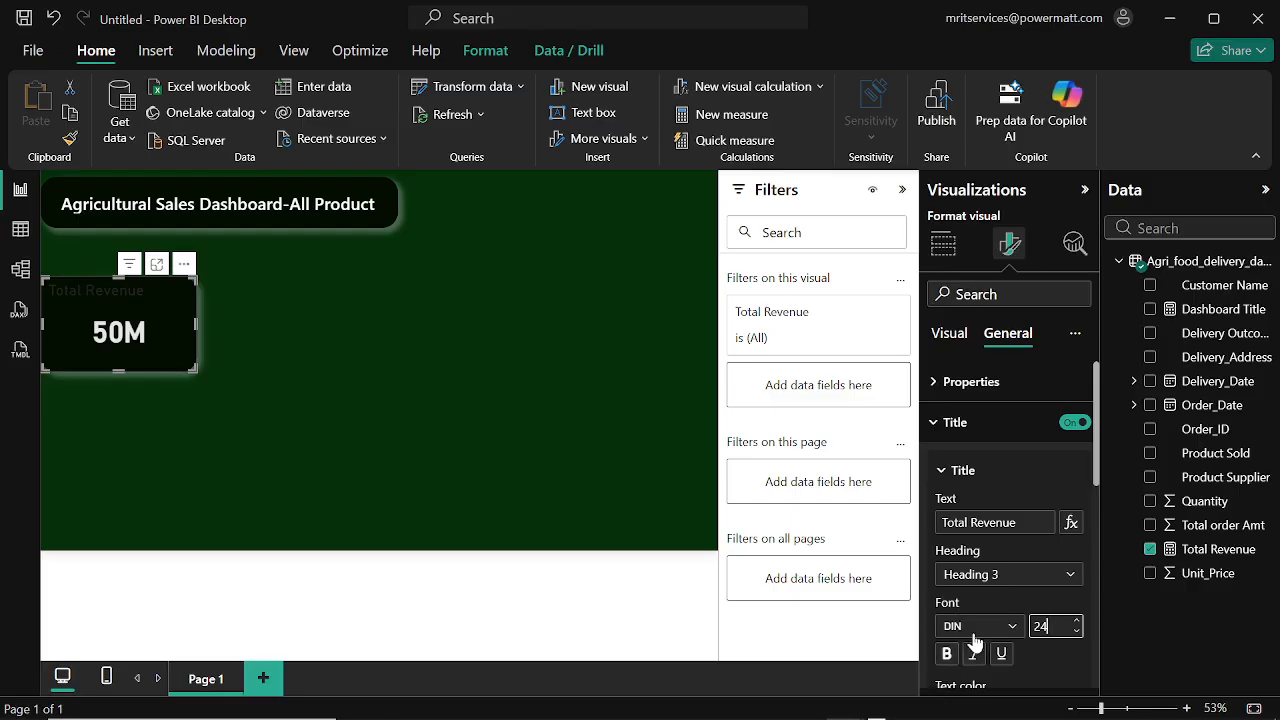
scroll(975, 640, "down", 4)
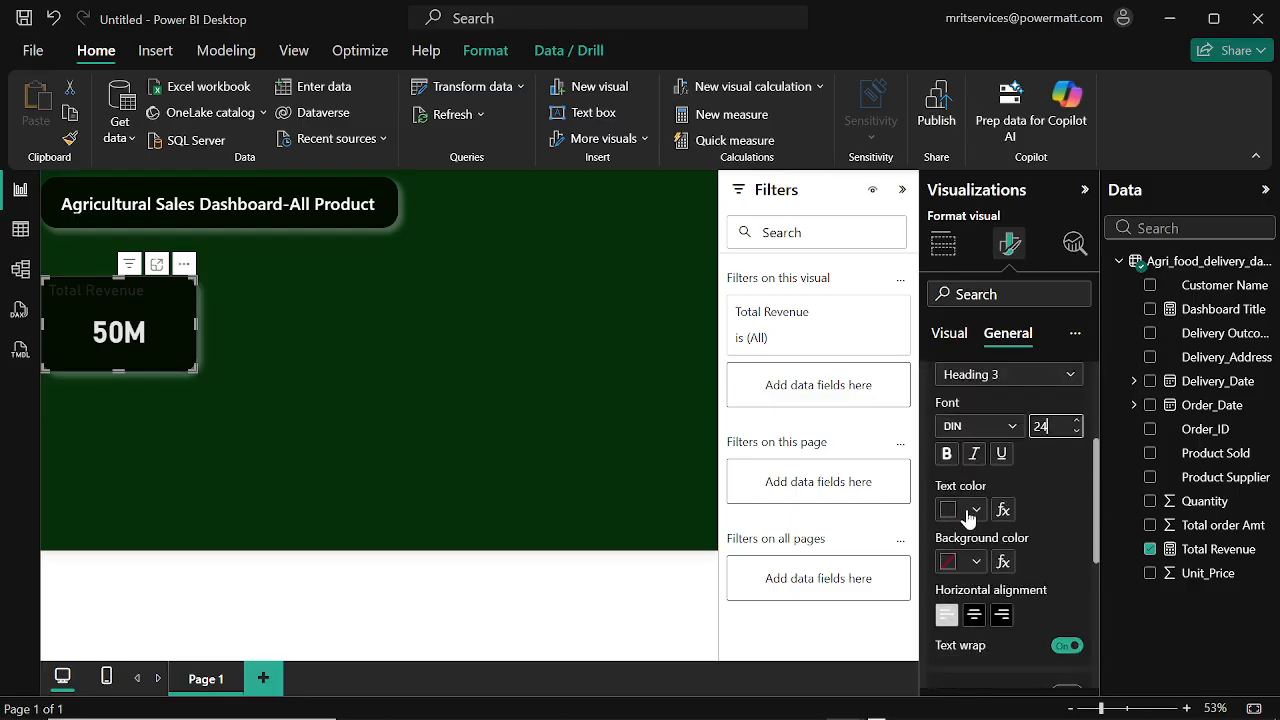
left_click(973, 512)
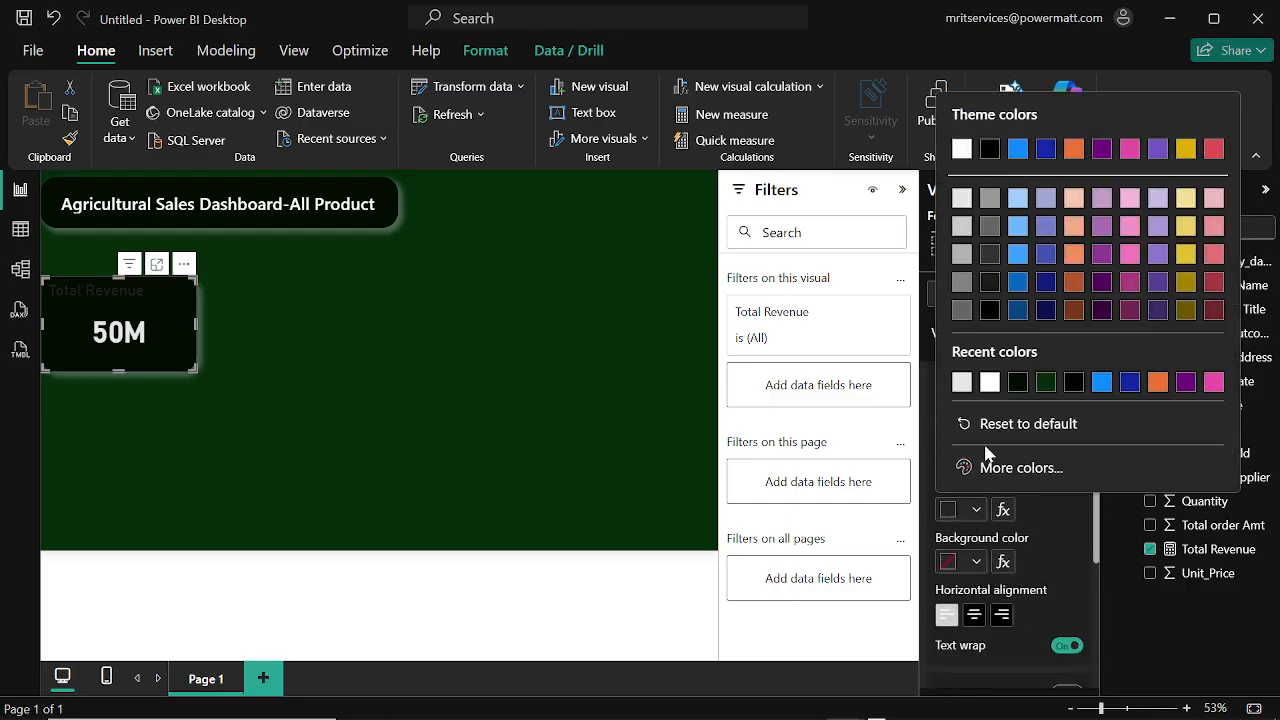
left_click(962, 384)
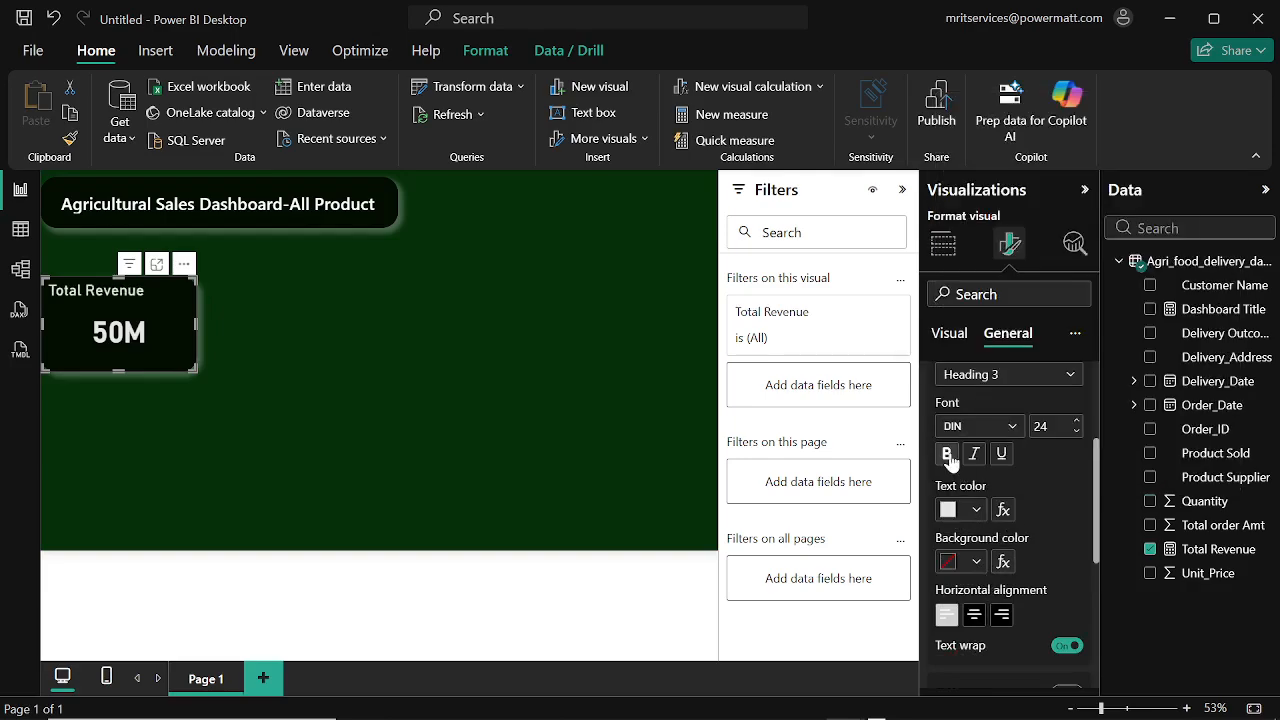
Step: Make the Total Revenue card's title bold and set its font size to 29
left_click(947, 455)
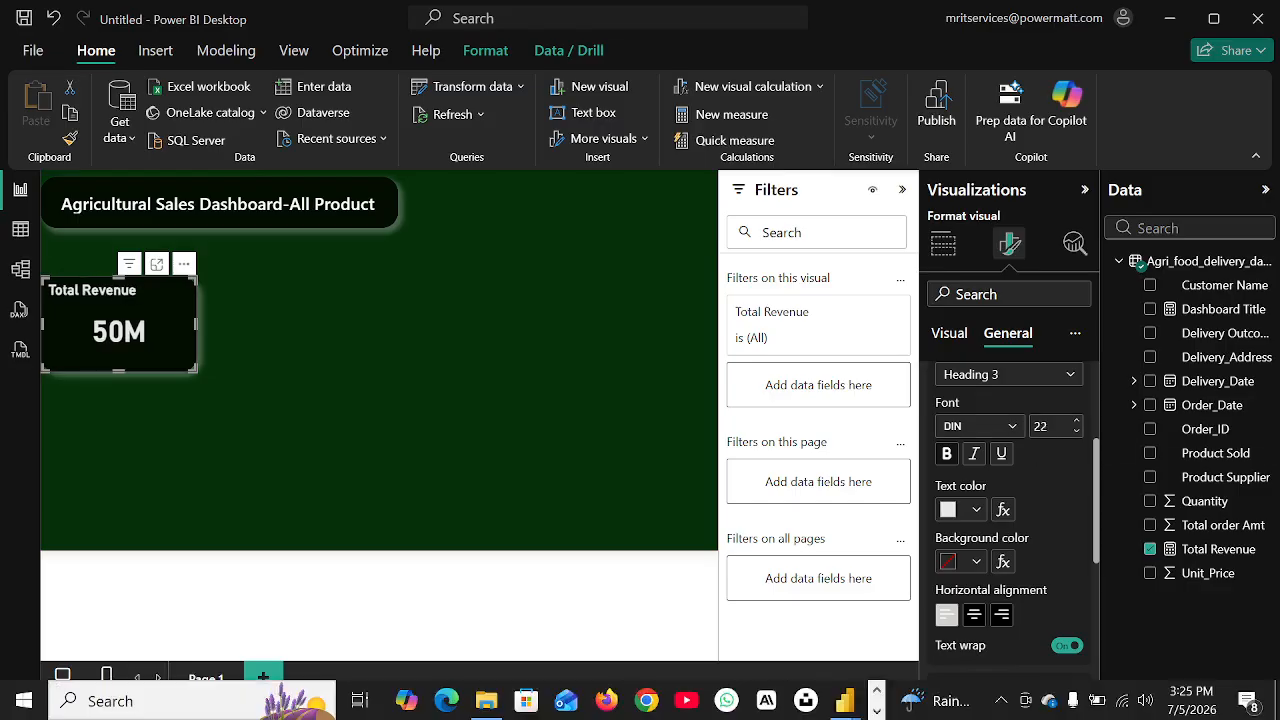
left_click(1044, 426)
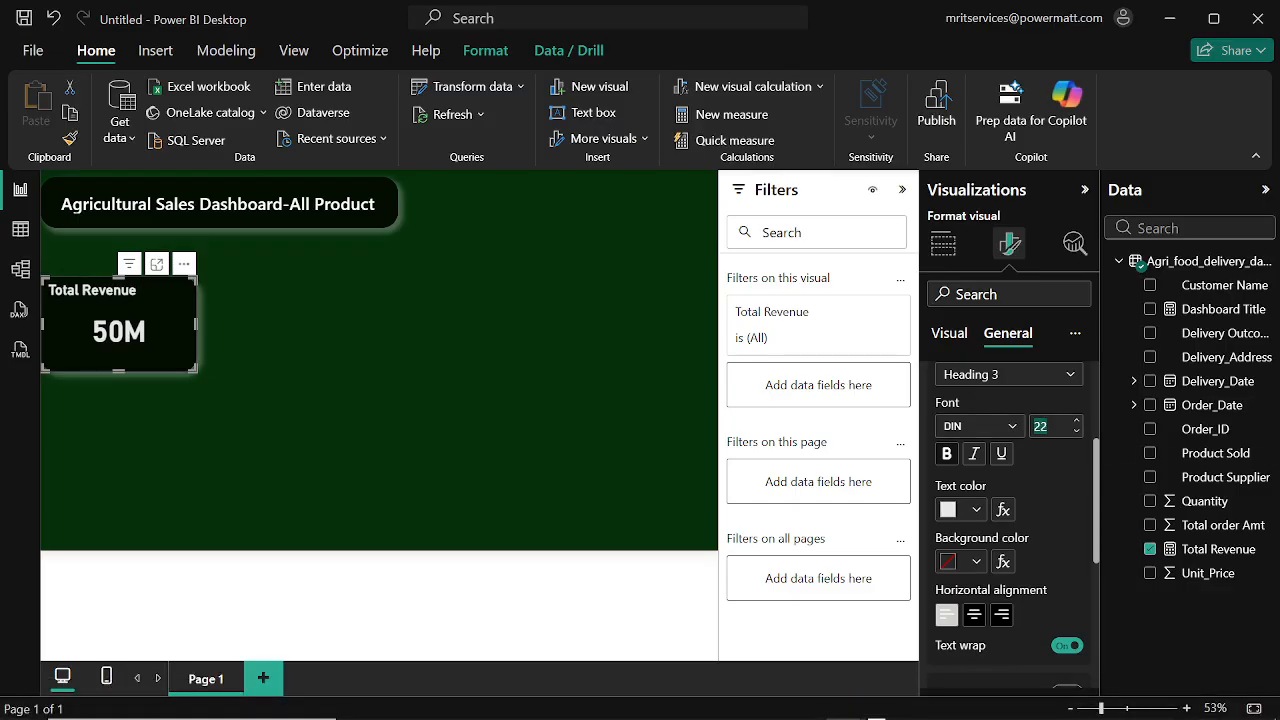
type("29")
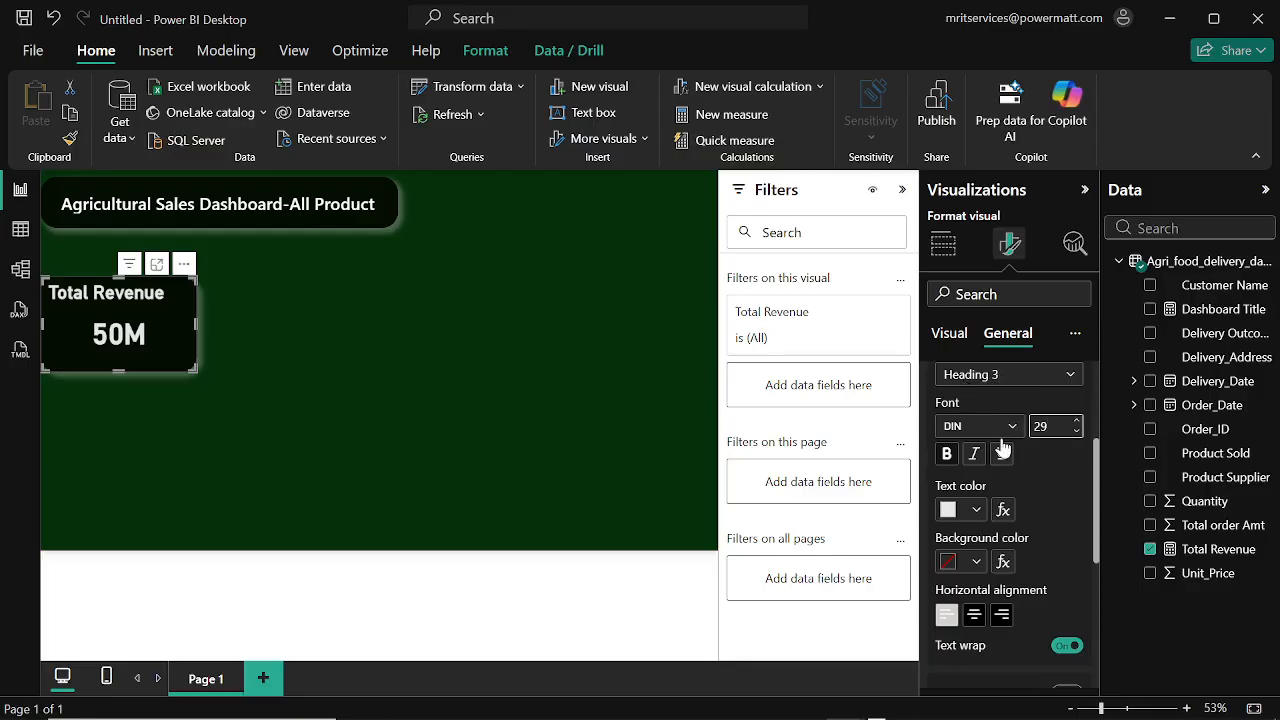
Step: Position the Total Revenue card at horizontal 6 and vertical 122
scroll(1003, 440, "up", 2)
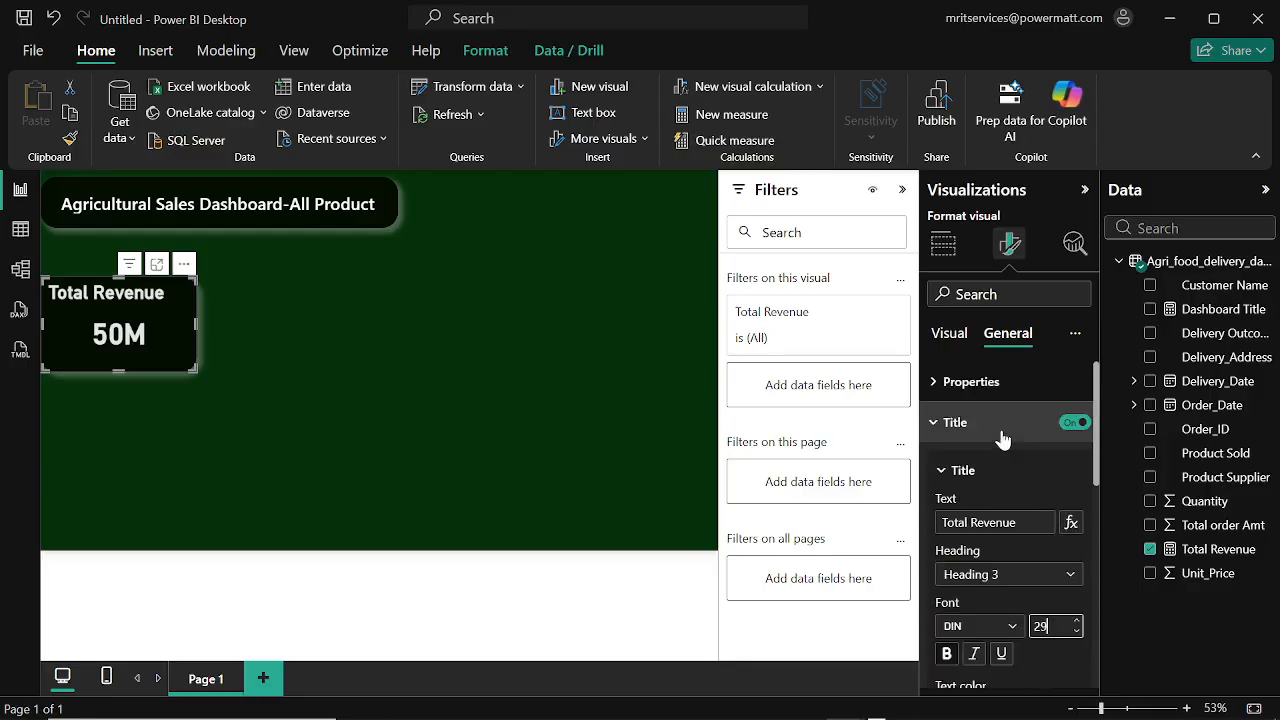
left_click(933, 384)
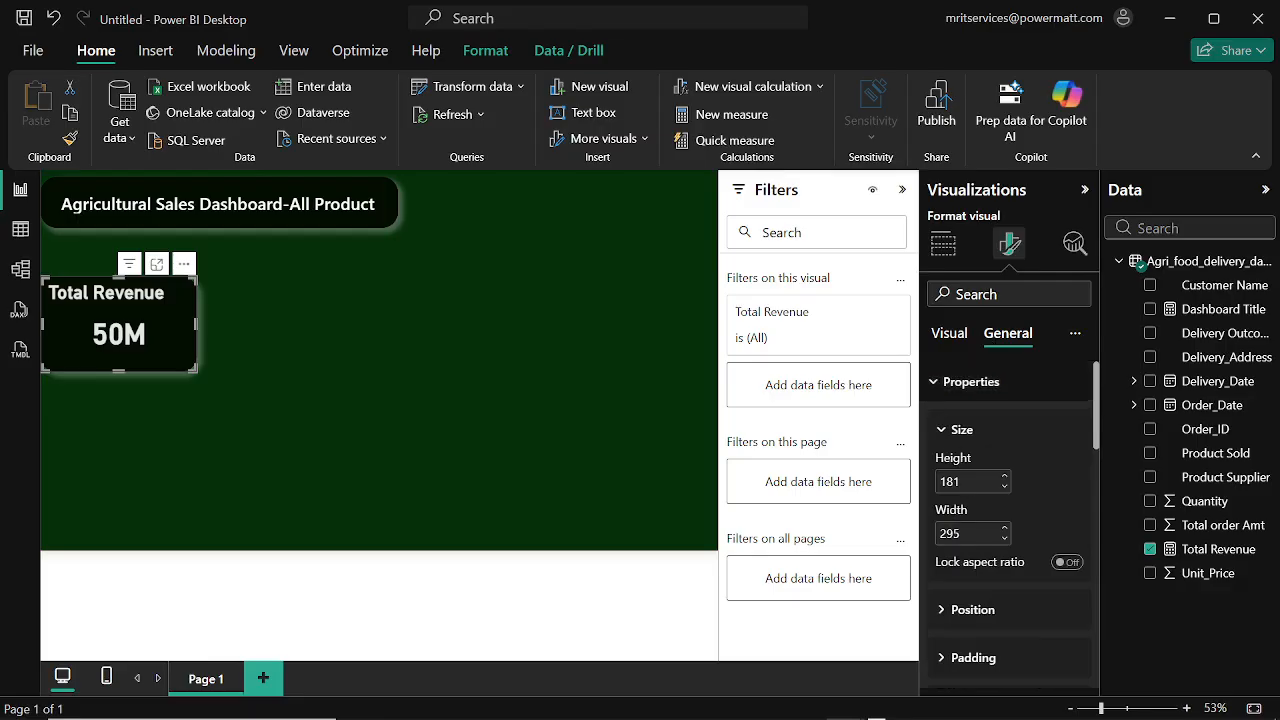
left_click(939, 613)
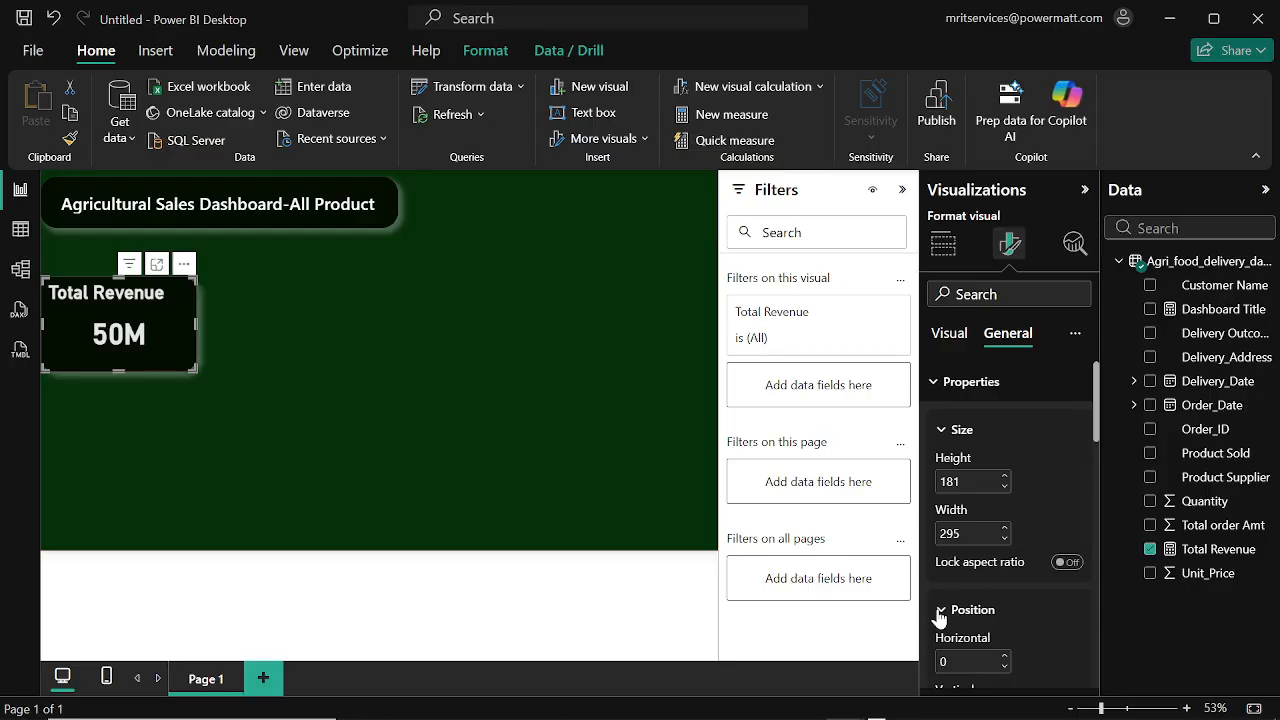
scroll(975, 625, "down", 3)
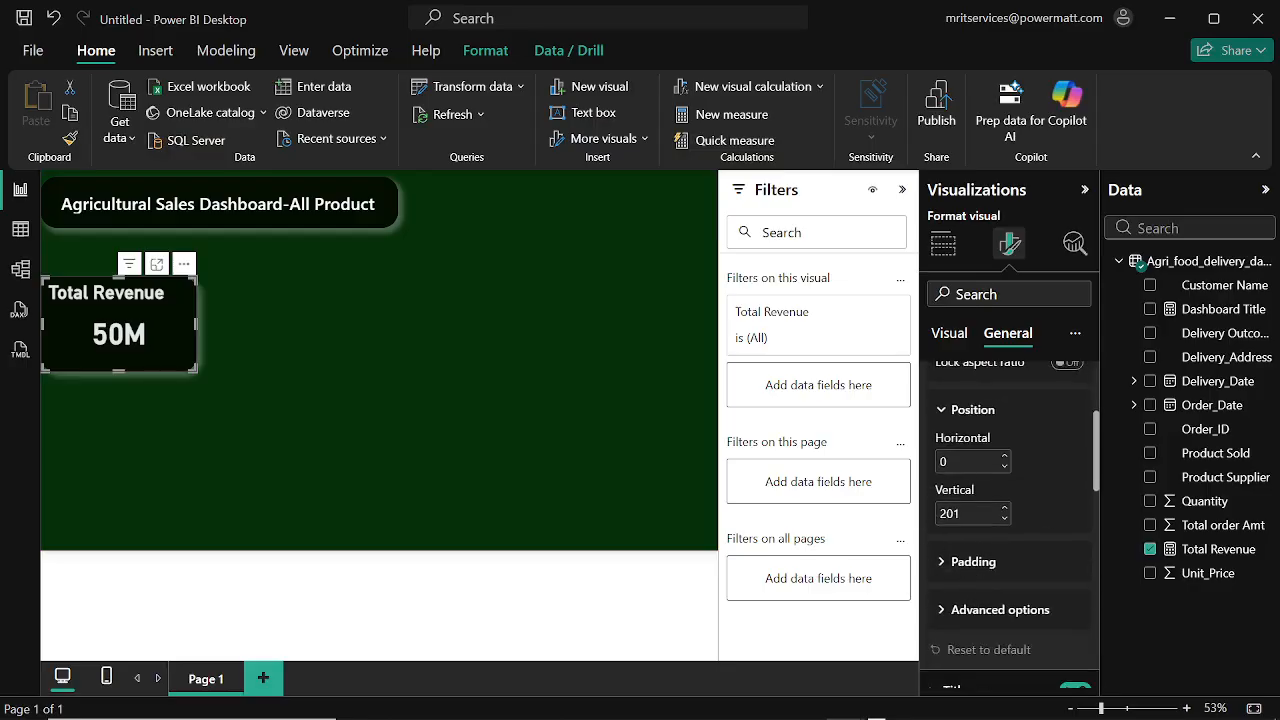
left_click(962, 461)
type("6")
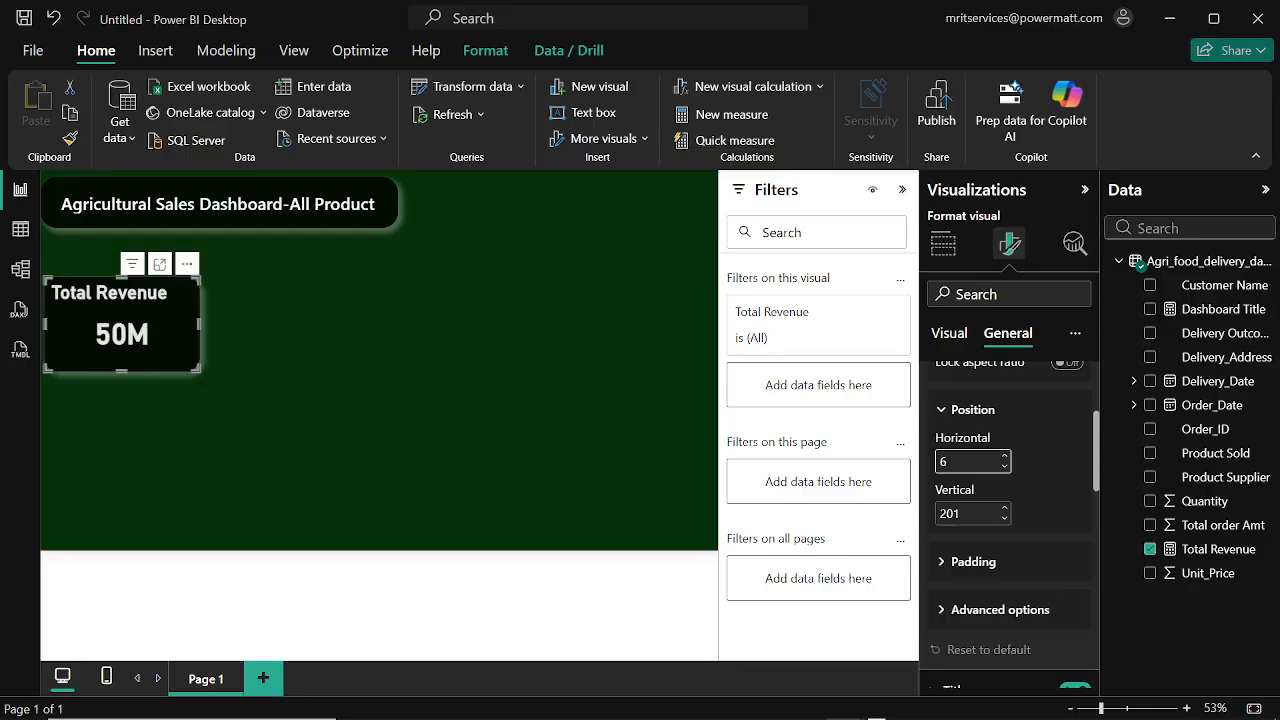
key("Tab")
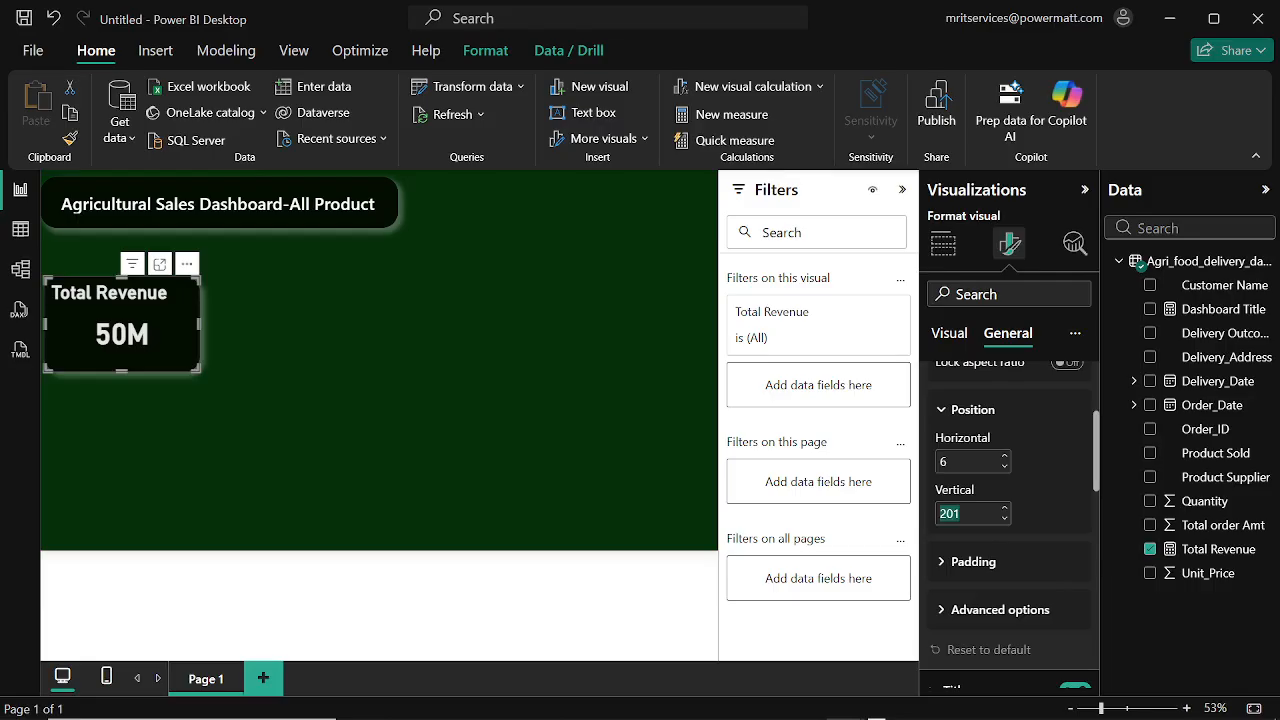
type("122")
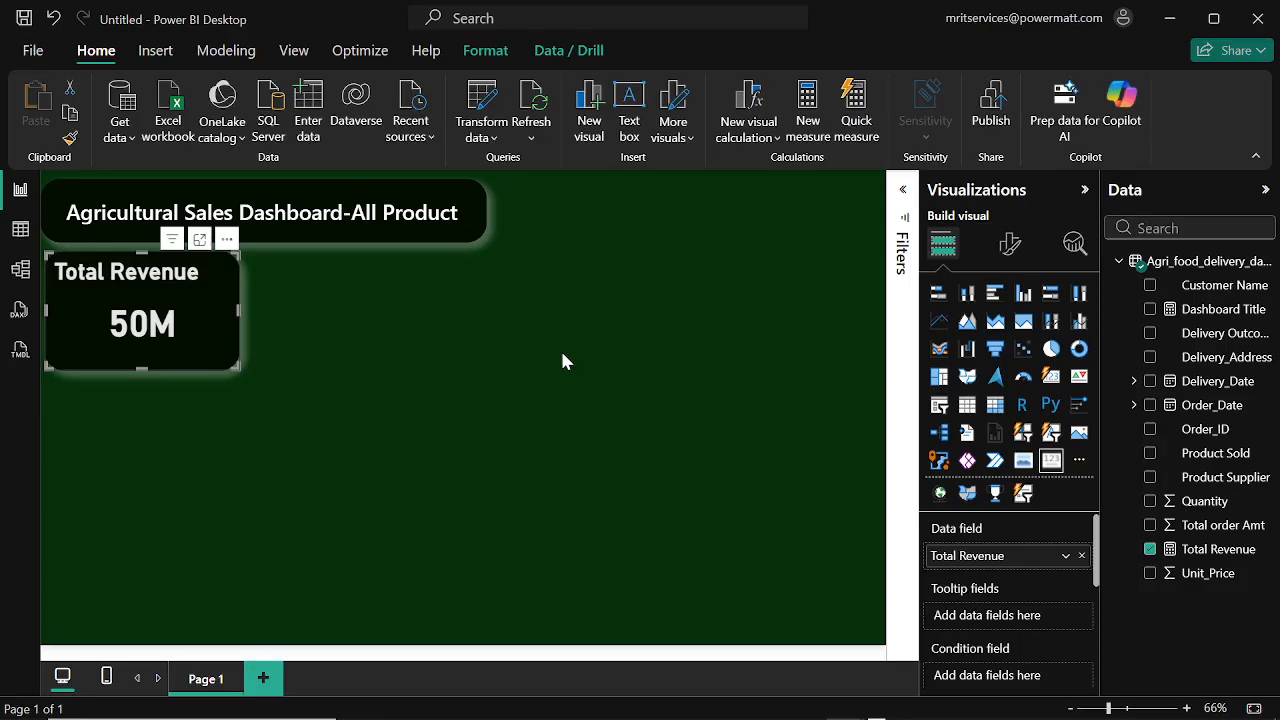
Step: Create the measure Total Quantity = SUM(Agri_food_delivery_datase[Quantity])
left_click(205, 56)
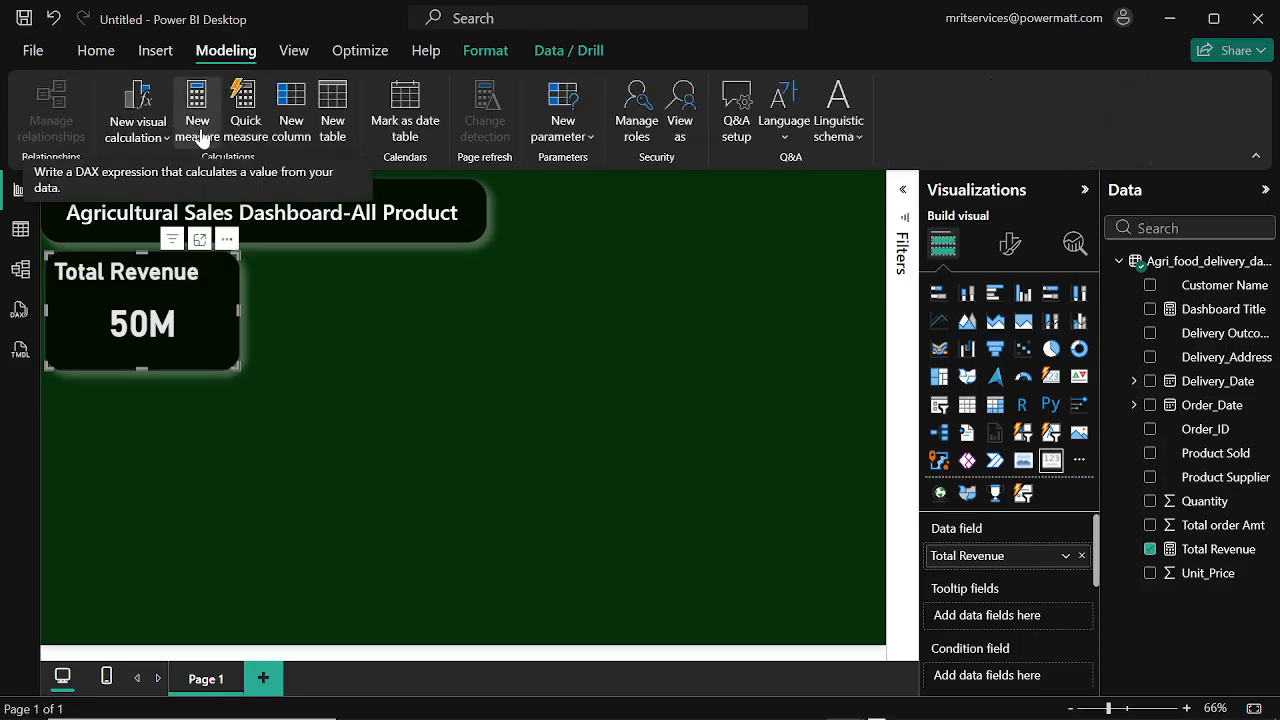
left_click(203, 137)
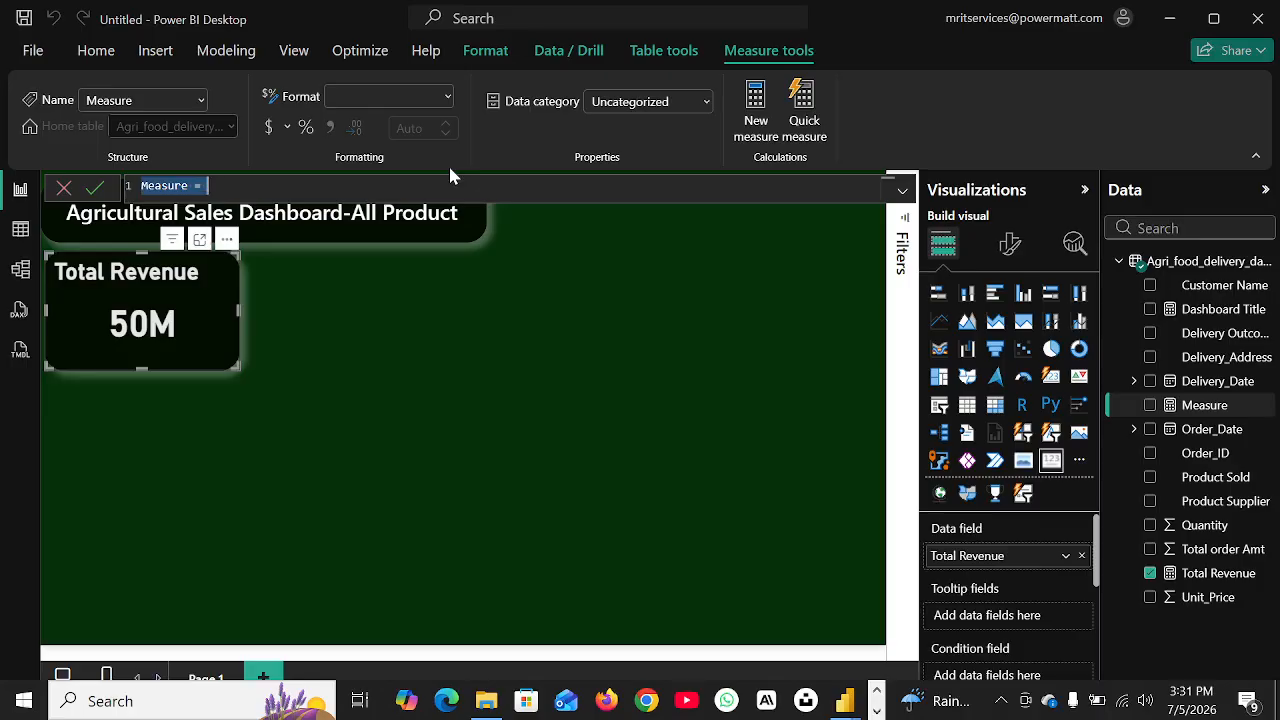
left_click(290, 187)
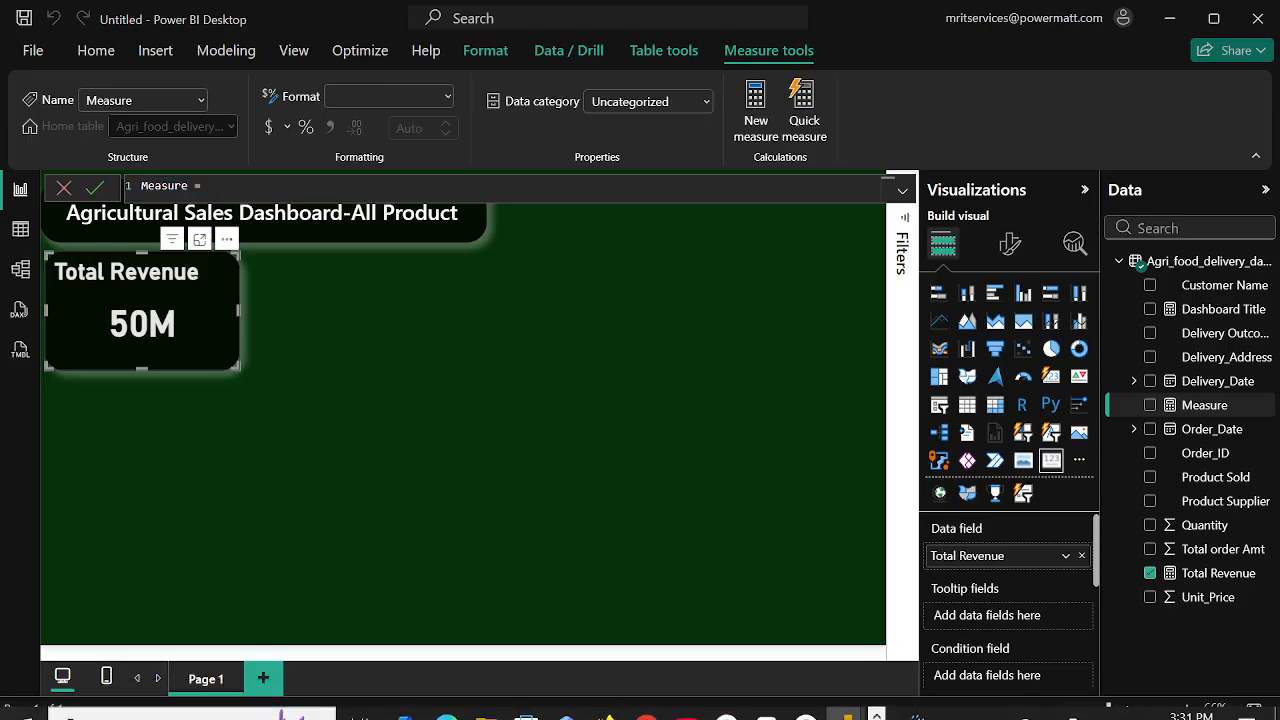
key("BackSpace")
key("BackSpace")
key("BackSpace")
key("BackSpace")
key("BackSpace")
key("BackSpace")
key("BackSpace")
key("BackSpace")
key("BackSpace")
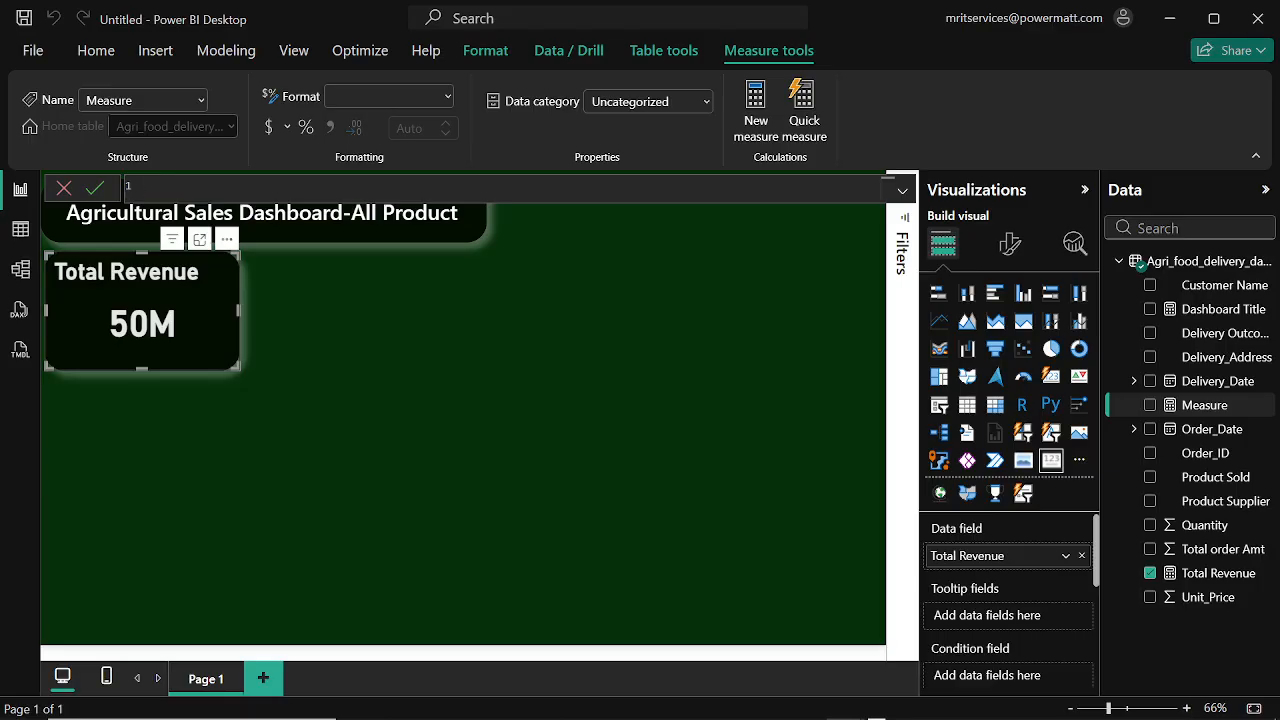
type("Total Quantity = SUM(Agri_food_delivery_datase[Quantity])")
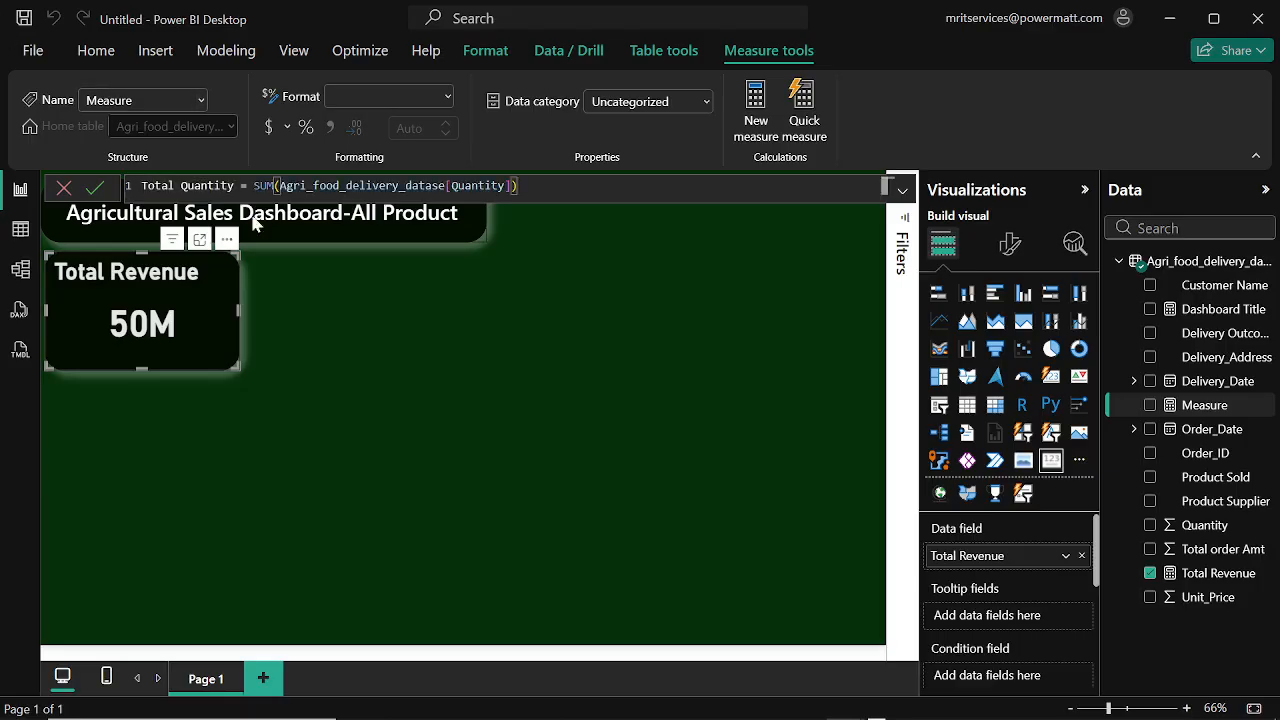
left_click(93, 192)
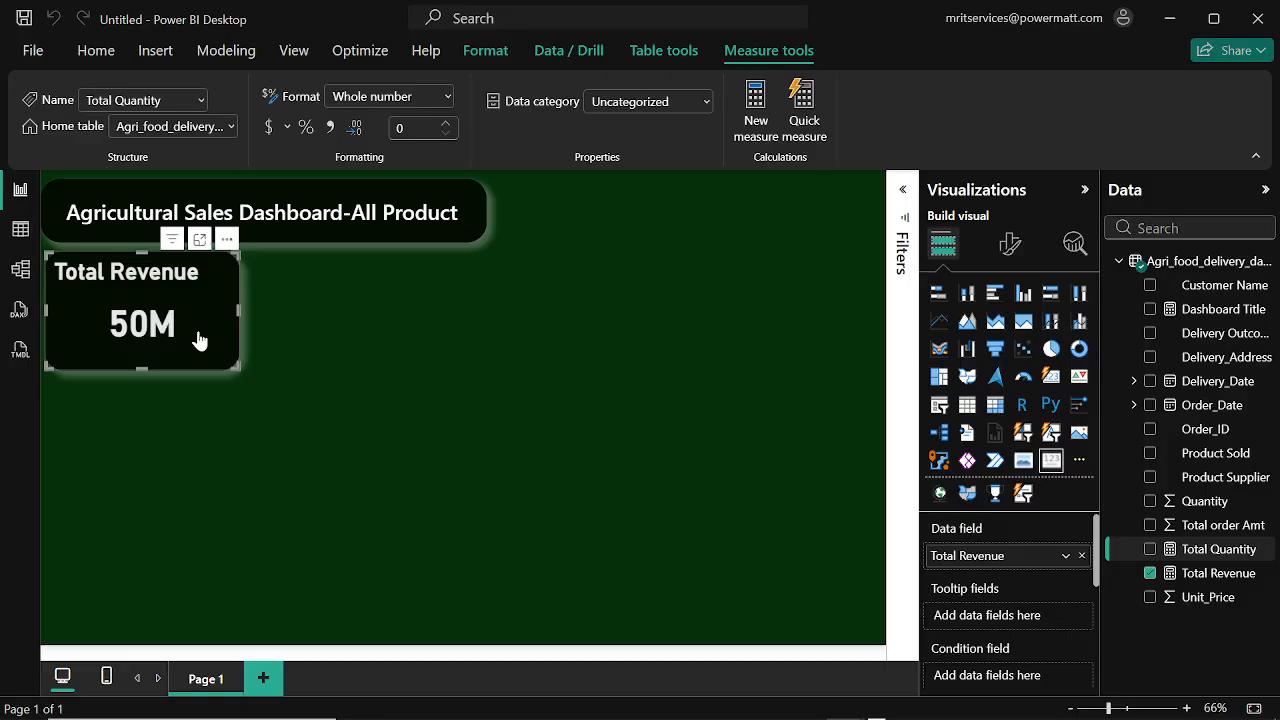
Step: Duplicate the Total Revenue card and place the copy directly below the original, aligned with it
left_click(96, 51)
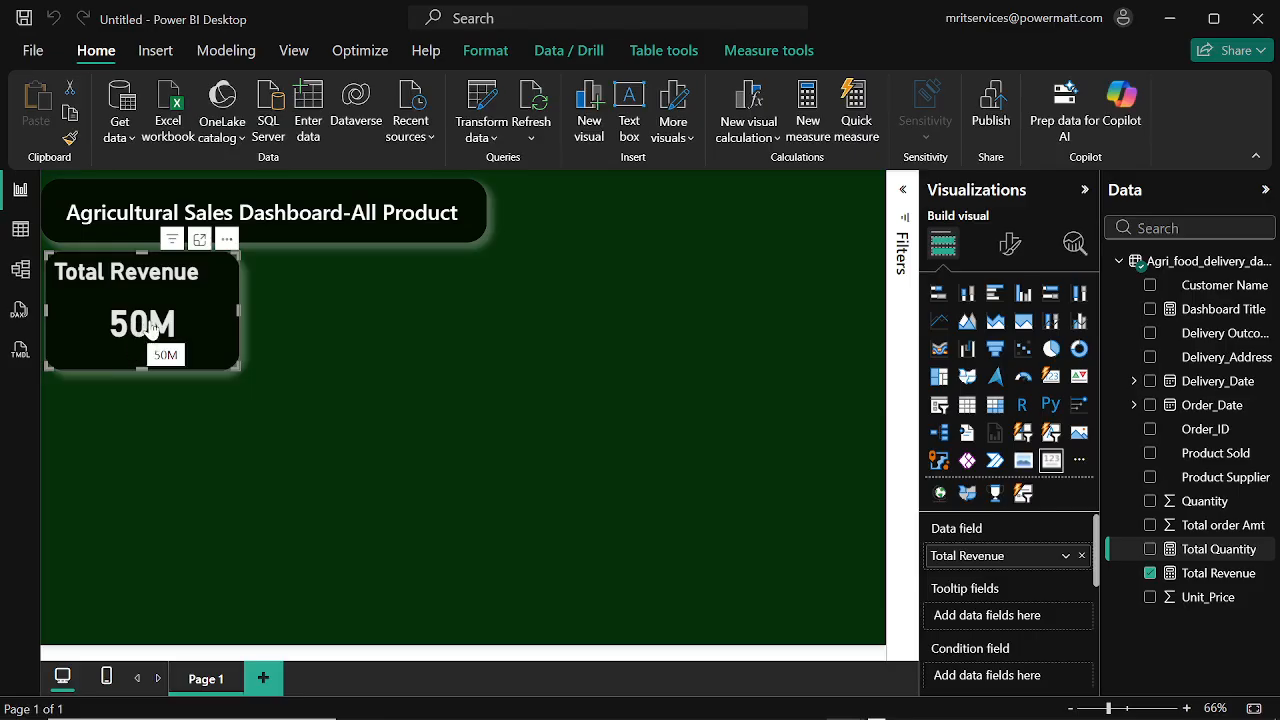
key("ctrl+c")
key("ctrl+v")
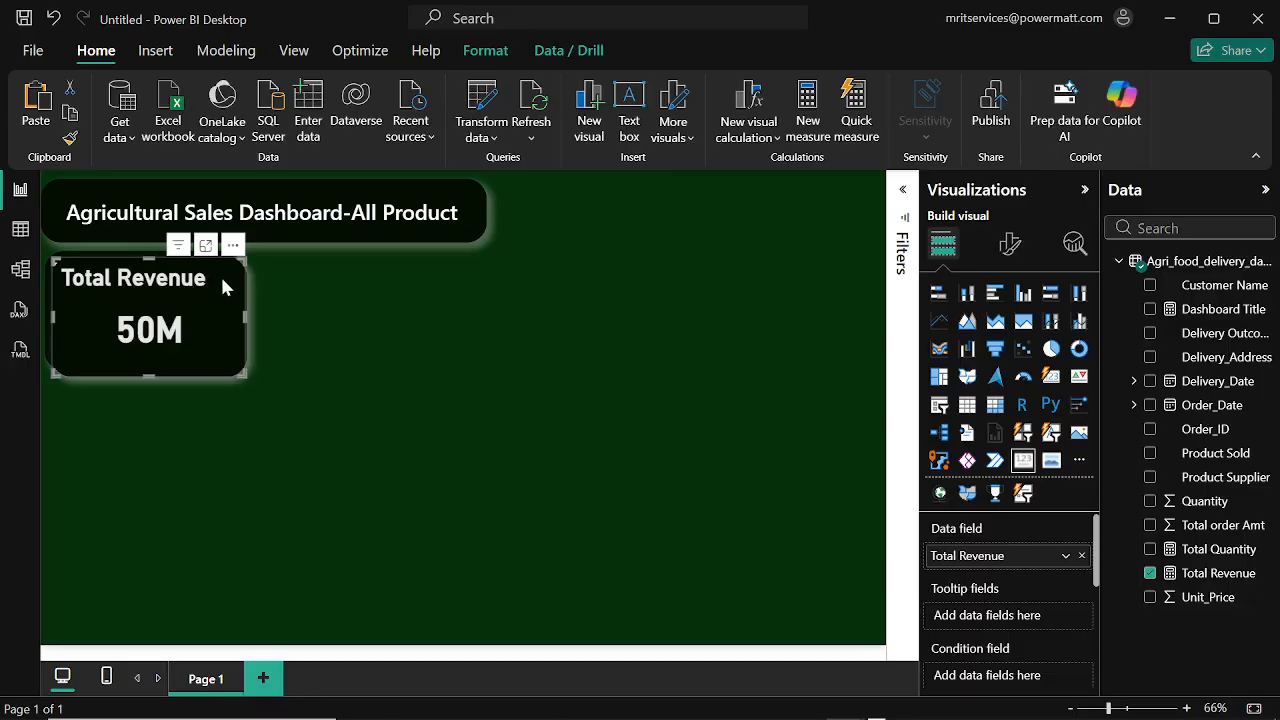
left_click_drag(227, 279, 221, 393)
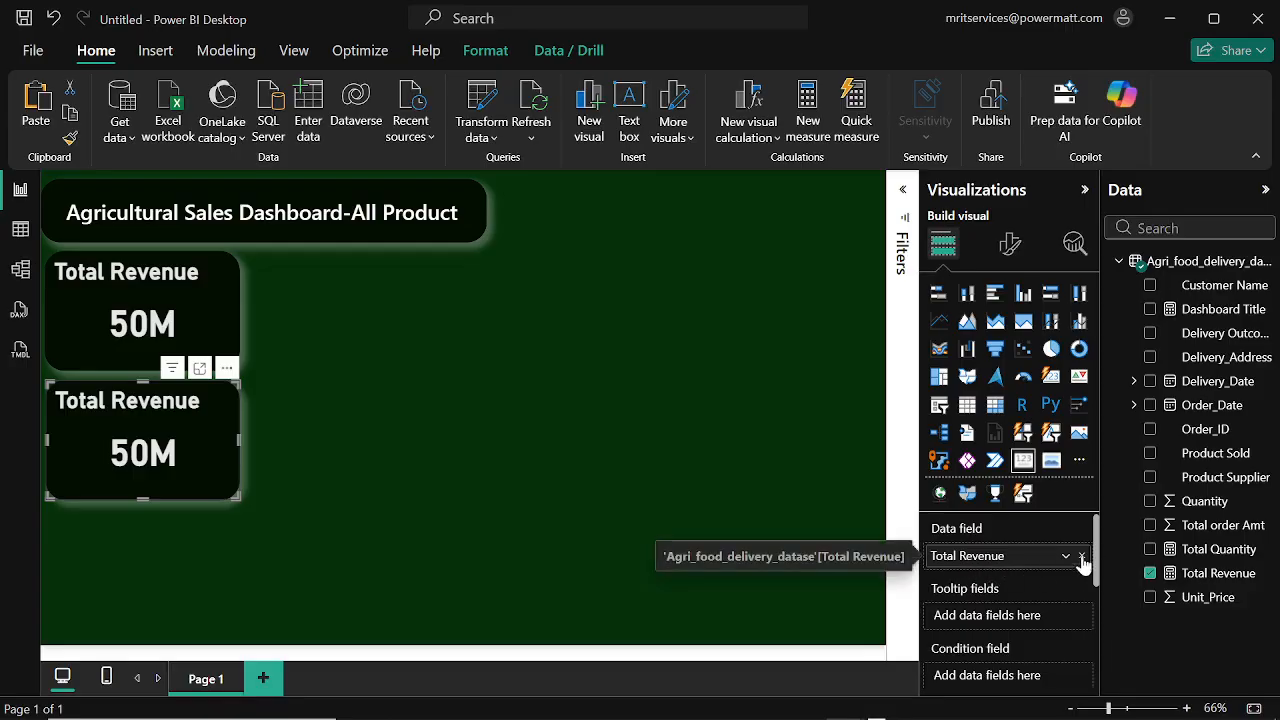
Step: Replace the copied card's Total Revenue data field with the Total Quantity measure
mouse_move(830, 715)
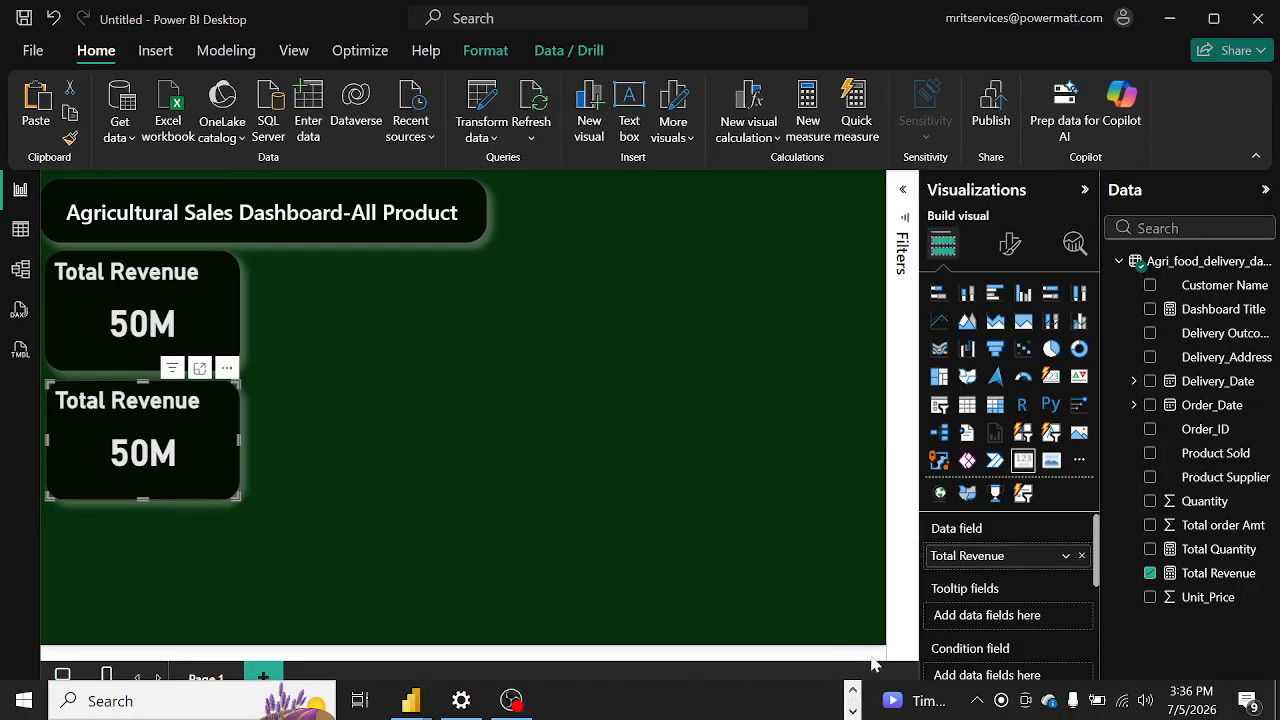
left_click(1082, 556)
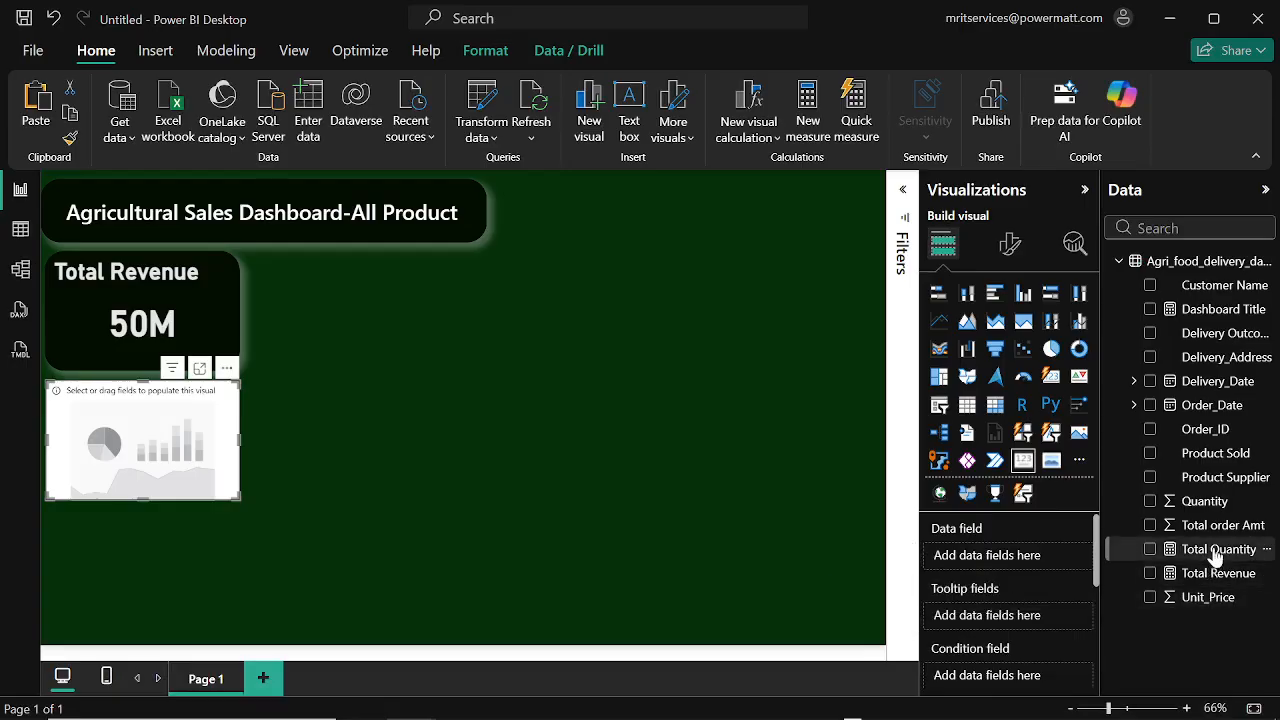
left_click_drag(1216, 556, 997, 555)
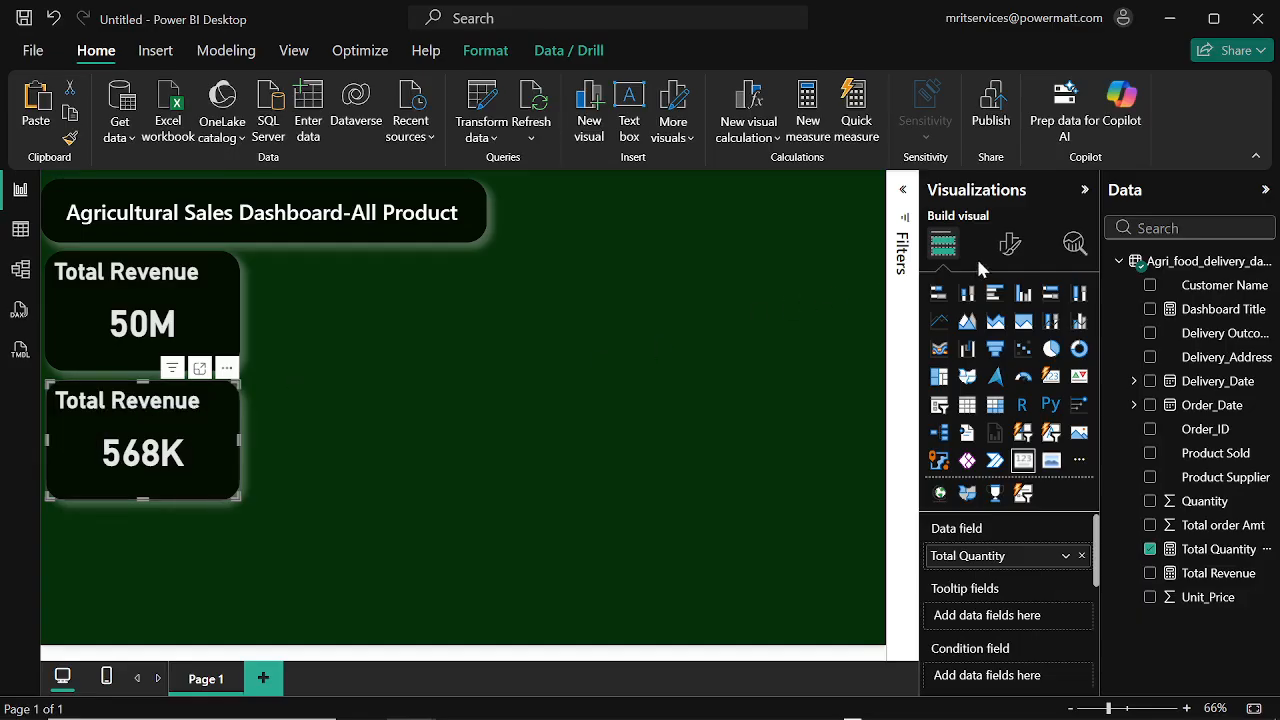
Step: Change the copied card's title text to "Total Quantity"
left_click(1008, 246)
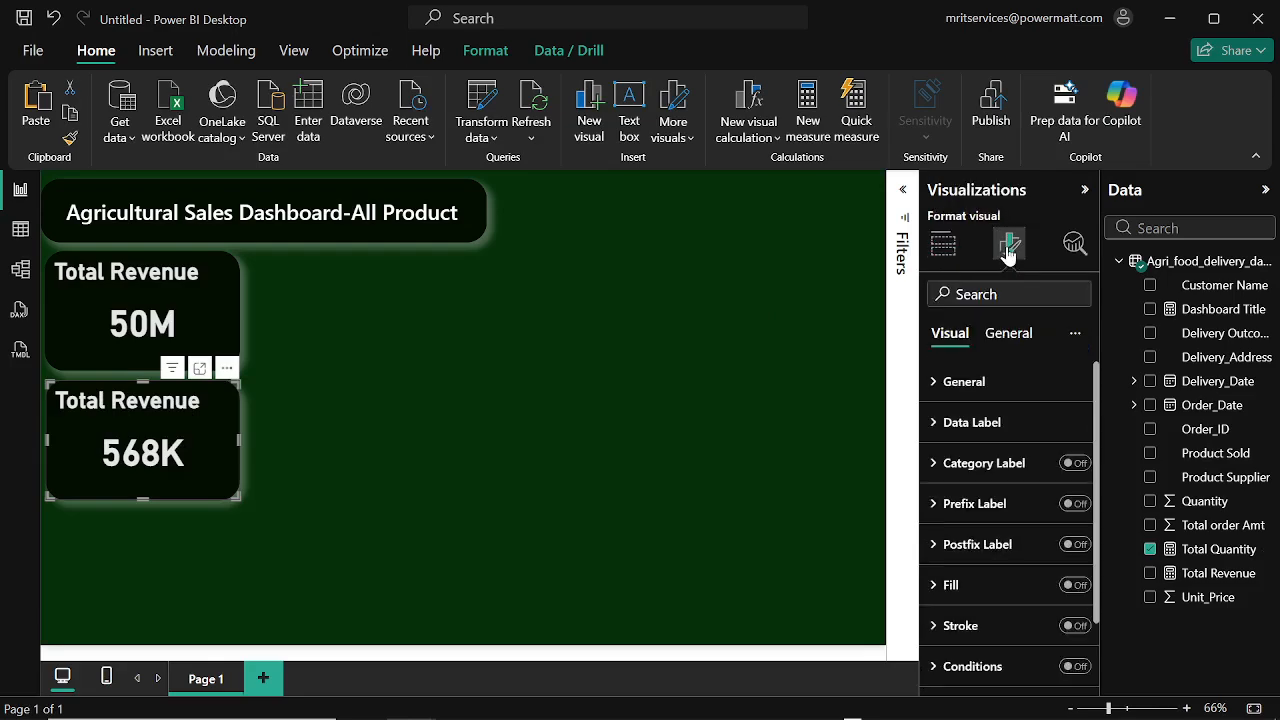
left_click(1012, 337)
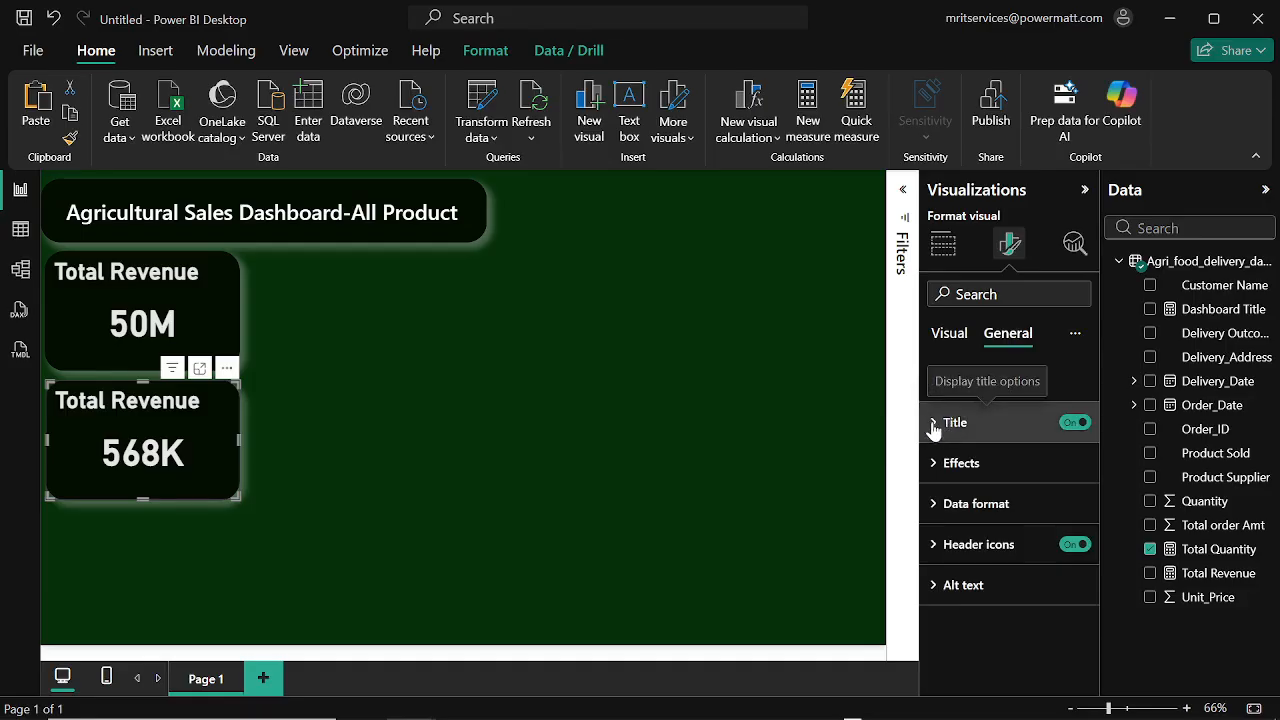
left_click(933, 424)
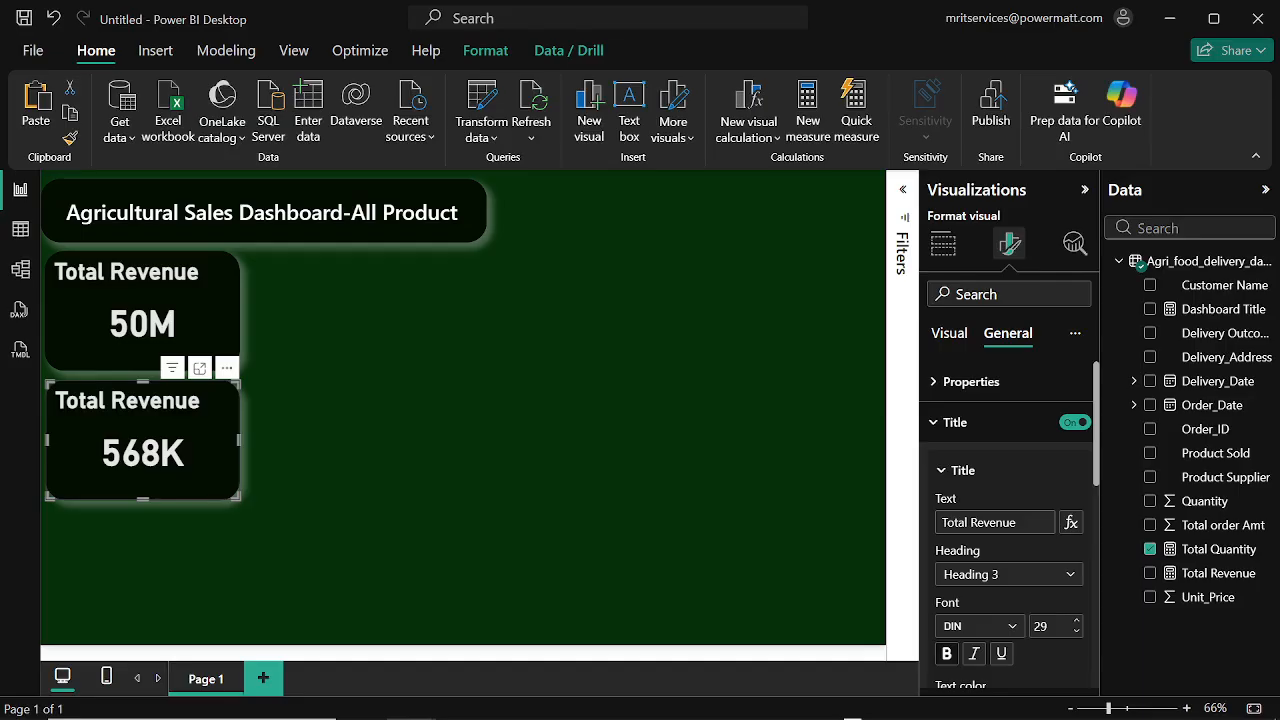
left_click(1020, 522)
key("BackSpace")
key("BackSpace")
key("BackSpace")
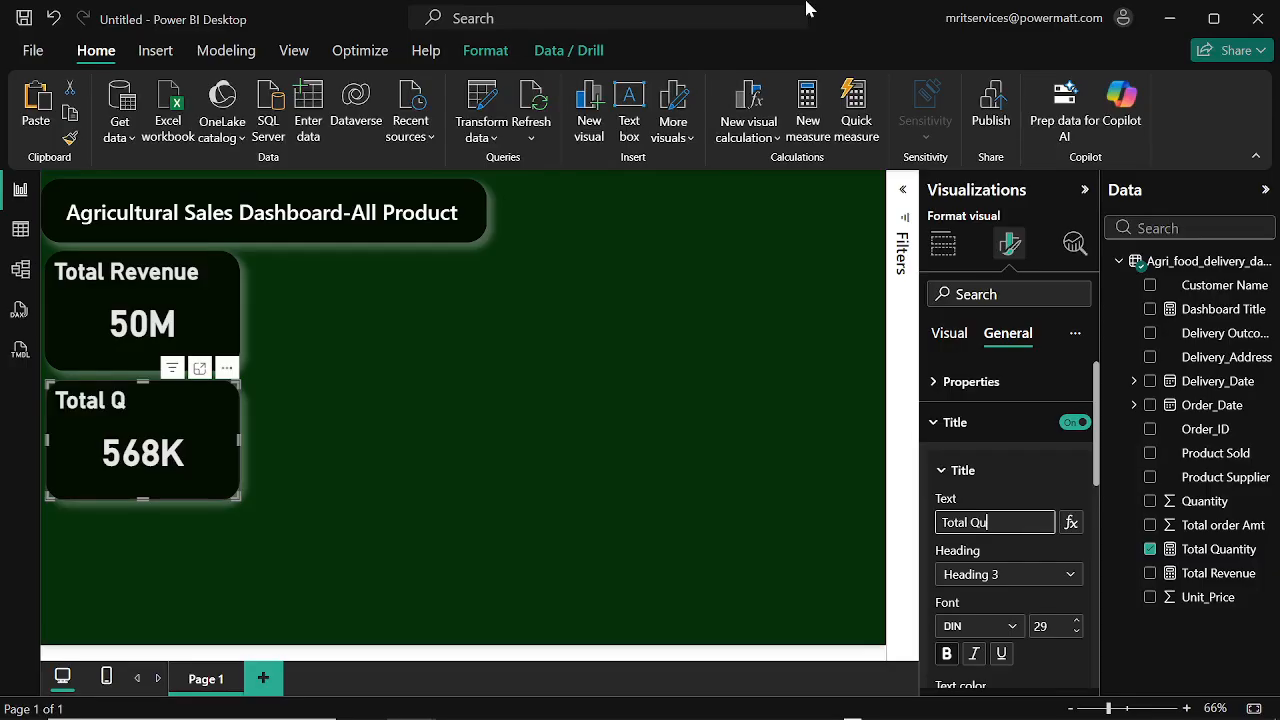
type("antity")
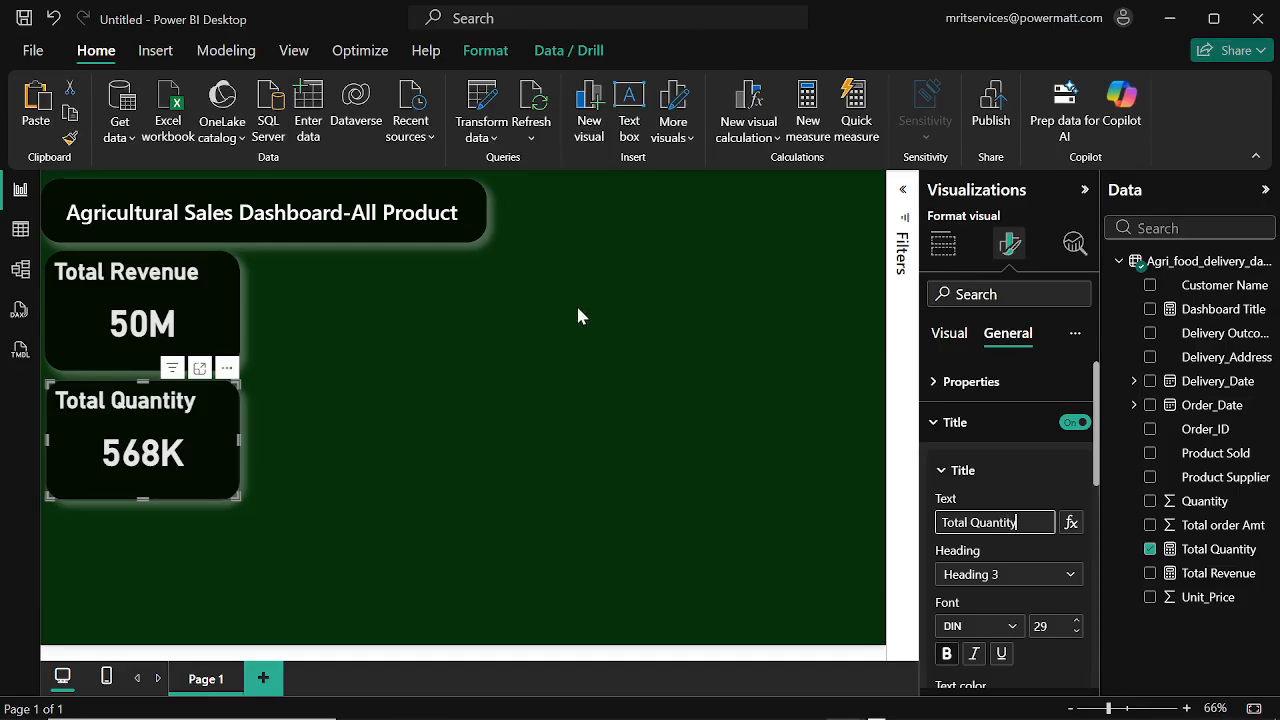
left_click(443, 389)
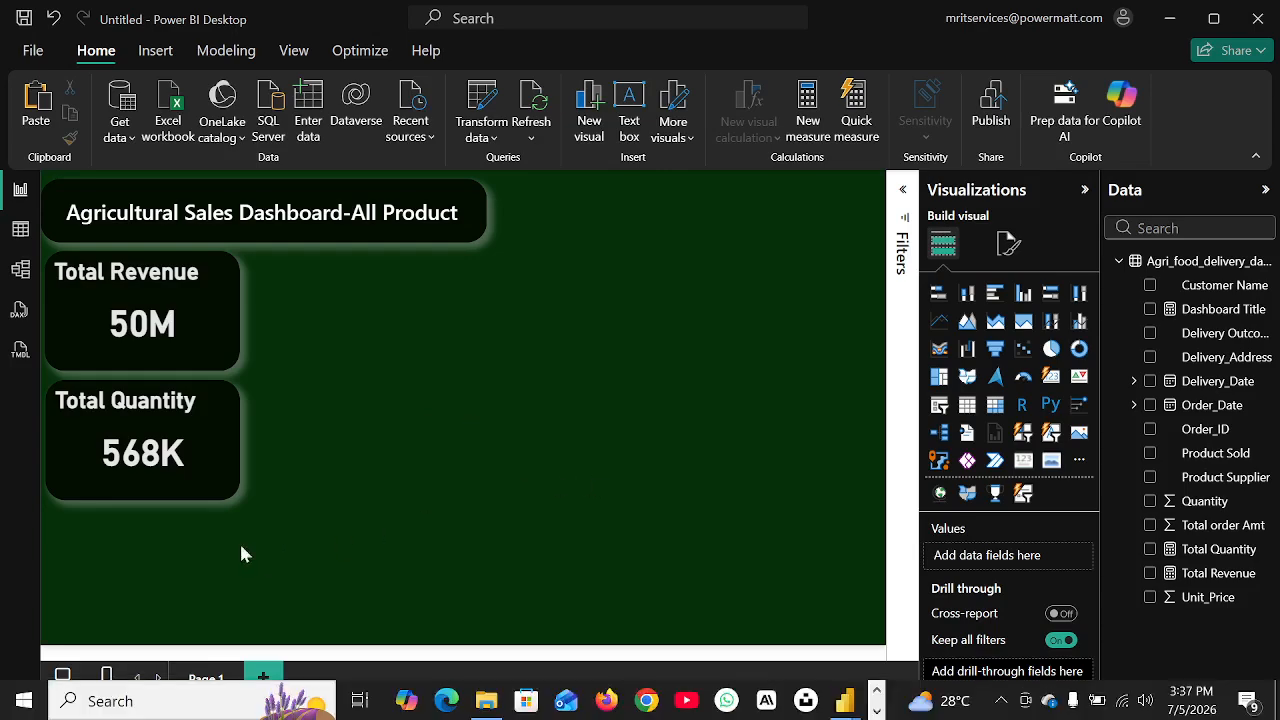
Step: Duplicate the Total Quantity card directly below the original and remove the data field from the copy
left_click(238, 458)
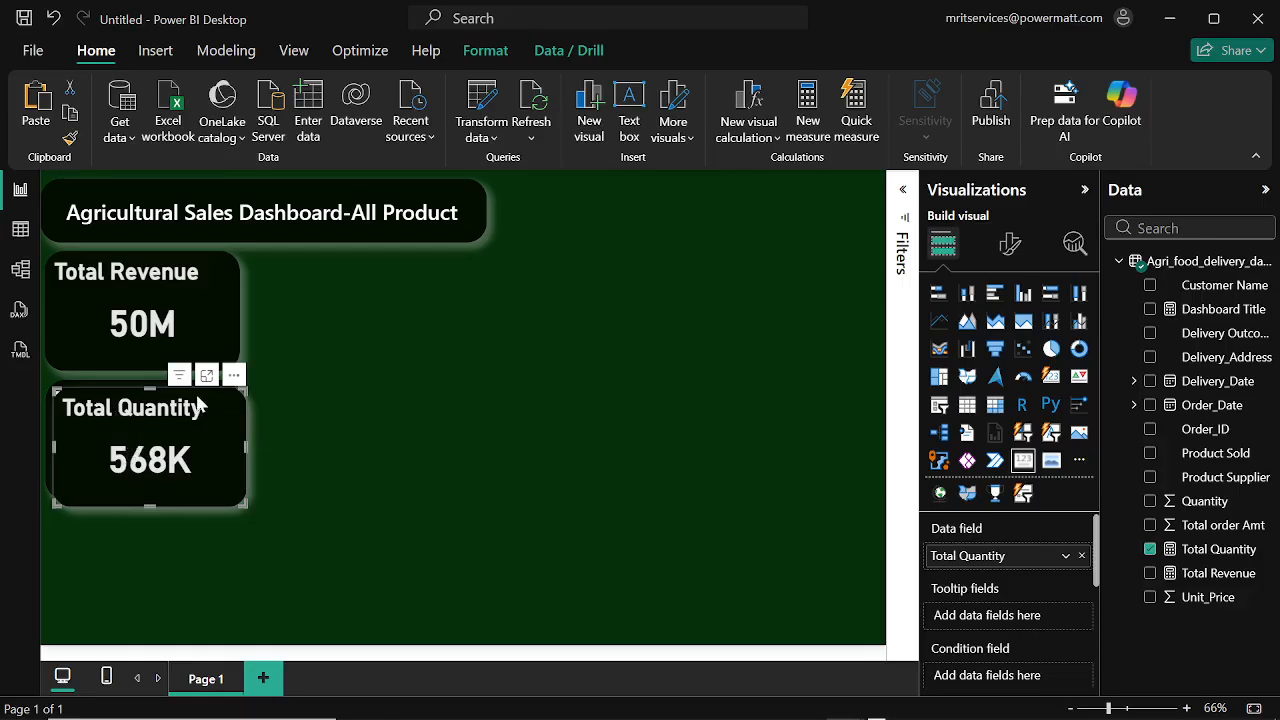
key("ctrl+c")
key("ctrl+v")
left_click_drag(238, 505, 210, 517)
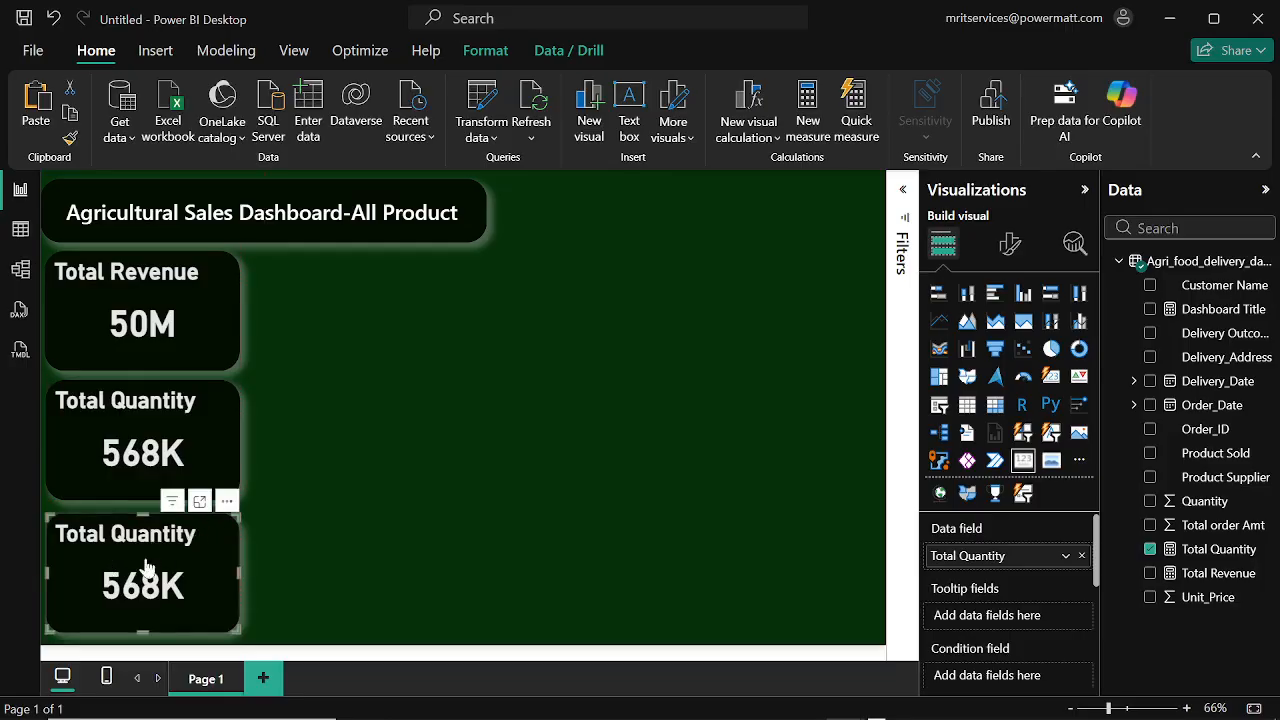
left_click(1081, 556)
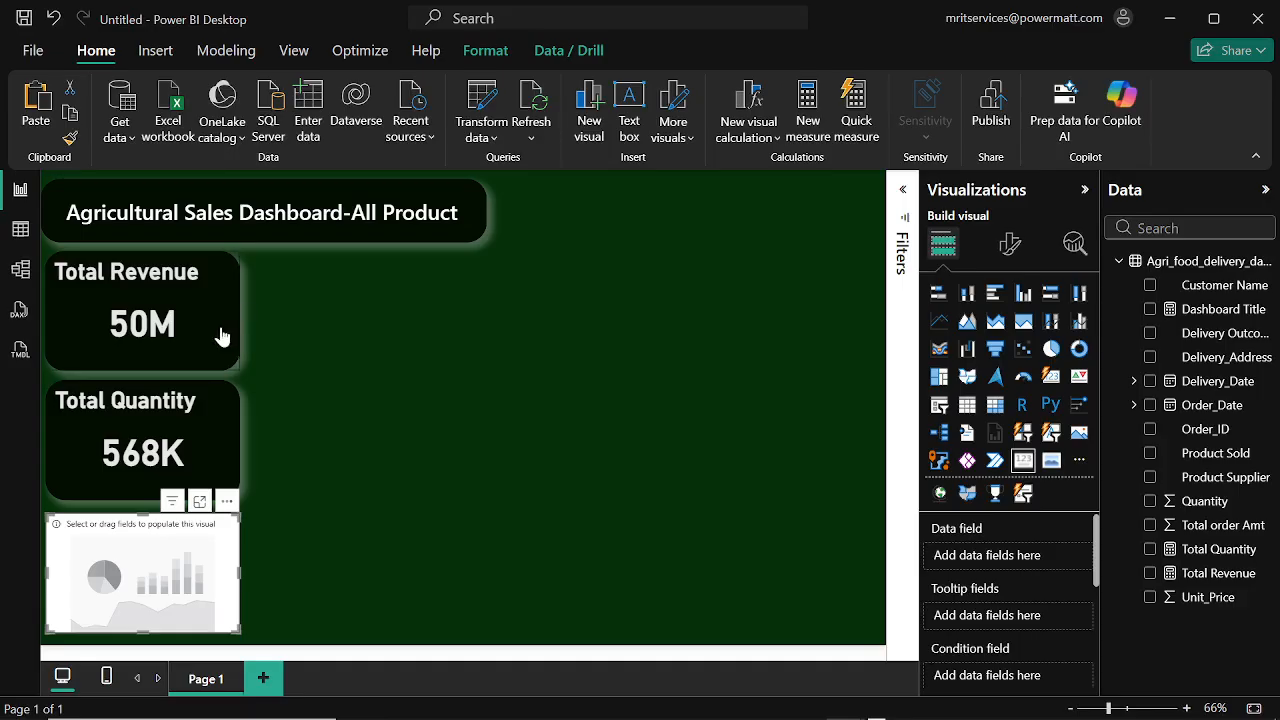
Step: Create the measure Total Order = COUNT(Agri_food_delivery_datase[Order_ID])
left_click(226, 55)
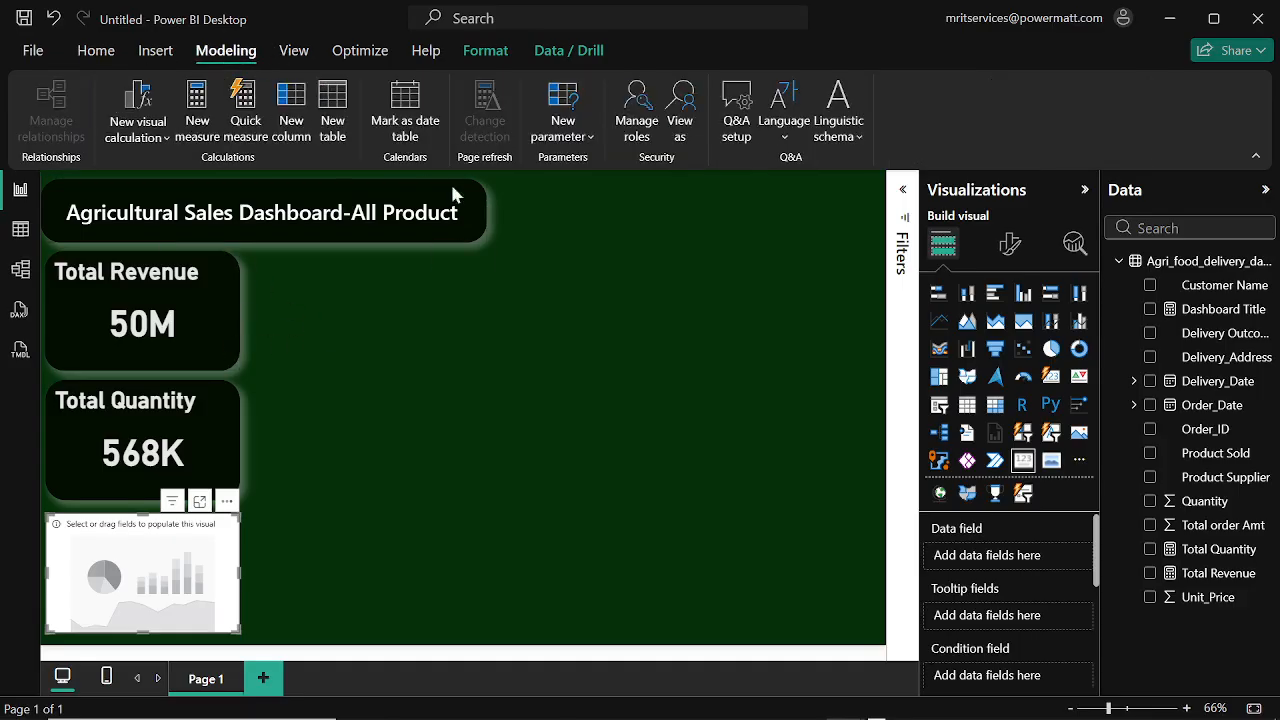
left_click(212, 135)
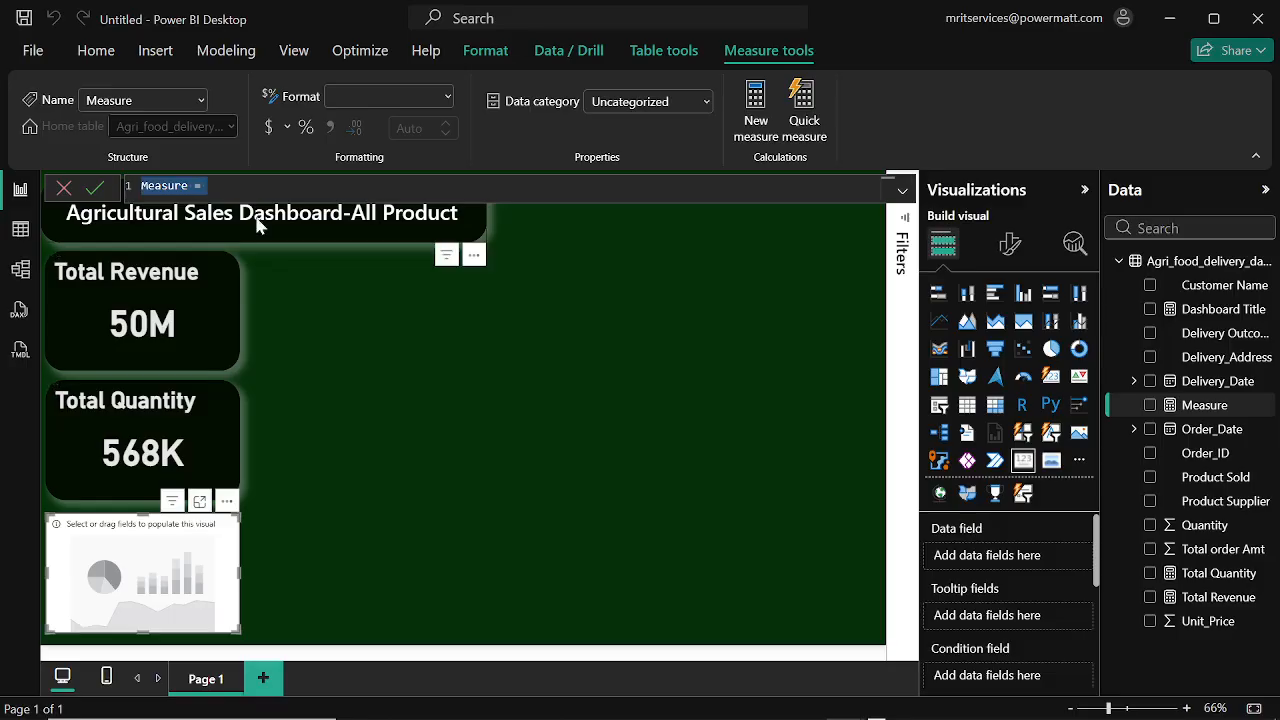
key("ctrl+v")
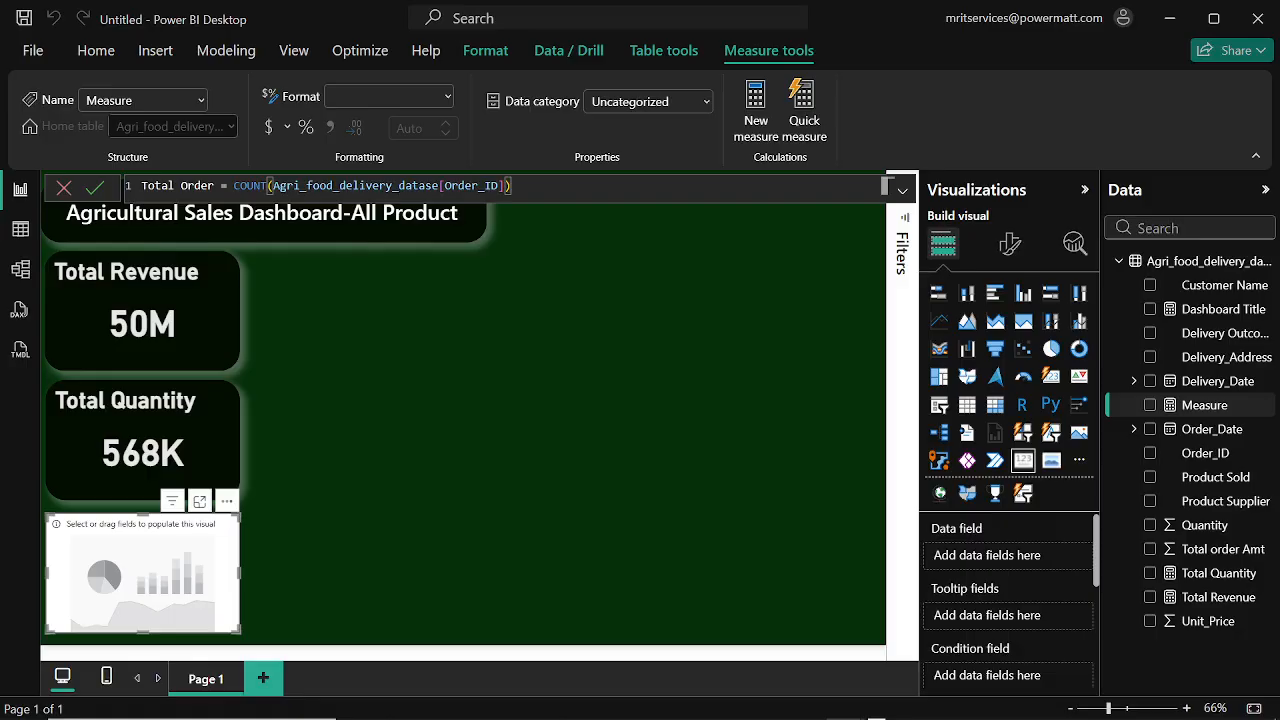
left_click(95, 186)
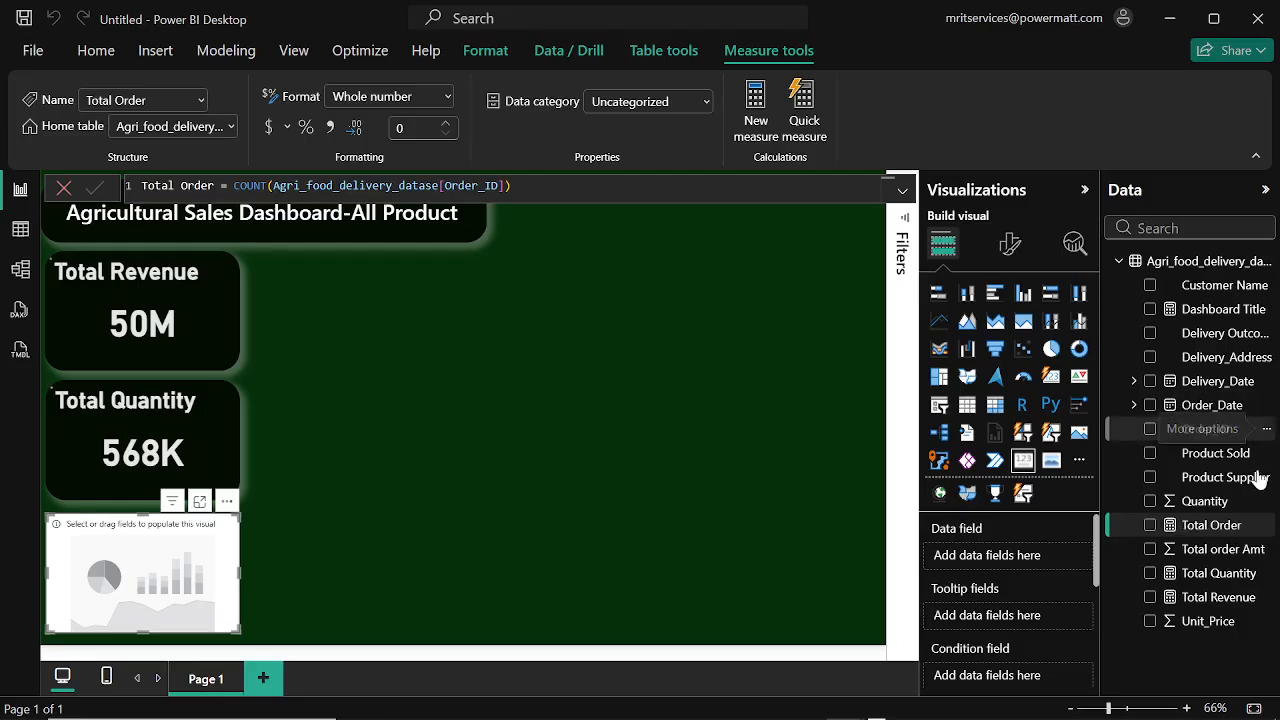
Step: Assign the Total Order measure to the empty copied card and change its title text to "Total Order"
left_click_drag(1238, 528, 1016, 550)
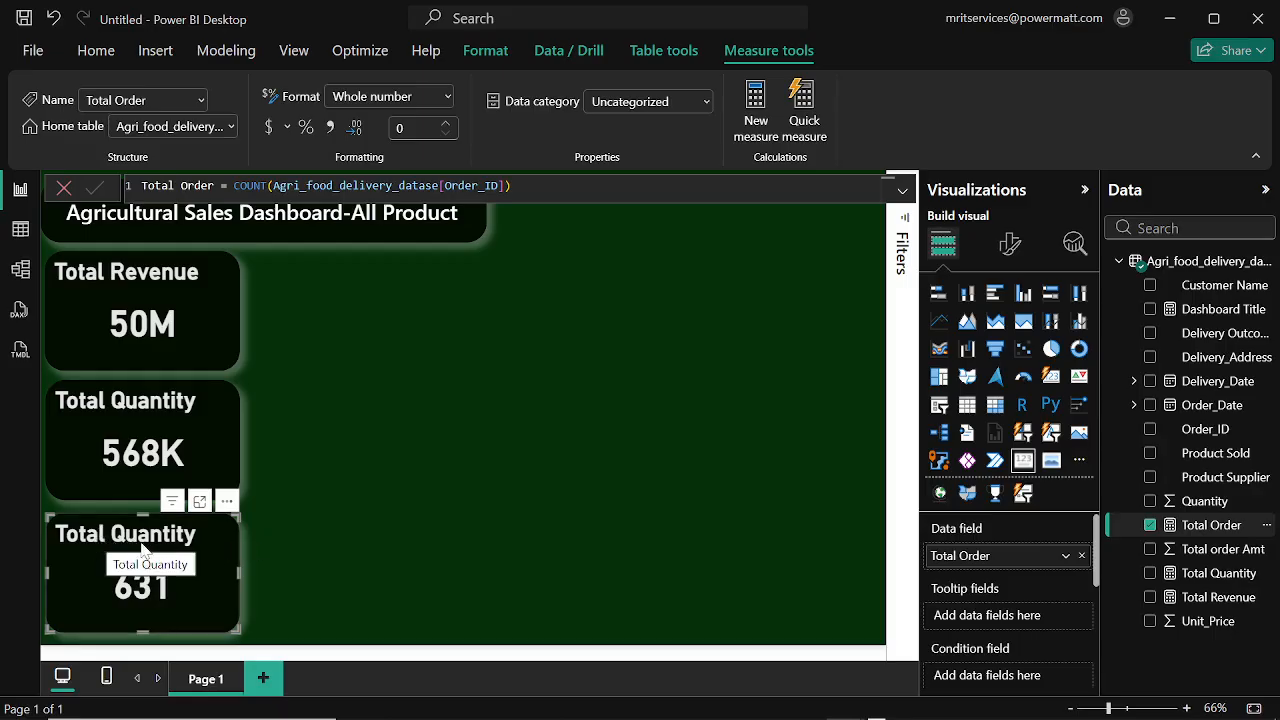
left_click(1012, 248)
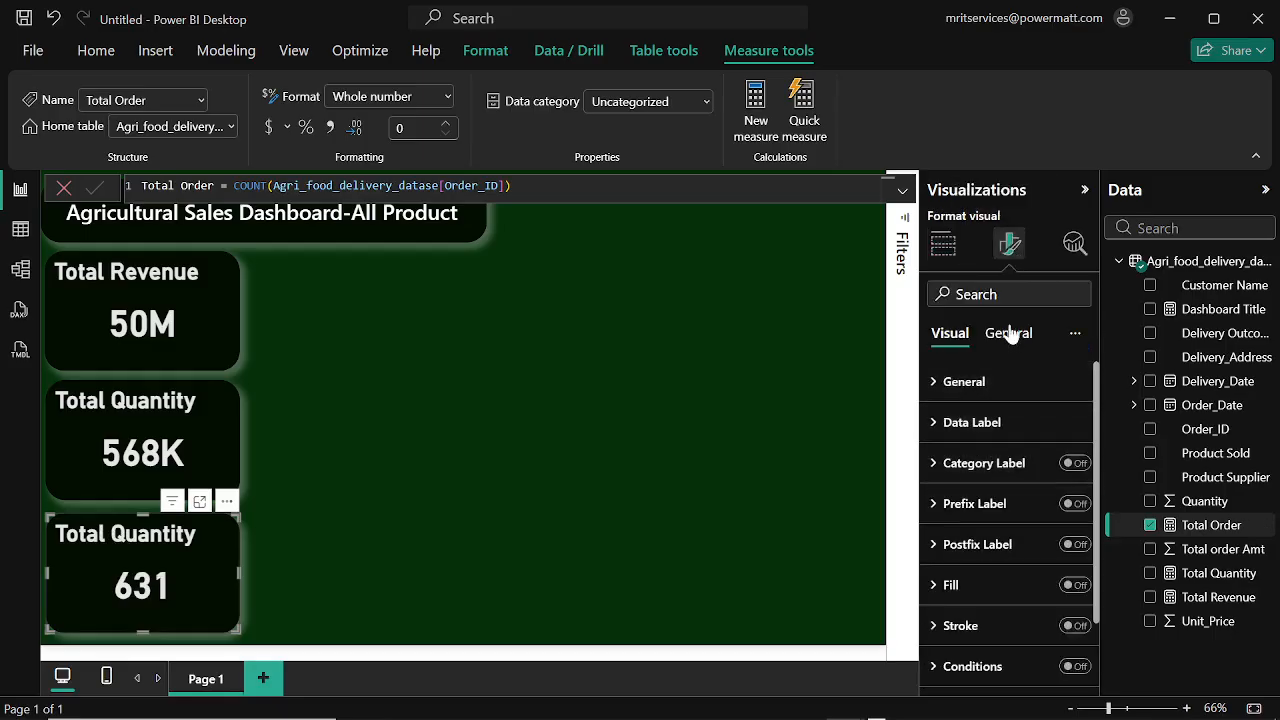
left_click(1008, 333)
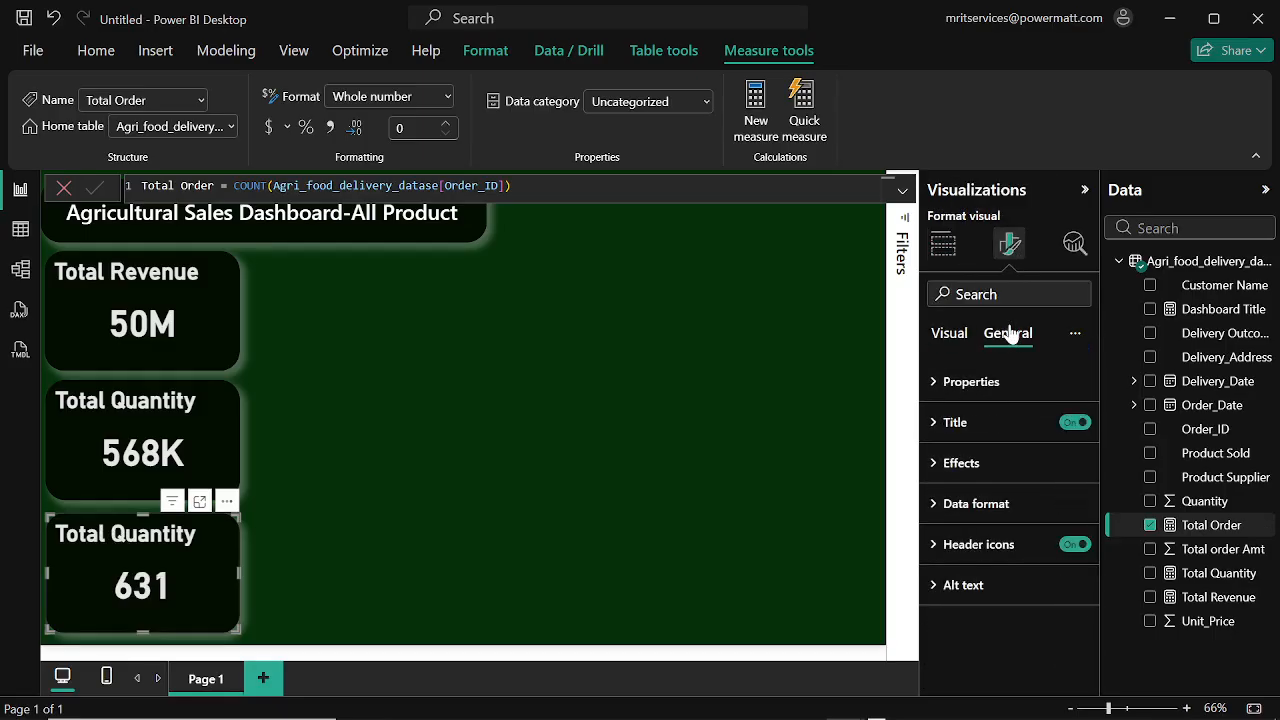
left_click(941, 424)
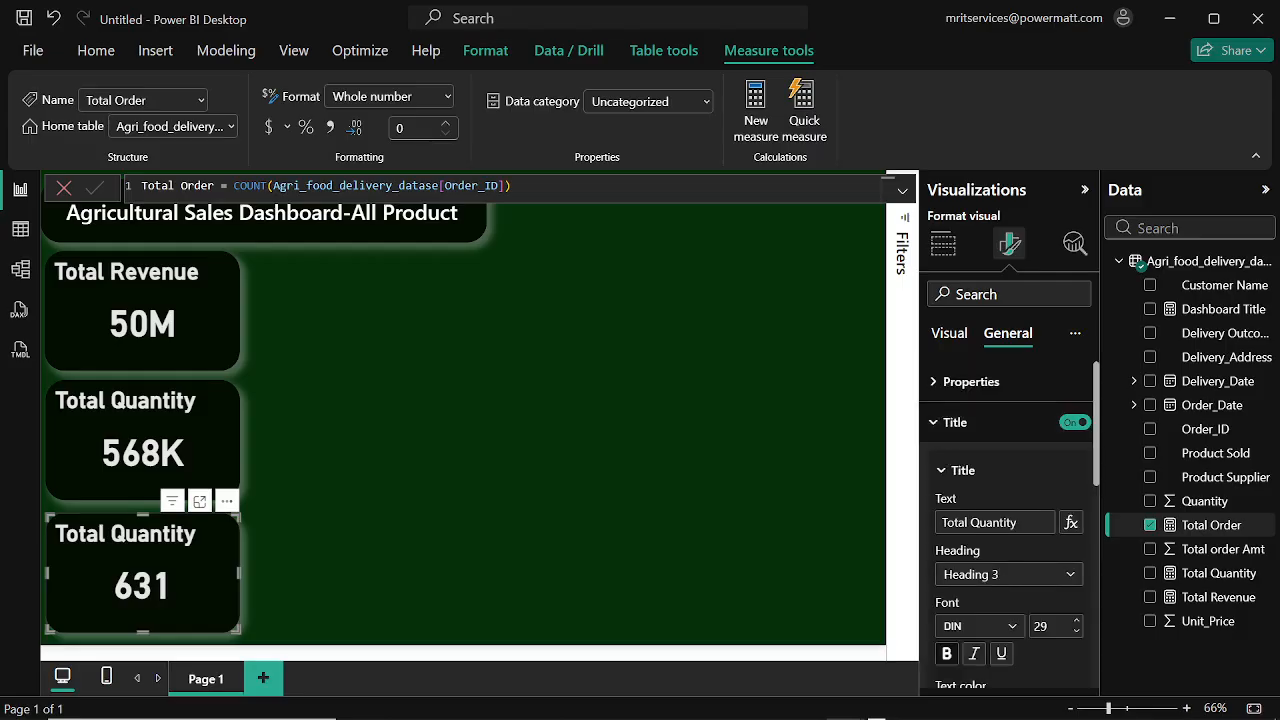
left_click(1018, 522)
key("BackSpace")
key("BackSpace")
key("BackSpace")
key("BackSpace")
key("BackSpace")
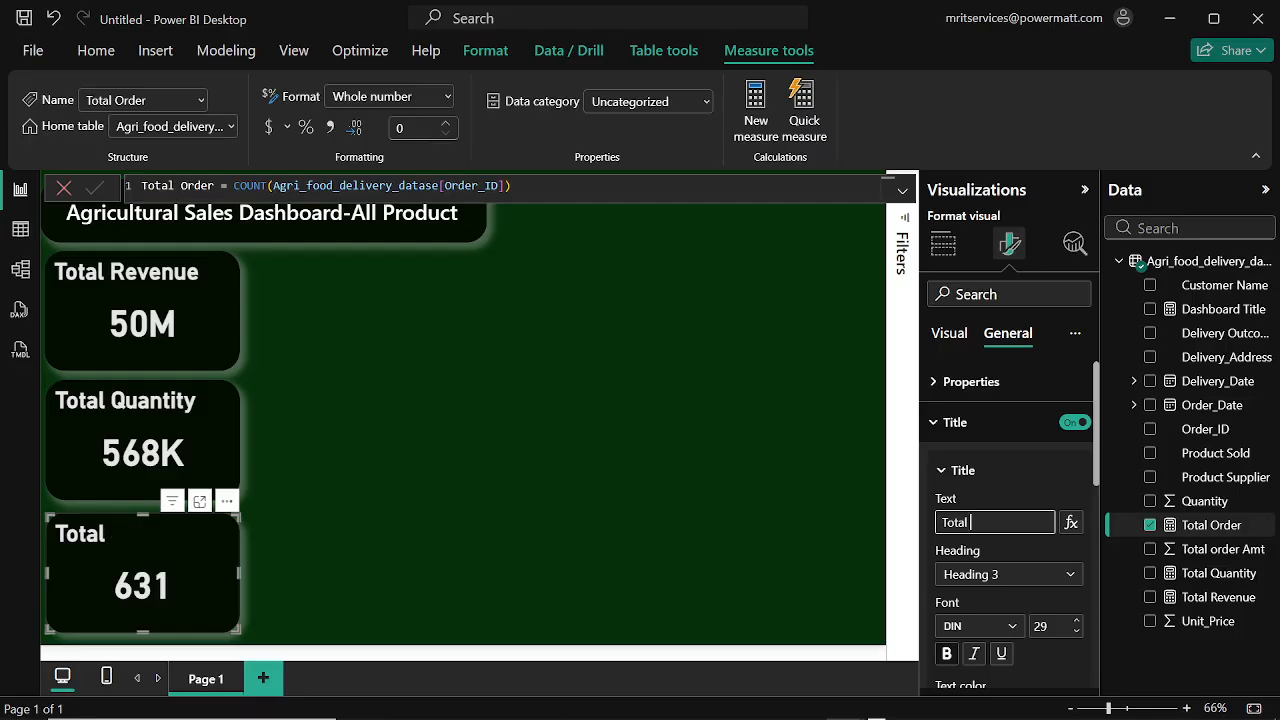
type("Order")
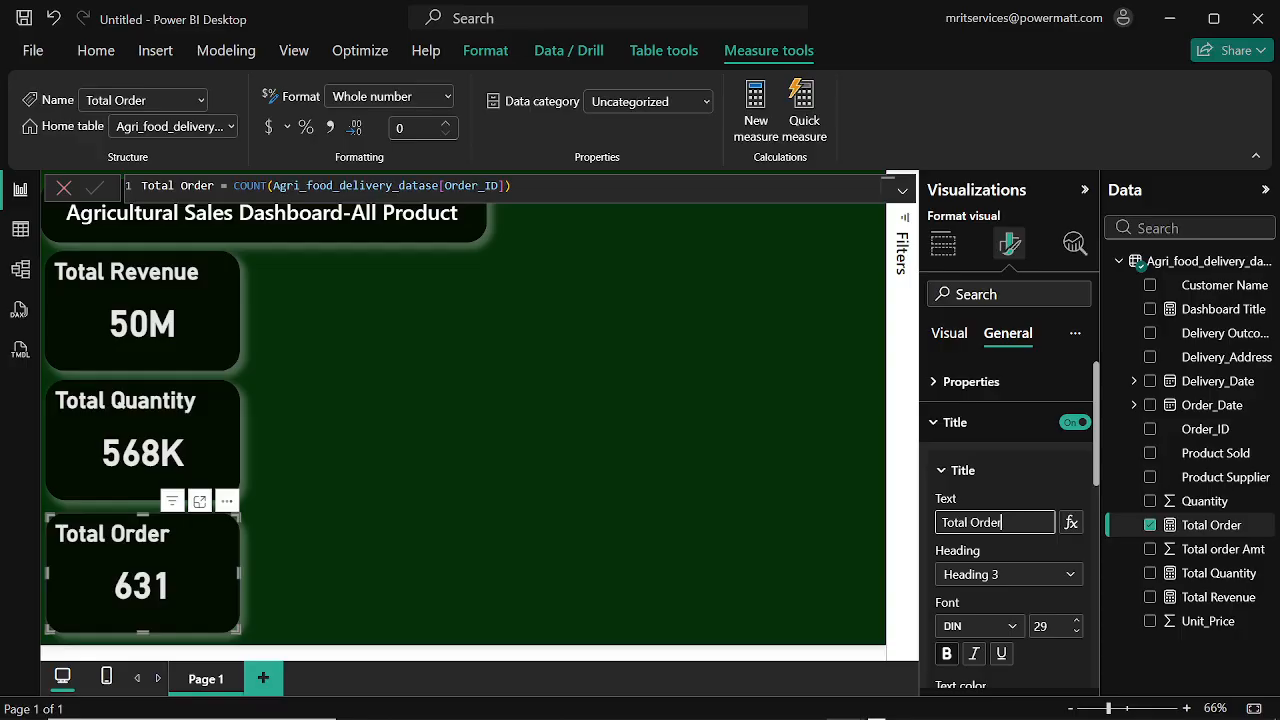
left_click(804, 509)
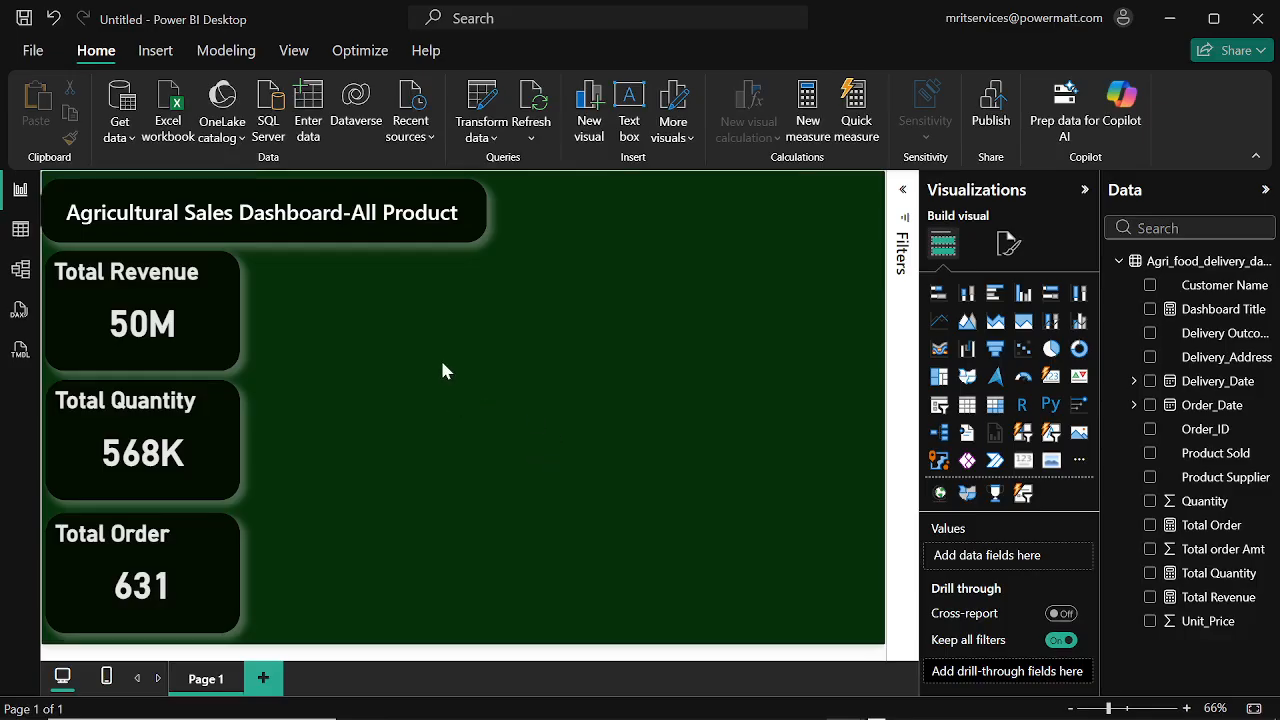
Step: Add a clustered bar chart beside the Total Revenue card, with Product Sold on the Y-axis and Total Revenue on the X-axis
left_click(998, 297)
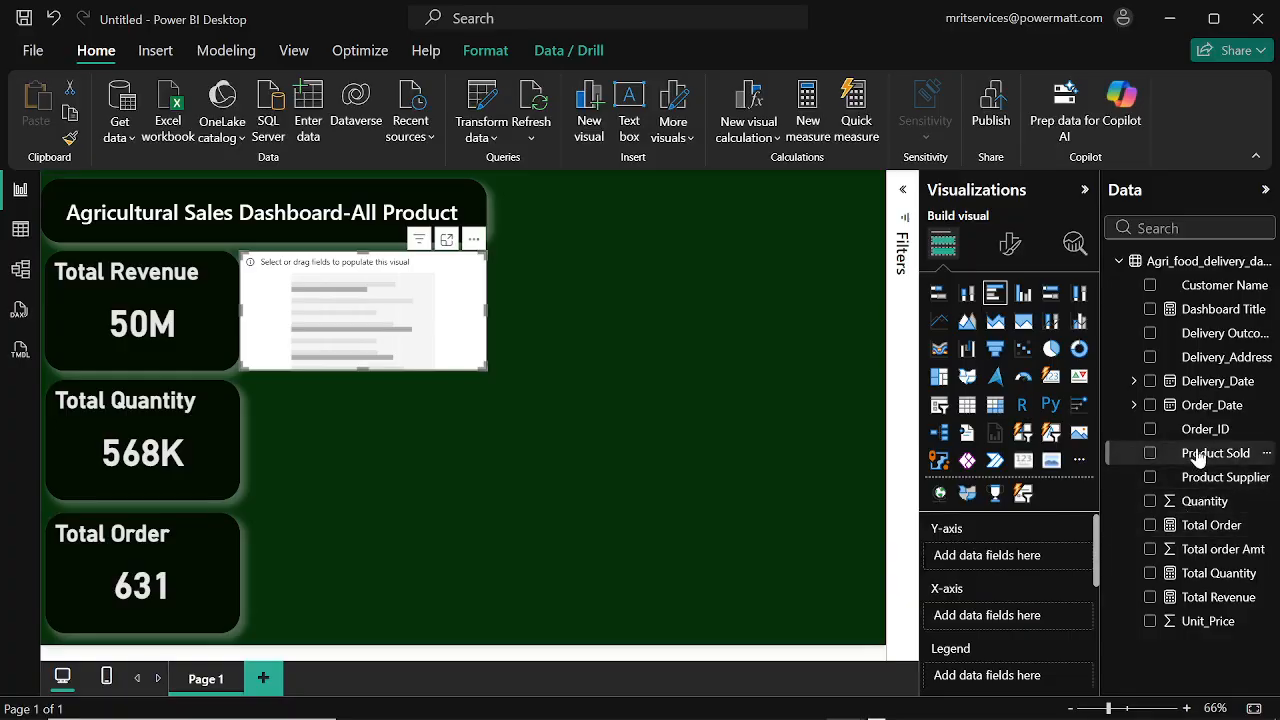
left_click_drag(1195, 454, 988, 560)
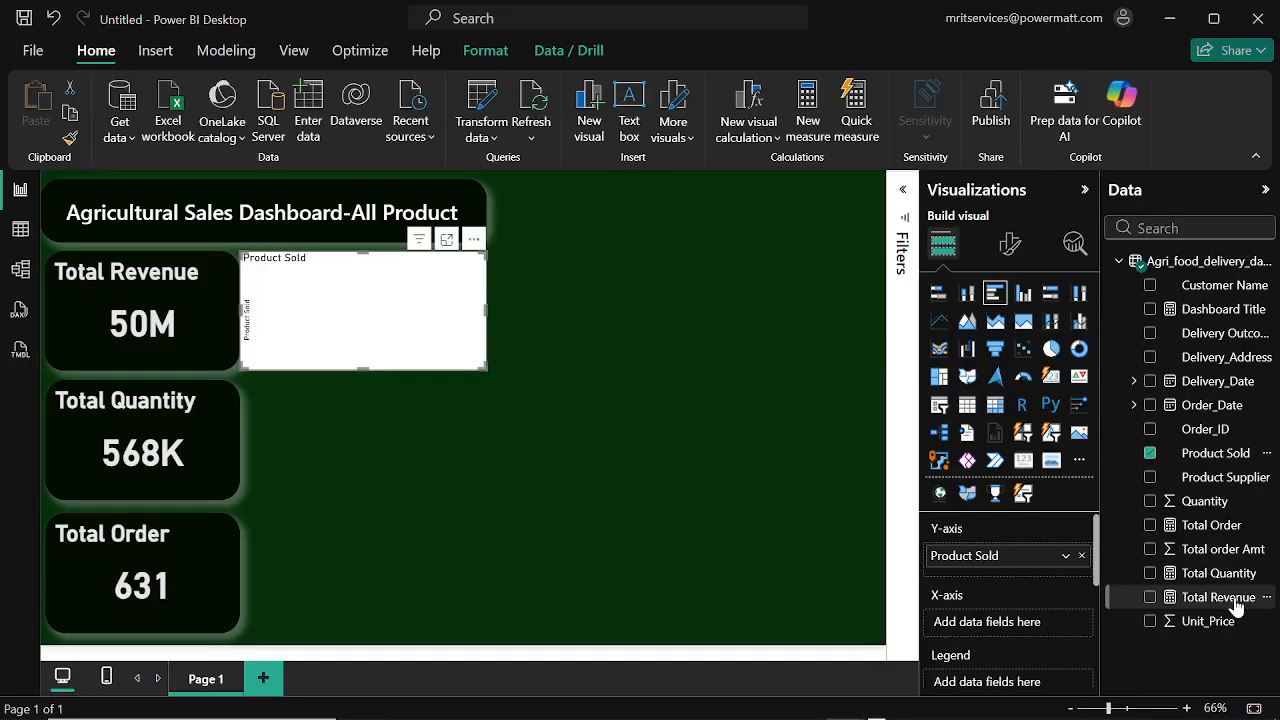
left_click_drag(1237, 606, 1000, 622)
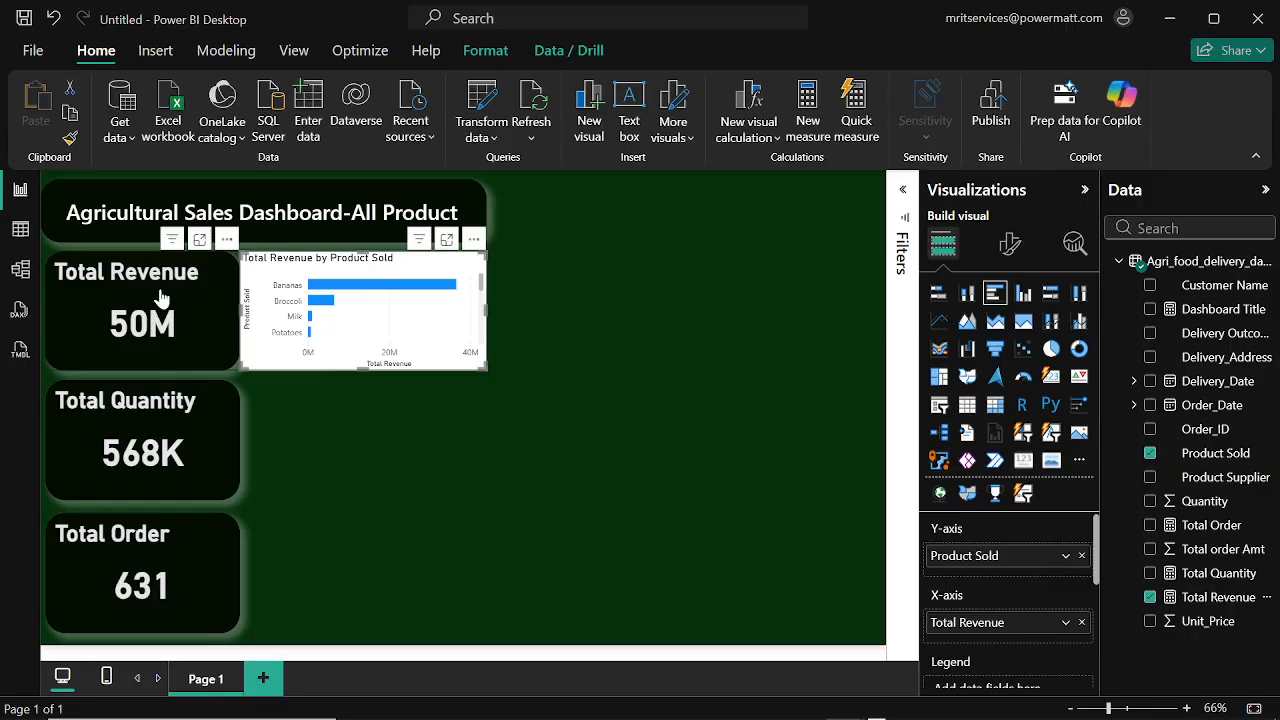
Step: Try to copy the Total Revenue card's formatting onto the bar chart with Format Painter
left_click(200, 314)
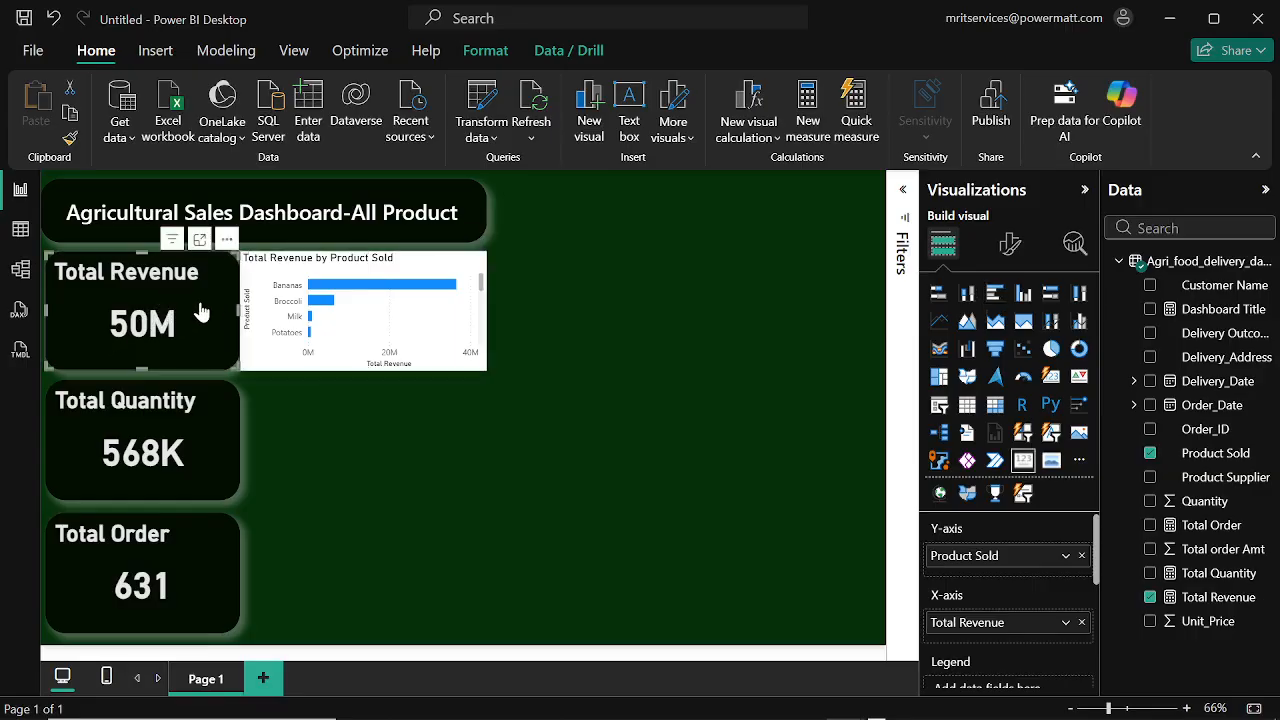
left_click(70, 138)
left_click(373, 318)
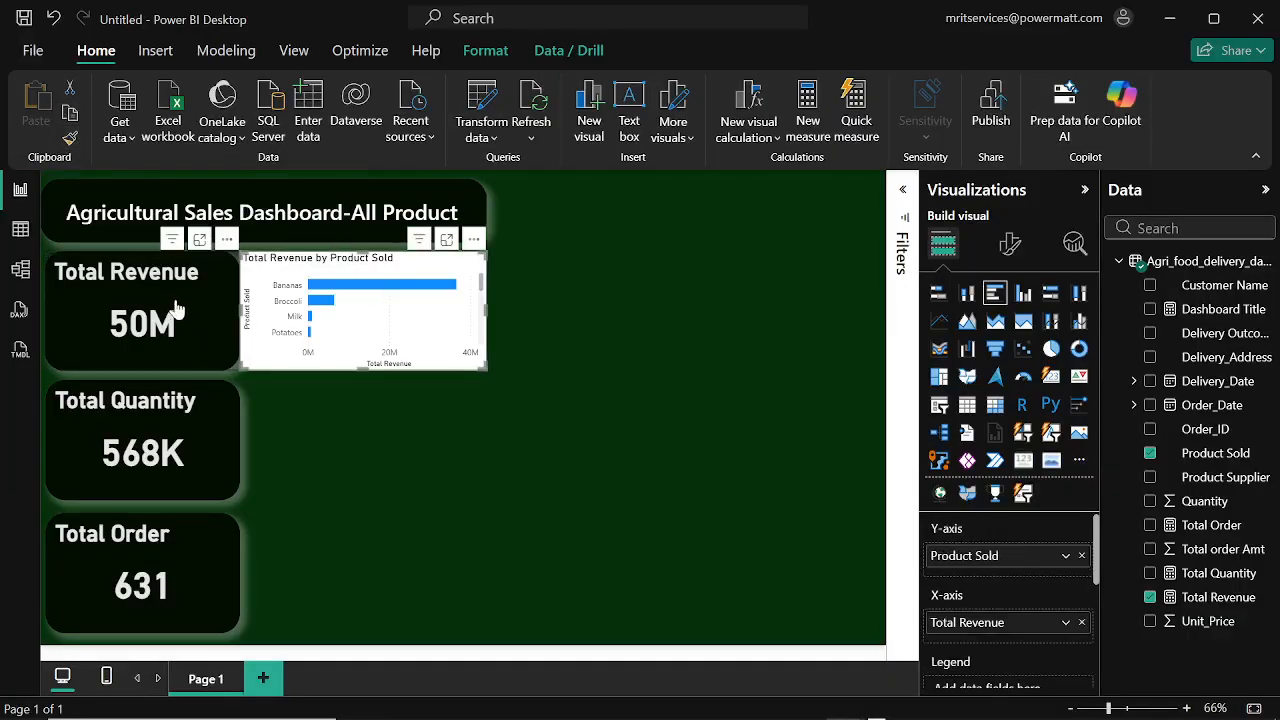
Step: Copy the dashboard title card's formatting onto the Total Revenue by Product Sold bar chart with Format Painter
left_click(273, 204)
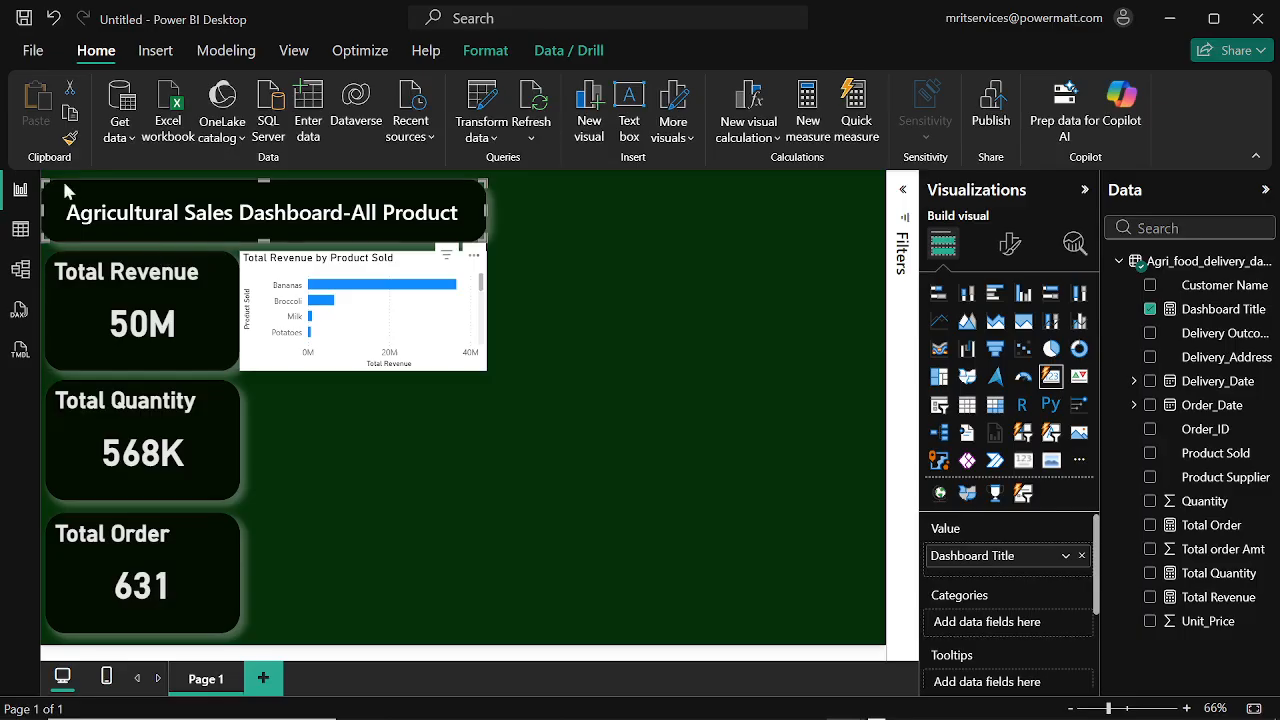
left_click(64, 142)
left_click(68, 140)
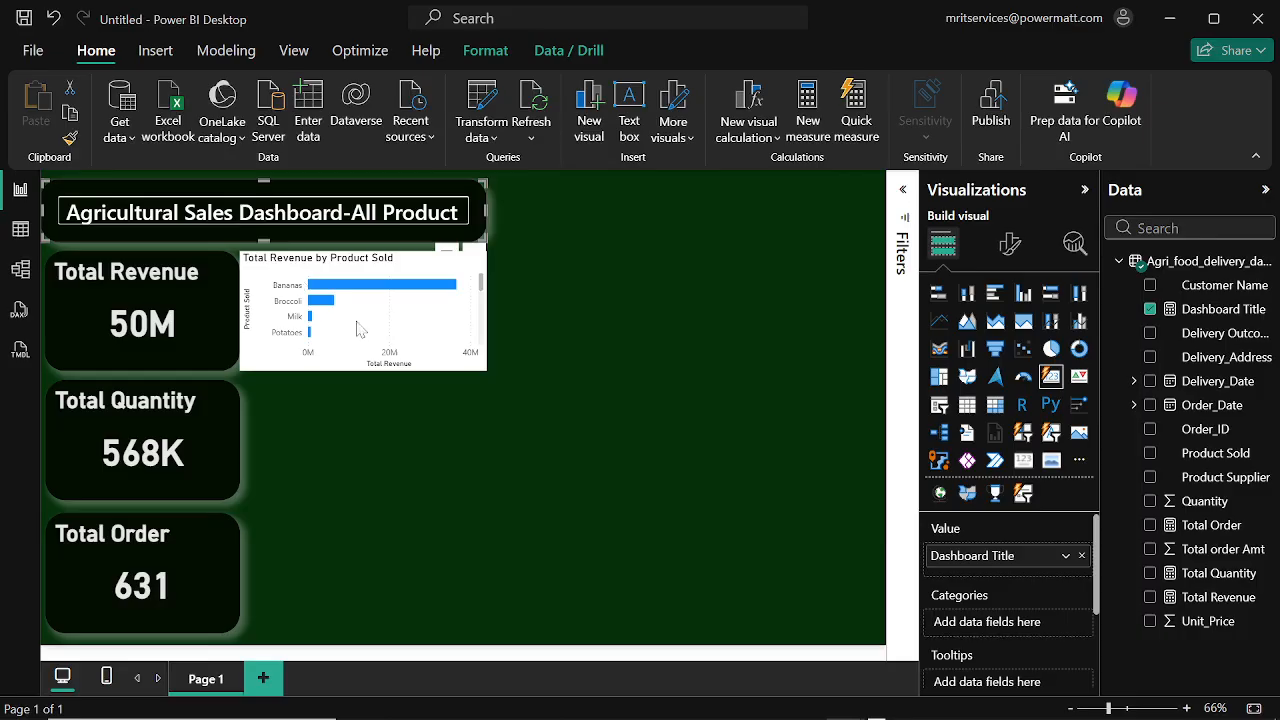
left_click(214, 222)
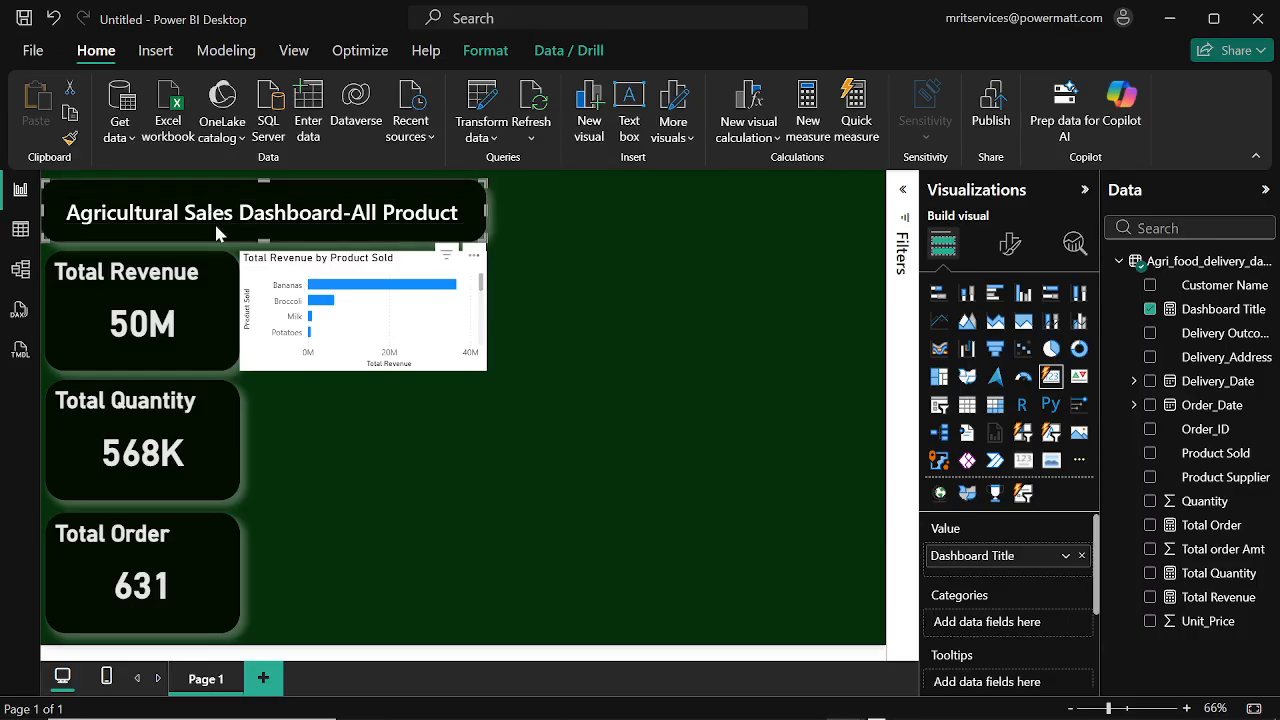
left_click(70, 138)
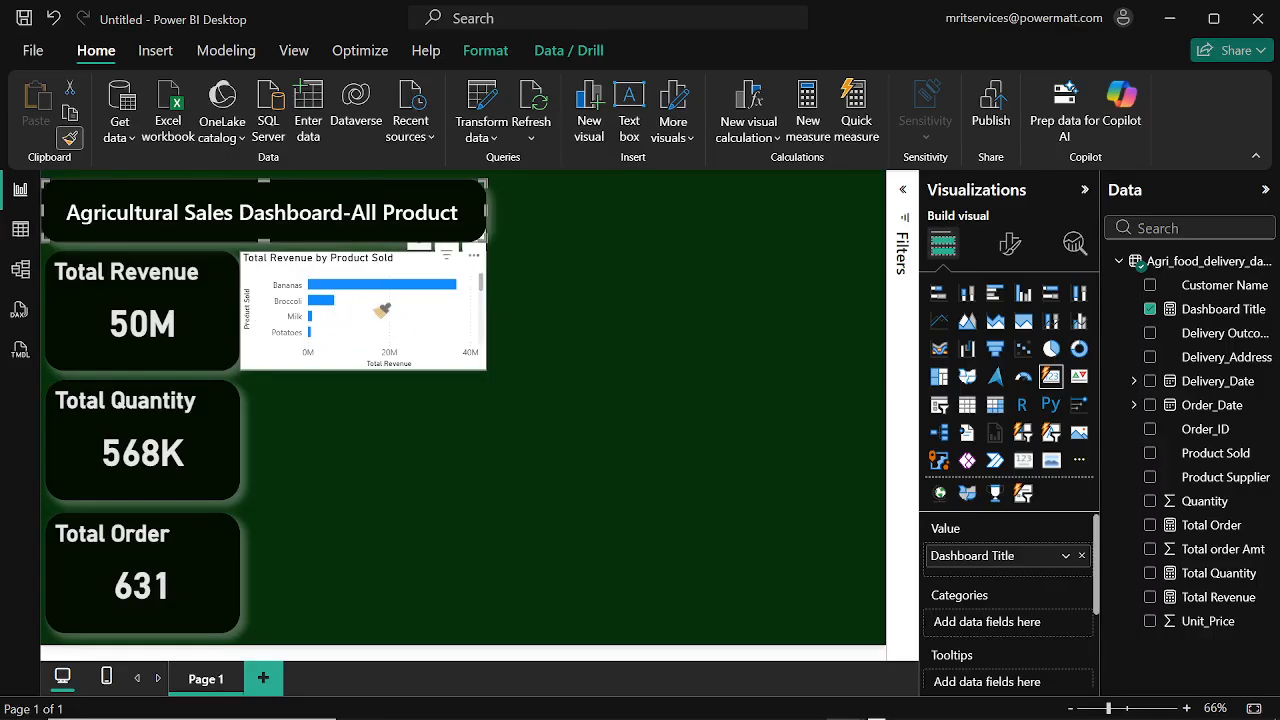
left_click(381, 310)
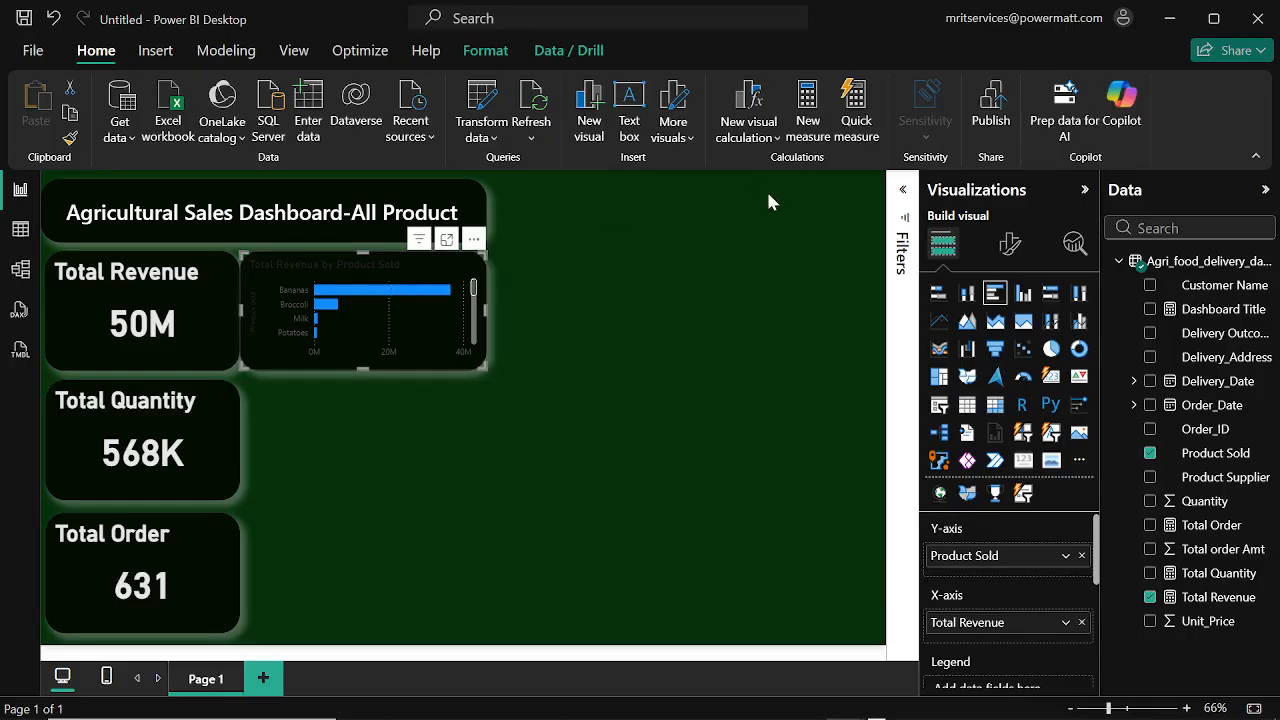
Step: Set the bar chart's height to 298 and its width to 292
left_click(1012, 247)
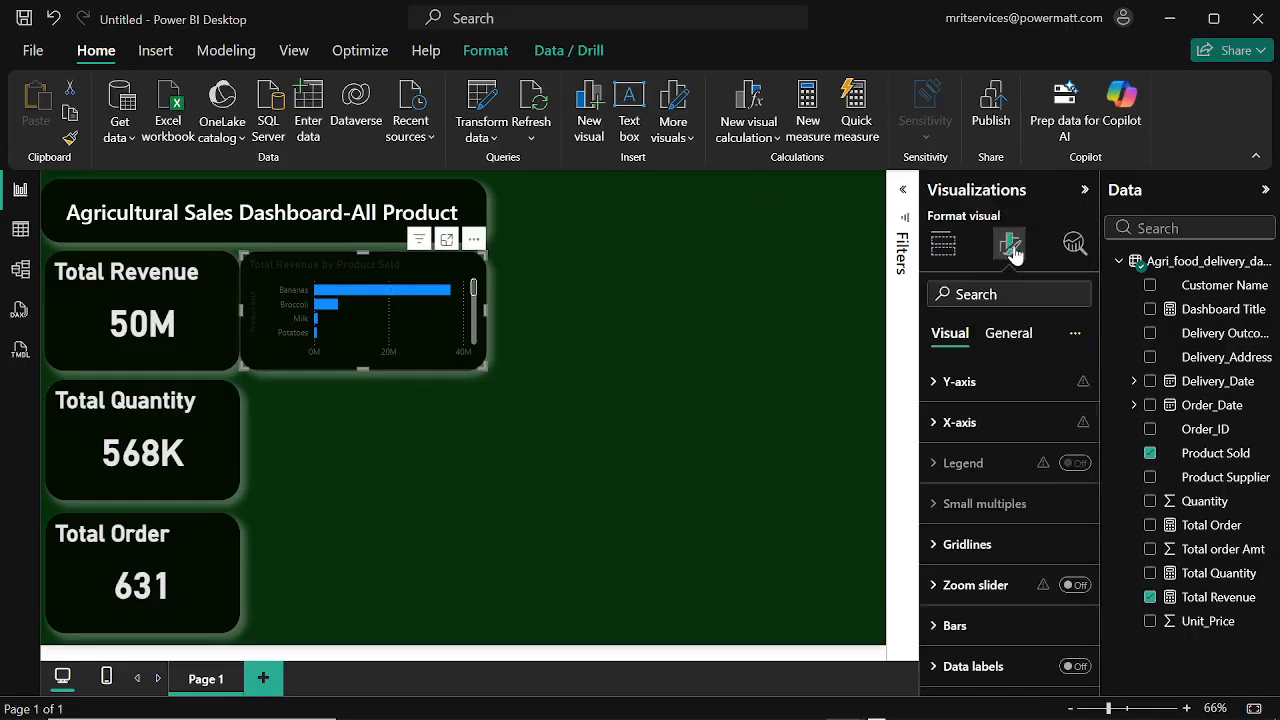
left_click(1016, 339)
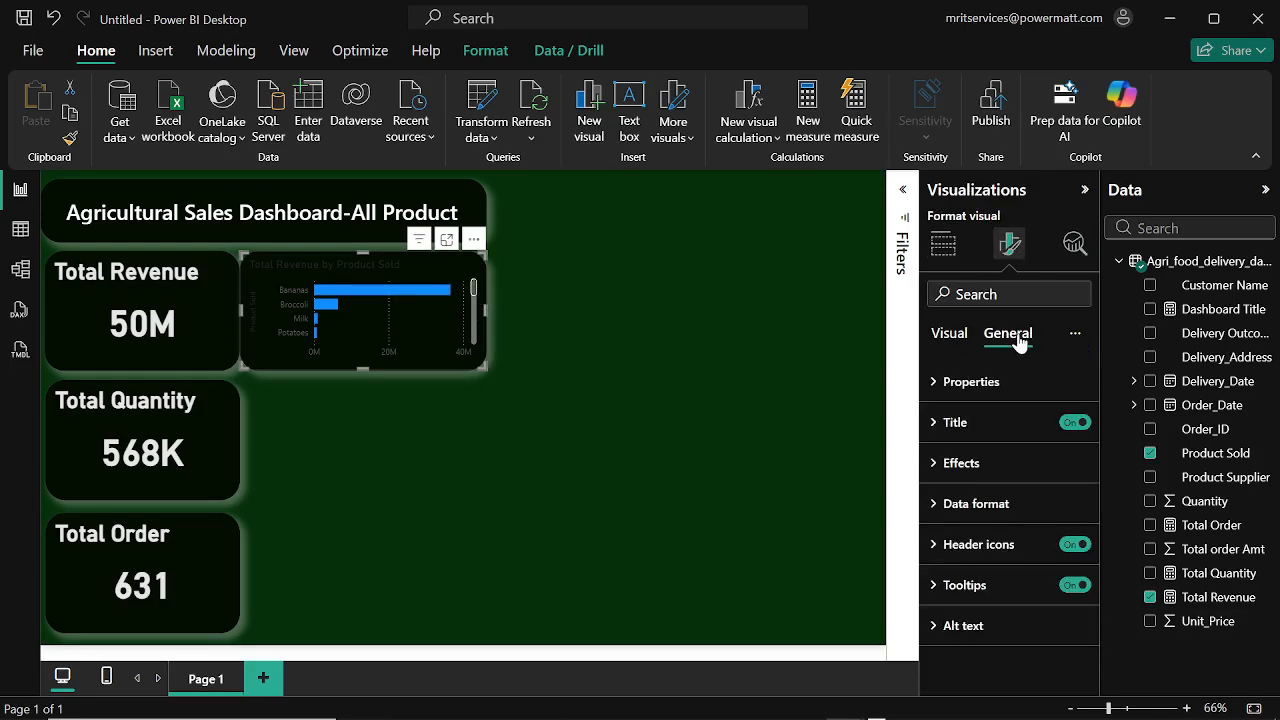
left_click(931, 389)
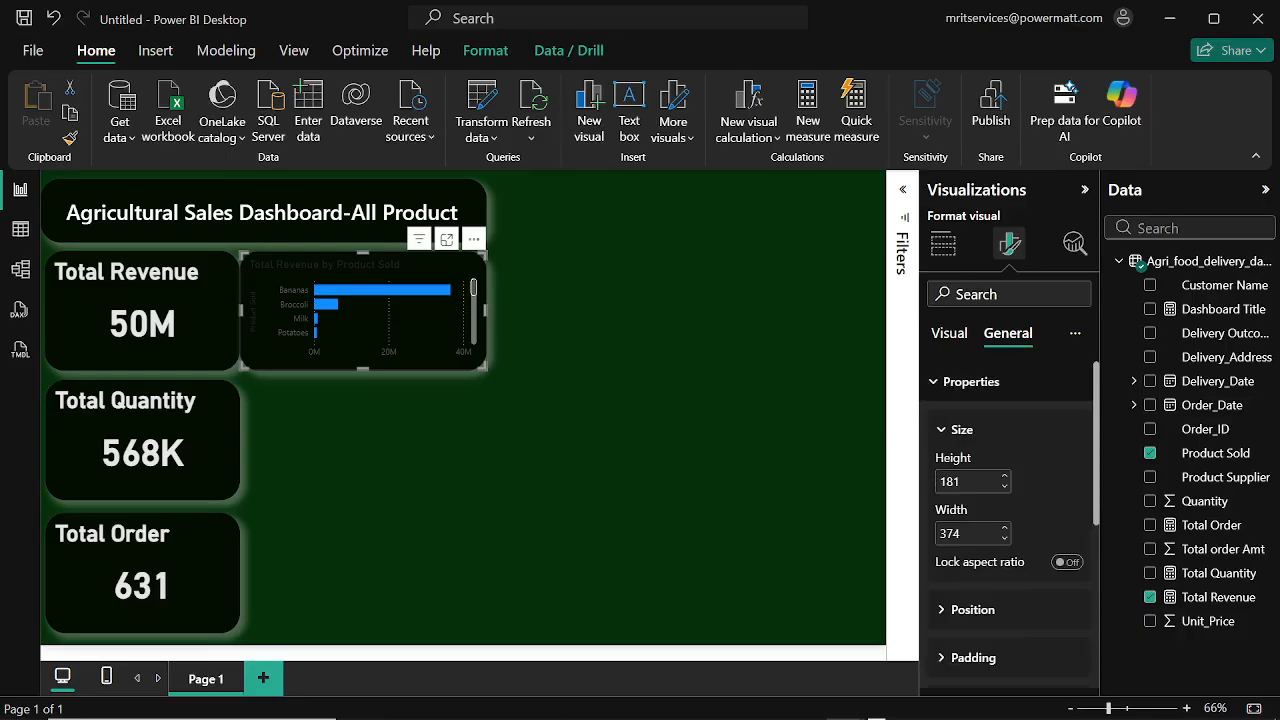
left_click_drag(962, 481, 919, 465)
type("2")
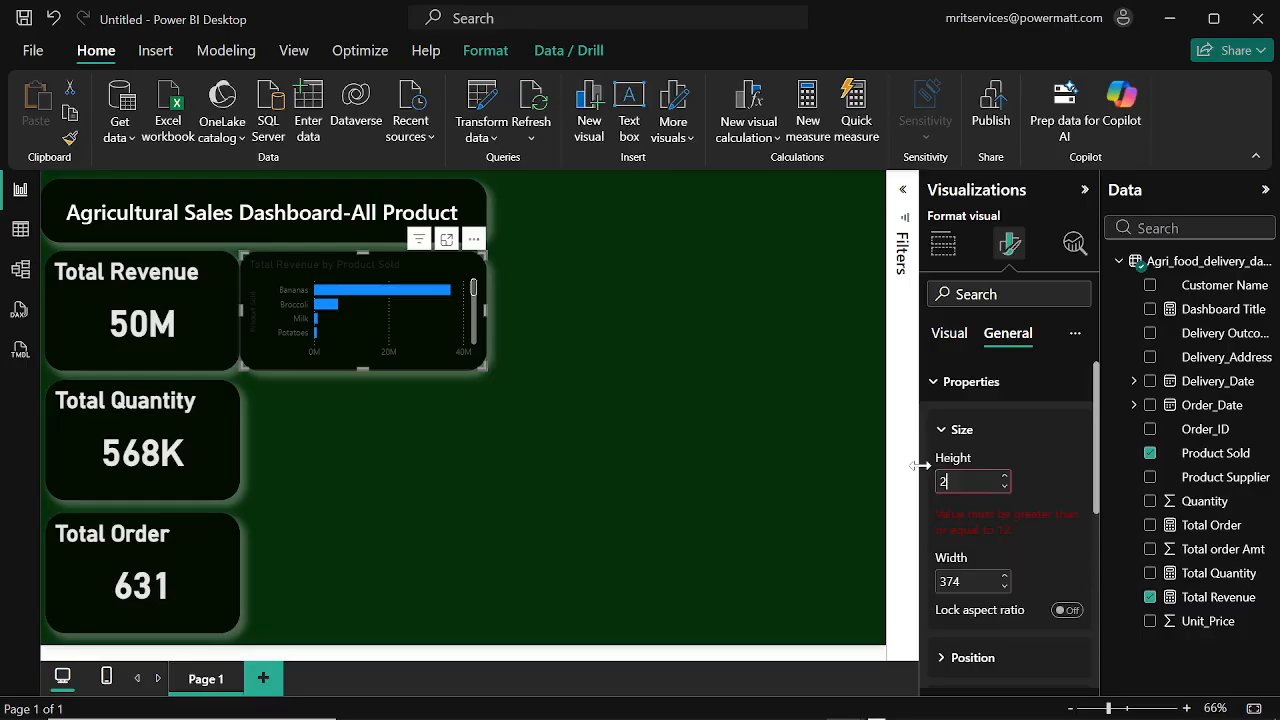
type("98")
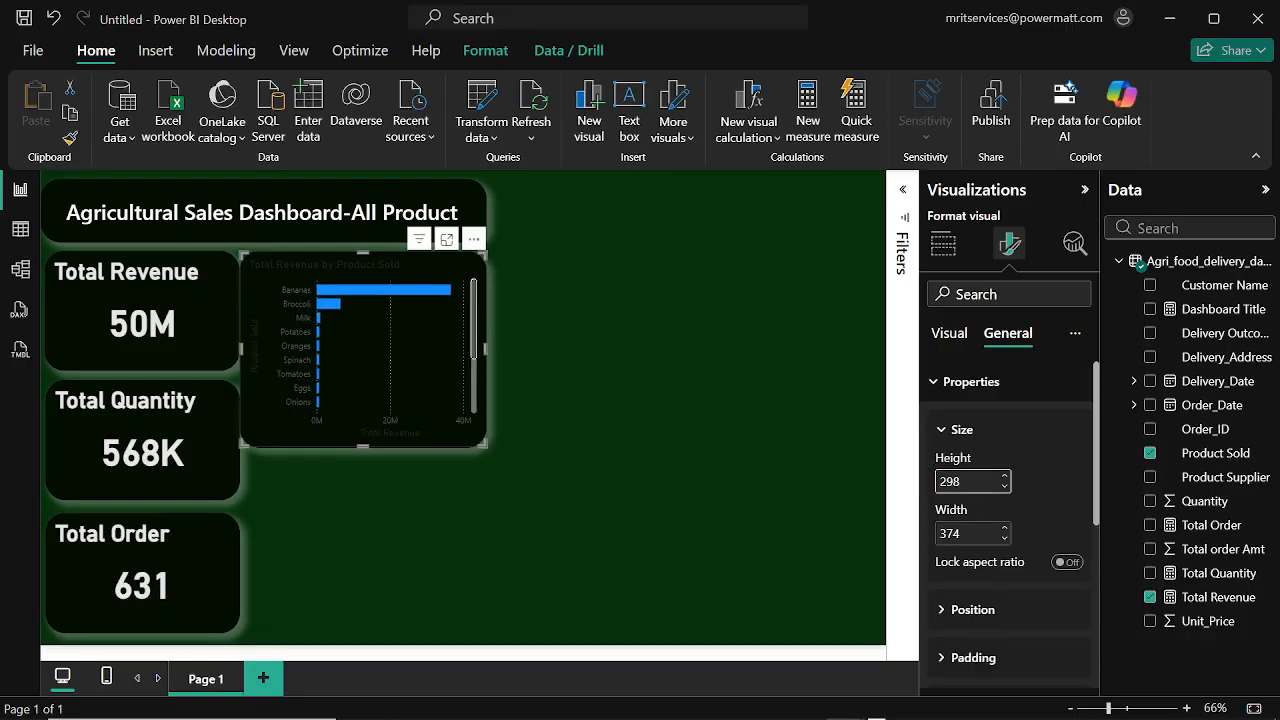
key("Tab")
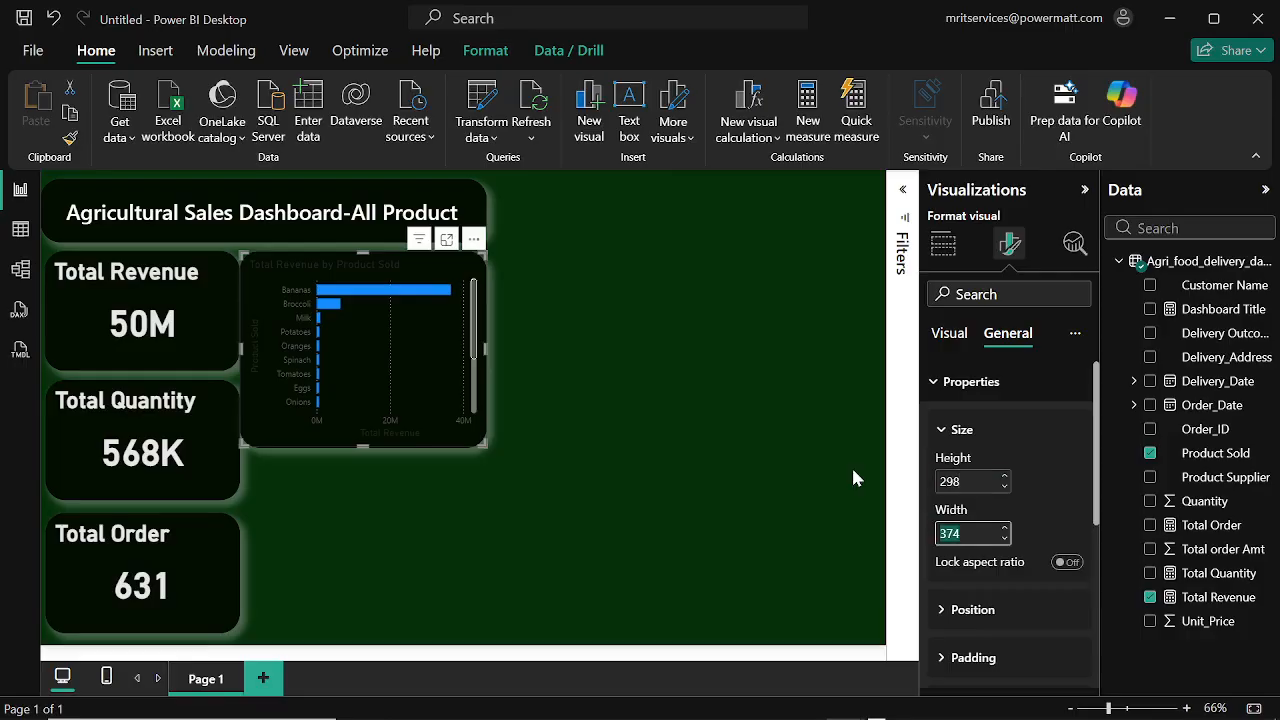
type("292")
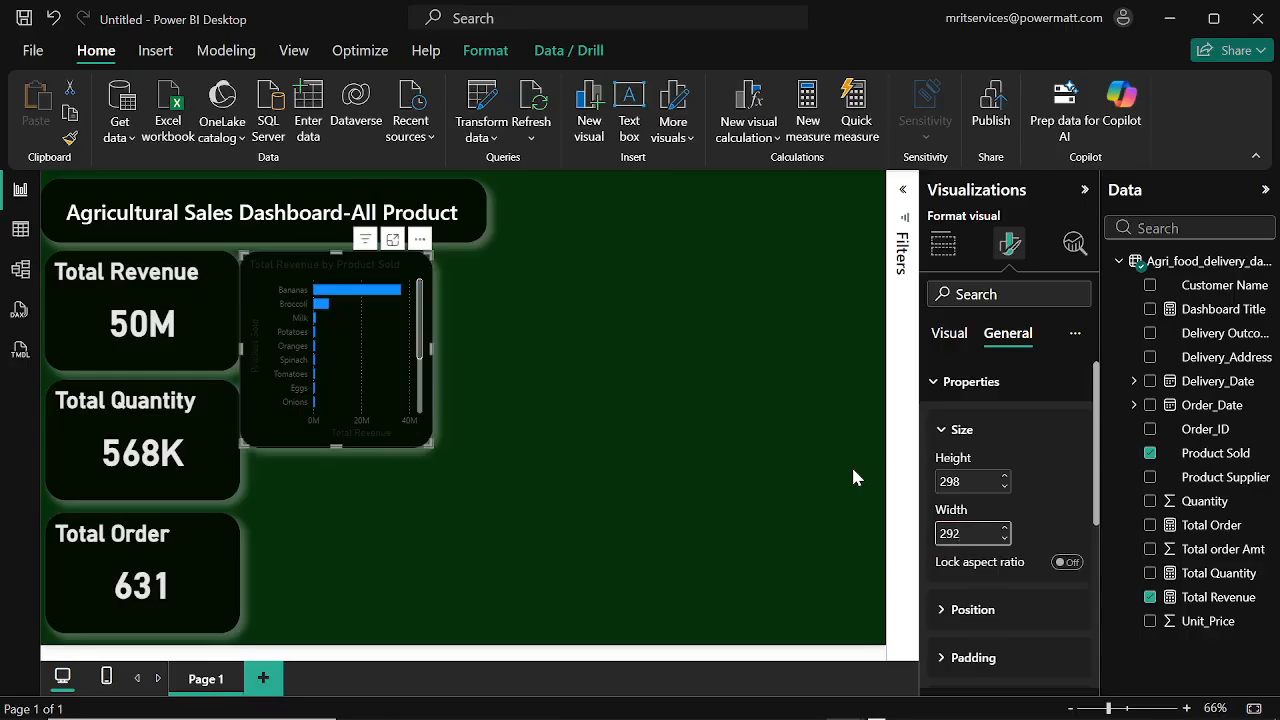
Step: Set the bar chart's vertical position to 110
left_click(937, 390)
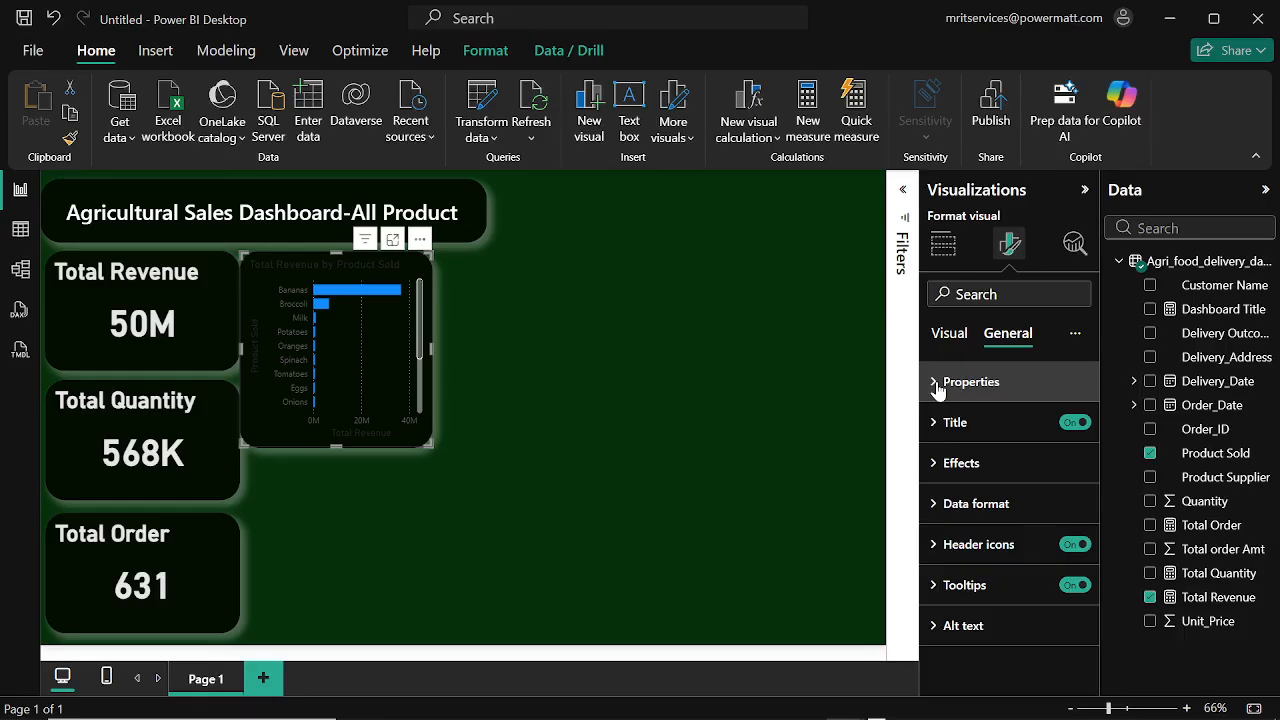
left_click(937, 390)
left_click(945, 428)
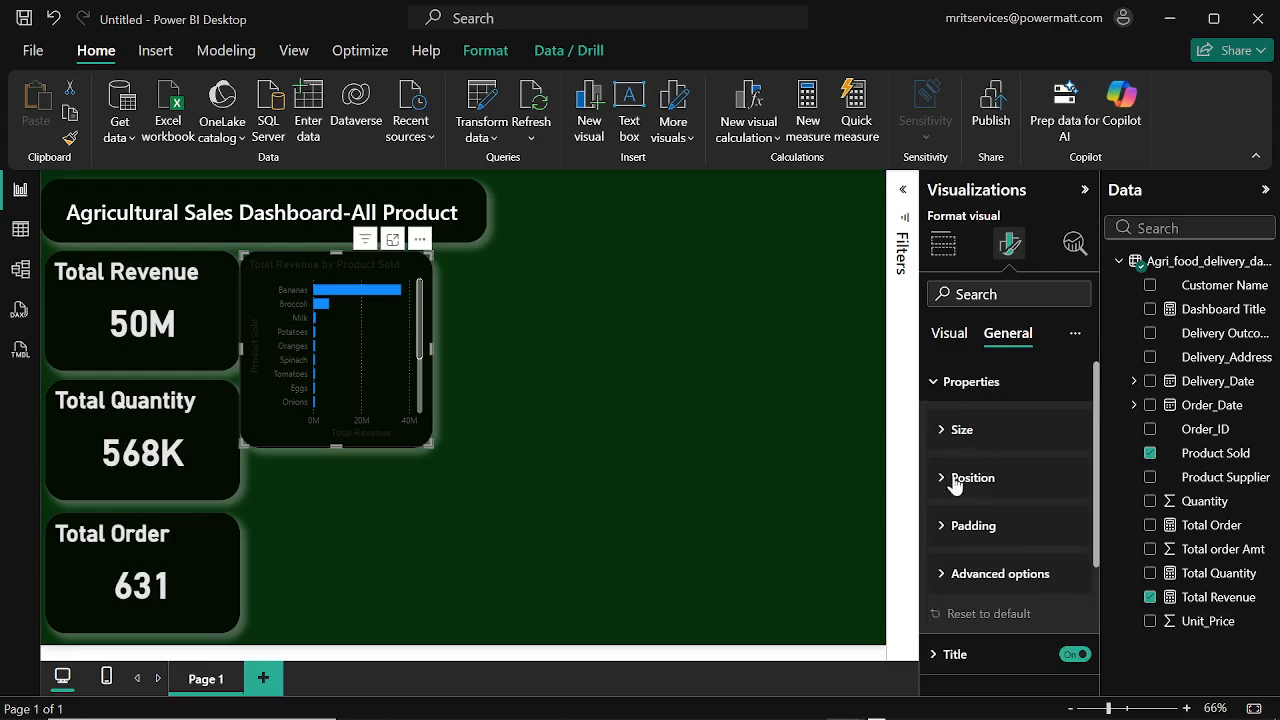
left_click(944, 483)
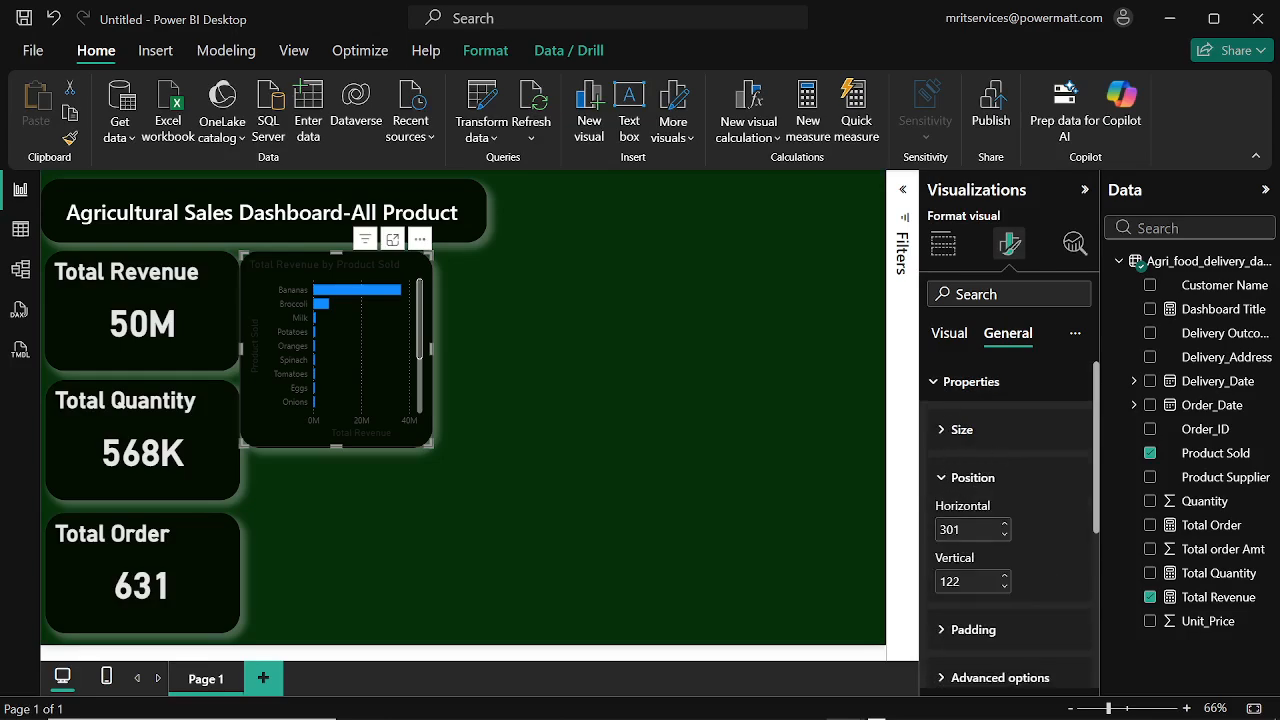
left_click(945, 582)
type("11")
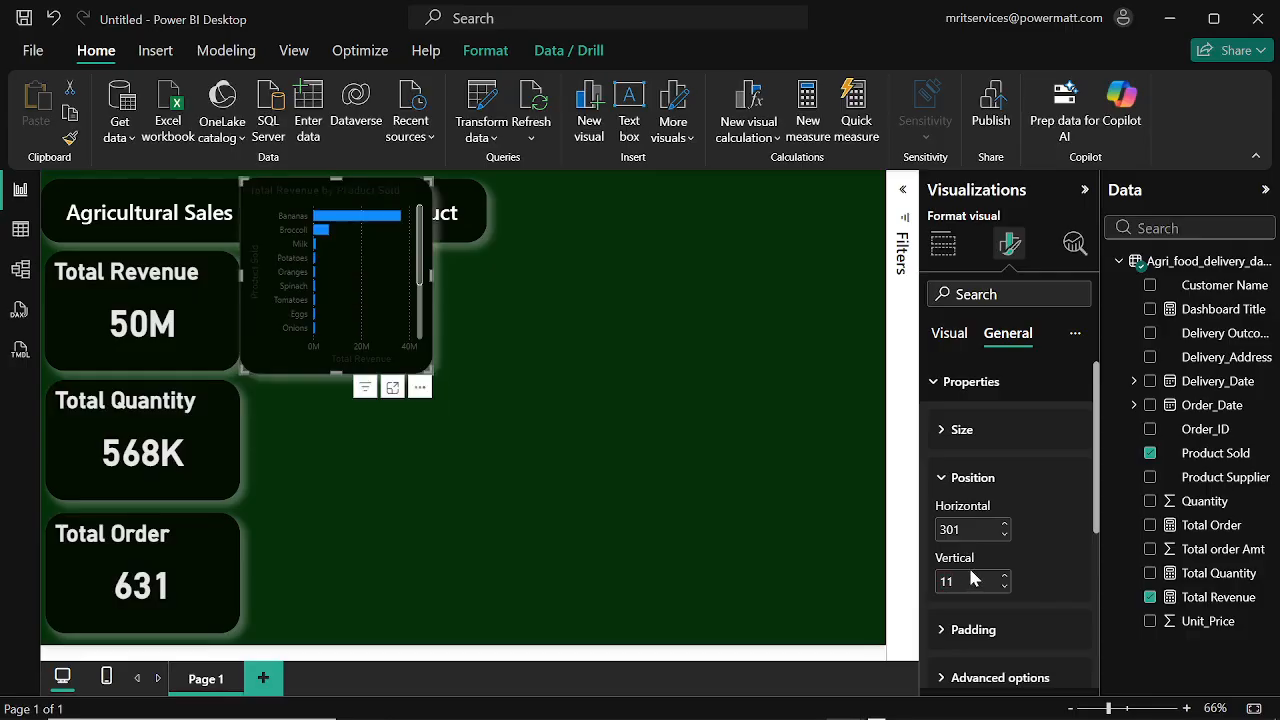
type("0")
key("Return")
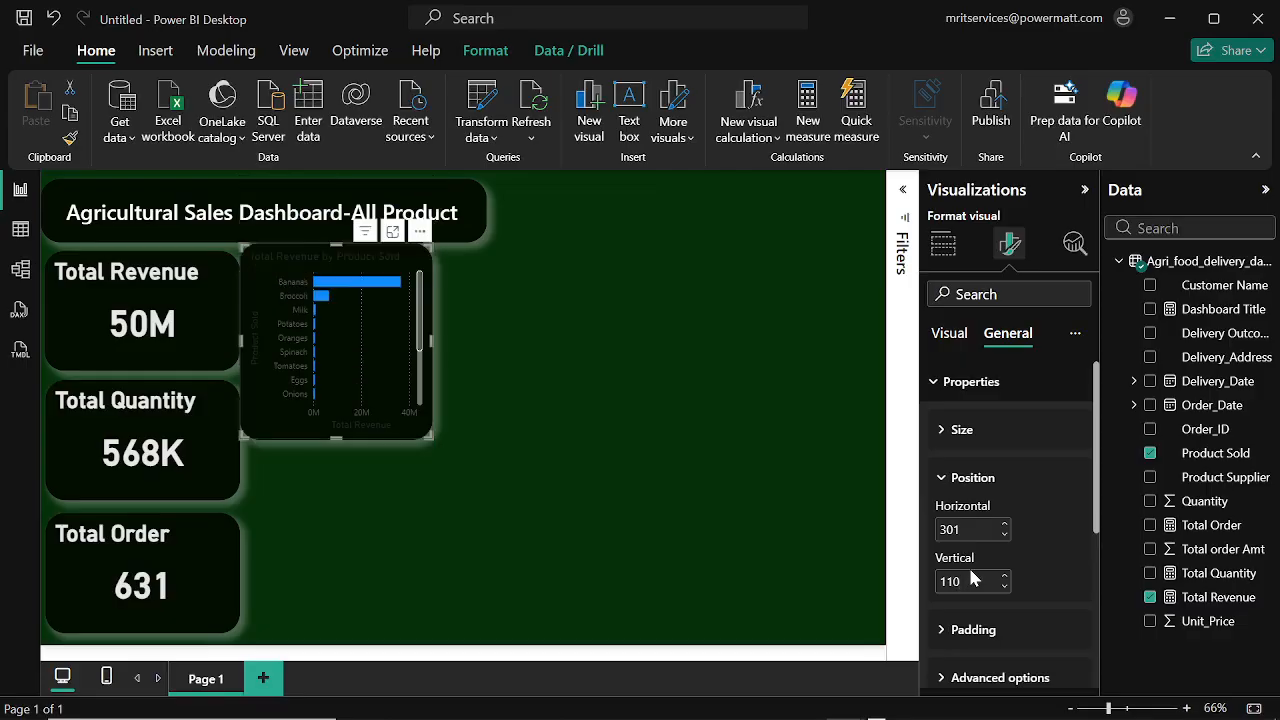
left_click(969, 580)
left_click(941, 481)
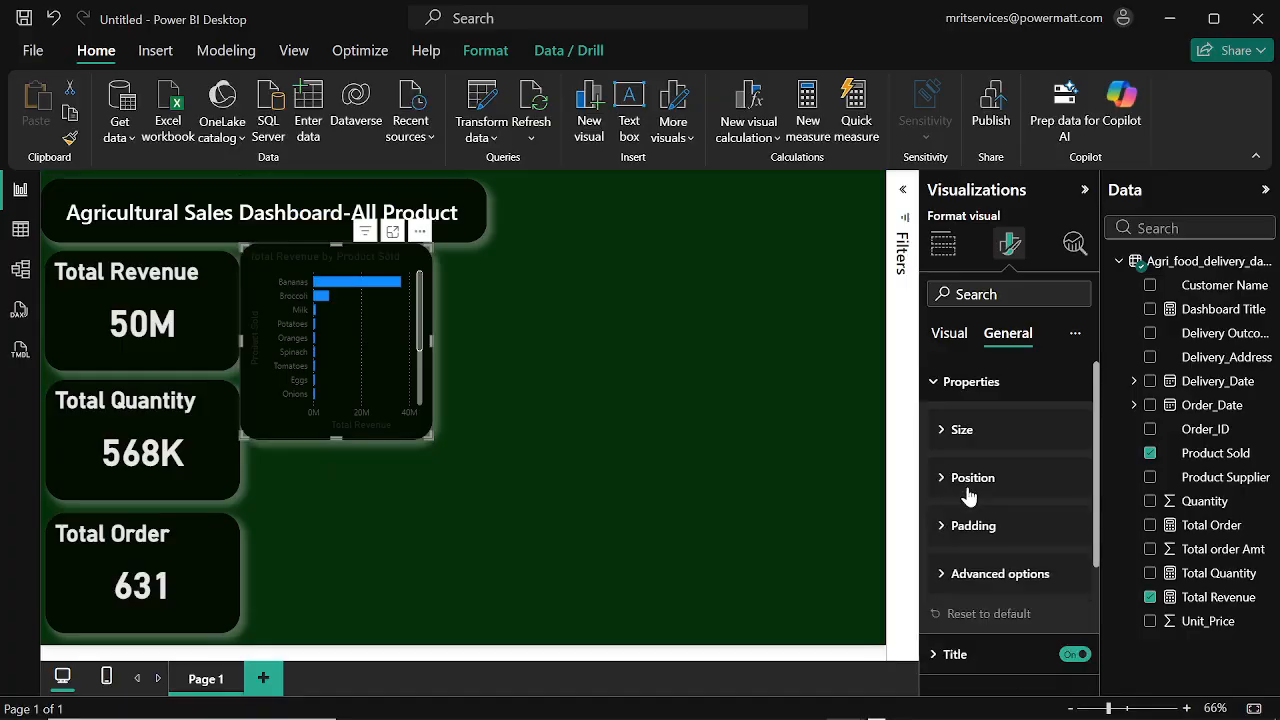
Step: Change the color of the bar chart's Y-axis values to white
left_click(952, 336)
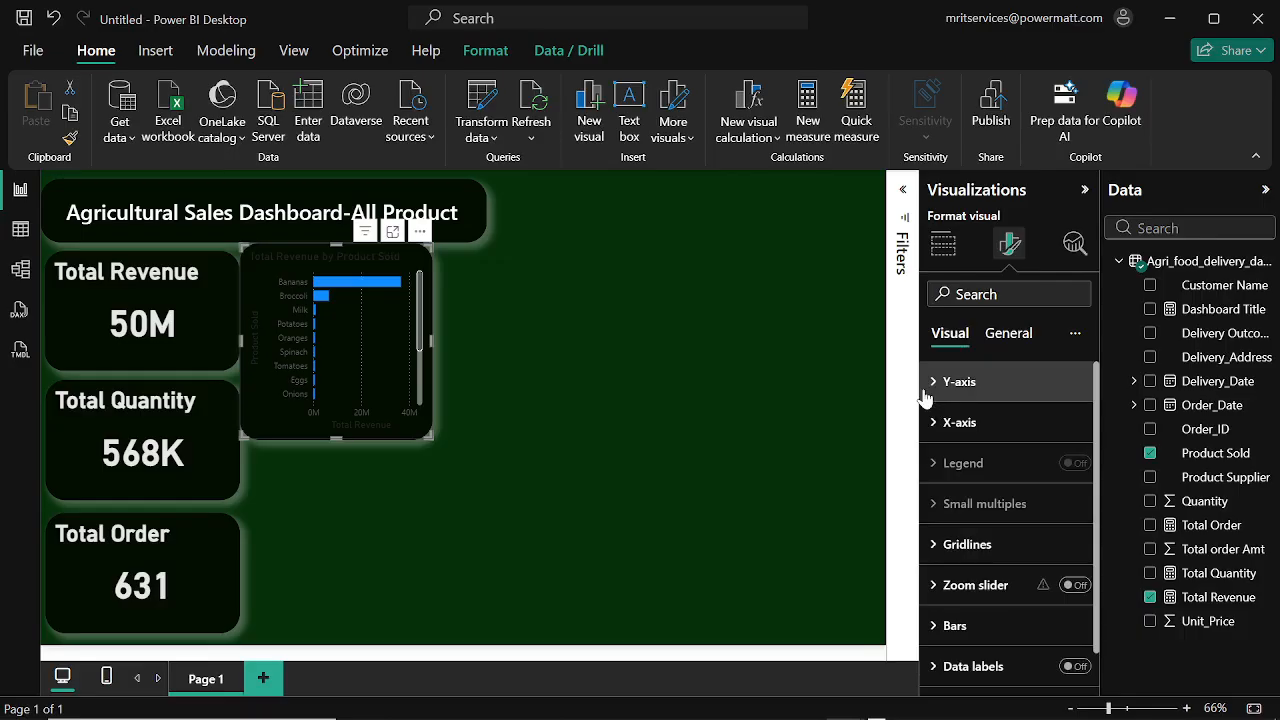
left_click(928, 394)
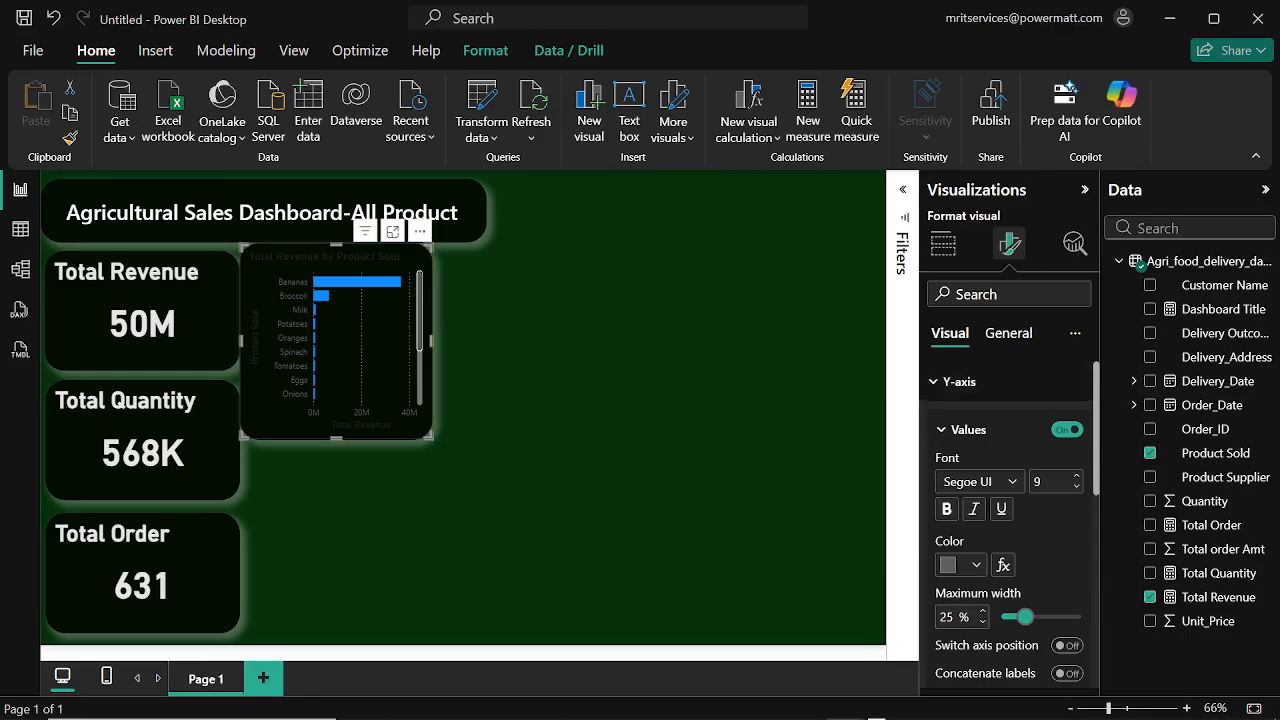
left_click(978, 568)
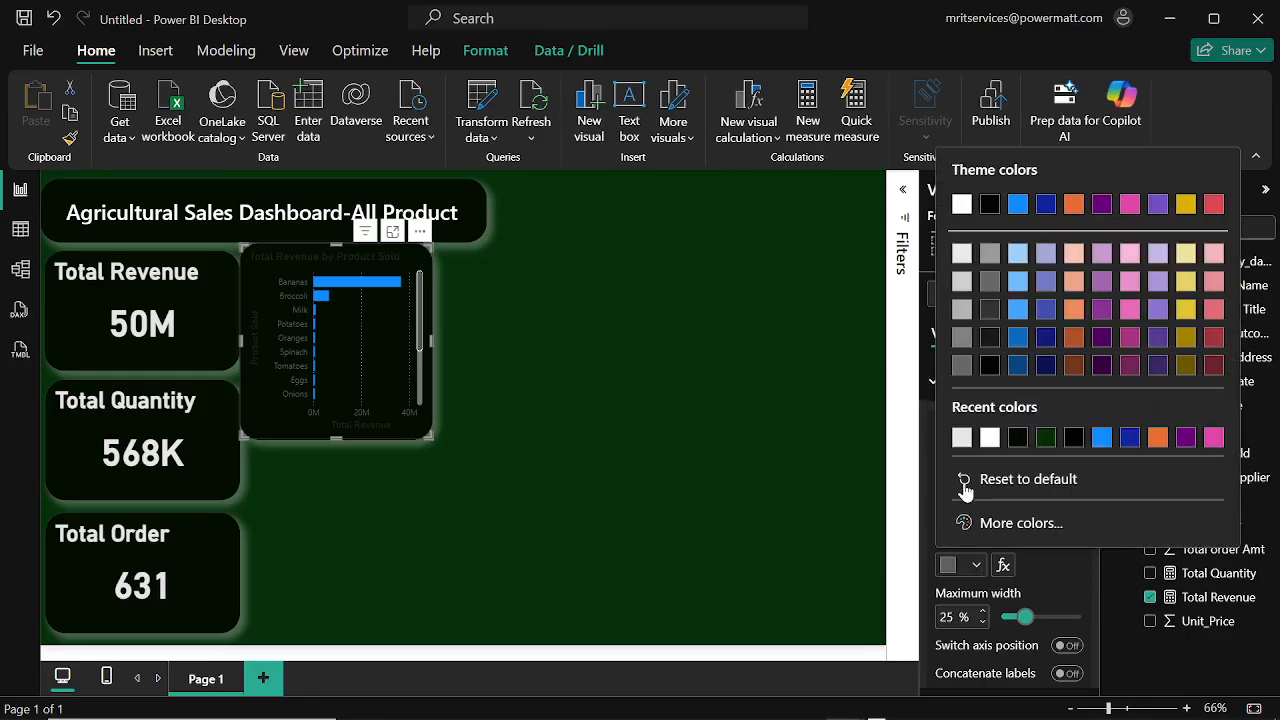
left_click(989, 437)
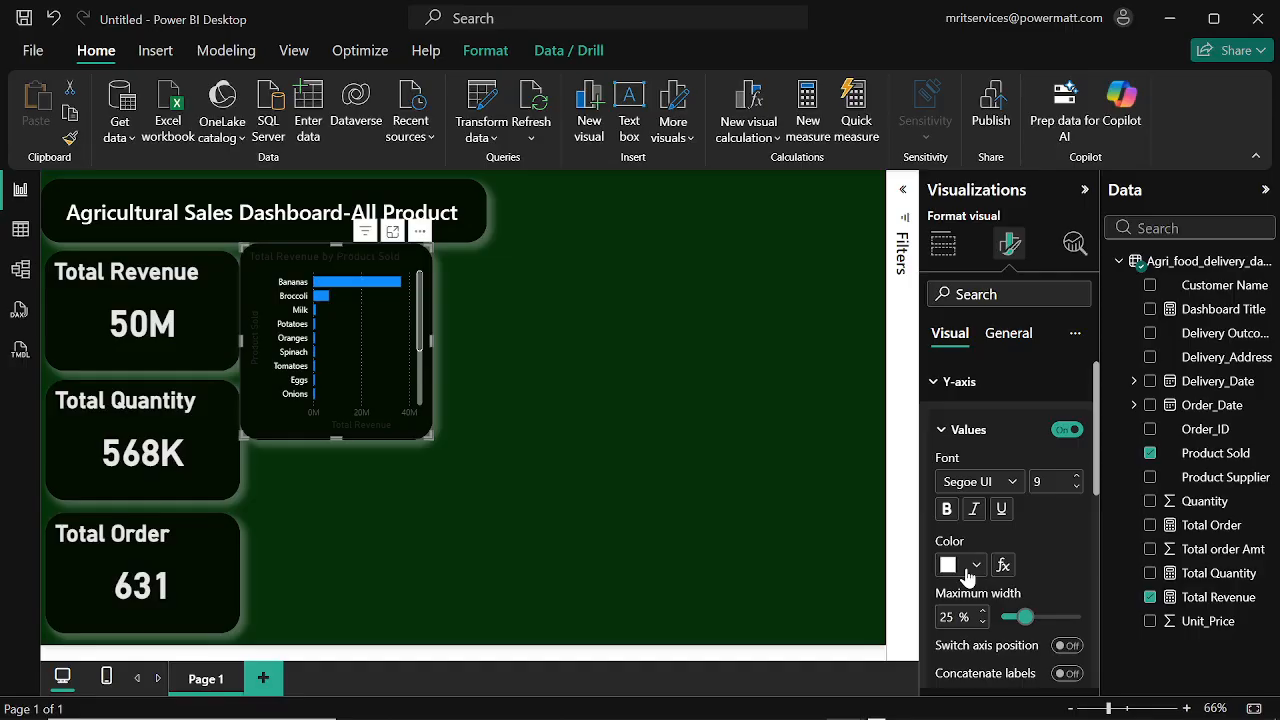
scroll(963, 520, "down", 4)
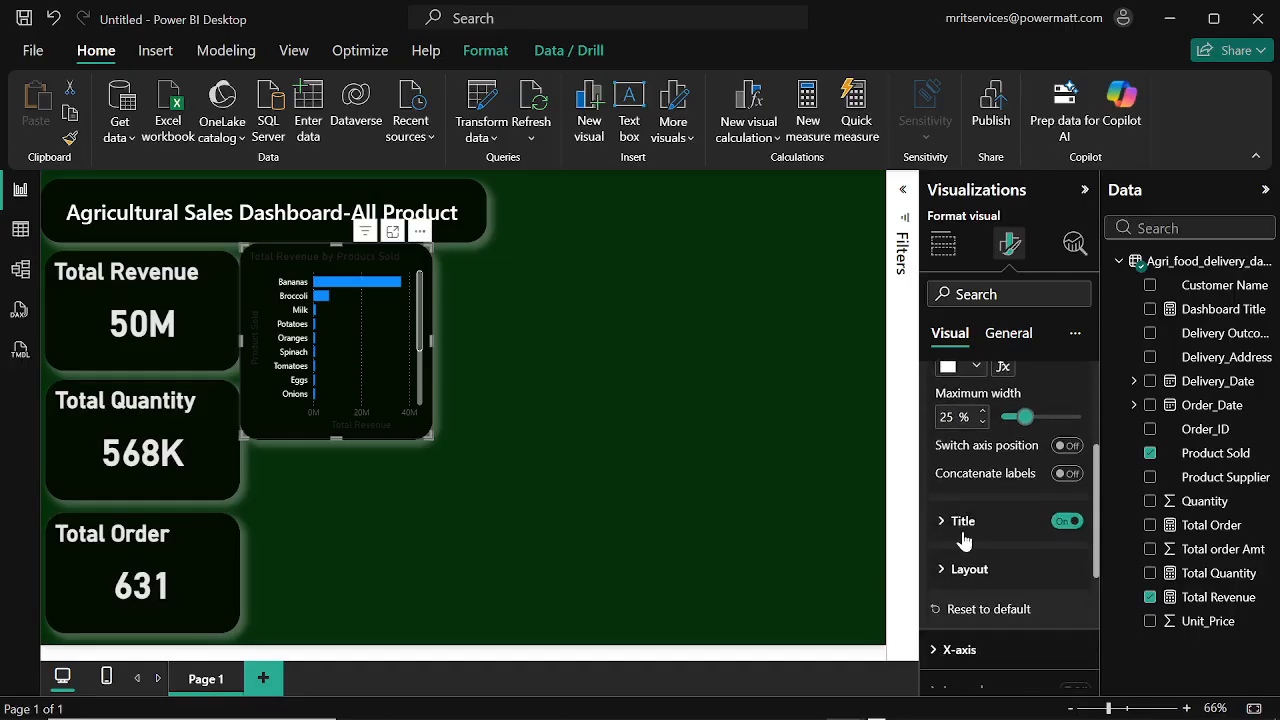
Step: Turn off the Y-axis title and the X-axis title on the Total Revenue by Product Sold bar chart
left_click(1066, 521)
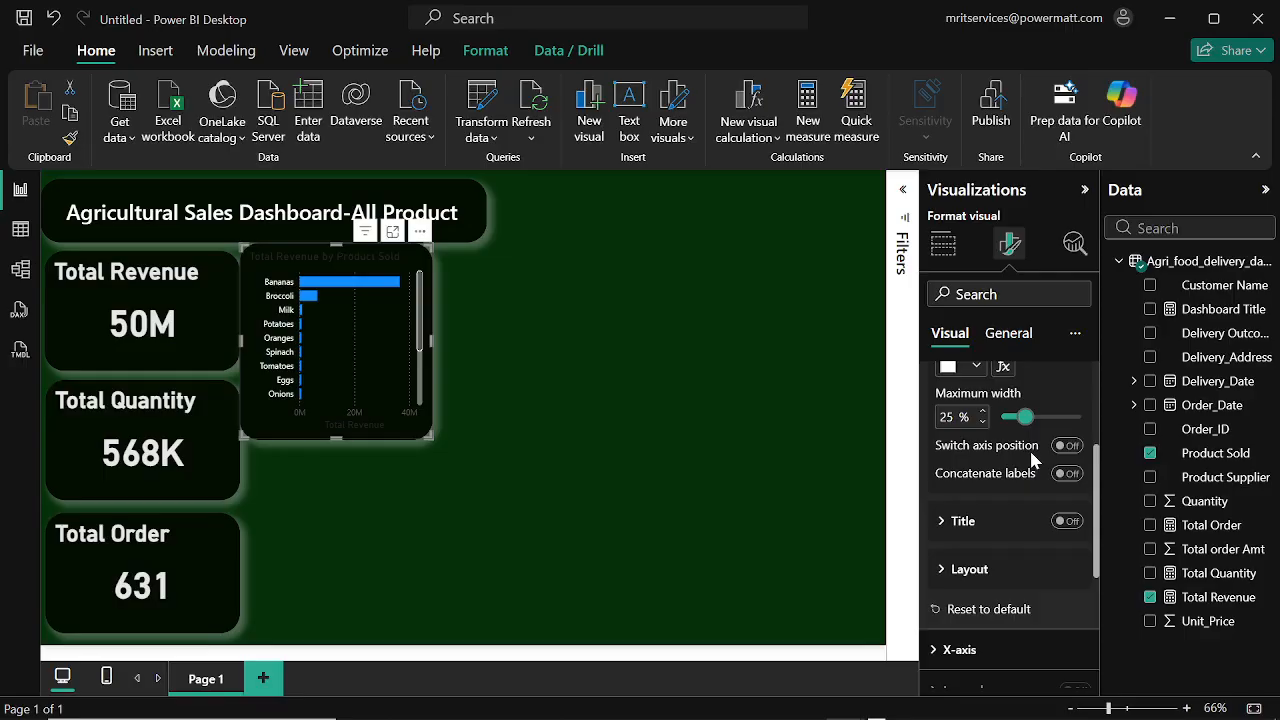
scroll(1033, 463, "up", 2)
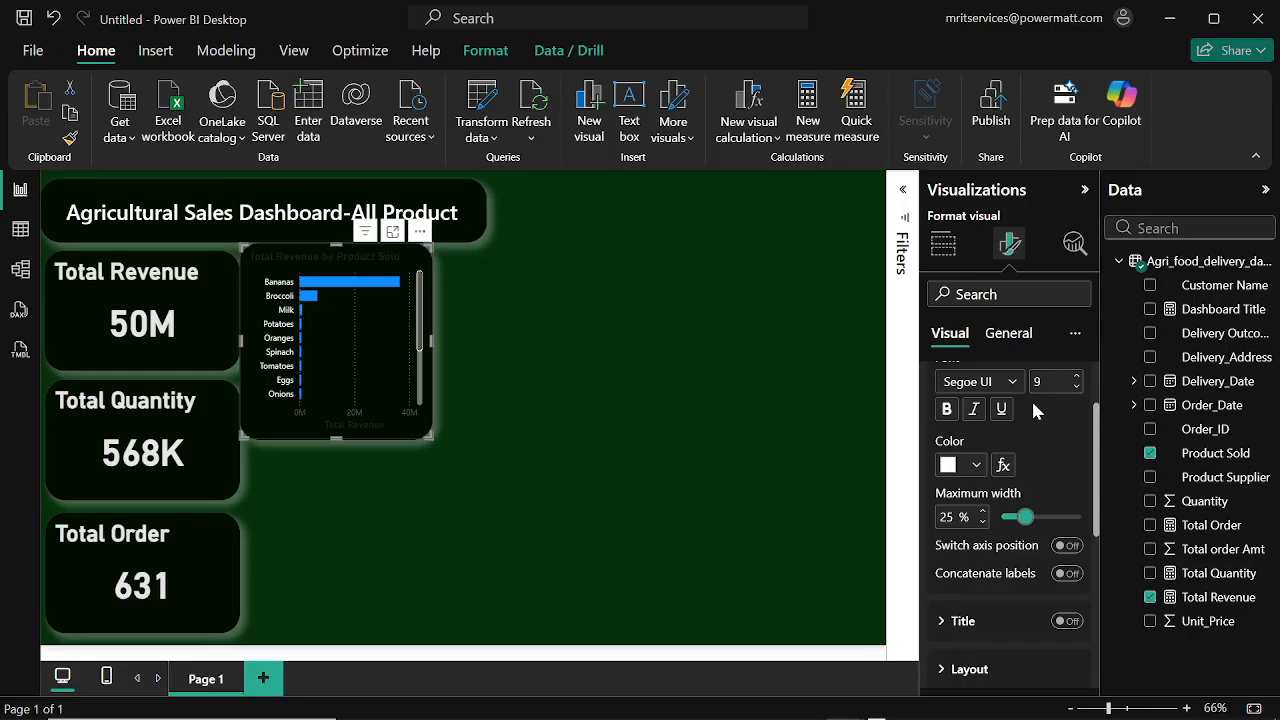
scroll(1021, 466, "down", 2)
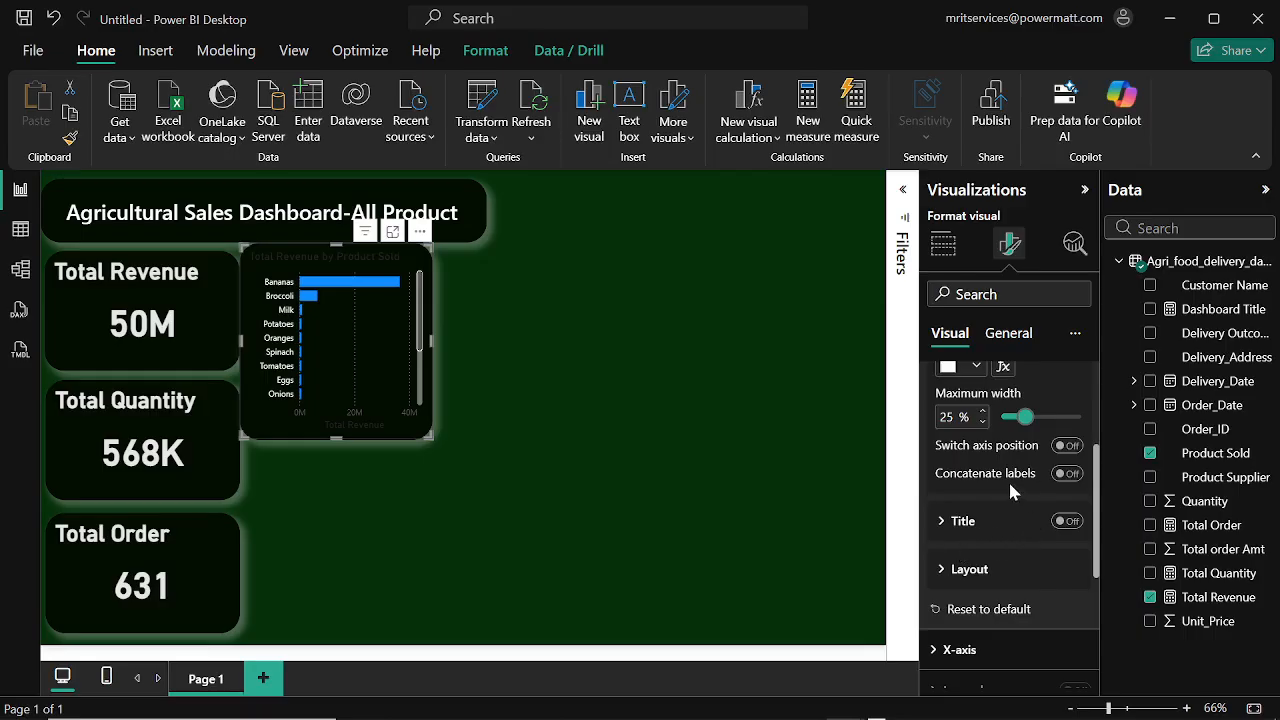
scroll(1008, 495, "down", 4)
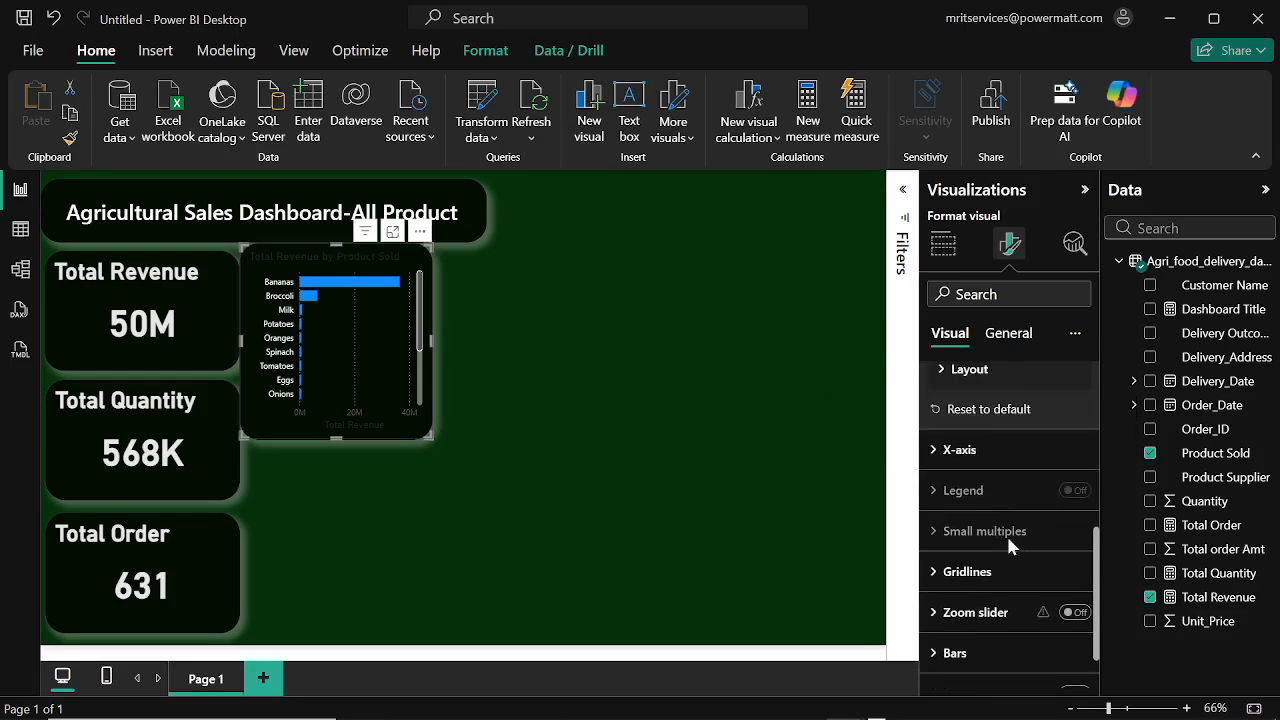
left_click(945, 451)
scroll(960, 557, "down", 3)
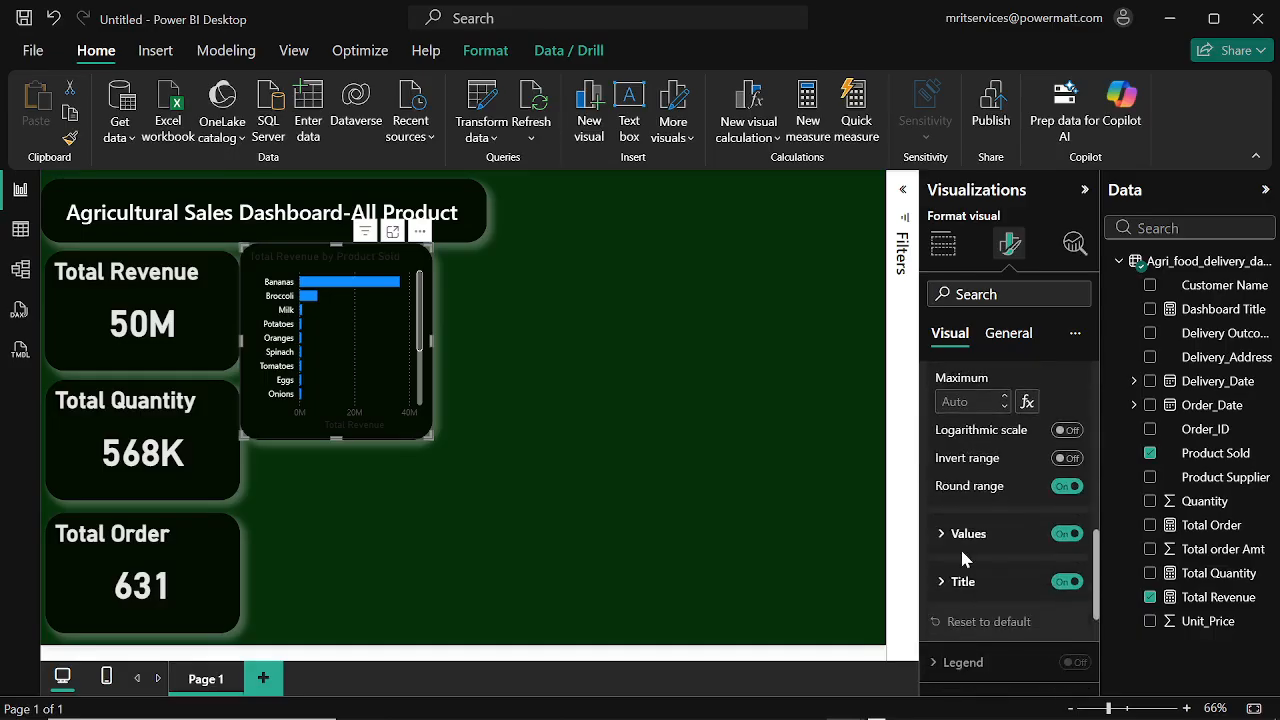
left_click(1064, 582)
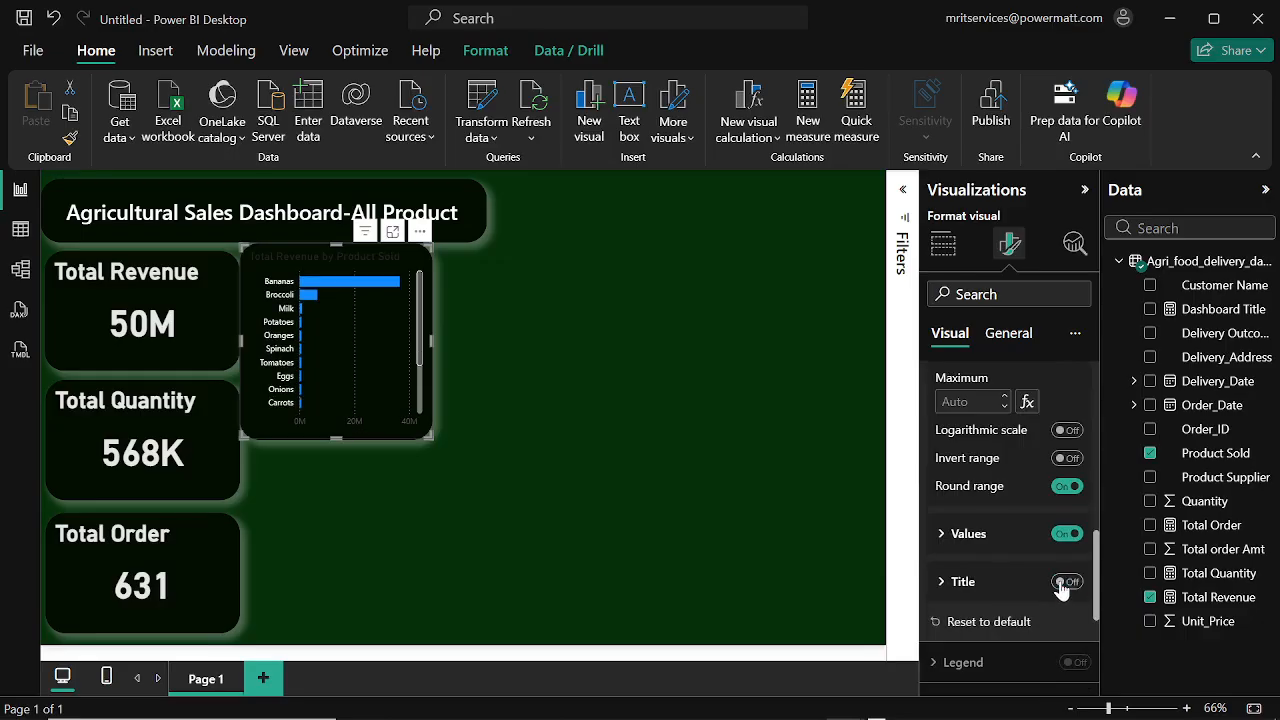
Step: Turn off the rounded range and the value labels on the bar chart's X-axis
left_click(1064, 489)
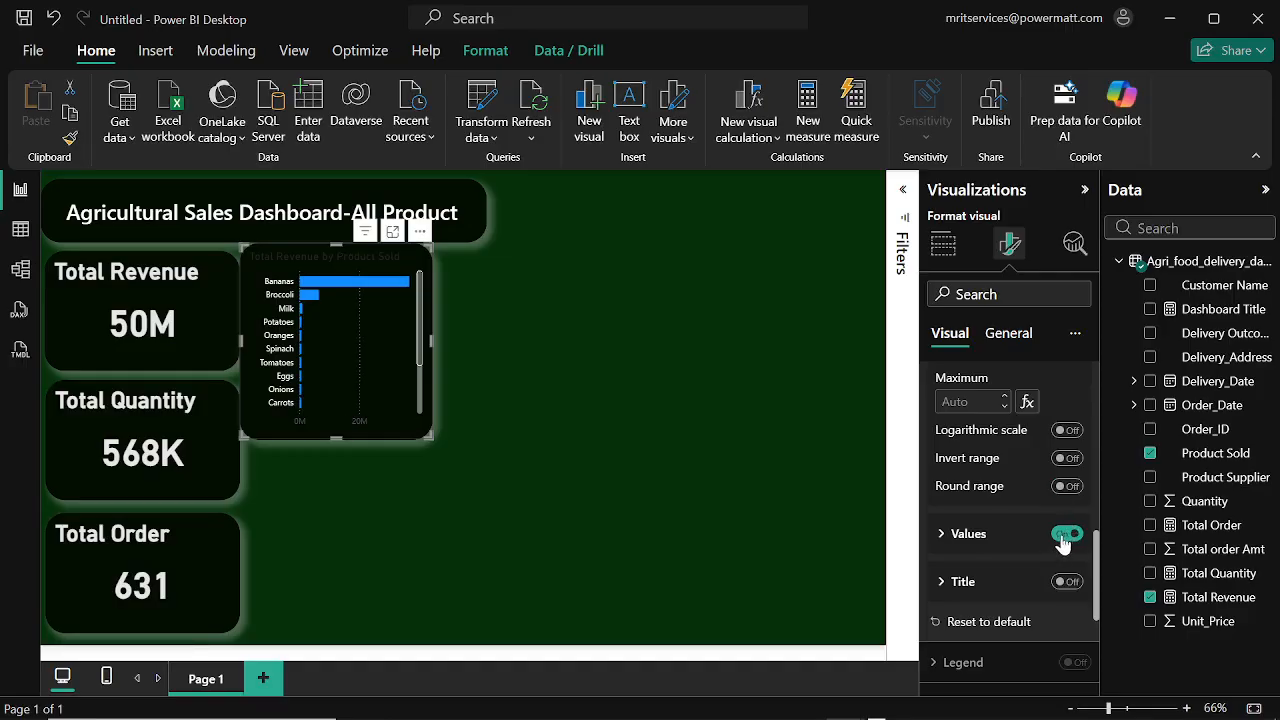
left_click(1066, 534)
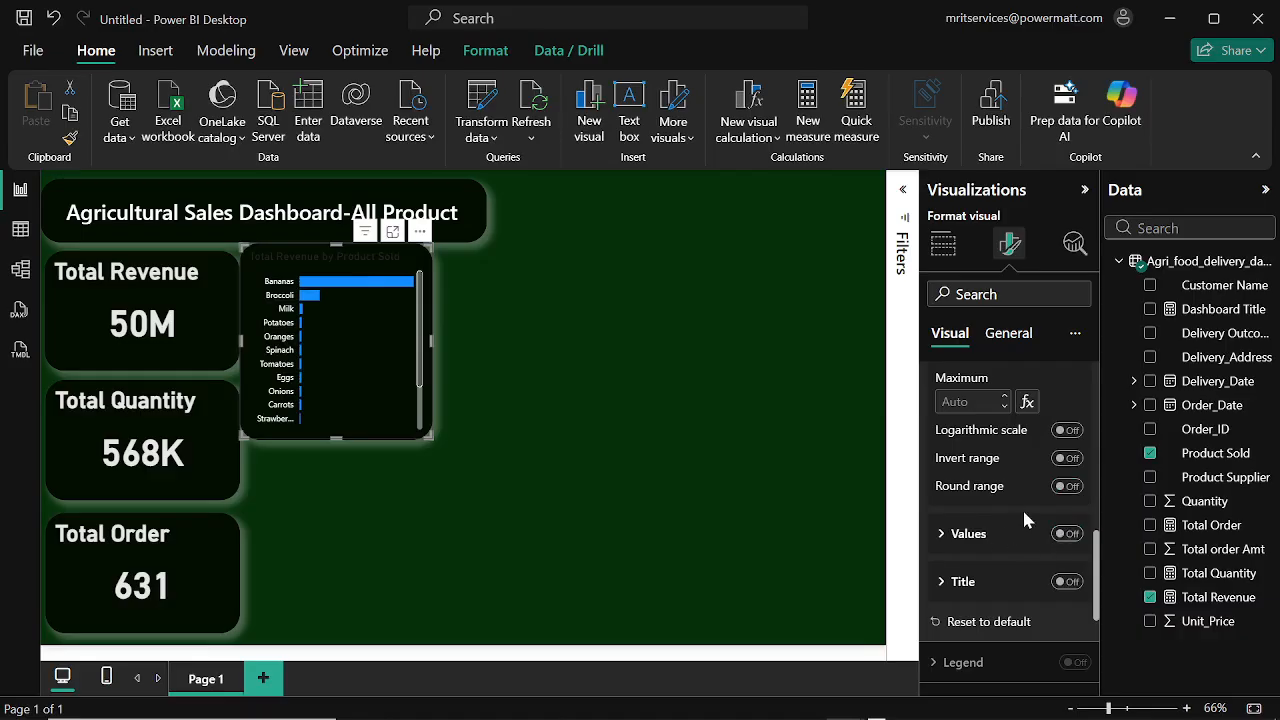
scroll(1030, 480, "up", 3)
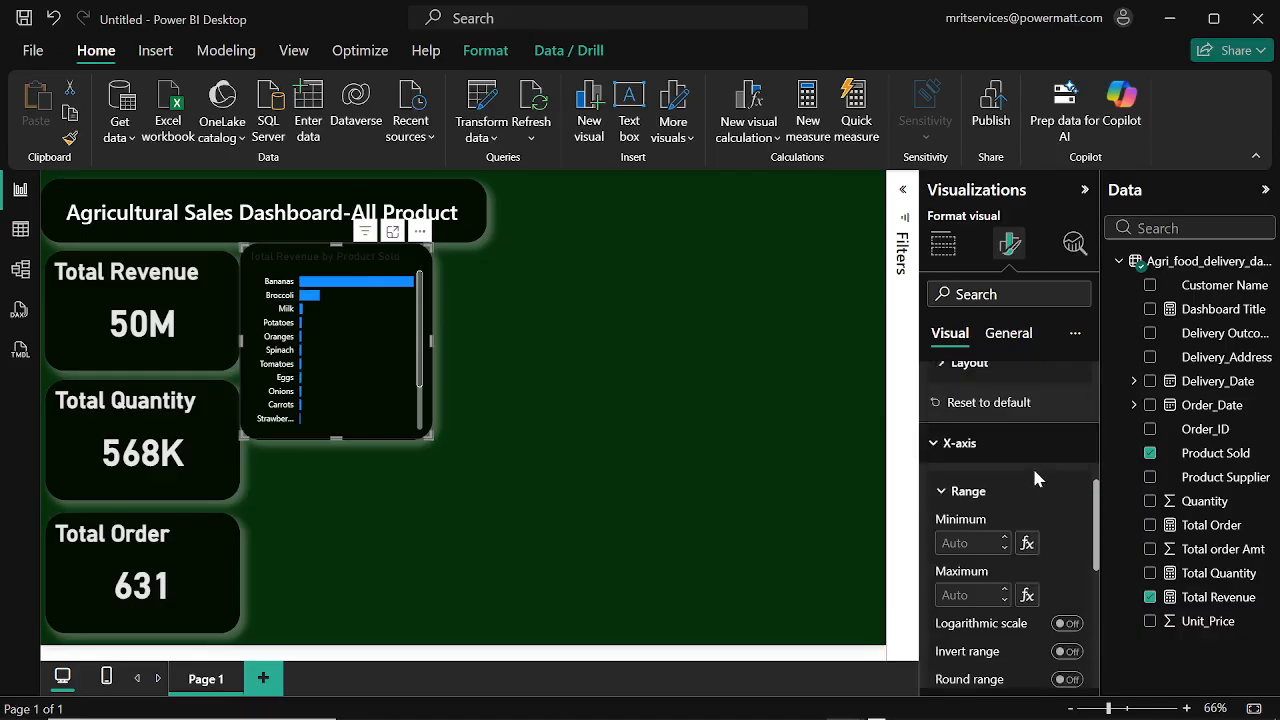
left_click(936, 458)
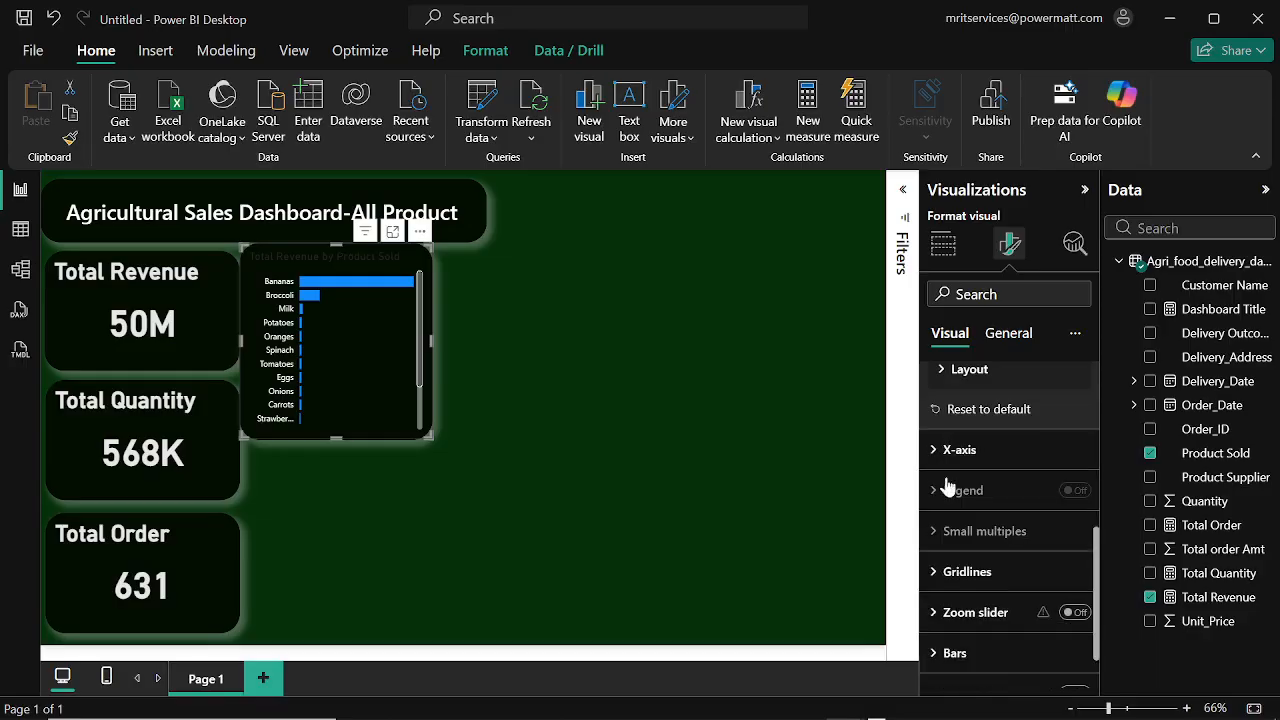
left_click(936, 576)
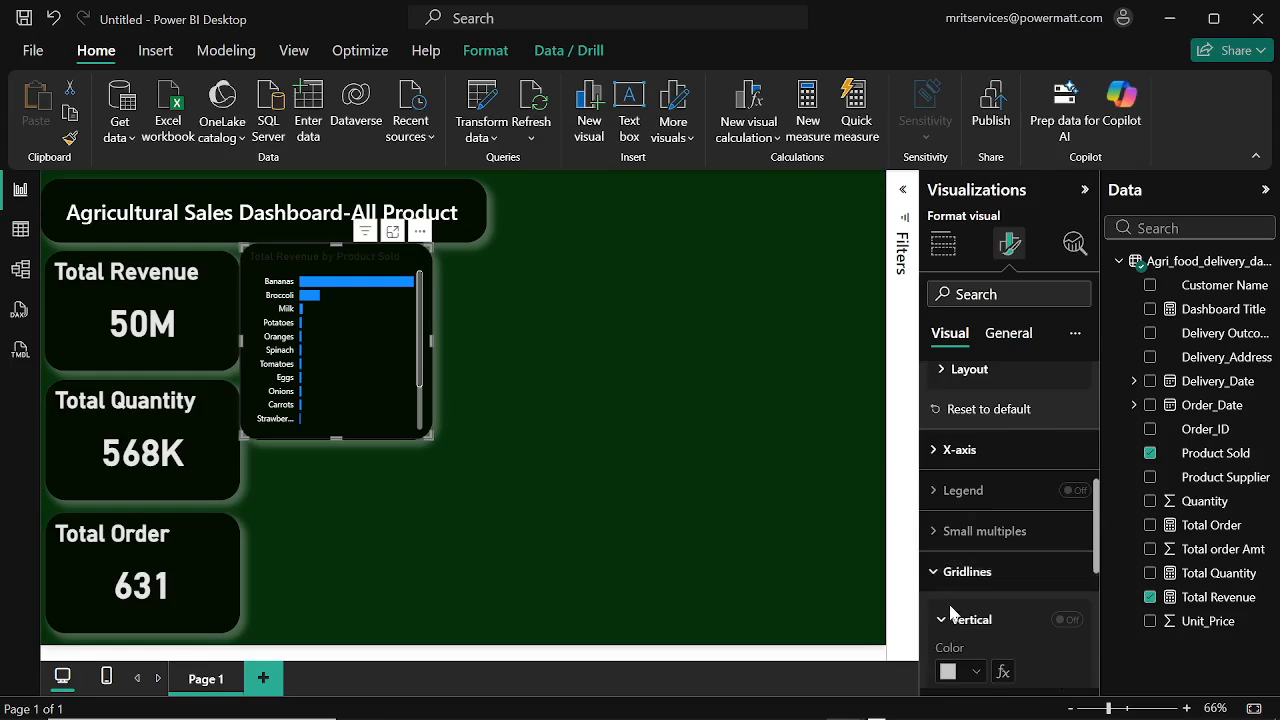
scroll(946, 596, "down", 2)
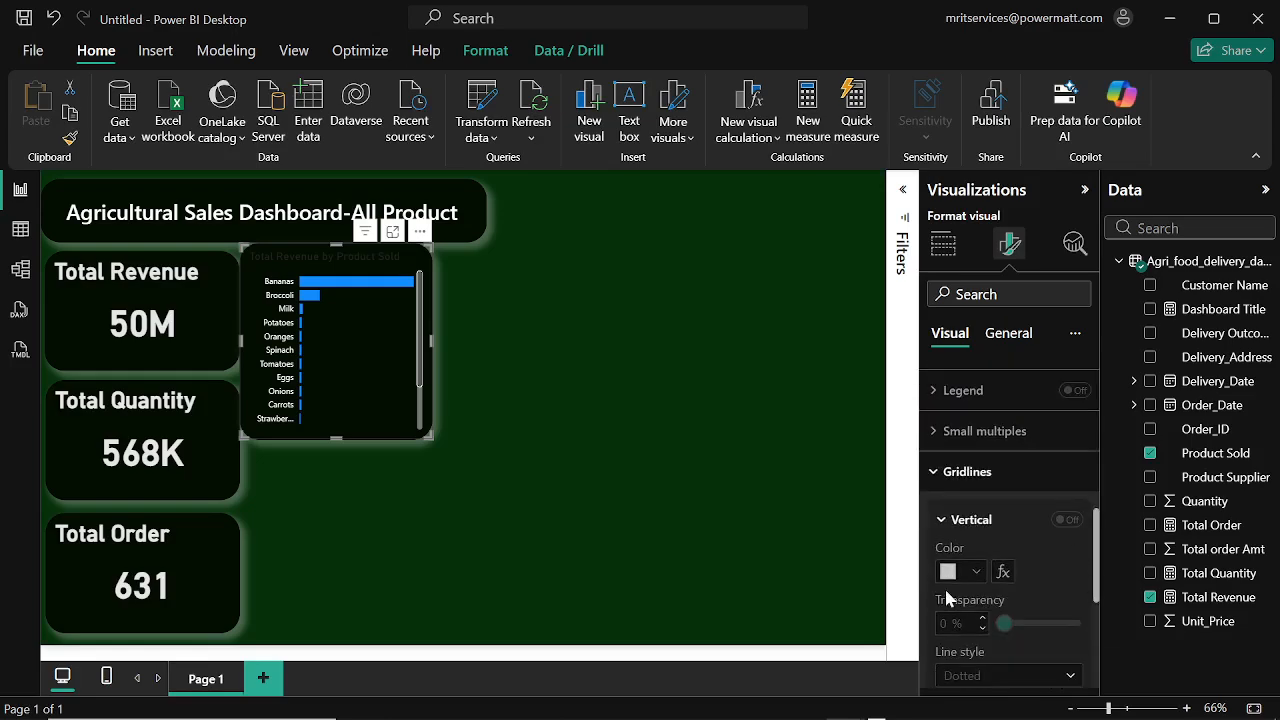
left_click(935, 470)
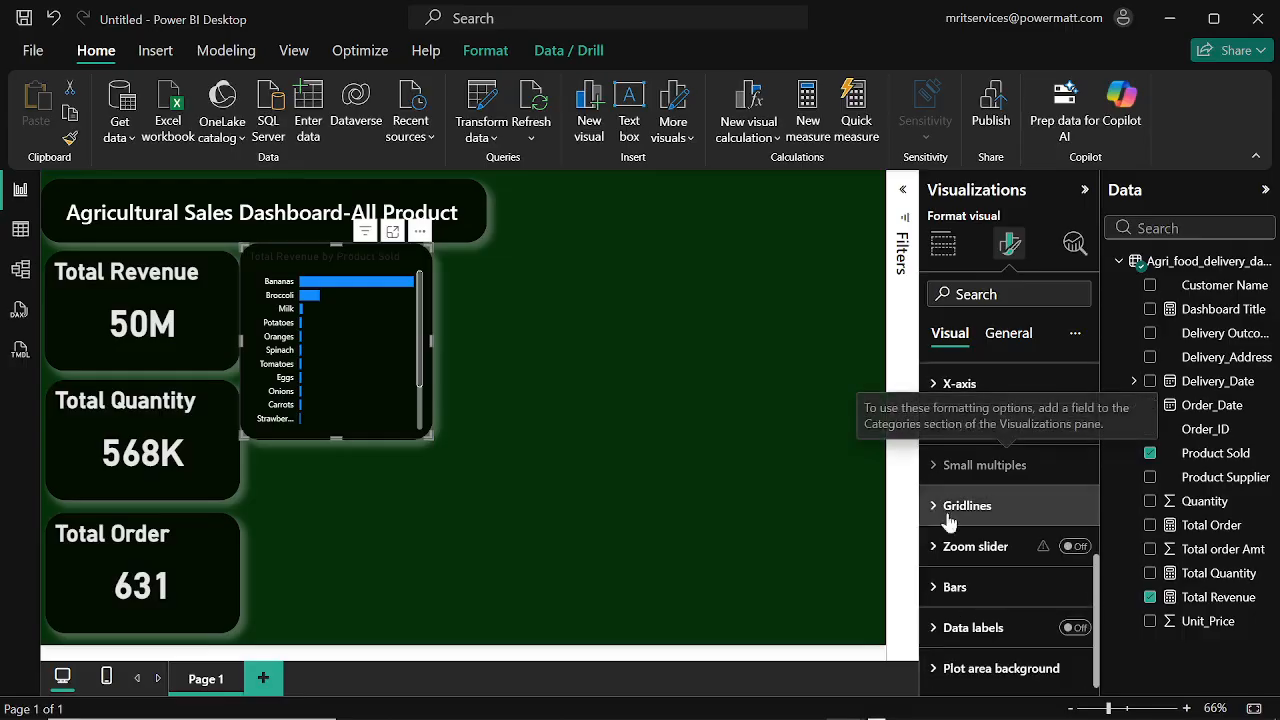
Step: Change the color of all bars in the Total Revenue by Product Sold chart to the custom green #0D8618
left_click(940, 587)
scroll(973, 550, "down", 2)
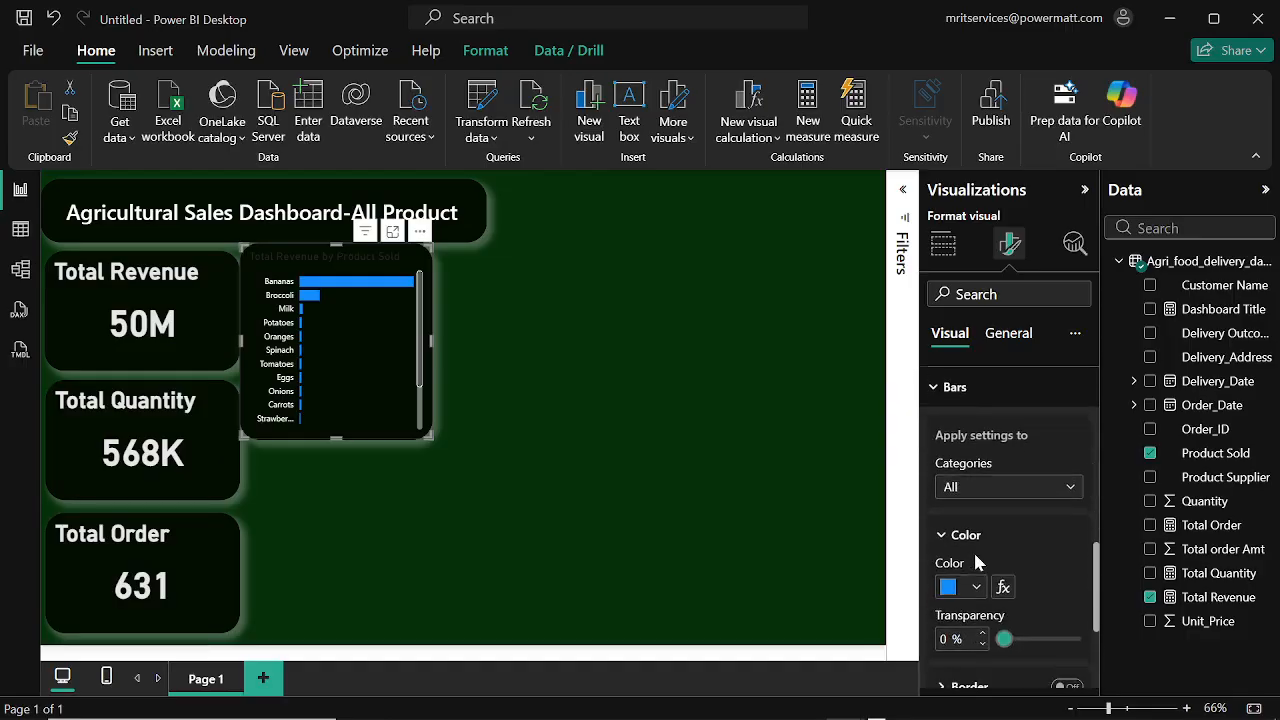
left_click(977, 589)
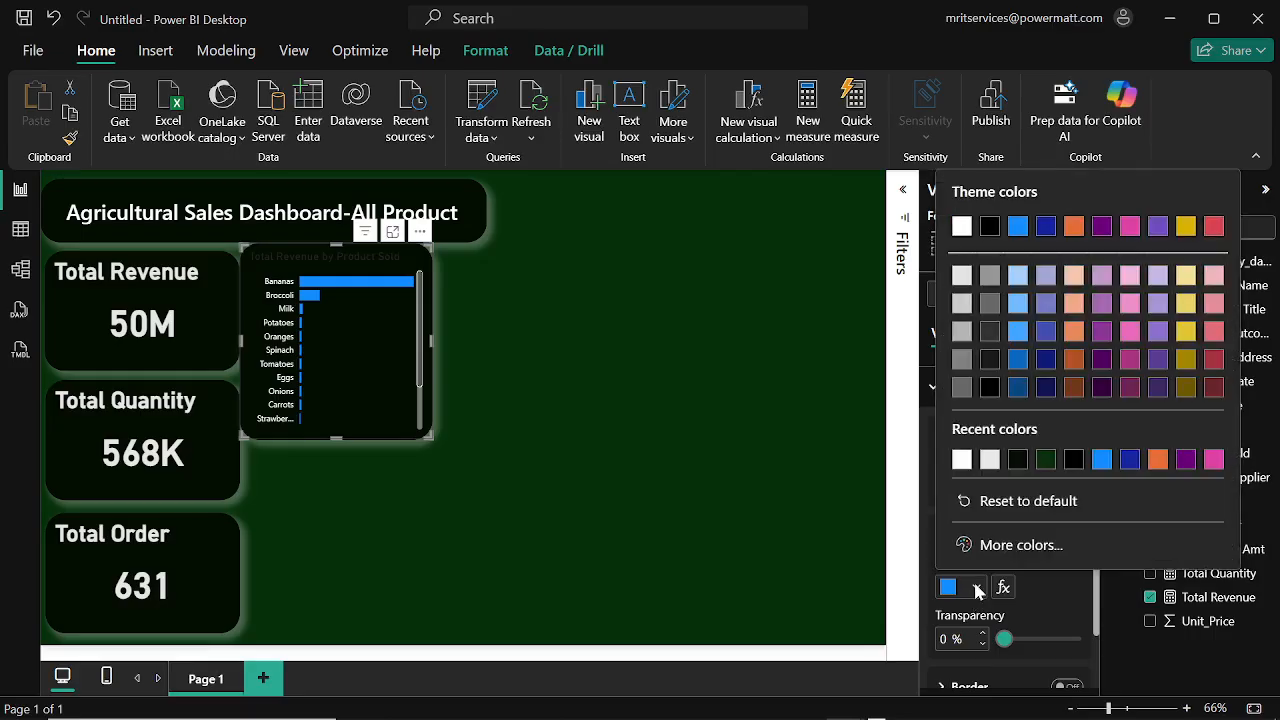
left_click(1019, 546)
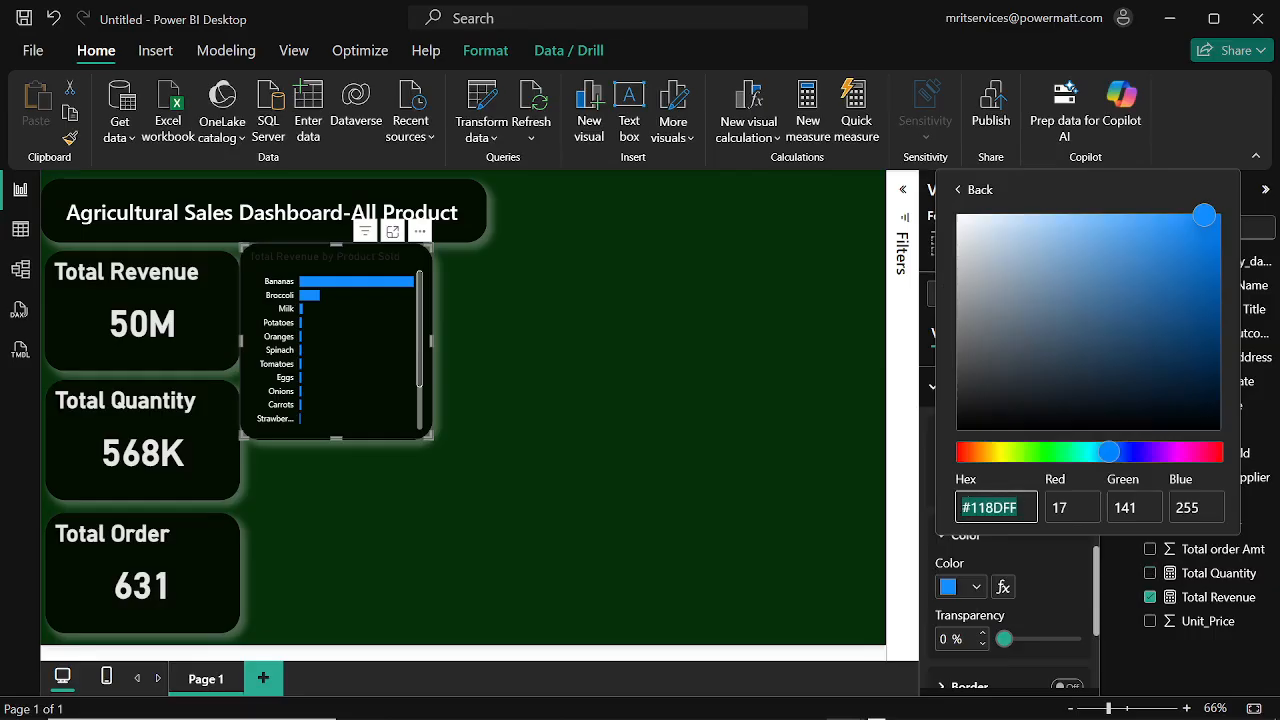
left_click(1015, 507)
key("BackSpace")
key("BackSpace")
key("BackSpace")
key("BackSpace")
key("BackSpace")
key("BackSpace")
type("0d861")
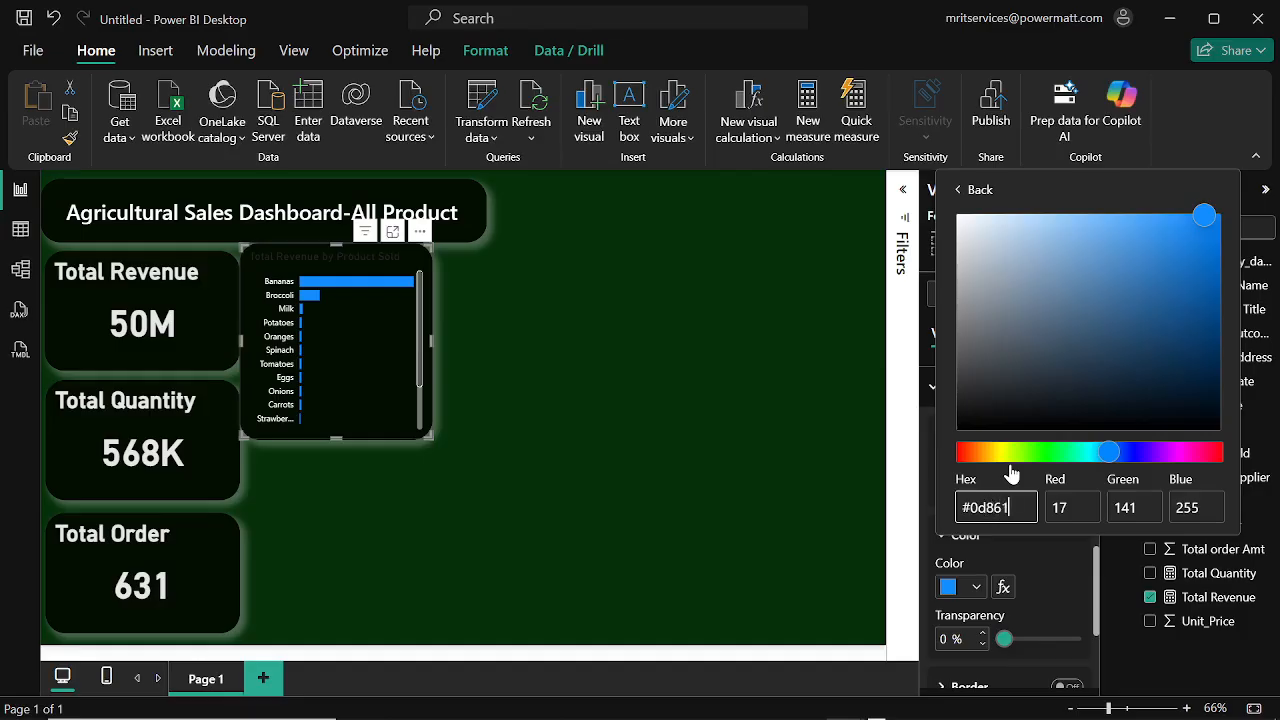
type("8")
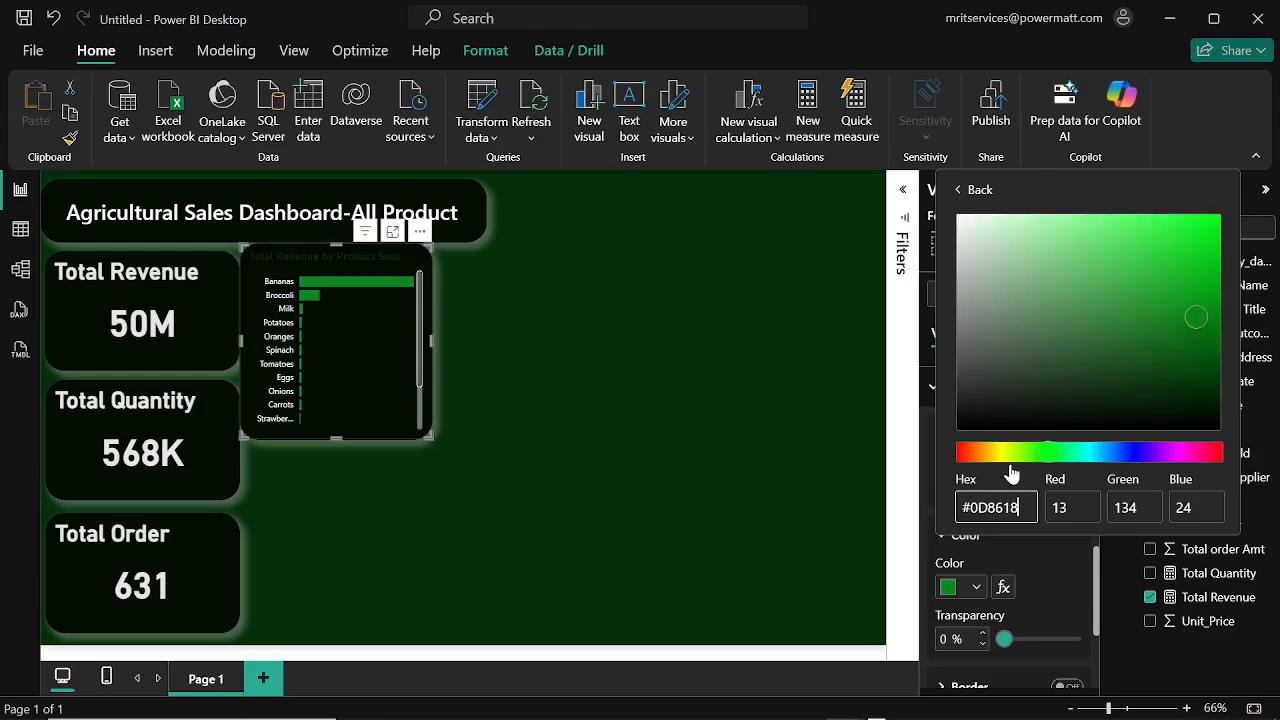
left_click(928, 435)
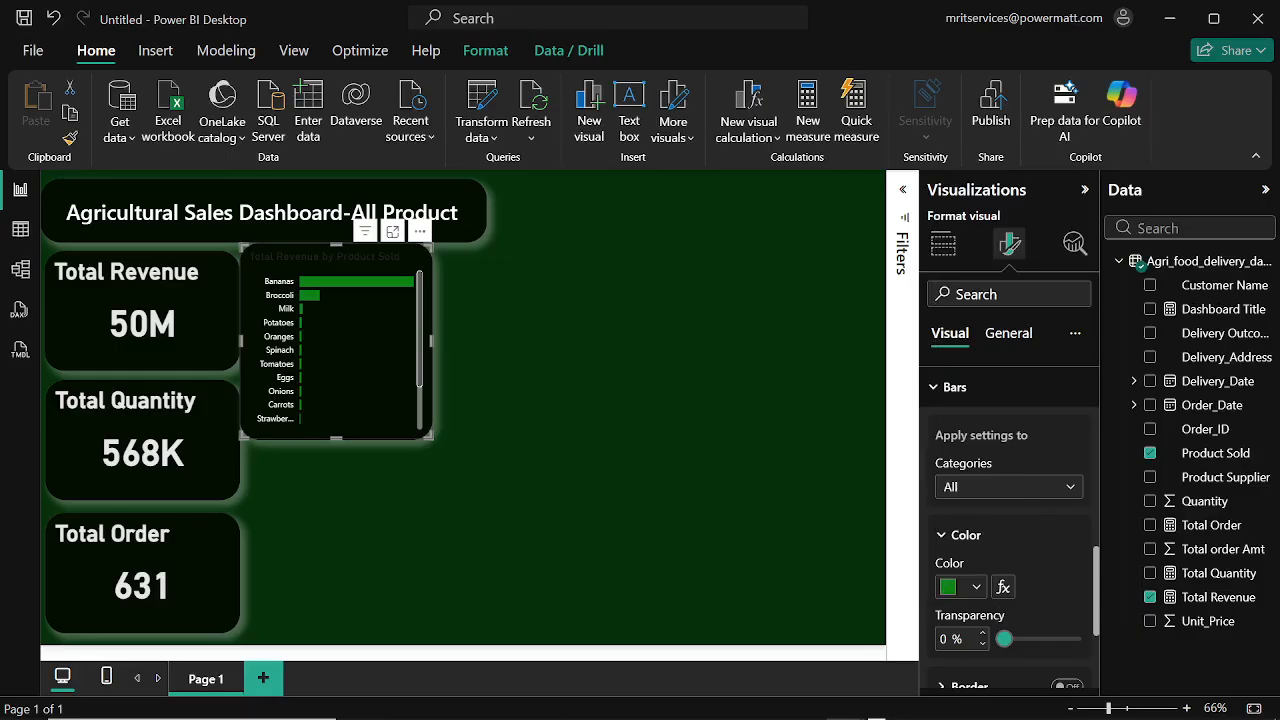
Step: Change the text color of the bar chart's title to light gray
scroll(952, 466, "up", 4)
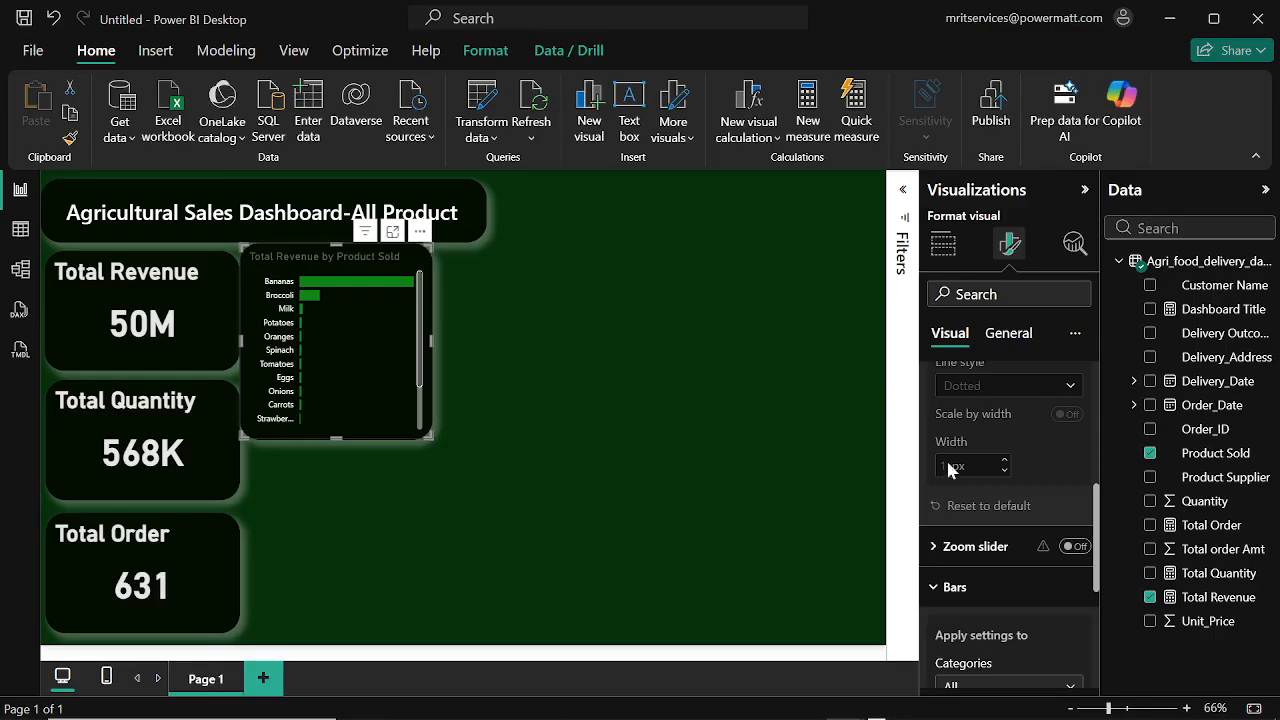
left_click(1006, 335)
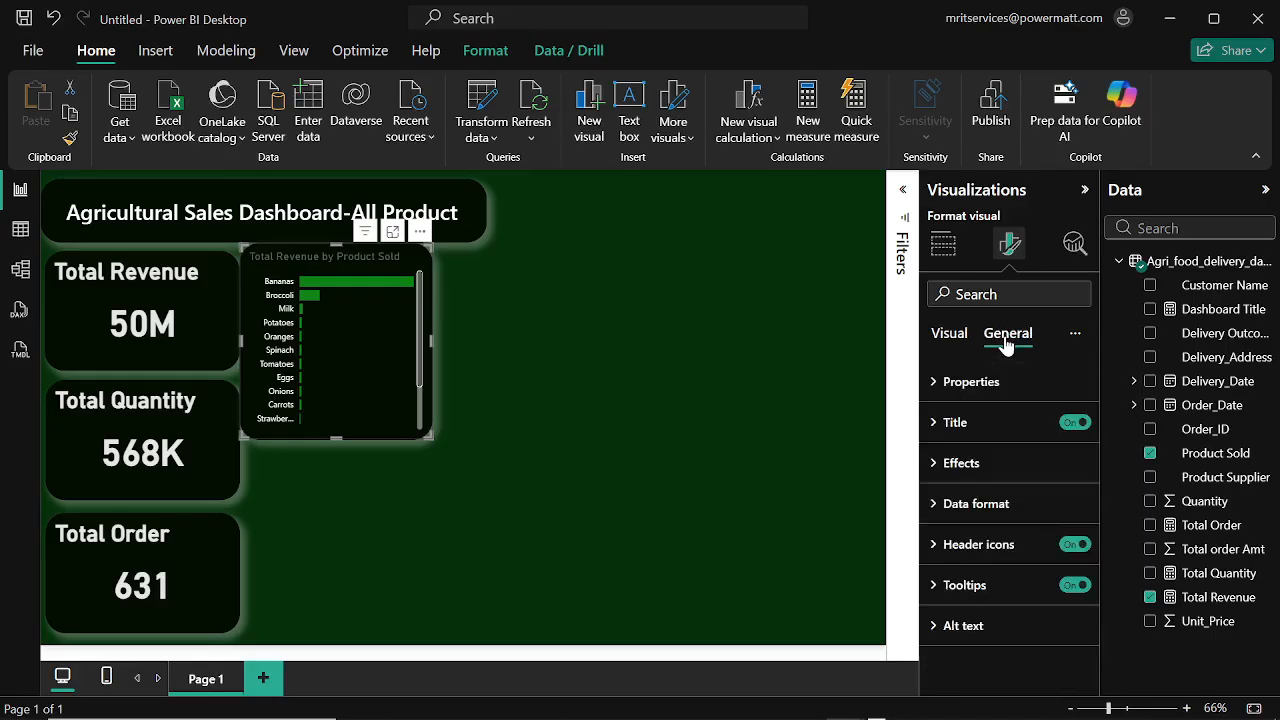
left_click(930, 428)
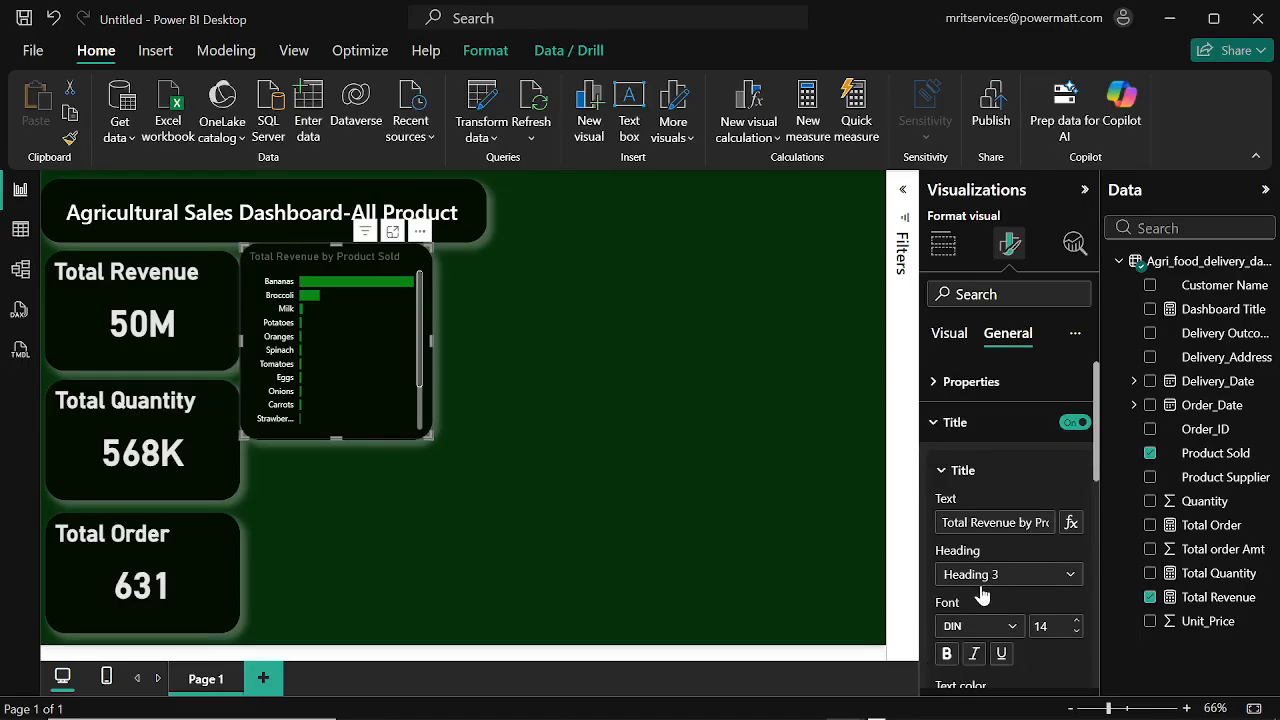
scroll(979, 581, "down", 2)
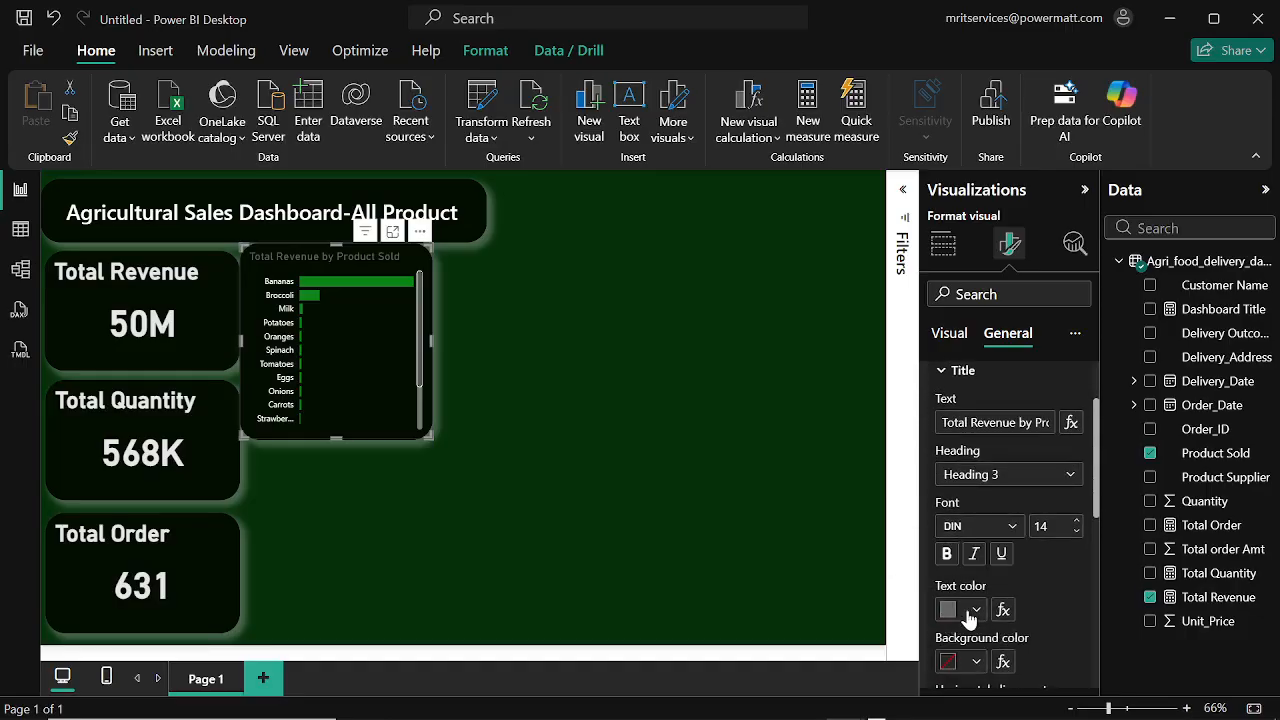
left_click(976, 610)
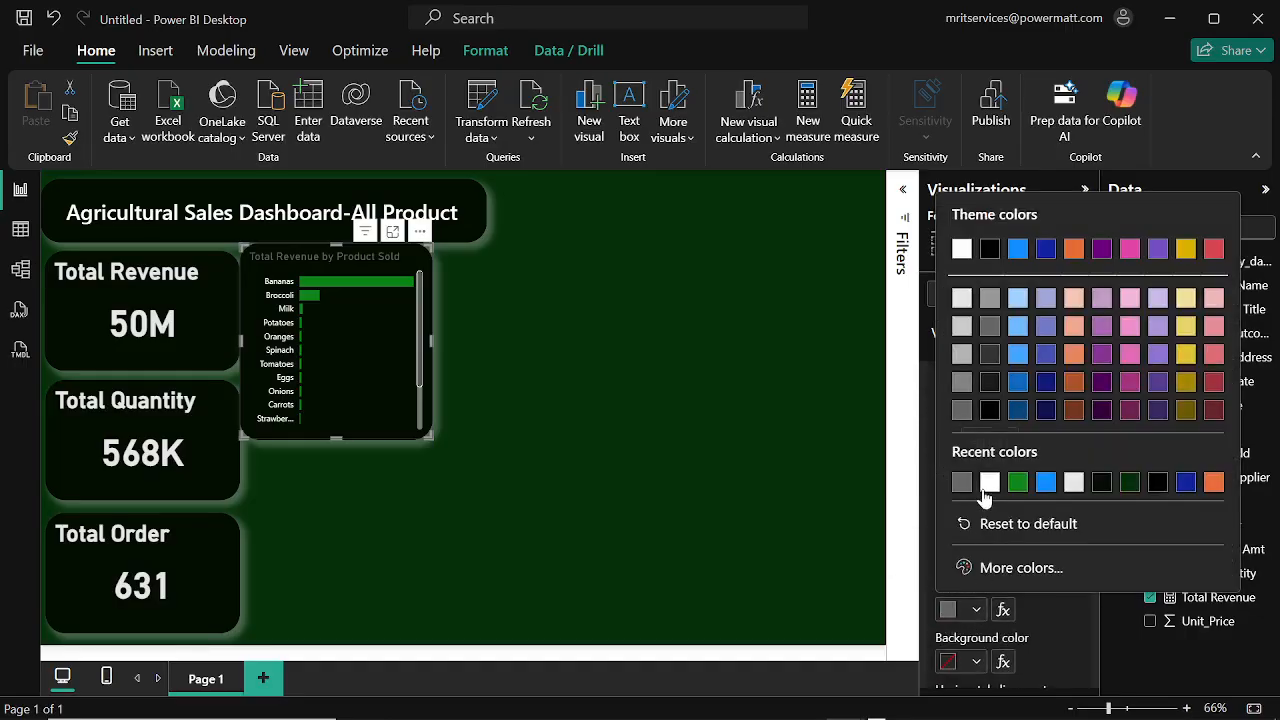
left_click(960, 298)
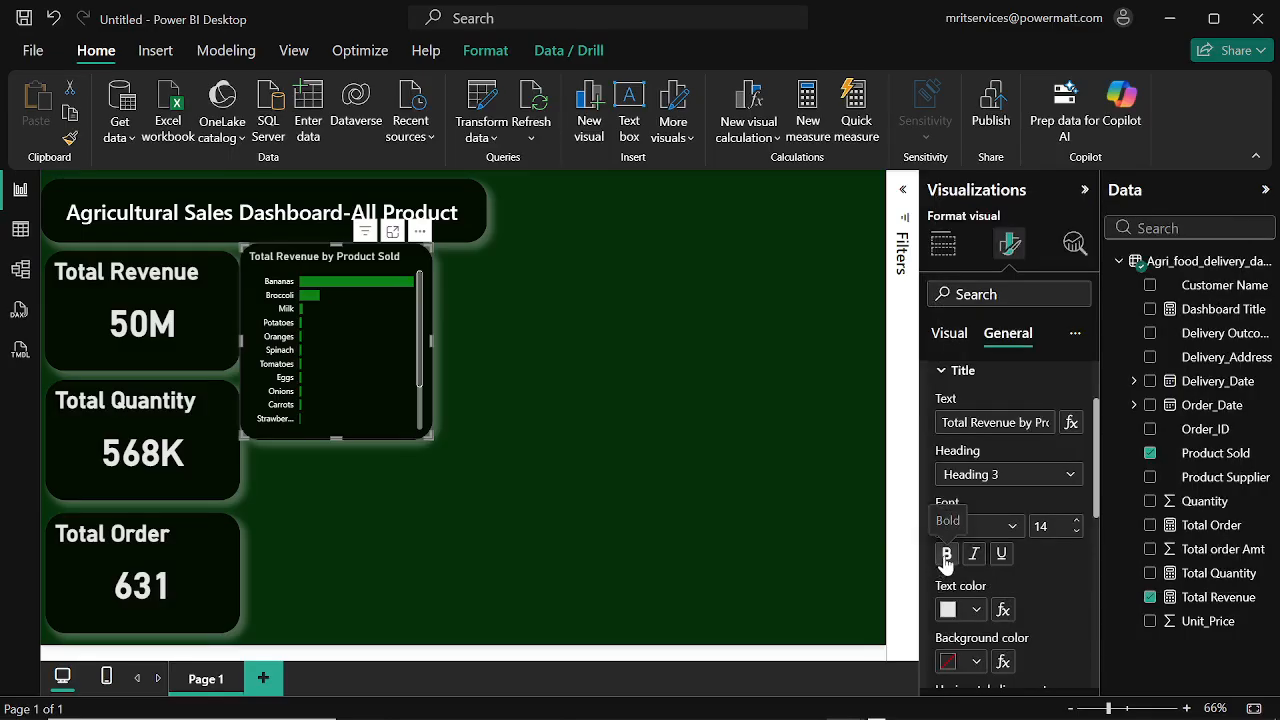
Step: Set the font size of the bar chart's title to 22
left_click(1056, 528)
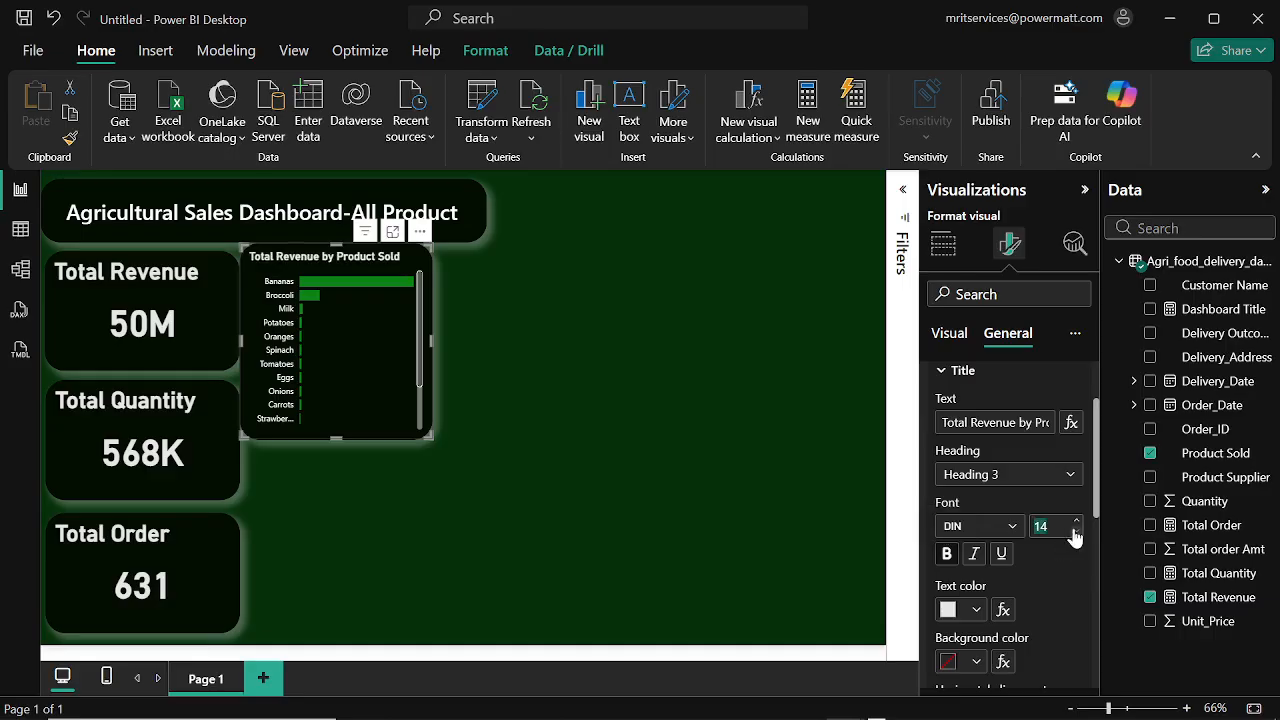
type("22")
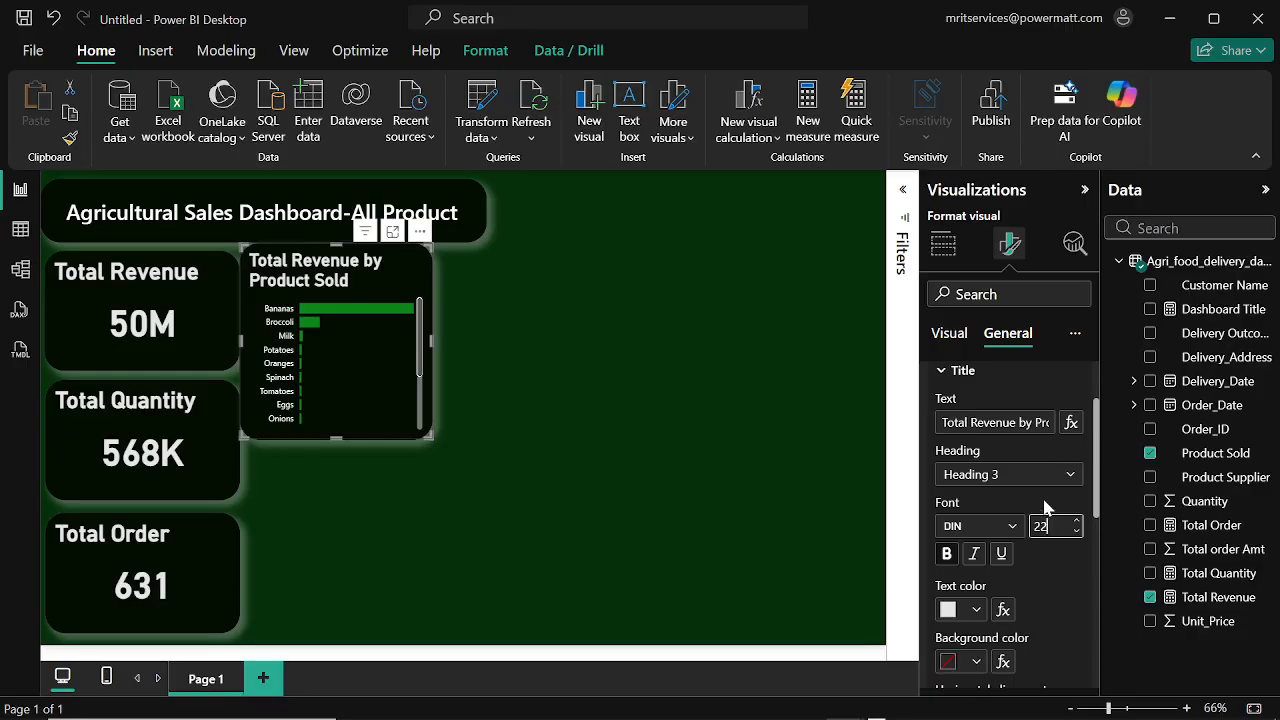
scroll(978, 580, "down", 2)
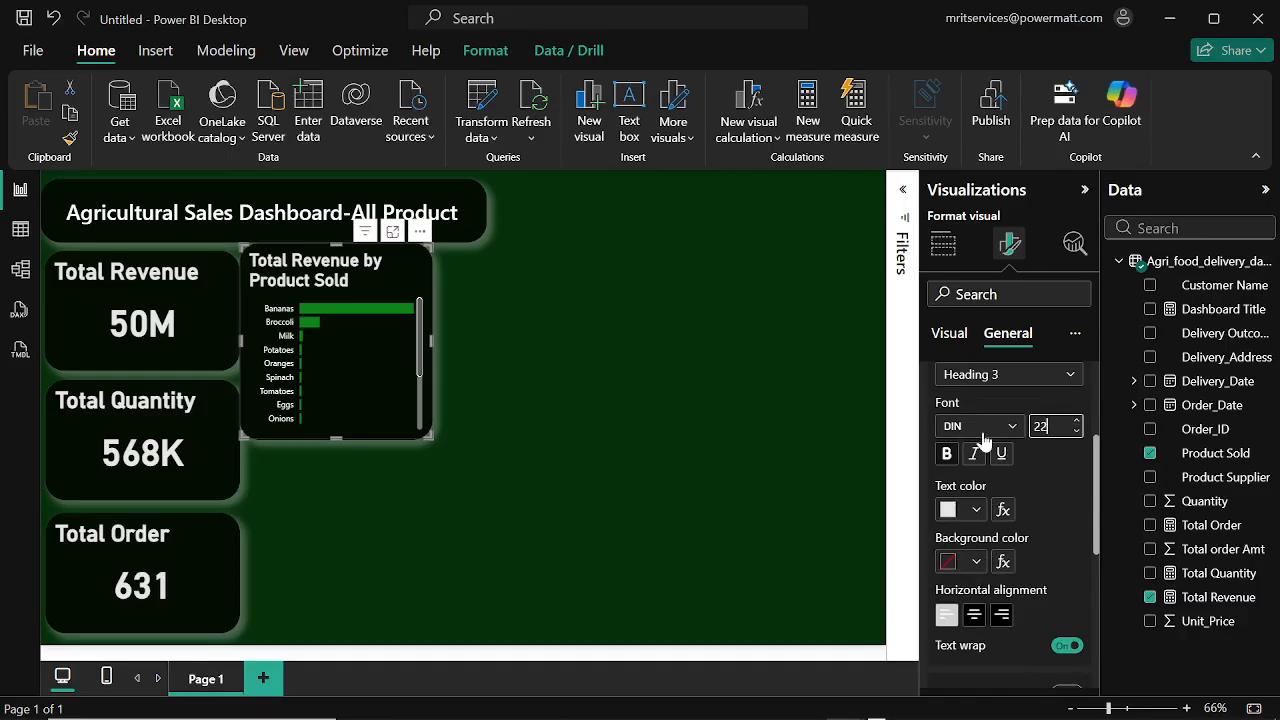
scroll(985, 452, "down", 2)
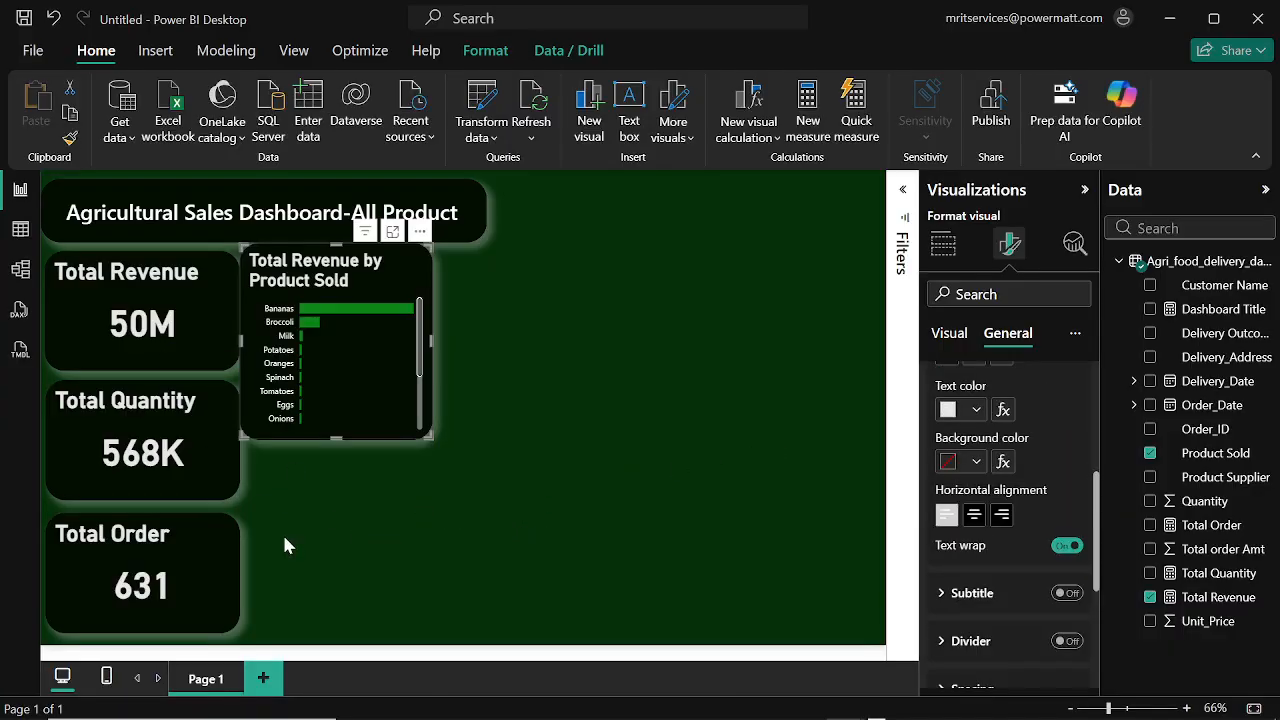
Step: Add a stacked column chart with Product Supplier on the X-axis and Total Revenue on the Y-axis
left_click(352, 527)
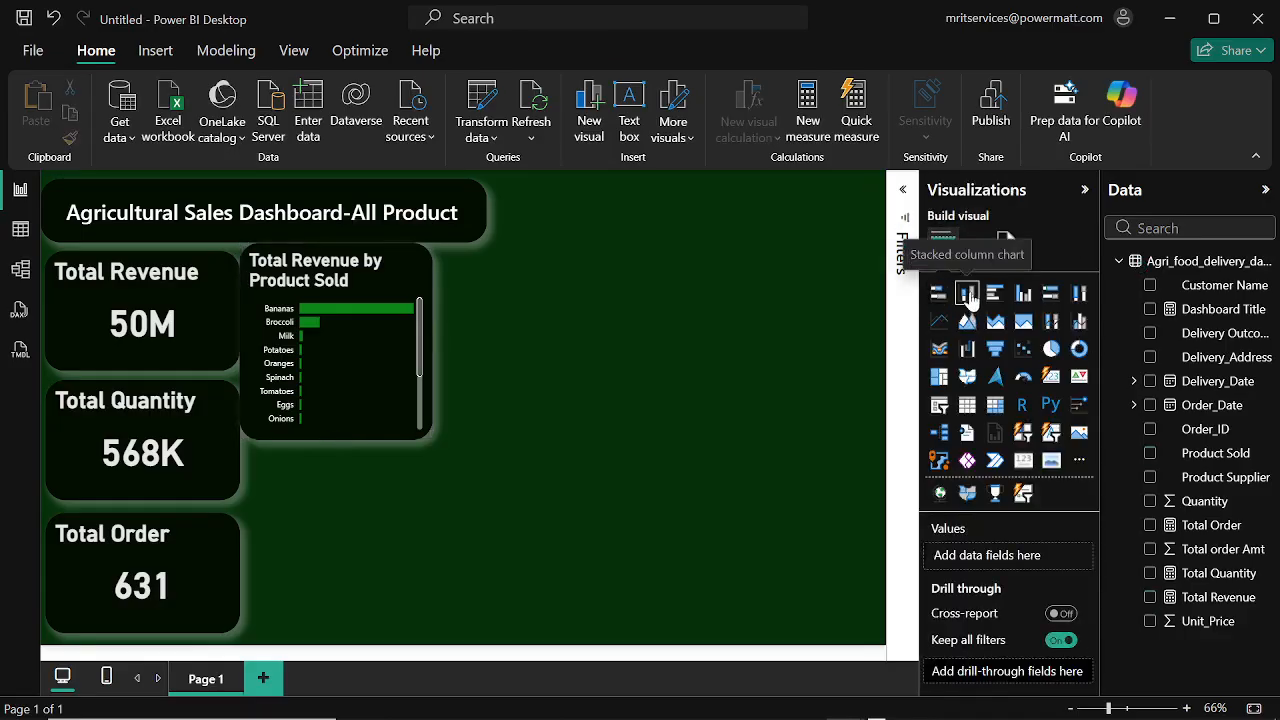
left_click(968, 295)
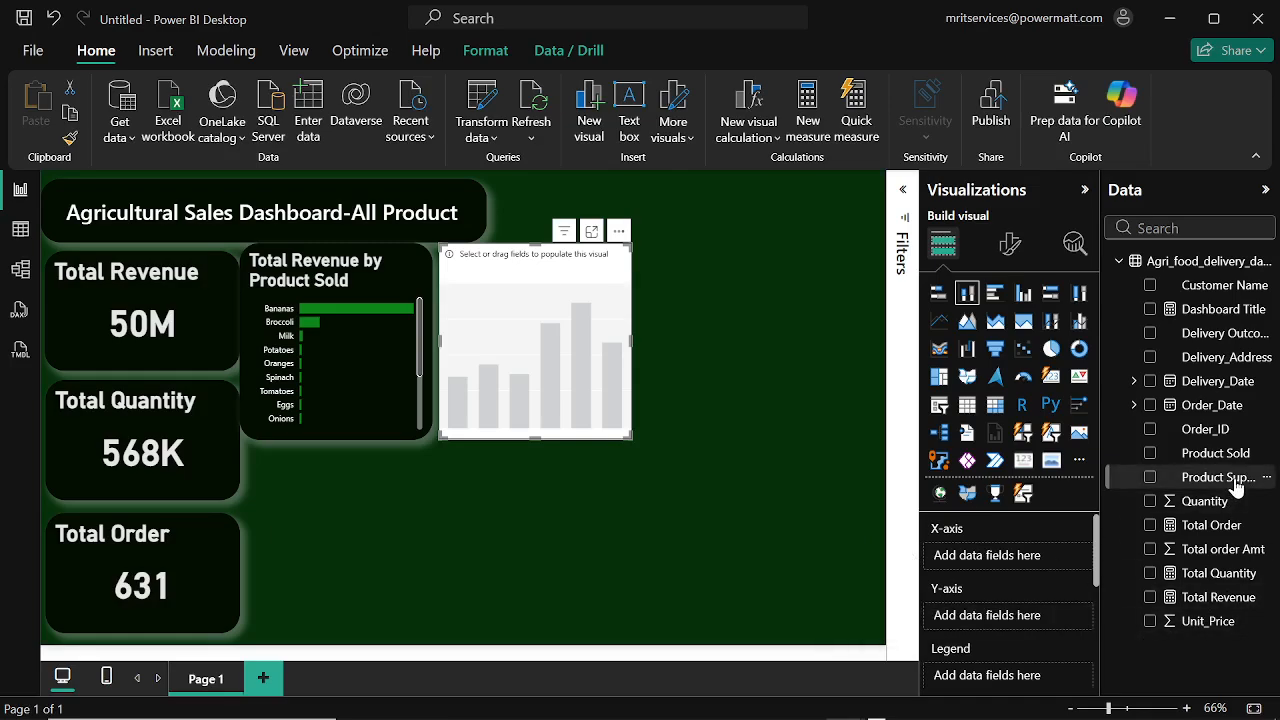
left_click_drag(1236, 484, 1030, 572)
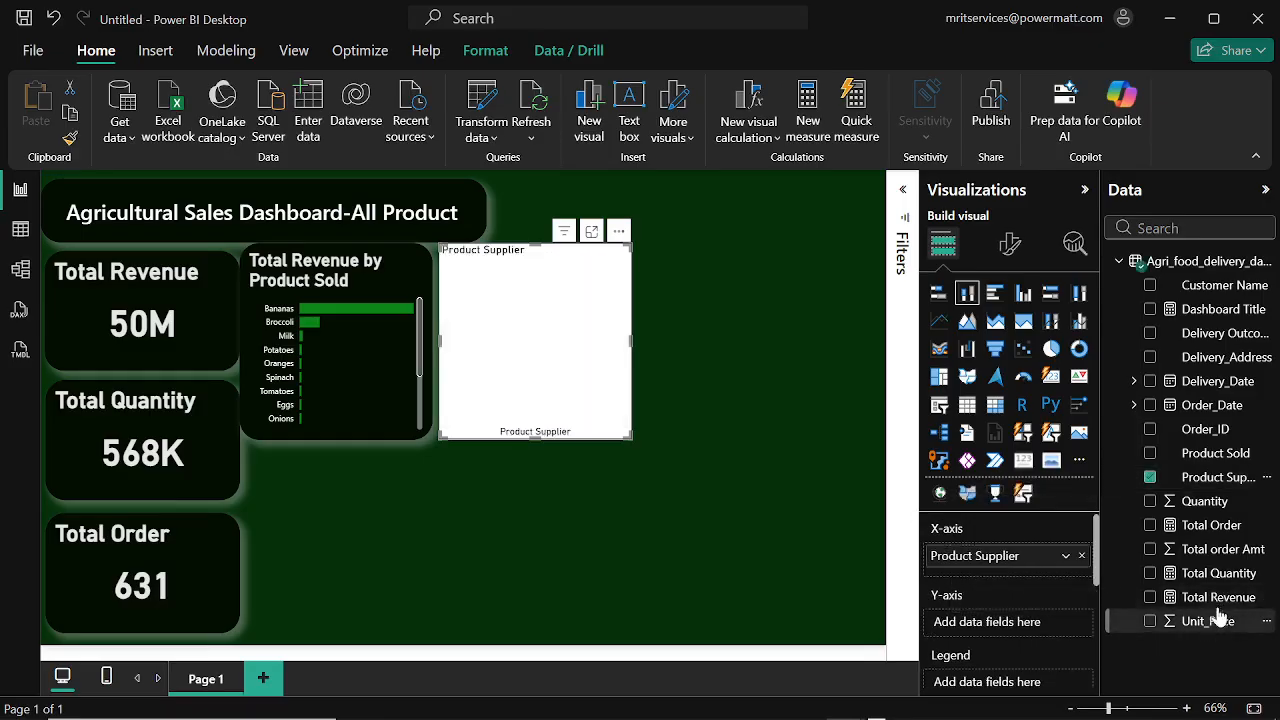
left_click_drag(1220, 597, 1000, 621)
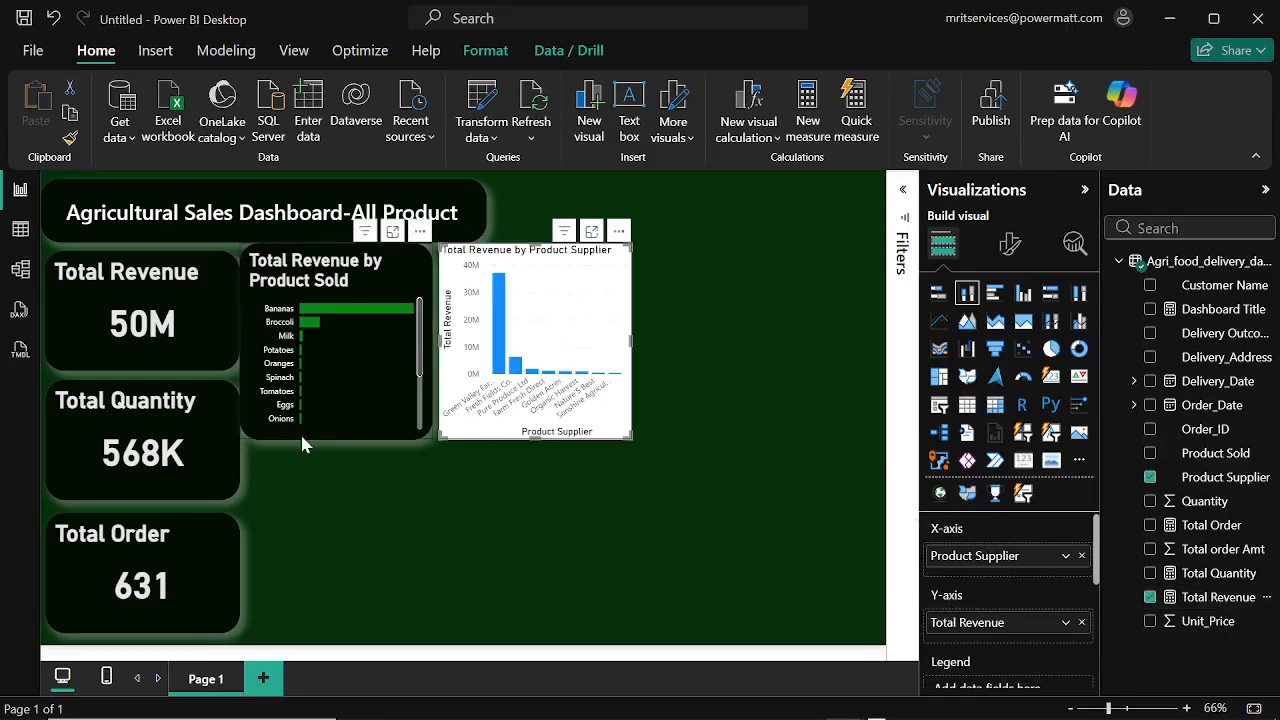
Step: Copy the Product Sold bar chart's formatting onto the Total Revenue by Product Supplier column chart with Format Painter
left_click(348, 383)
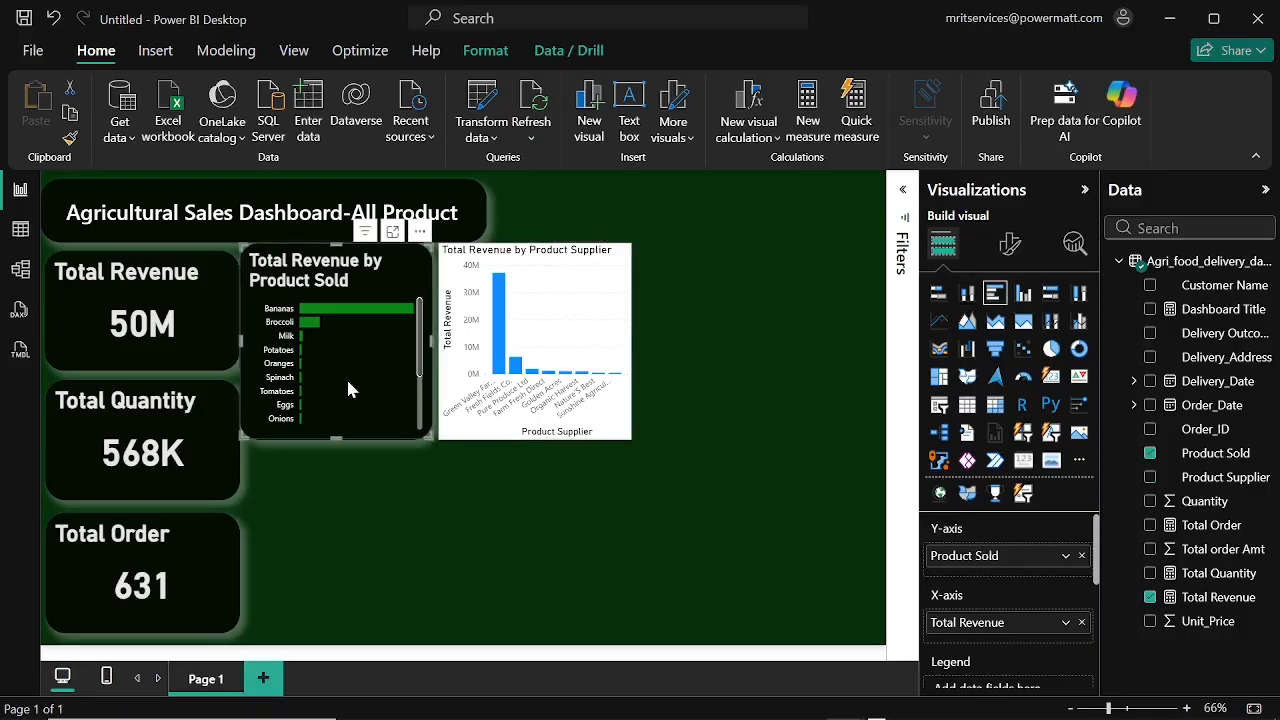
left_click(72, 140)
left_click(578, 312)
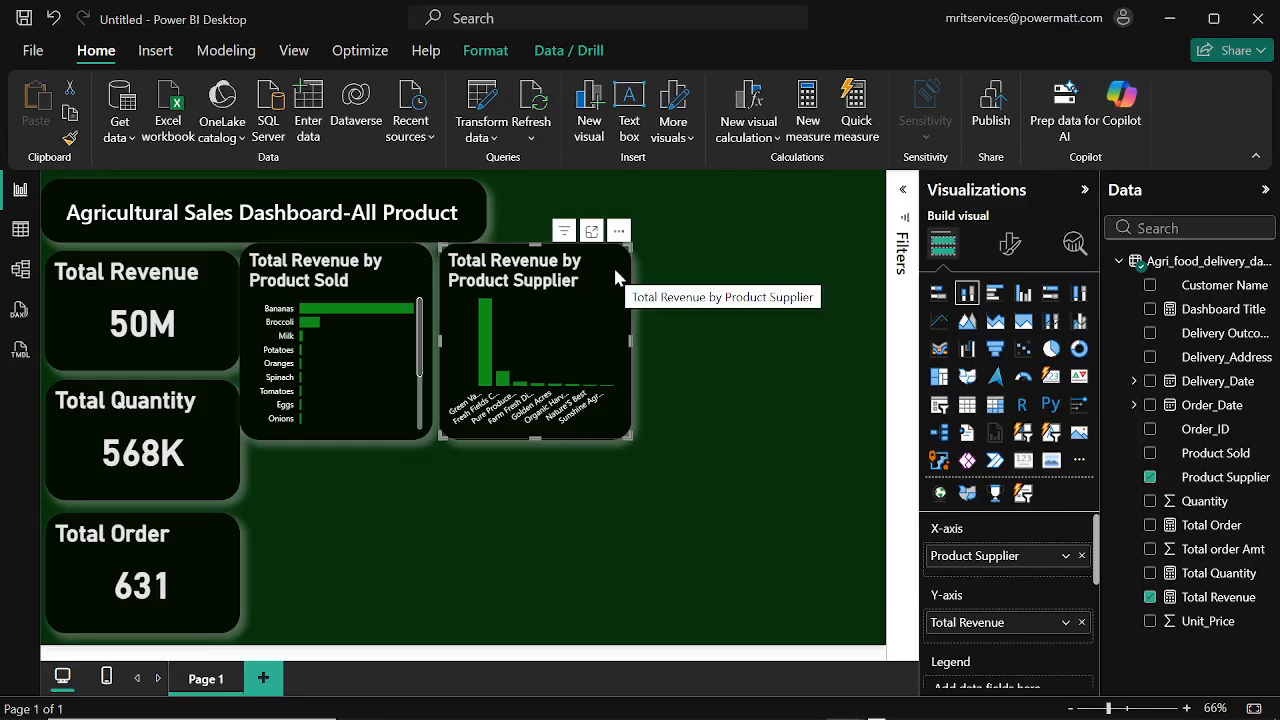
Step: Set the height of the Total Revenue by Product Supplier column chart to 284
left_click(1010, 250)
left_click(1028, 336)
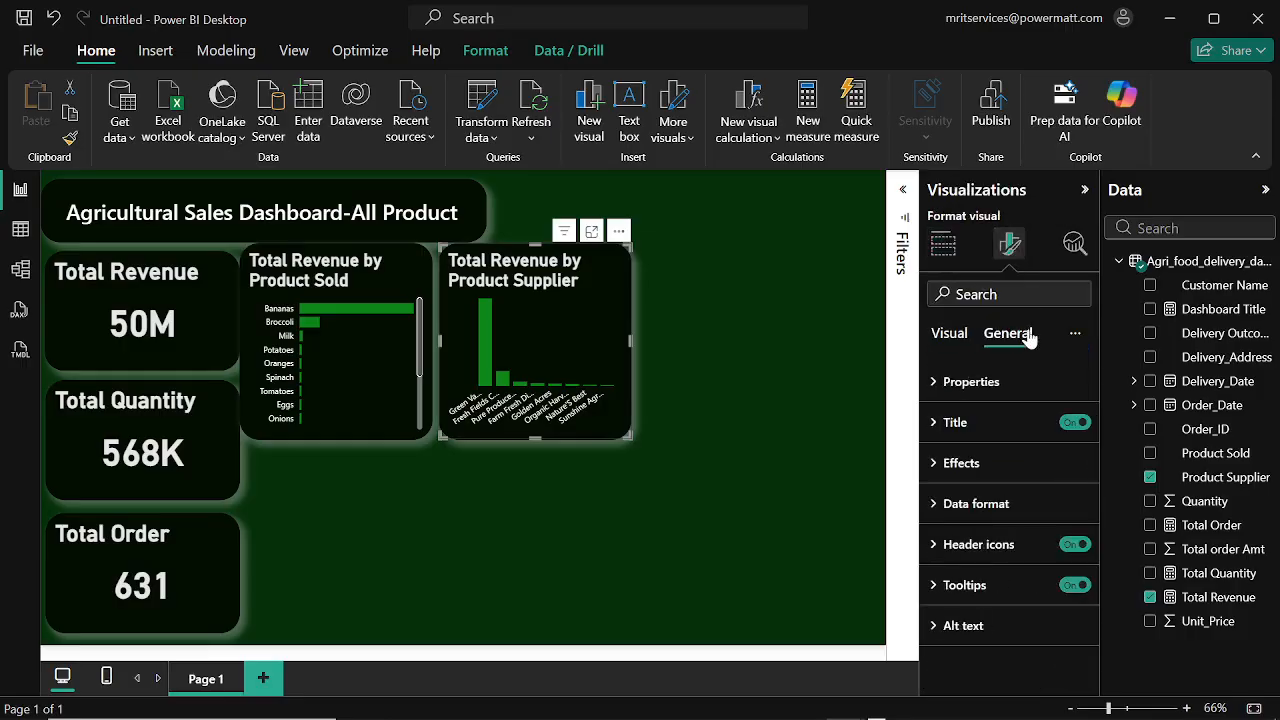
left_click(965, 382)
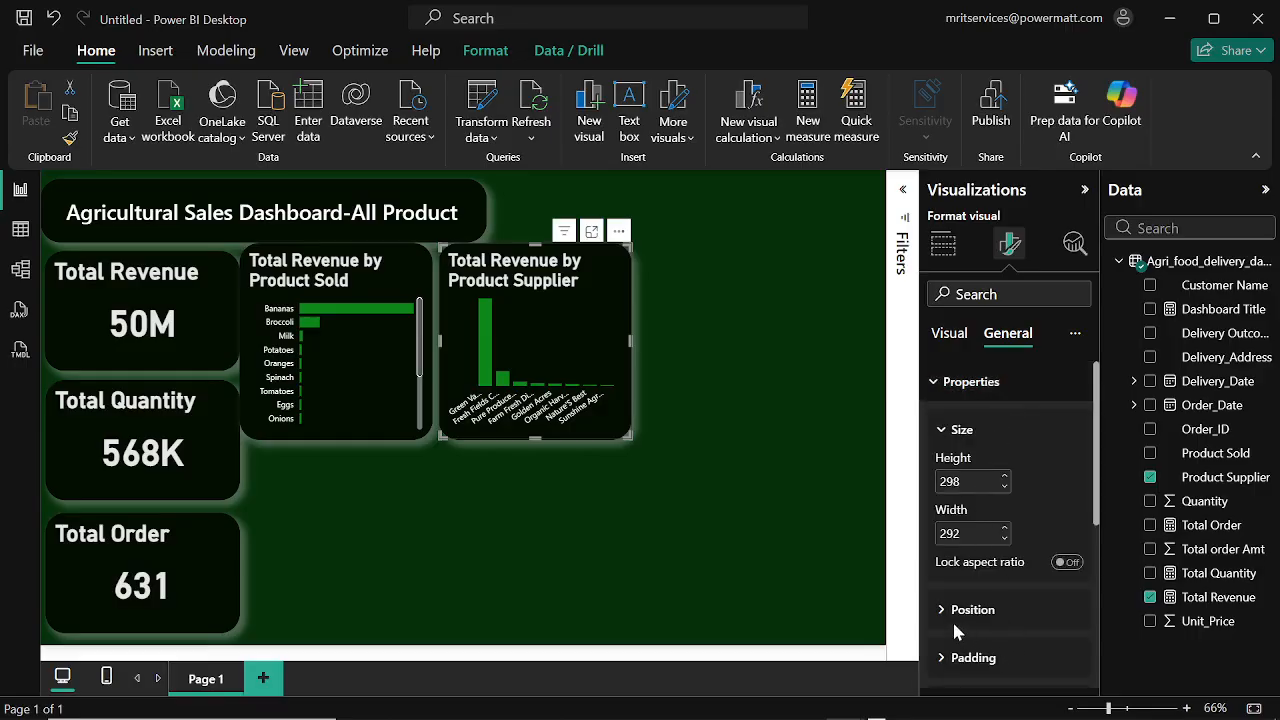
double_click(950, 482)
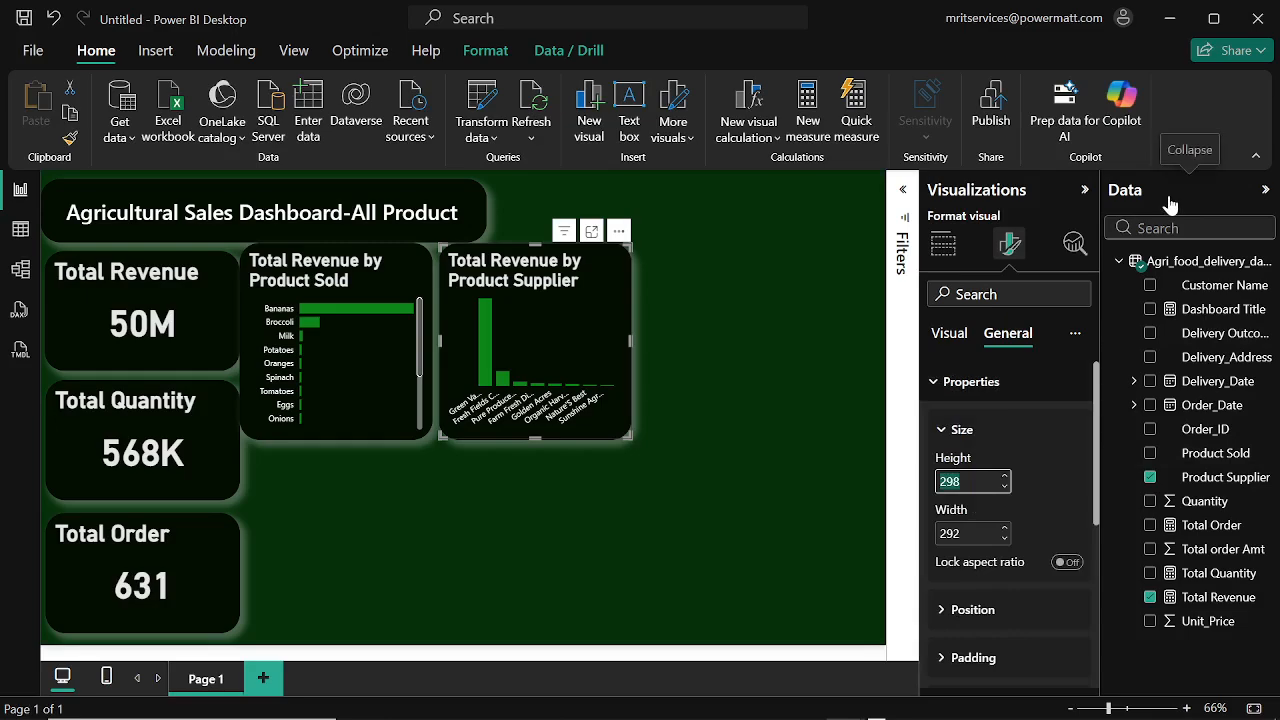
type("2")
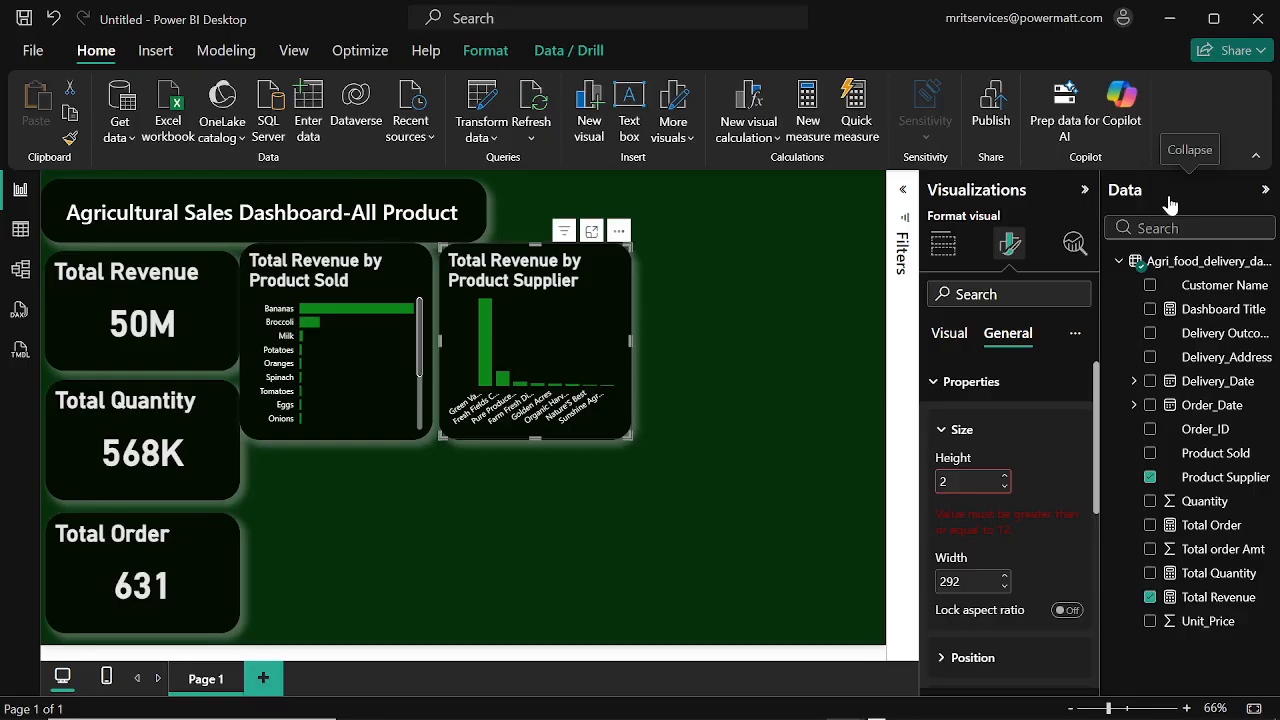
type("84")
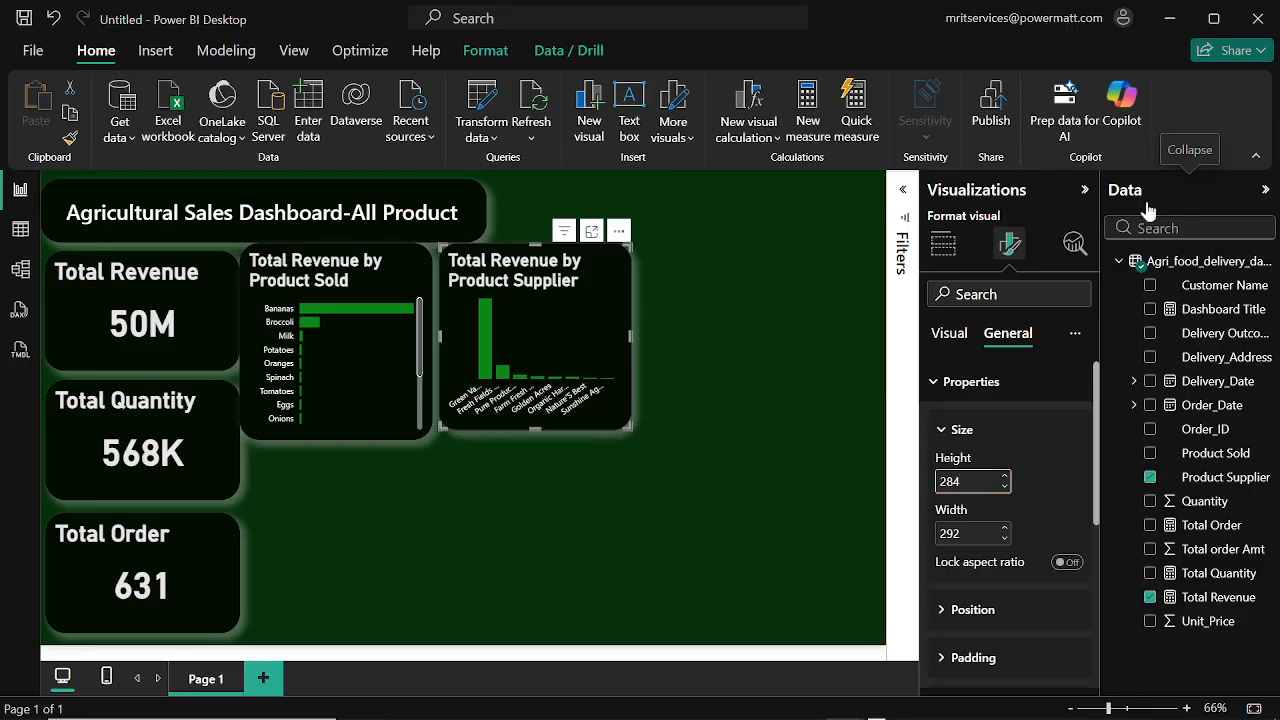
Step: Set the width of the Total Revenue by Product Supplier chart to 402
double_click(952, 533)
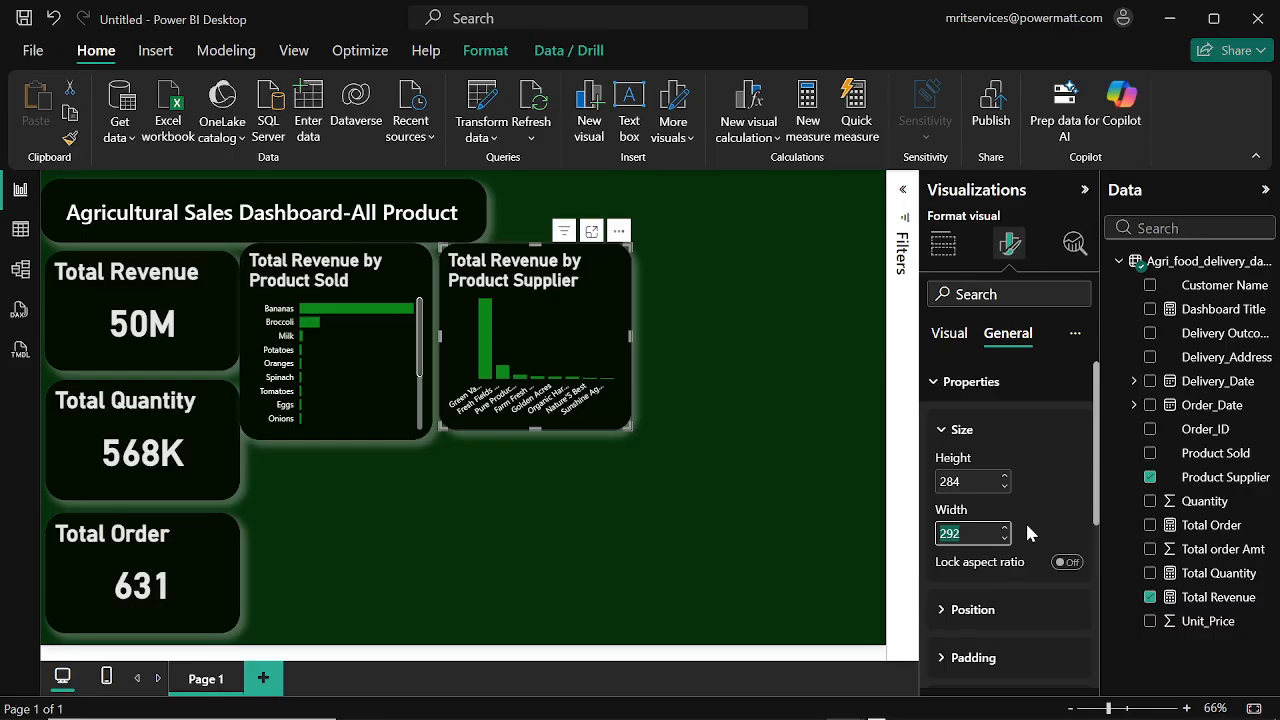
type("402")
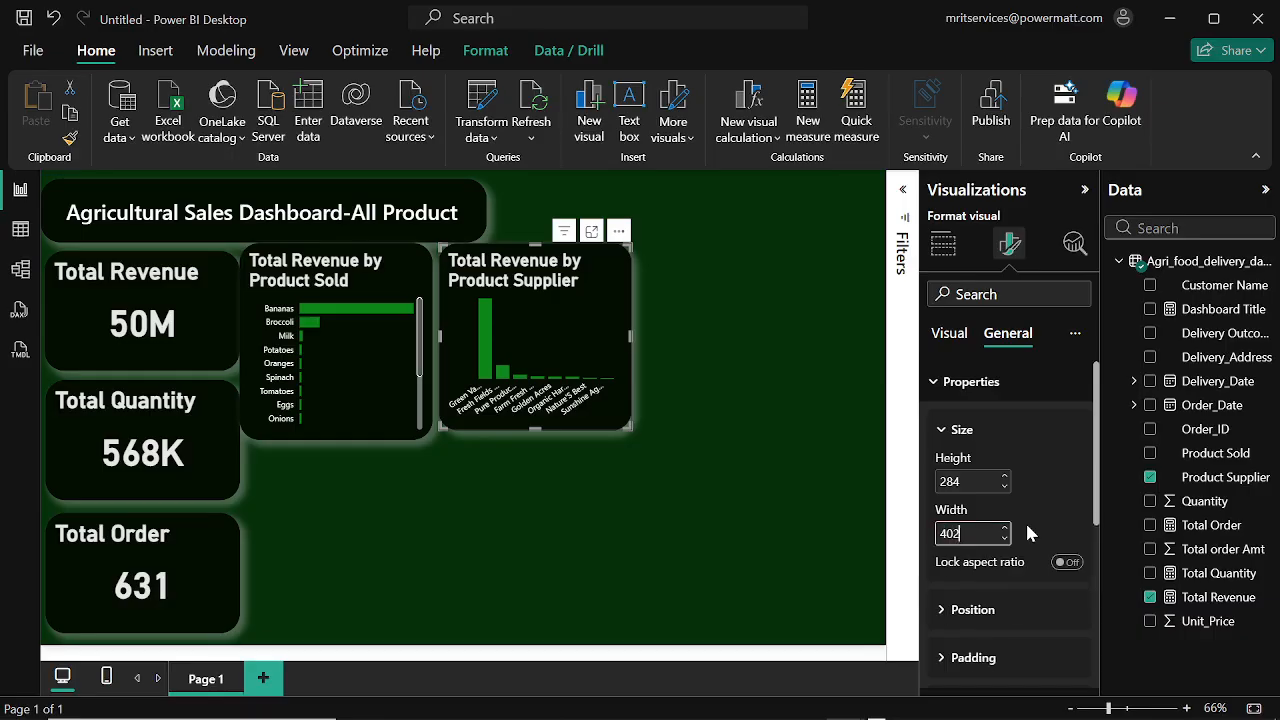
key("Return")
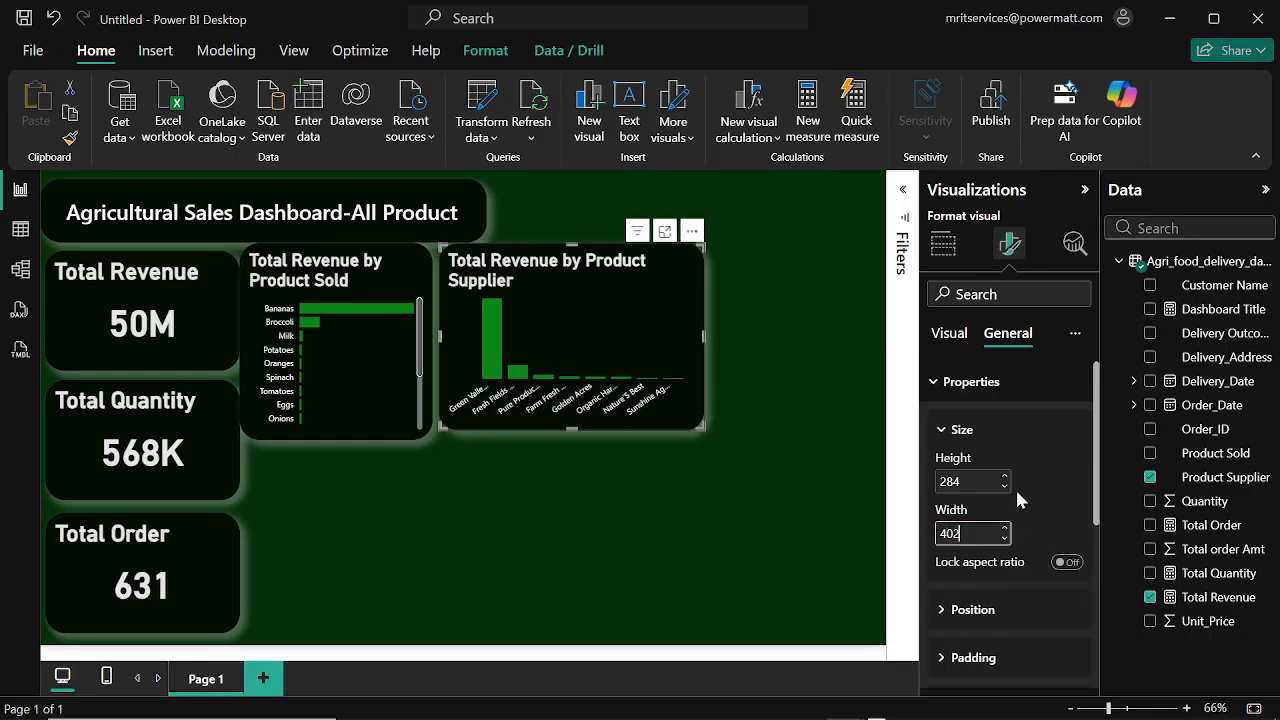
Step: Position the Total Revenue by Product Supplier chart at horizontal 301 and vertical 424
left_click(945, 610)
scroll(977, 574, "down", 5)
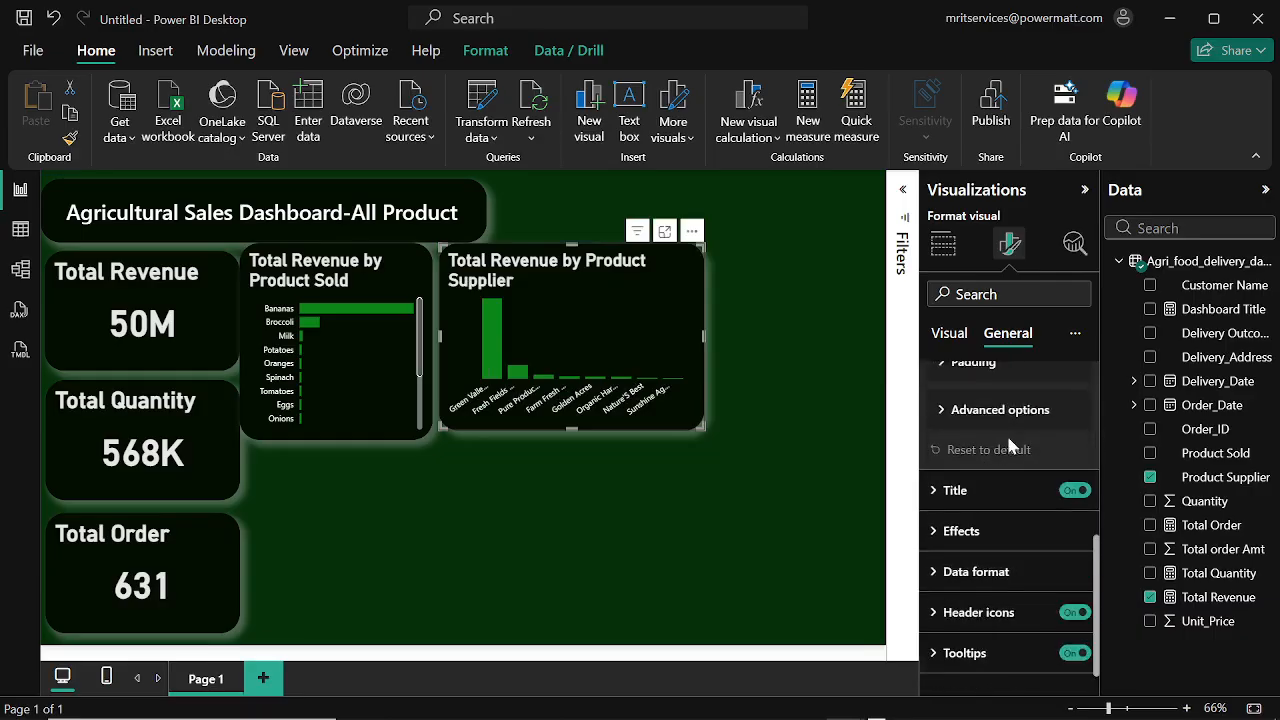
scroll(1006, 433, "up", 3)
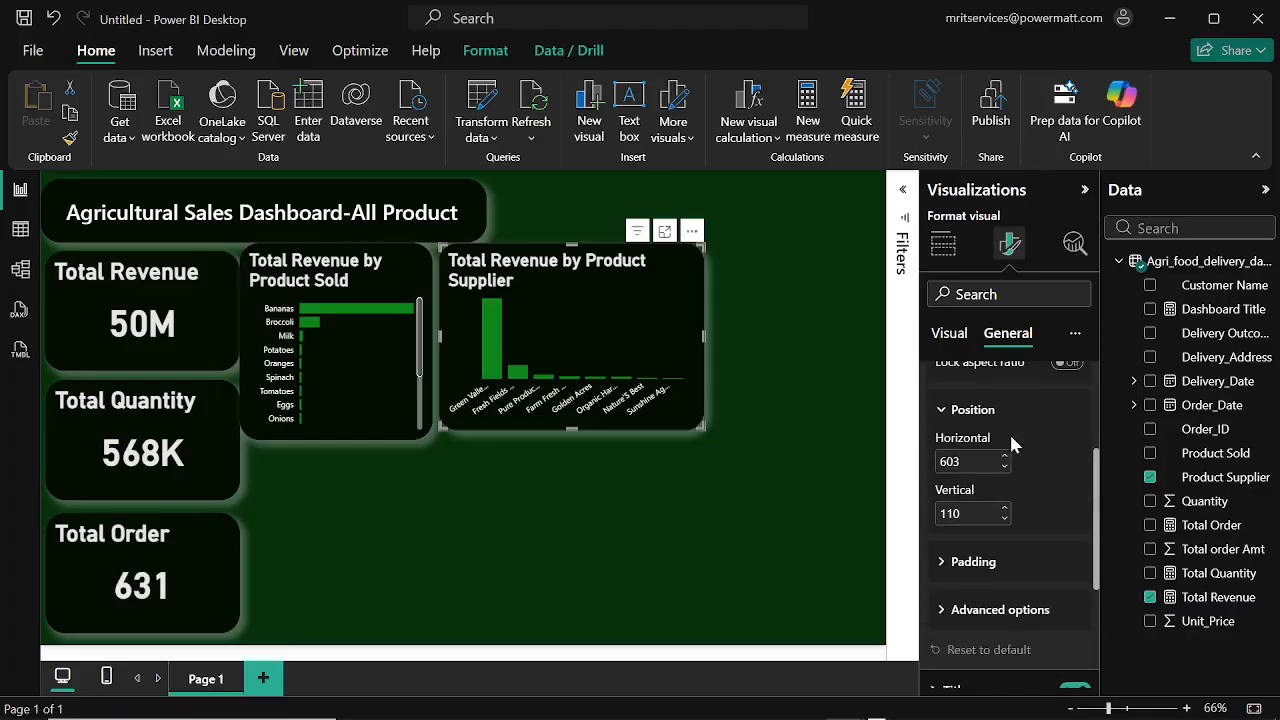
double_click(948, 461)
type("301")
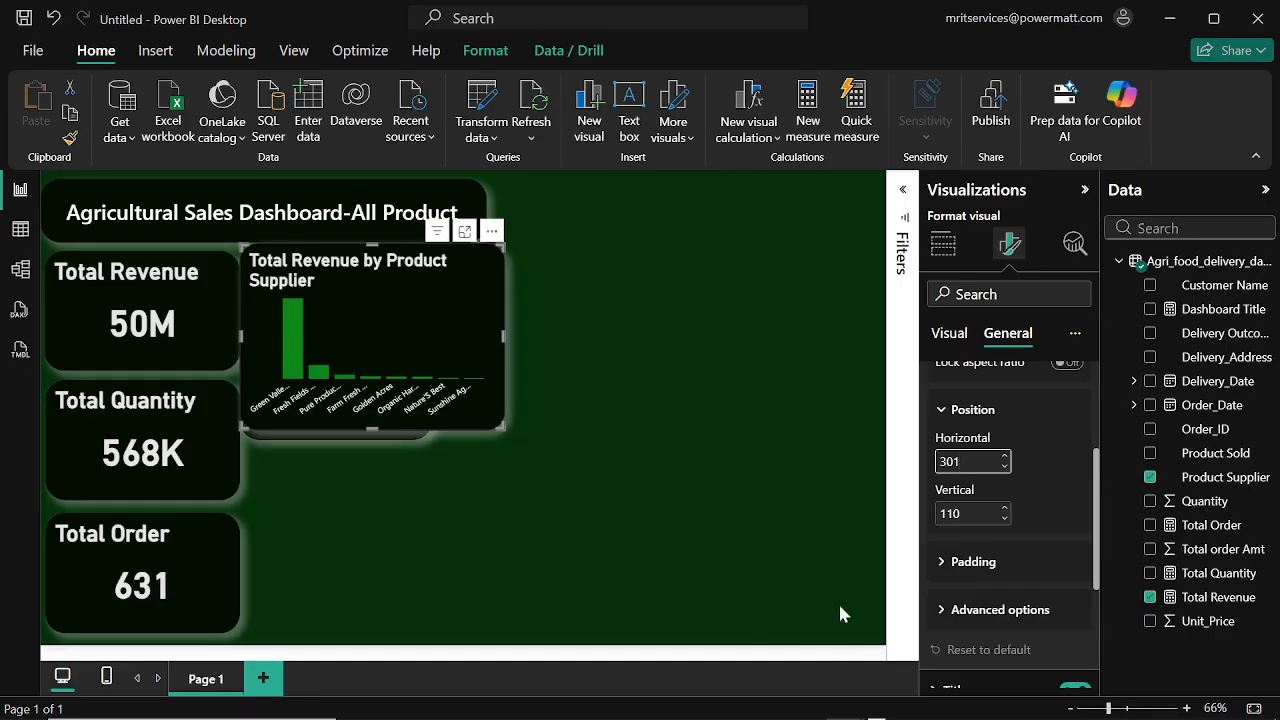
key("Tab")
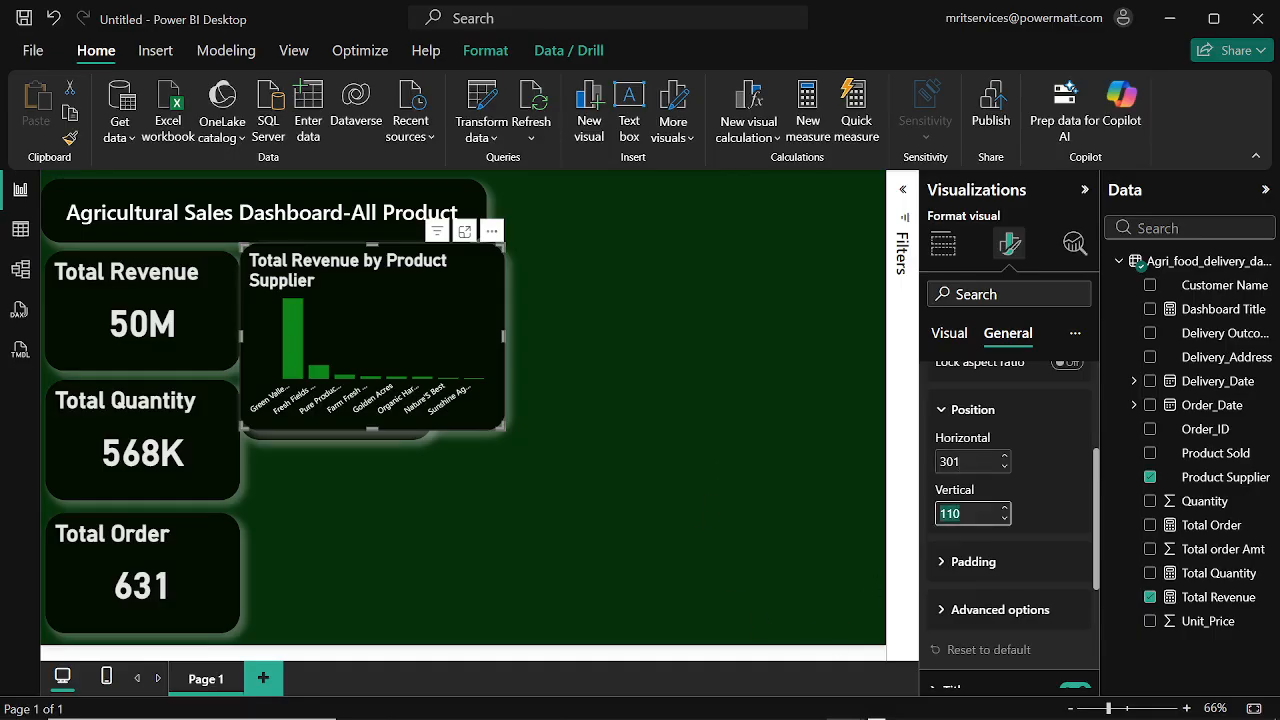
type("424")
key("Return")
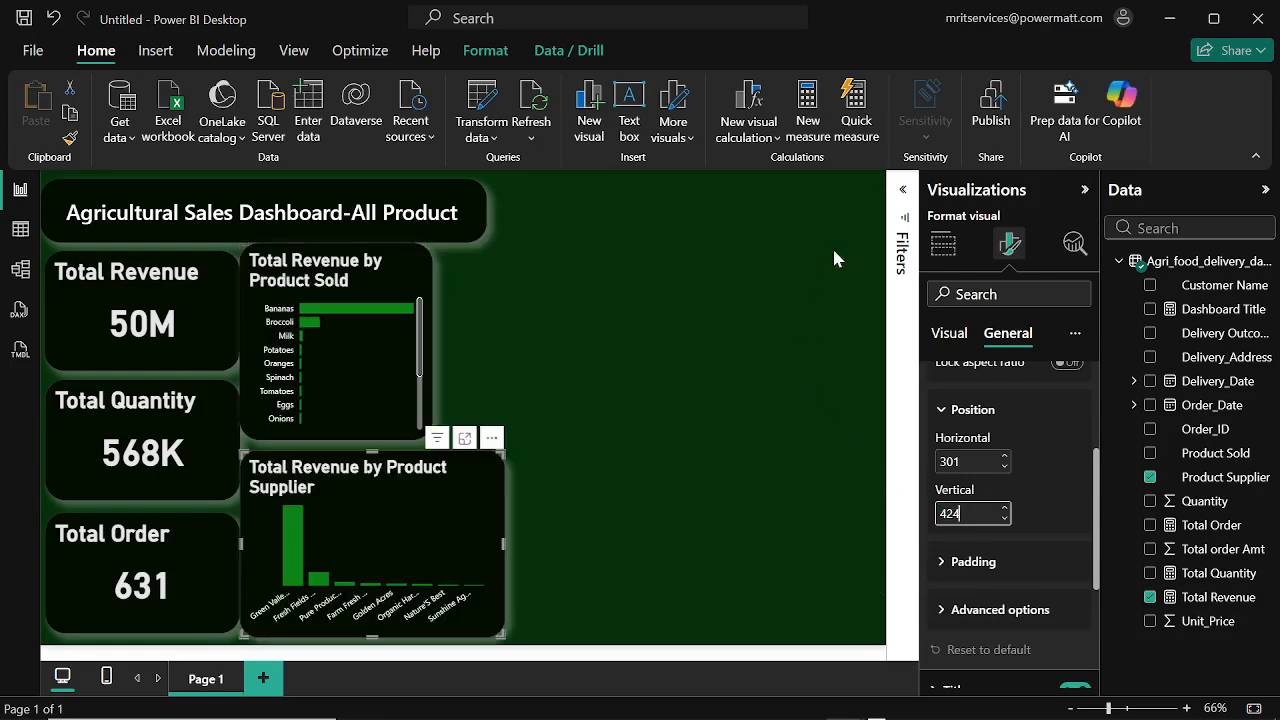
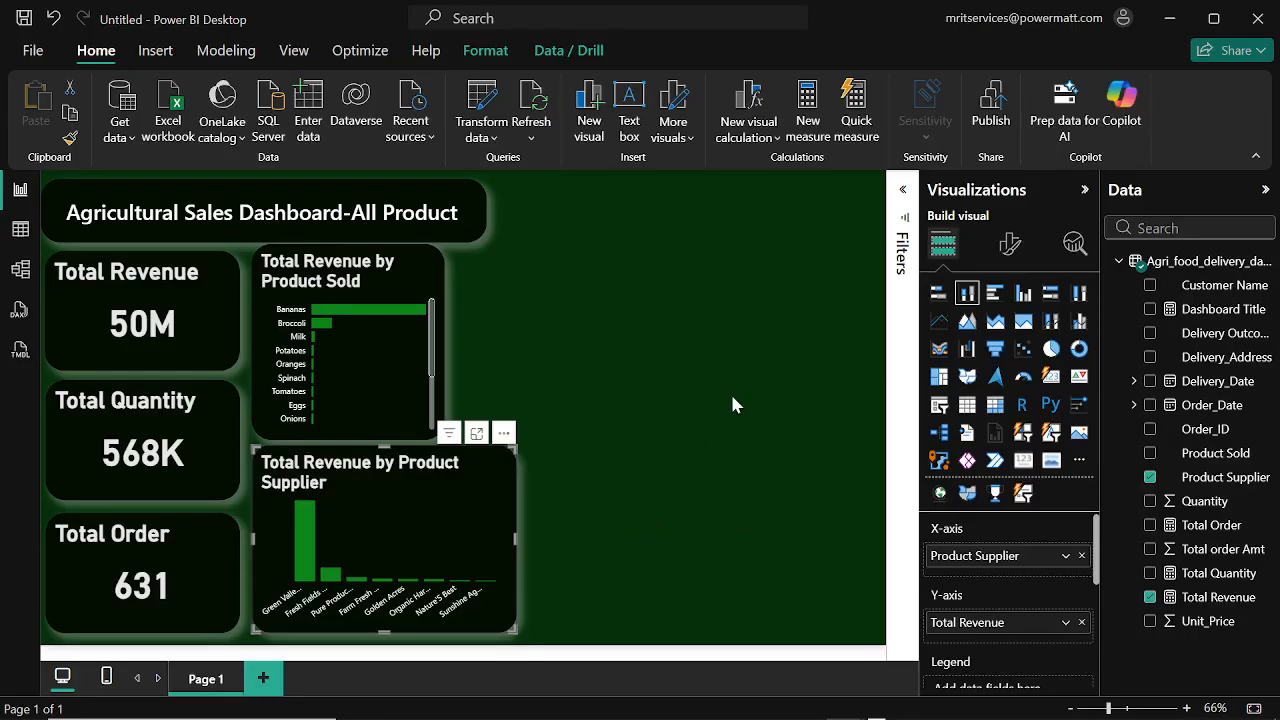
Step: Add a line chart of Total Revenue on the Y-axis by Order_Date on the X-axis, keeping only the Year level
left_click(582, 337)
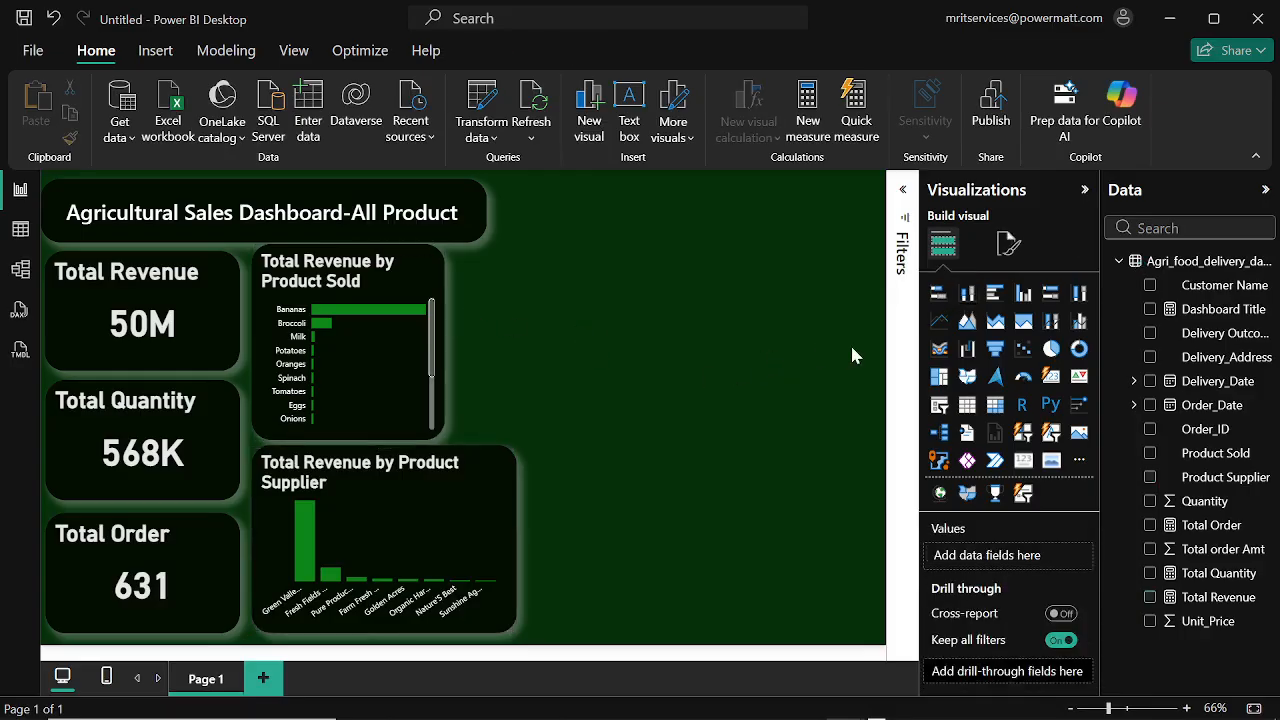
left_click(938, 324)
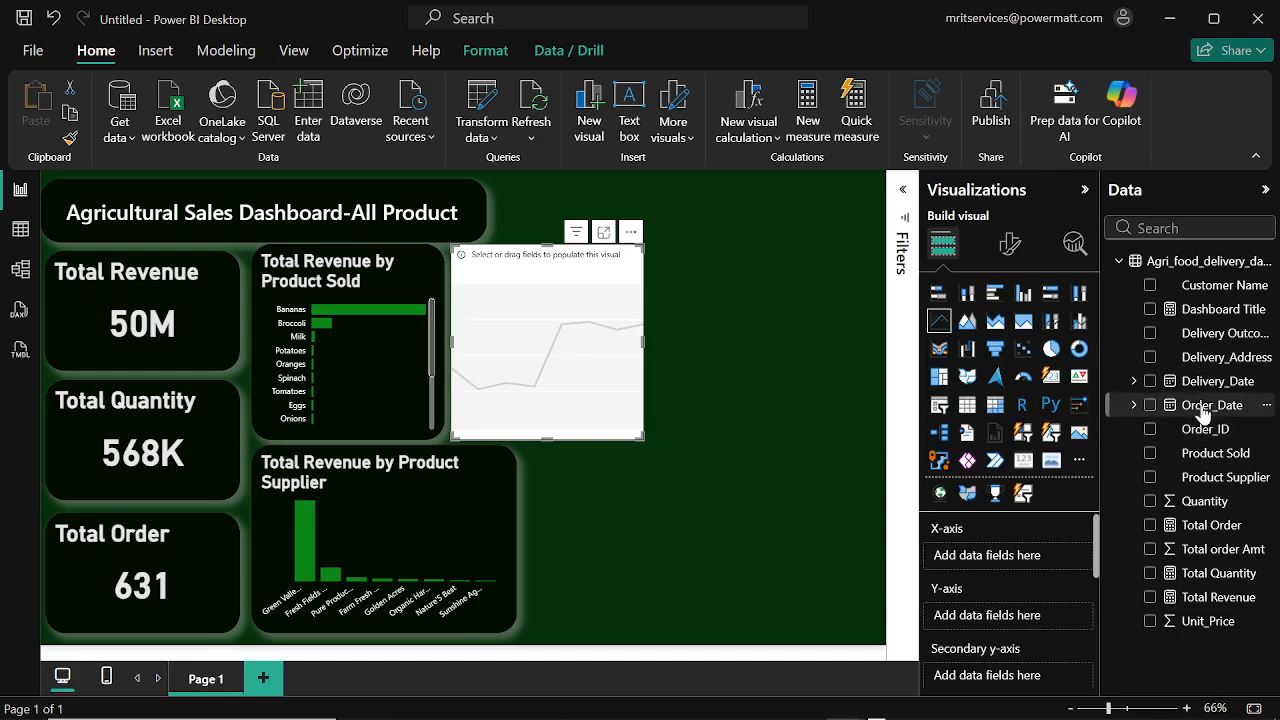
left_click_drag(1196, 432, 1010, 565)
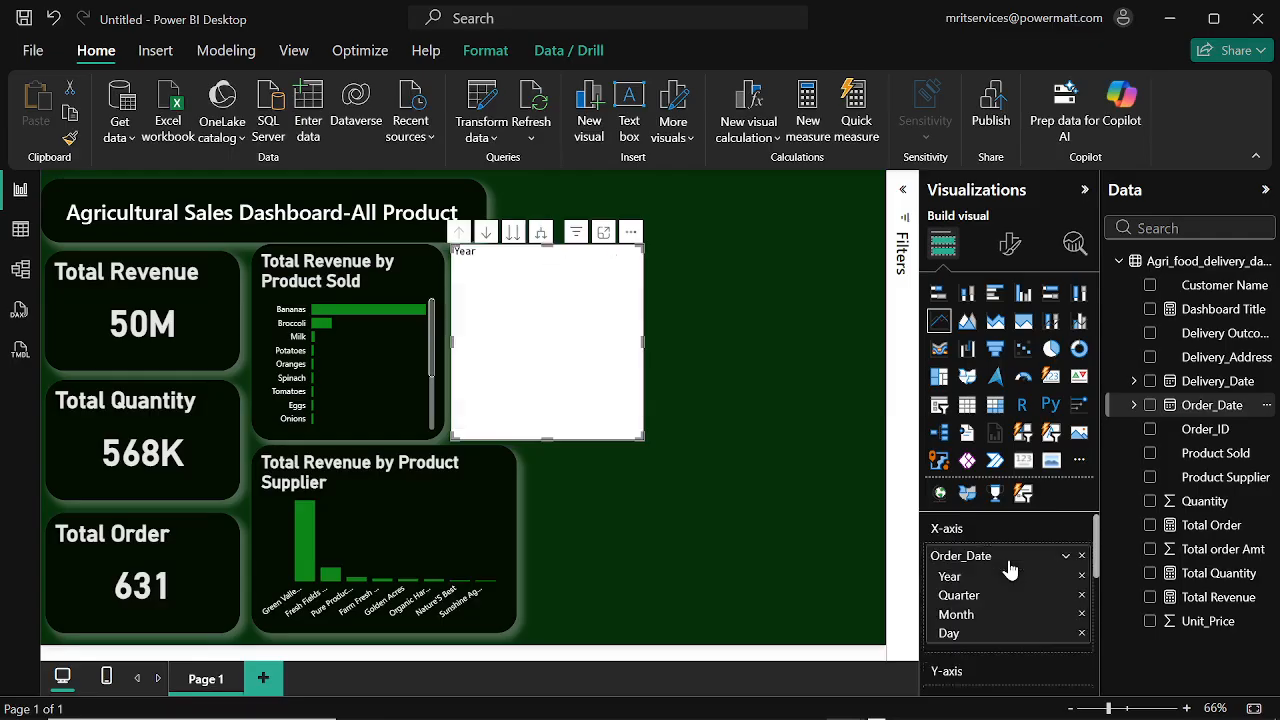
left_click(1081, 633)
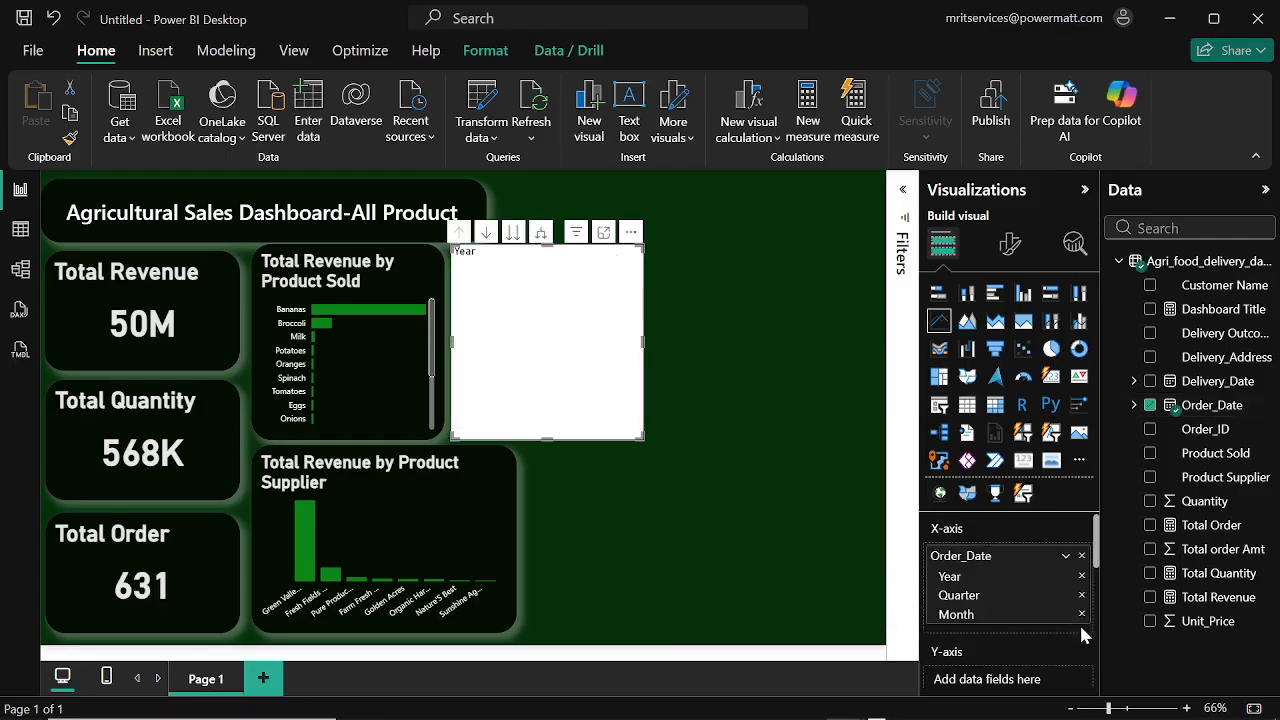
left_click(1081, 614)
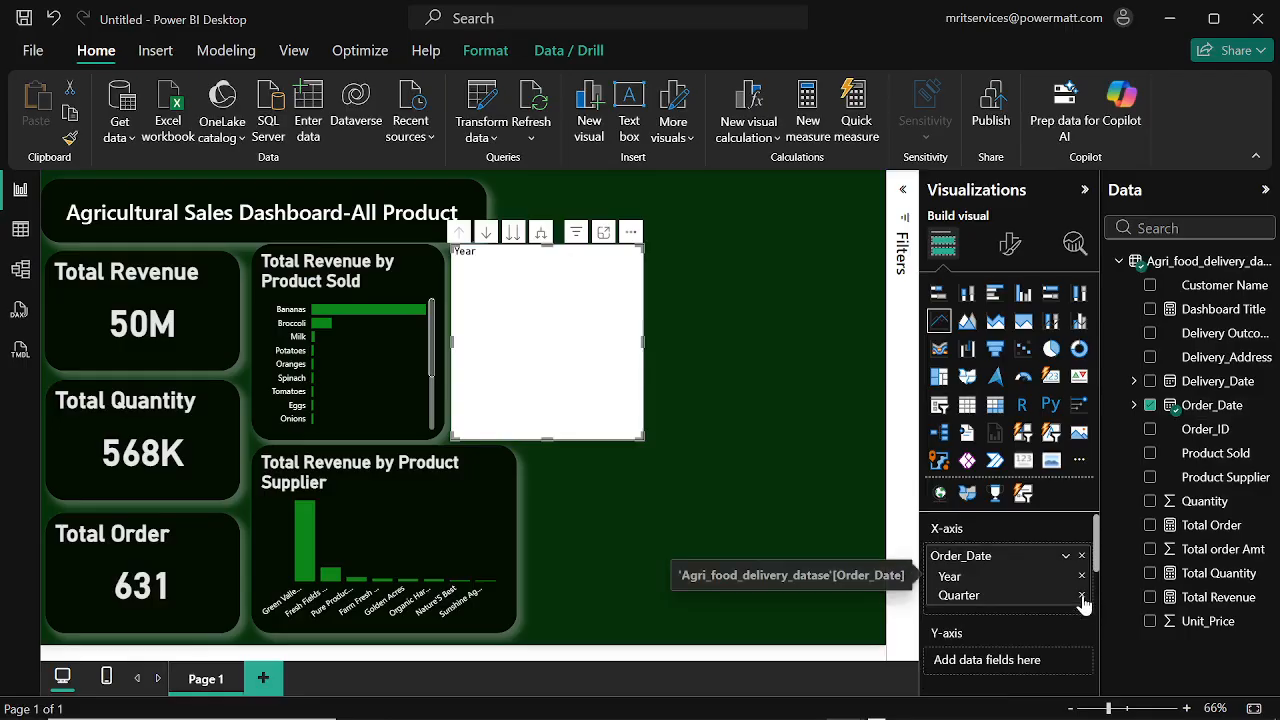
left_click(1081, 595)
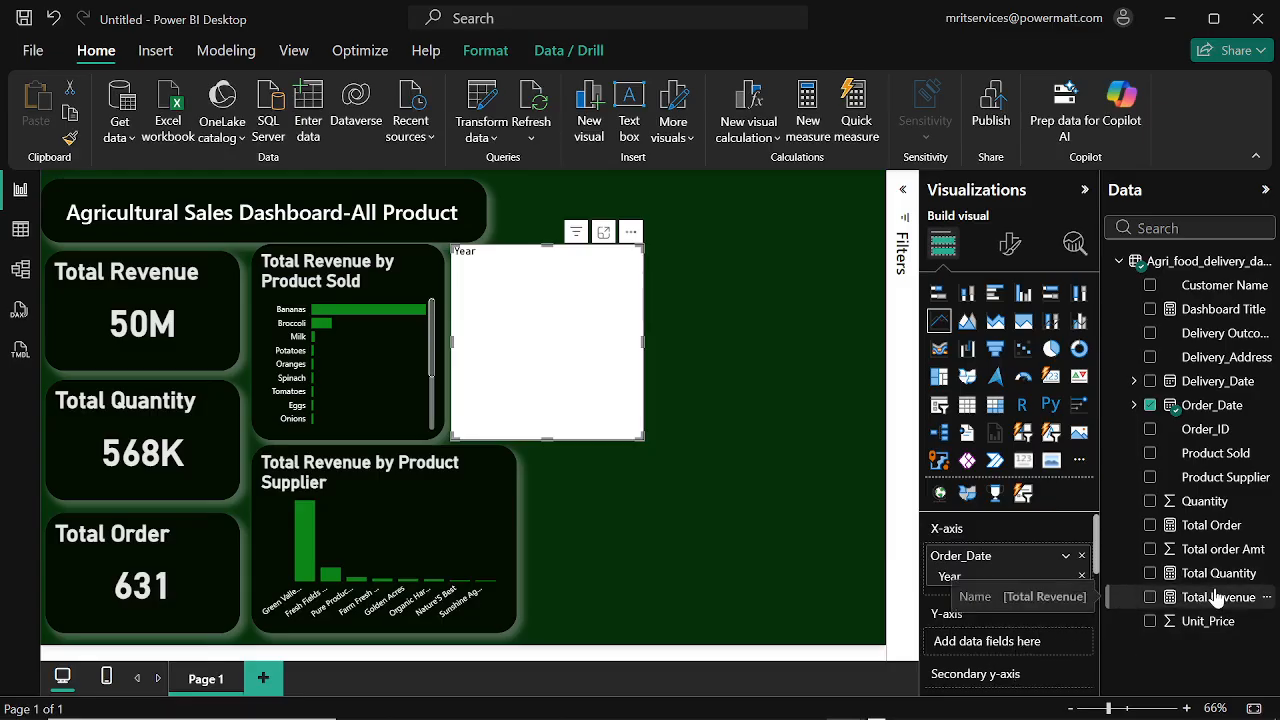
left_click_drag(1210, 598, 1010, 642)
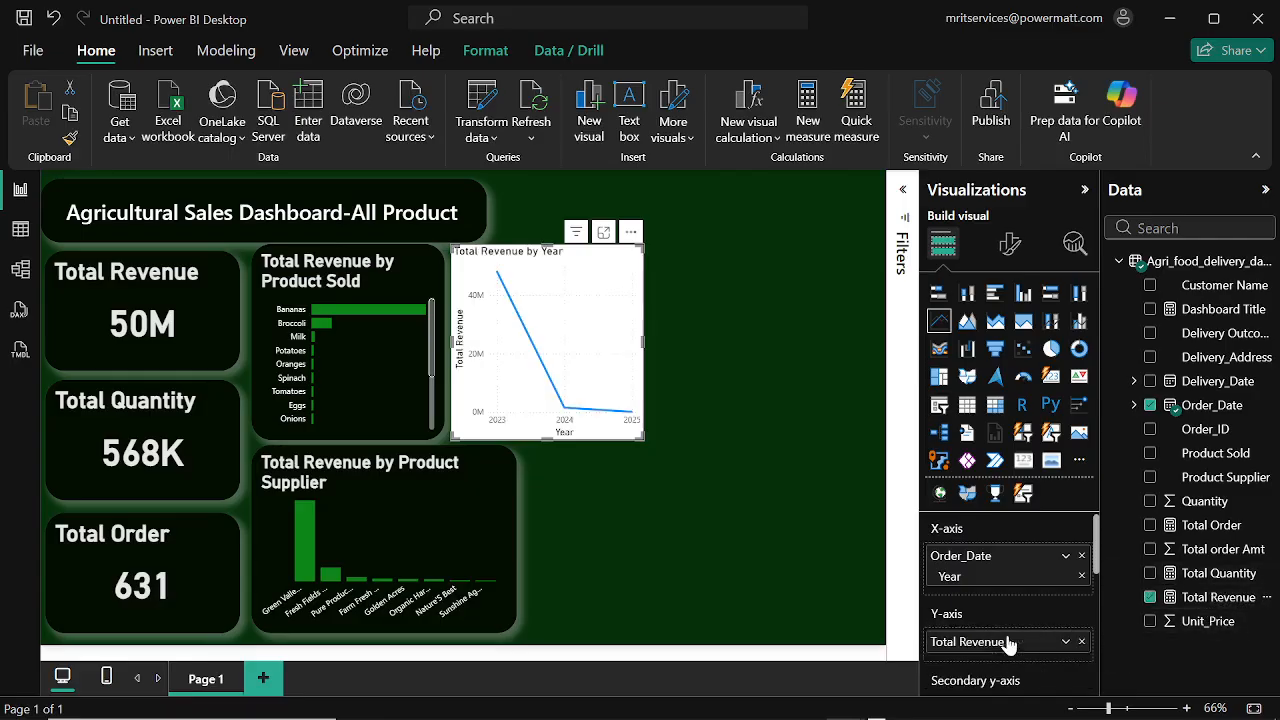
Step: Copy the formatting of the Total Revenue by Product Sold chart onto the Total Revenue by Year line chart
left_click(380, 384)
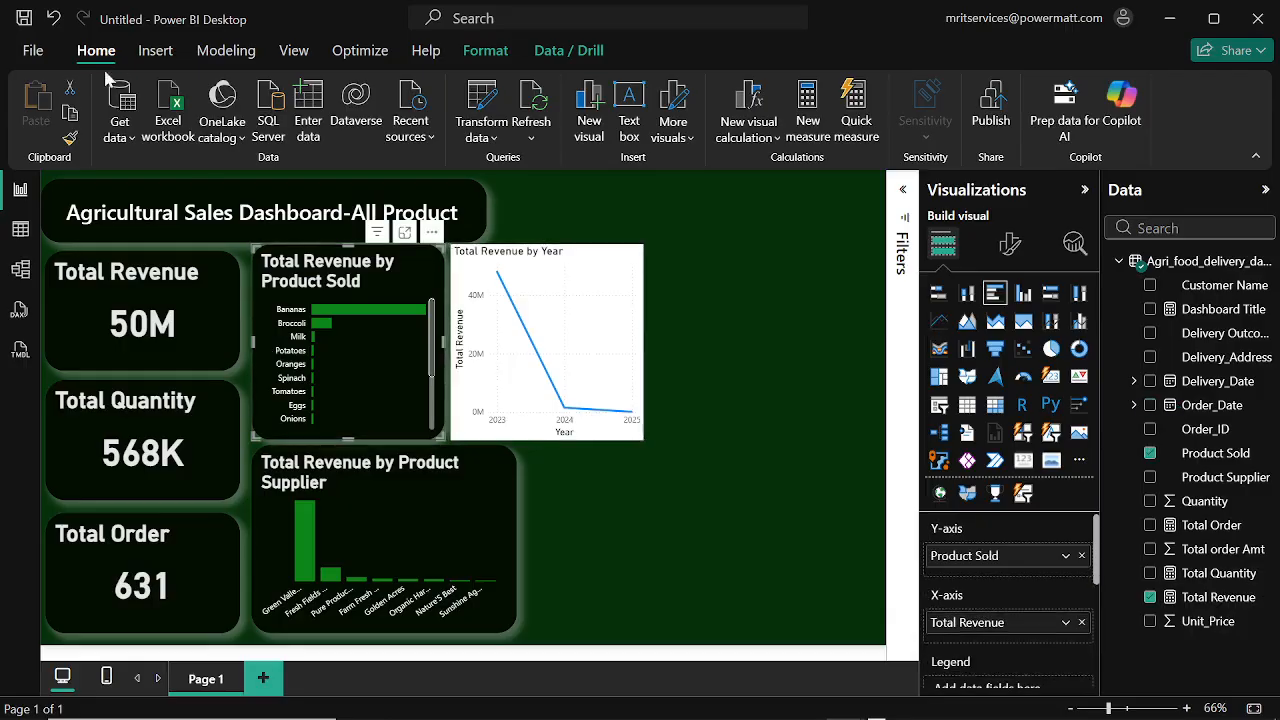
left_click(70, 138)
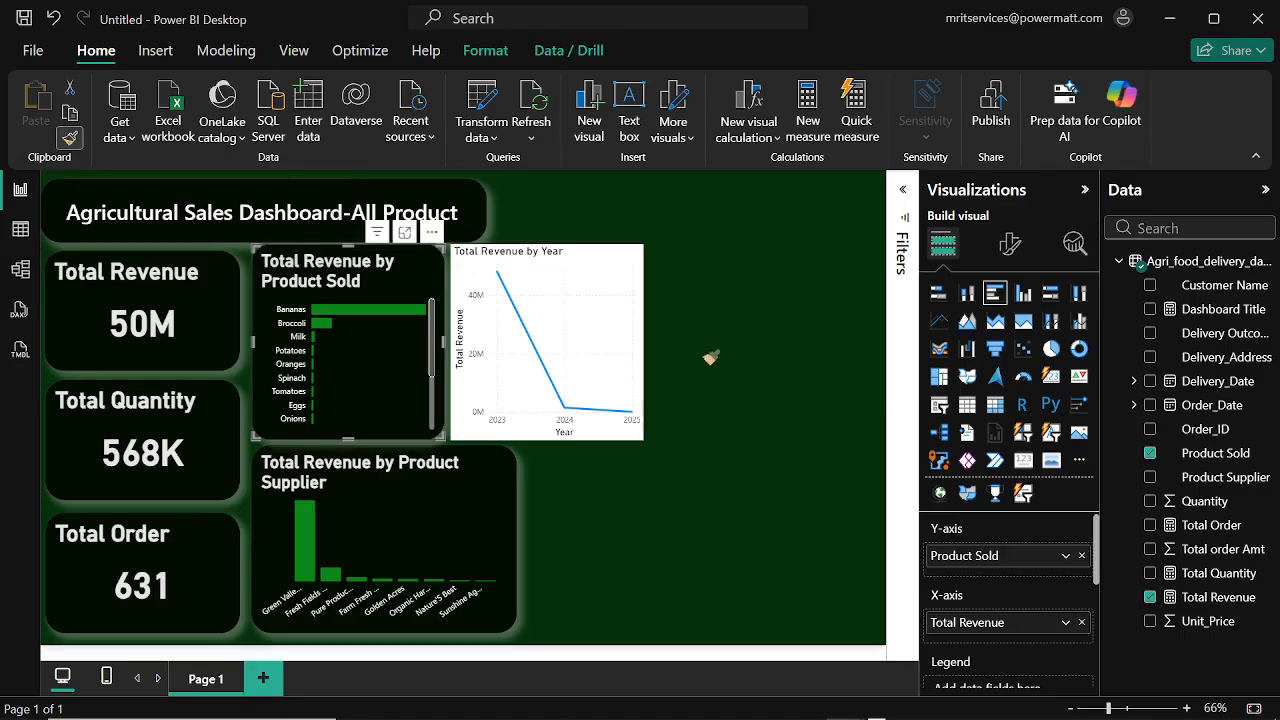
left_click(604, 281)
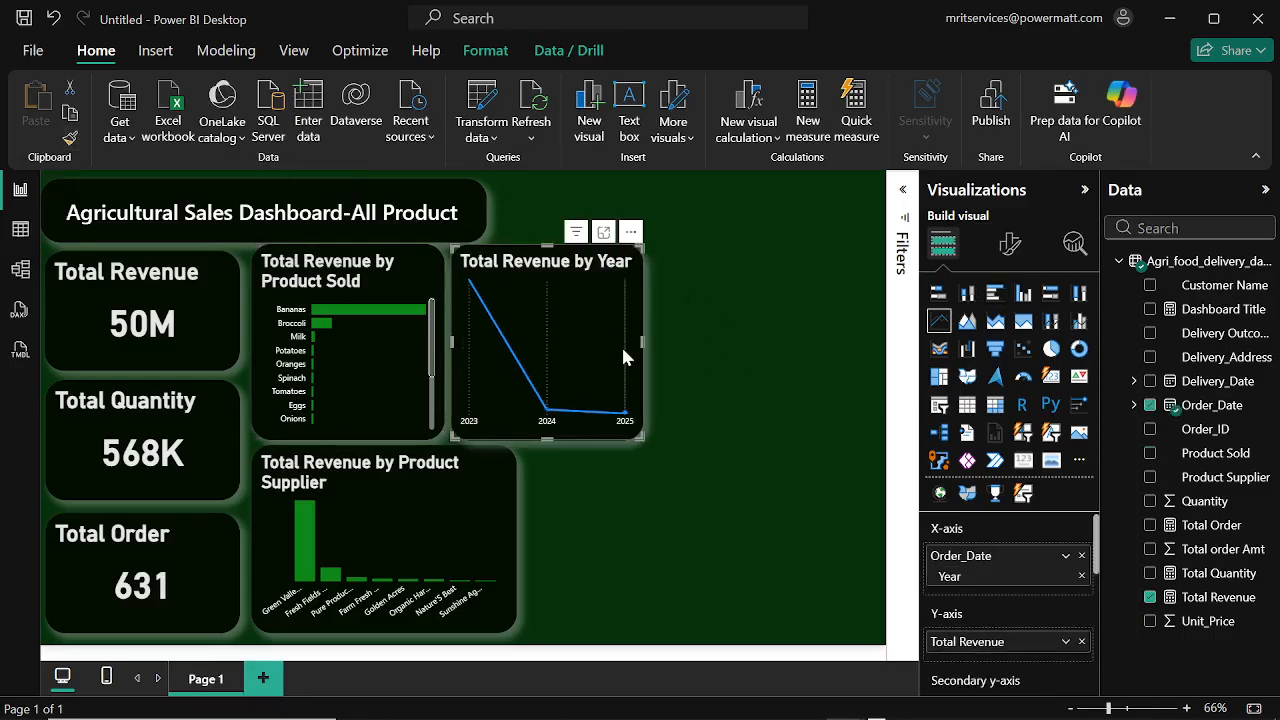
mouse_move(621, 344)
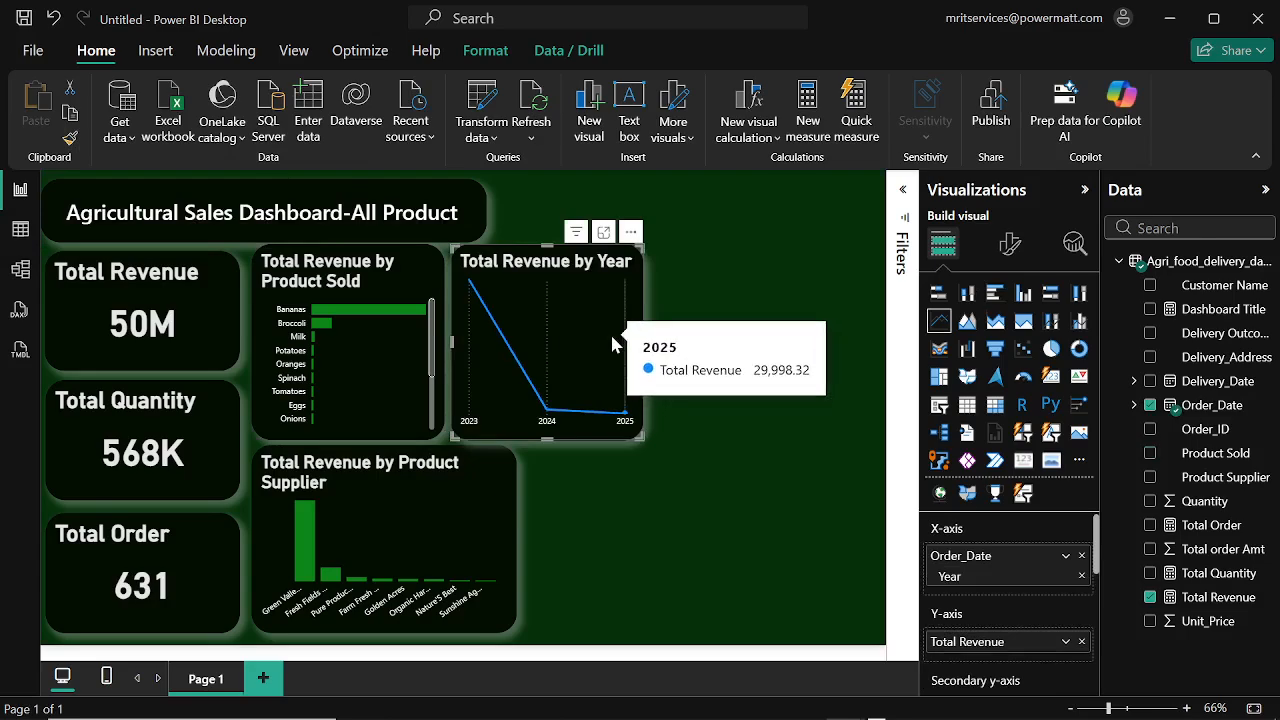
Step: Set the size of the Total Revenue by Year line chart to height 270 and width 380
left_click(1008, 246)
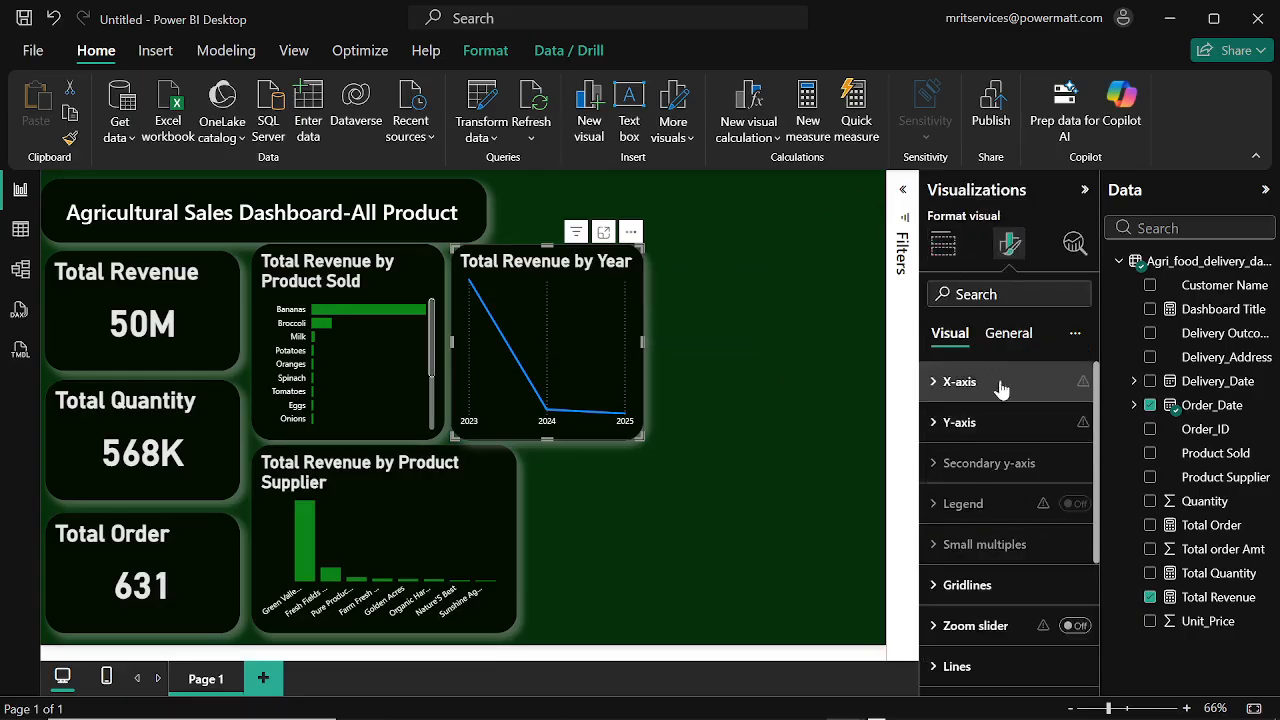
left_click(1006, 335)
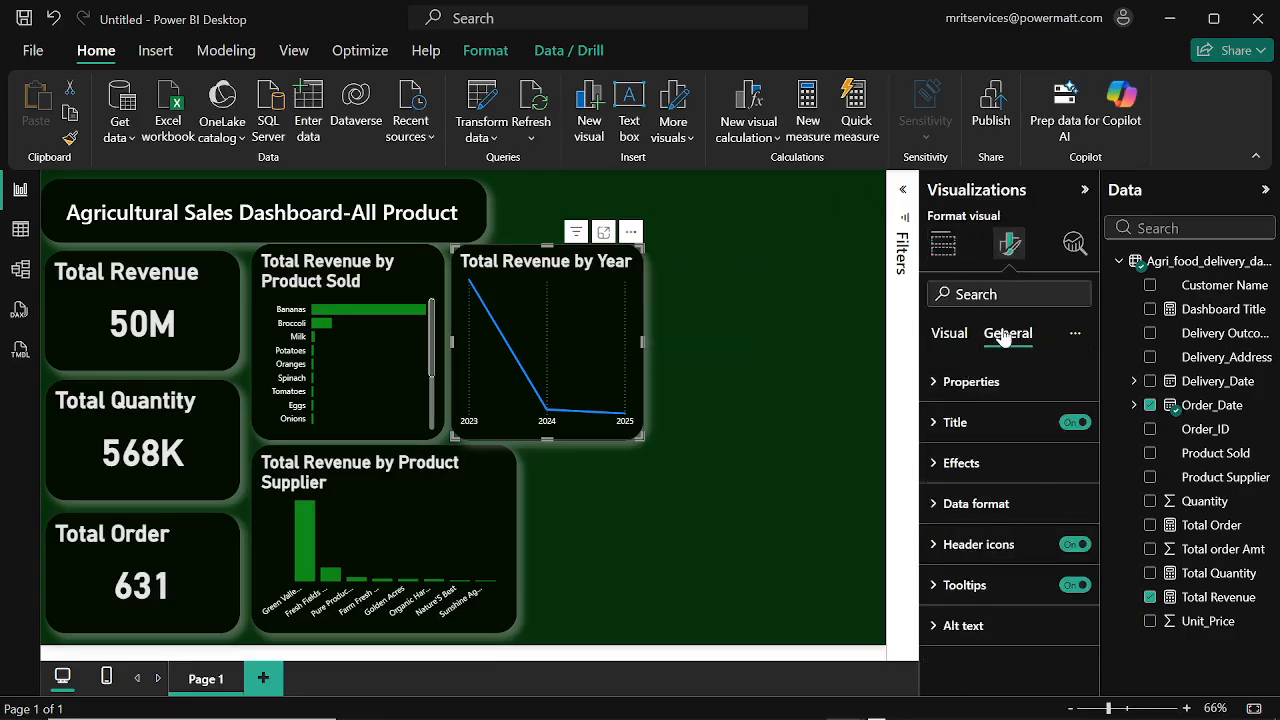
left_click(933, 383)
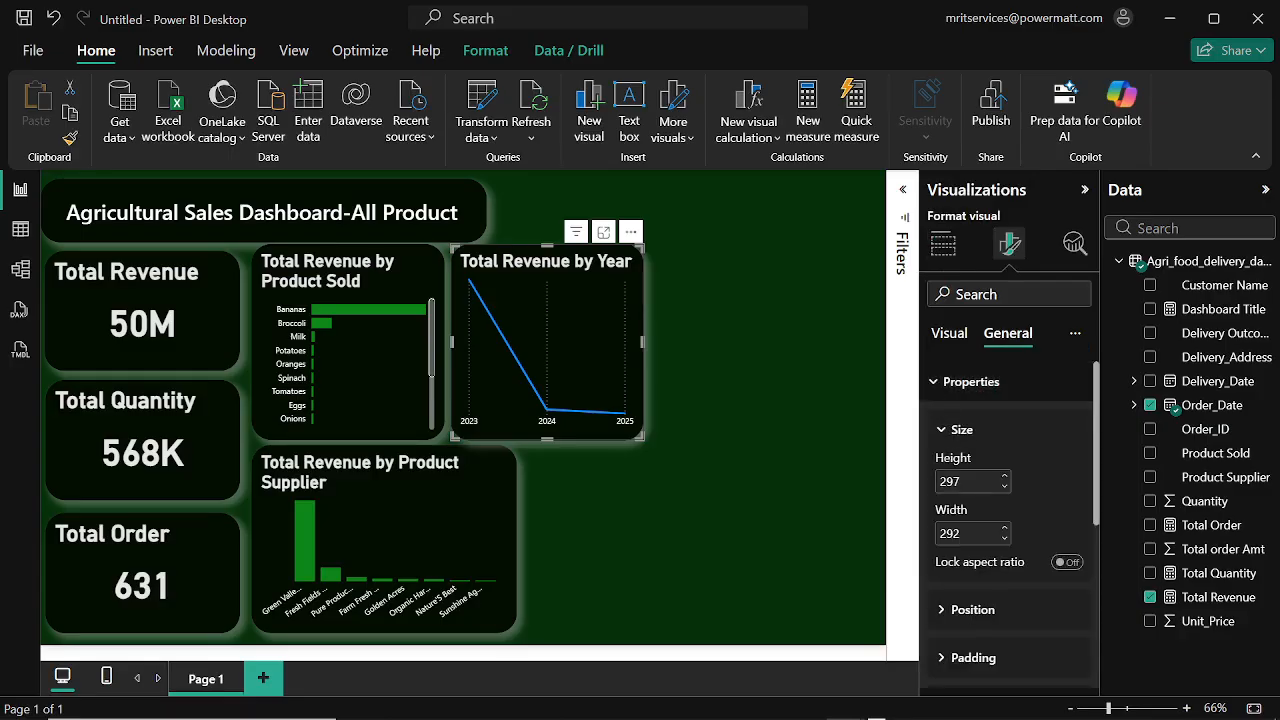
double_click(950, 482)
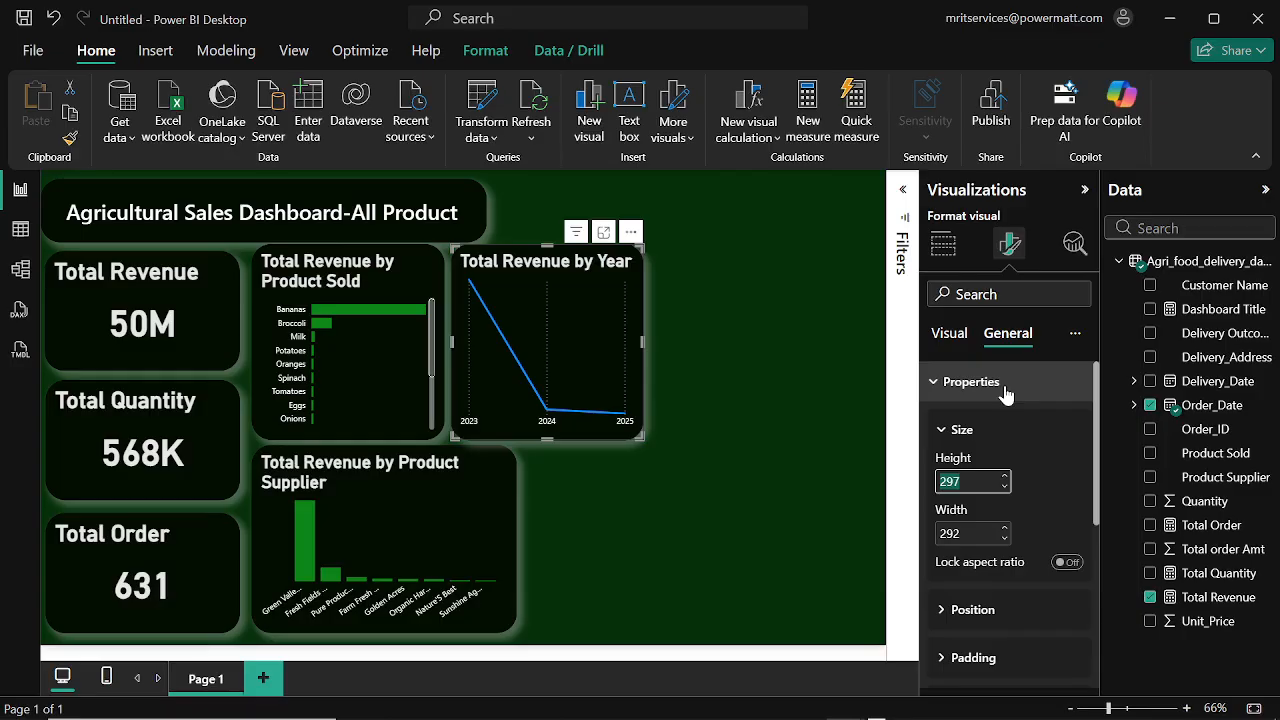
type("2")
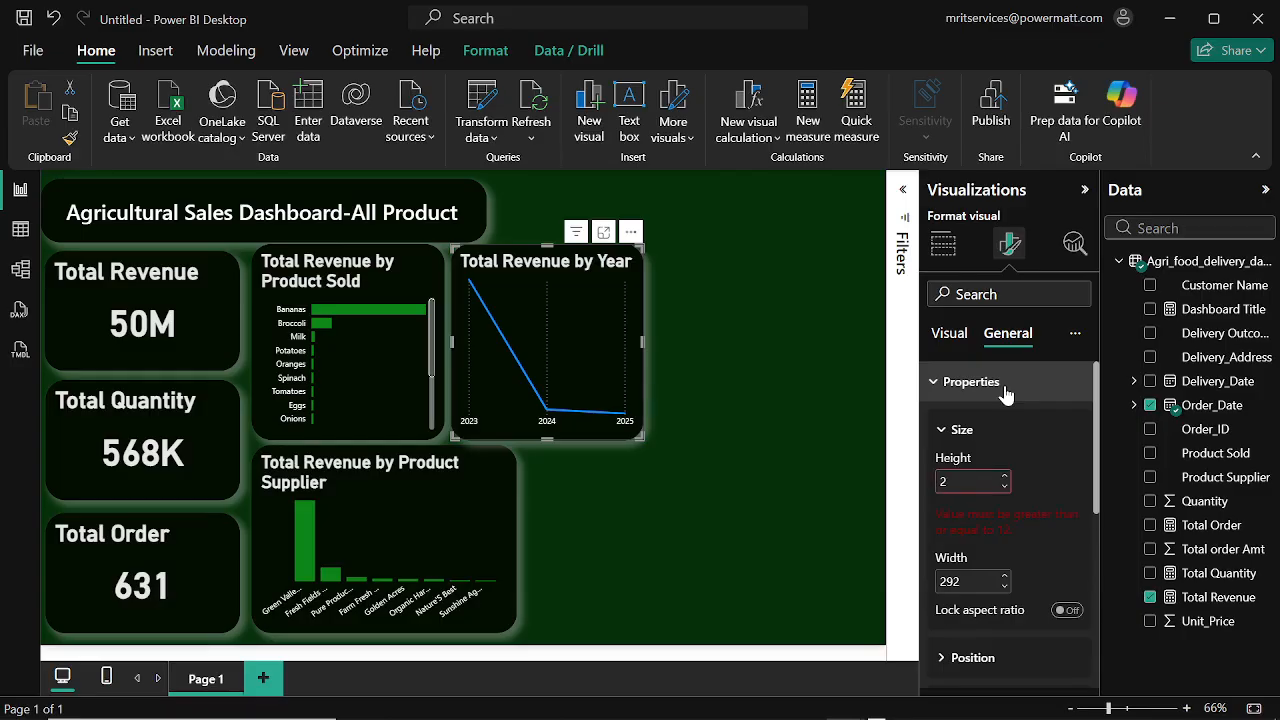
type("70")
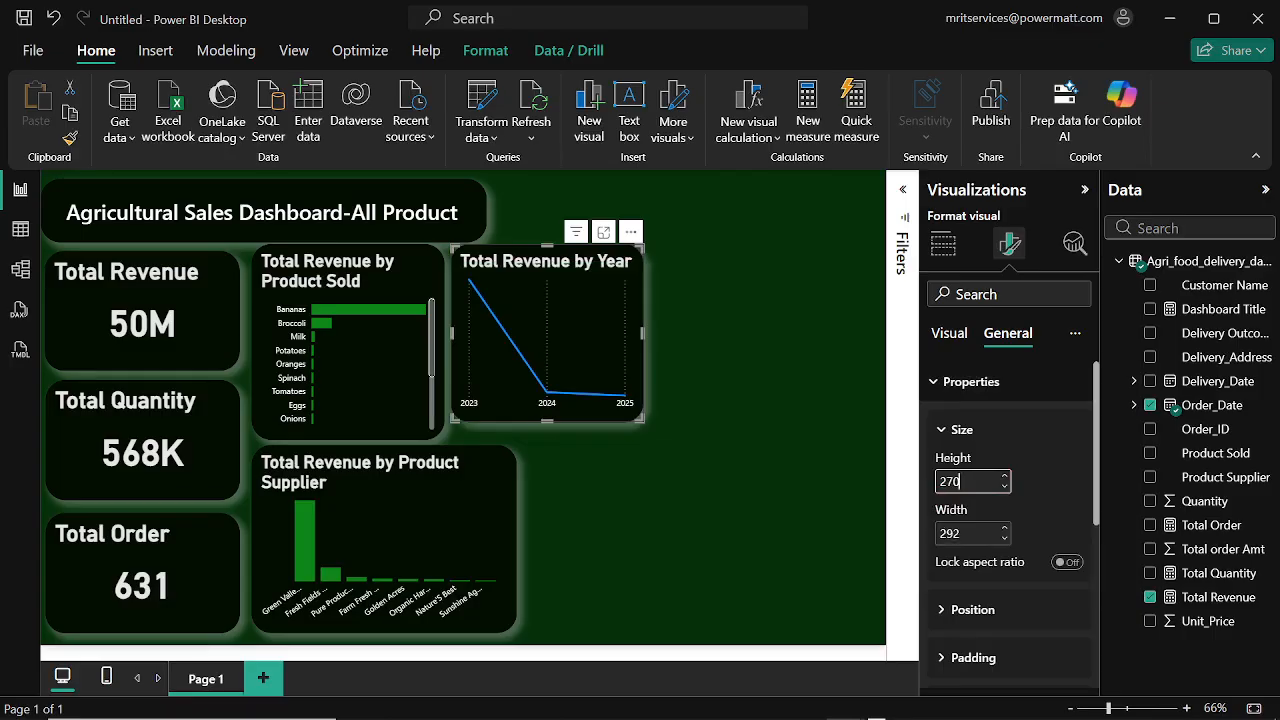
key("Tab")
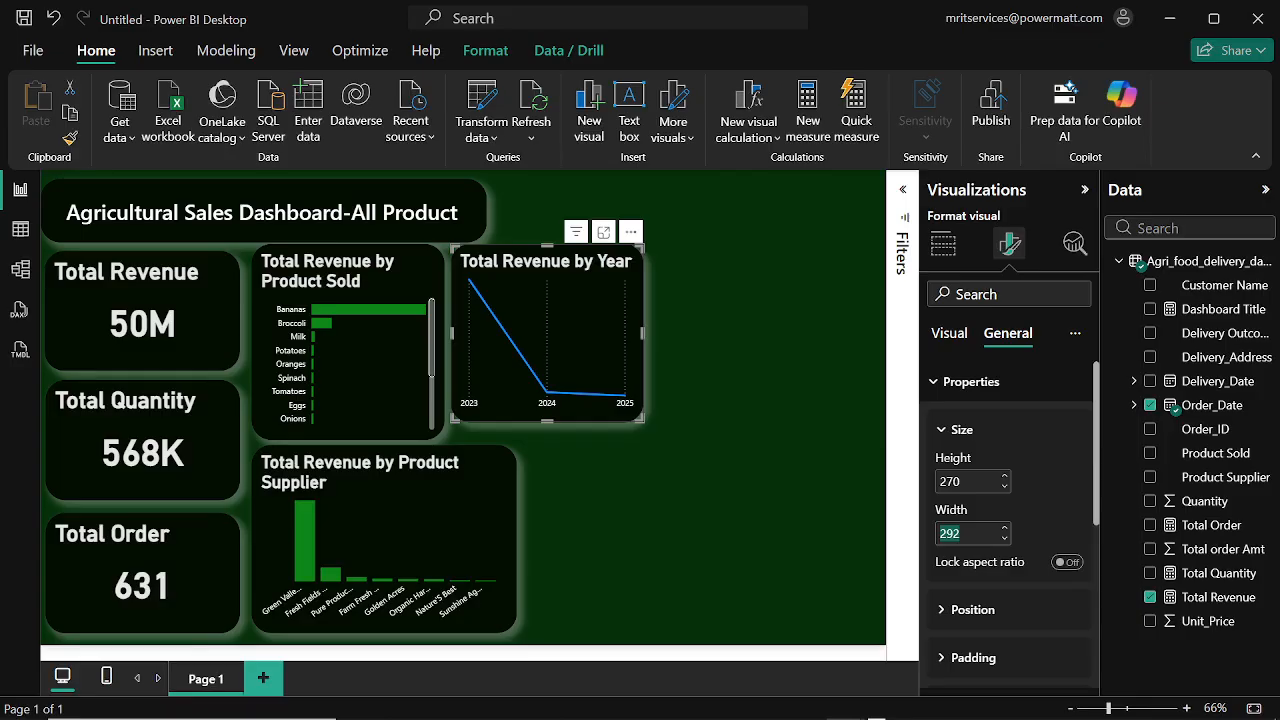
type("380")
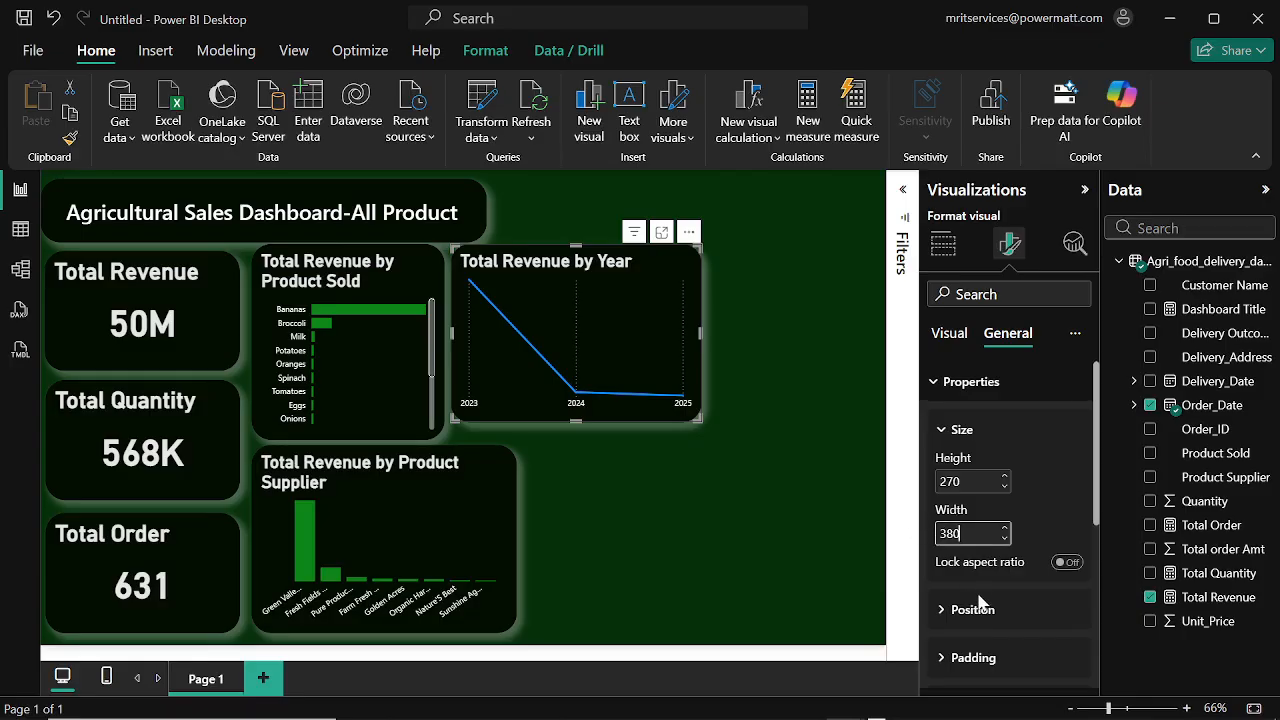
Step: Position the Total Revenue by Year line chart at horizontal 607 and vertical 123
scroll(980, 600, "down", 3)
scroll(980, 600, "up", 2)
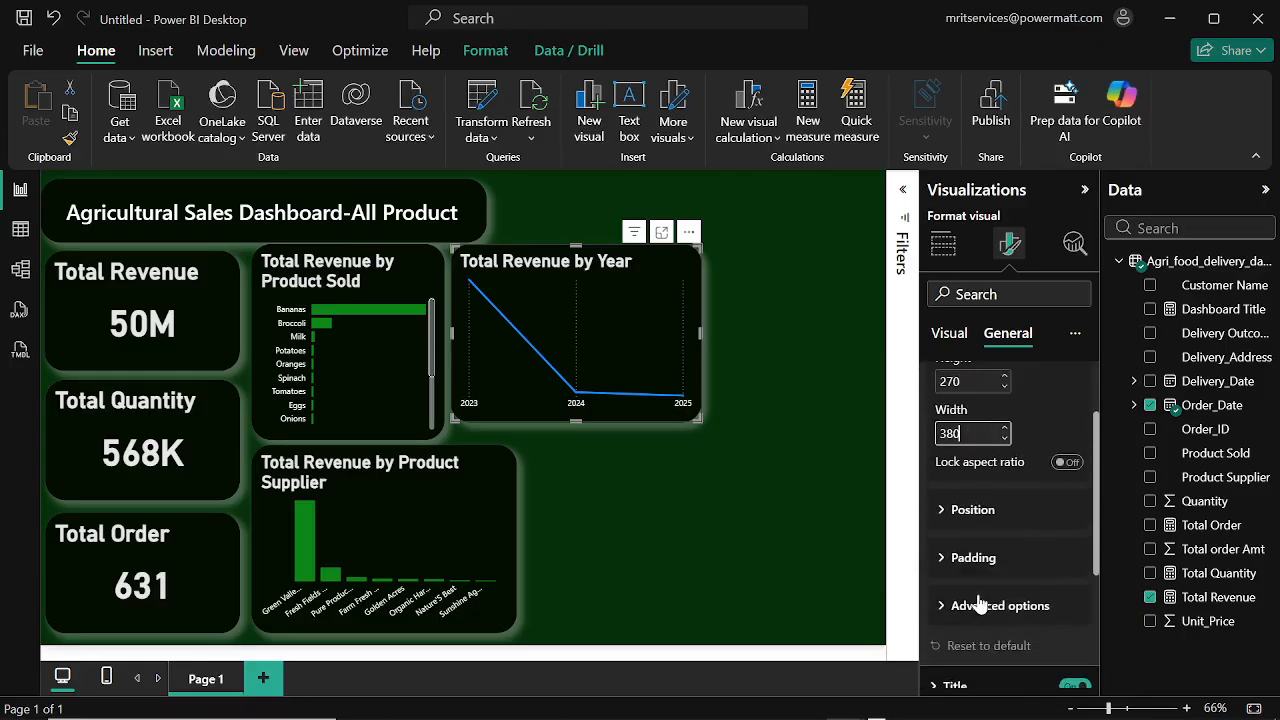
left_click(940, 512)
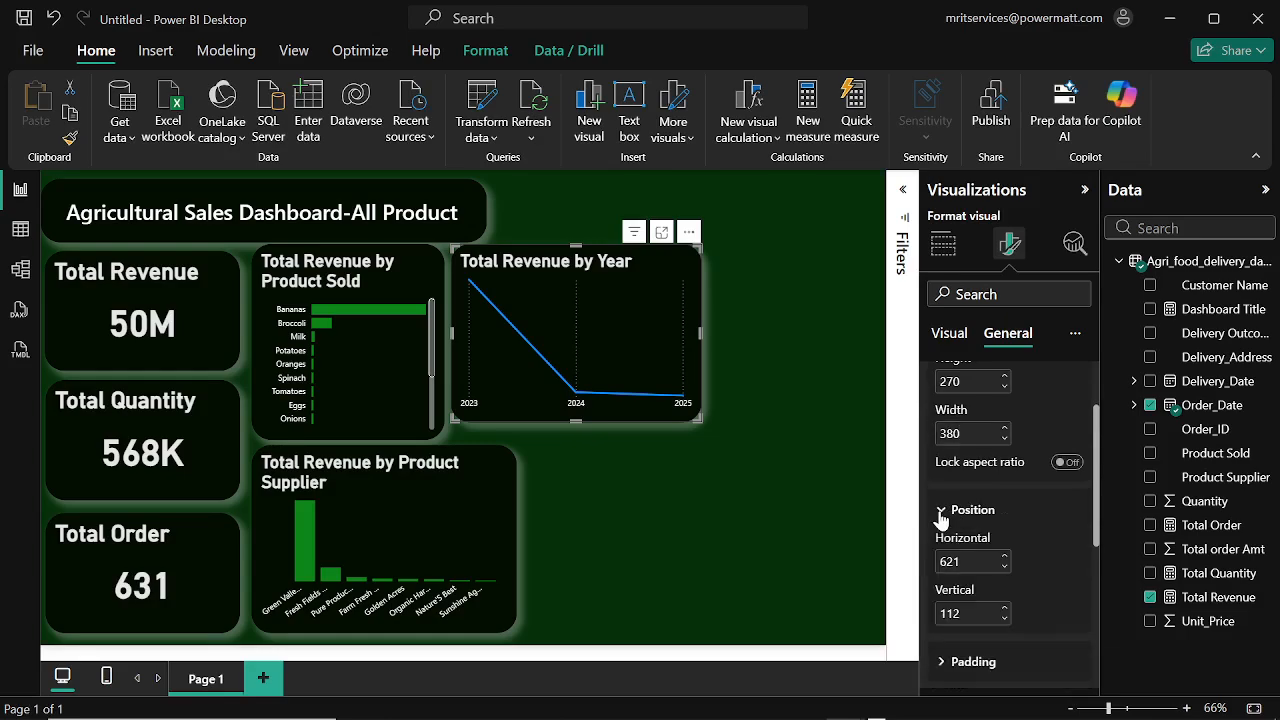
left_click(955, 561)
type("6")
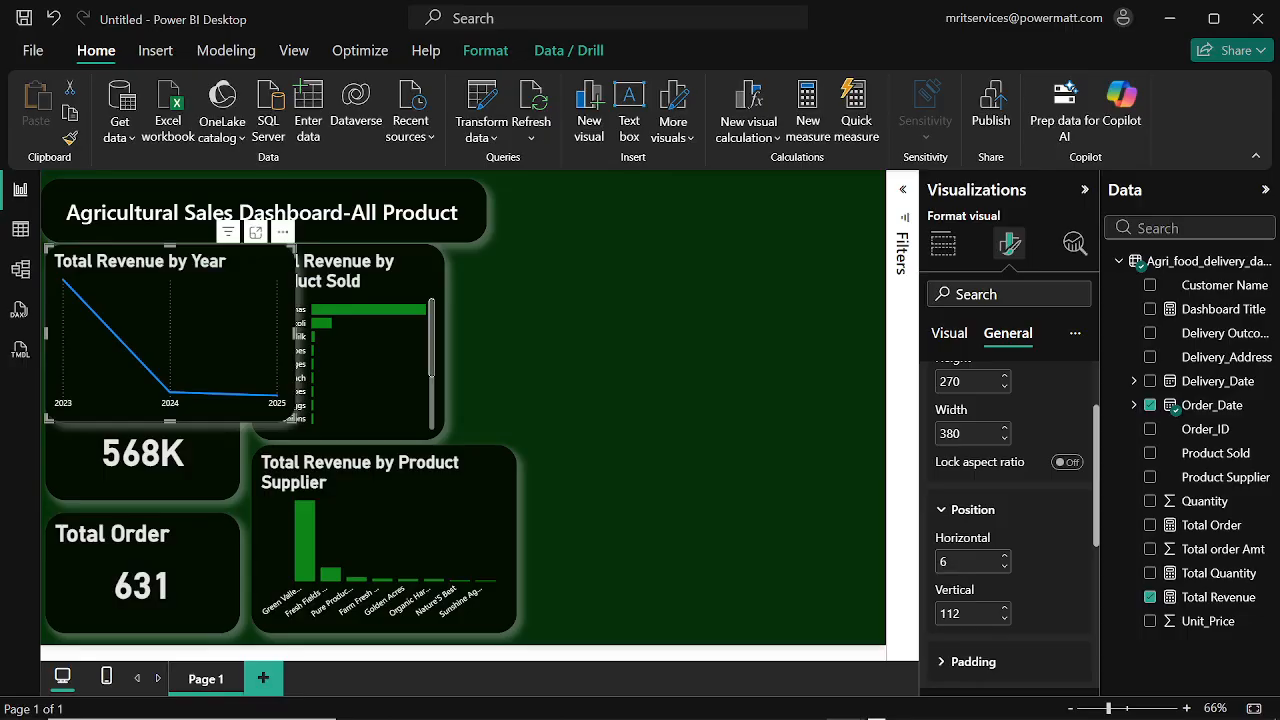
type("07")
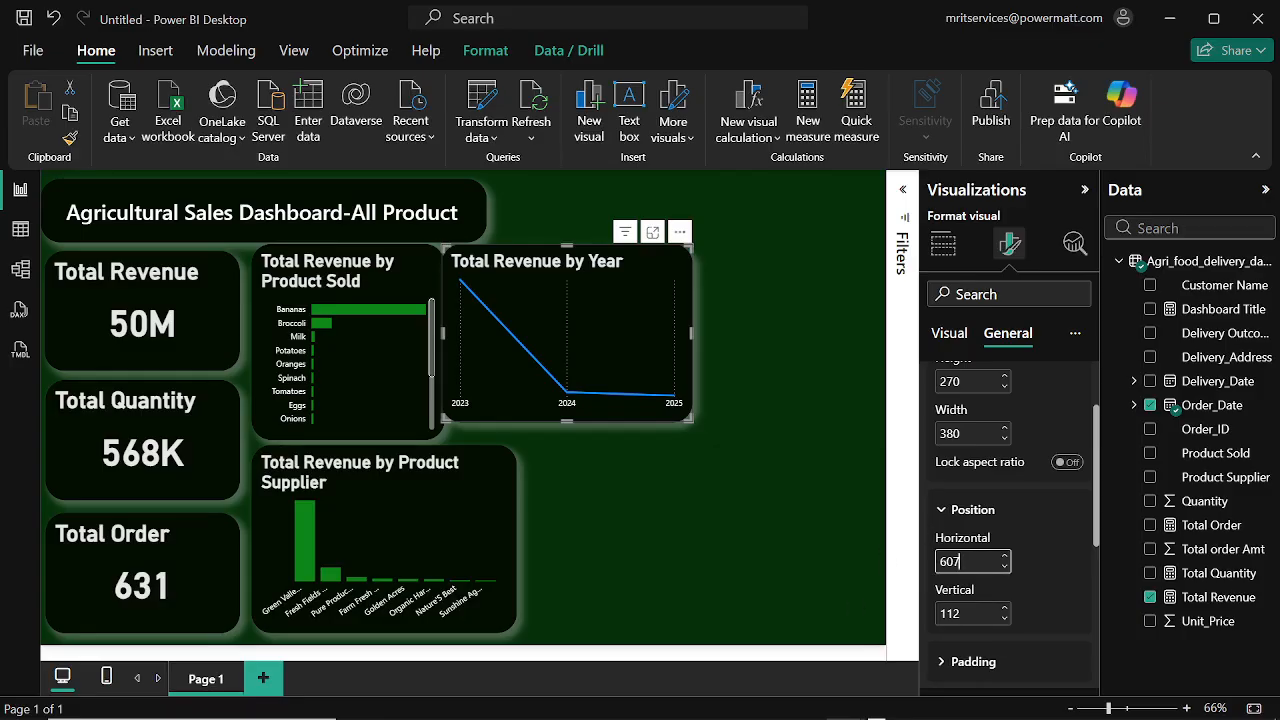
key("Tab")
type("123")
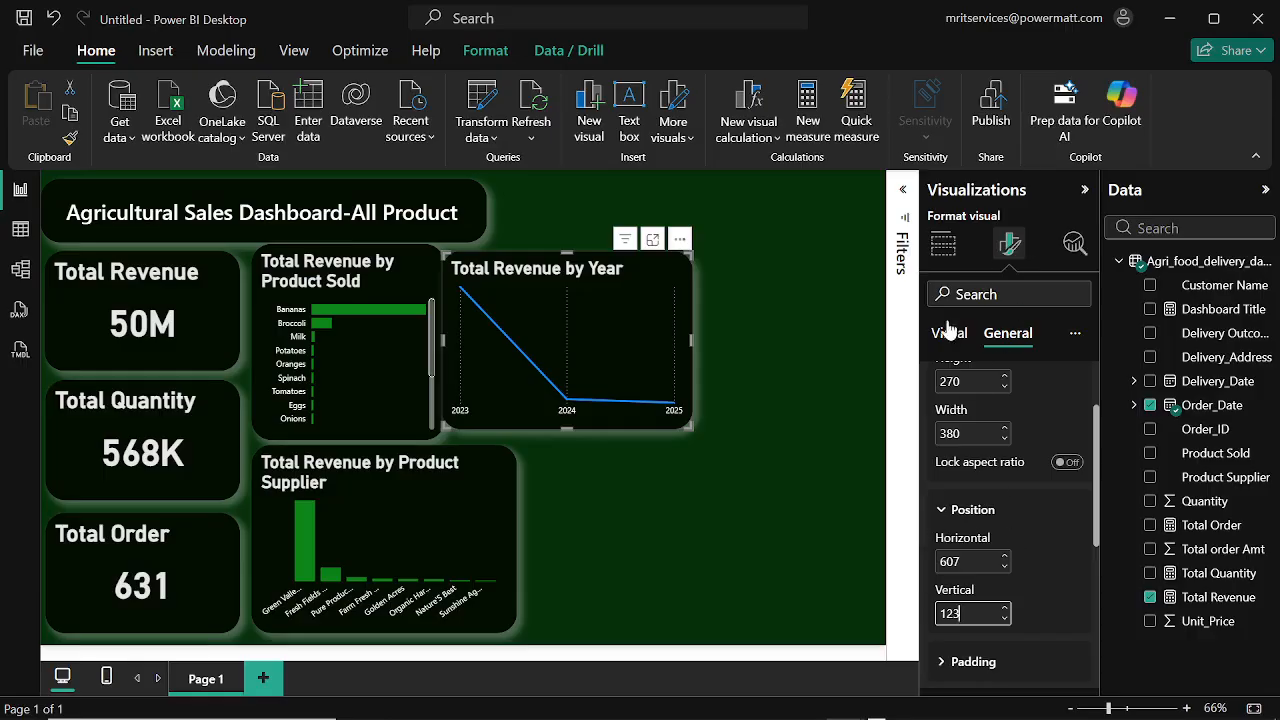
Step: Look through the gridline settings of the Total Revenue by Year line chart
scroll(1006, 480, "down", 4)
scroll(1006, 474, "up", 2)
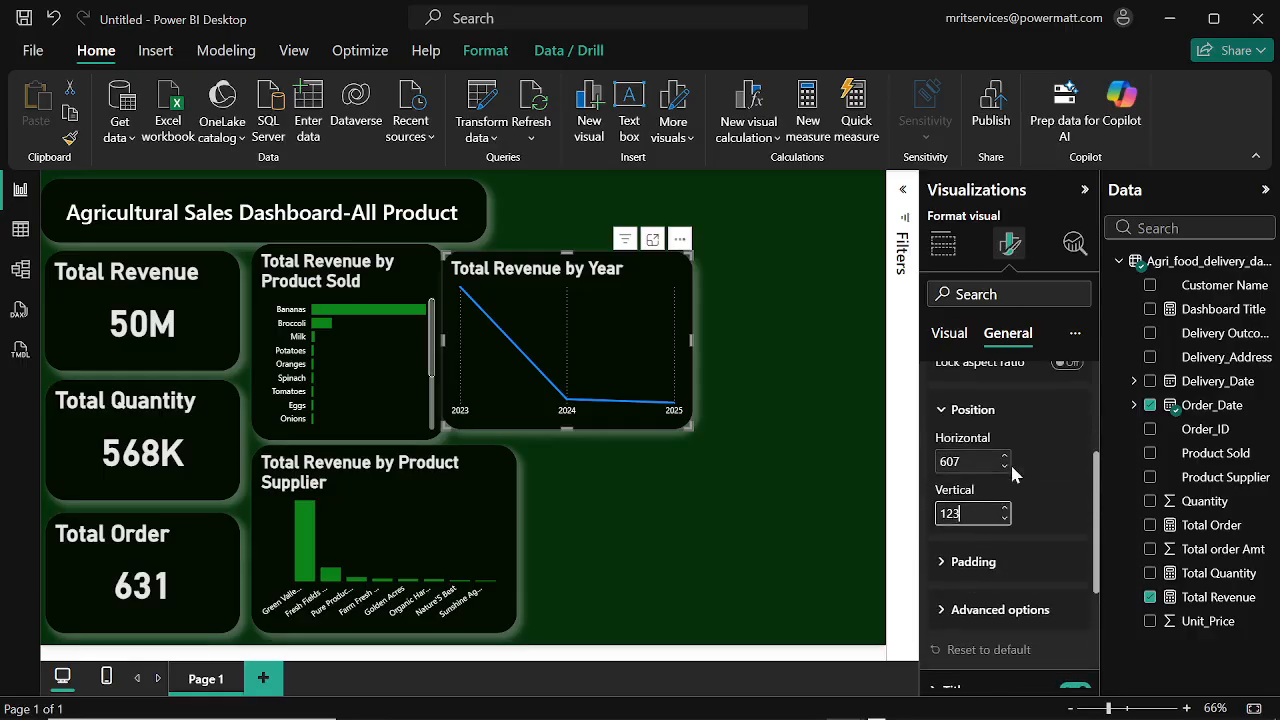
scroll(940, 460, "up", 3)
left_click(945, 334)
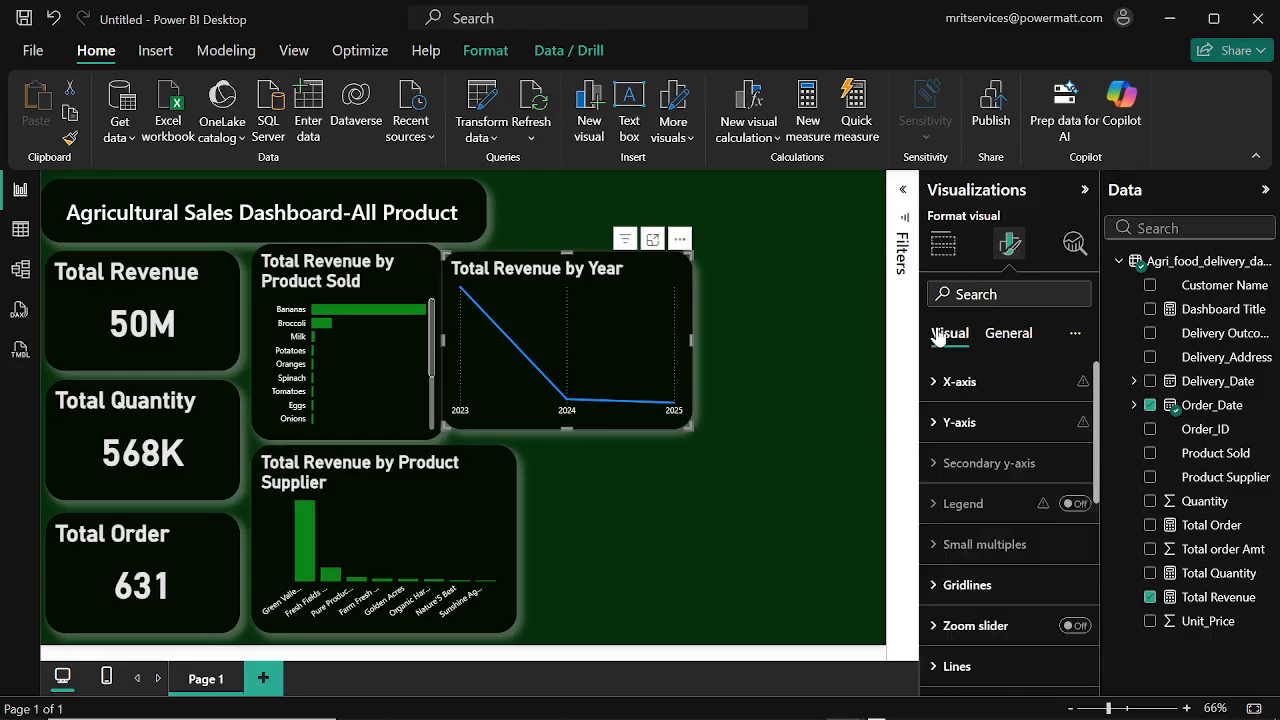
left_click(935, 590)
scroll(1000, 630, "down", 4)
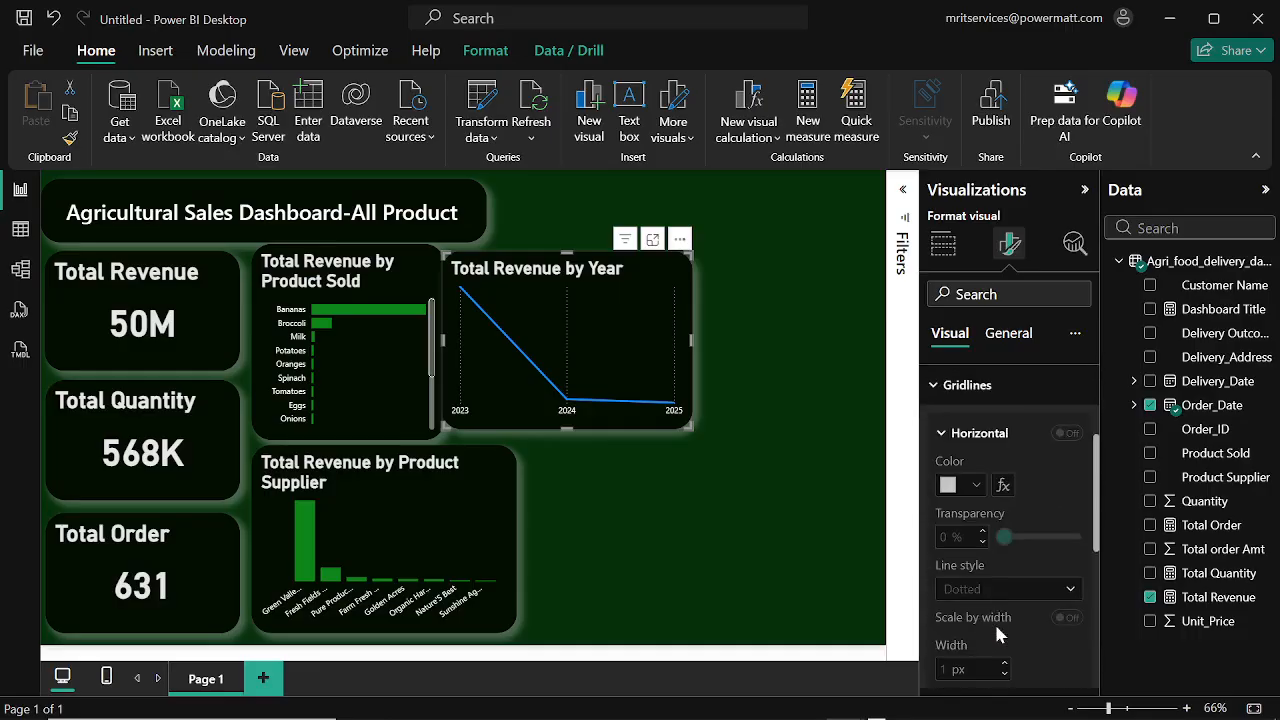
left_click(931, 390)
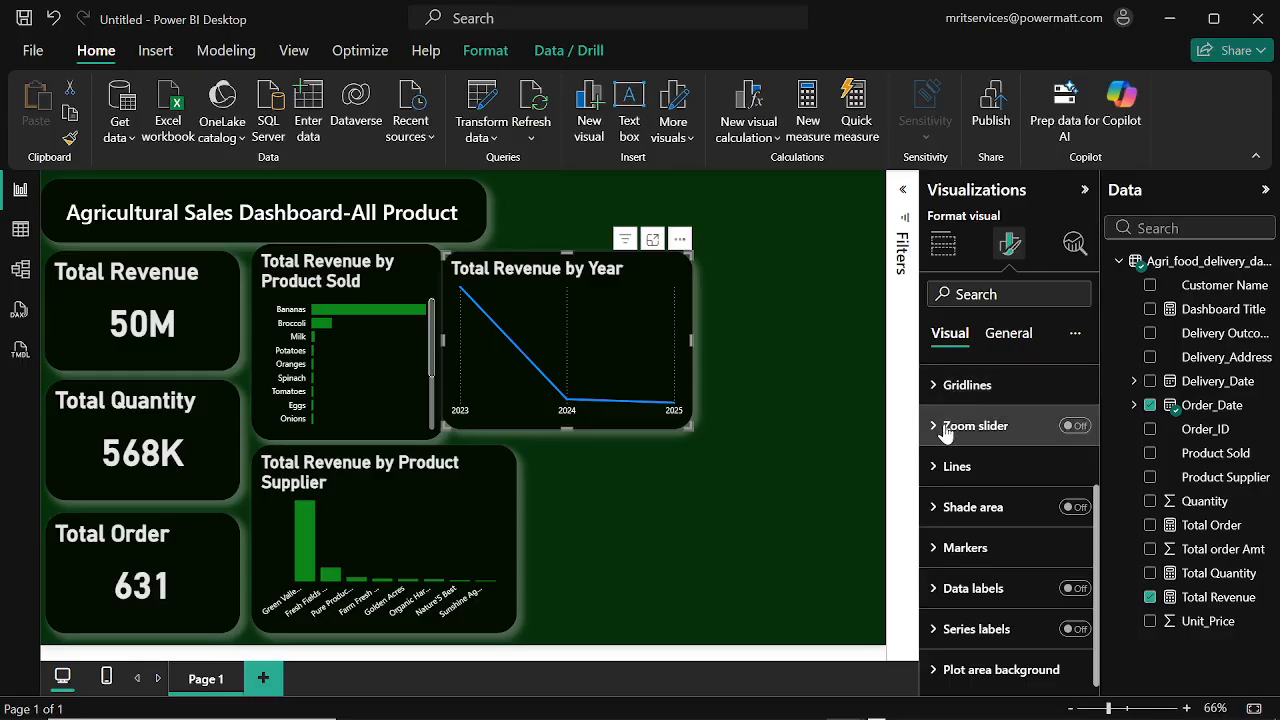
scroll(946, 431, "up", 1)
left_click(952, 485)
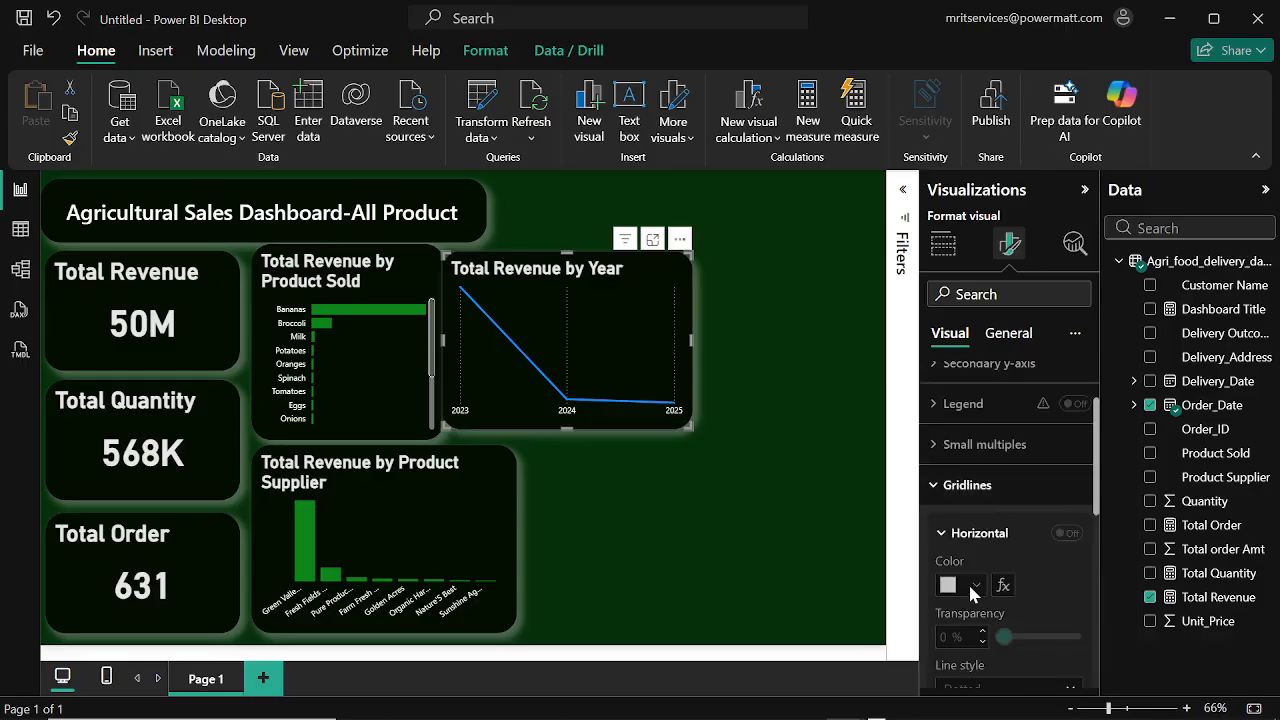
scroll(968, 582, "down", 2)
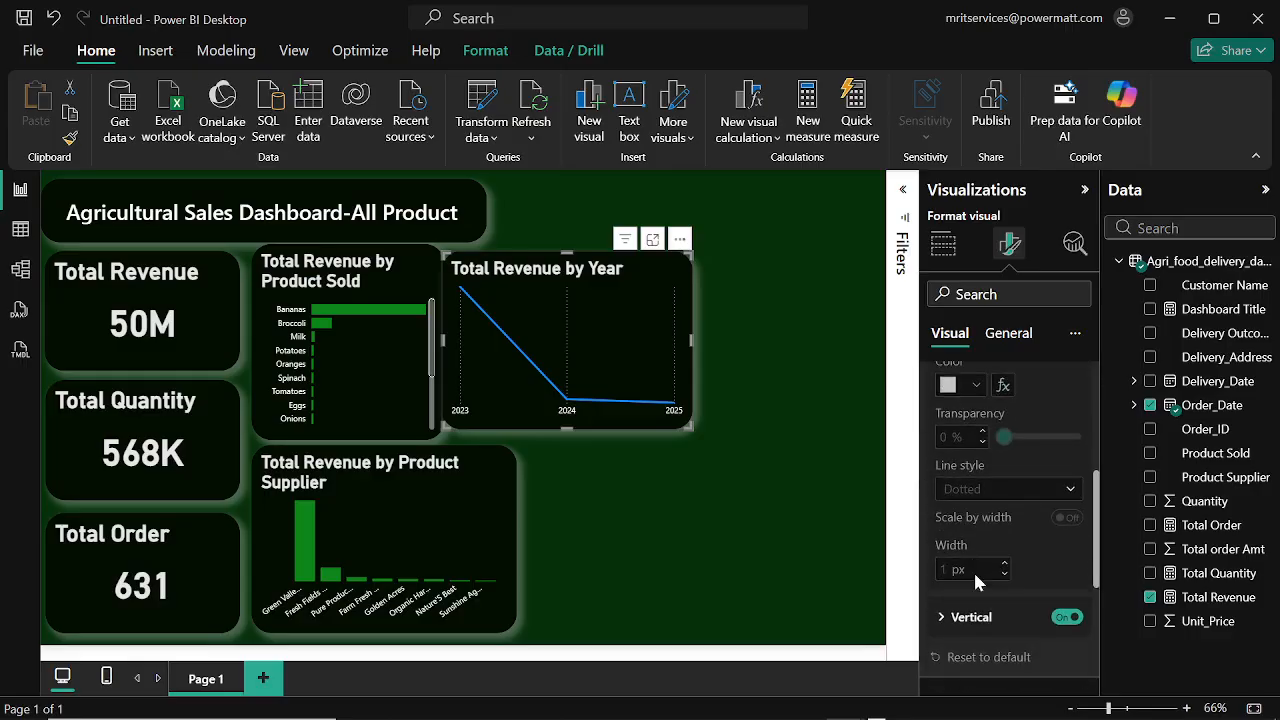
scroll(963, 500, "down", 1)
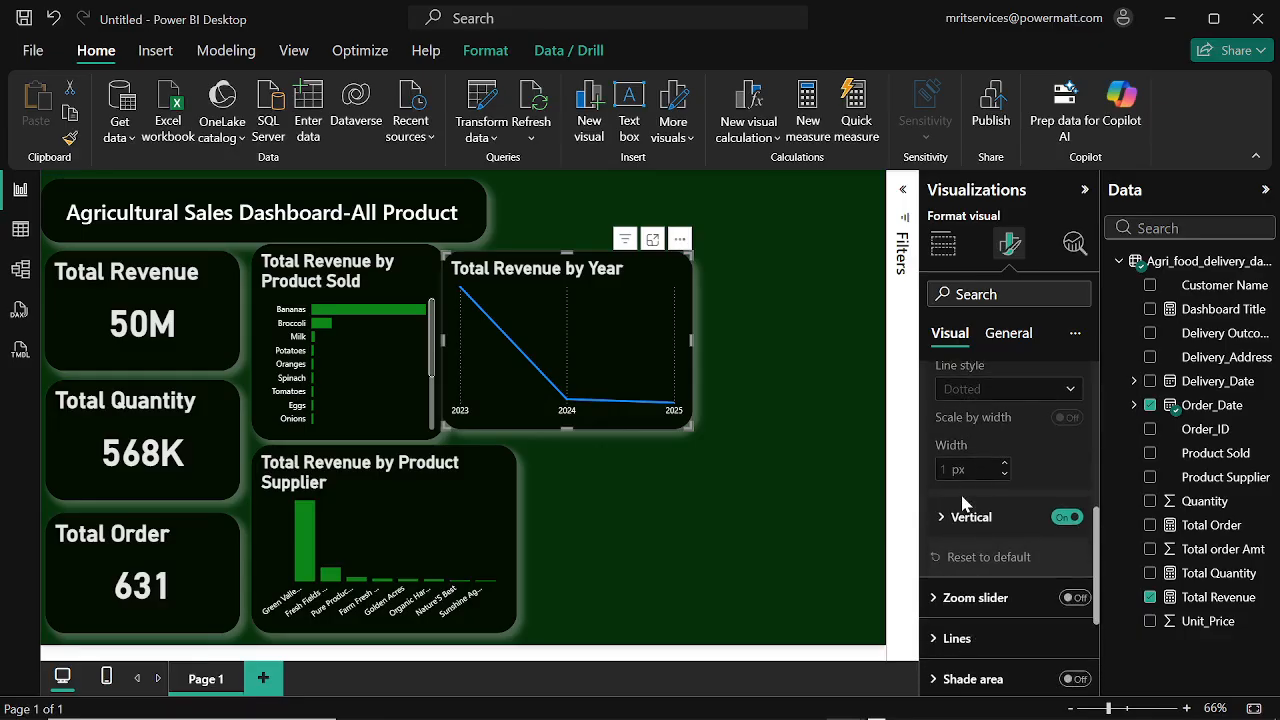
scroll(946, 530, "down", 2)
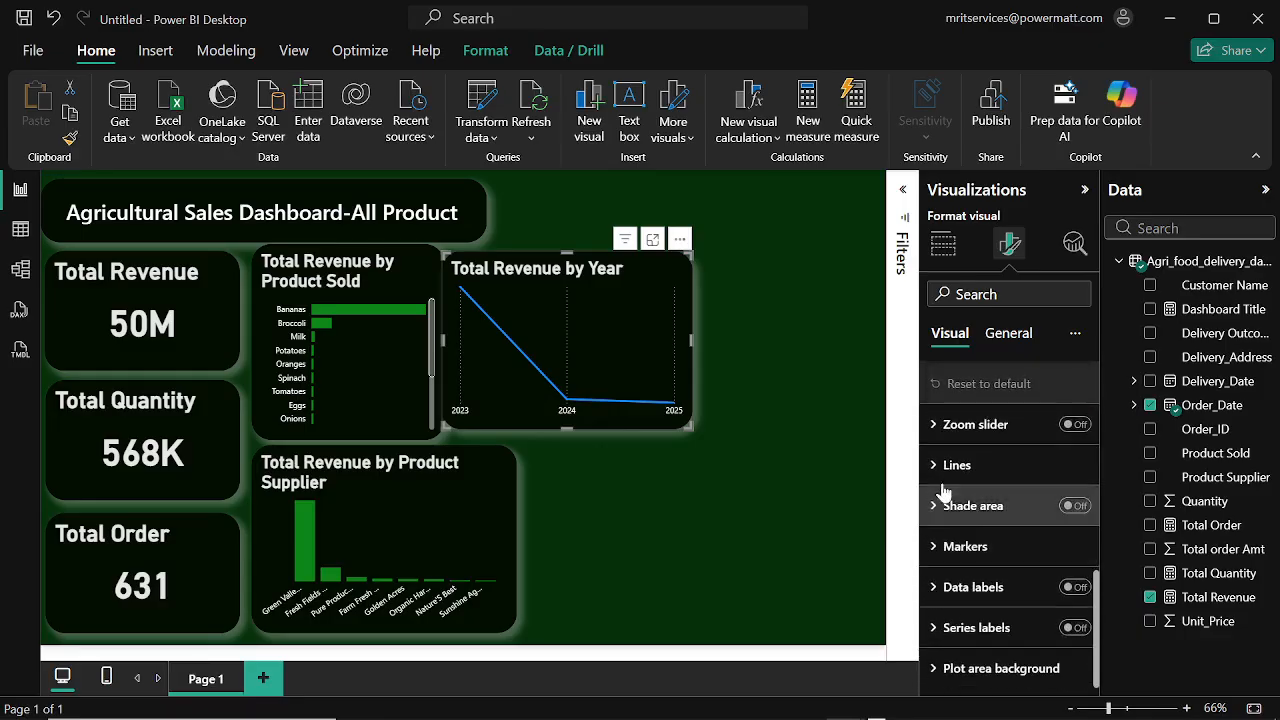
Step: Change the line color of the Total Revenue by Year chart to the recently used green
left_click(936, 466)
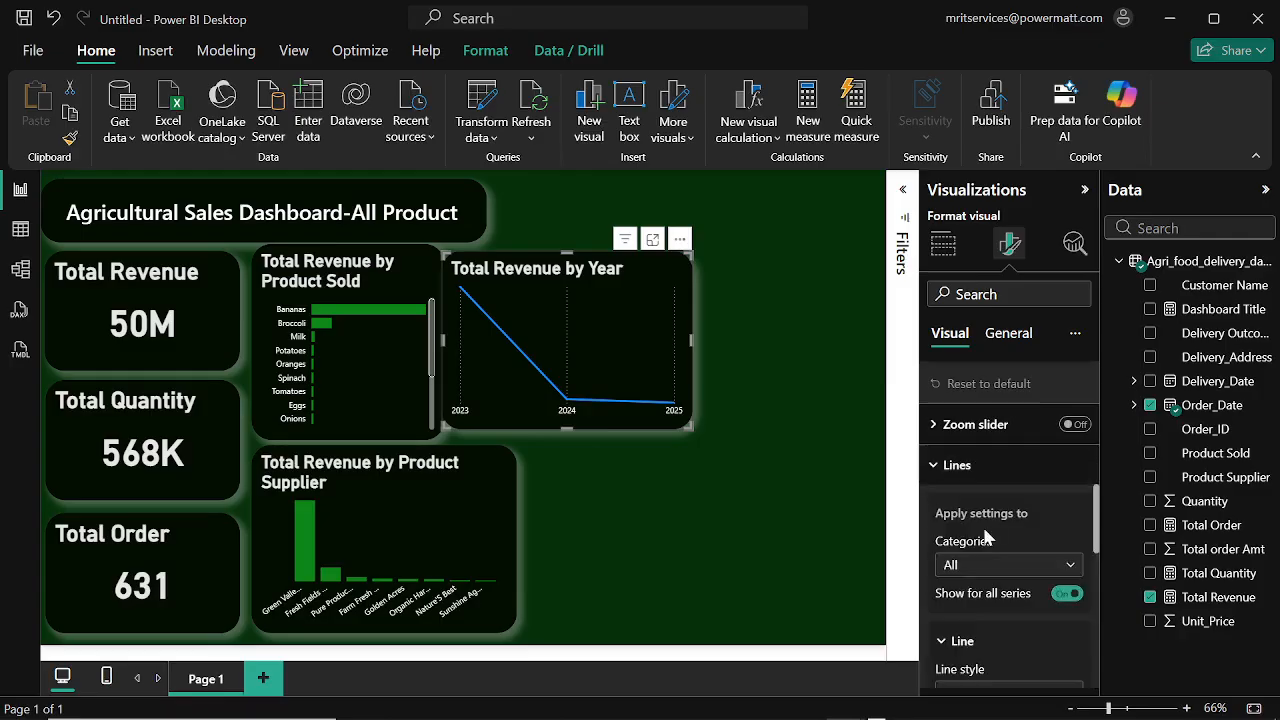
scroll(983, 524, "down", 3)
scroll(984, 523, "down", 2)
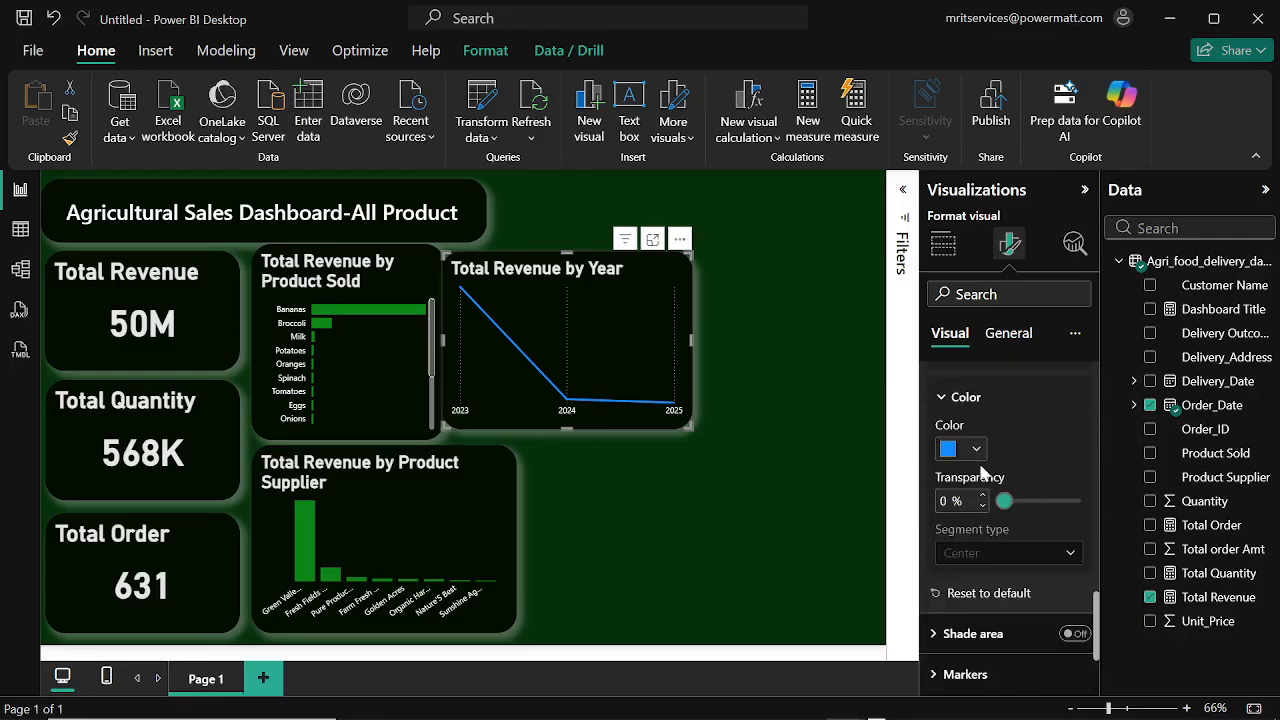
left_click(977, 455)
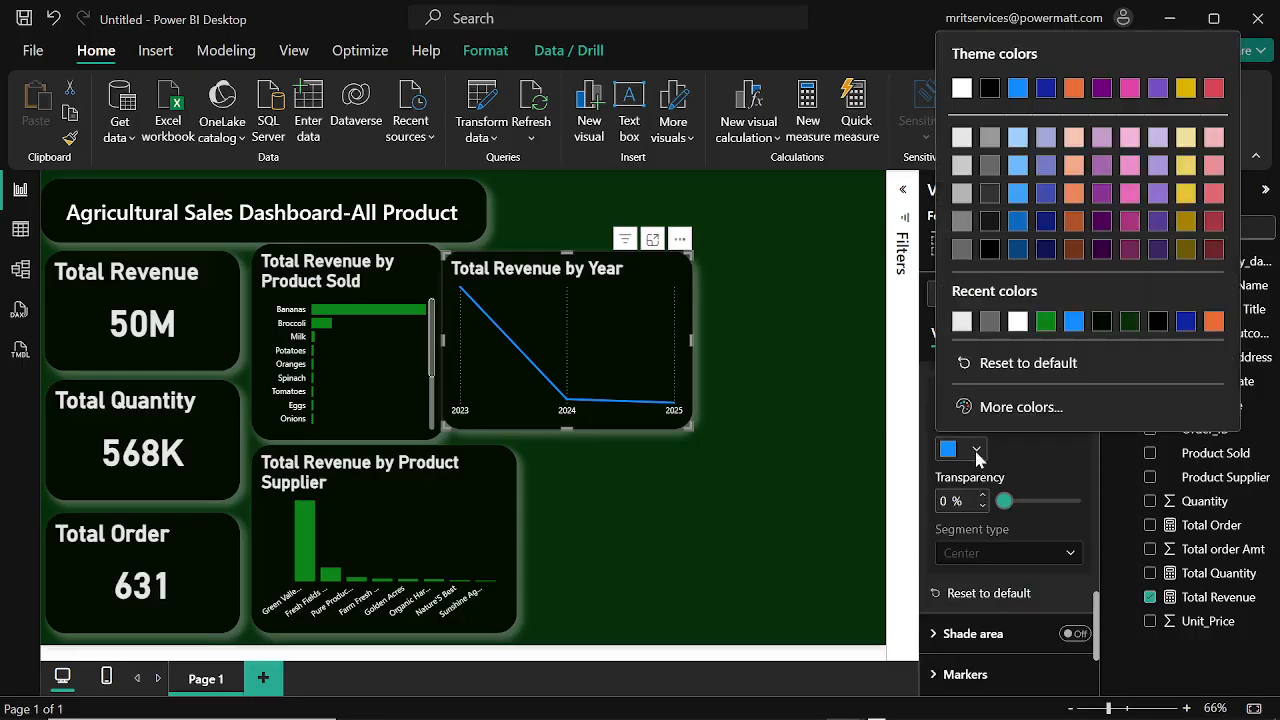
left_click(1045, 321)
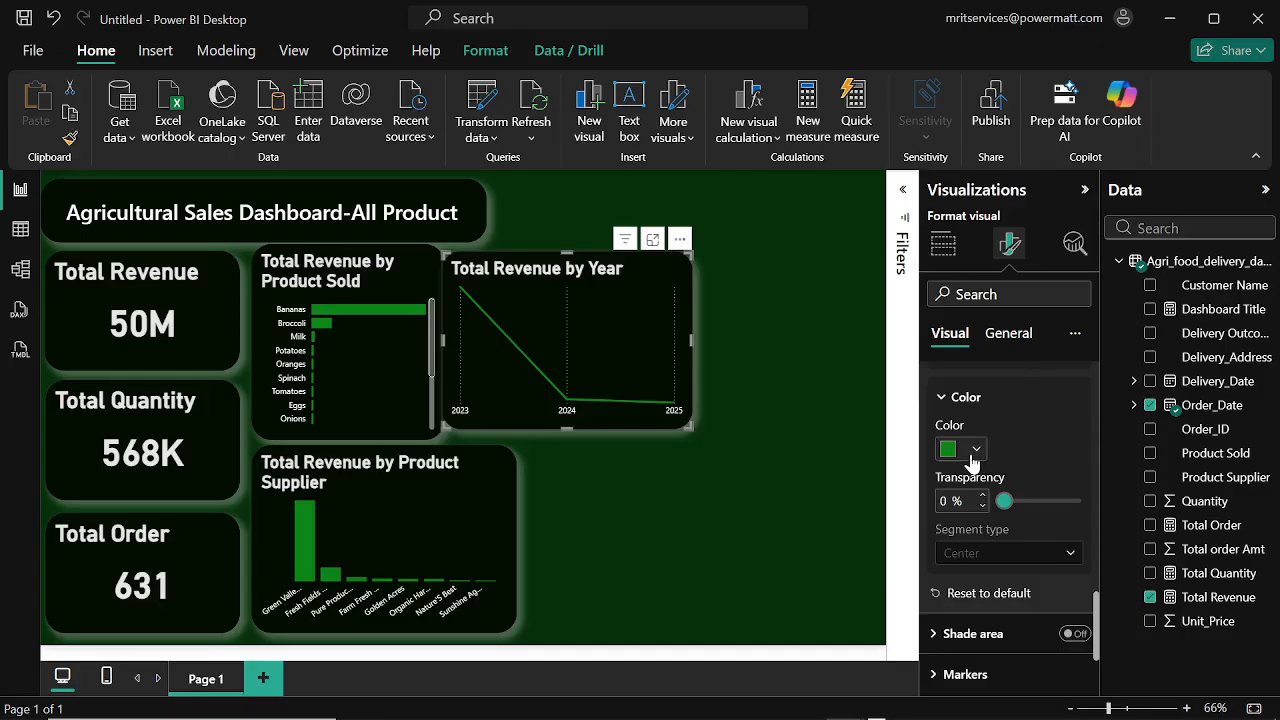
Step: Turn off the vertical gridlines of the Total Revenue by Year line chart
scroll(985, 520, "up", 3)
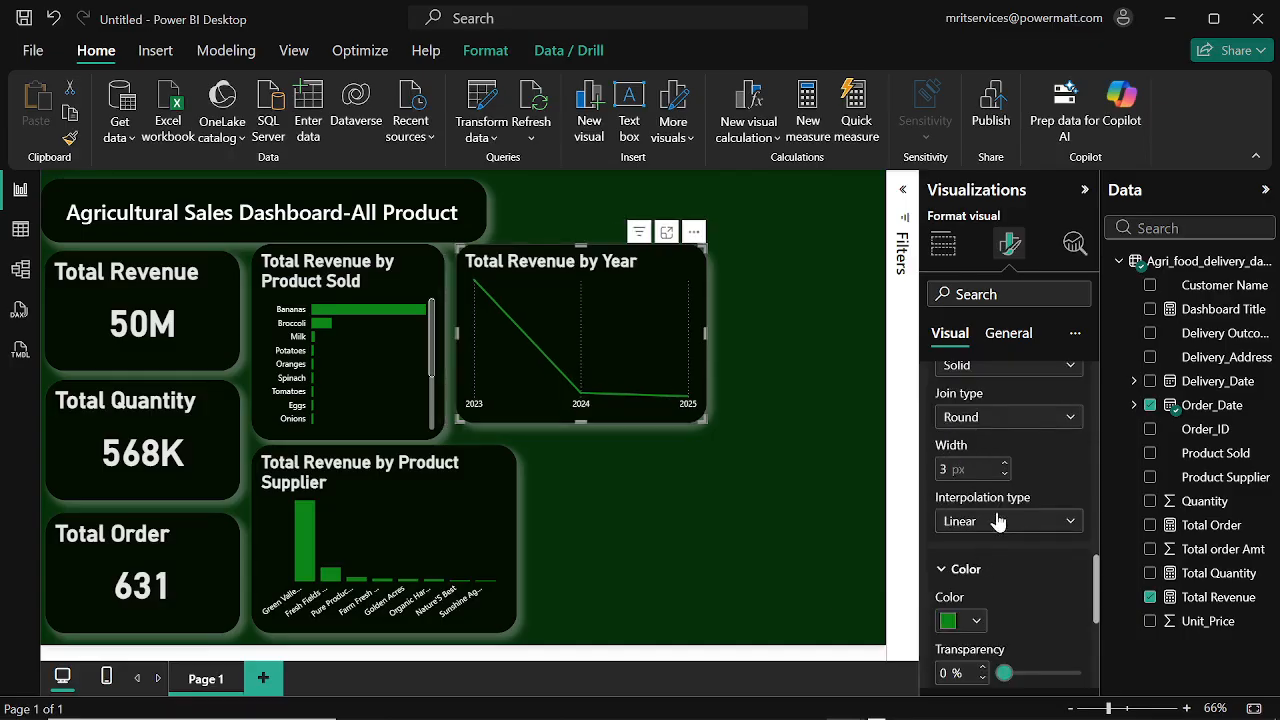
scroll(990, 498, "up", 4)
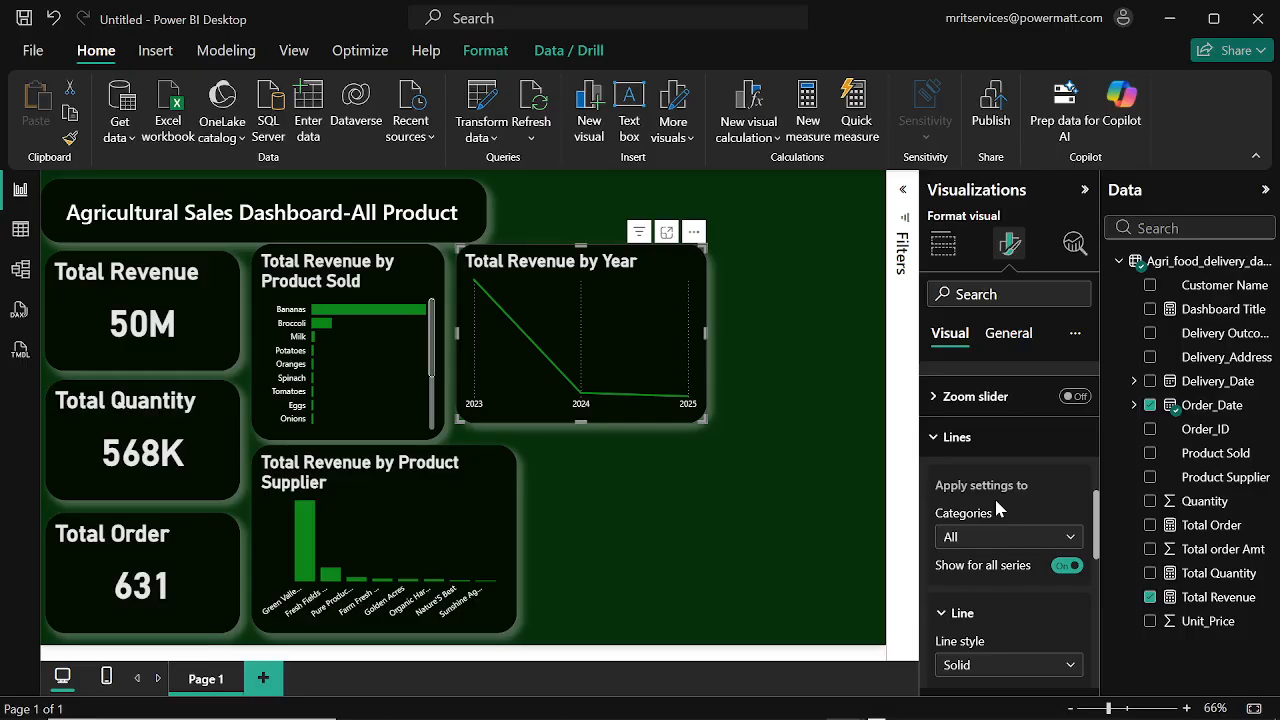
scroll(994, 500, "up", 3)
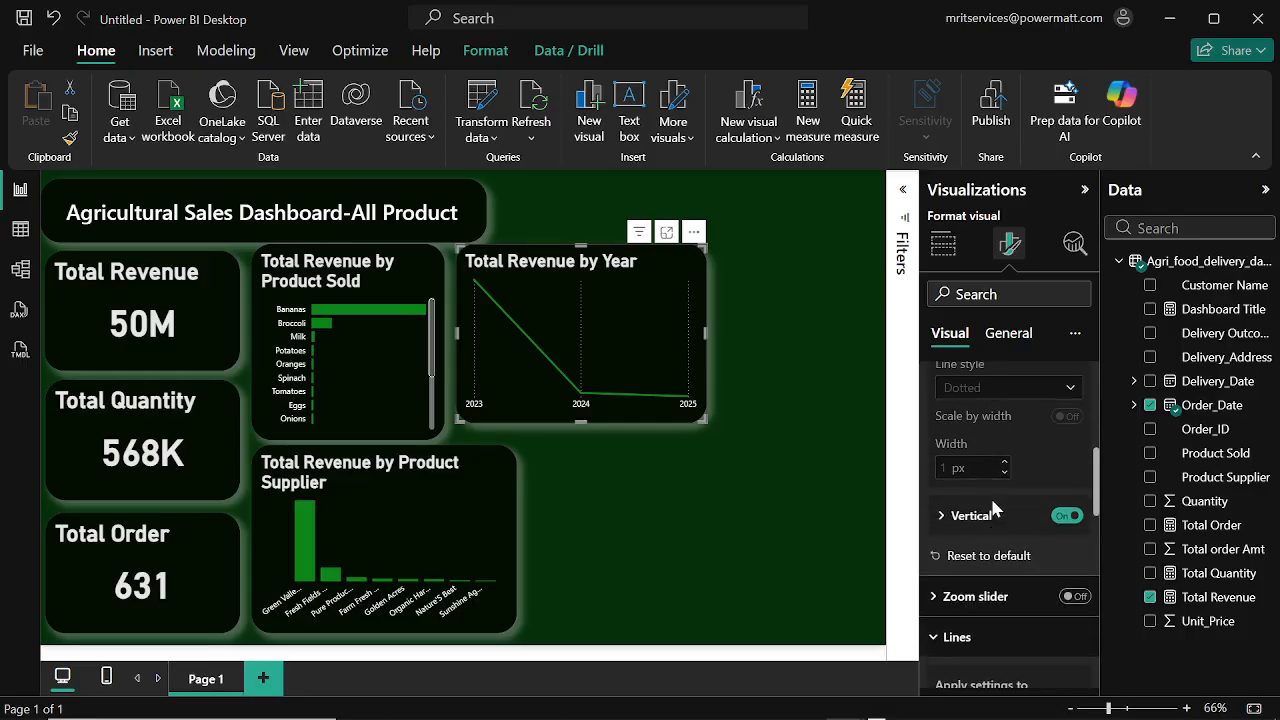
left_click(1067, 515)
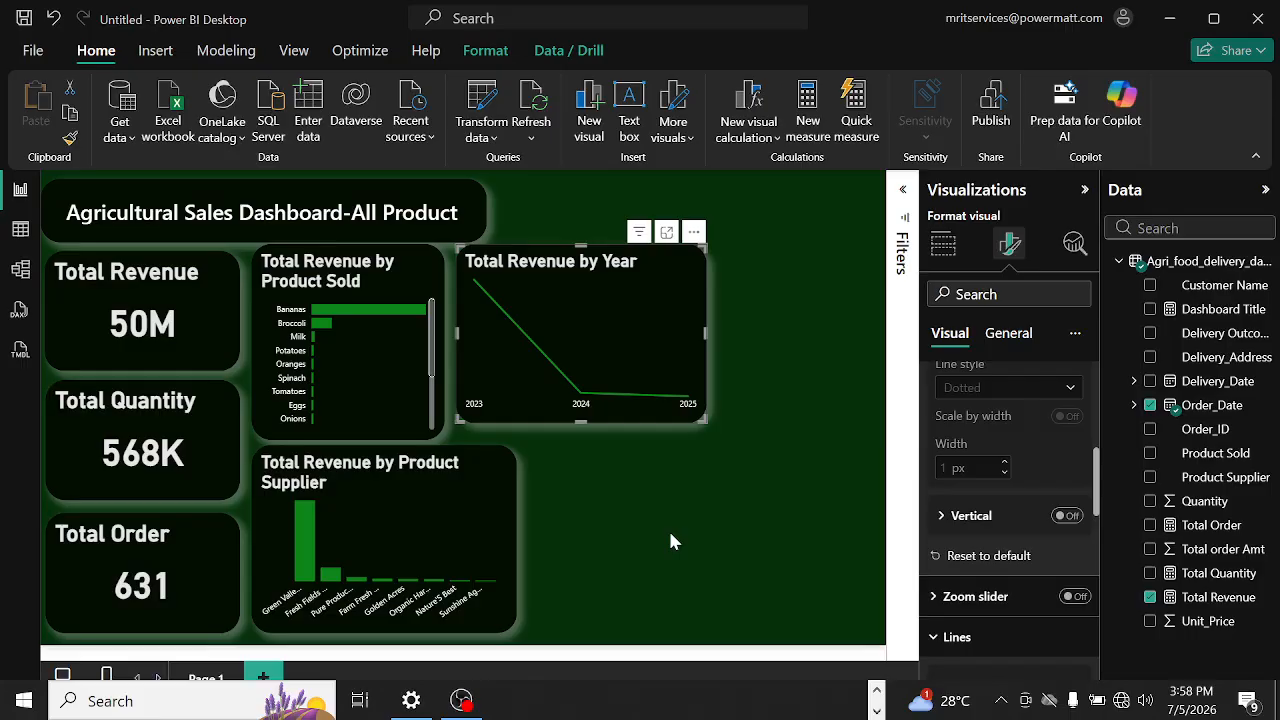
Step: Add a donut chart with Delivery Outcome as the legend and the count of Product Sold as the values
left_click(612, 475)
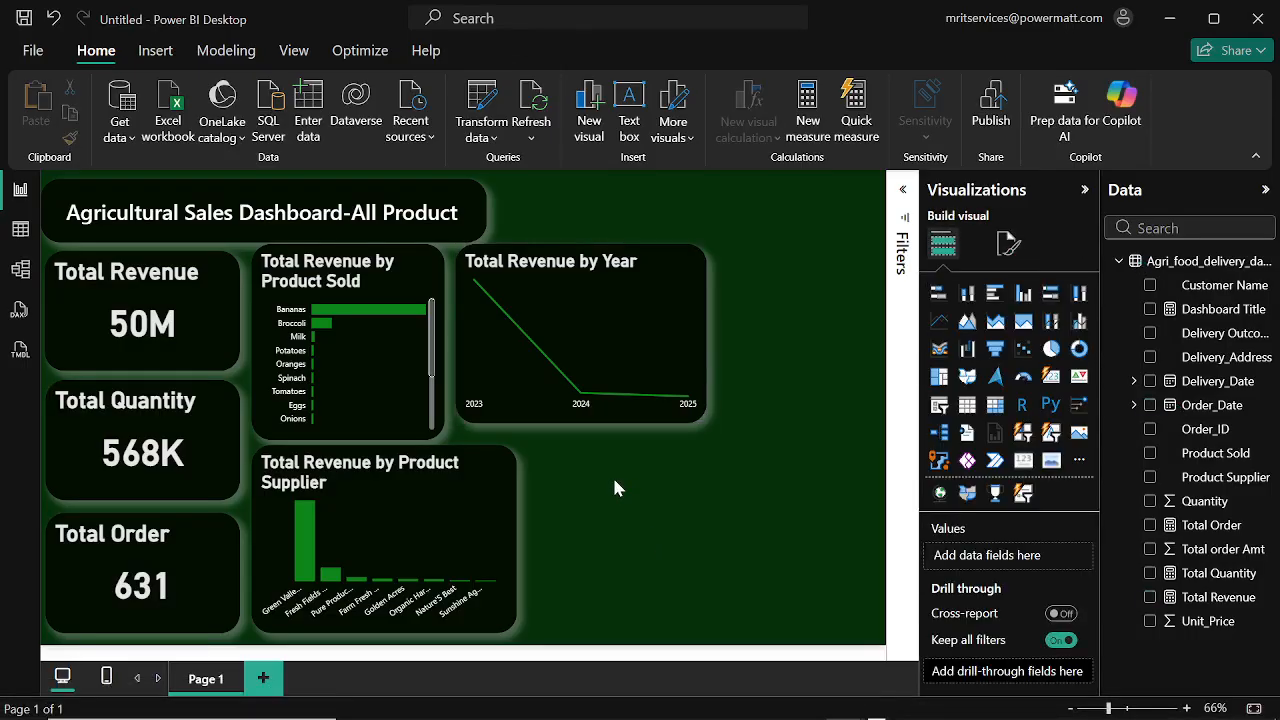
left_click(1079, 357)
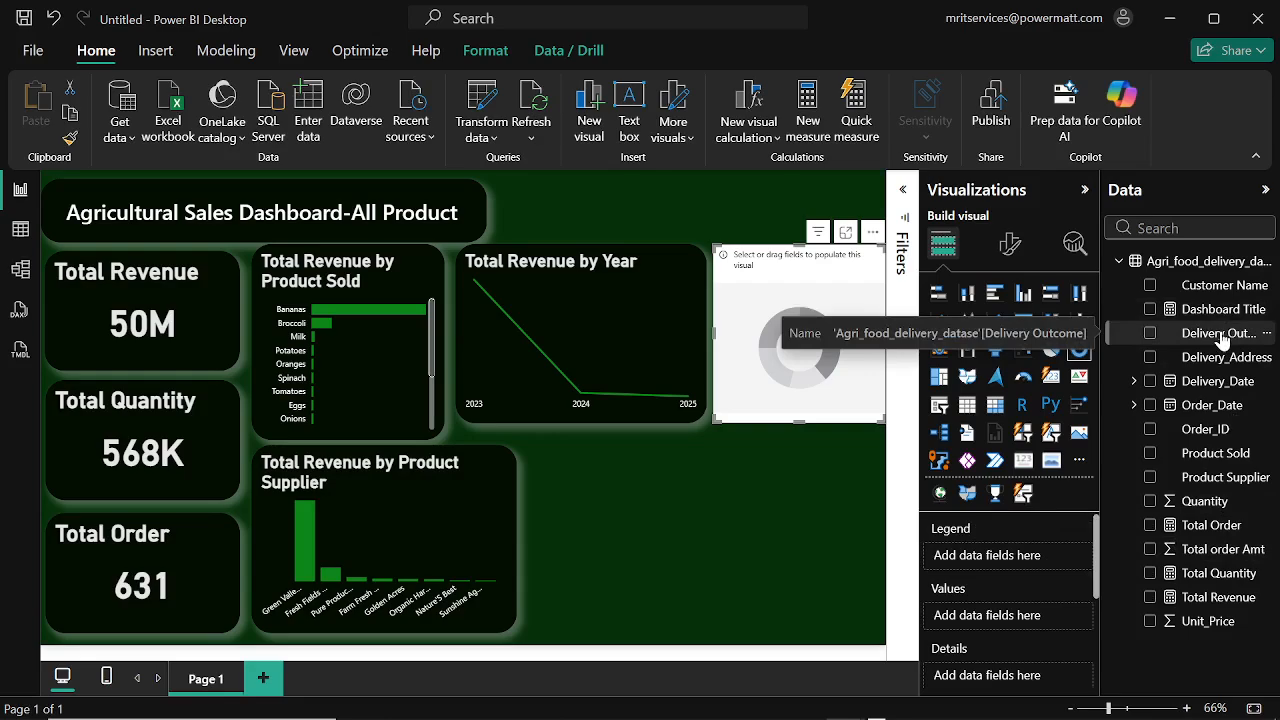
left_click_drag(1222, 341, 1027, 563)
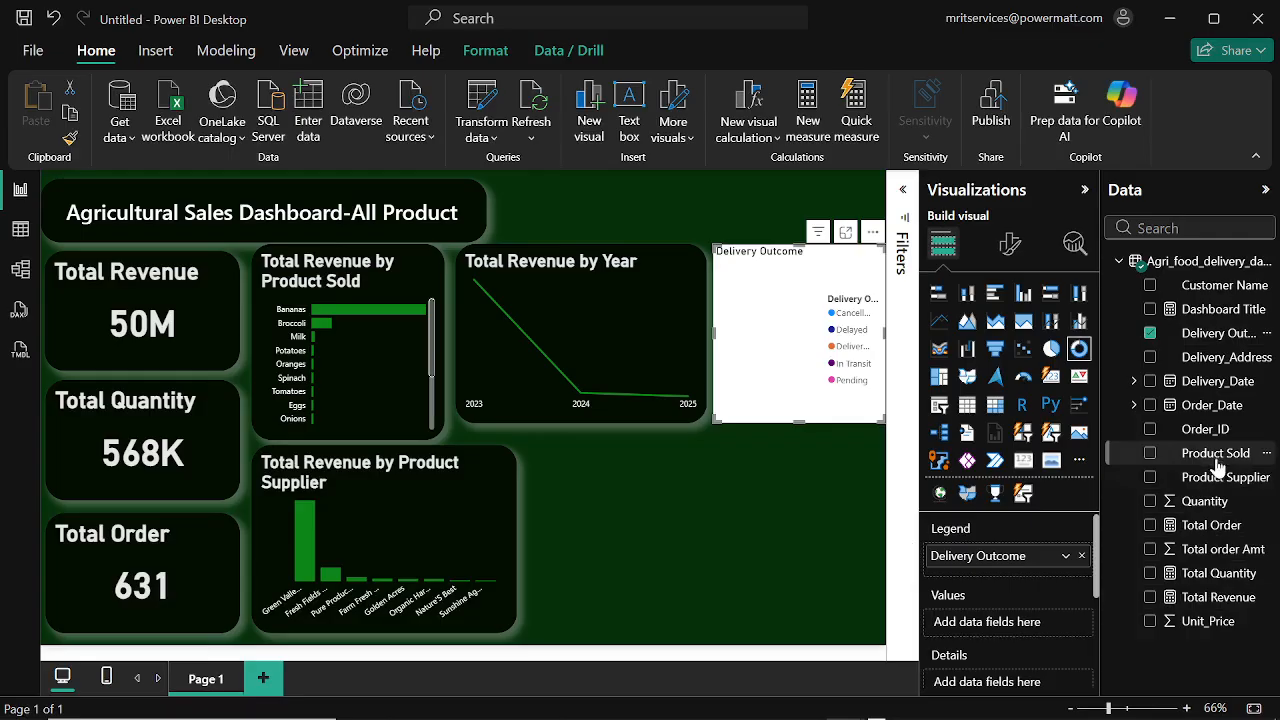
left_click_drag(1218, 466, 1024, 635)
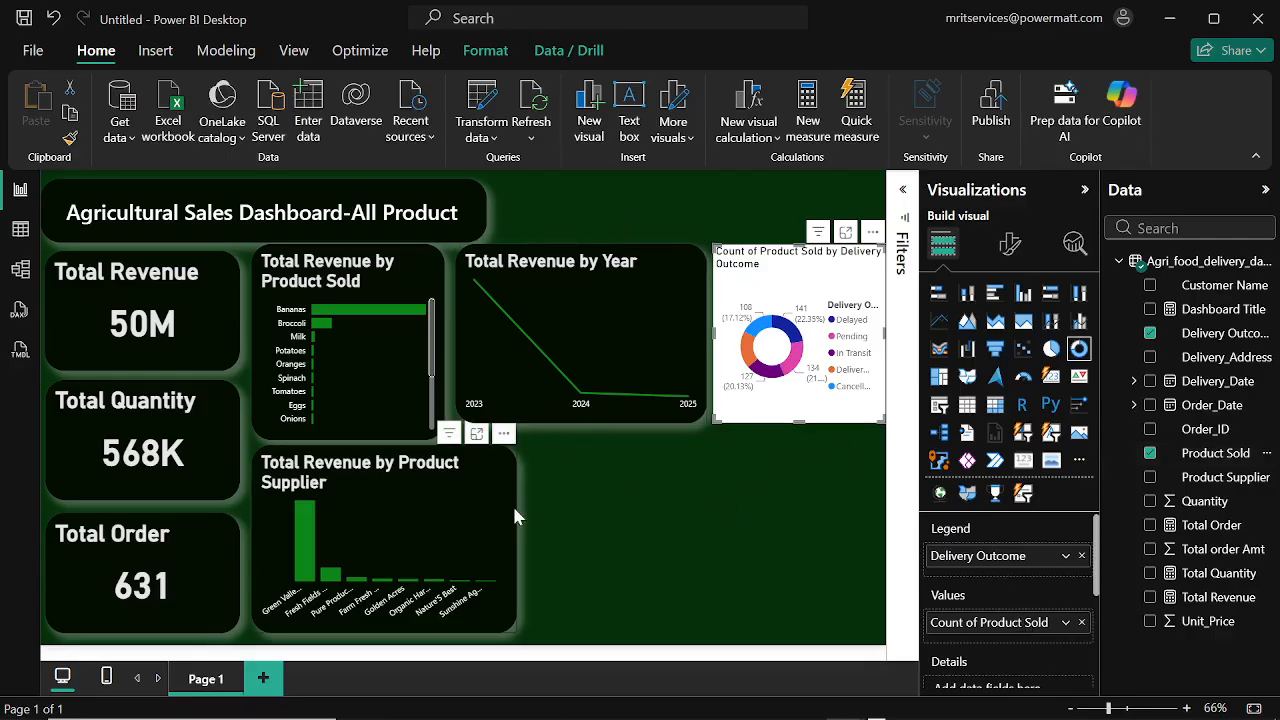
Step: Copy the formatting of the Total Revenue by Product Sold chart onto the delivery outcome donut chart
left_click(645, 367)
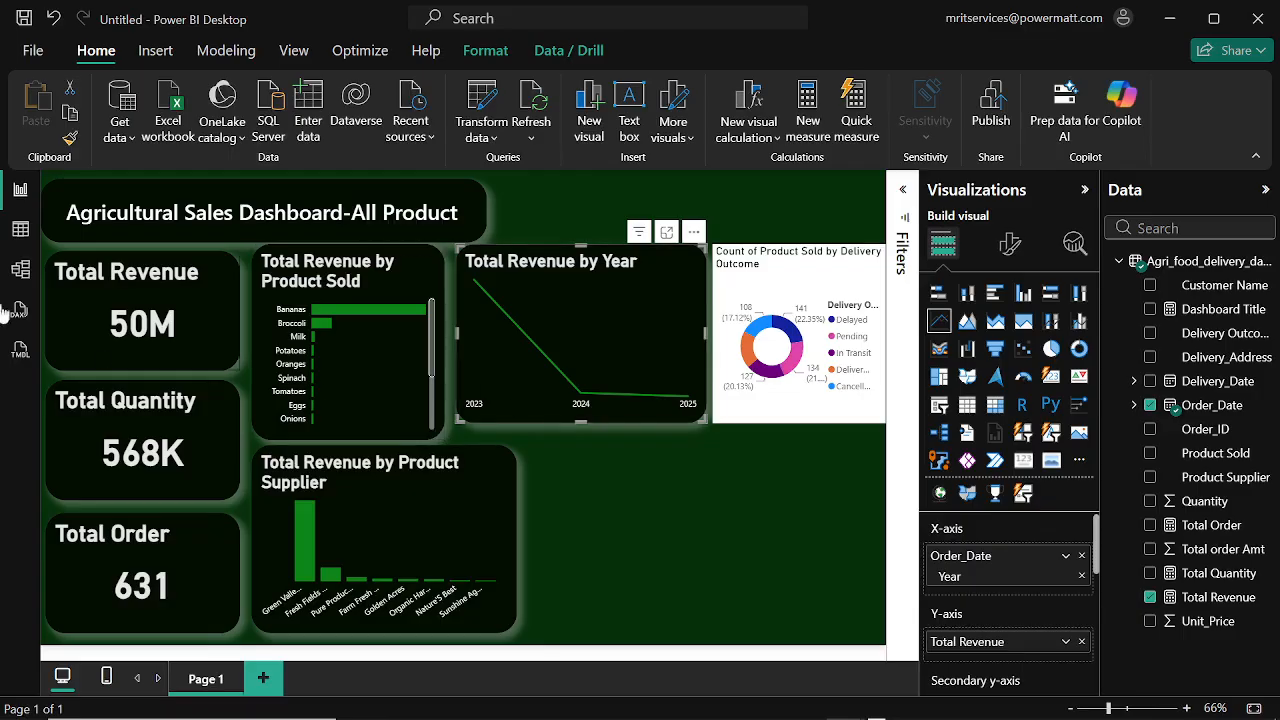
left_click(432, 350)
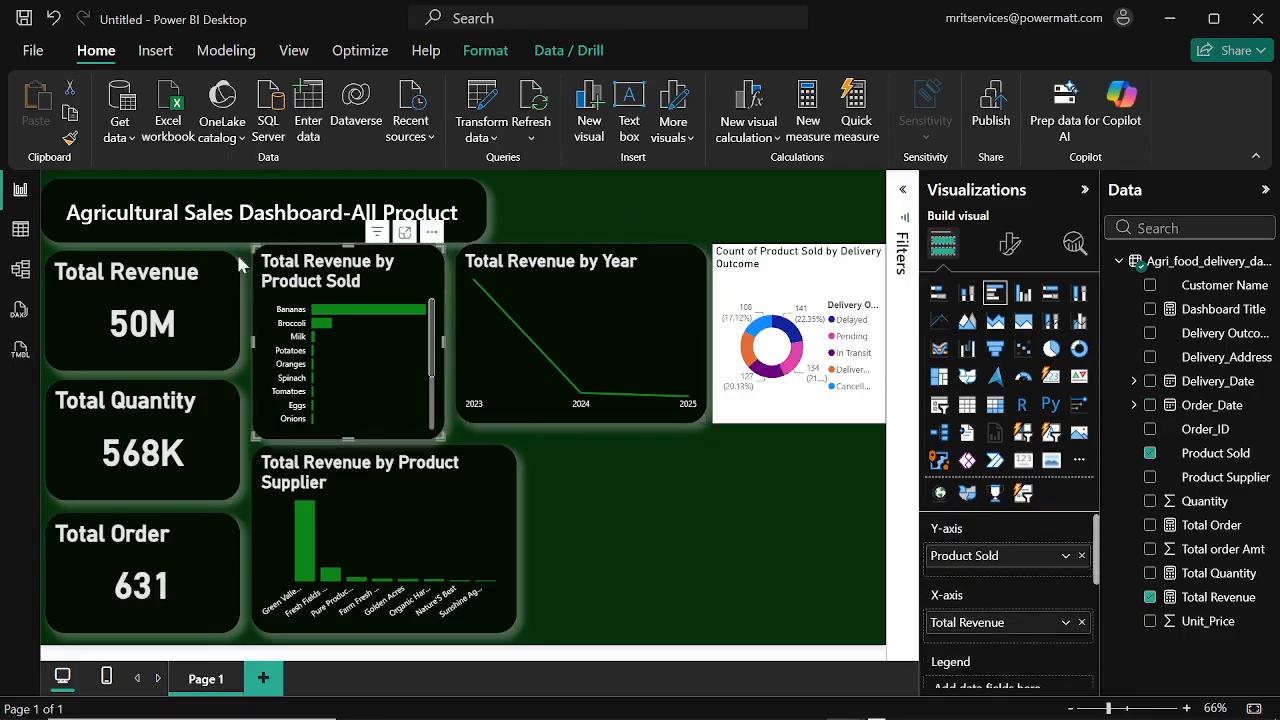
left_click(70, 139)
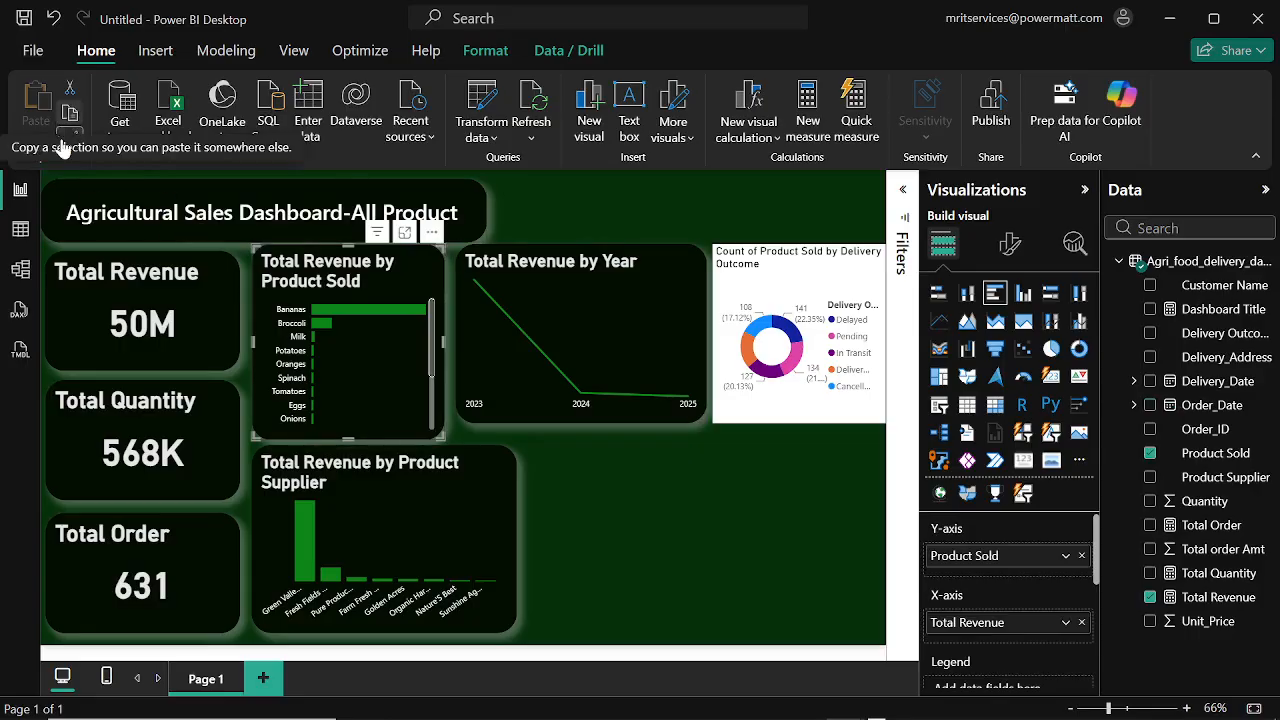
left_click(790, 272)
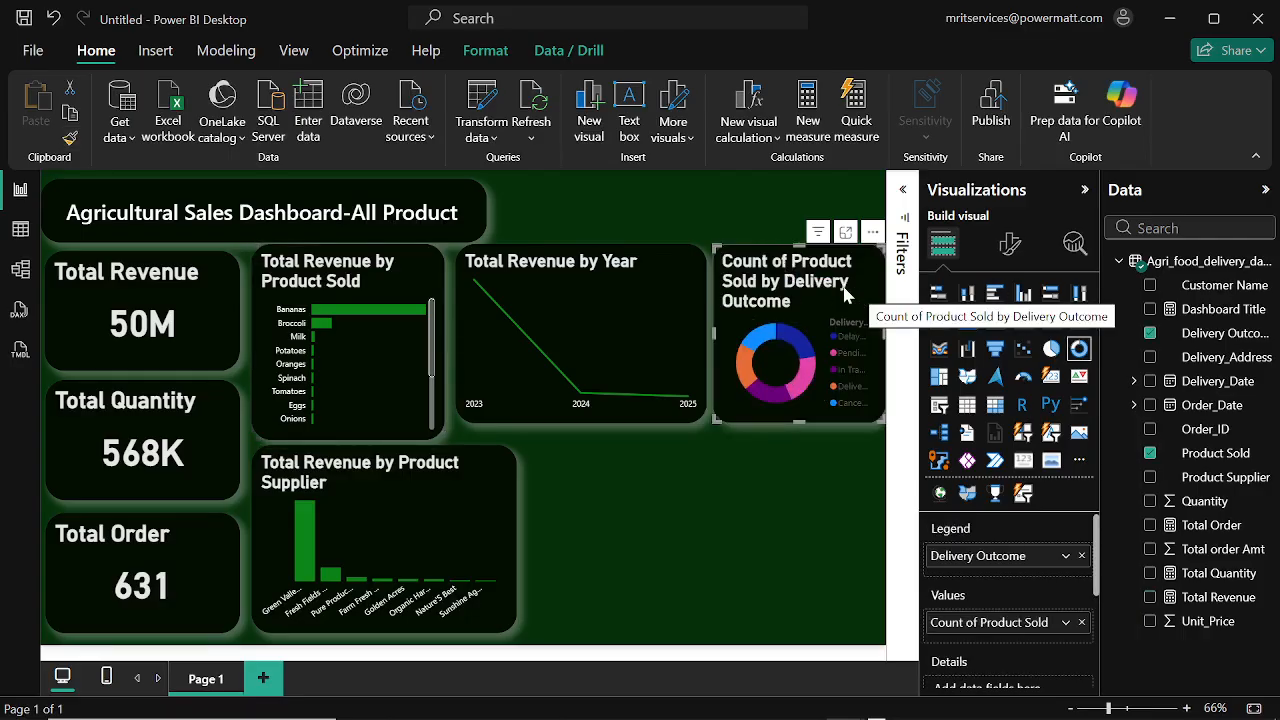
Step: Set the size of the Count of Product Sold by Delivery Outcome donut chart to height 289 and width 313
left_click(1008, 246)
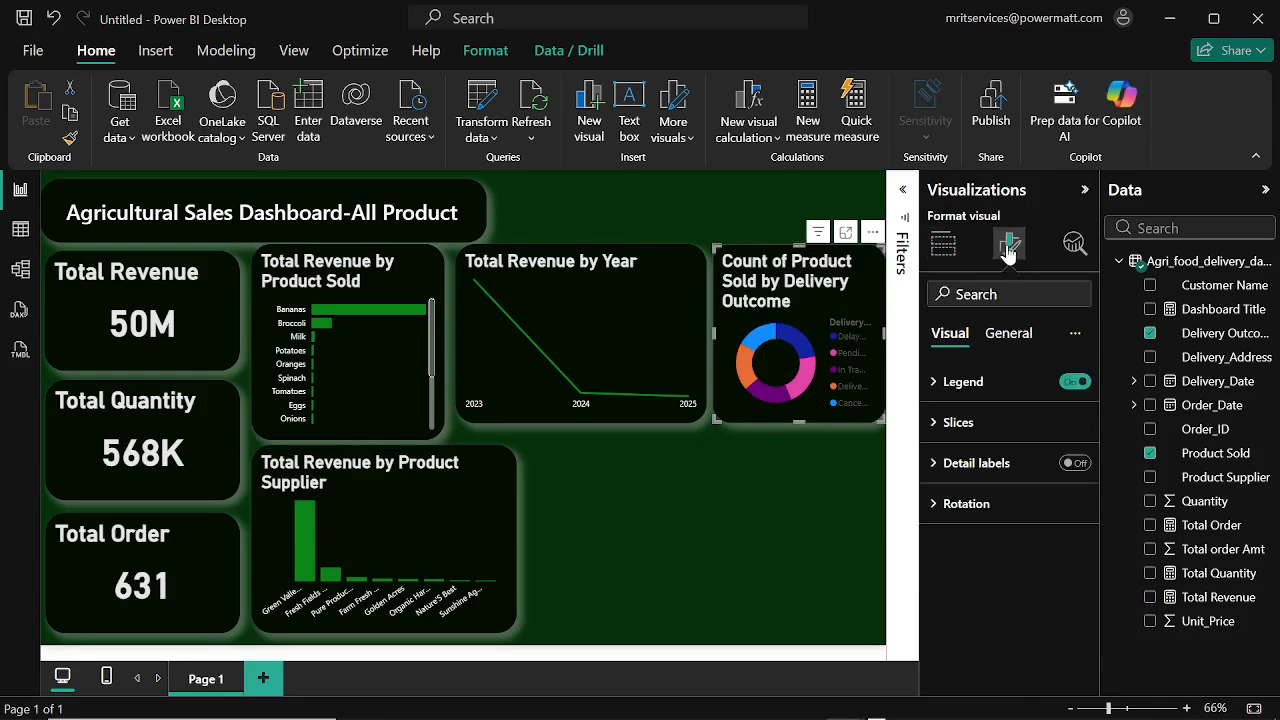
left_click(1006, 340)
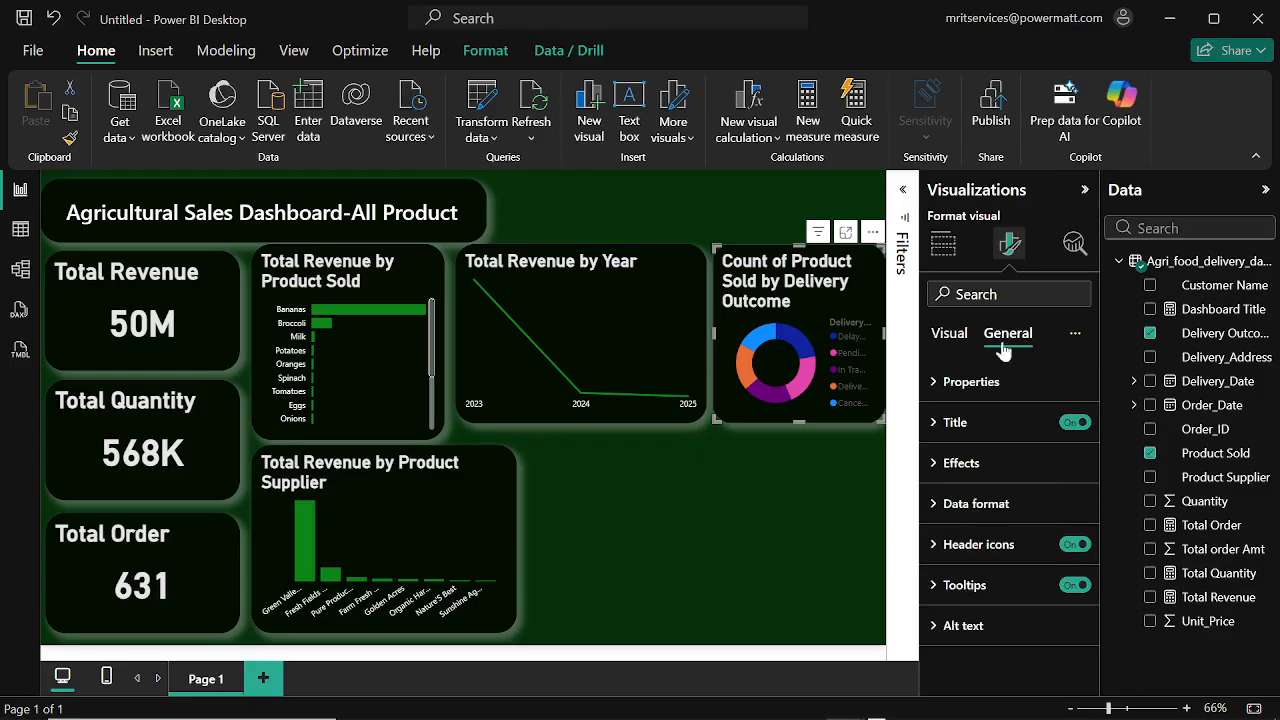
left_click(933, 385)
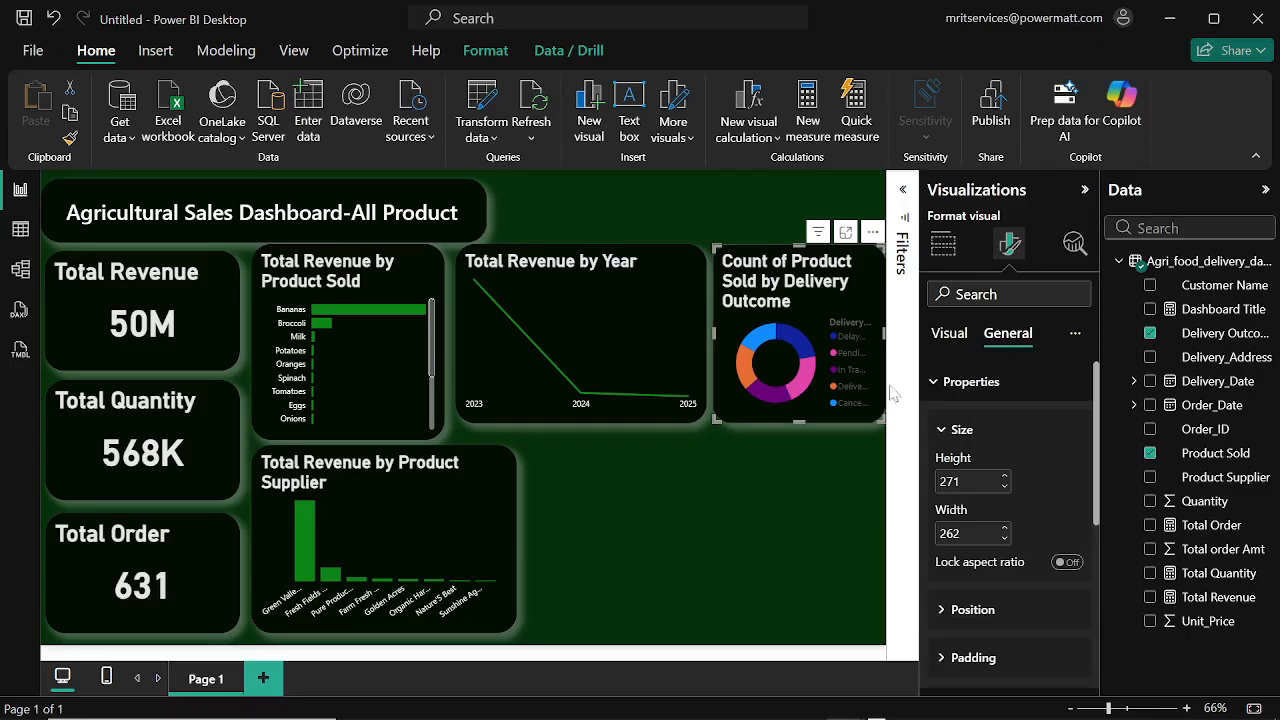
double_click(952, 481)
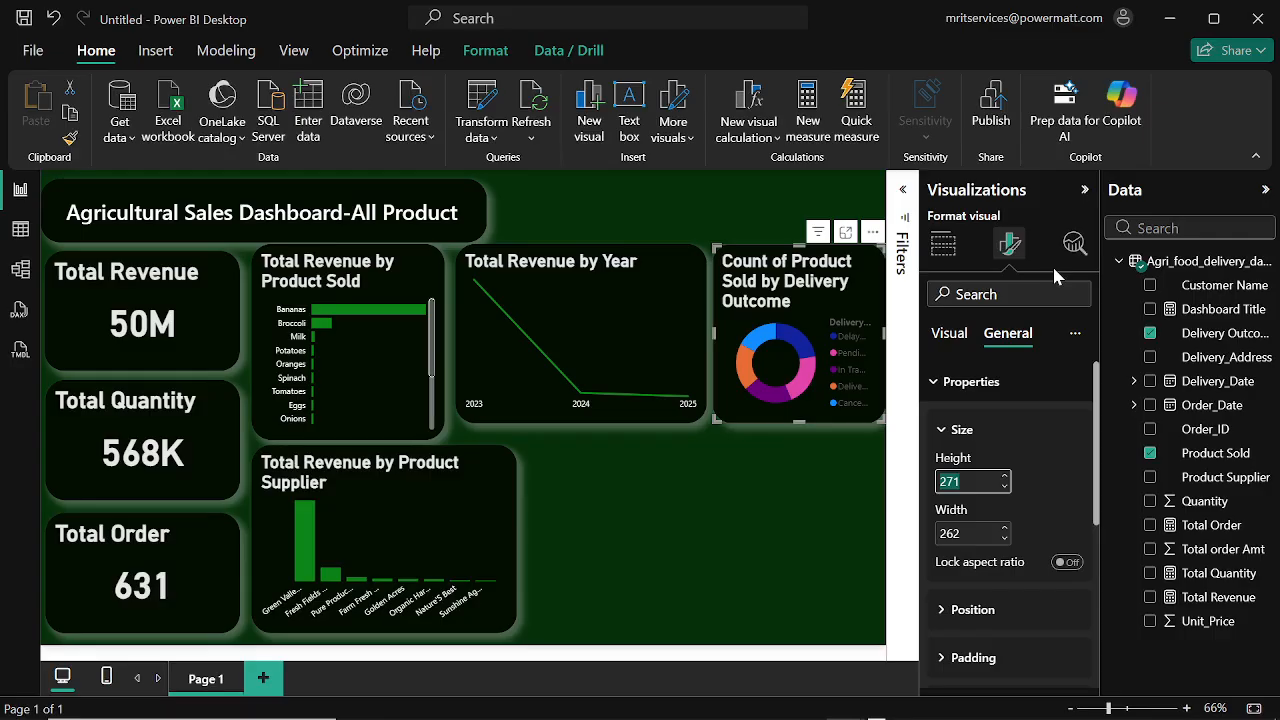
type("289")
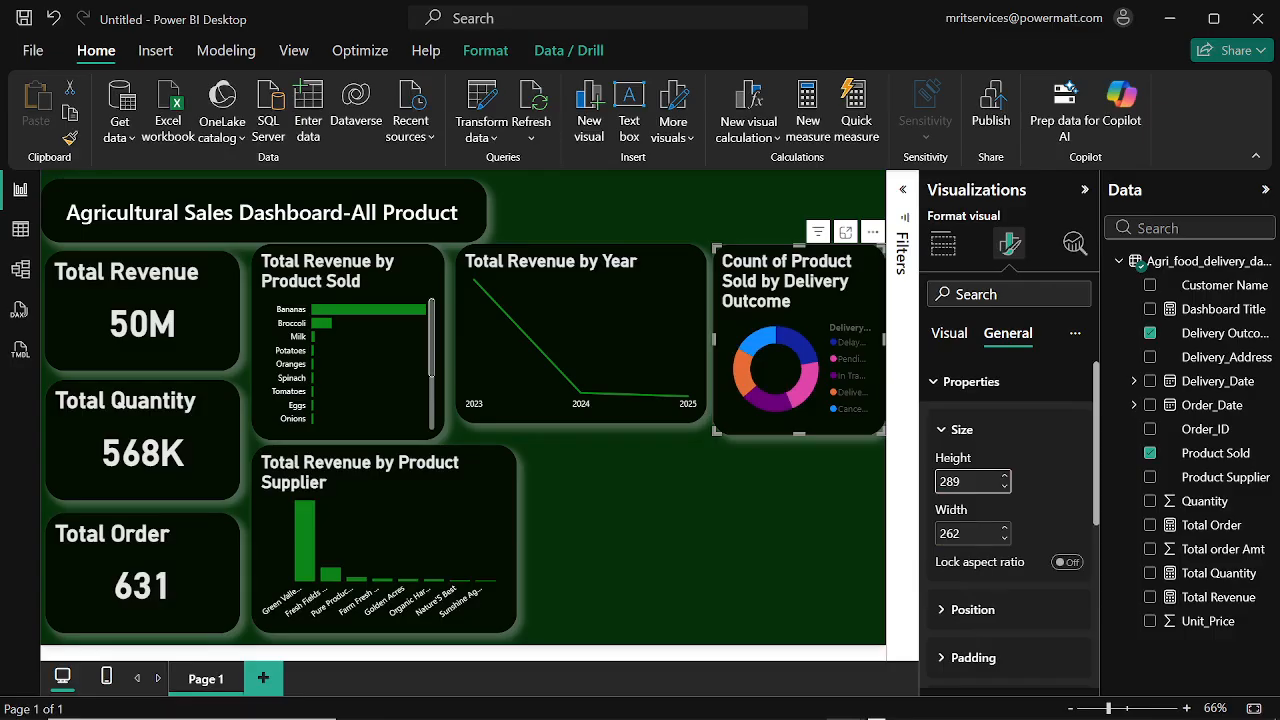
key("Tab")
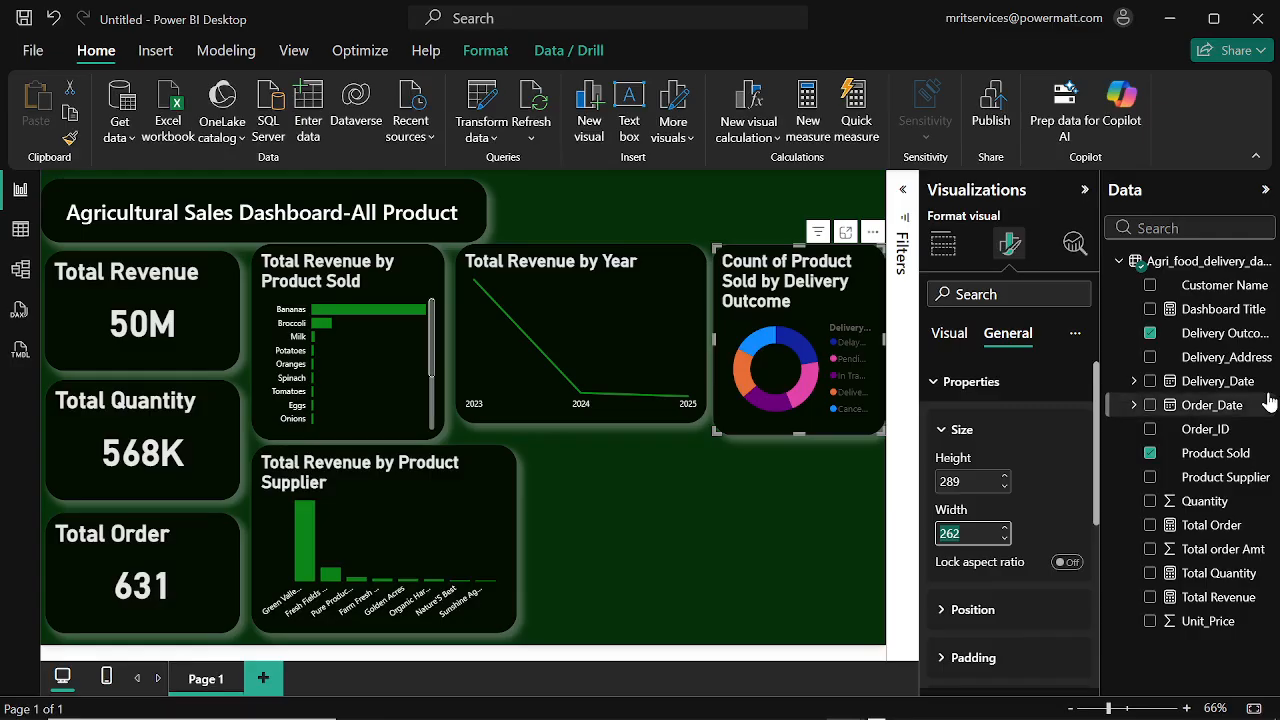
type("313")
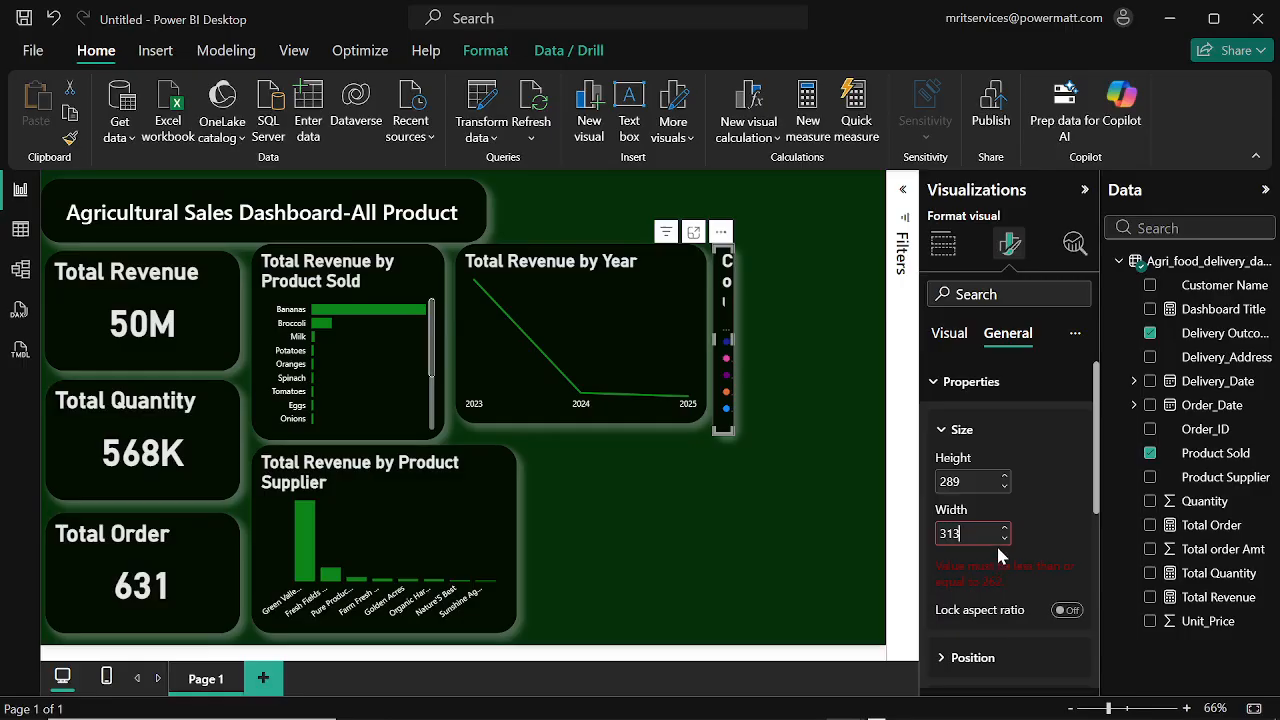
key("BackSpace")
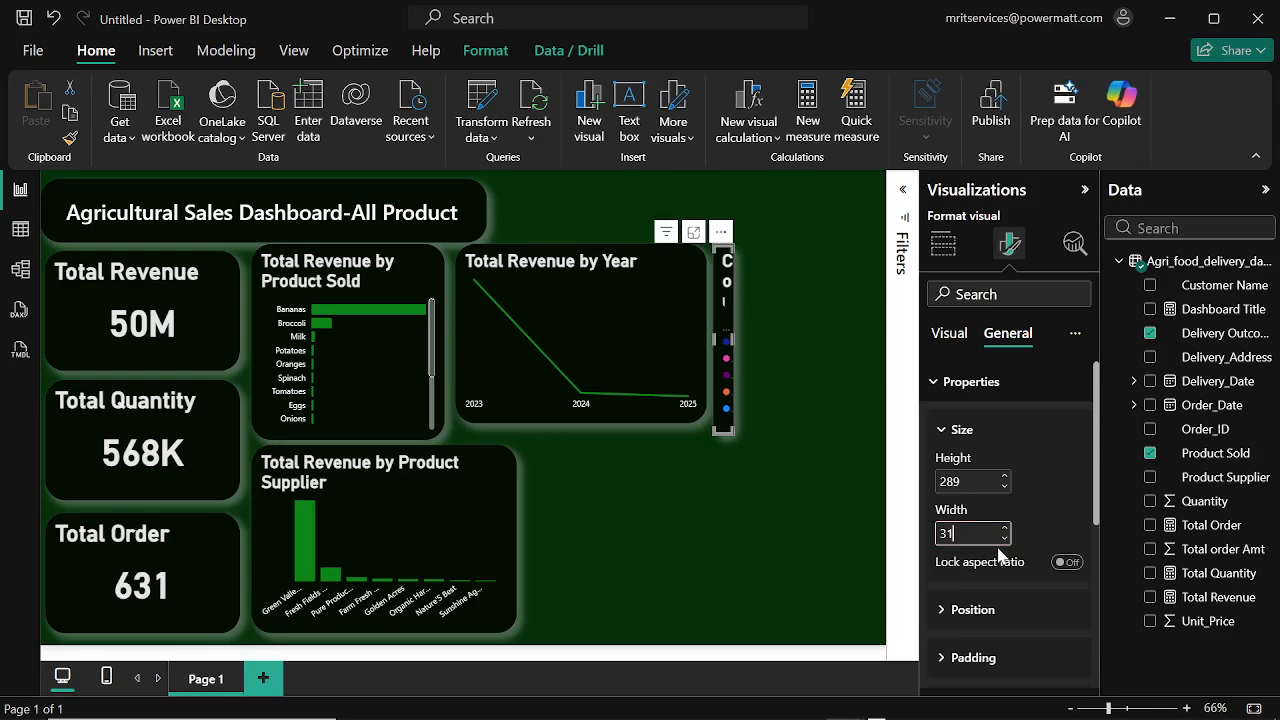
type("3")
key("ctrl+a")
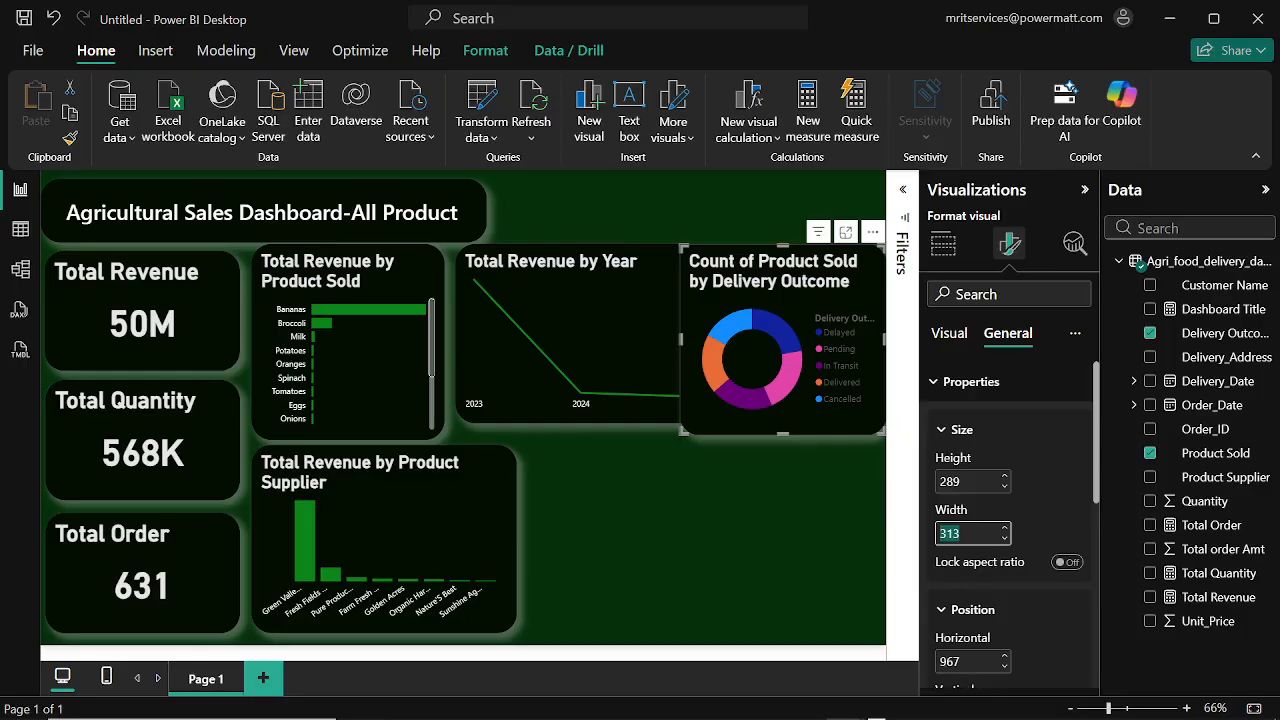
Step: Position the delivery outcome donut chart at horizontal 715 and vertical 420, and nudge it clear of the Total Revenue by Product Supplier chart
left_click(952, 661)
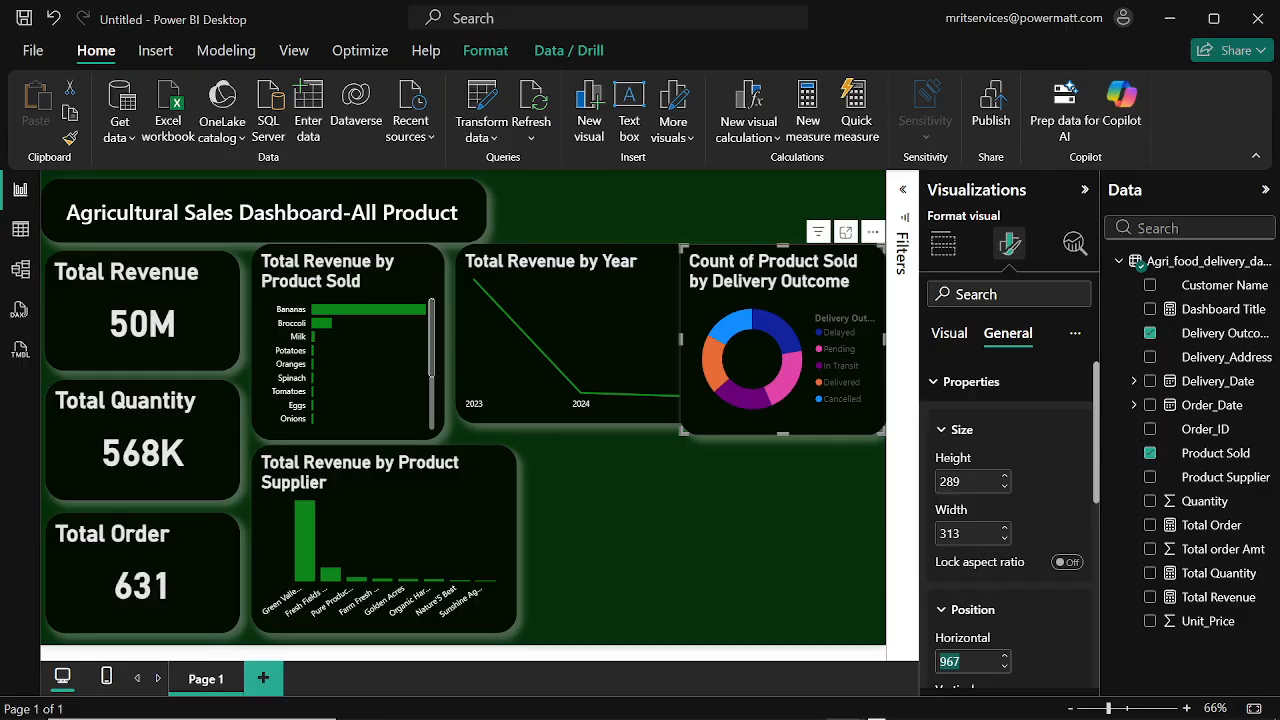
type("715")
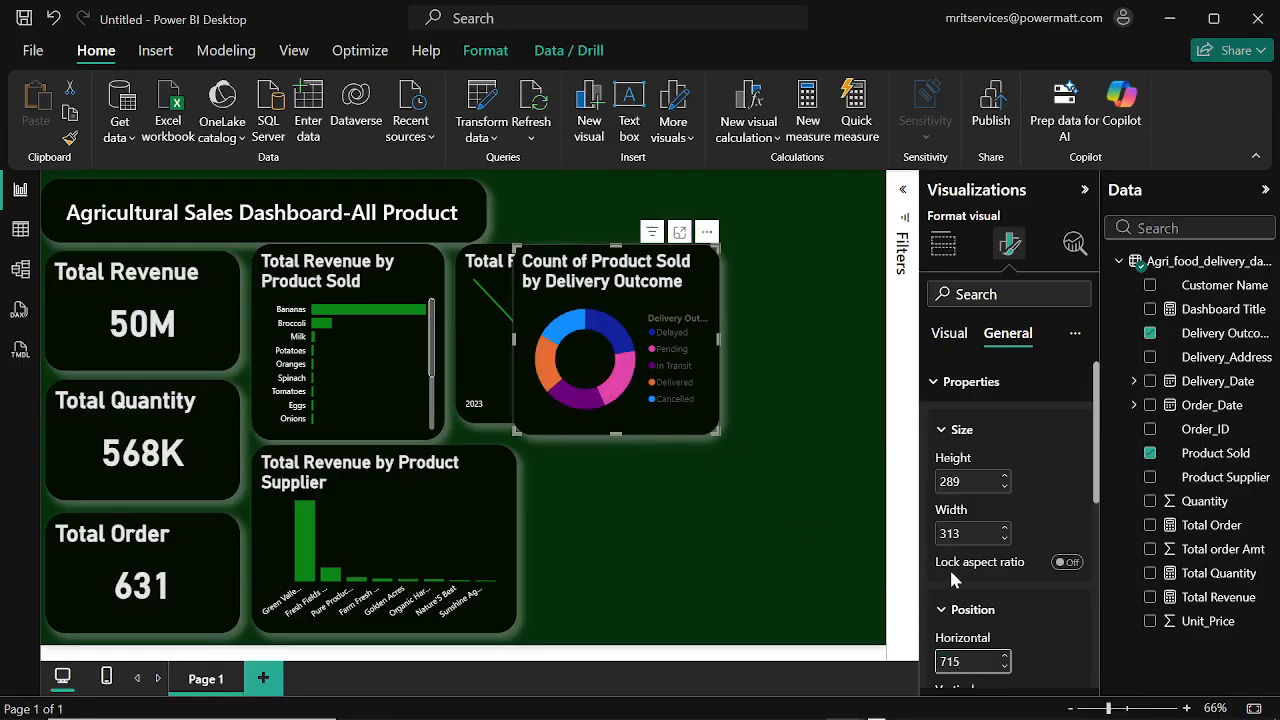
scroll(946, 568, "down", 5)
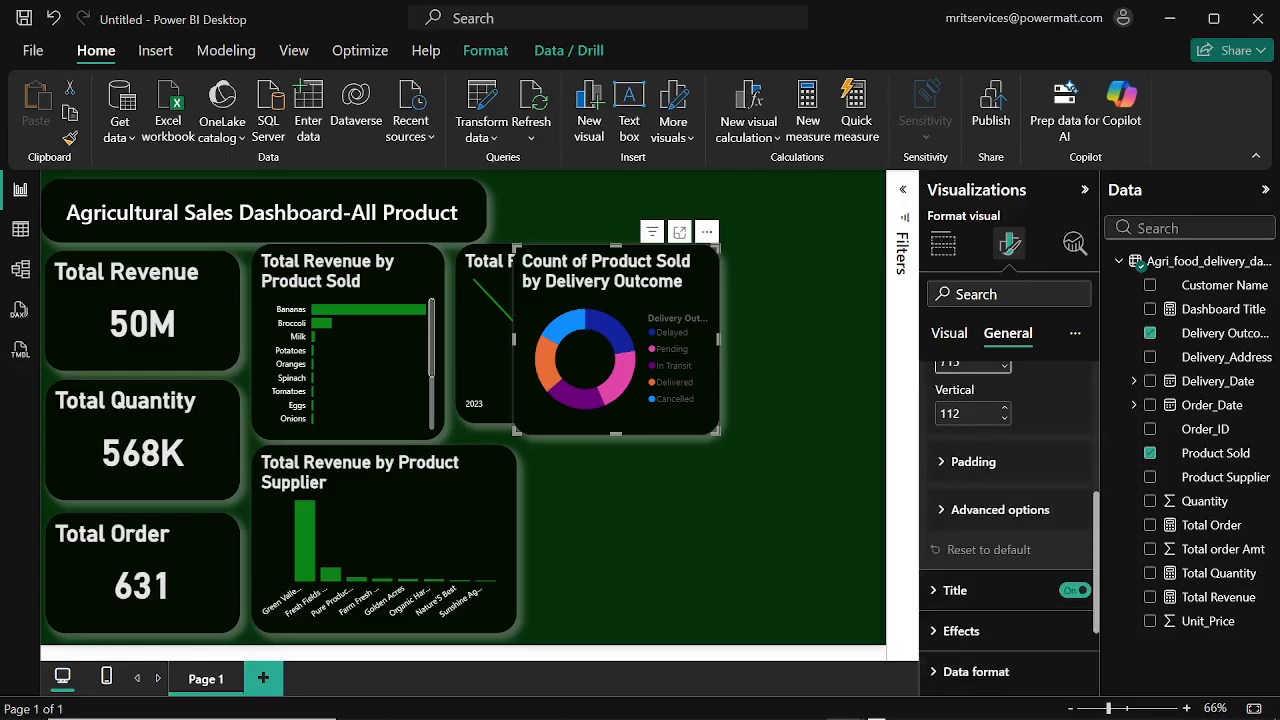
left_click(950, 413)
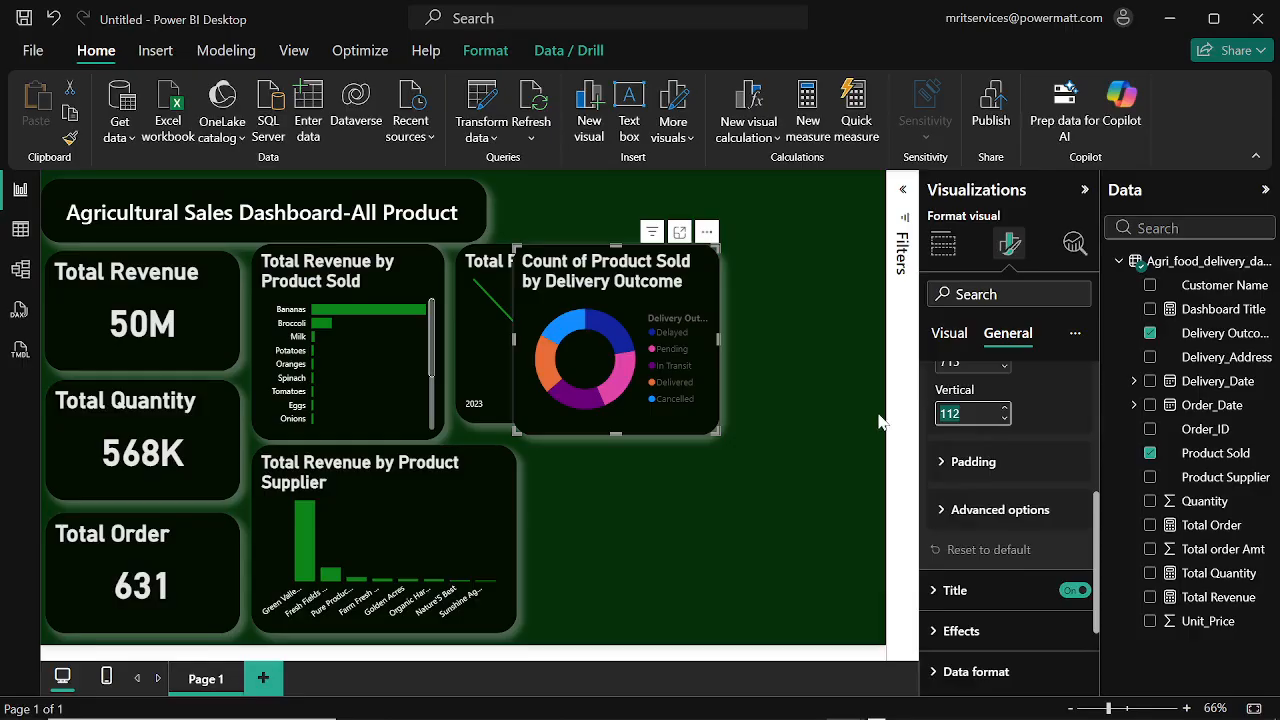
type("420")
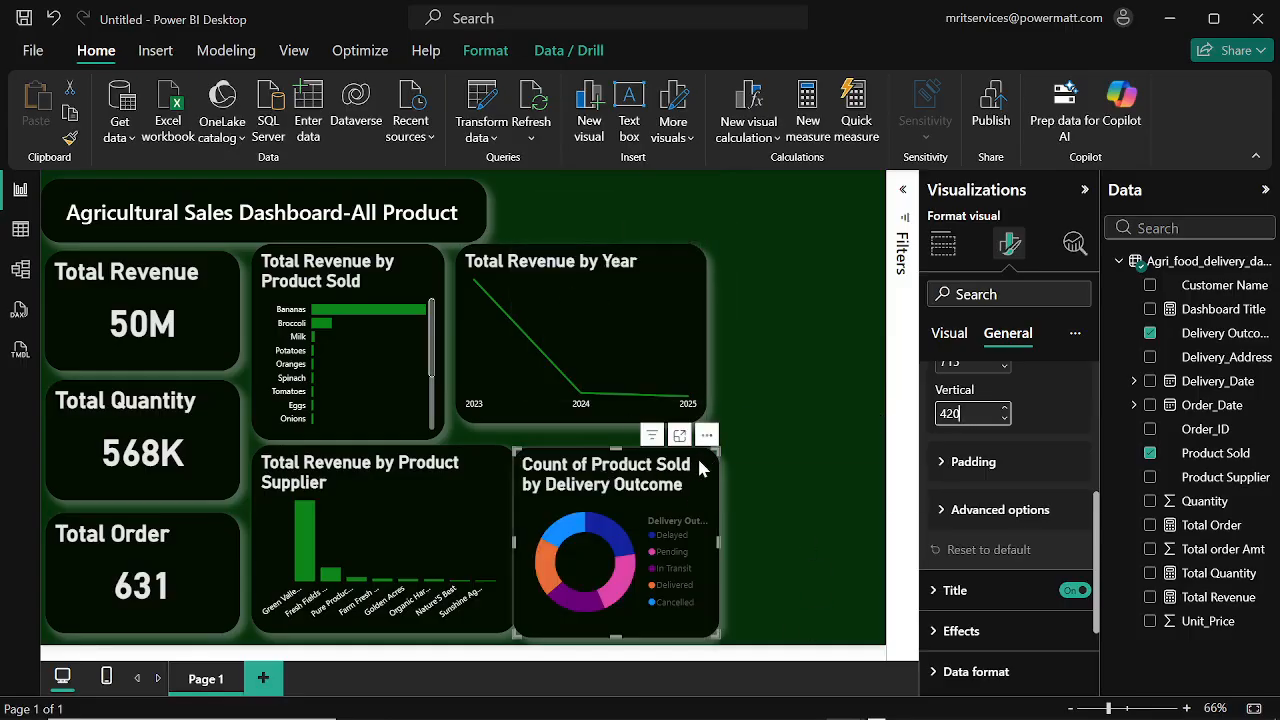
left_click_drag(708, 464, 713, 455)
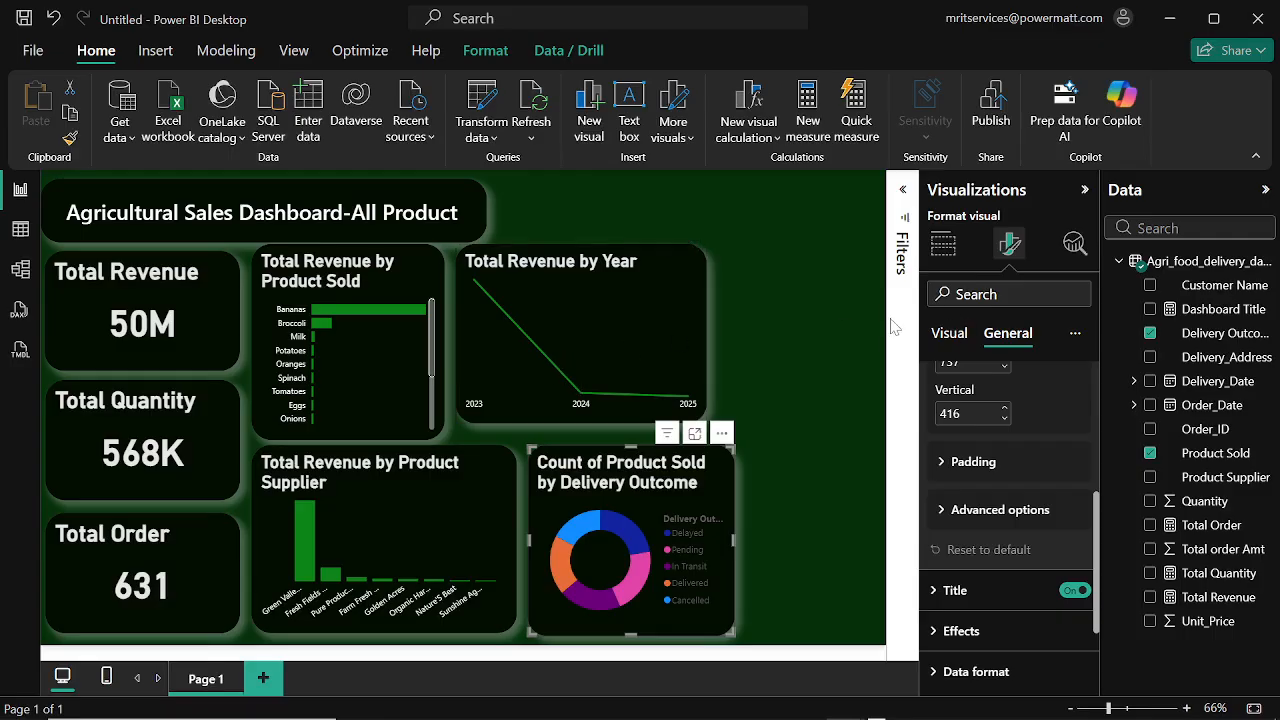
left_click(824, 310)
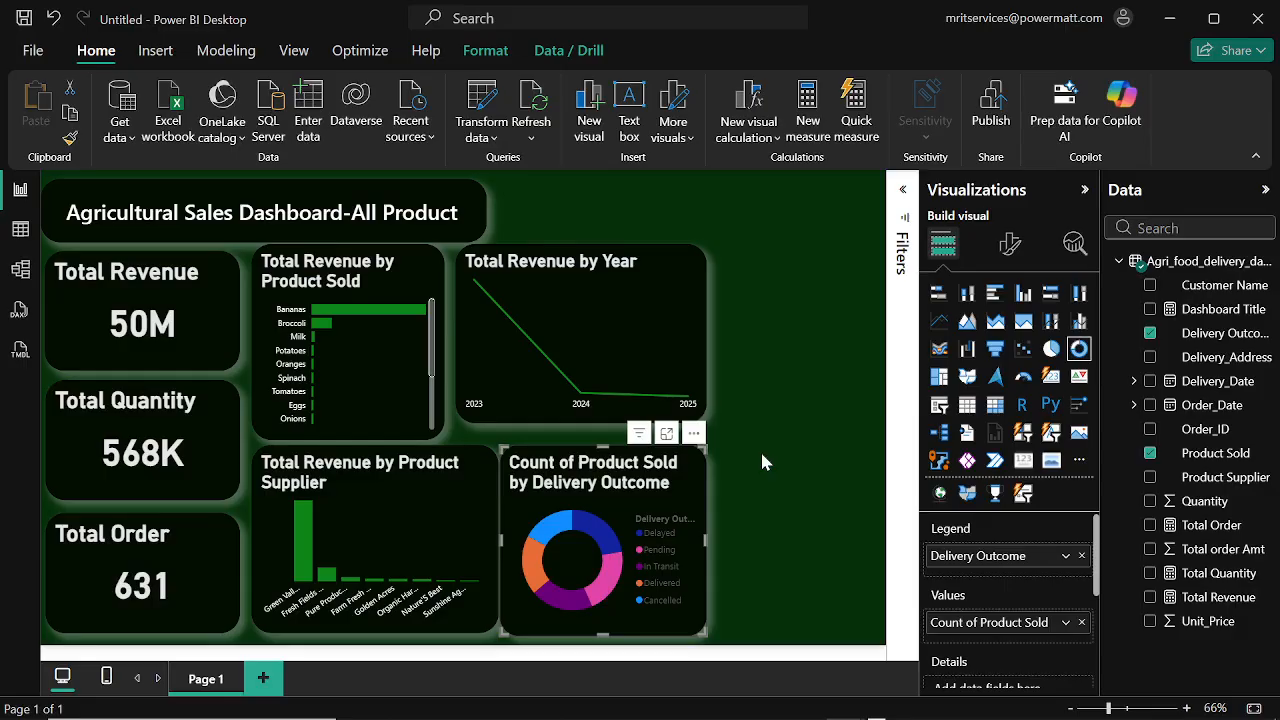
Step: Add a treemap with Product Sold as the category and the count of Quantity as the values
left_click(762, 461)
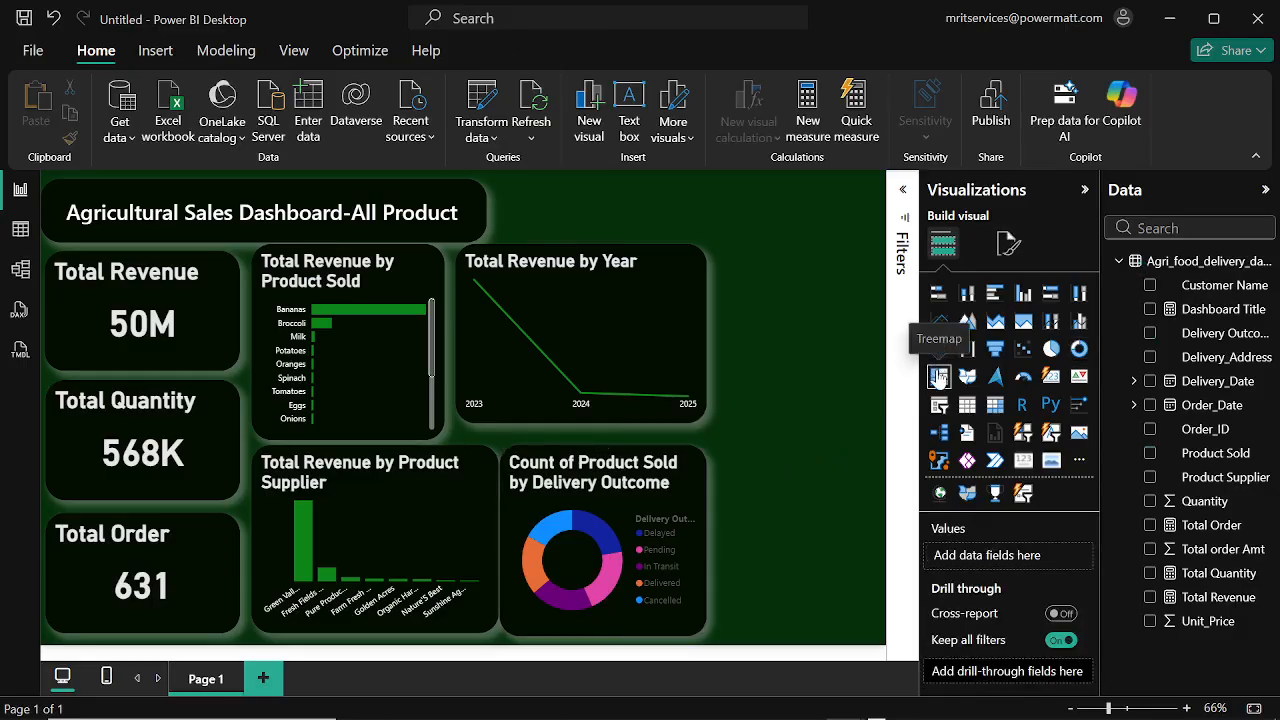
left_click(938, 377)
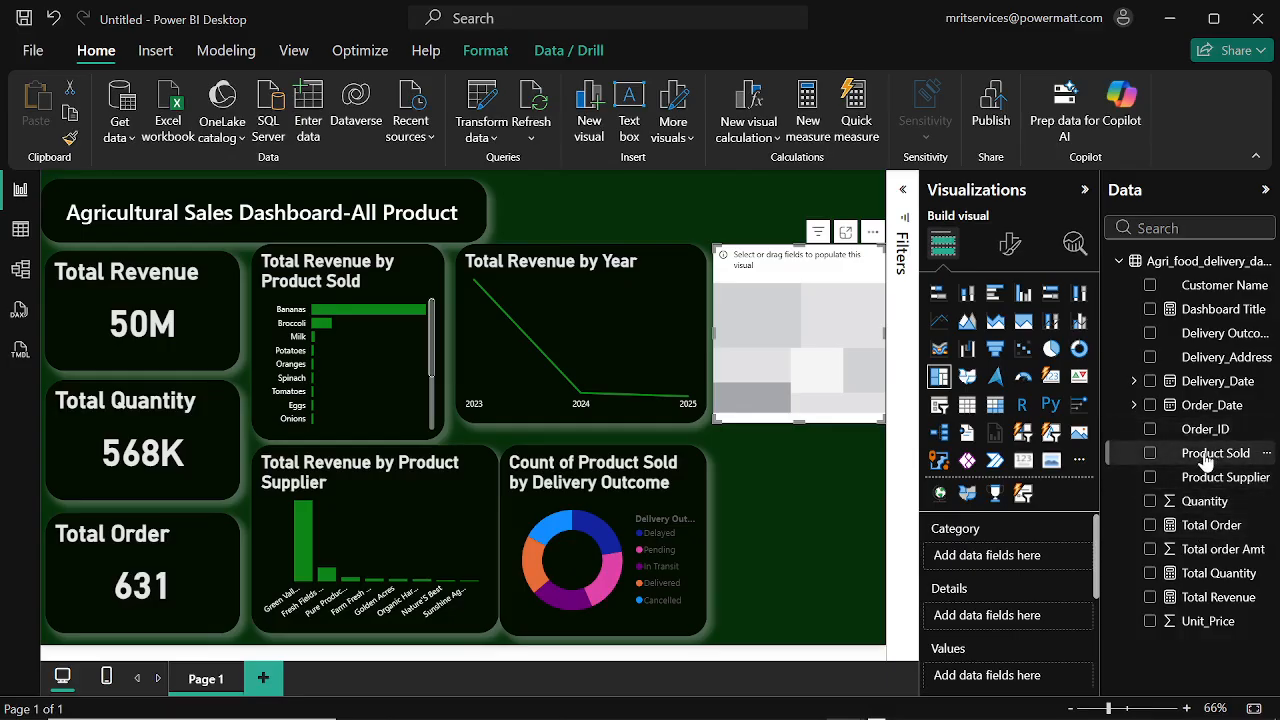
left_click_drag(1205, 458, 997, 566)
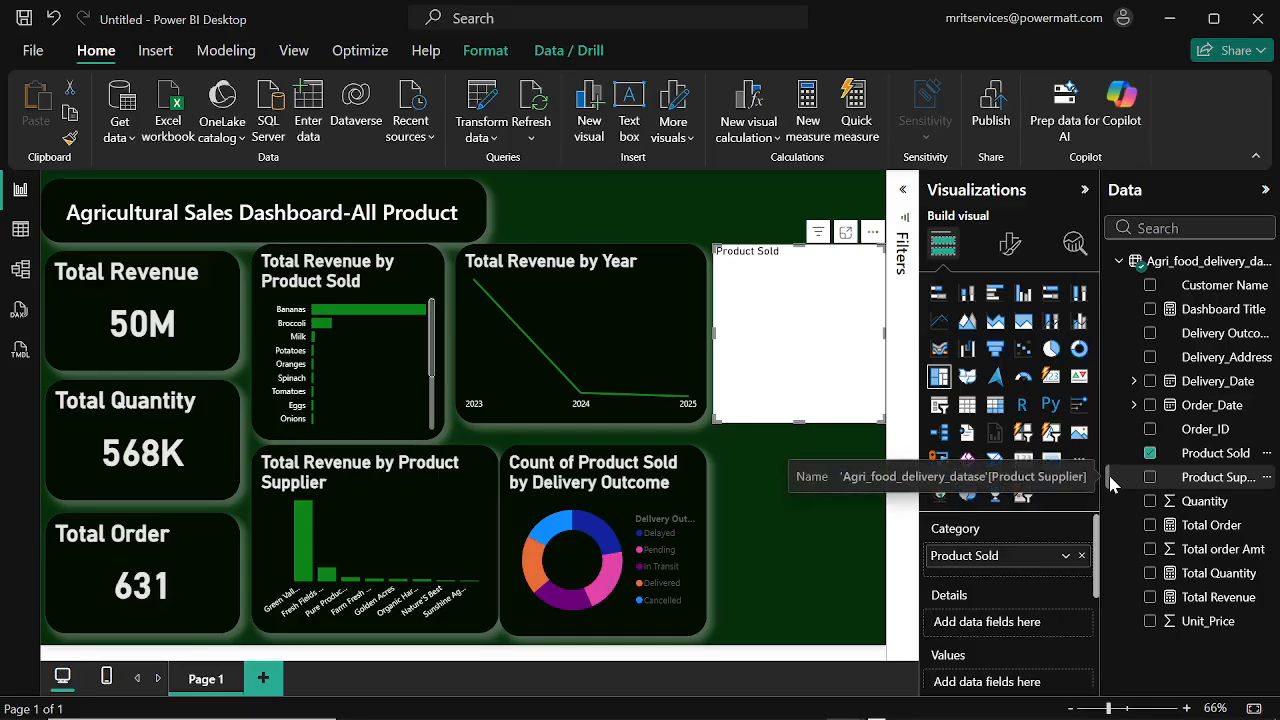
scroll(996, 566, "down", 3)
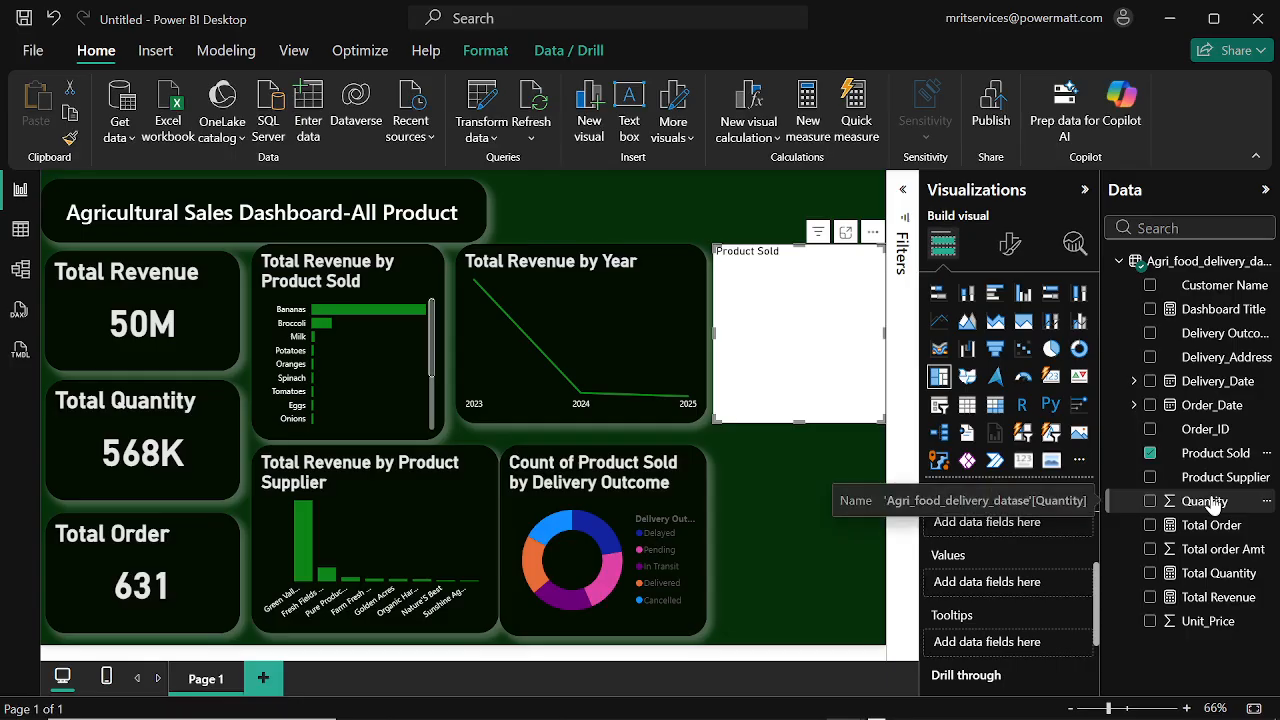
left_click_drag(1213, 505, 1014, 586)
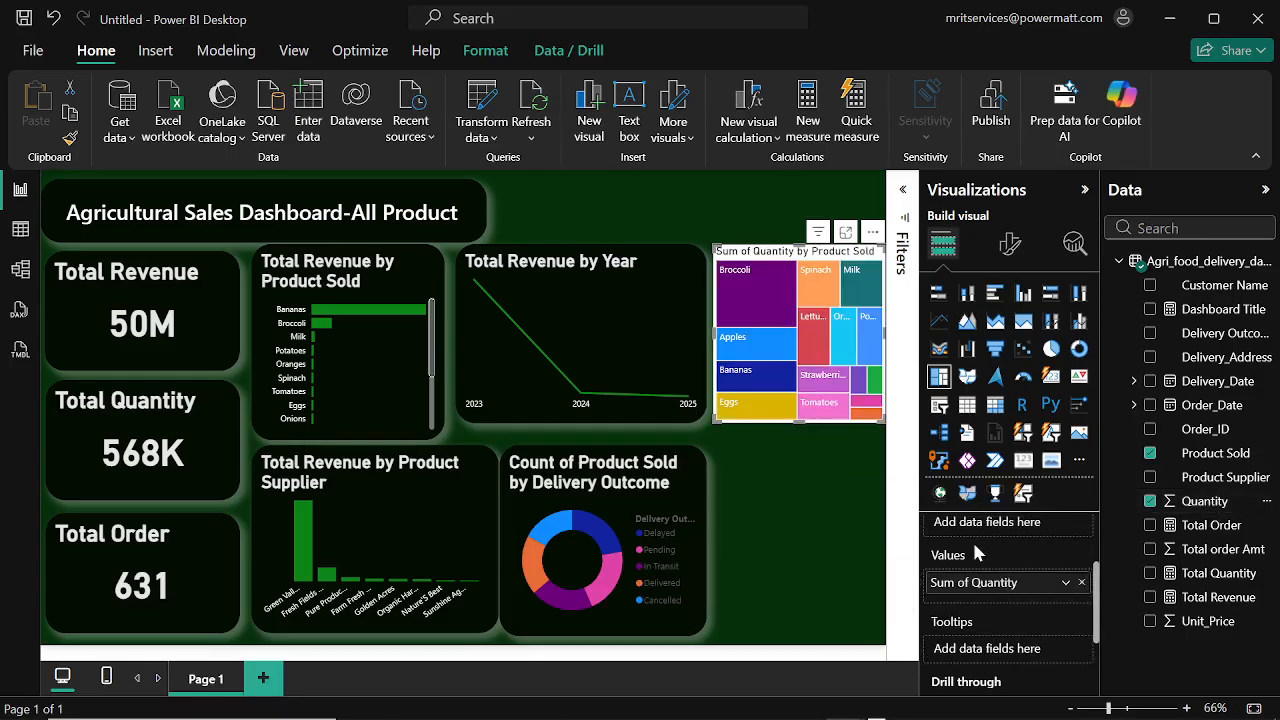
left_click(1066, 583)
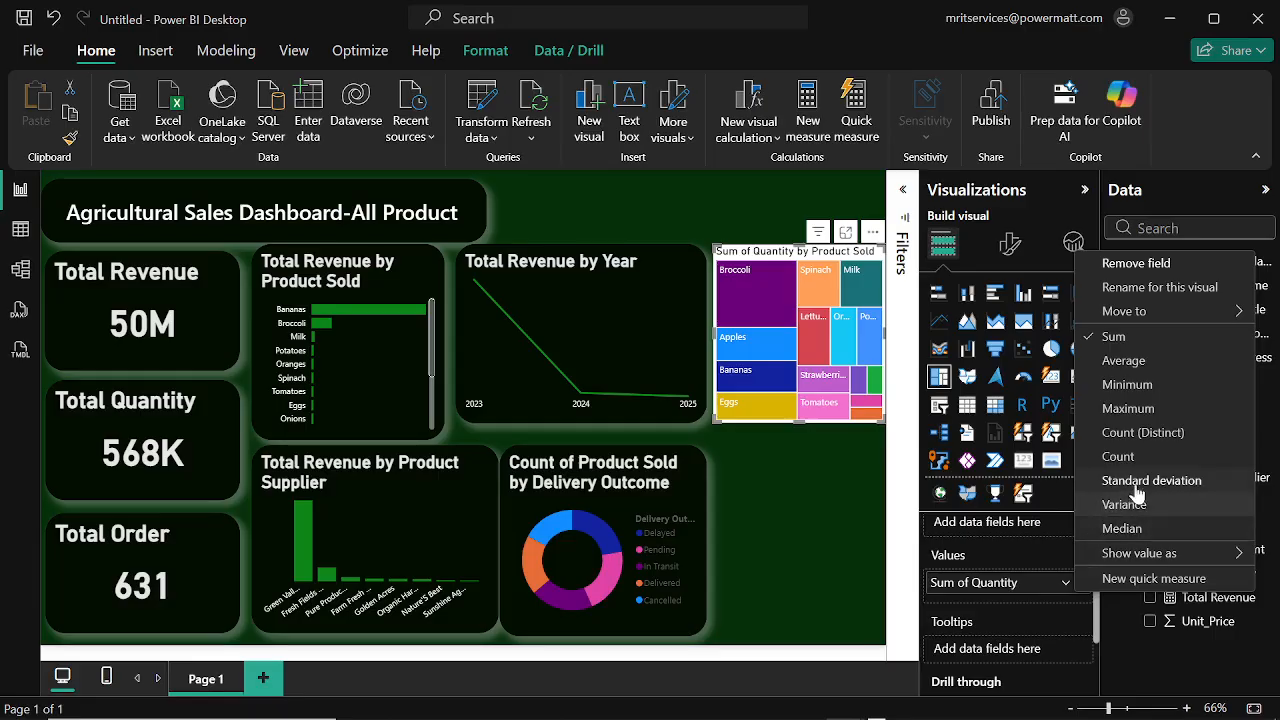
left_click(1122, 457)
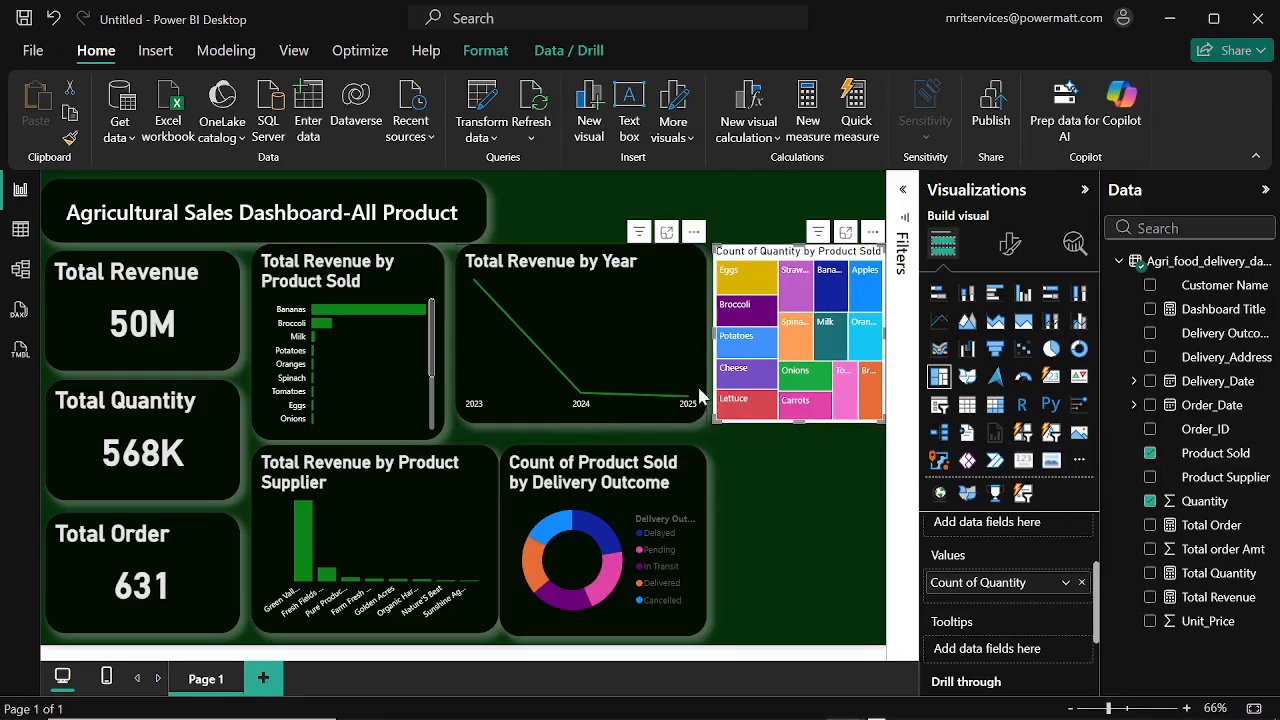
Step: Copy the formatting of the Total Revenue by Product Sold chart onto the quantity treemap
left_click(392, 368)
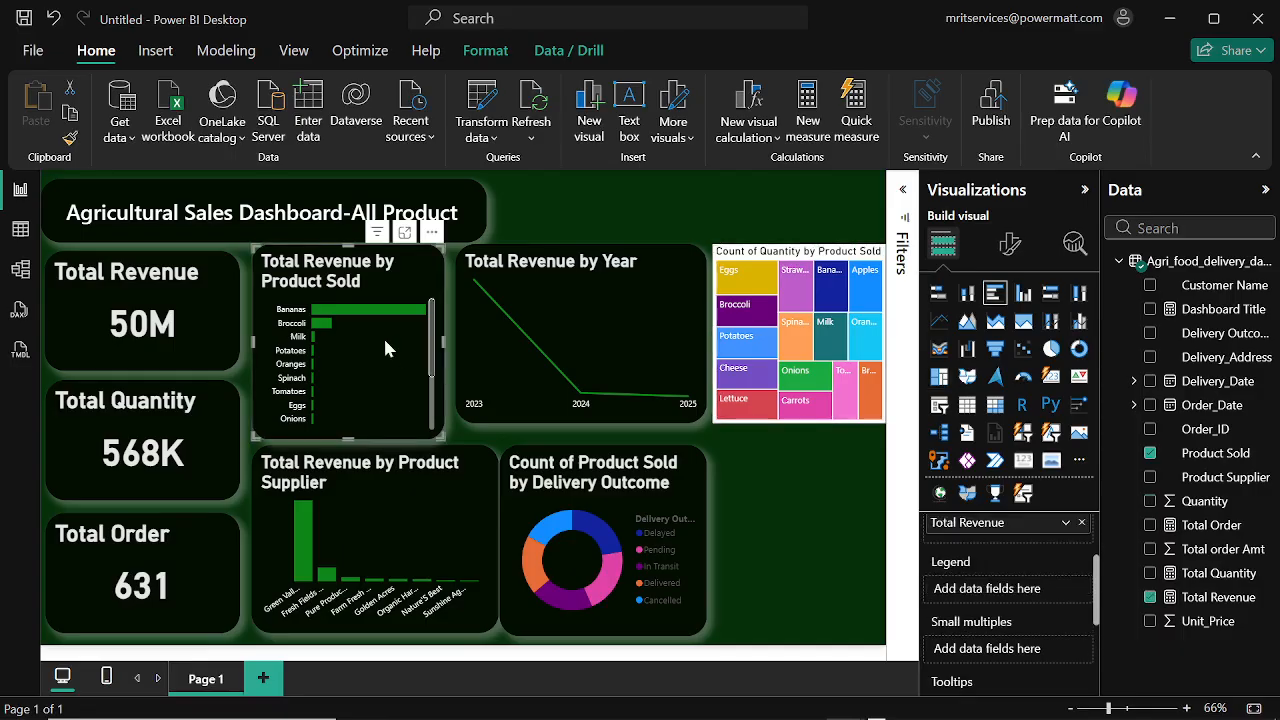
left_click(70, 140)
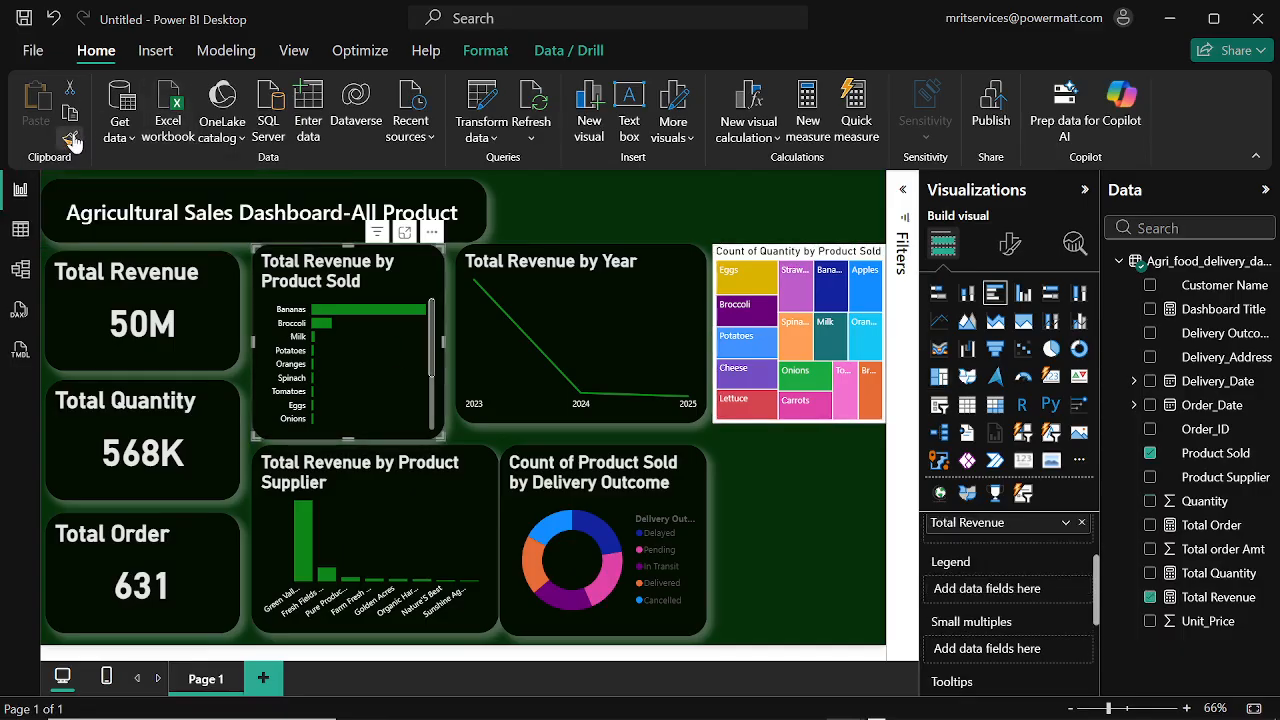
left_click(829, 320)
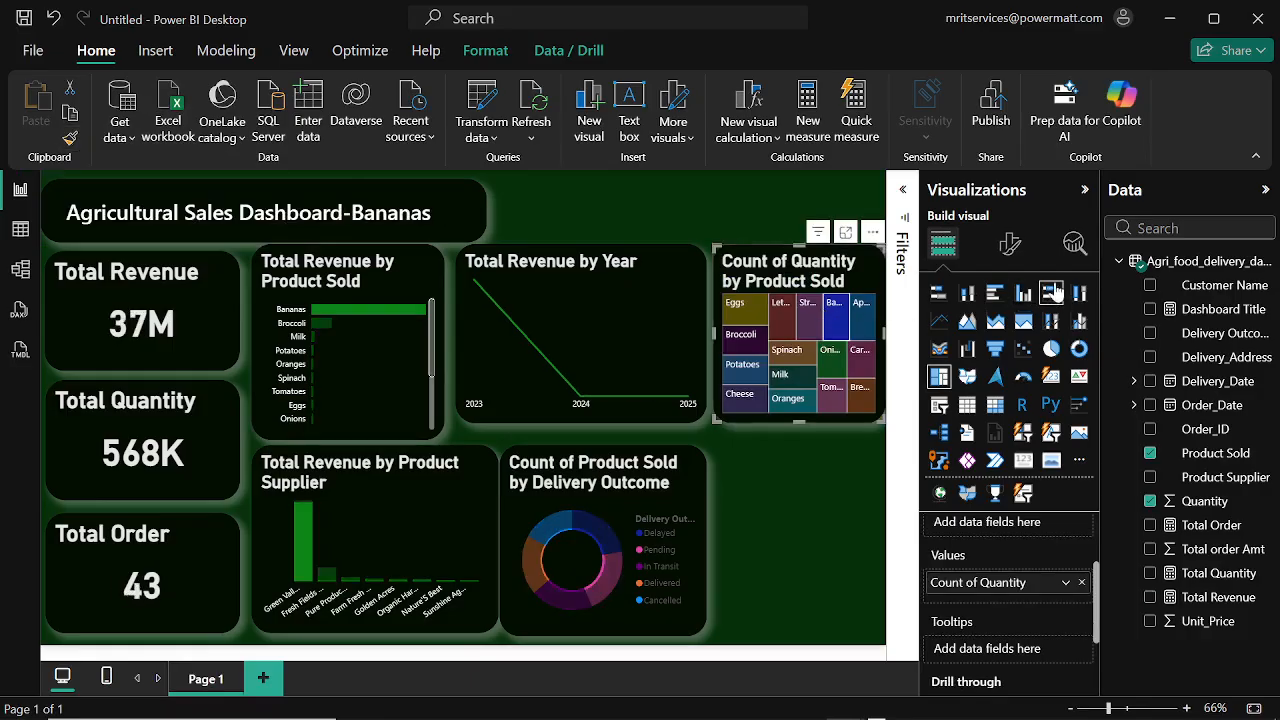
Step: Set the size of the Count of Quantity by Product Sold treemap to height 284 and width 239
left_click(1010, 245)
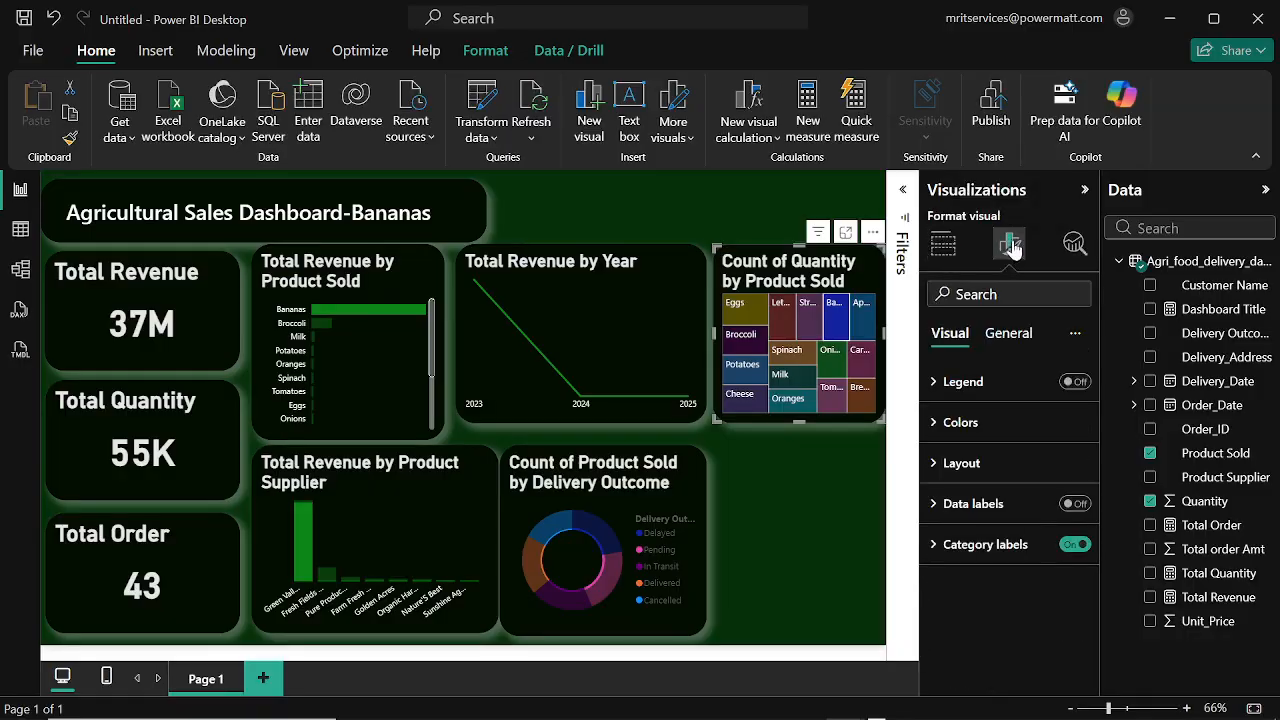
left_click(996, 334)
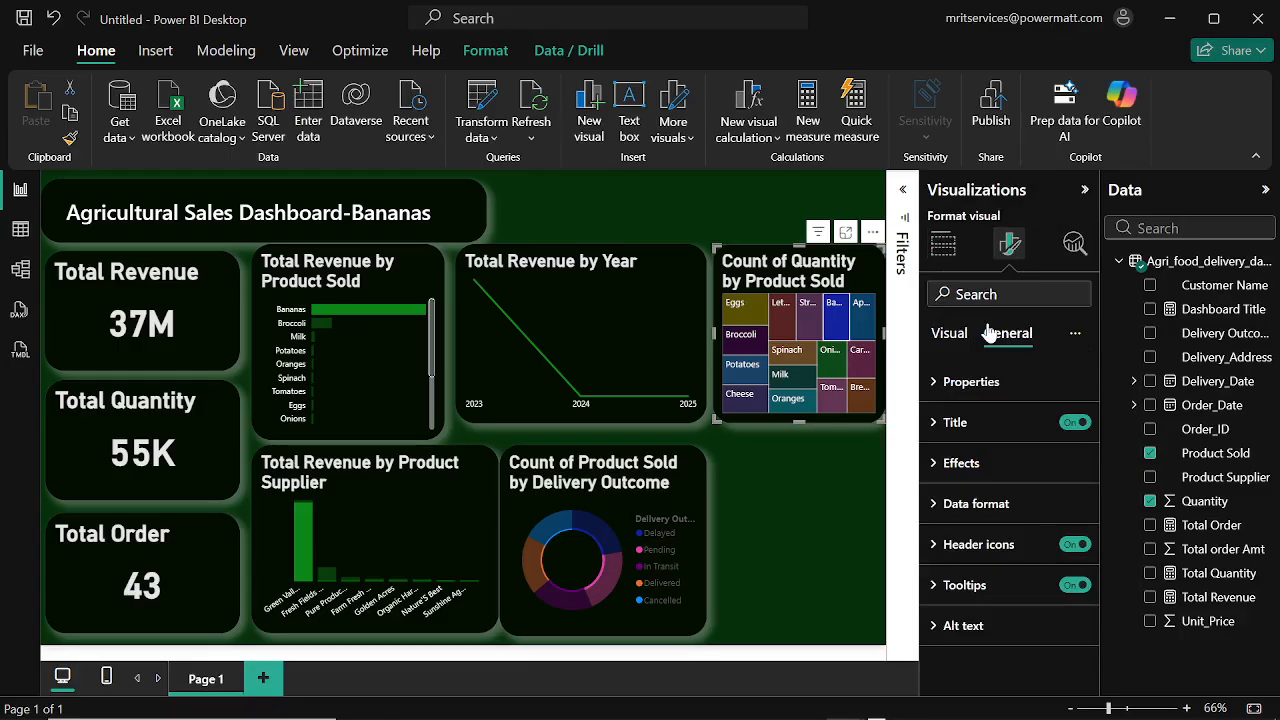
left_click(930, 381)
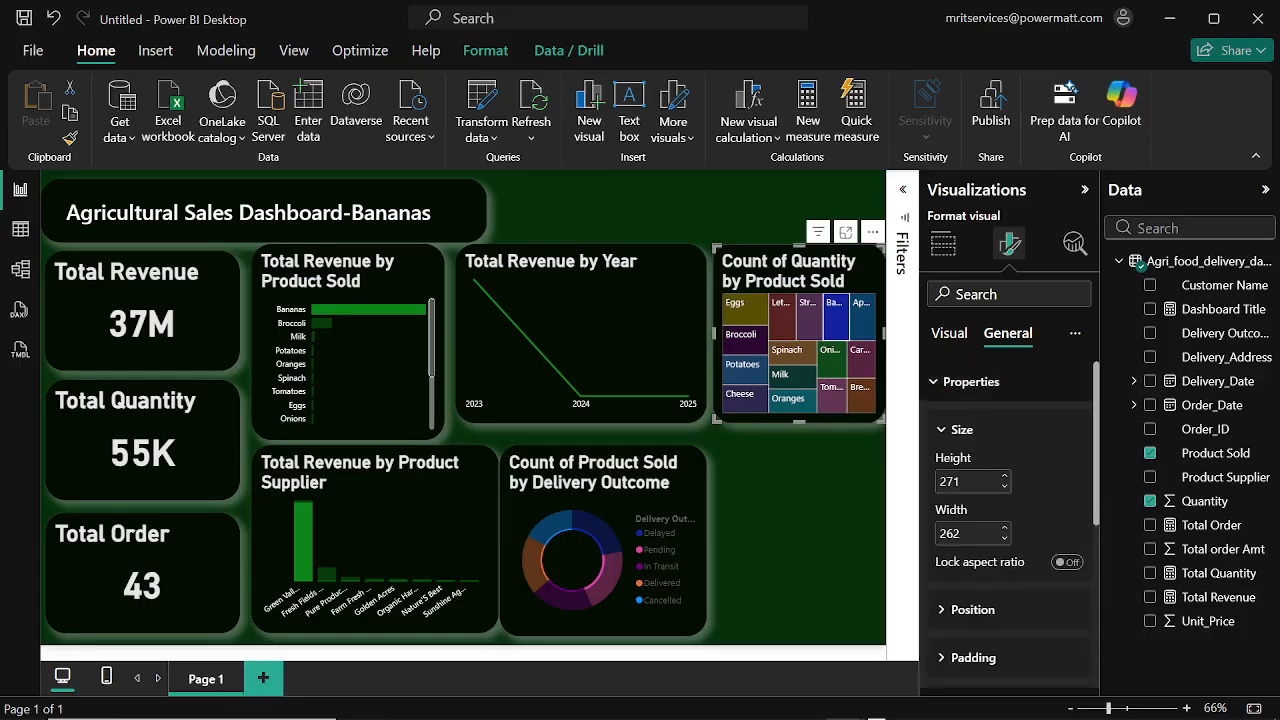
double_click(949, 482)
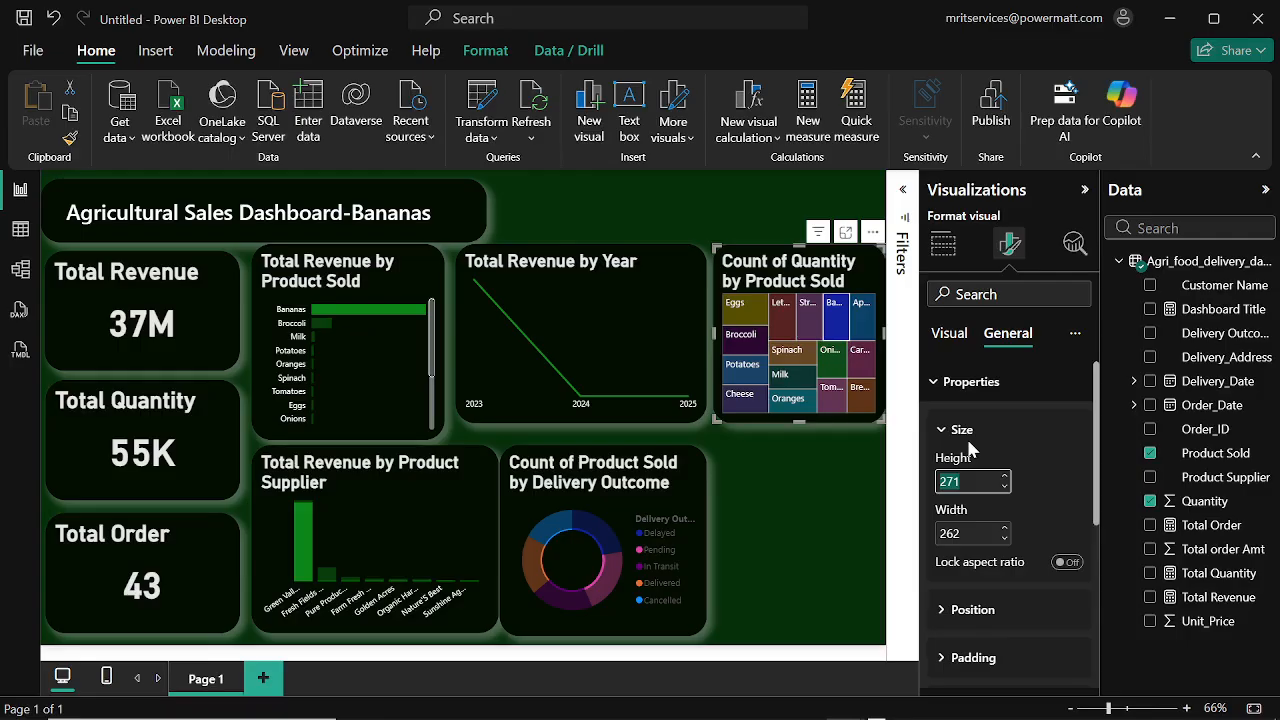
type("284")
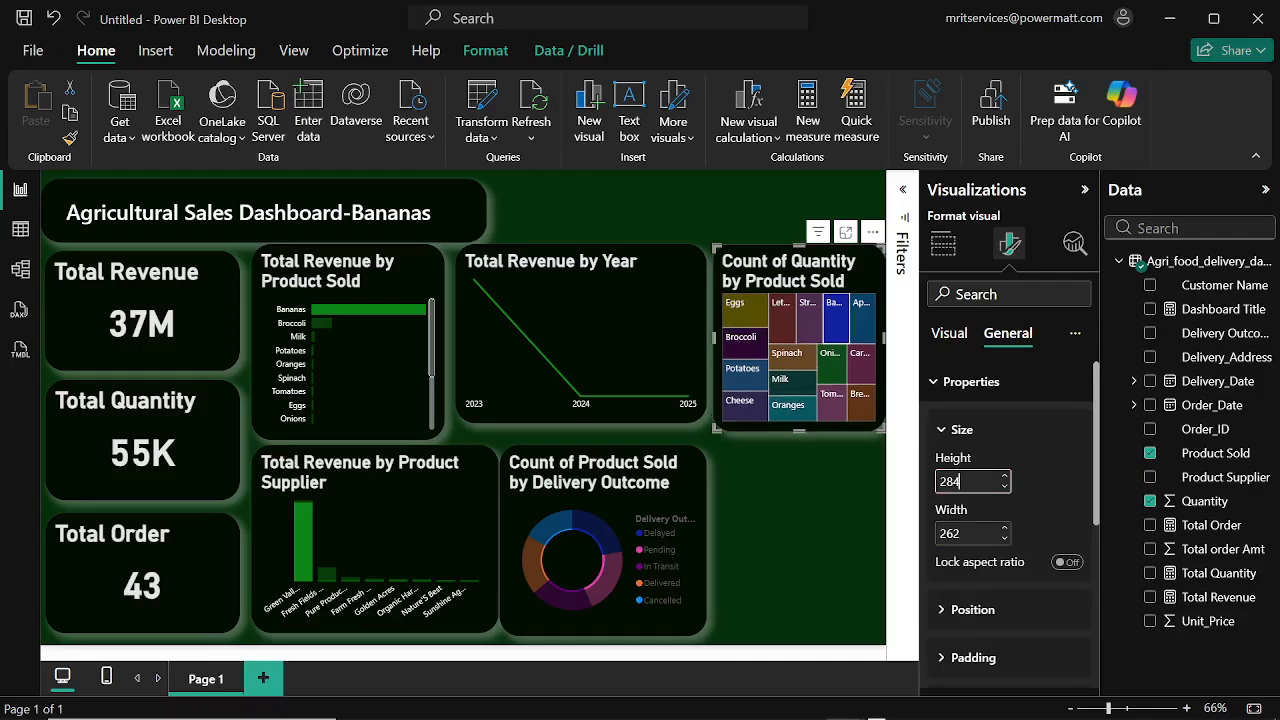
key("Tab")
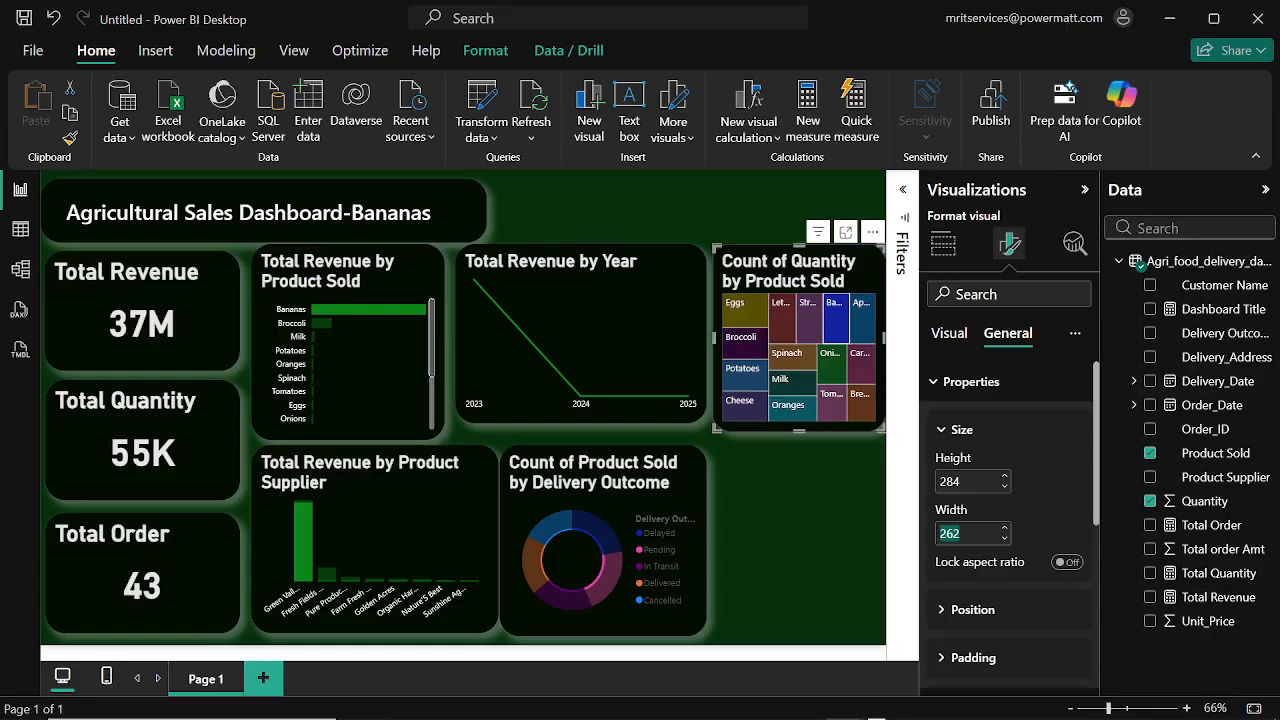
type("239")
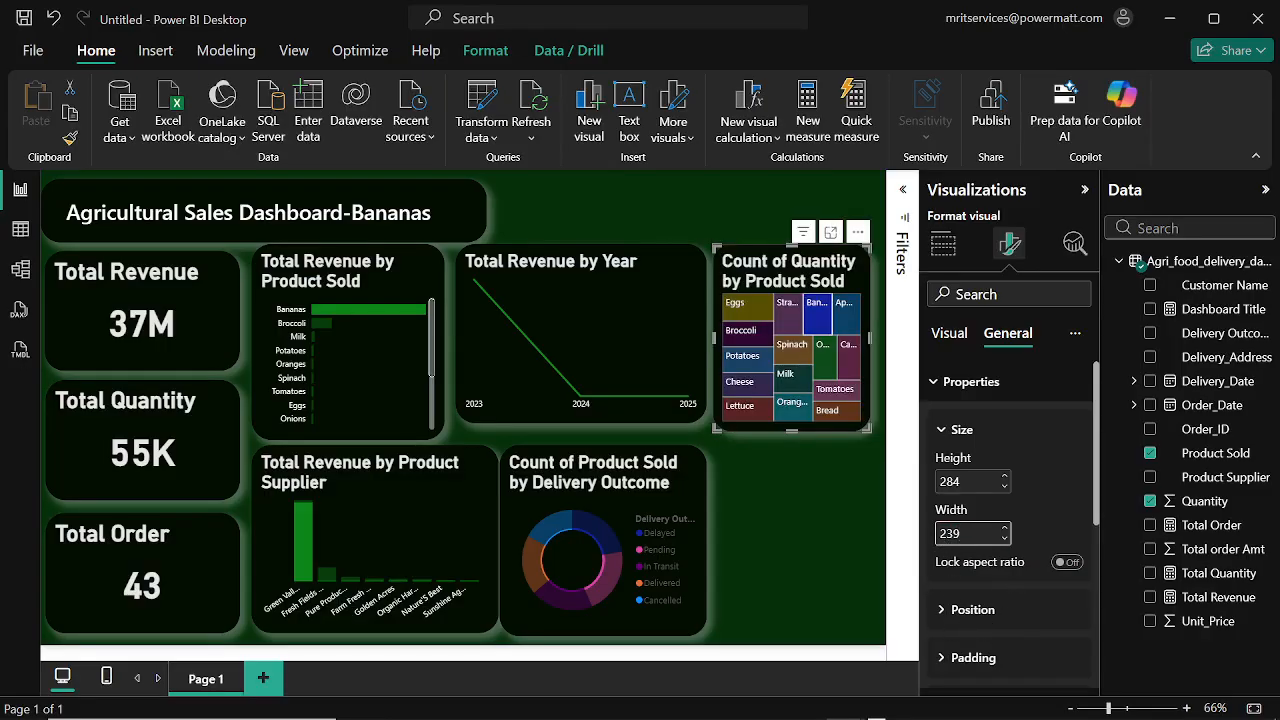
Step: Position the quantity treemap at horizontal 1040 and vertical 424, and nudge it to about horizontal 1020 and vertical 420, beside the donut chart
left_click(945, 614)
scroll(994, 600, "down", 1)
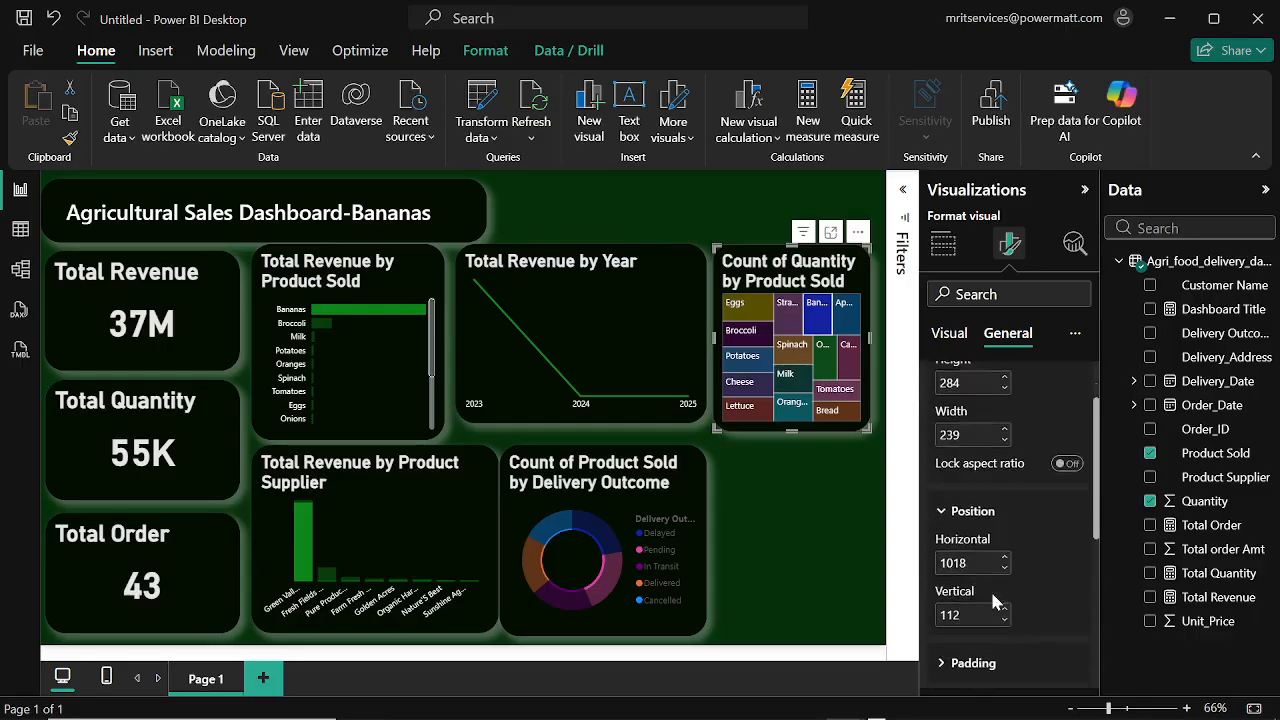
double_click(941, 562)
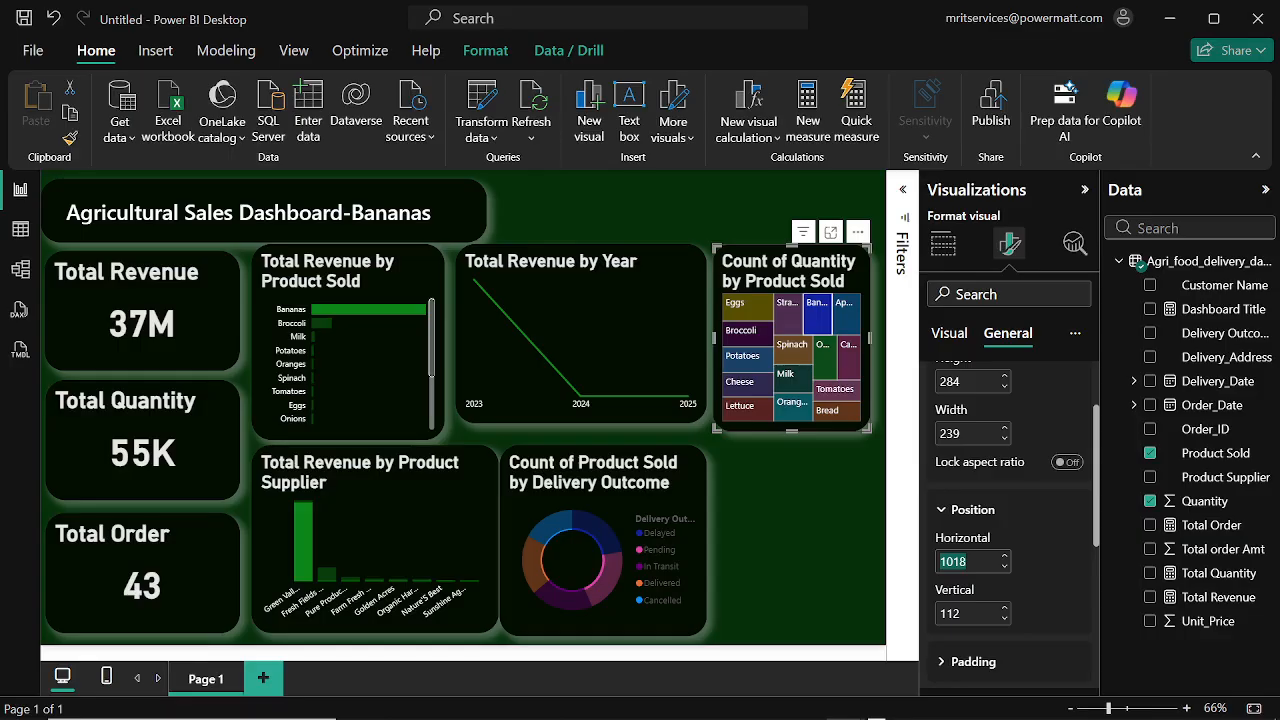
type("1040")
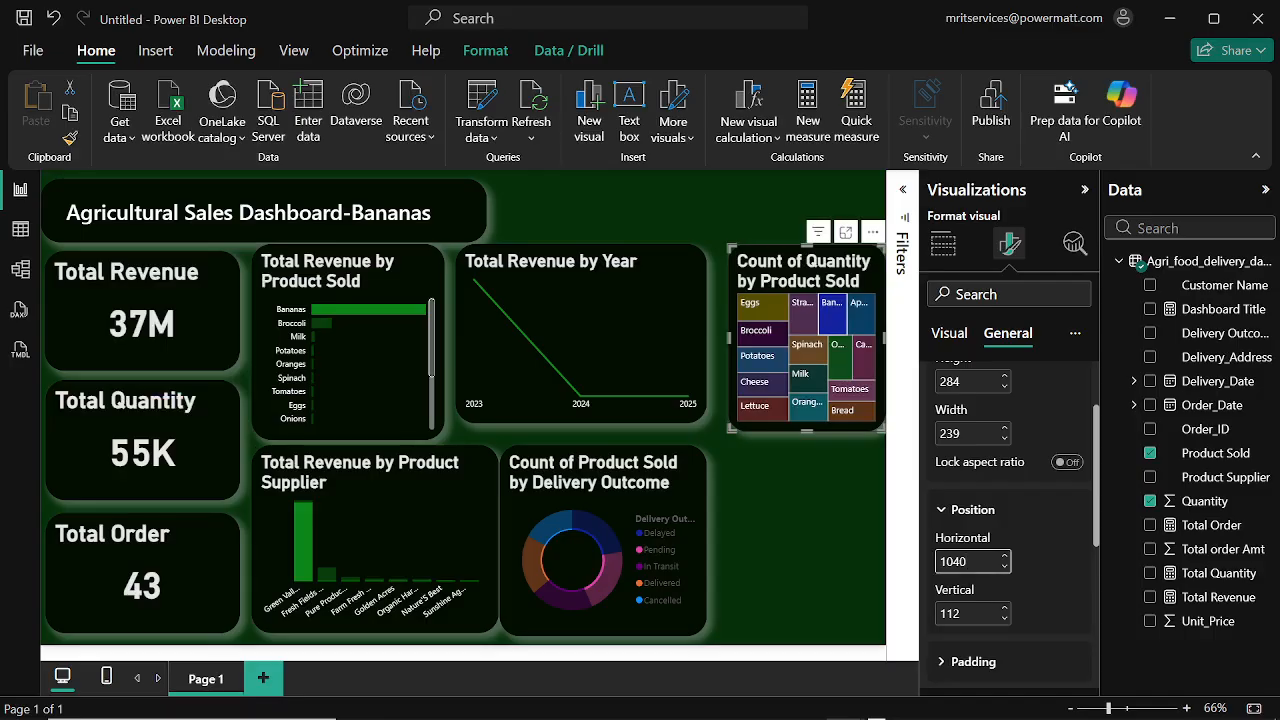
key("Tab")
type("424")
key("Return")
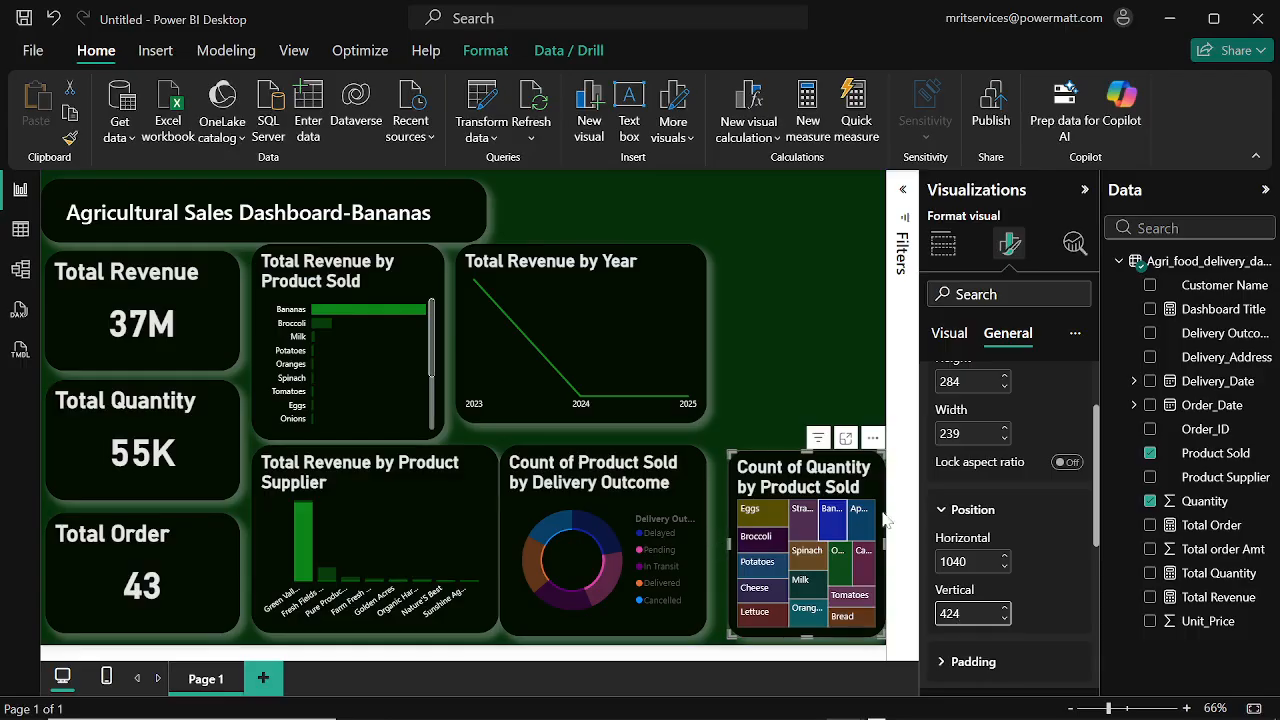
mouse_move(874, 477)
left_mouse_down()
mouse_move(855, 487)
mouse_move(861, 475)
left_mouse_up()
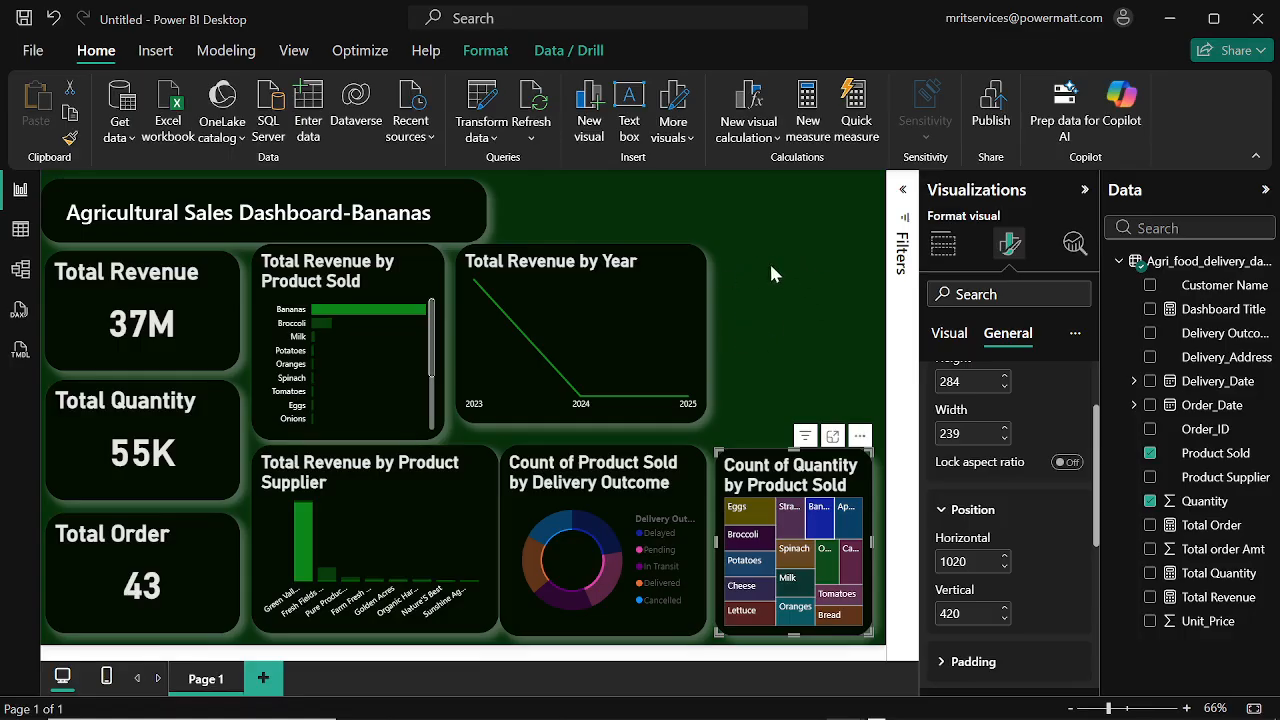
left_click(16, 271)
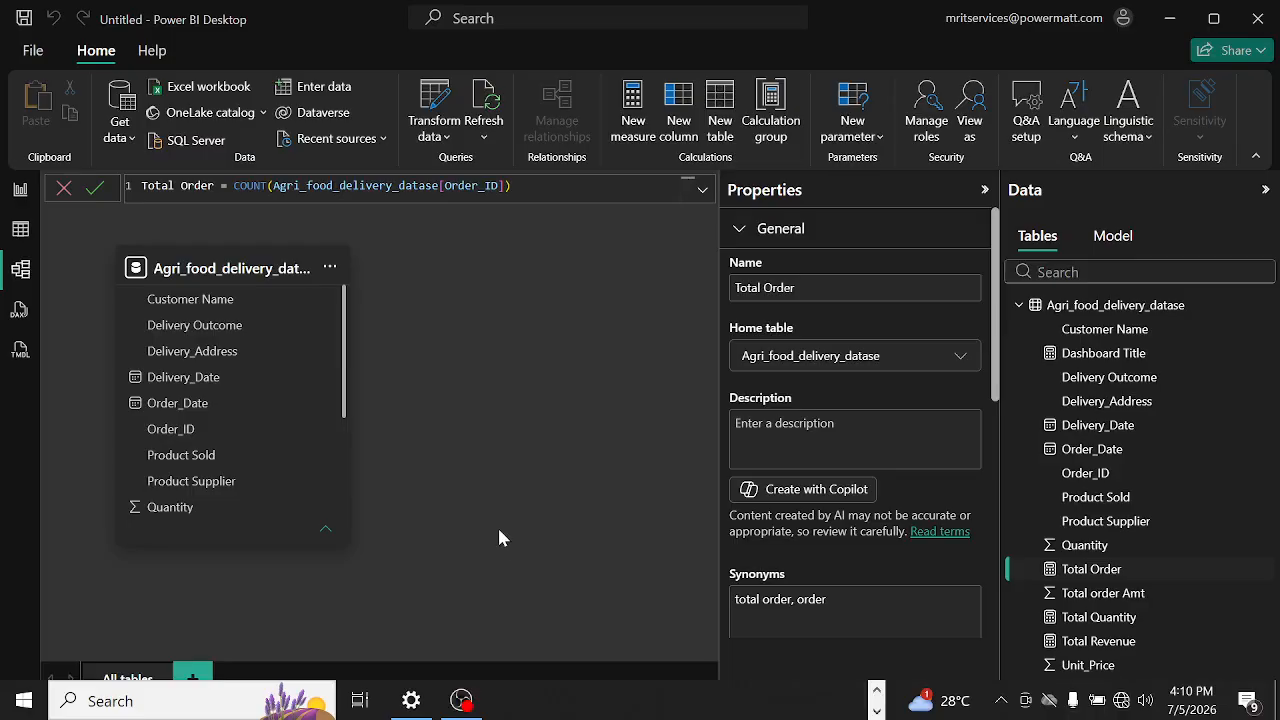
left_click(17, 197)
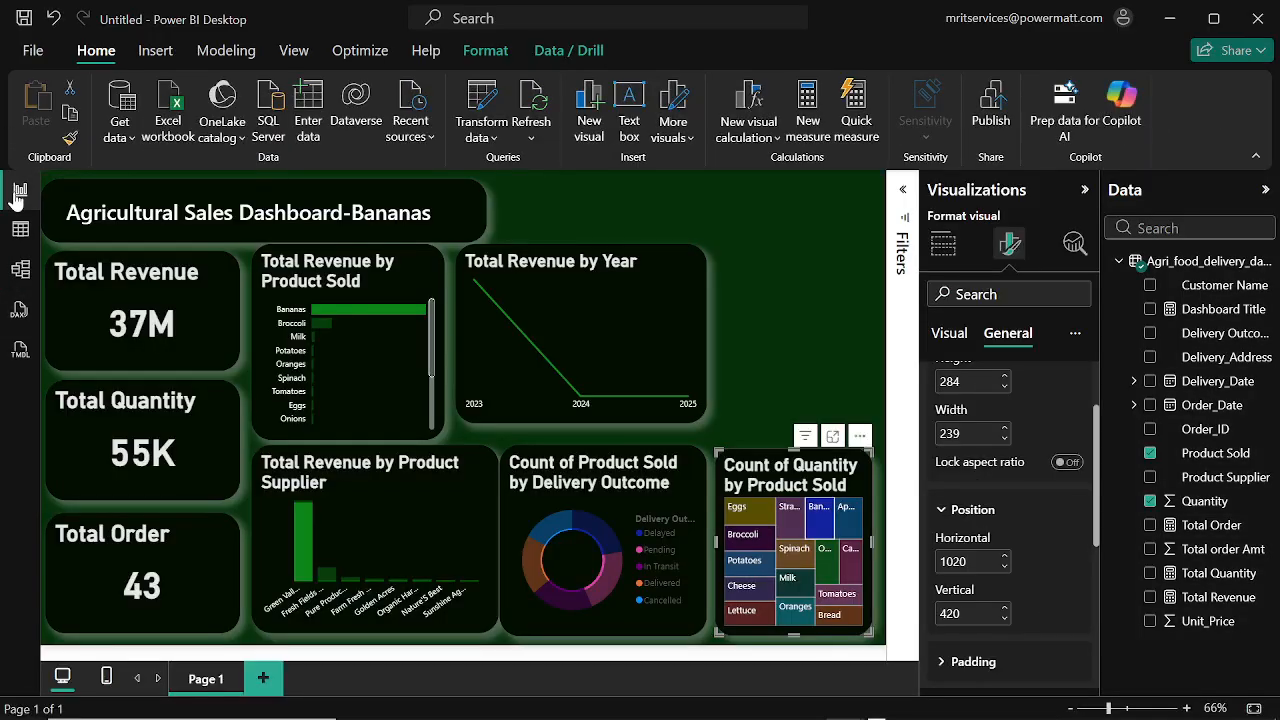
Step: Import Sheet1 from the Product_images workbook and open it in the Power Query Editor for transformation, dismissing the preview notice
left_click(134, 148)
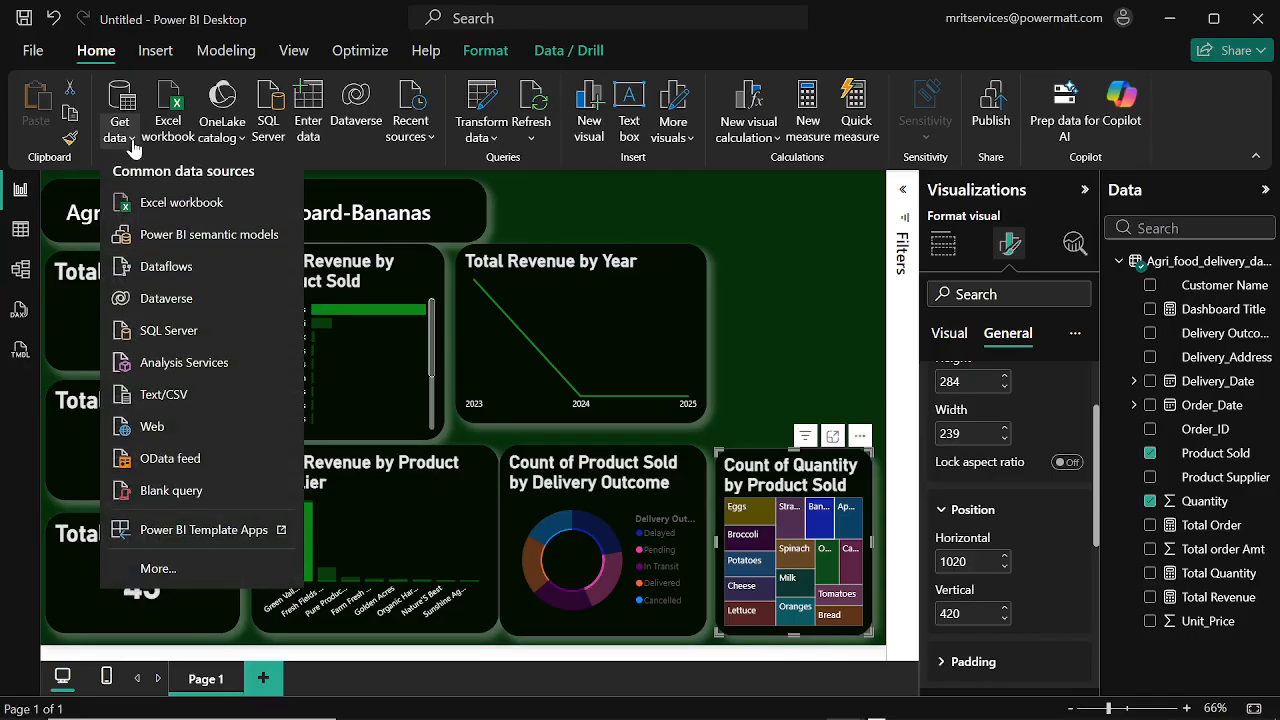
left_click(147, 215)
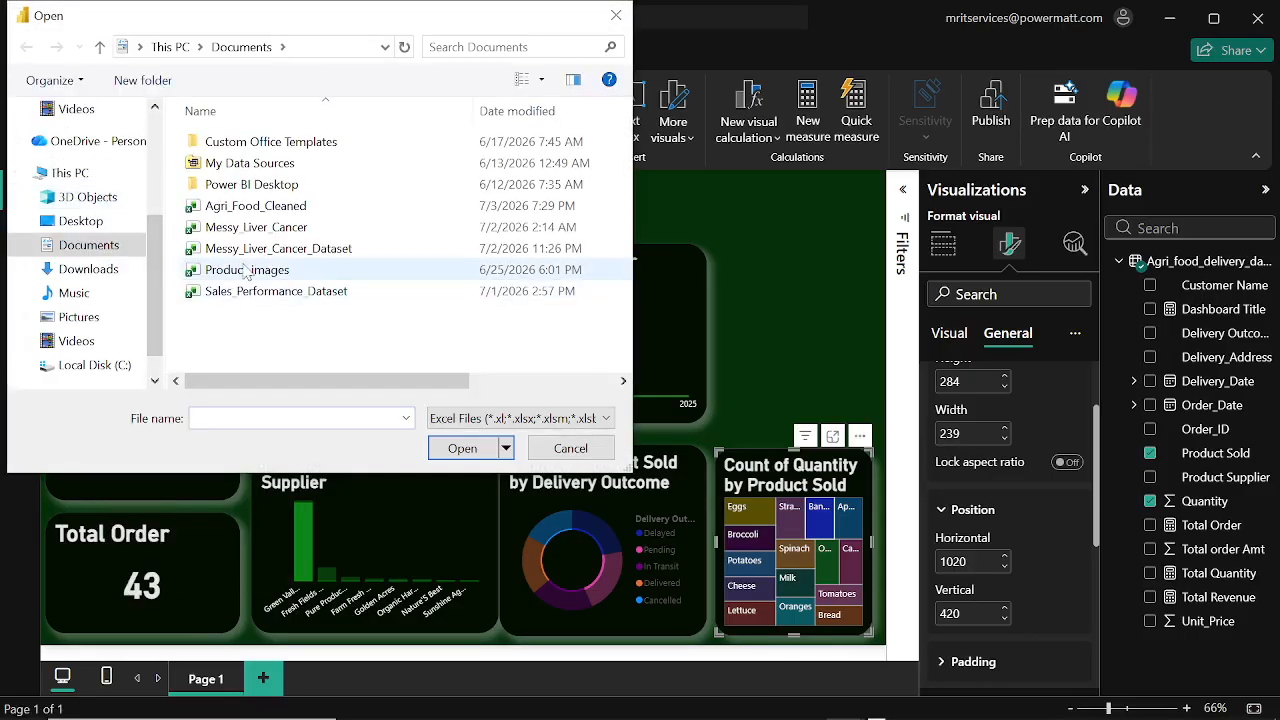
left_click(247, 271)
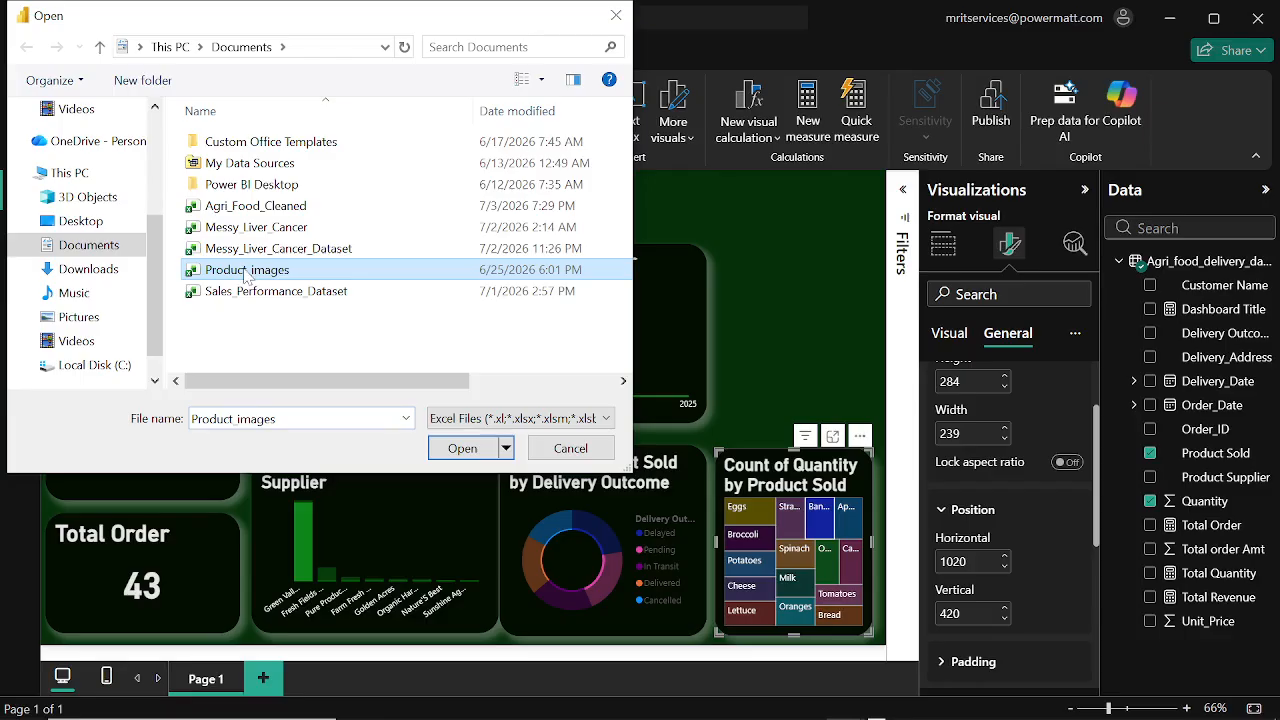
left_click(462, 449)
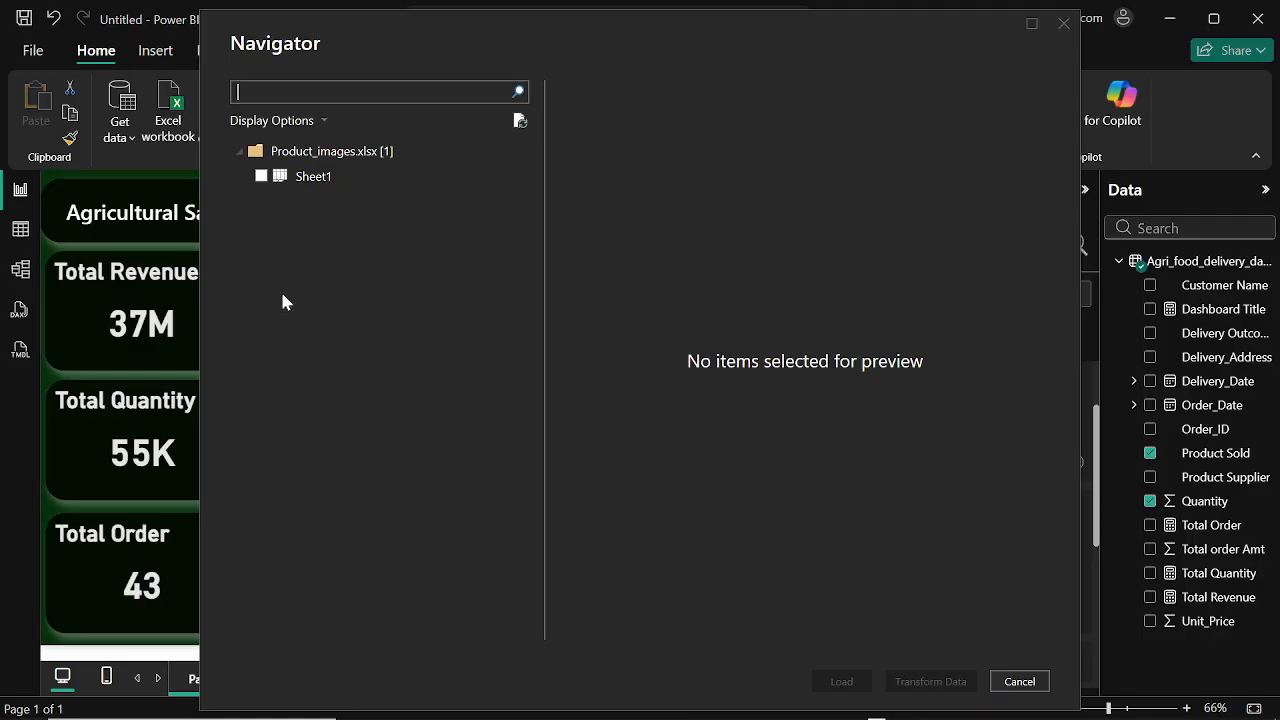
left_click(261, 177)
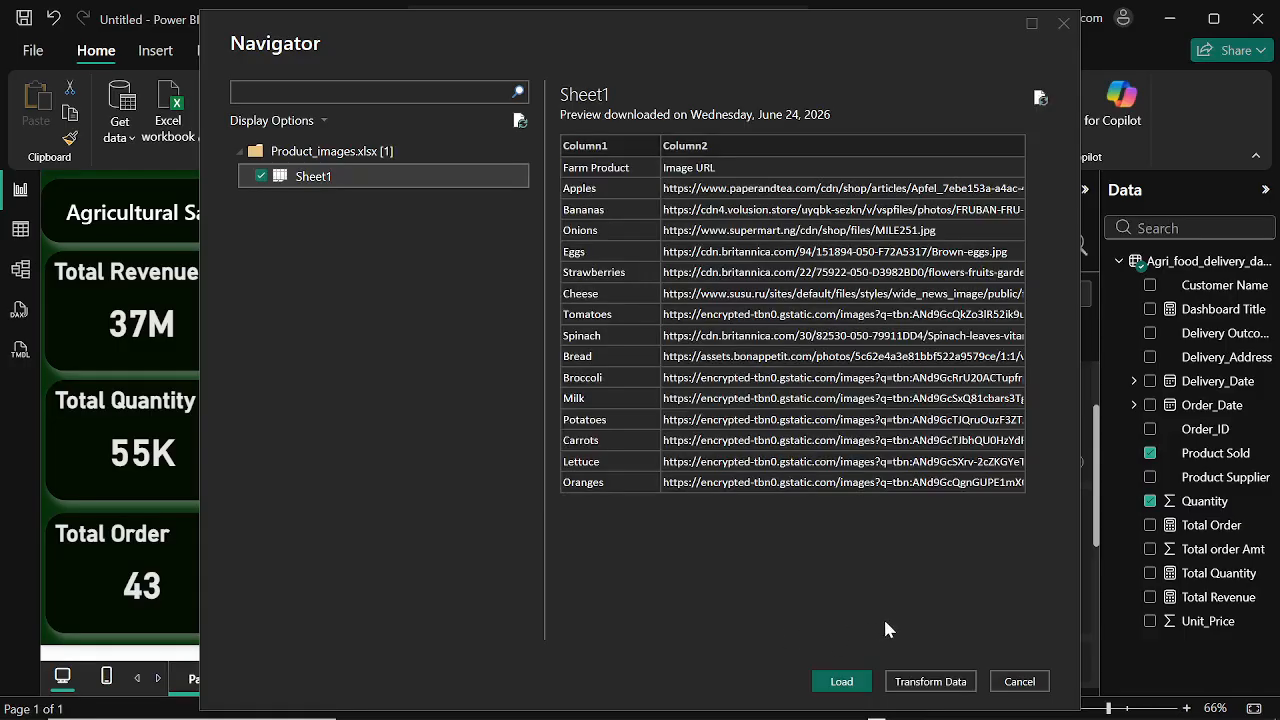
left_click(929, 681)
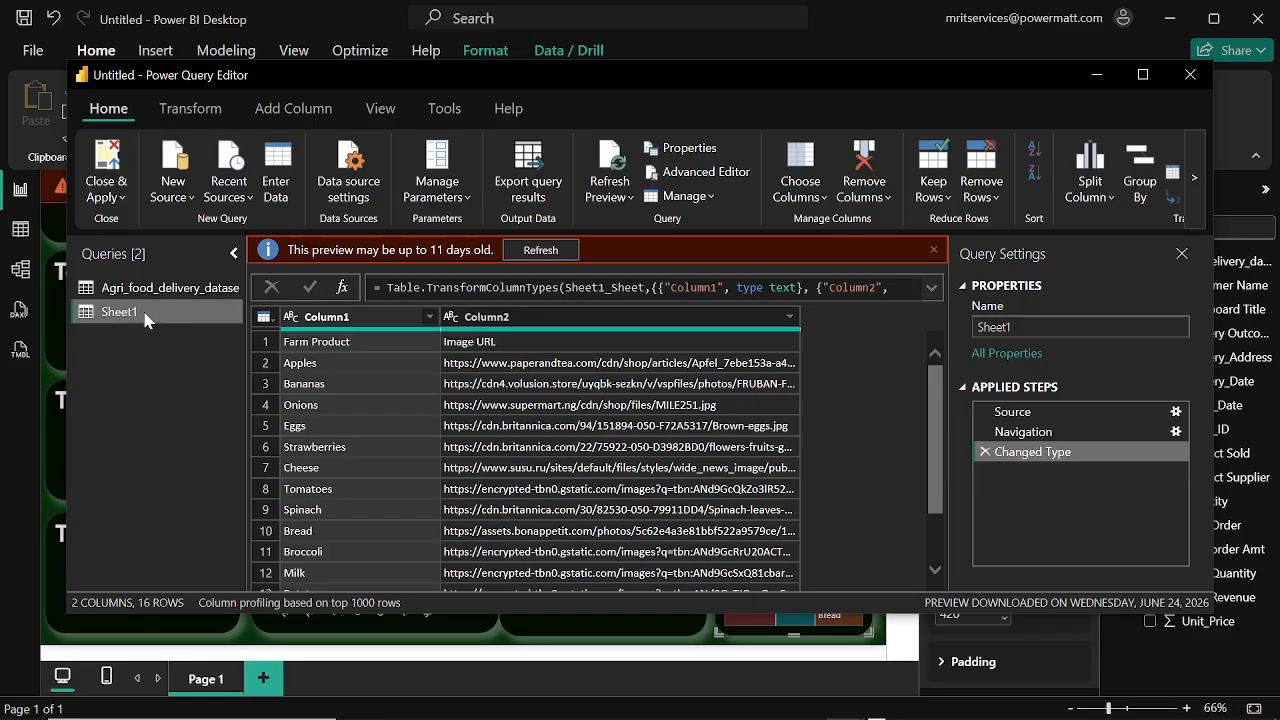
left_click(933, 250)
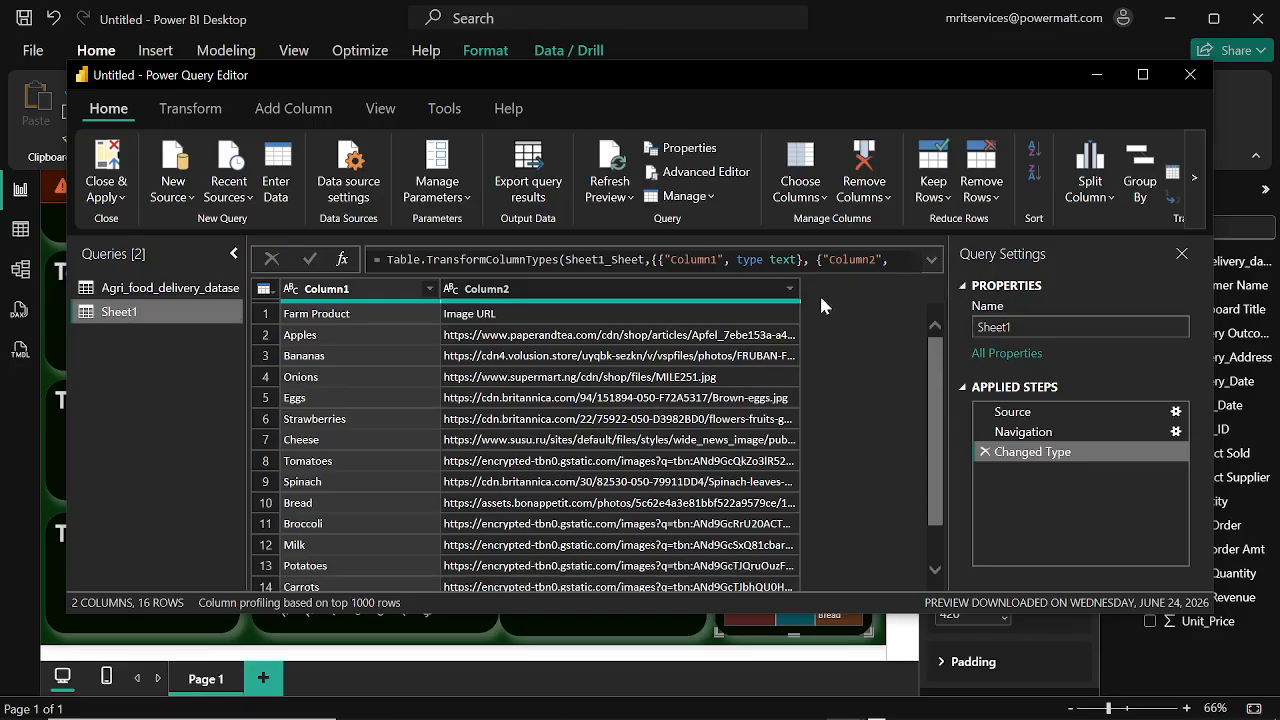
Step: Rename the Sheet1 query as Farm Product
right_click(205, 318)
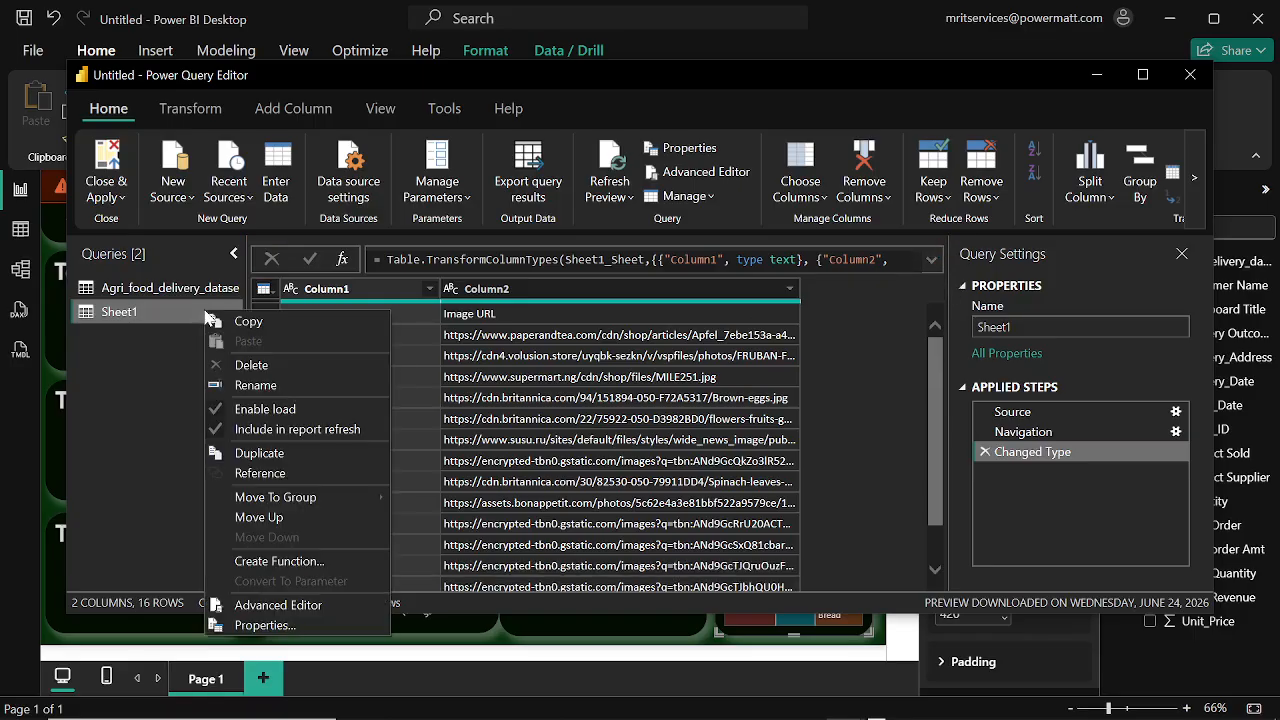
left_click(265, 386)
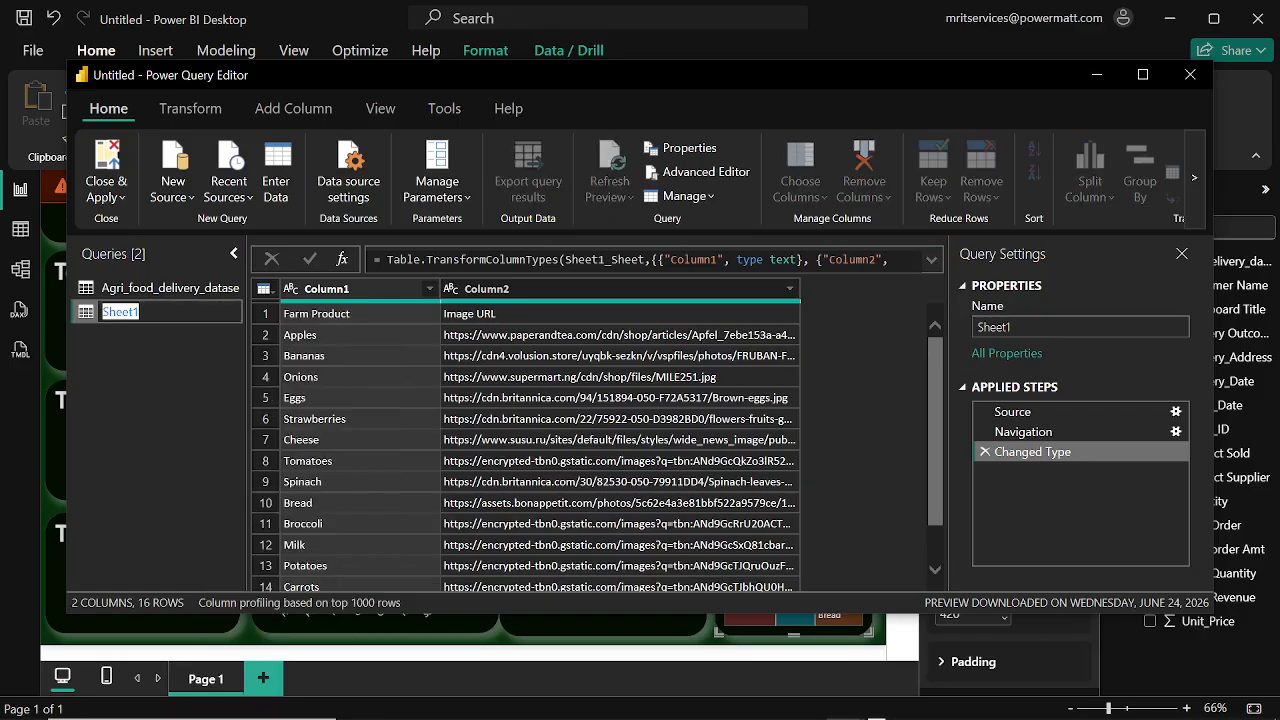
key("BackSpace")
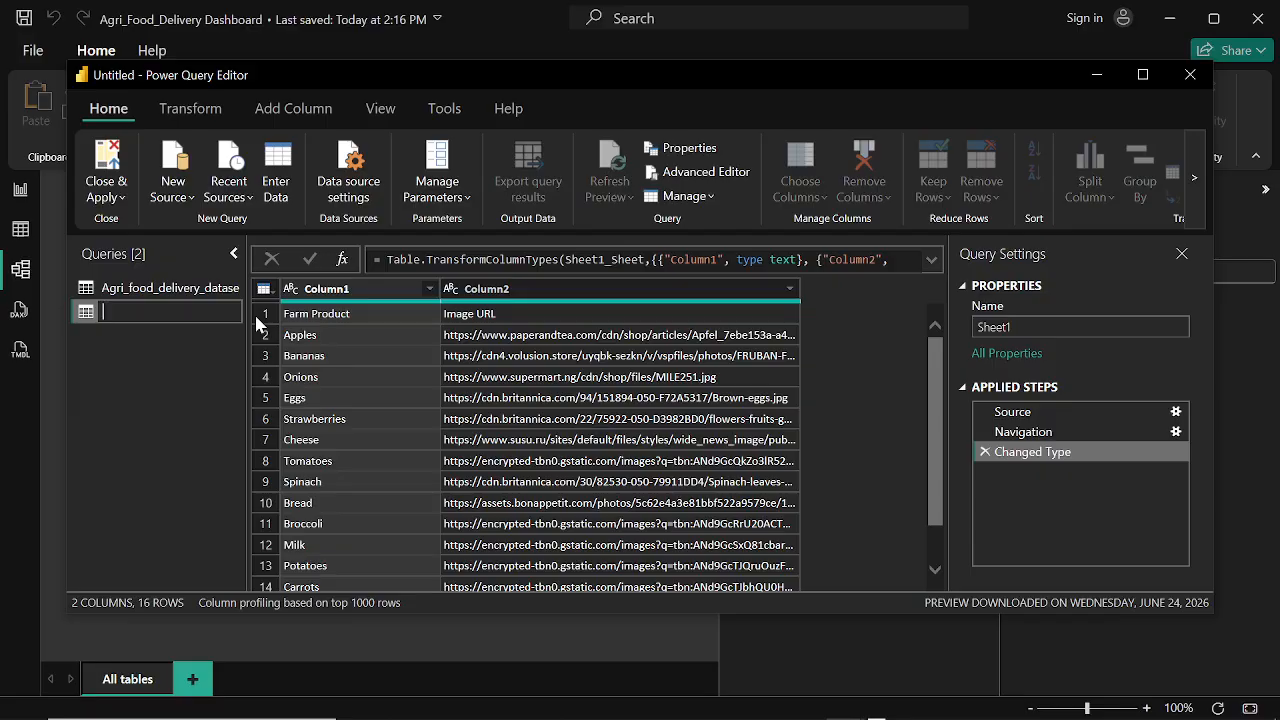
type("Farm Product")
key("Return")
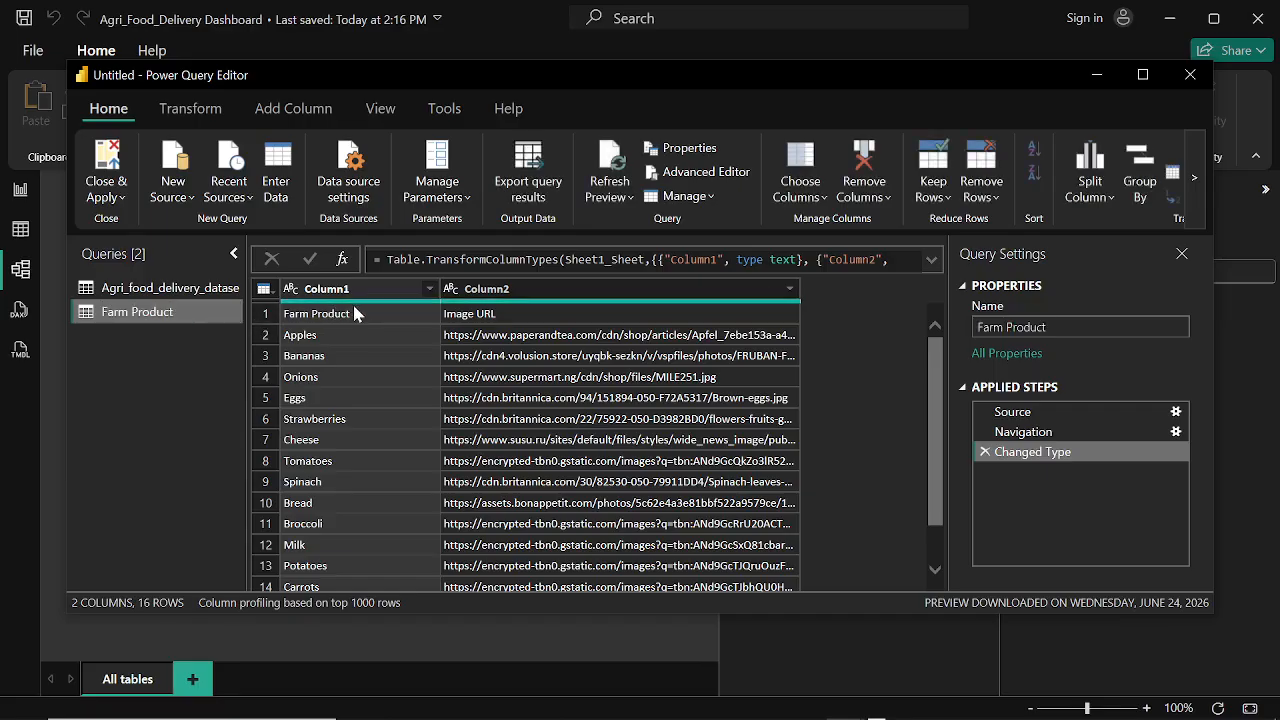
Step: Promote the first row of the Farm Product query to column headers
left_click(360, 314)
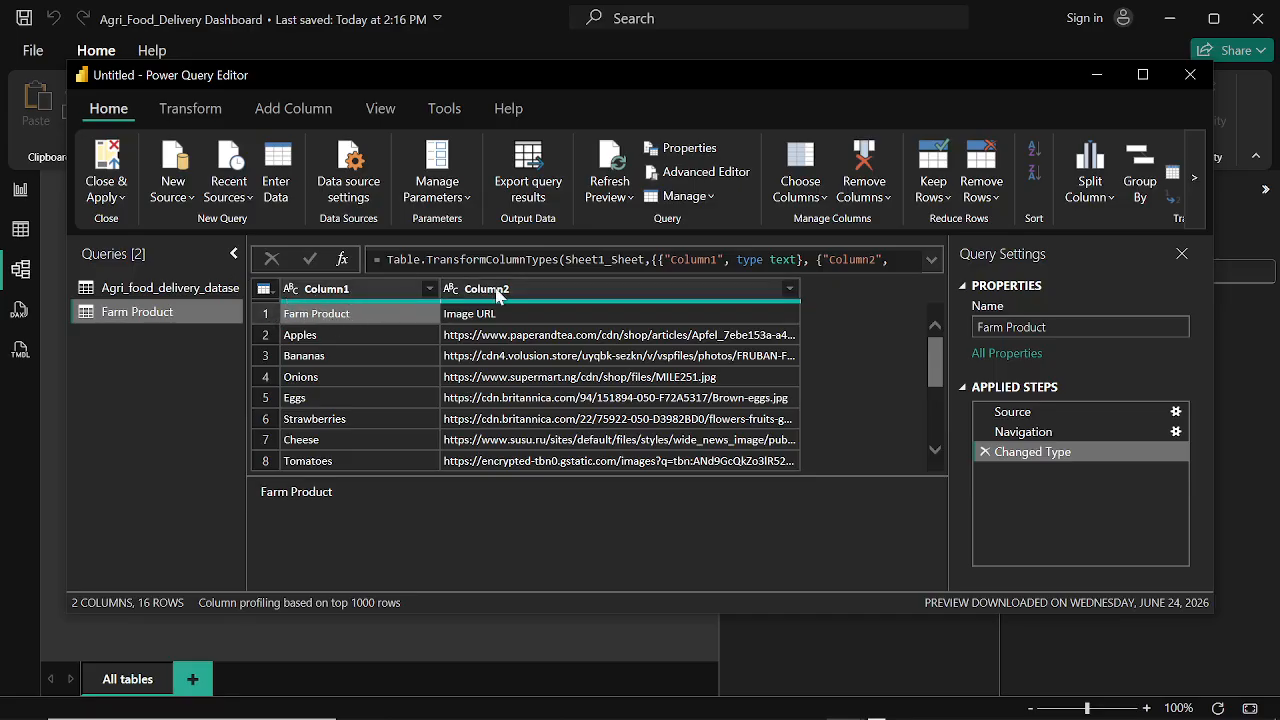
left_click(1195, 177)
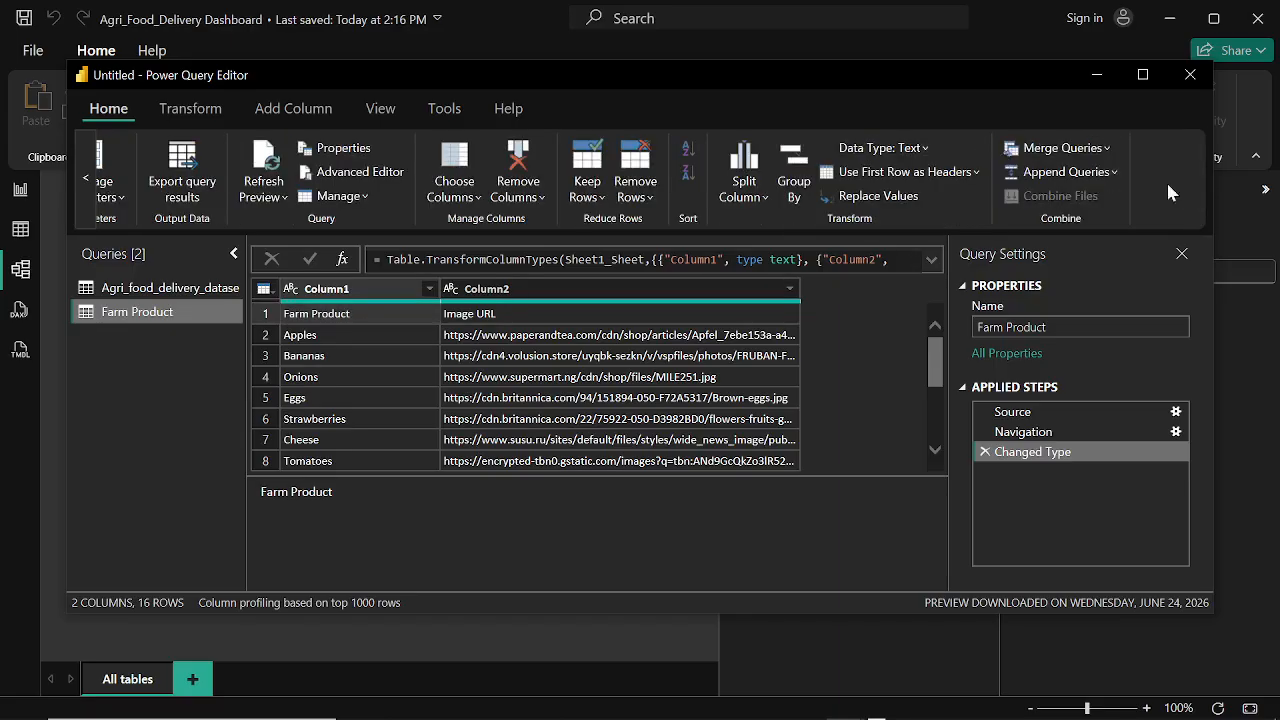
left_click(957, 176)
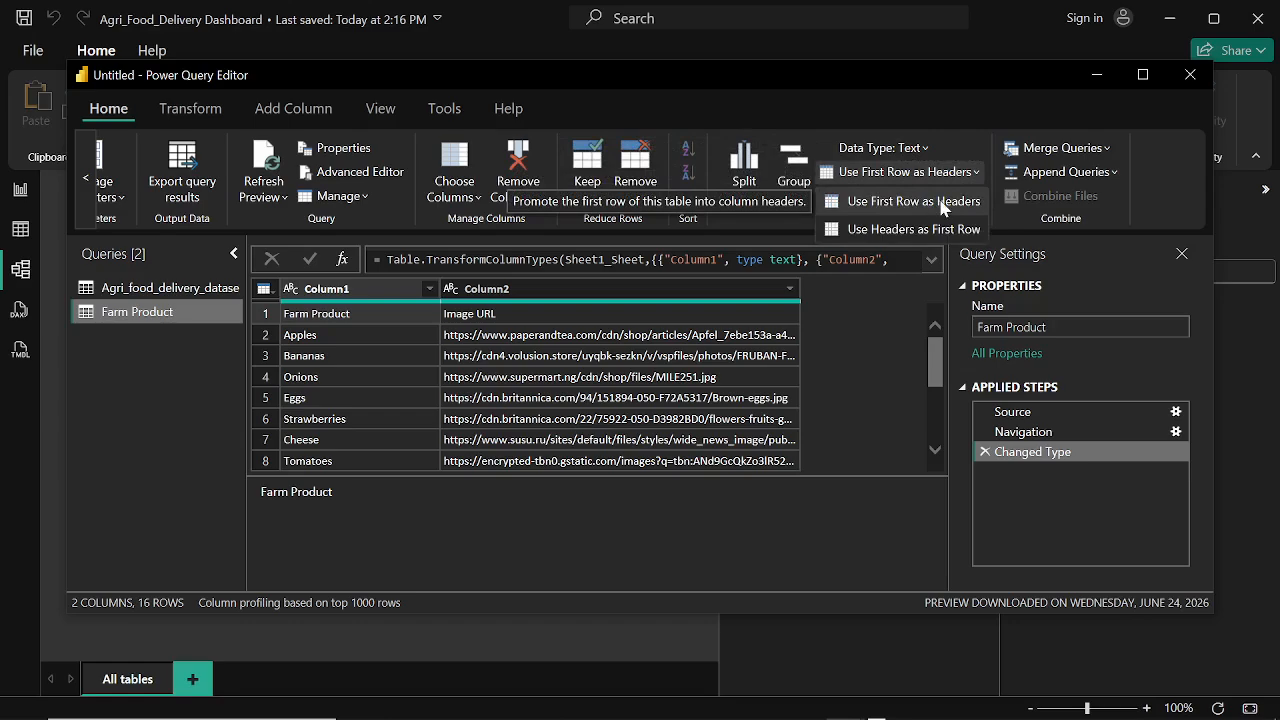
left_click(940, 205)
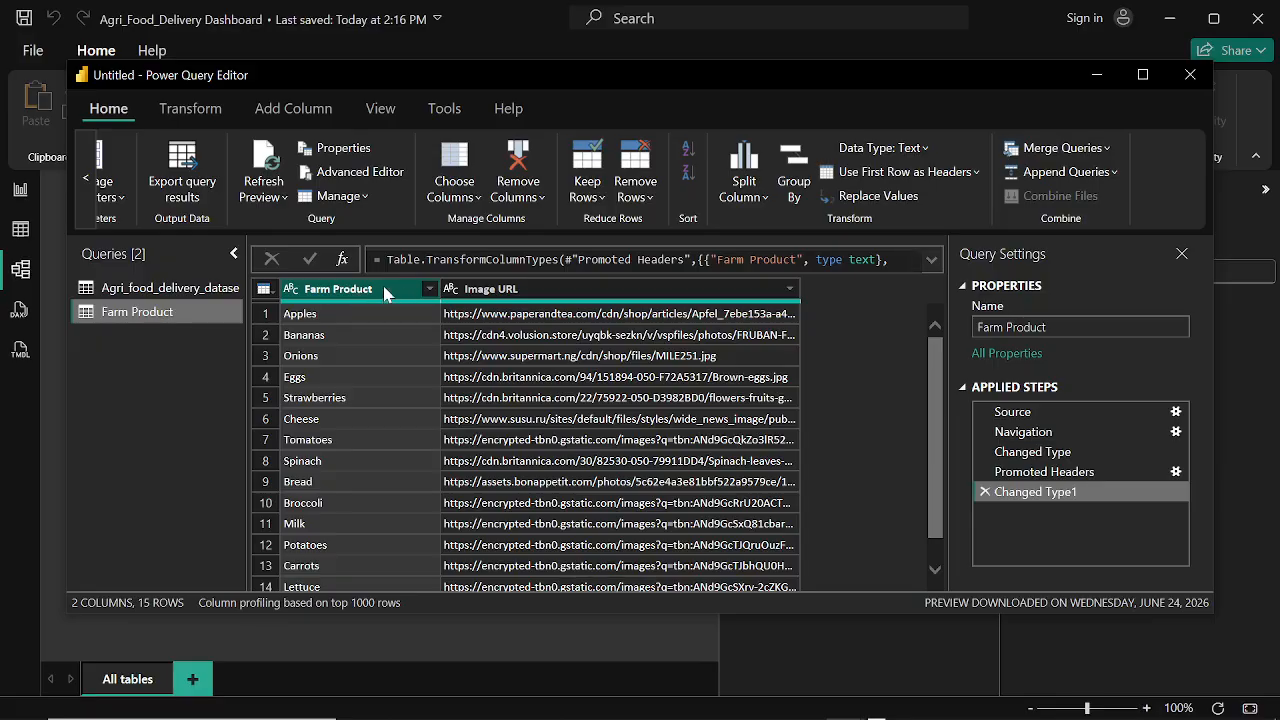
Step: Rename the Farm Product column as Product Sold and look through its product names
right_click(384, 289)
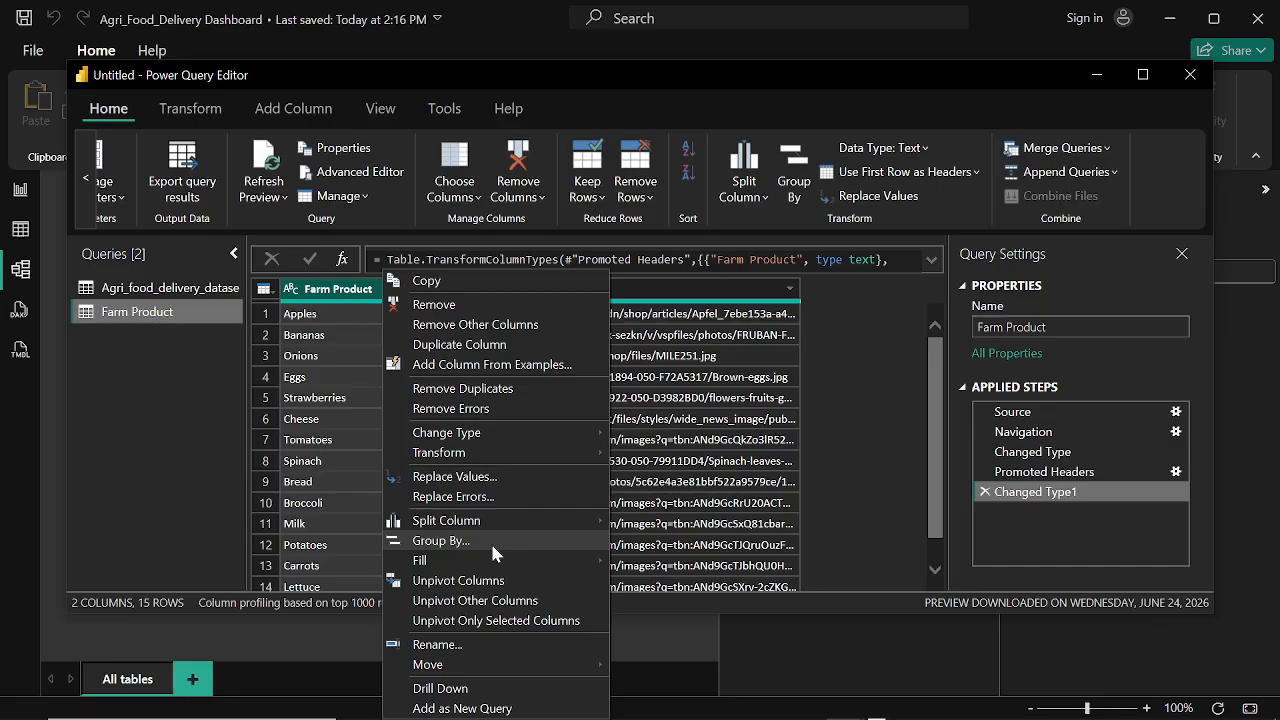
left_click(435, 644)
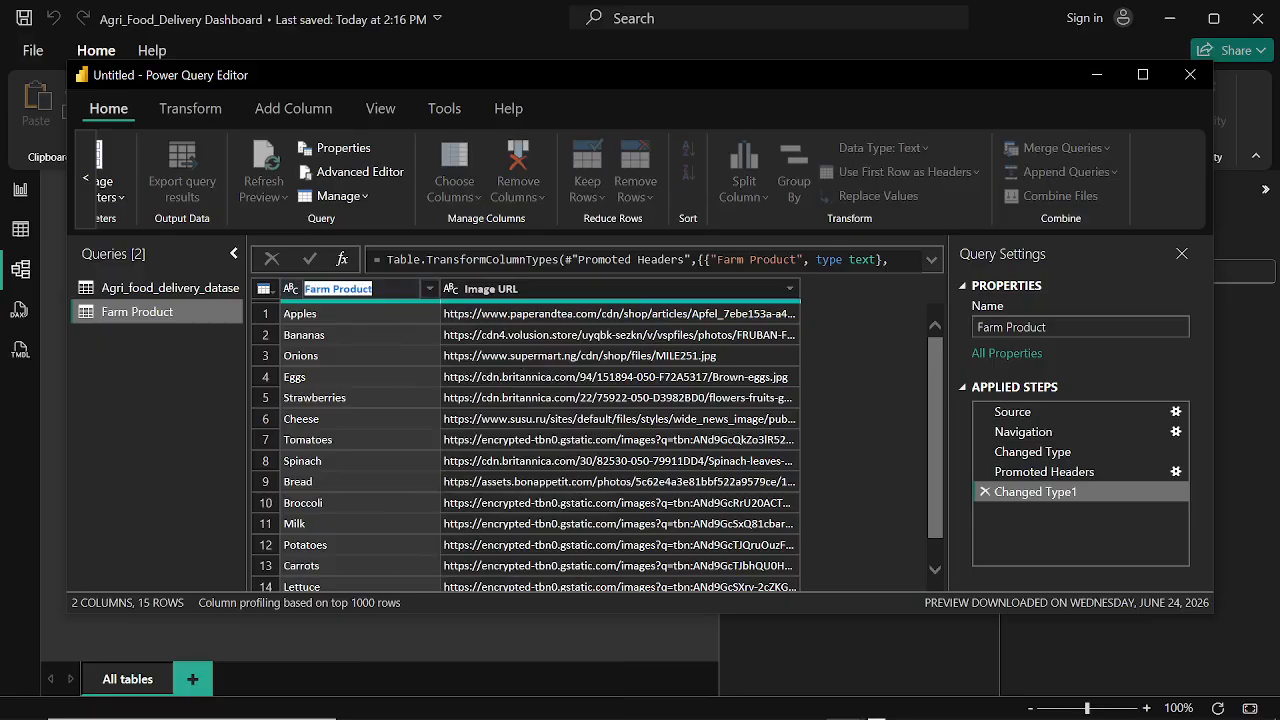
key("BackSpace")
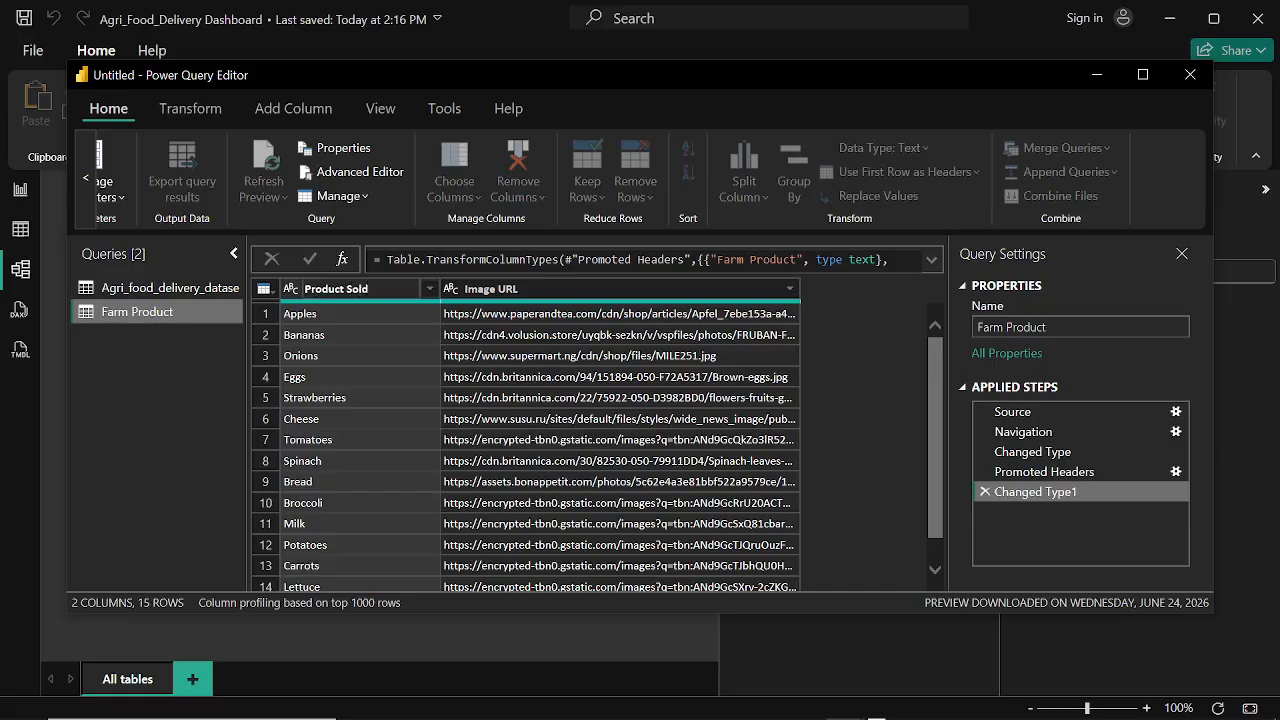
key("Return")
scroll(390, 480, "down", 1)
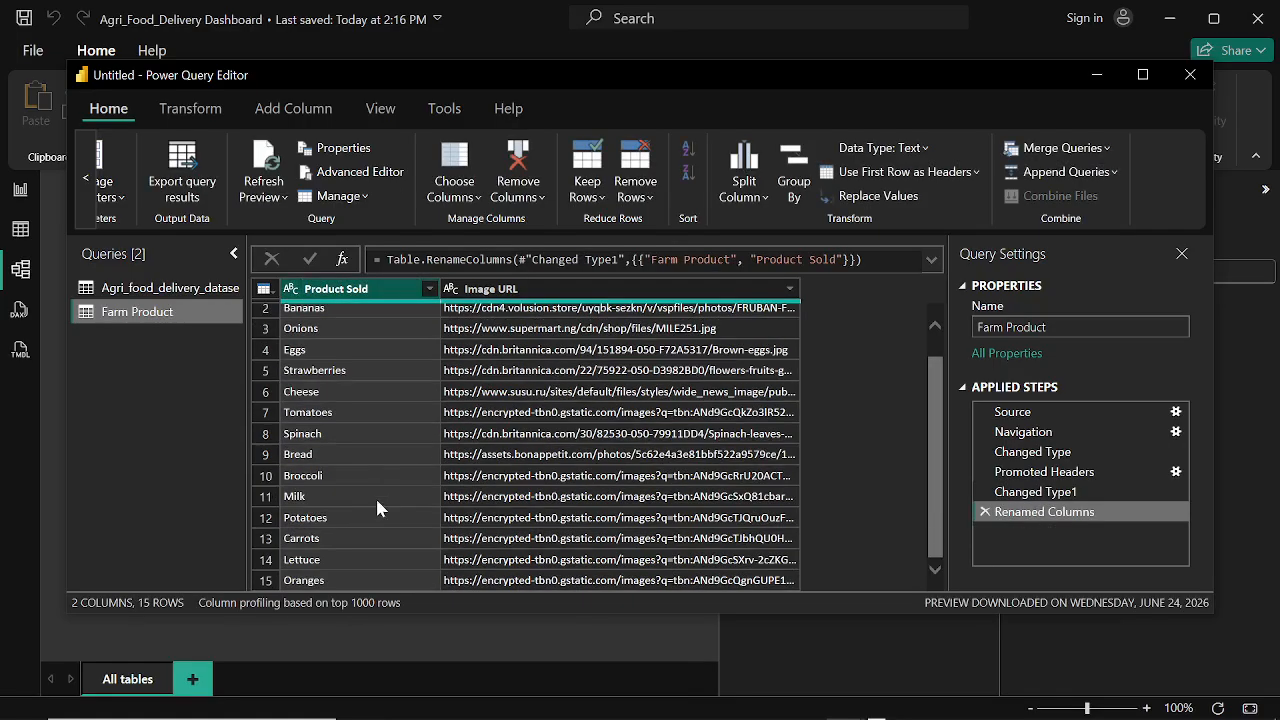
scroll(367, 475, "up", 1)
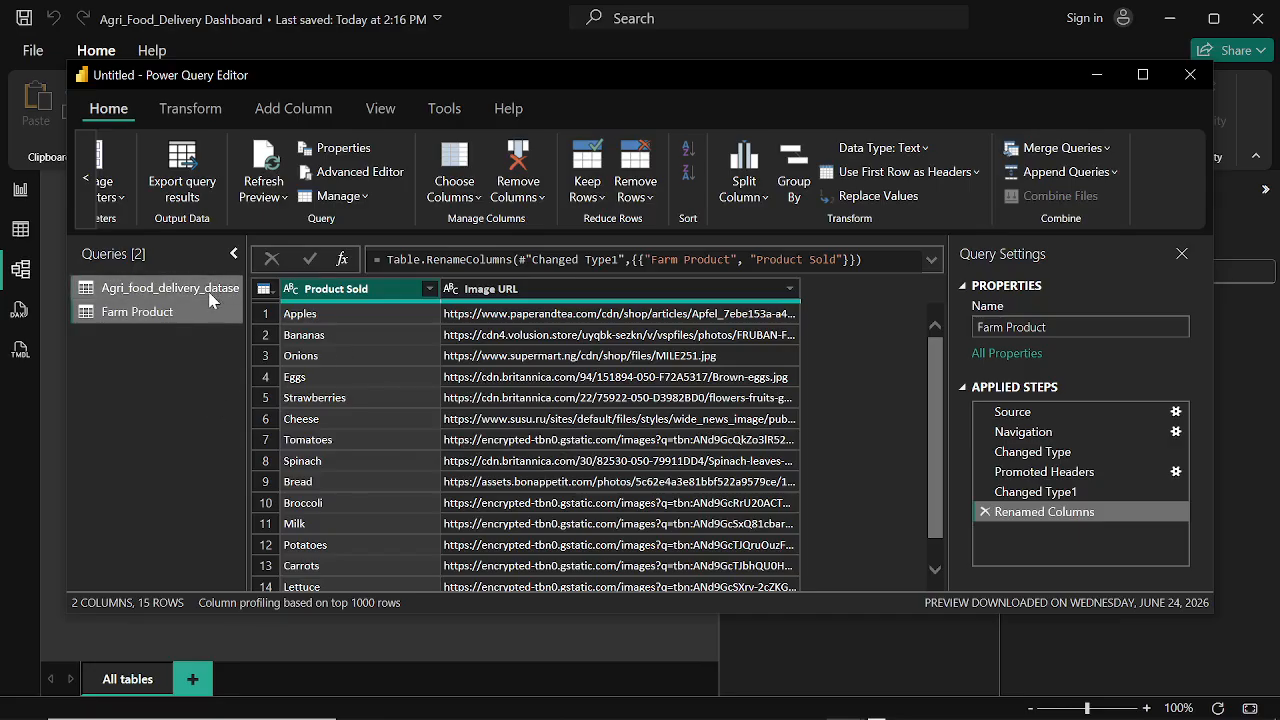
Step: Close the query editor, apply the pending changes, and check the model's relationship between the sales table and Farm Product
left_click(80, 180)
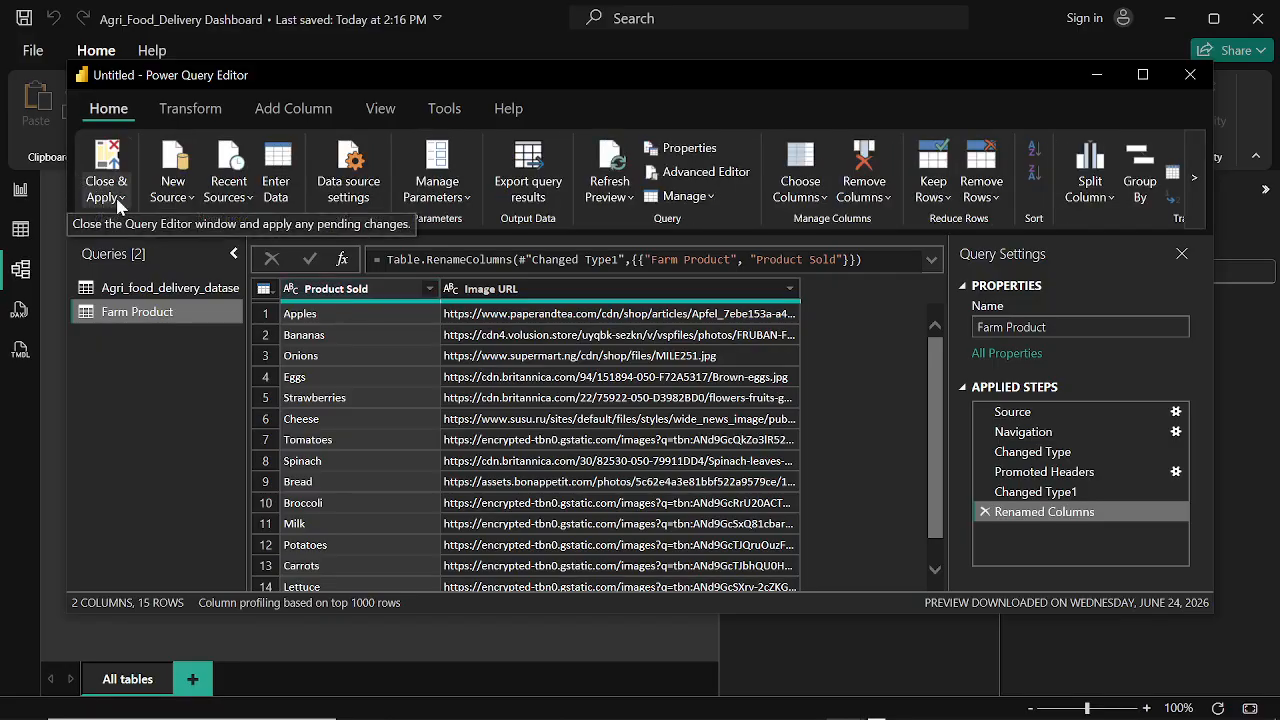
left_click(110, 198)
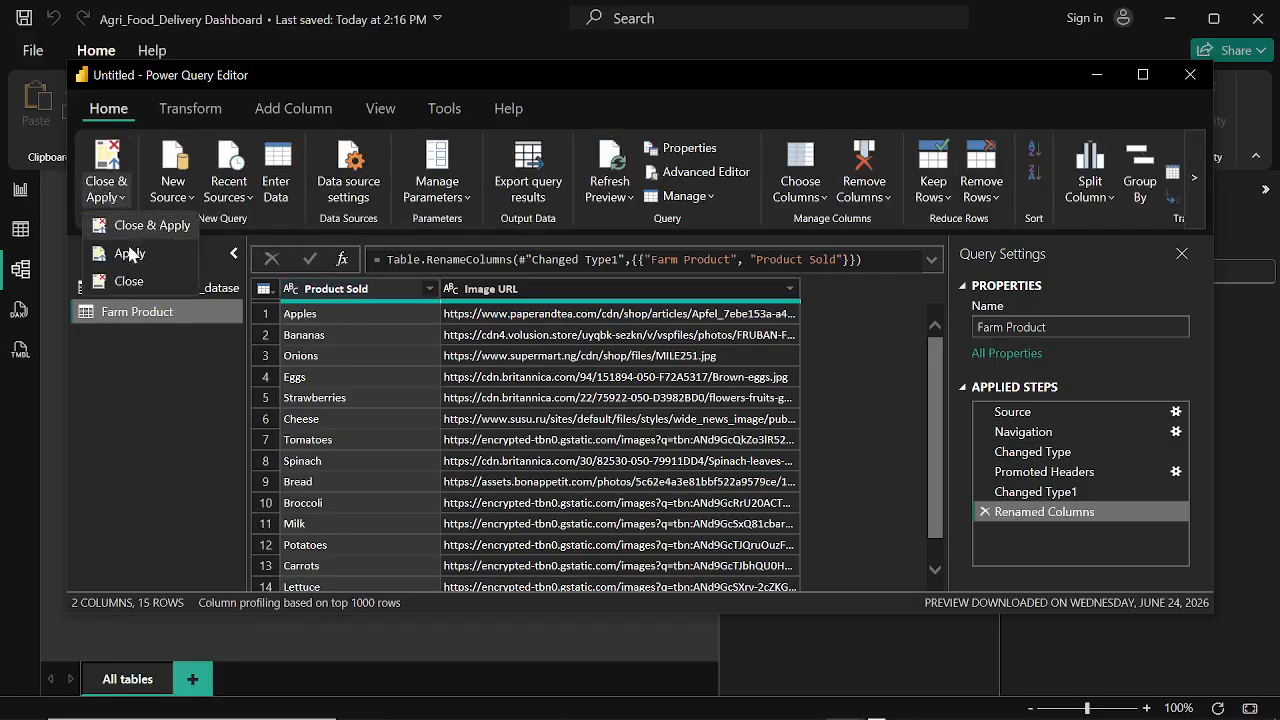
left_click(128, 281)
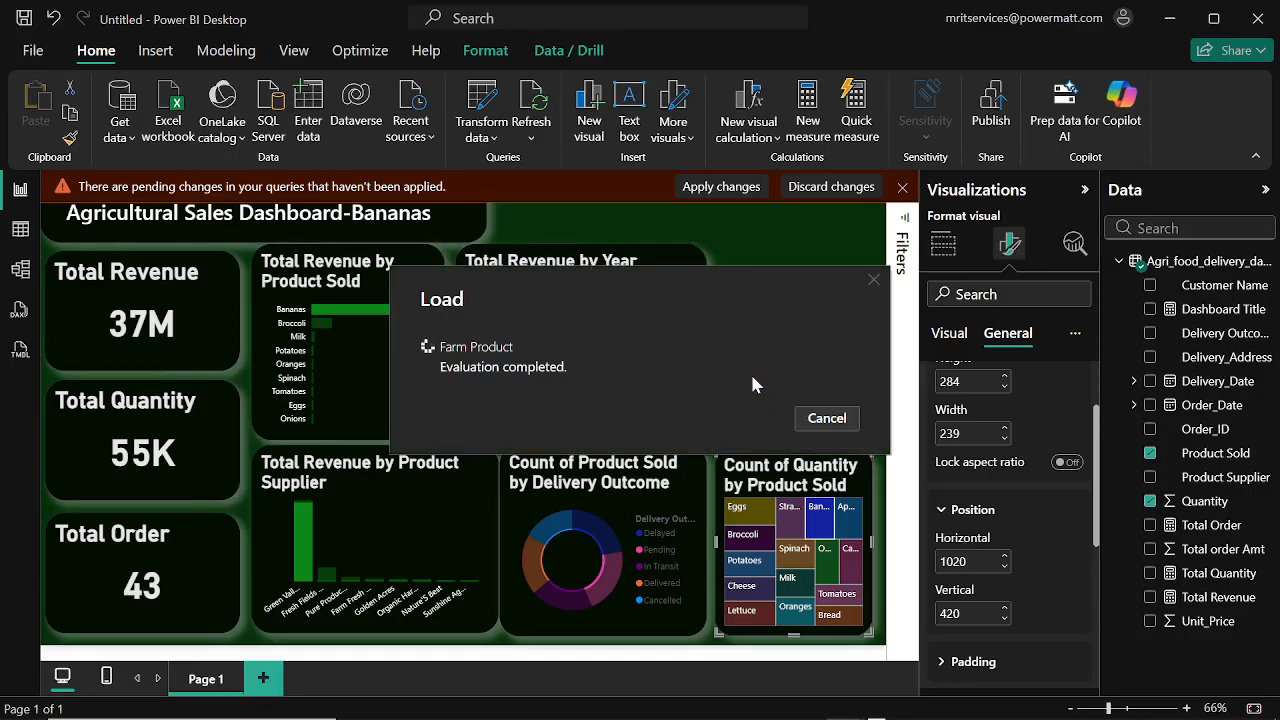
left_click(22, 279)
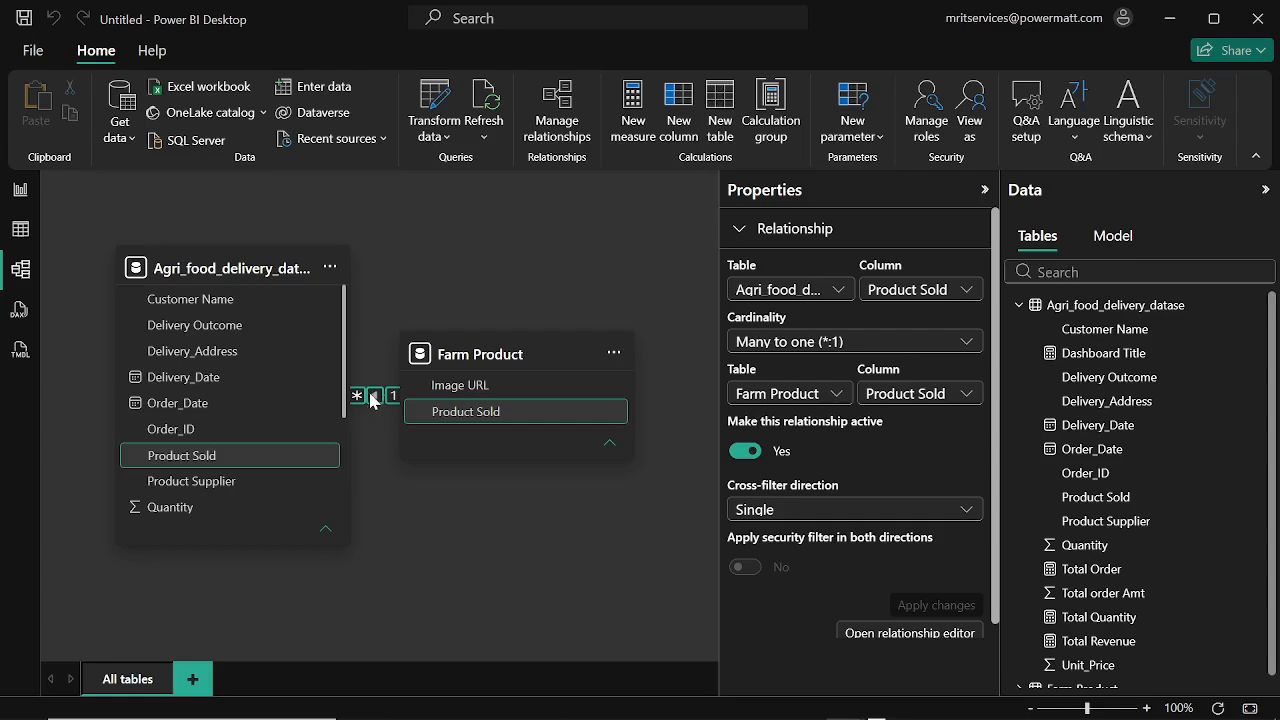
Step: Add an image visual to the report page, using Image URL from the Farm Product table as its image source
left_click(20, 190)
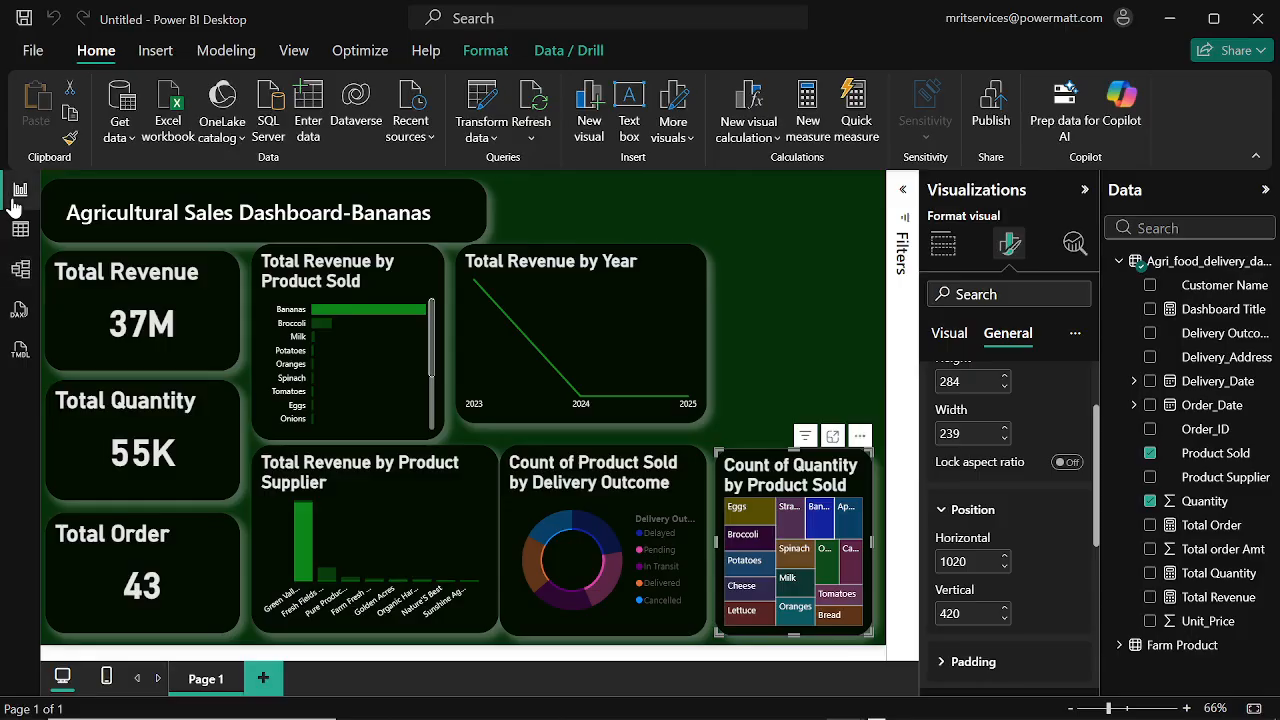
left_click(830, 300)
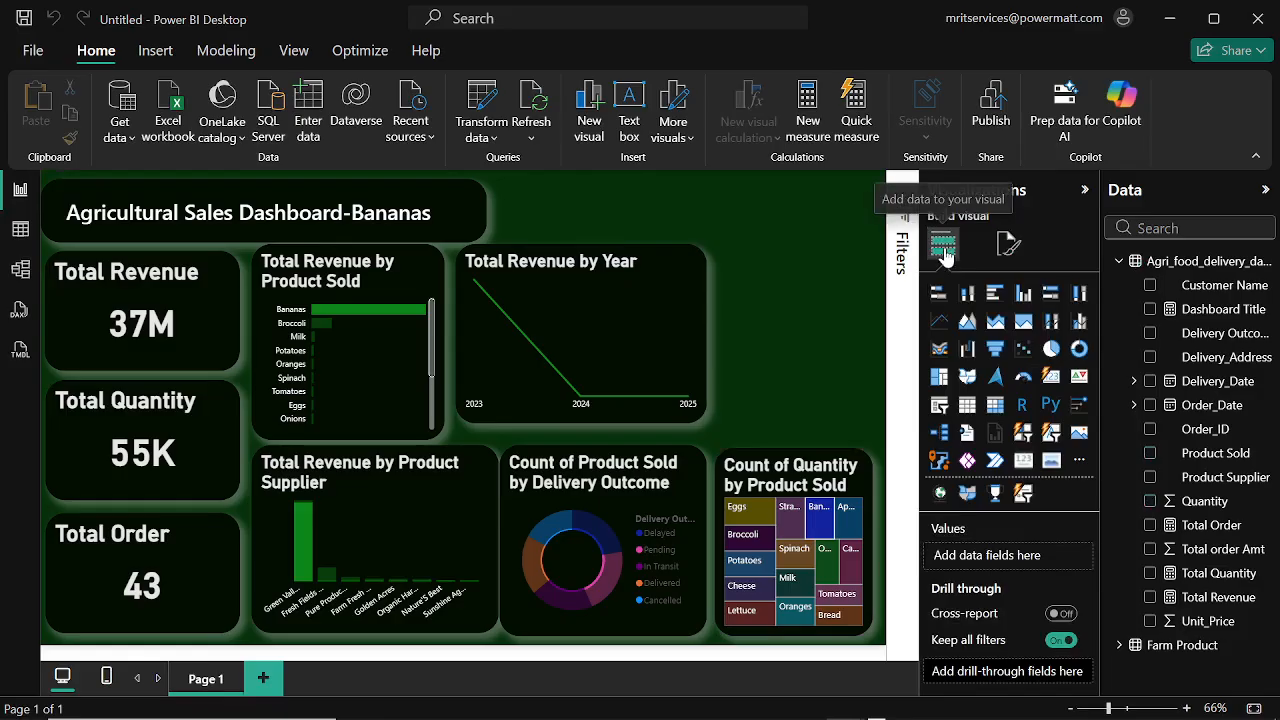
left_click(1052, 462)
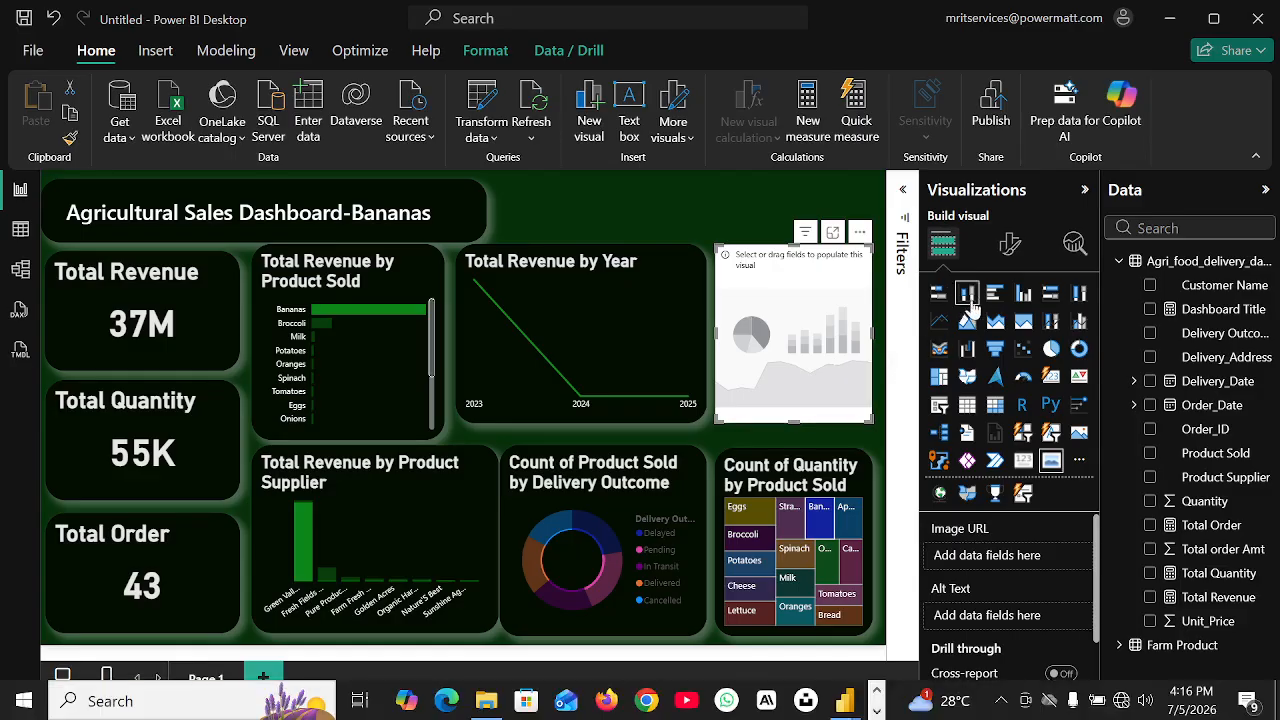
left_click(1003, 252)
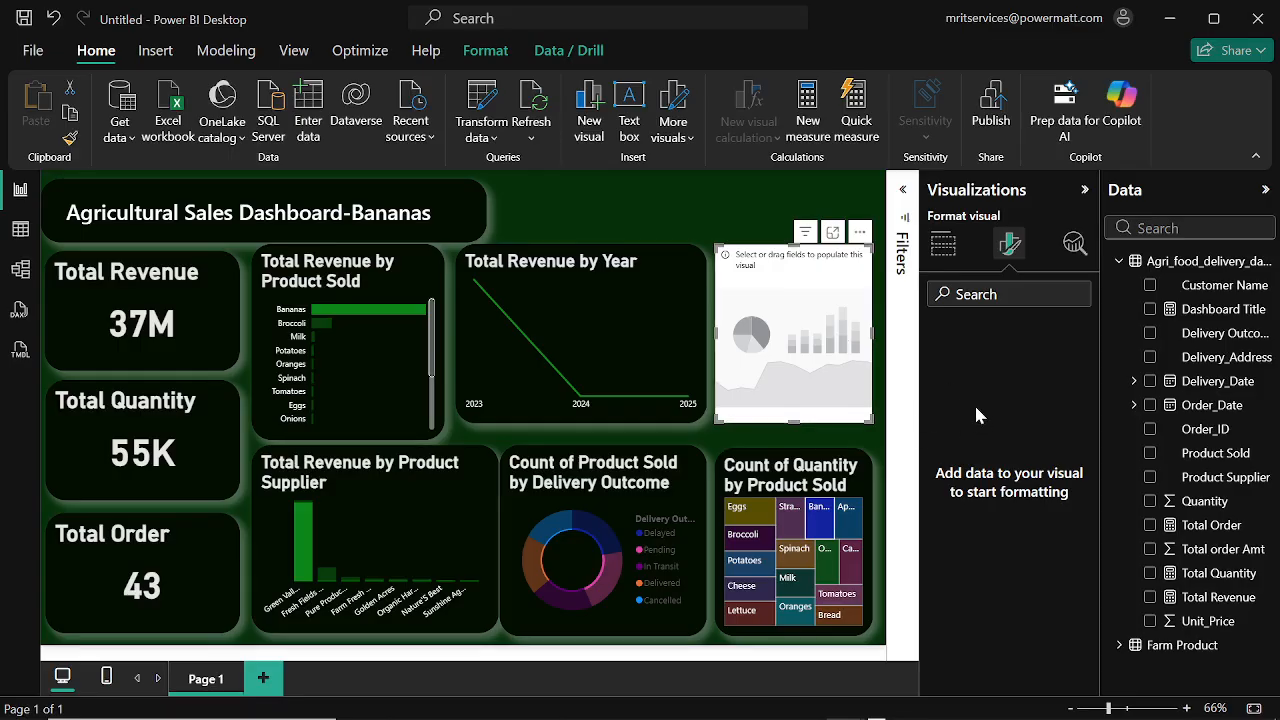
left_click(943, 244)
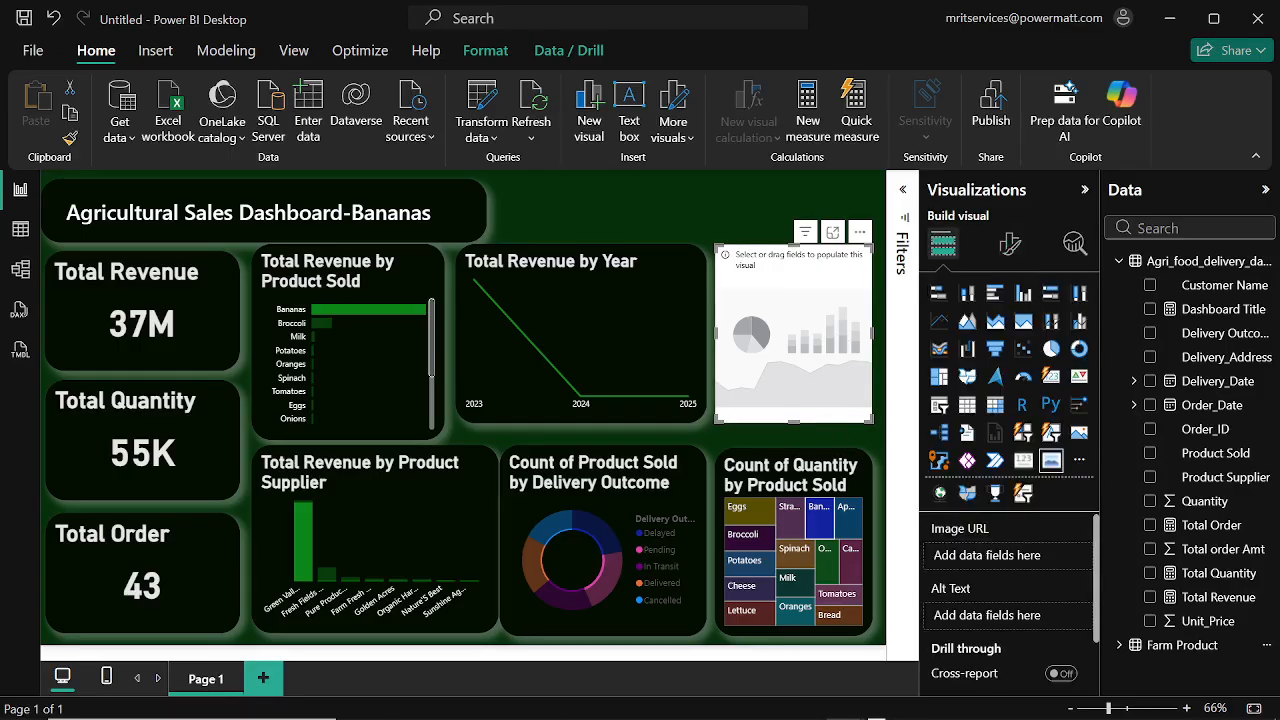
left_click(1118, 646)
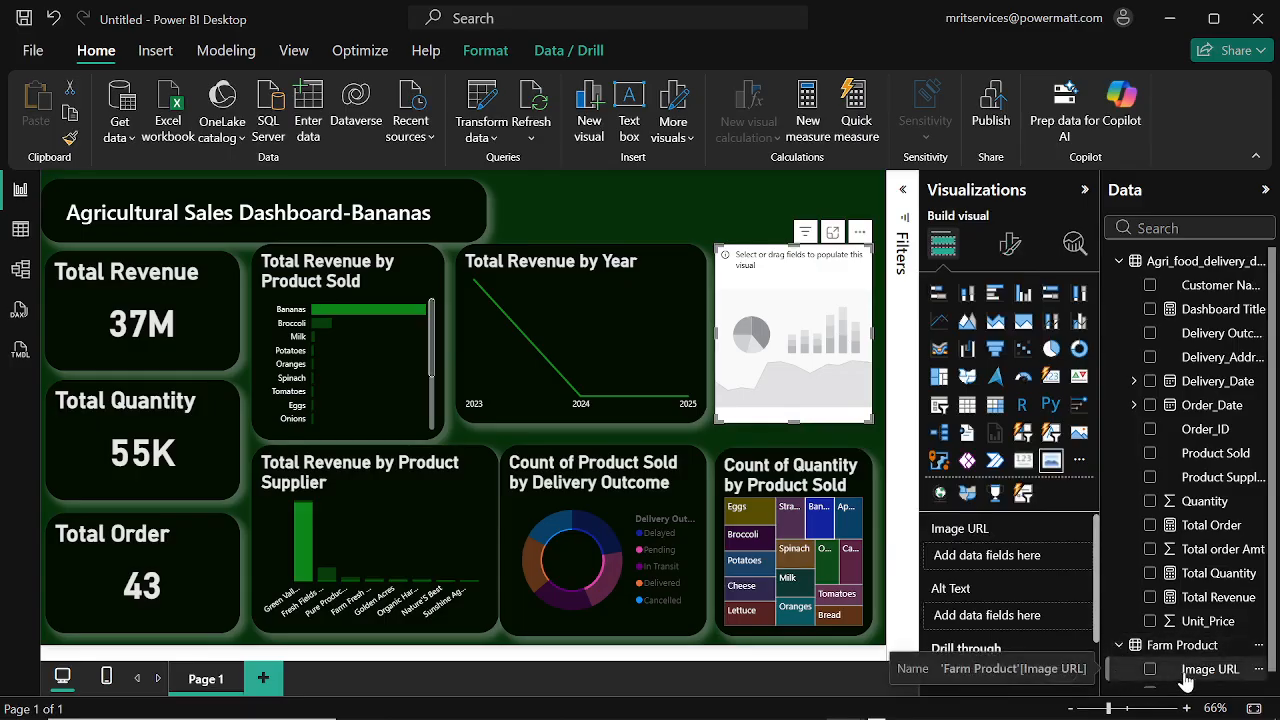
left_click_drag(1170, 680, 980, 566)
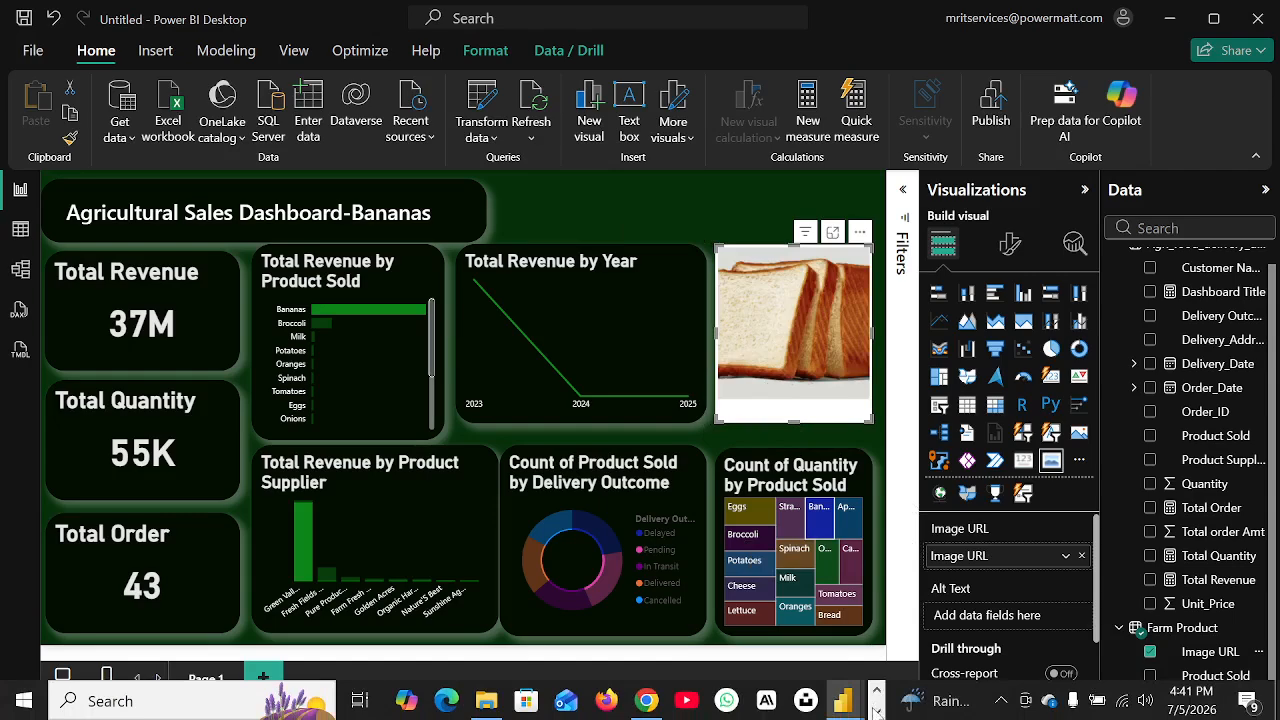
Step: Test the image visual's interaction by selecting Broccoli in the Total Revenue by Product Sold chart, followed by the image itself
left_click(876, 712)
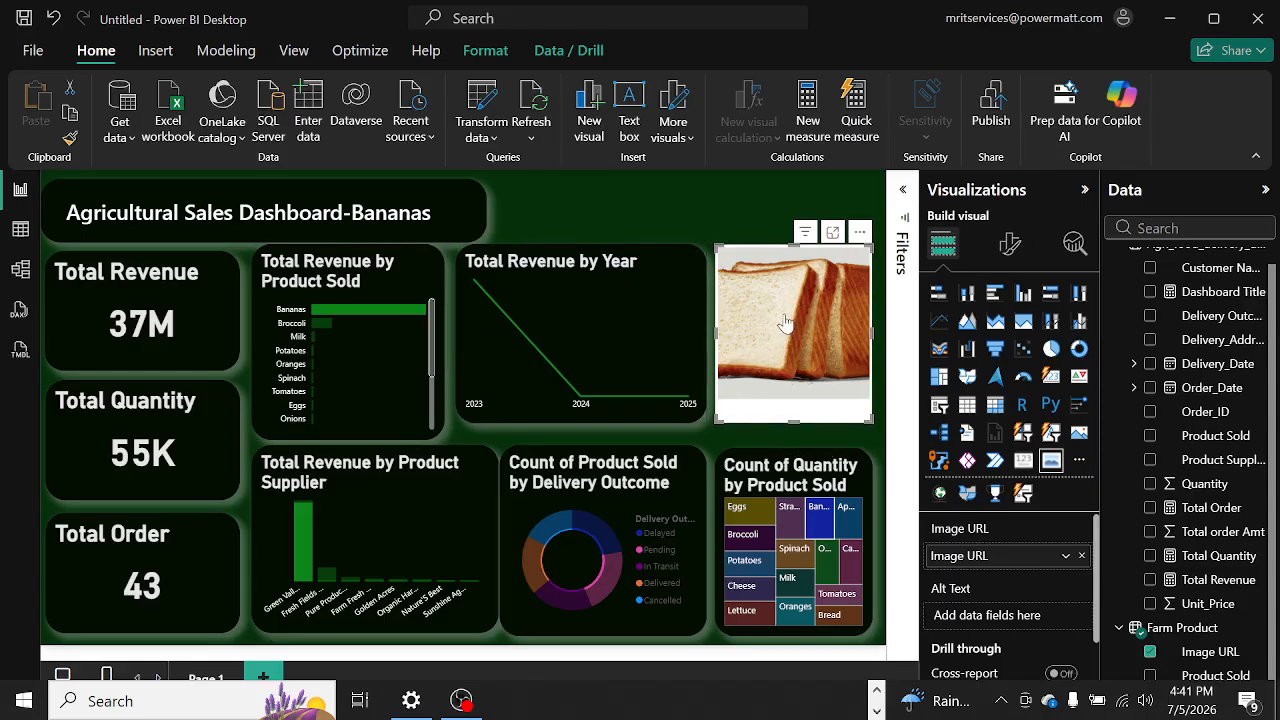
left_click(325, 318)
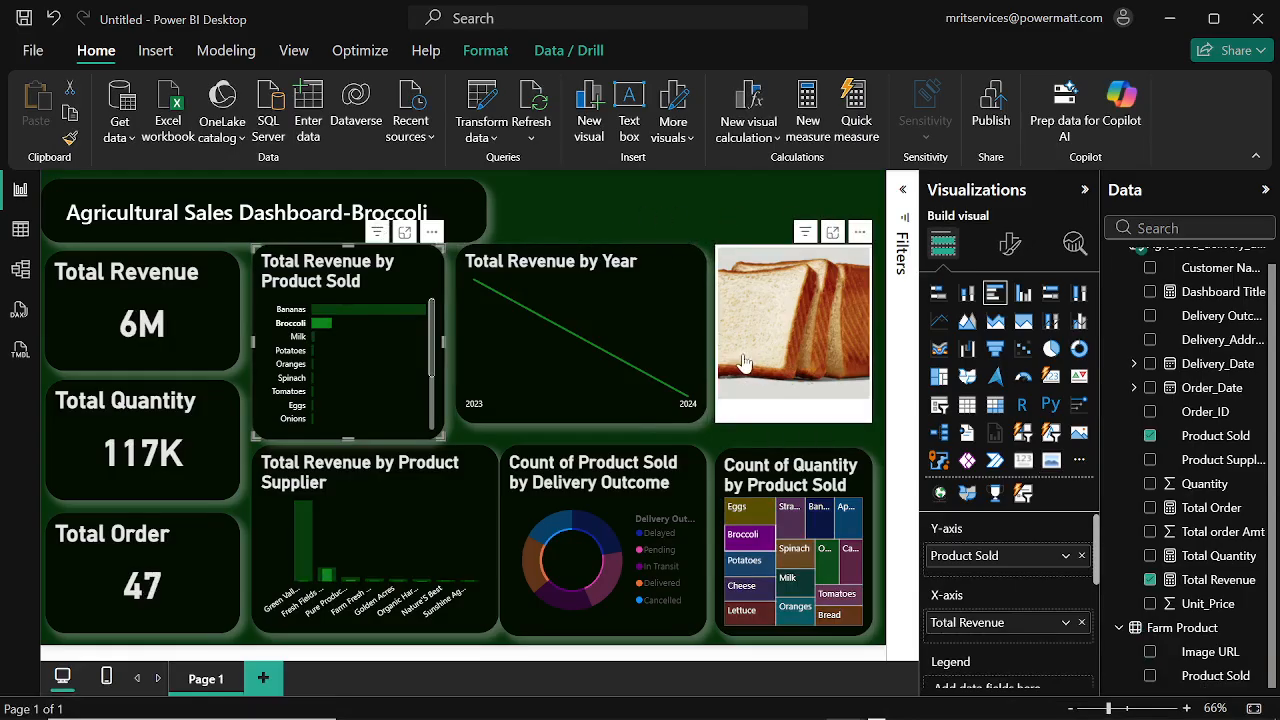
left_click(800, 382)
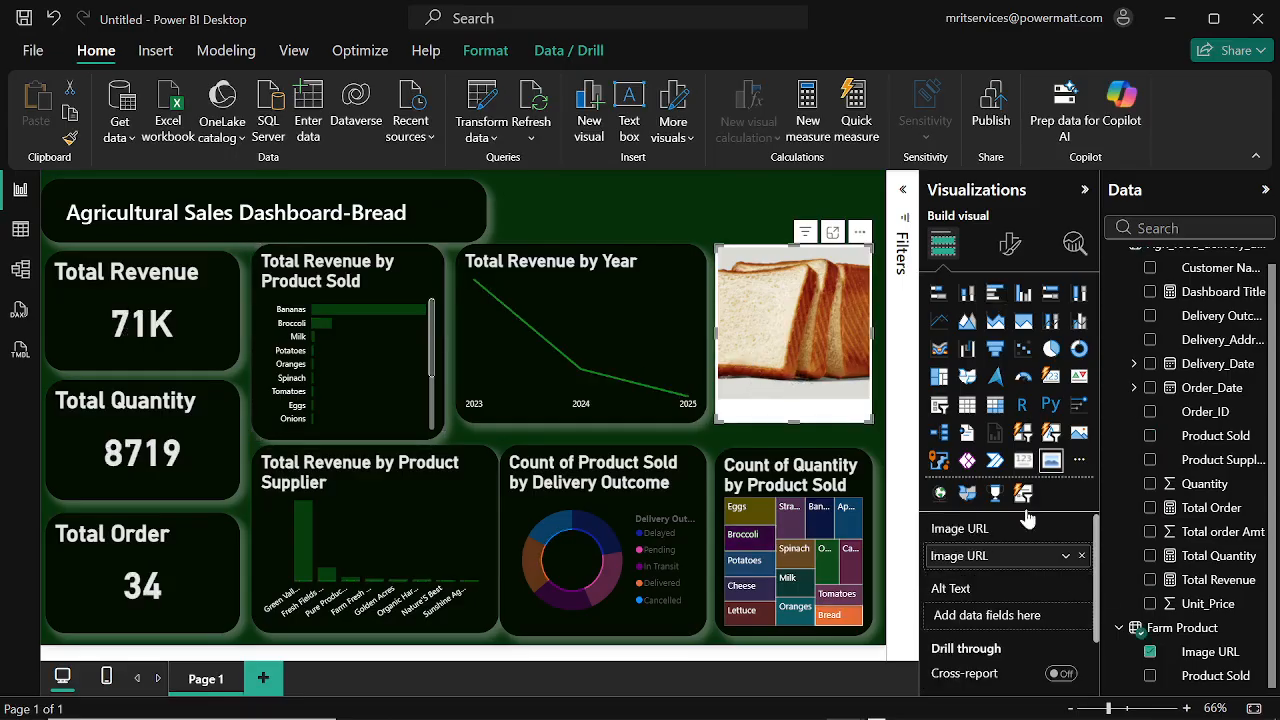
Step: Set the data category of the Farm Product table's Image URL column to Image URL
left_click(1200, 652)
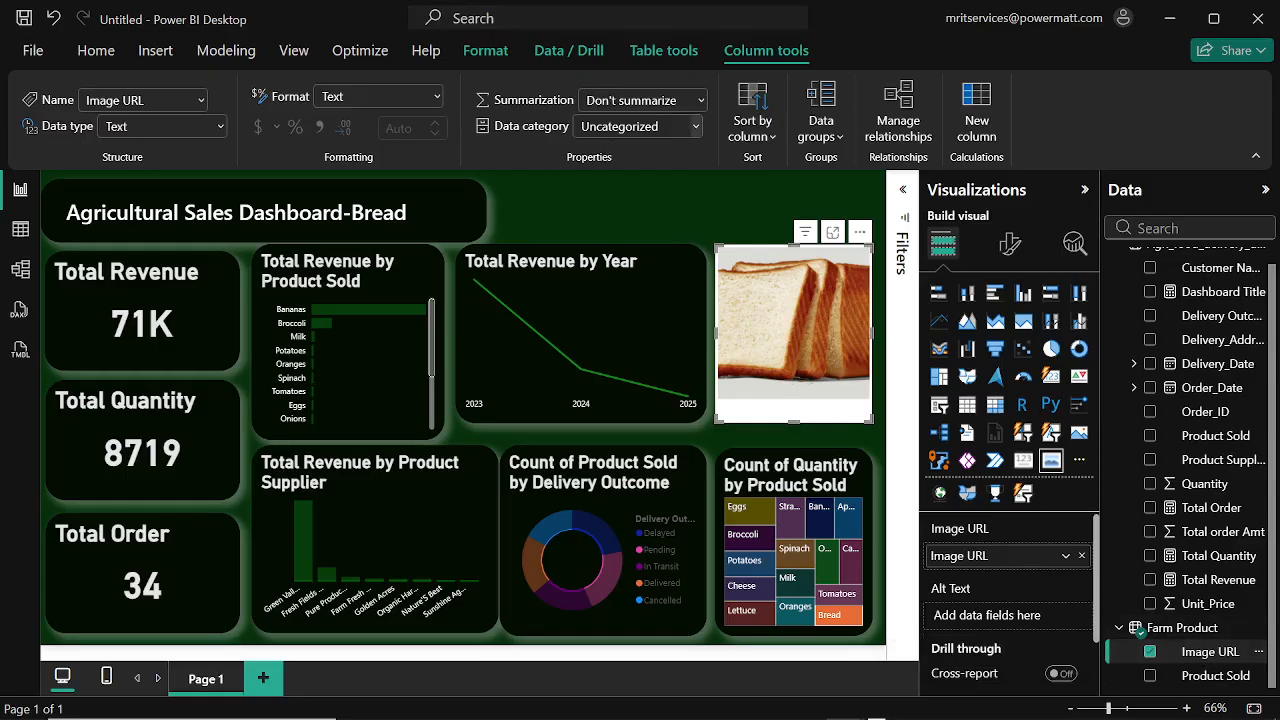
left_click(695, 128)
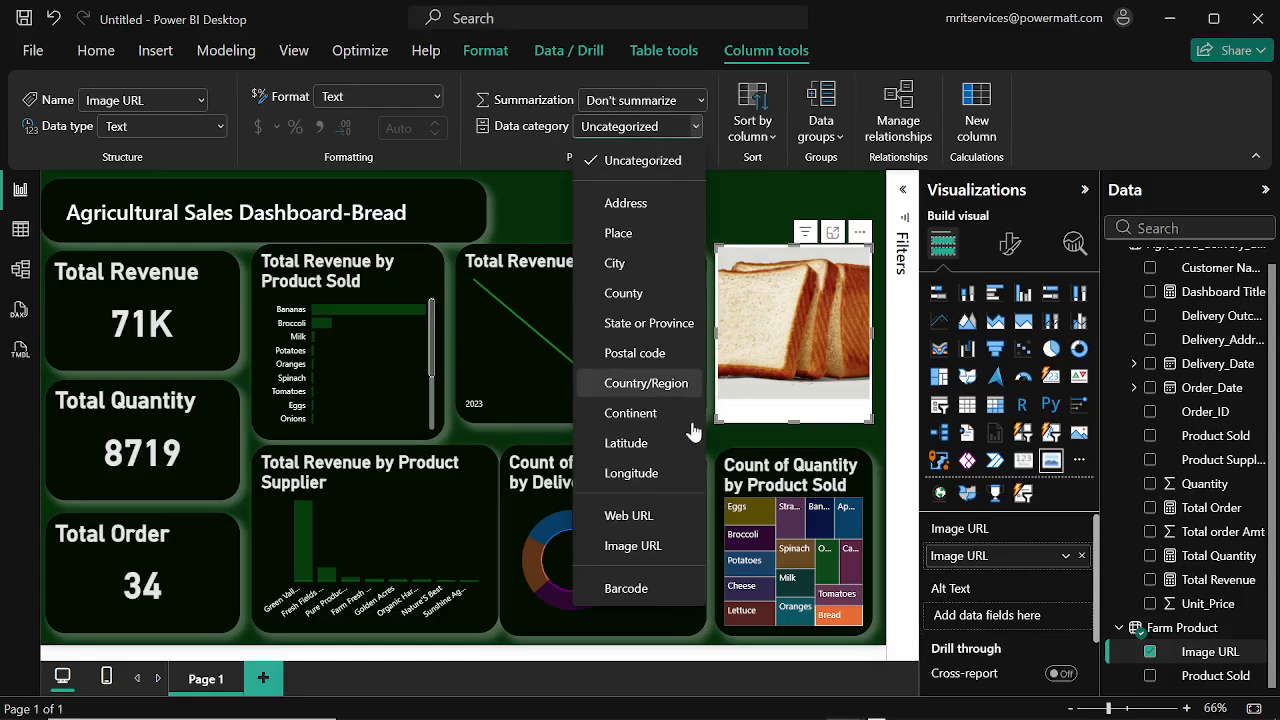
left_click(630, 546)
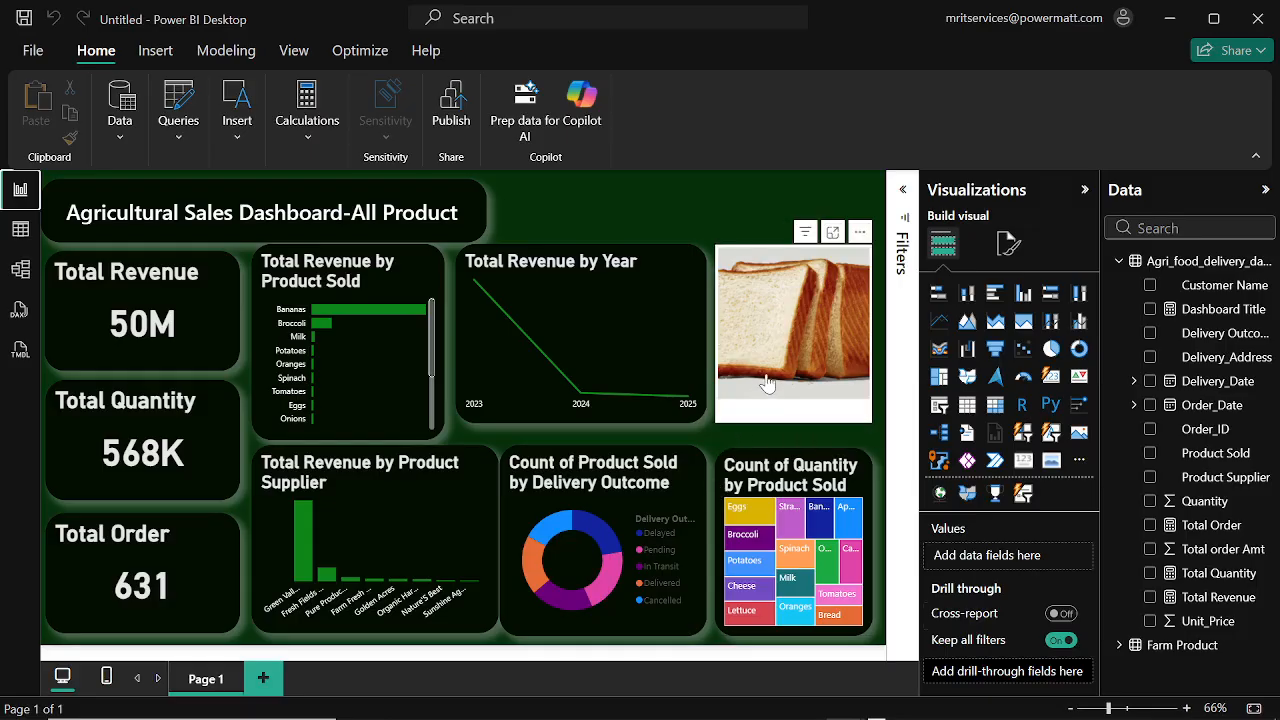
Step: Populate the emptied image visual again with Image URL from the Farm Product table
left_click(787, 289)
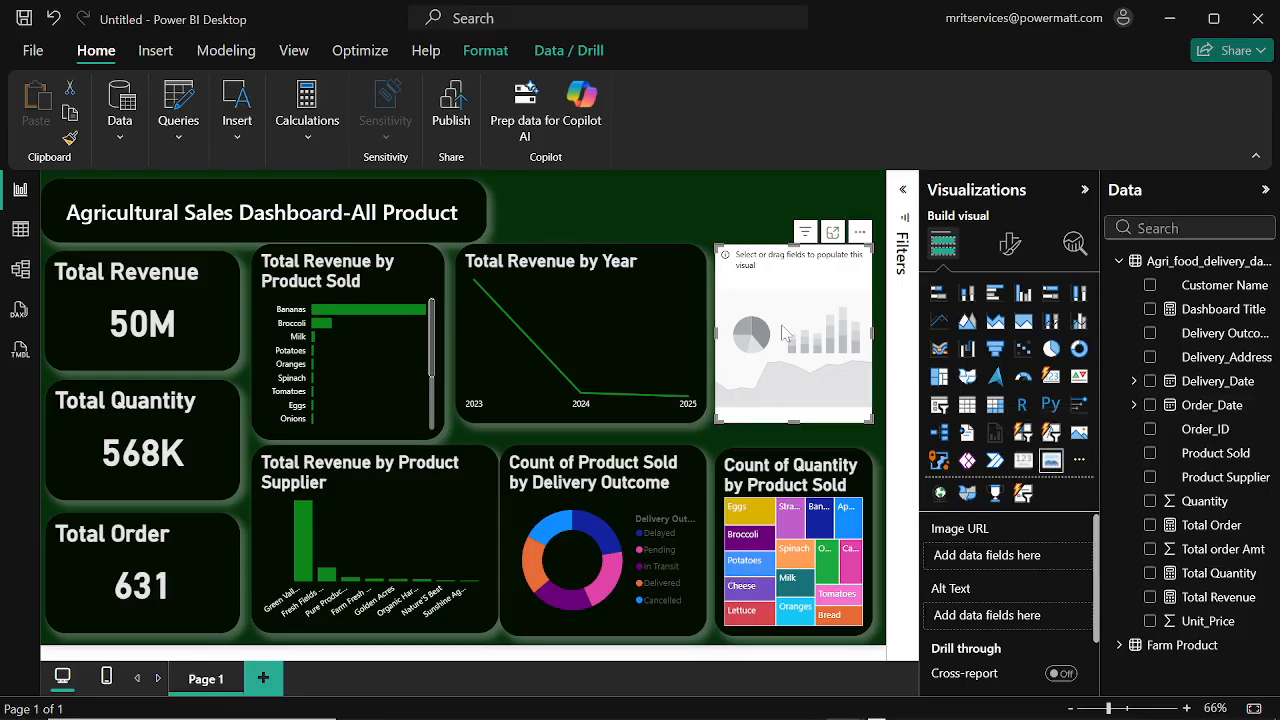
left_click(1118, 646)
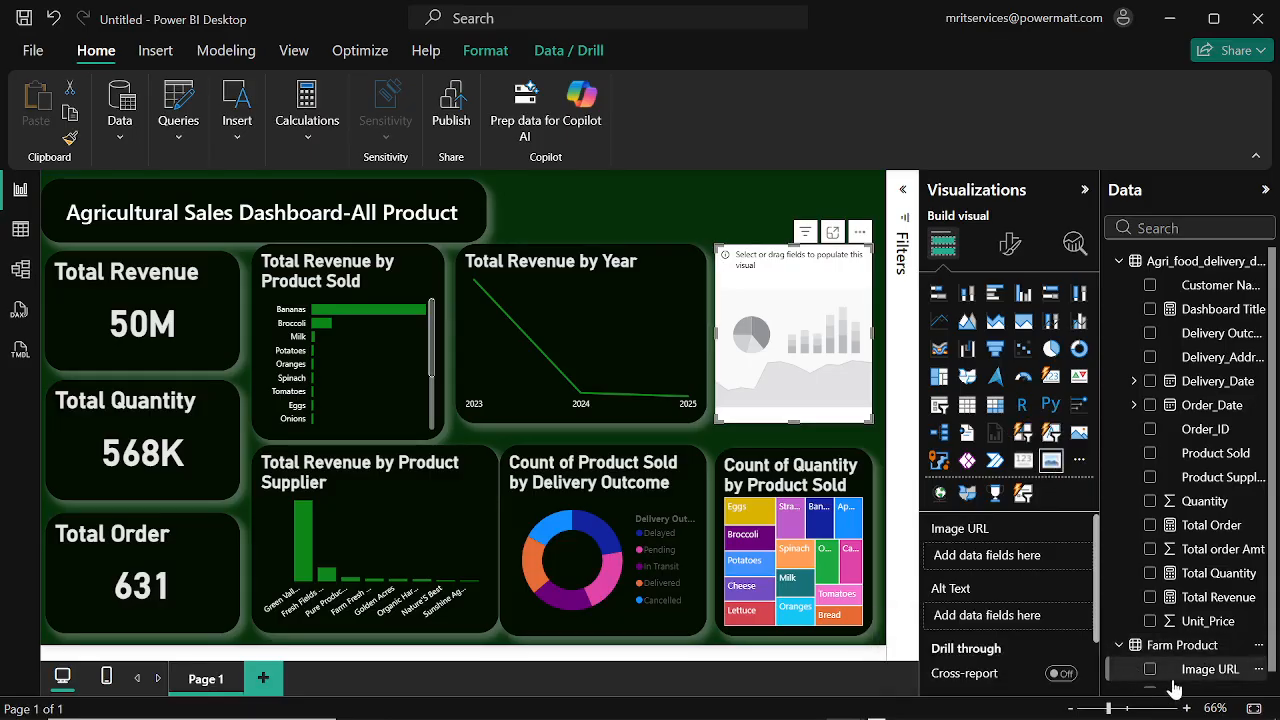
left_click_drag(1207, 676, 1010, 553)
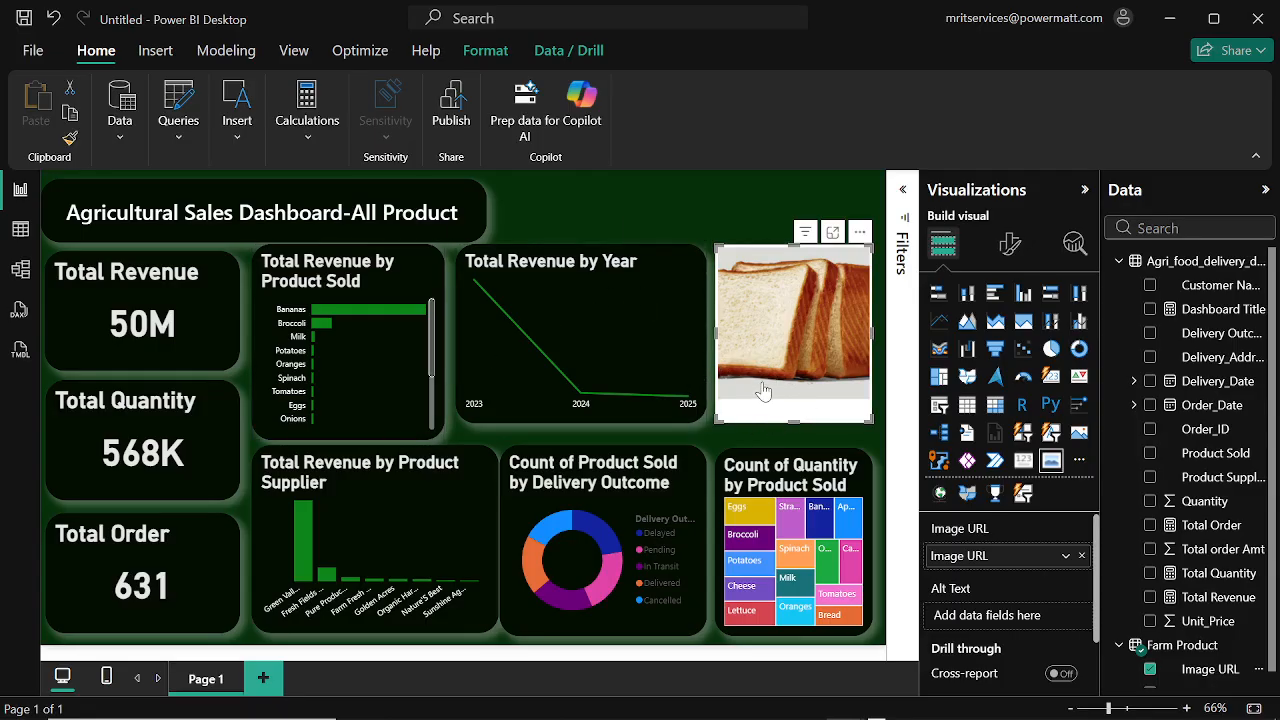
Step: Check which data category is assigned to the Farm Product table's Image URL column
left_click(1205, 670)
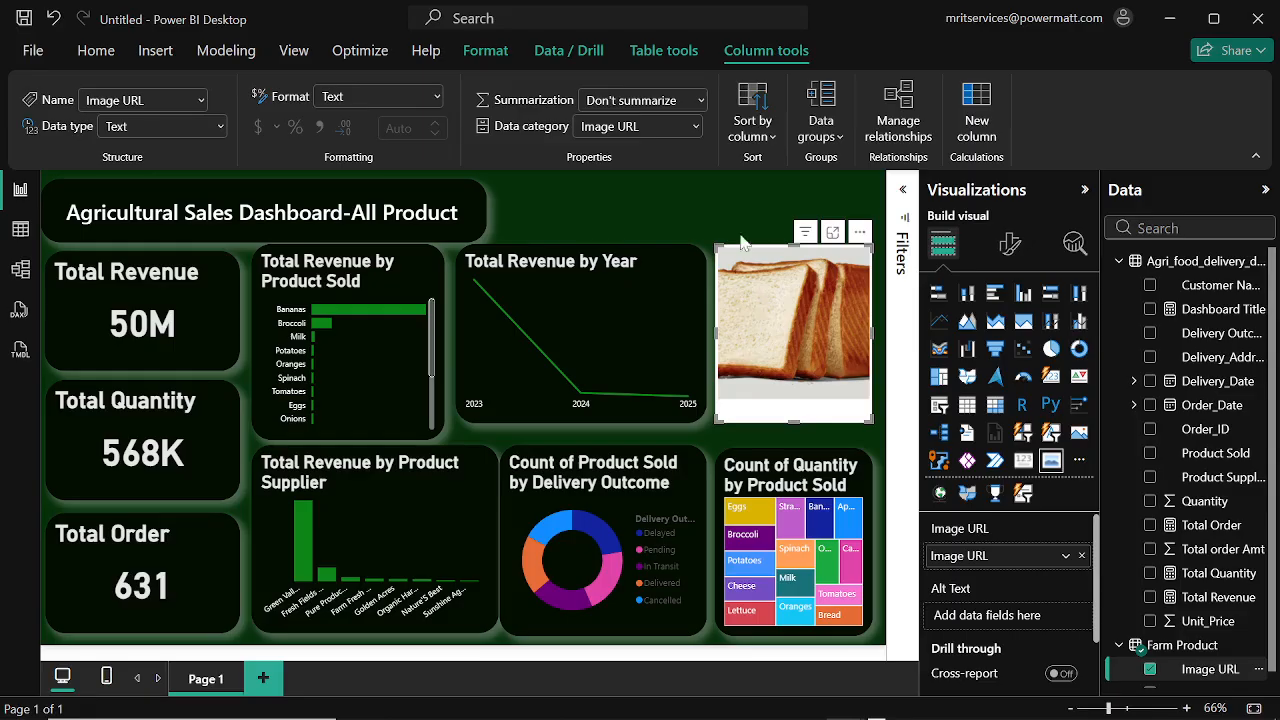
left_click(696, 128)
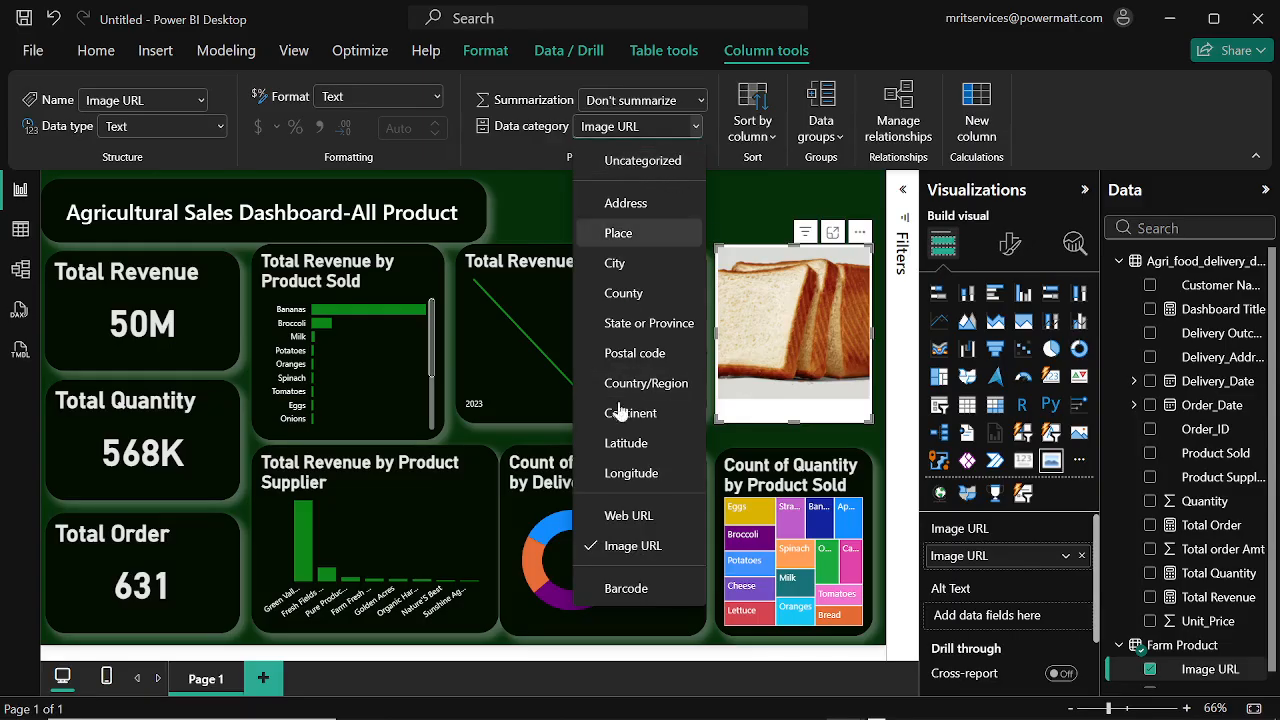
left_click(697, 130)
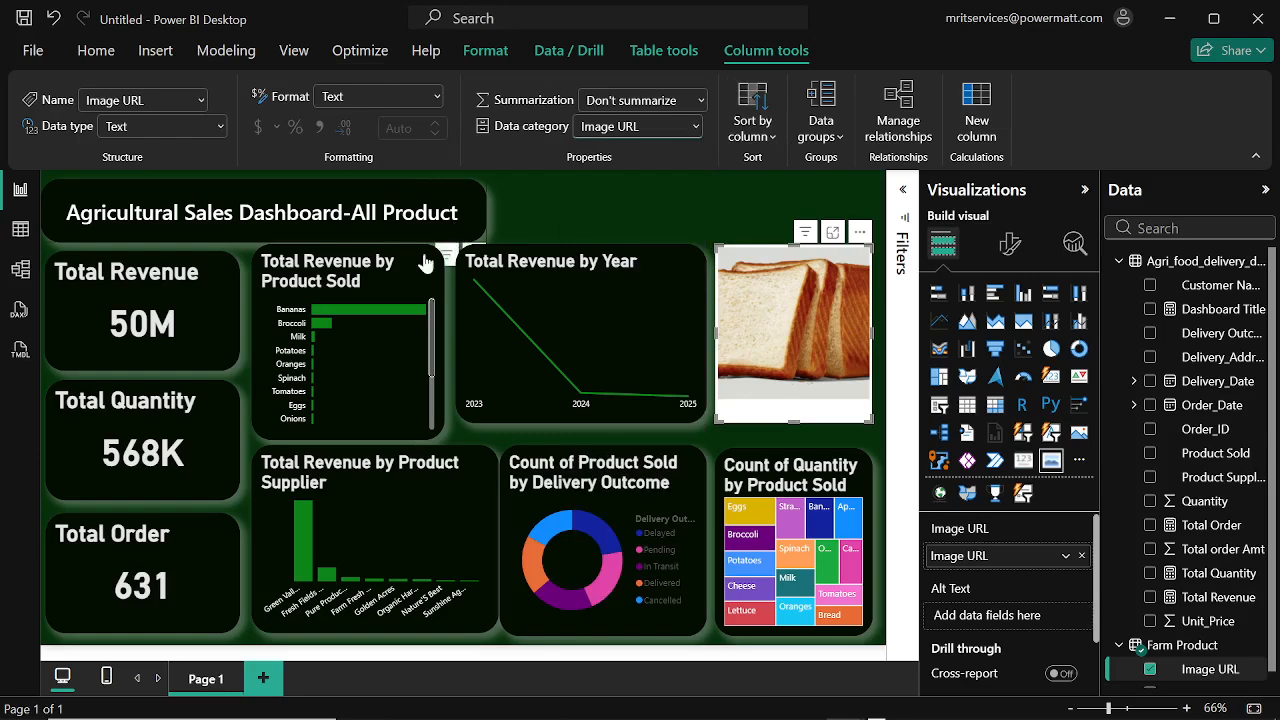
Step: Edit the relationship between the sales table and Farm Product to cross-filter both ways with security filtering in both directions, and return to the report
left_click(22, 272)
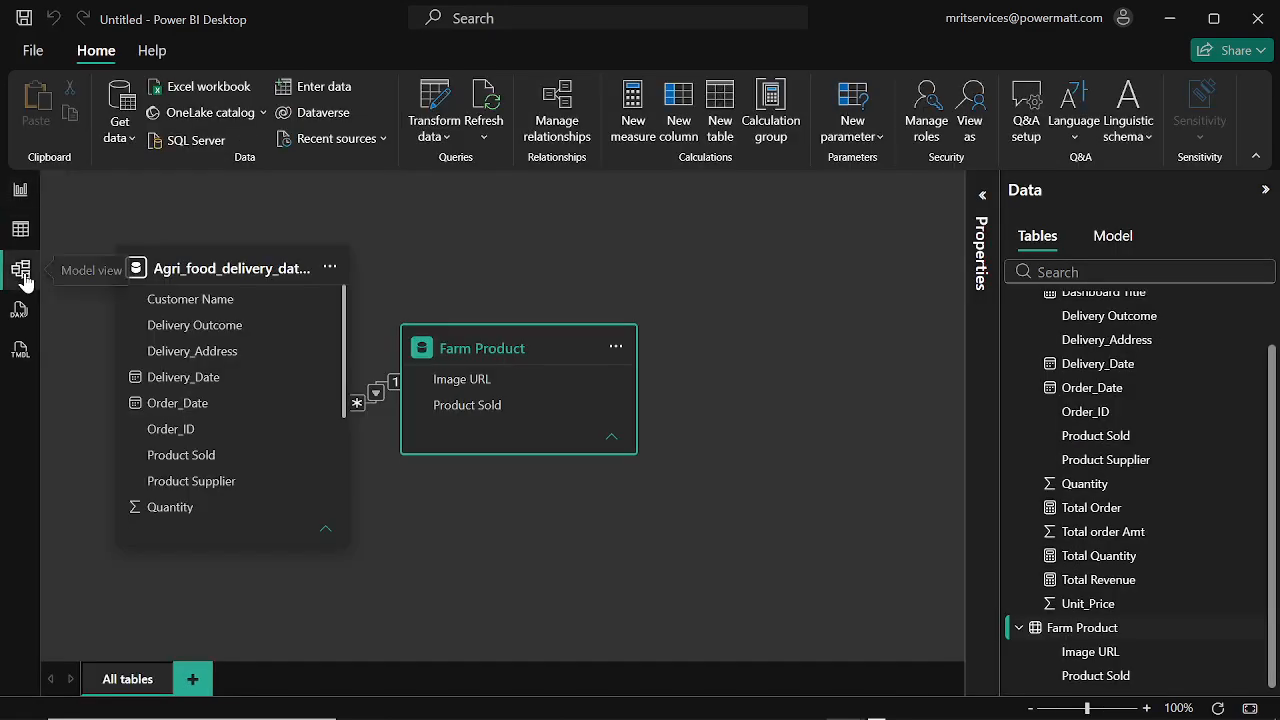
right_click(360, 411)
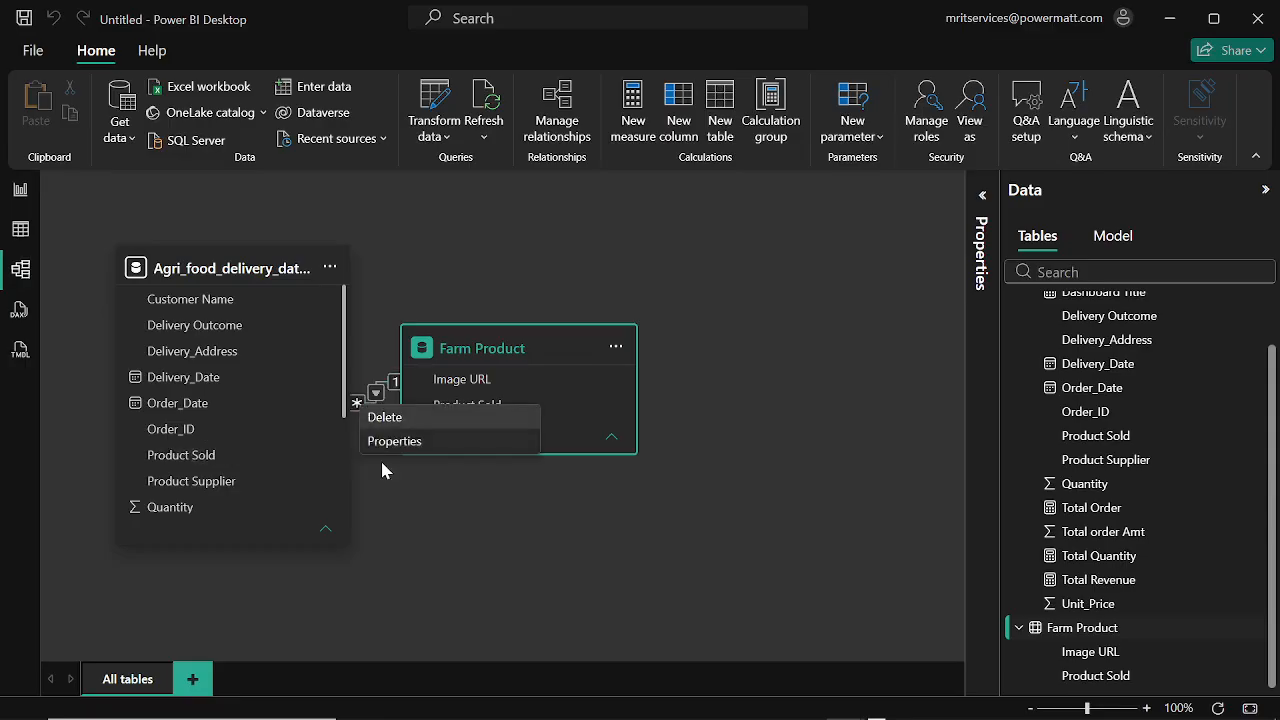
left_click(390, 442)
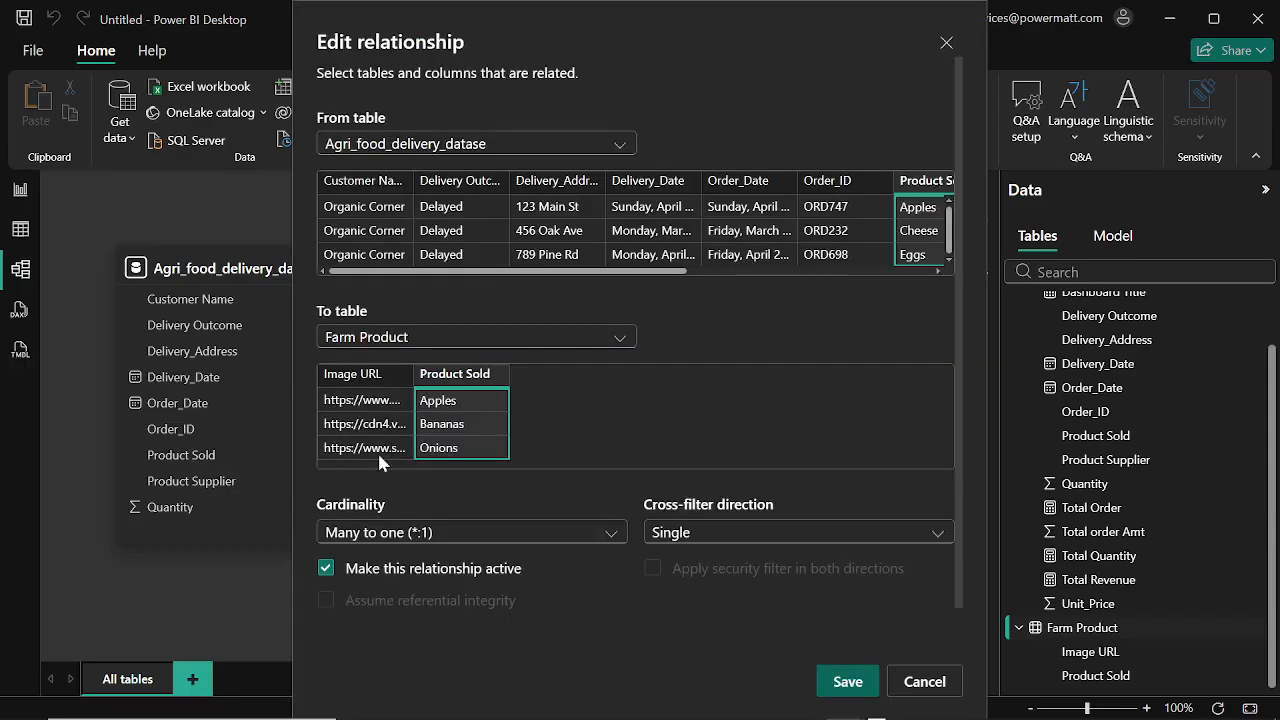
left_click(938, 537)
left_click(705, 592)
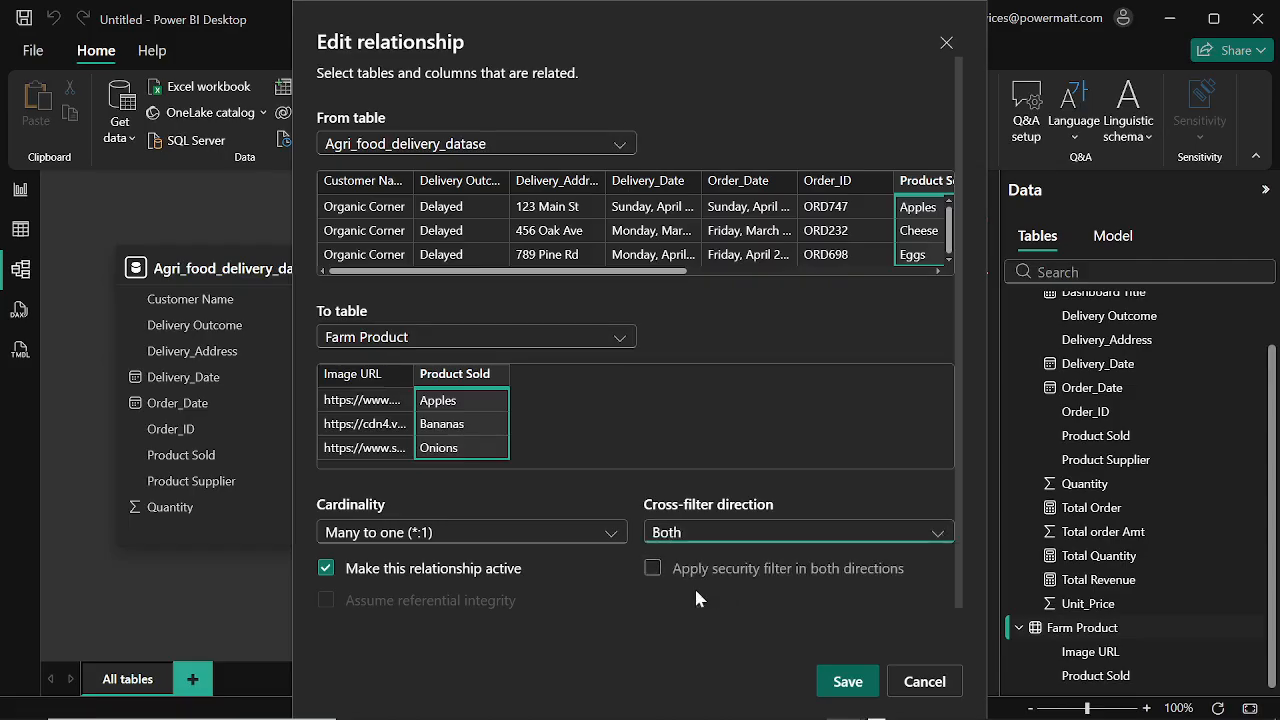
left_click(653, 569)
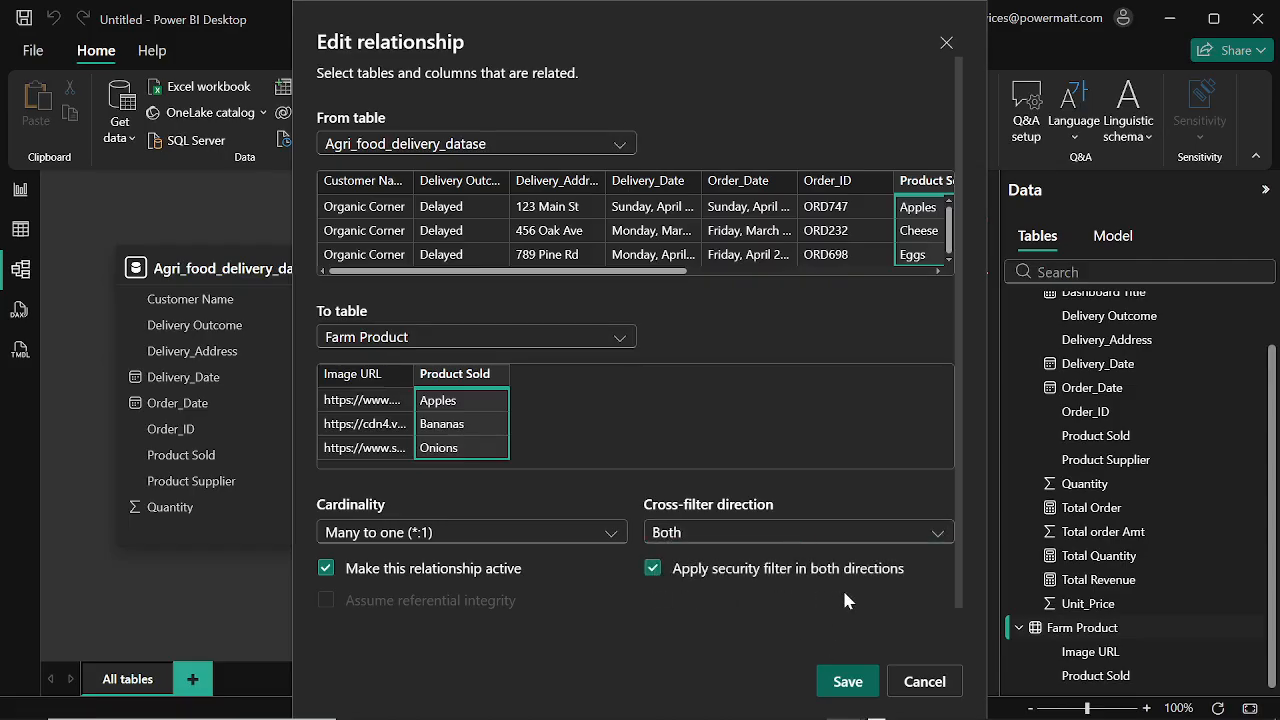
left_click(849, 683)
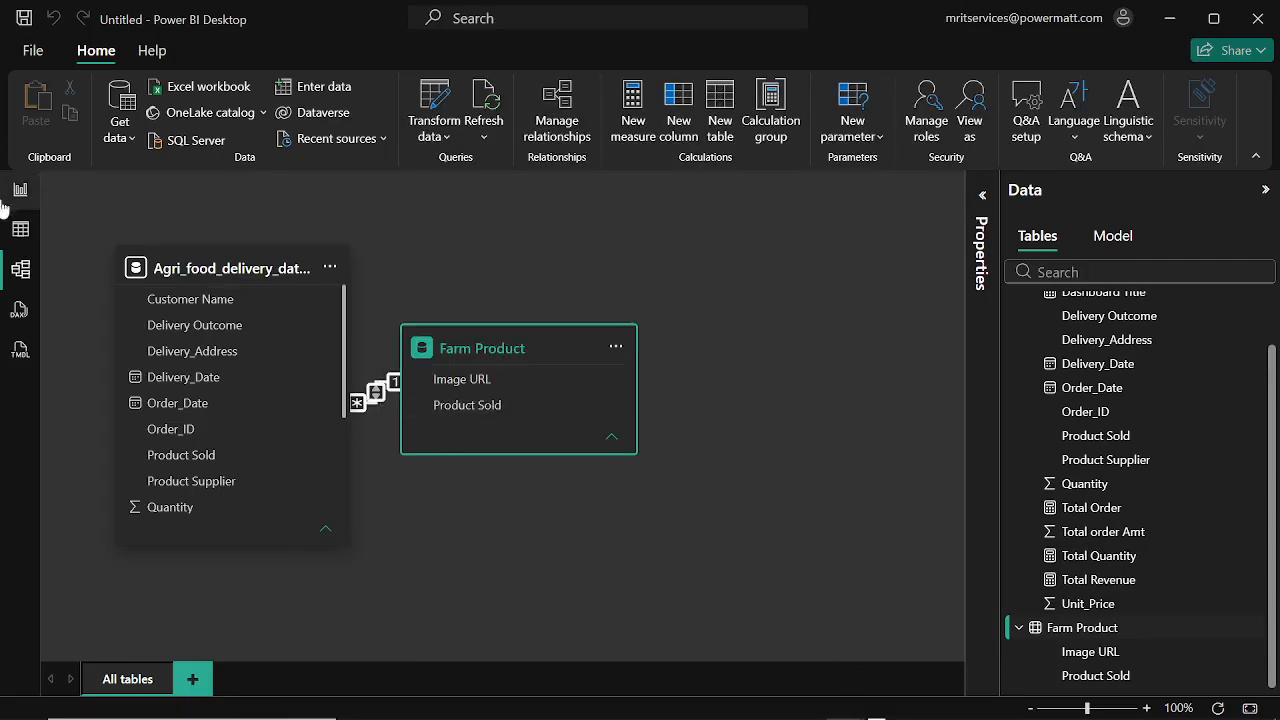
left_click(20, 193)
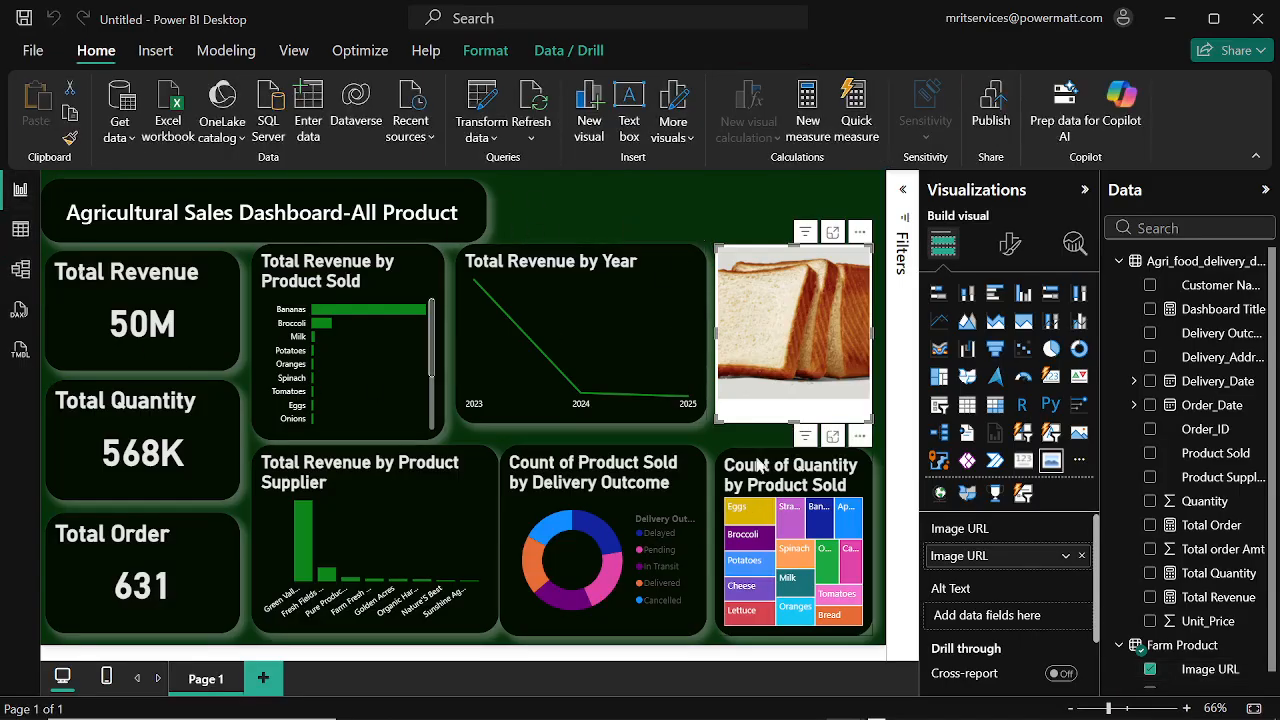
Step: Try the image visual as a slicer and turn it back into an image visual
left_click(939, 406)
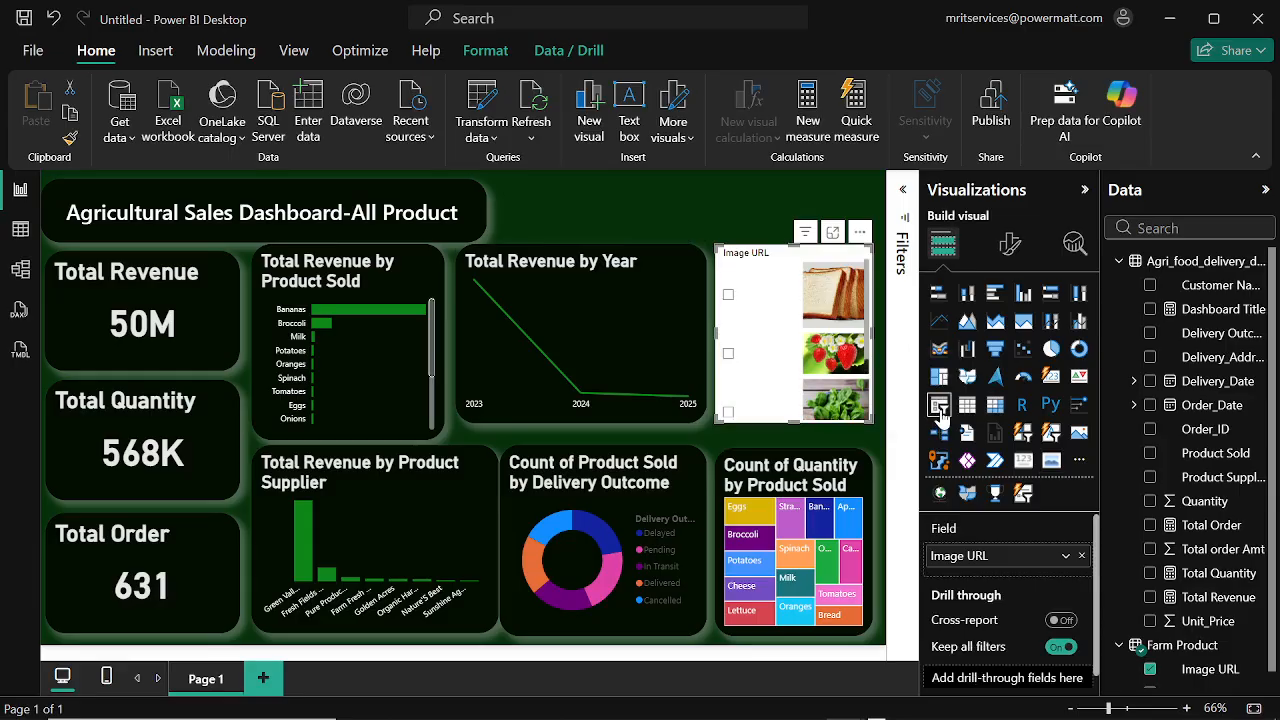
left_click(1053, 465)
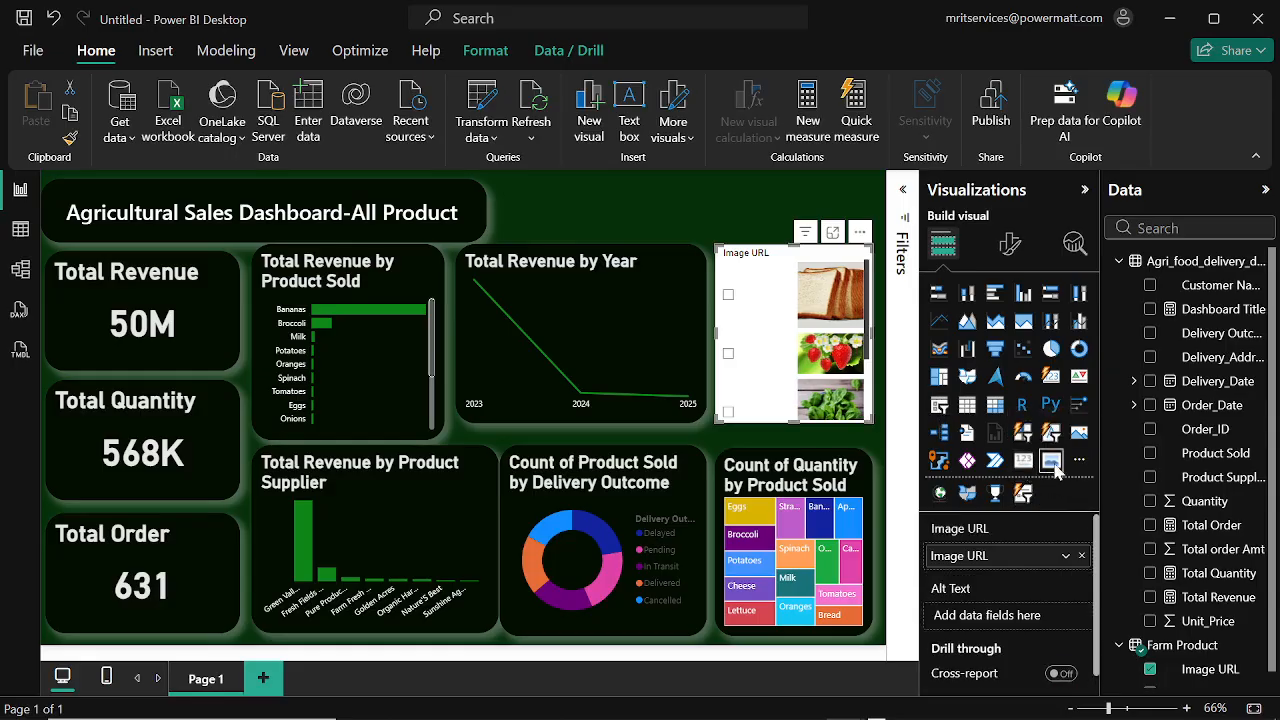
Step: Add a separate slicer to the report page, using Product Sold from the sales table as its field
left_click(598, 189)
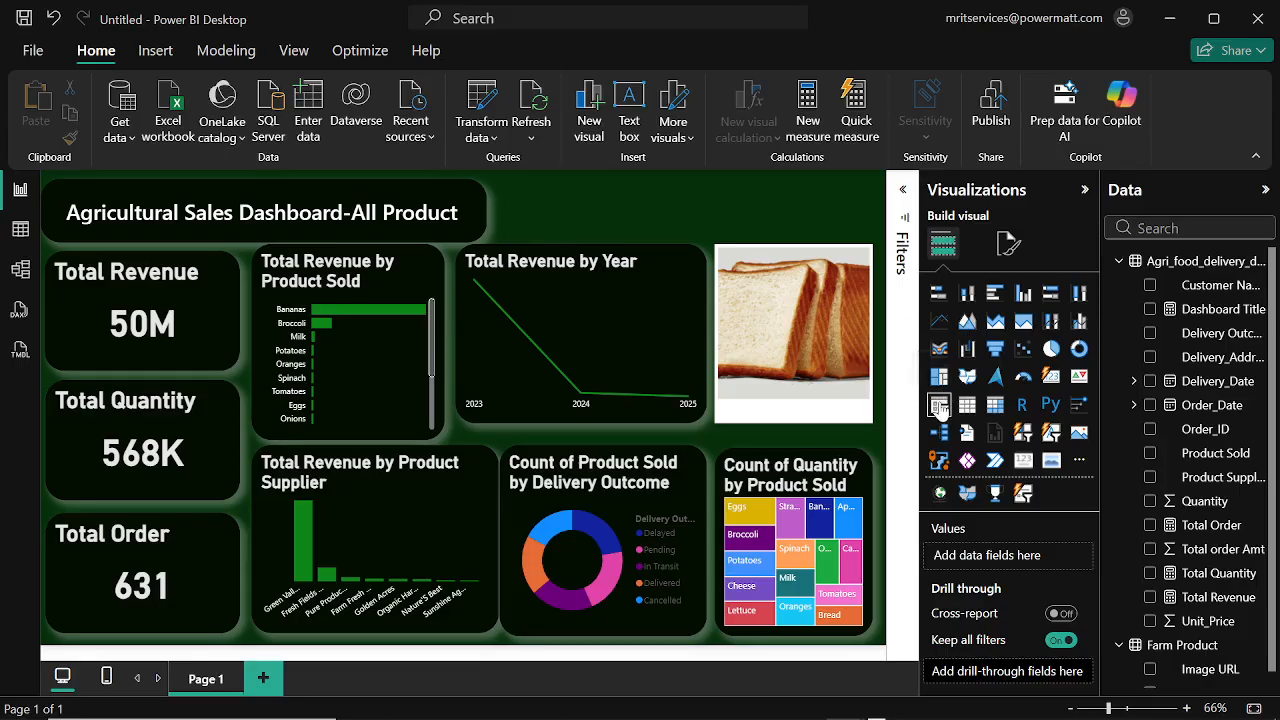
left_click(939, 405)
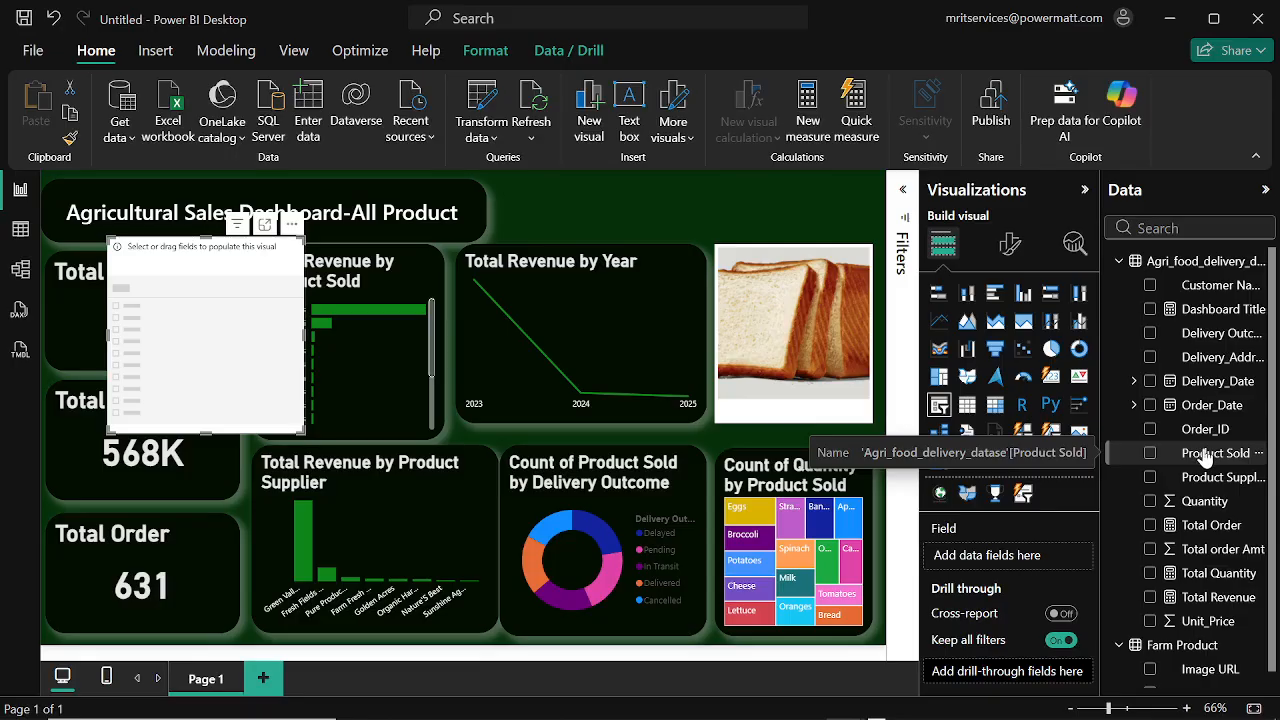
left_click_drag(1205, 457, 1006, 557)
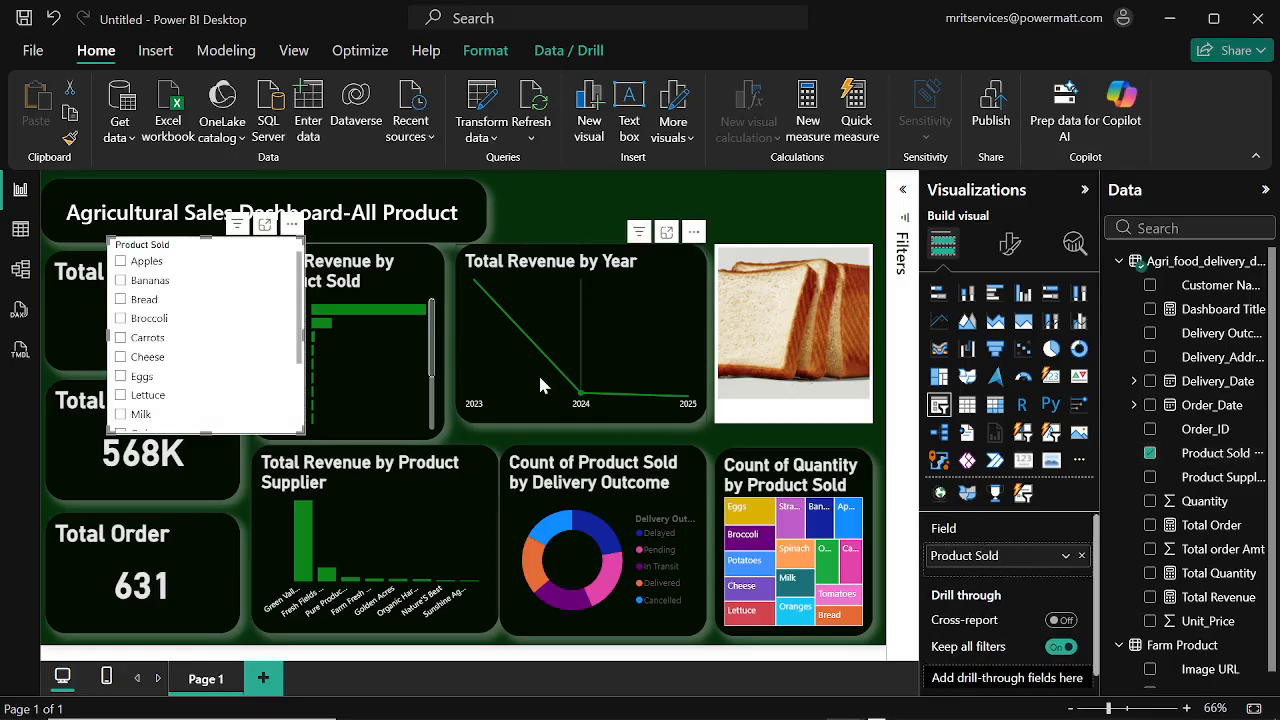
Step: Change the Product Sold slicer's style to Dropdown
left_click(1004, 245)
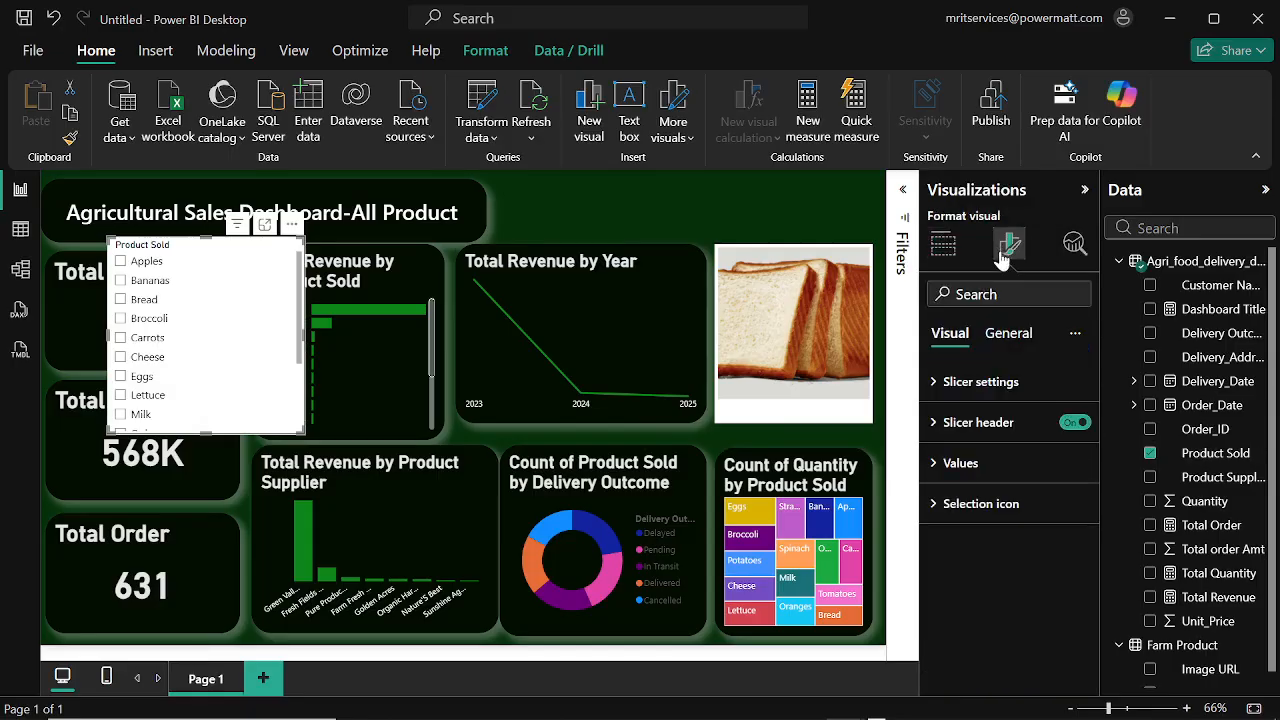
left_click(935, 386)
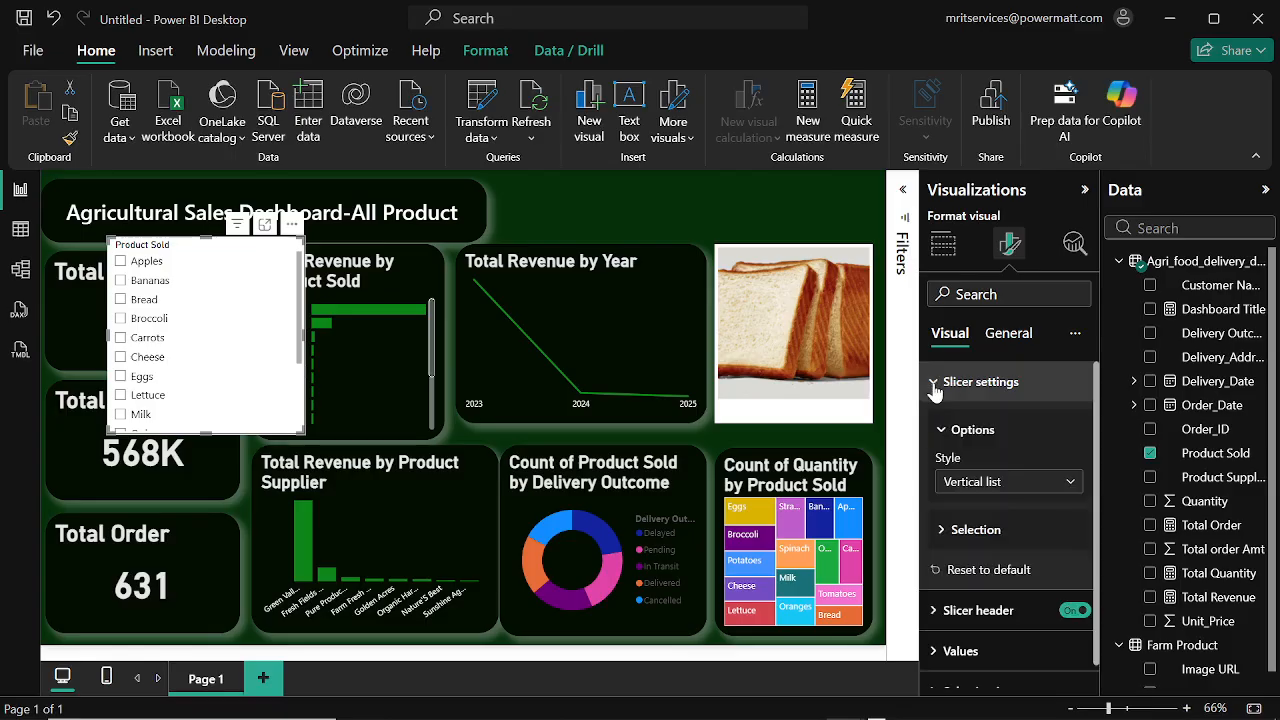
left_click(1070, 483)
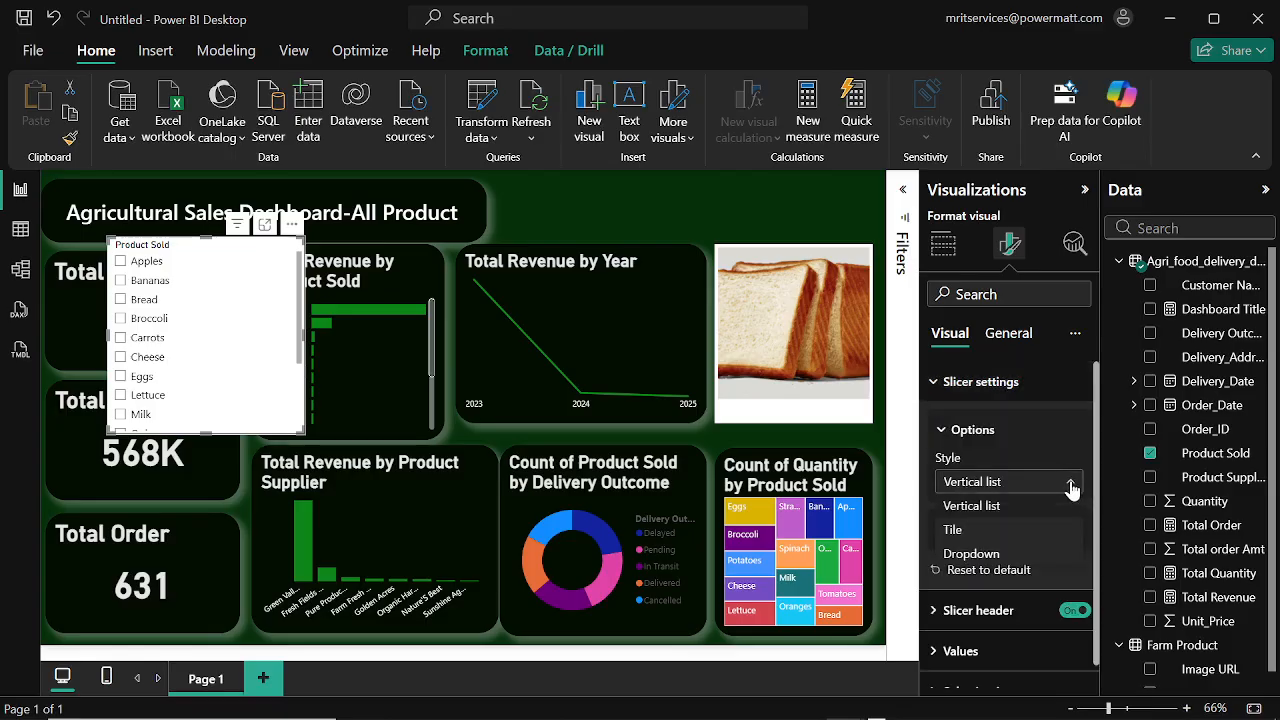
left_click(972, 554)
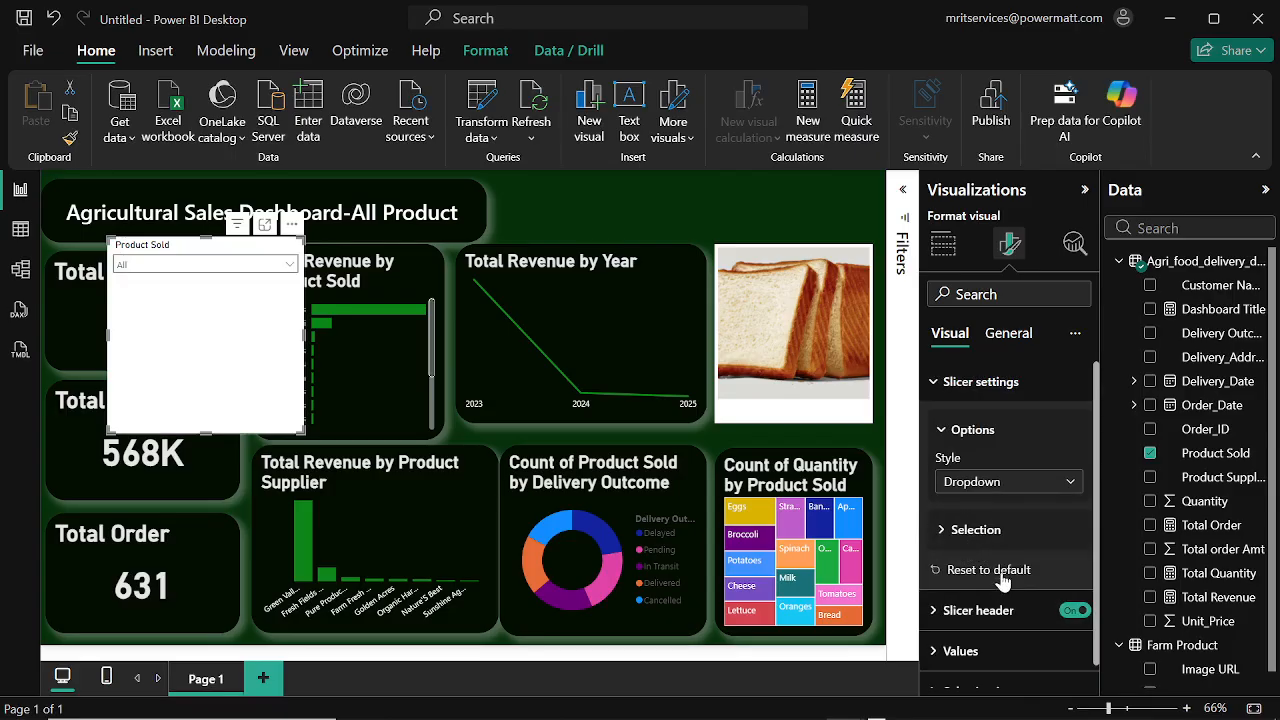
scroll(1003, 550, "down", 1)
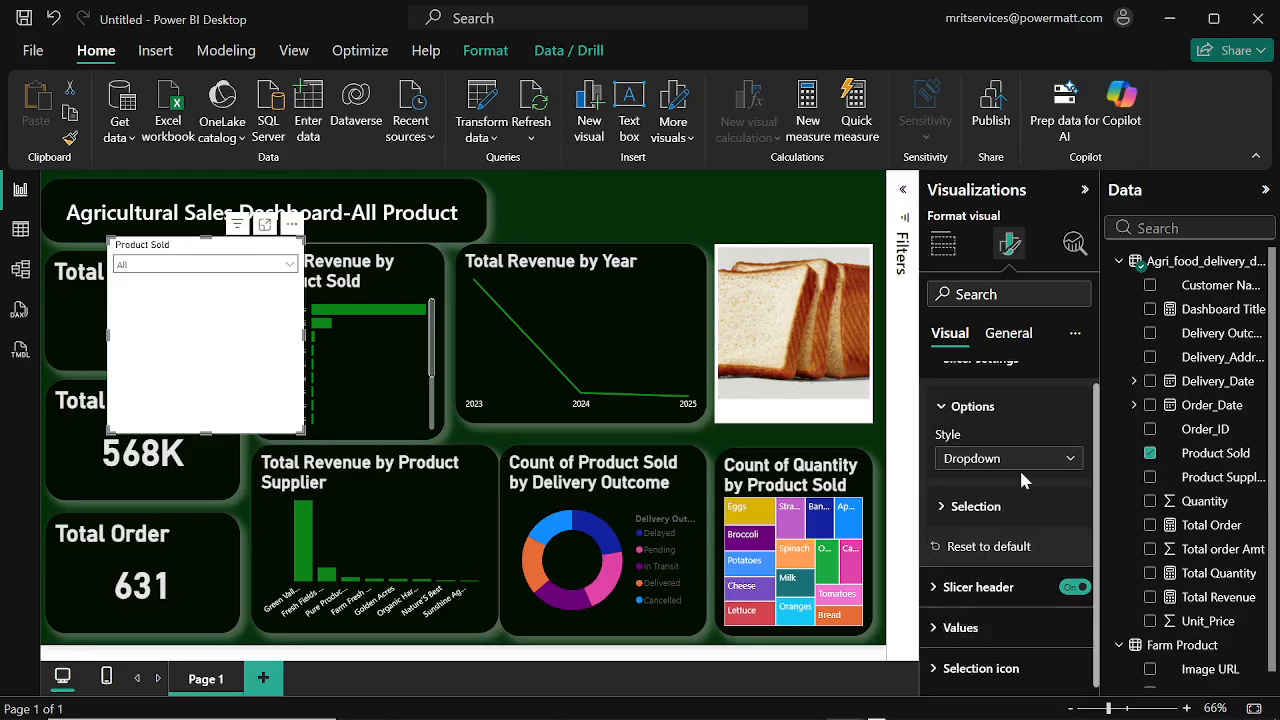
Step: Resize the Product Sold slicer to a height of 89 and a width of 154
left_click(1006, 333)
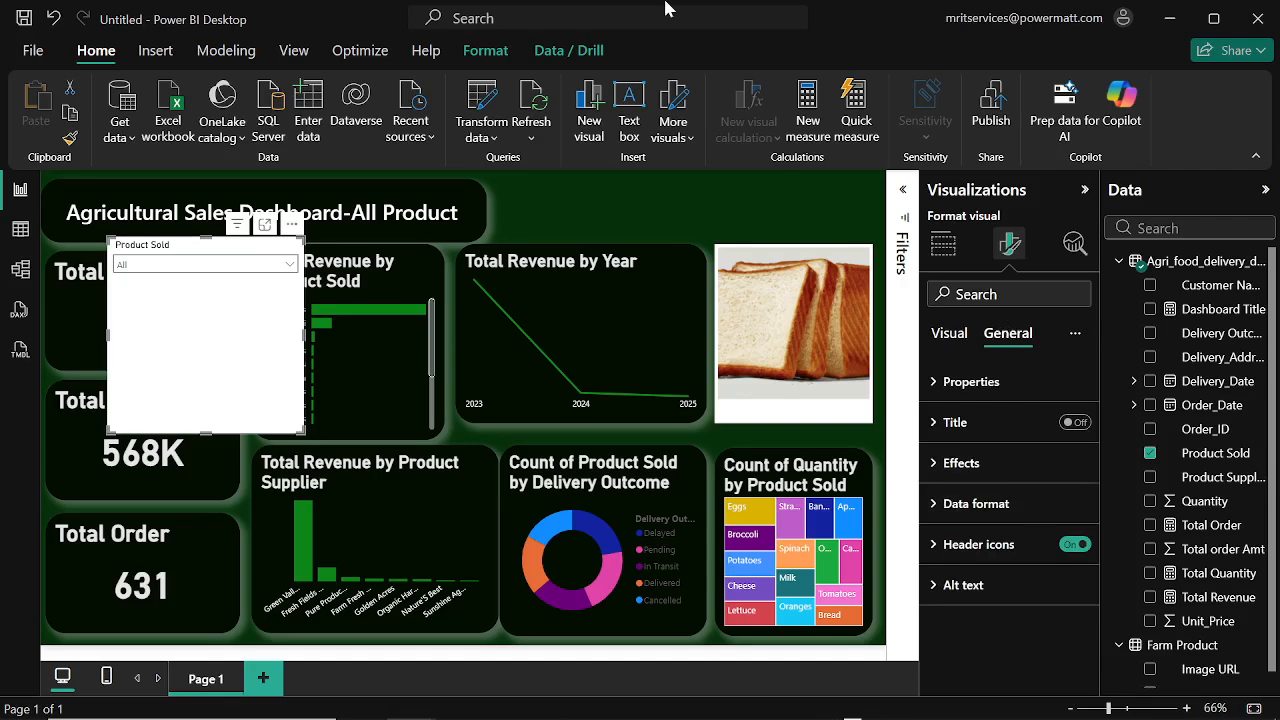
left_click(936, 385)
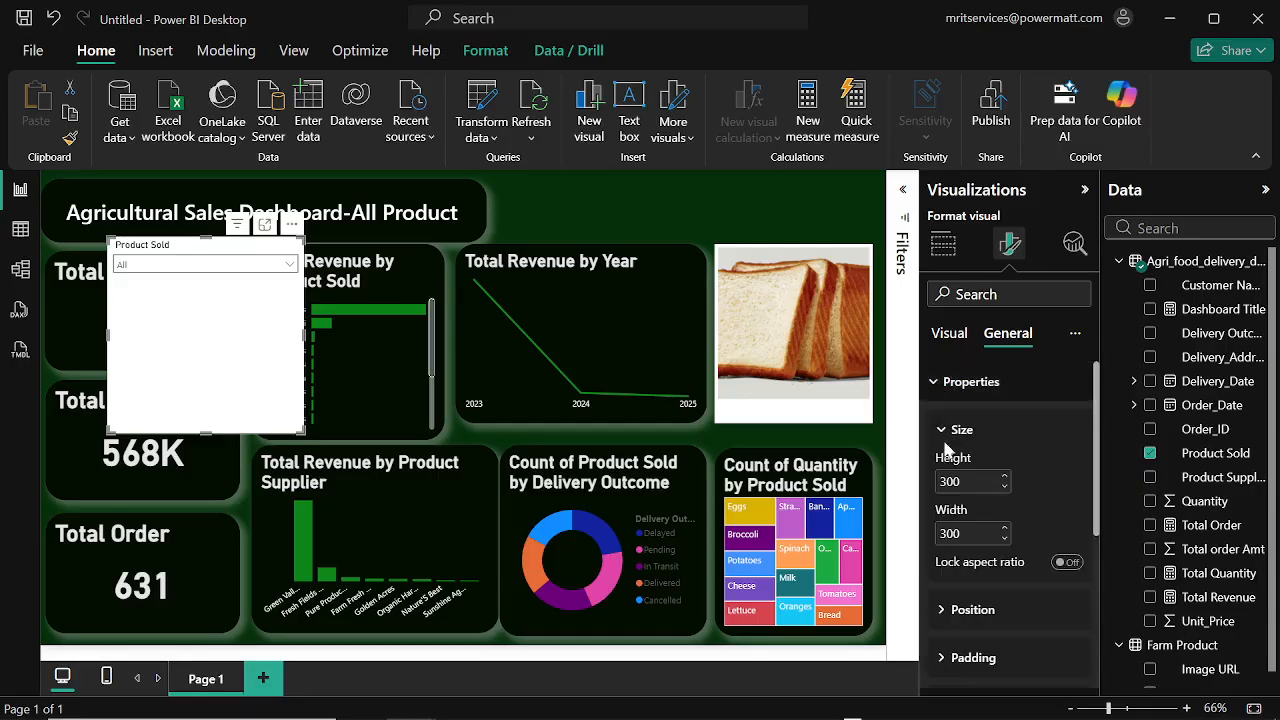
double_click(950, 482)
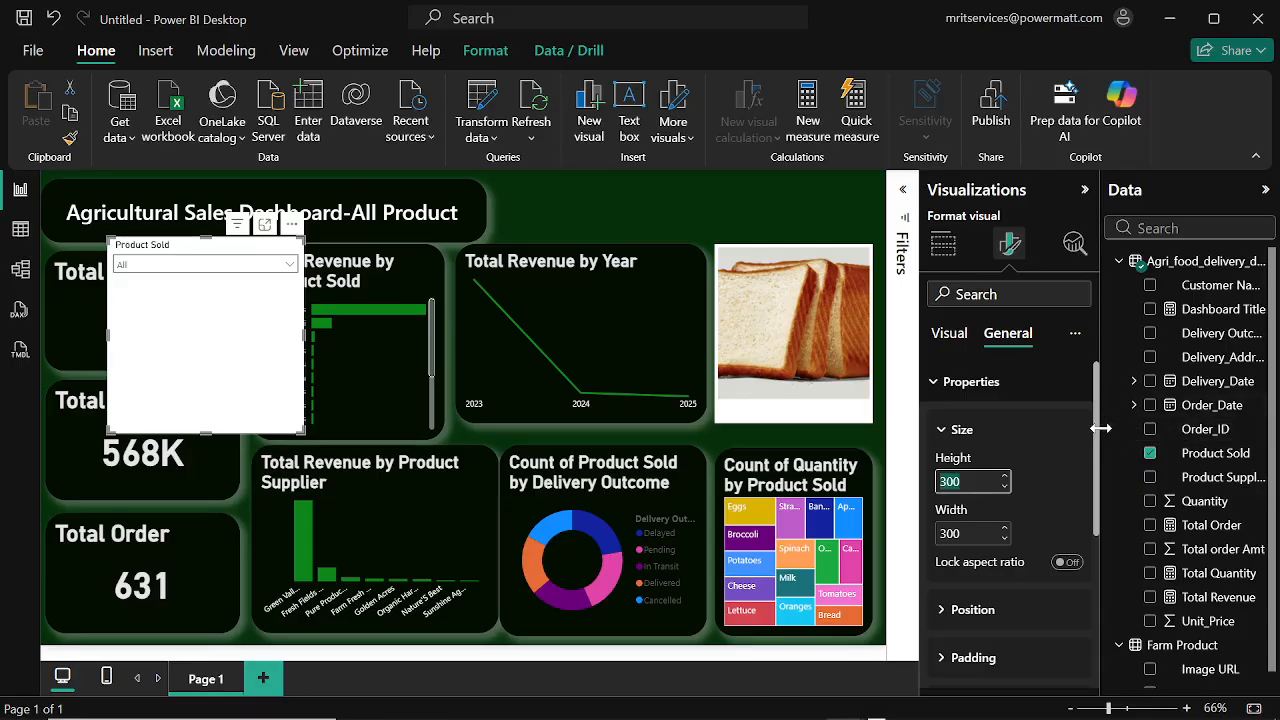
type("89")
key("Return")
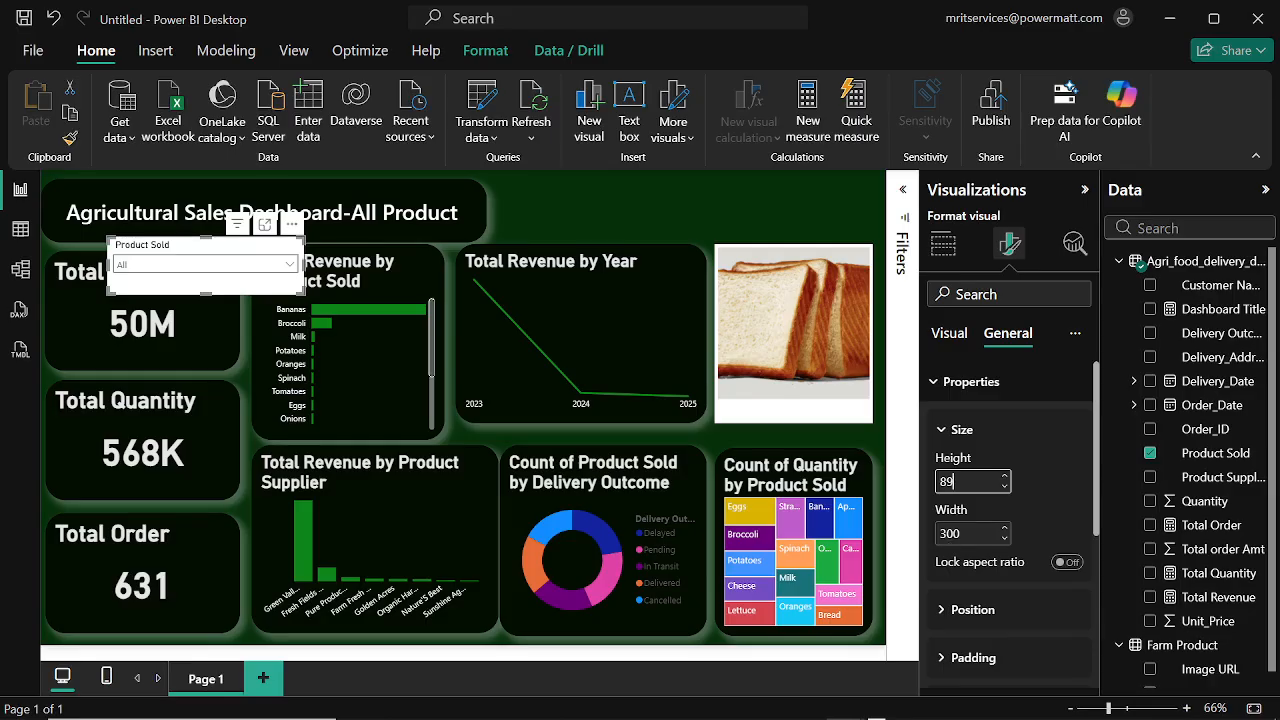
key("Tab")
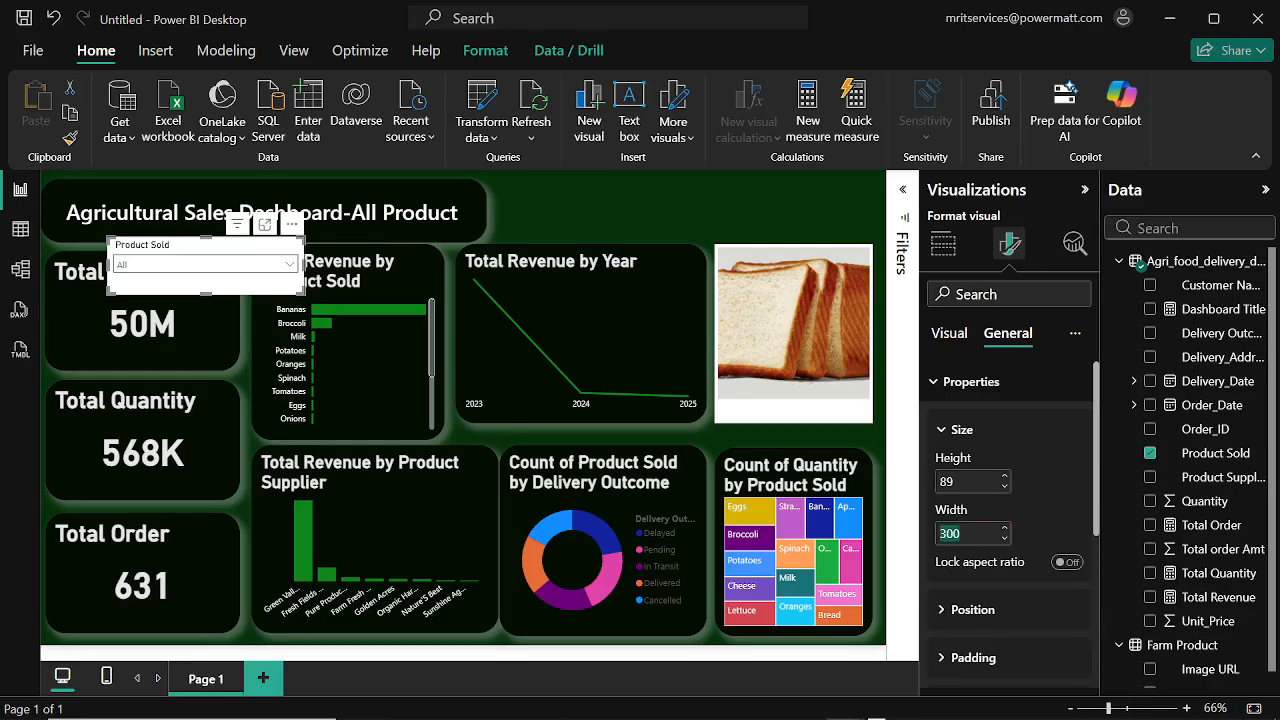
type("154")
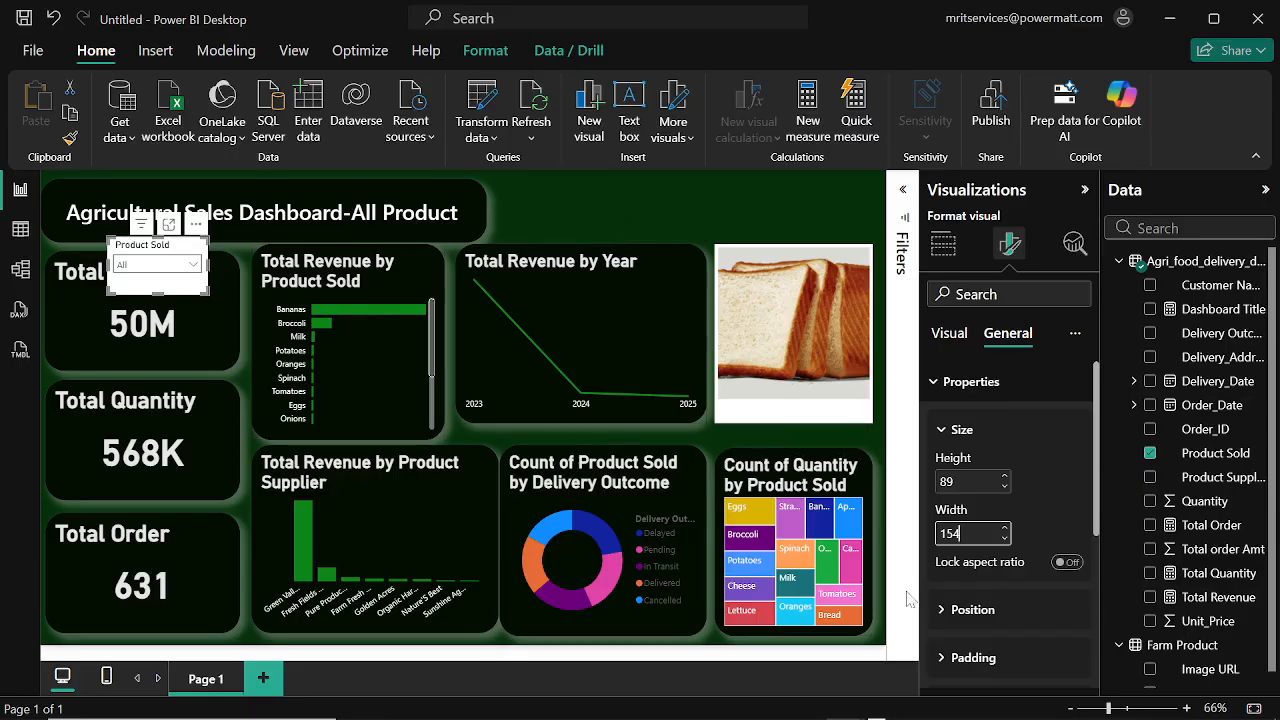
Step: Position the Product Sold slicer at horizontal 675 and vertical 7, beside the dashboard title
left_click(940, 610)
scroll(940, 615, "down", 1)
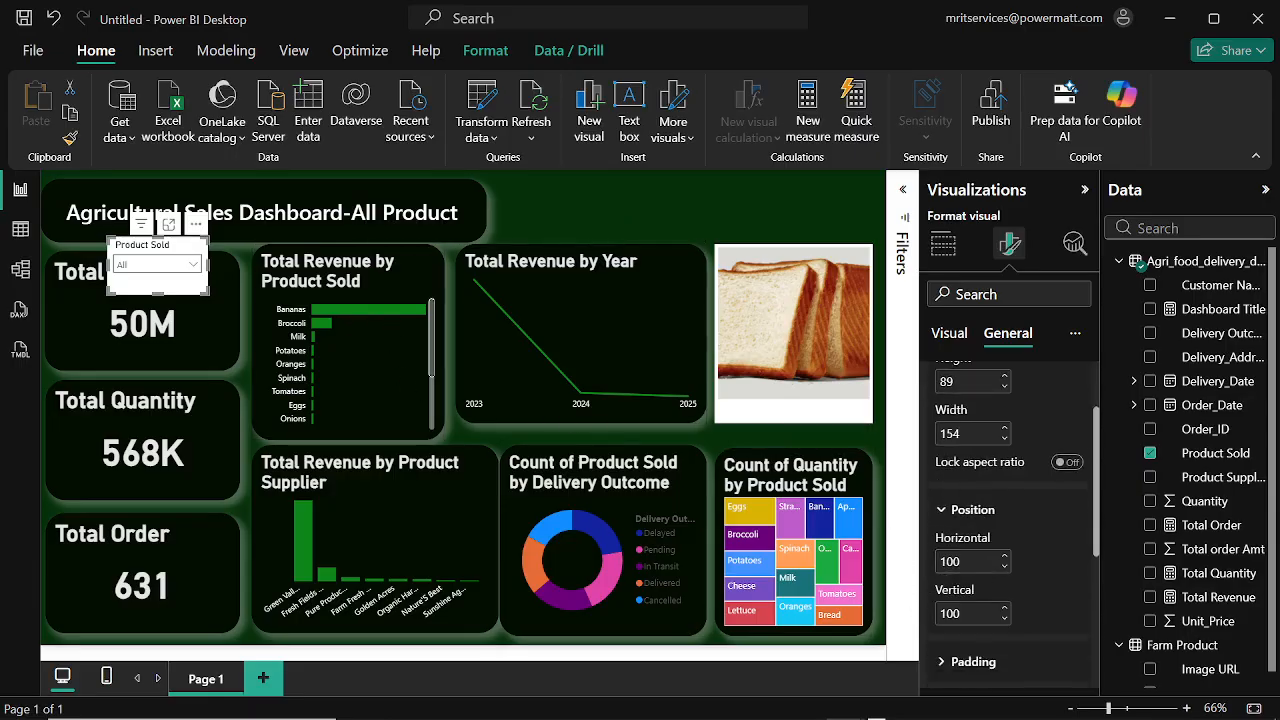
double_click(950, 562)
type("675")
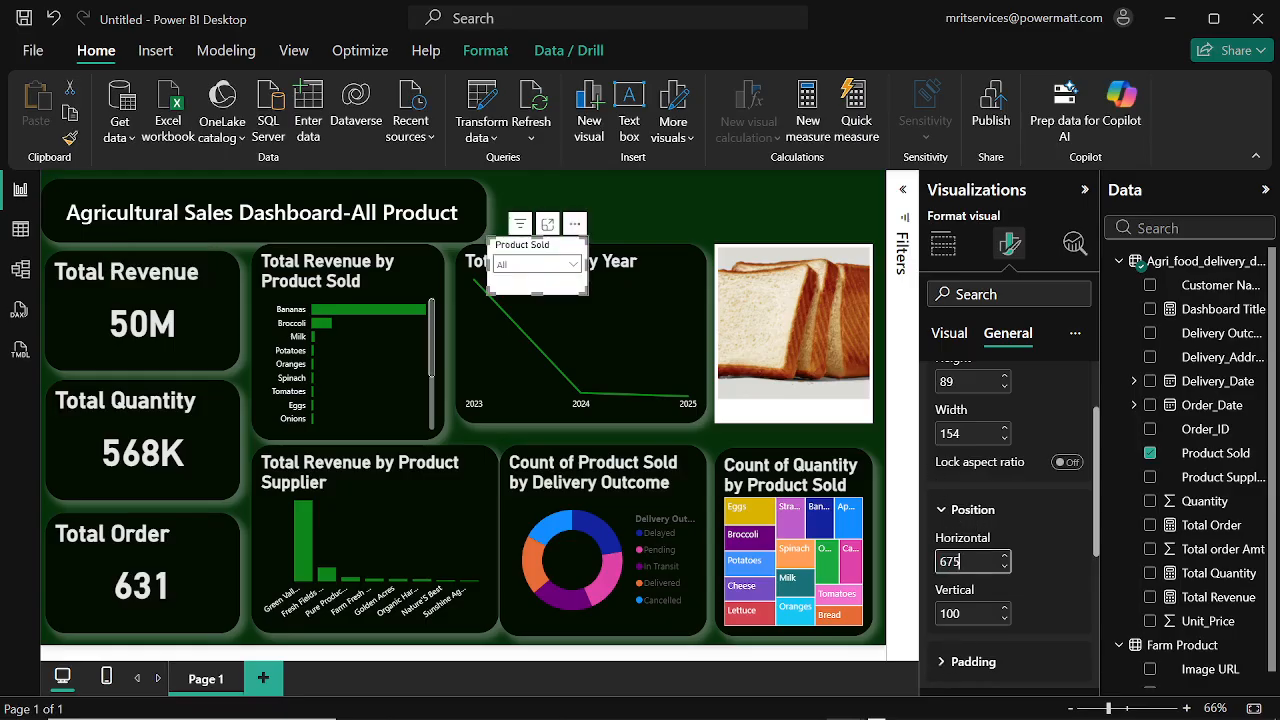
key("Tab")
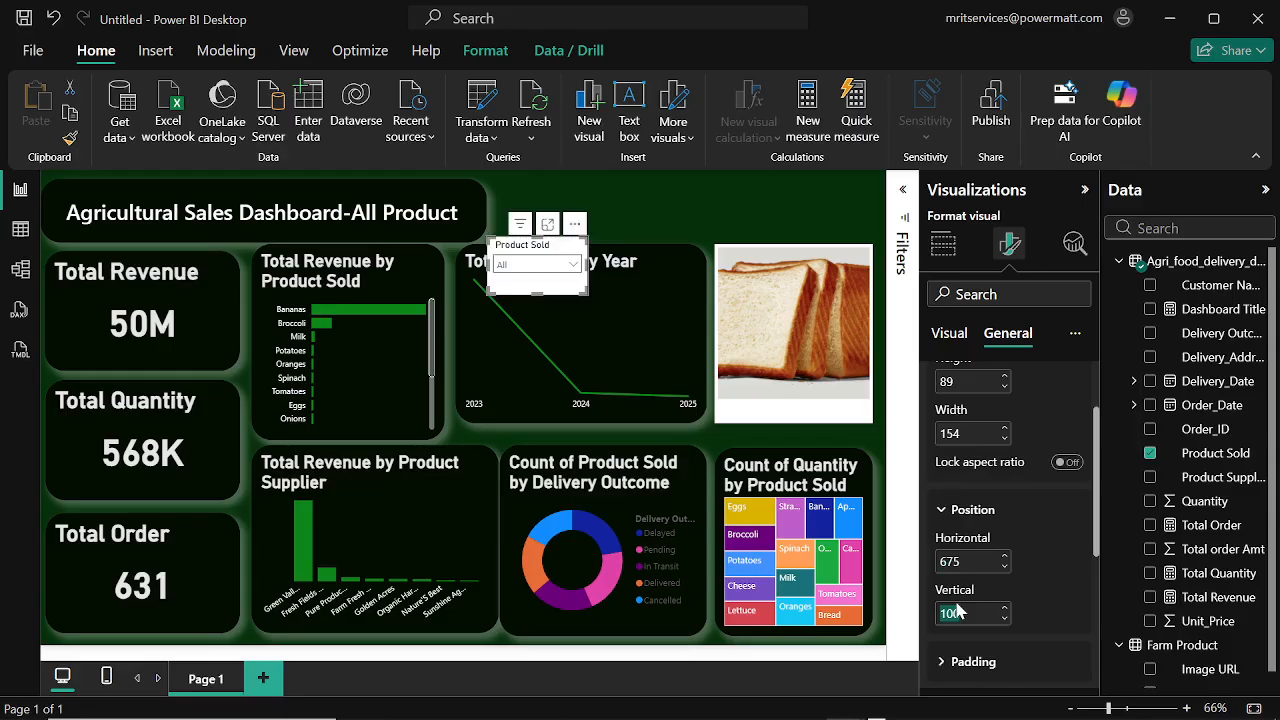
type("7")
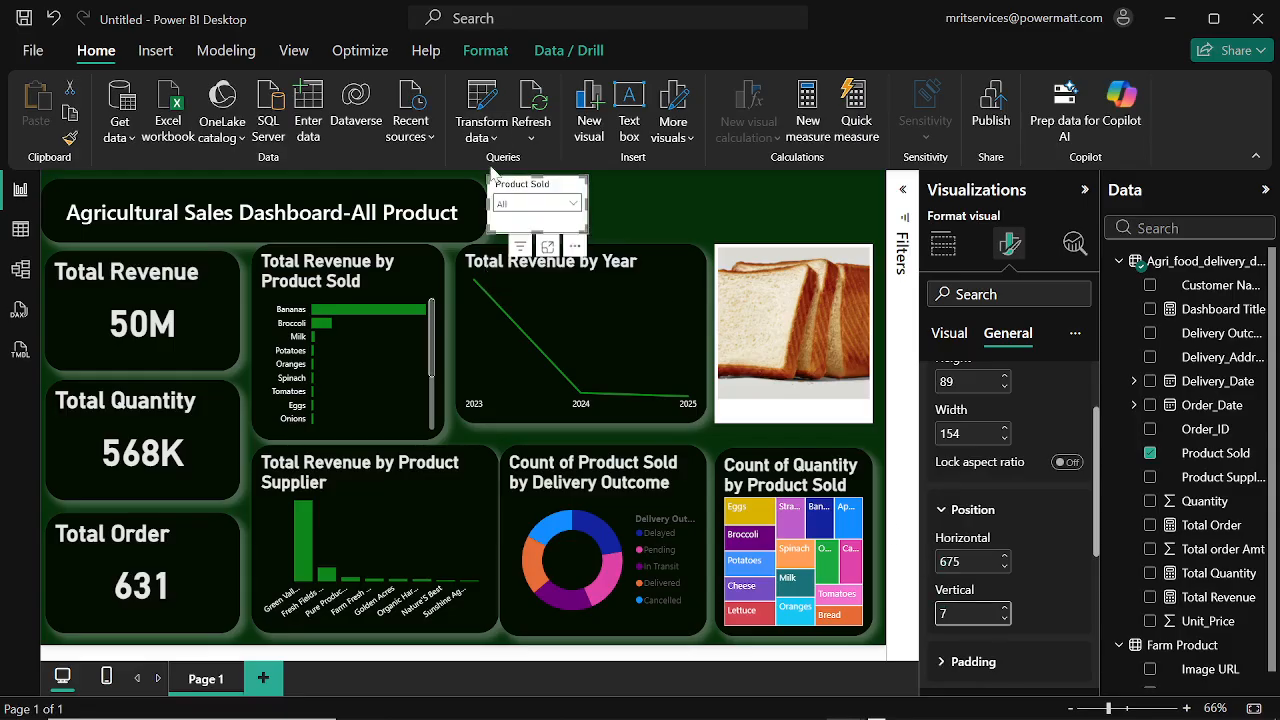
left_click(447, 198)
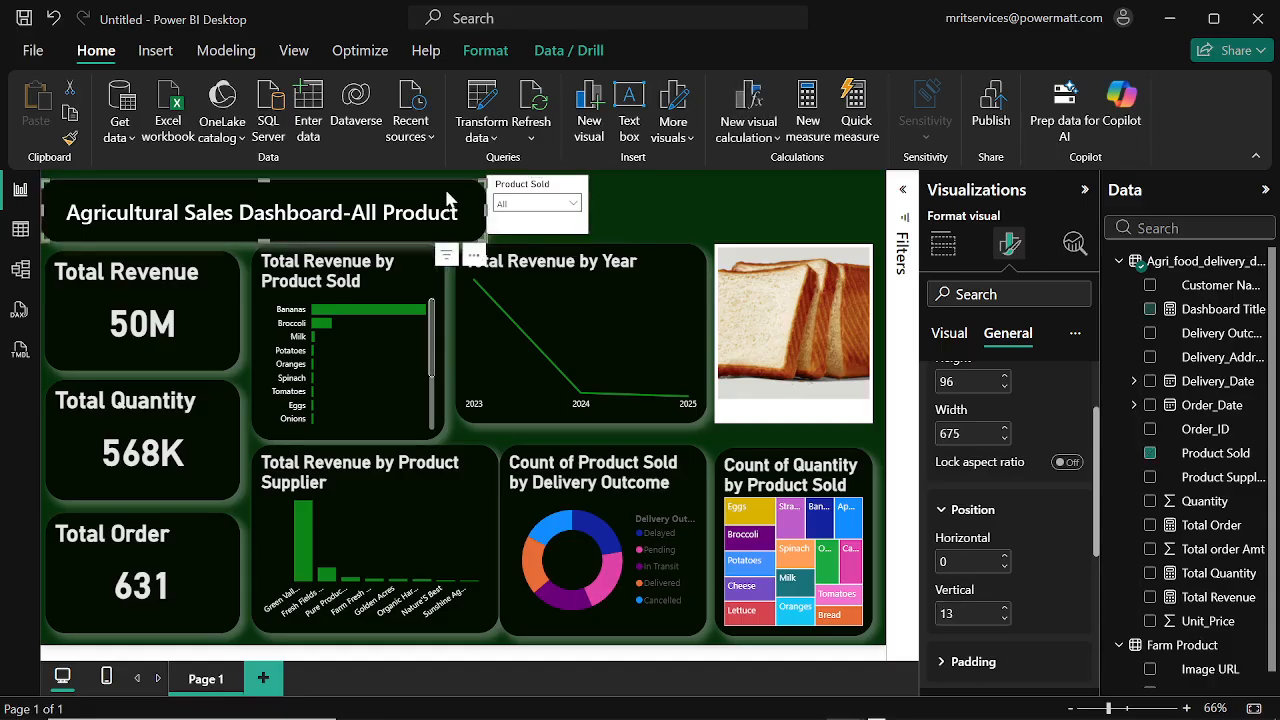
left_click(66, 145)
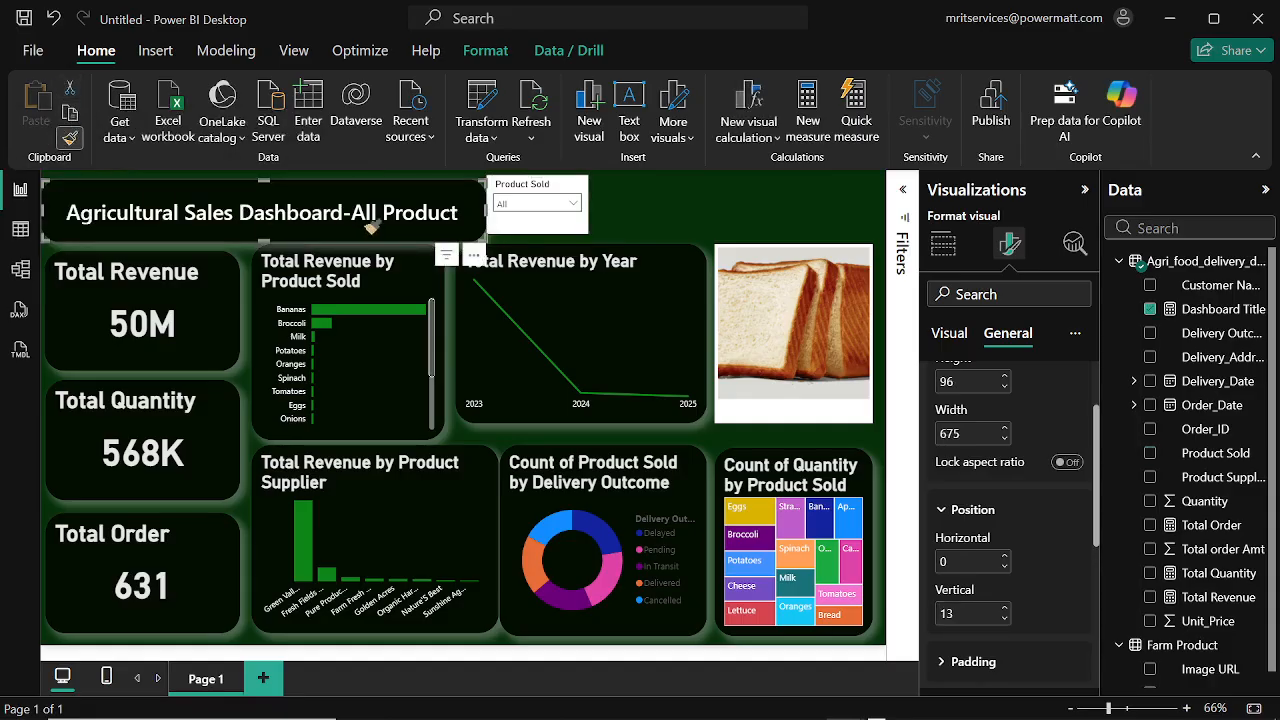
left_click(528, 207)
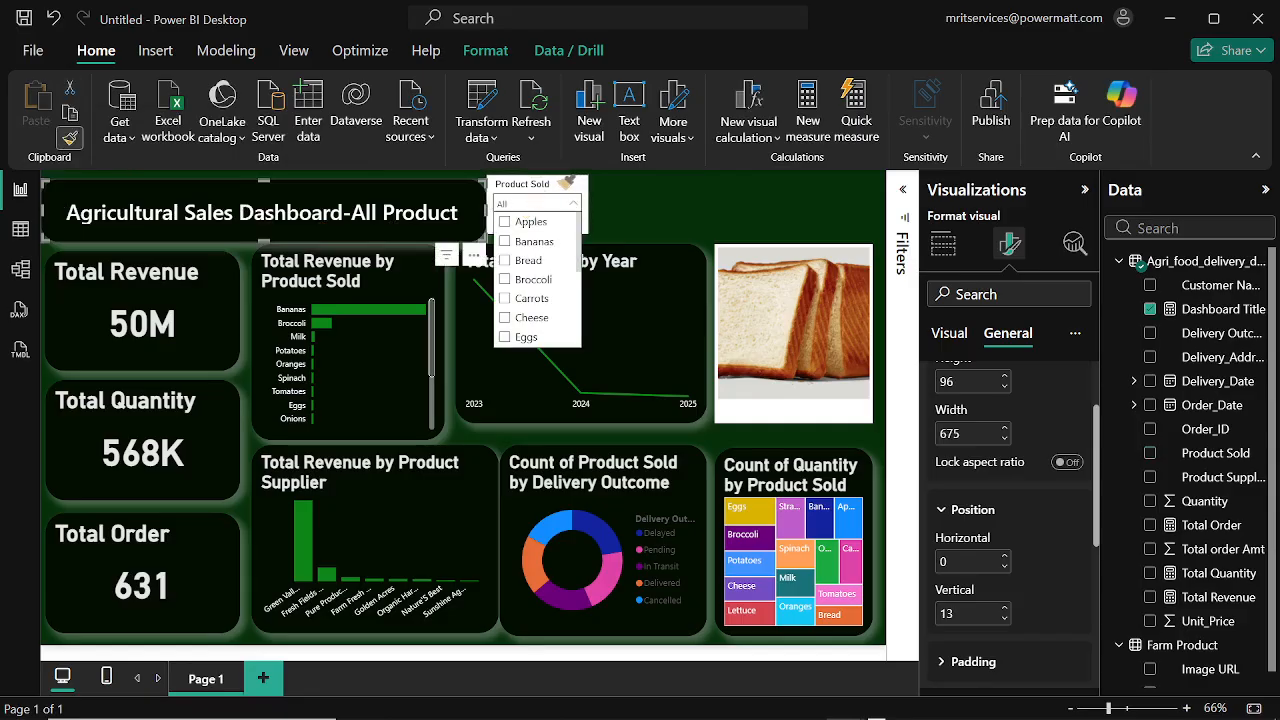
left_click(565, 186)
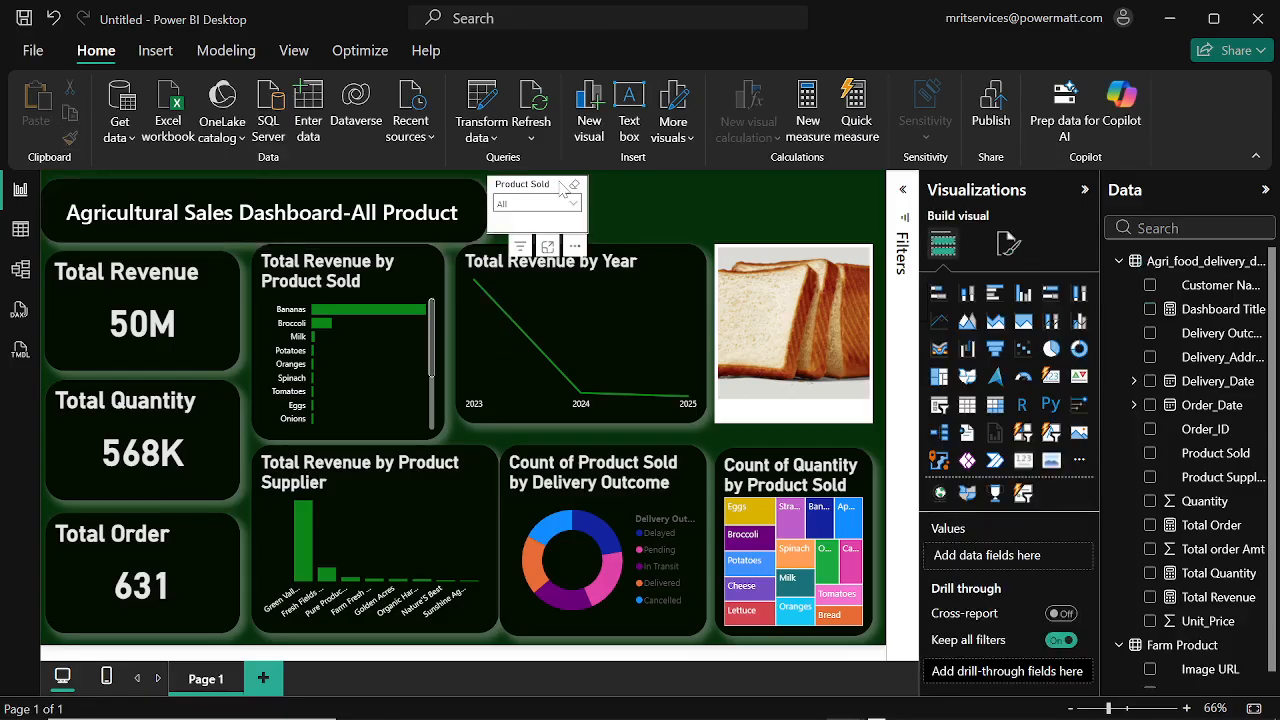
Step: Copy the dashboard title card's formatting onto the Product Sold slicer with Format Painter
left_click(255, 204)
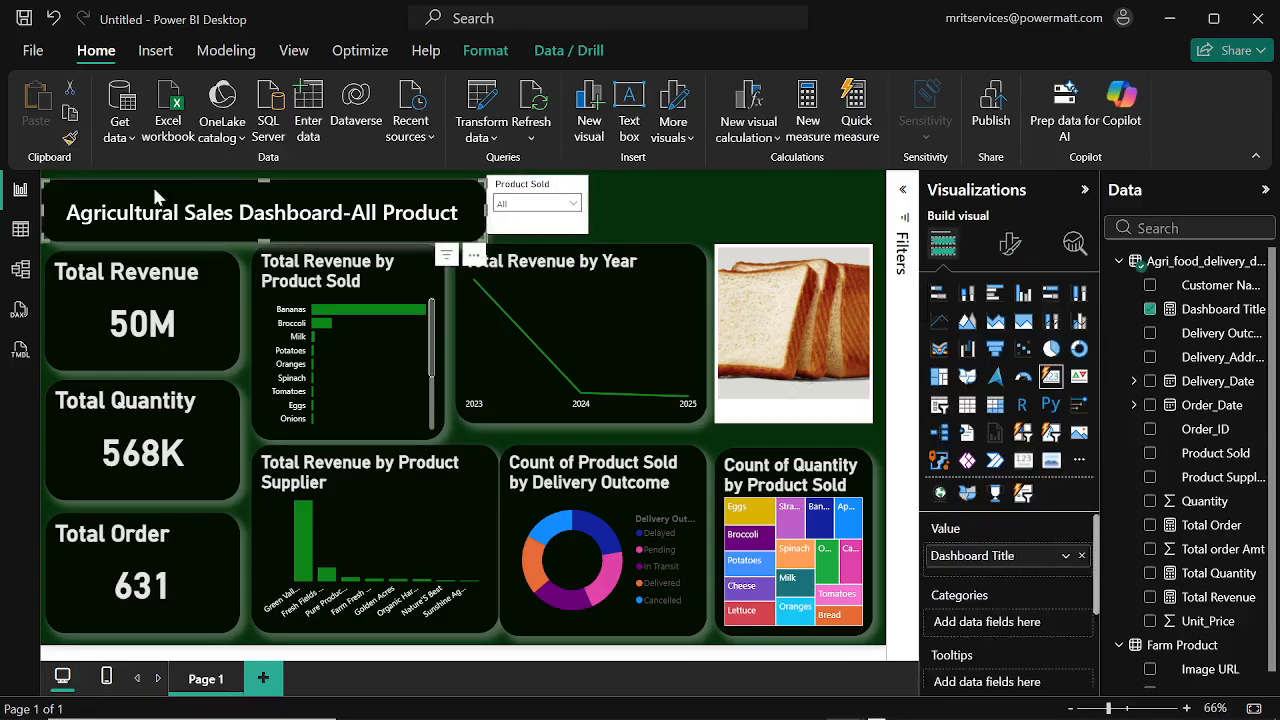
left_click(69, 138)
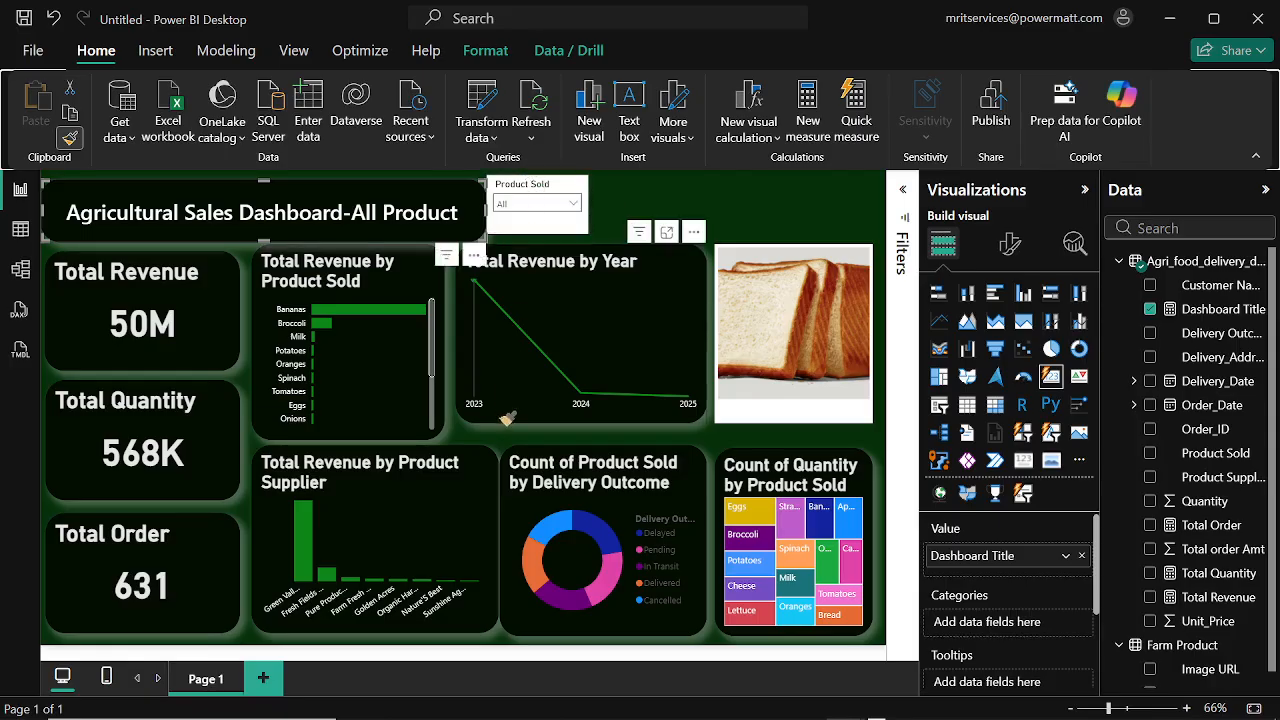
mouse_move(612, 714)
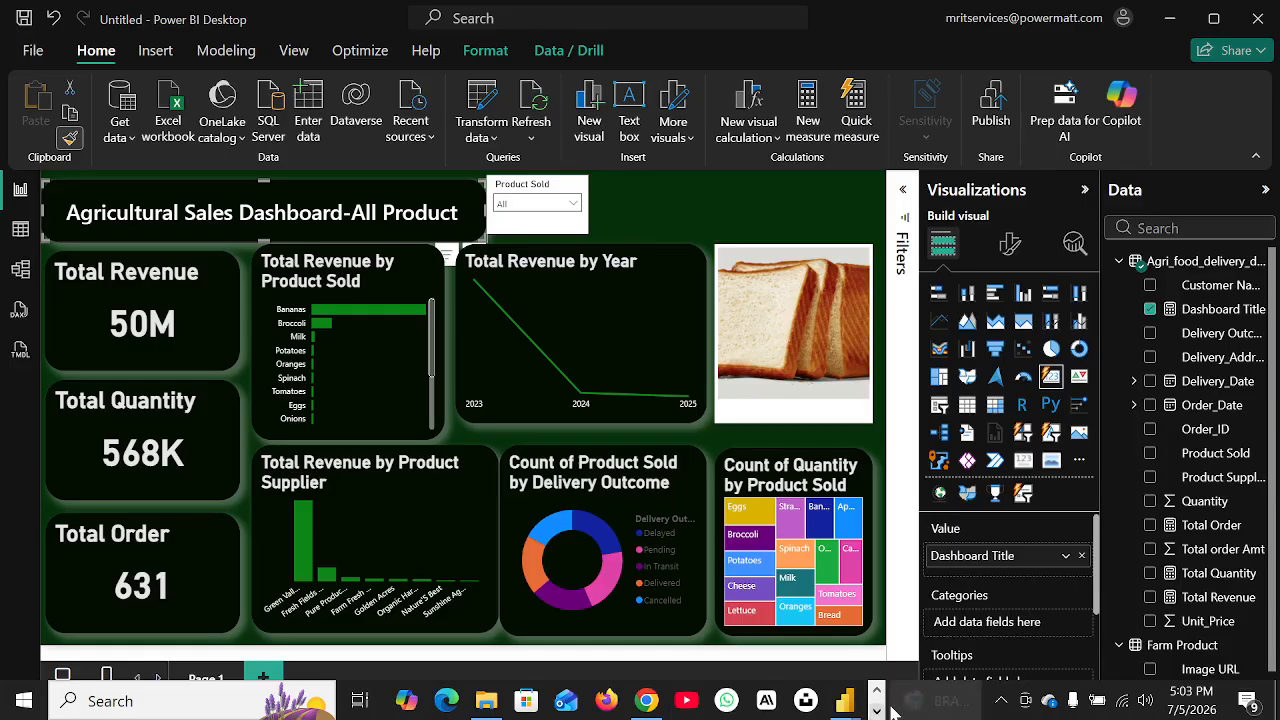
left_click(876, 711)
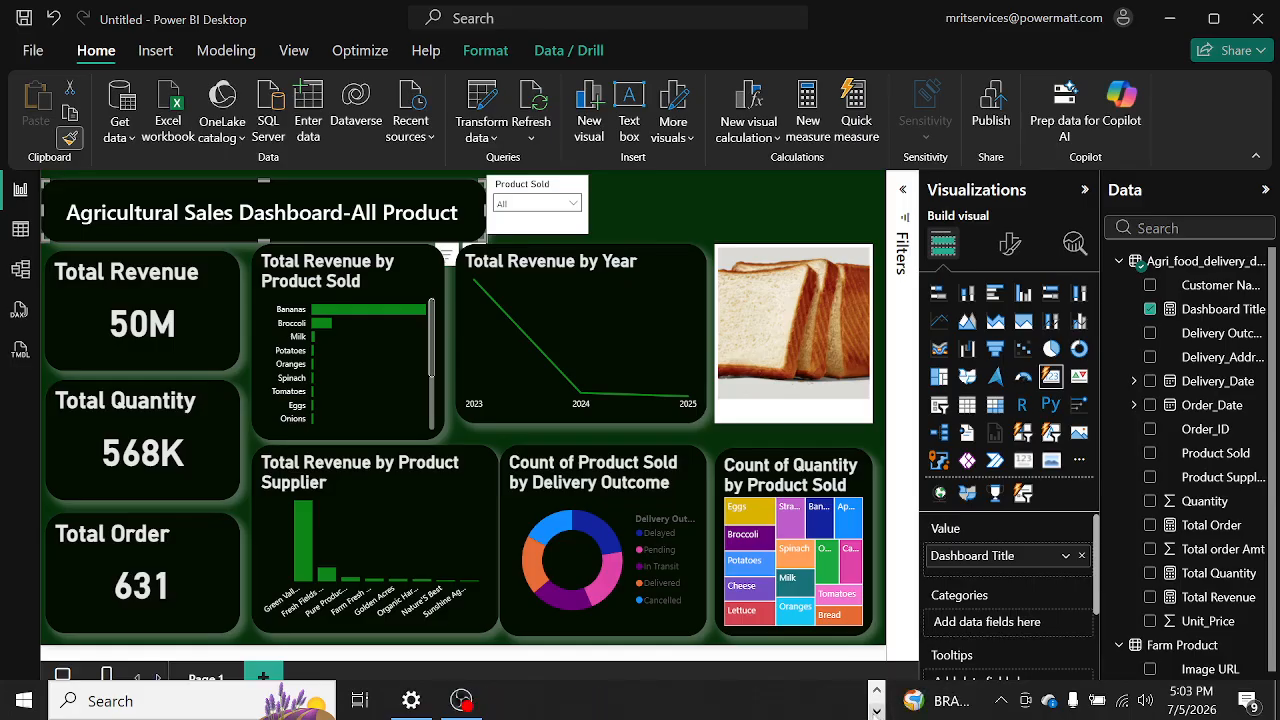
left_click(537, 209)
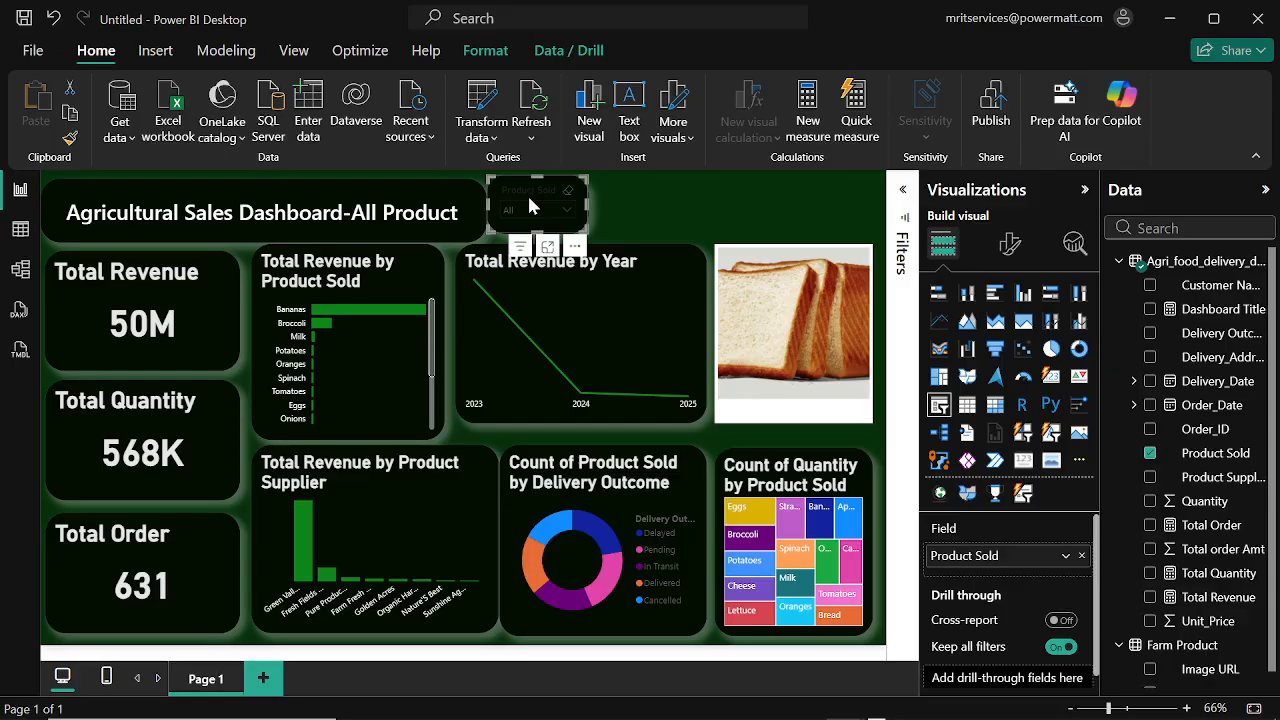
Step: Set the font color of the Product Sold slicer's values to light grey
left_click(1004, 244)
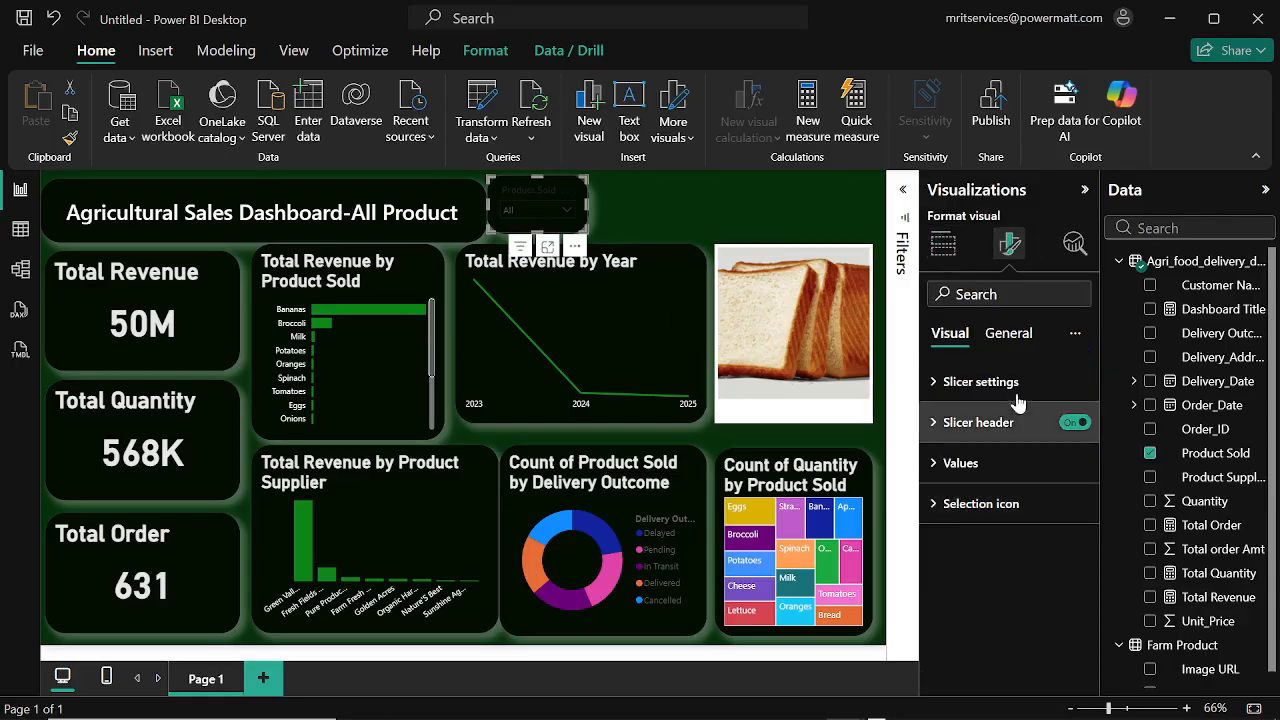
left_click(935, 468)
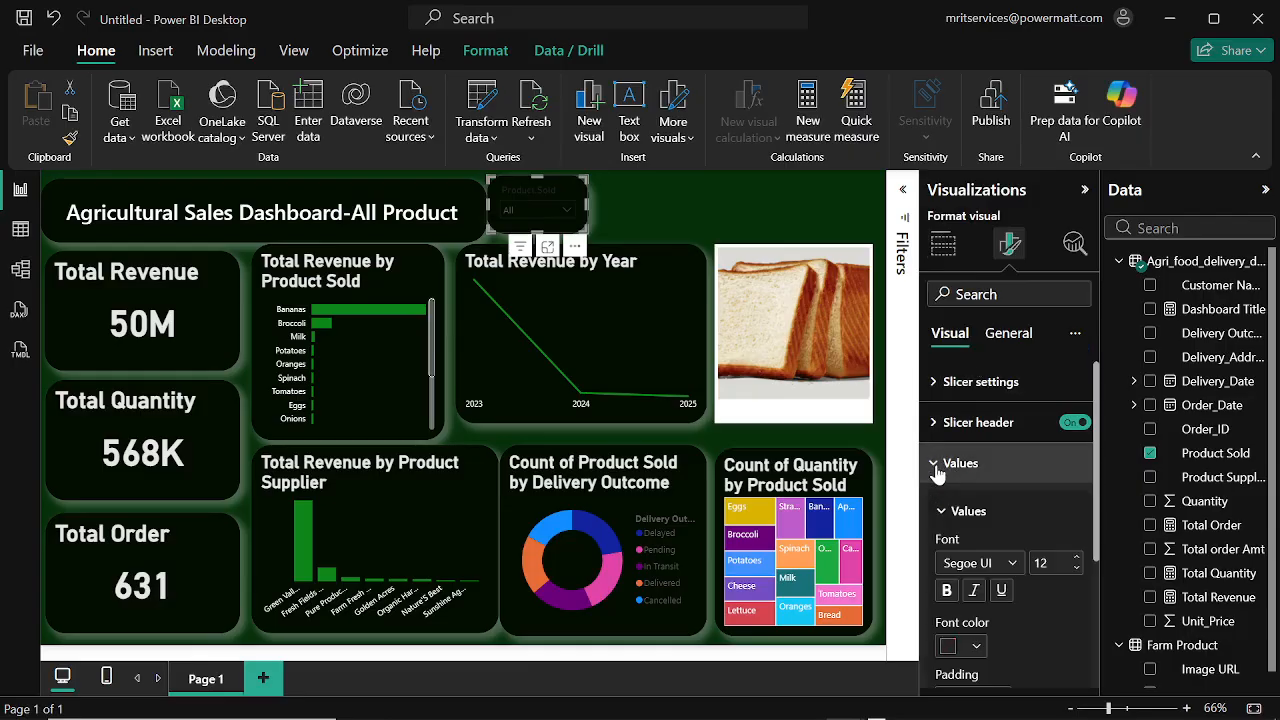
left_click(976, 648)
left_click(987, 519)
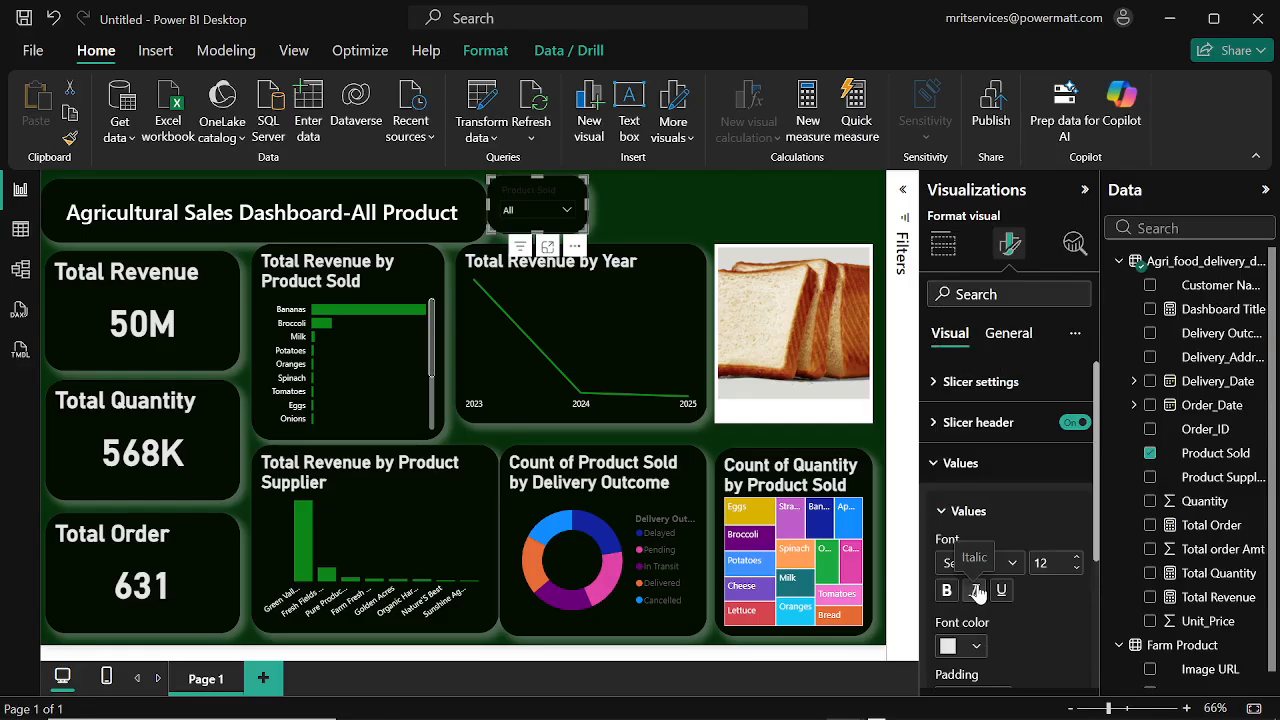
scroll(1045, 563, "down", 2)
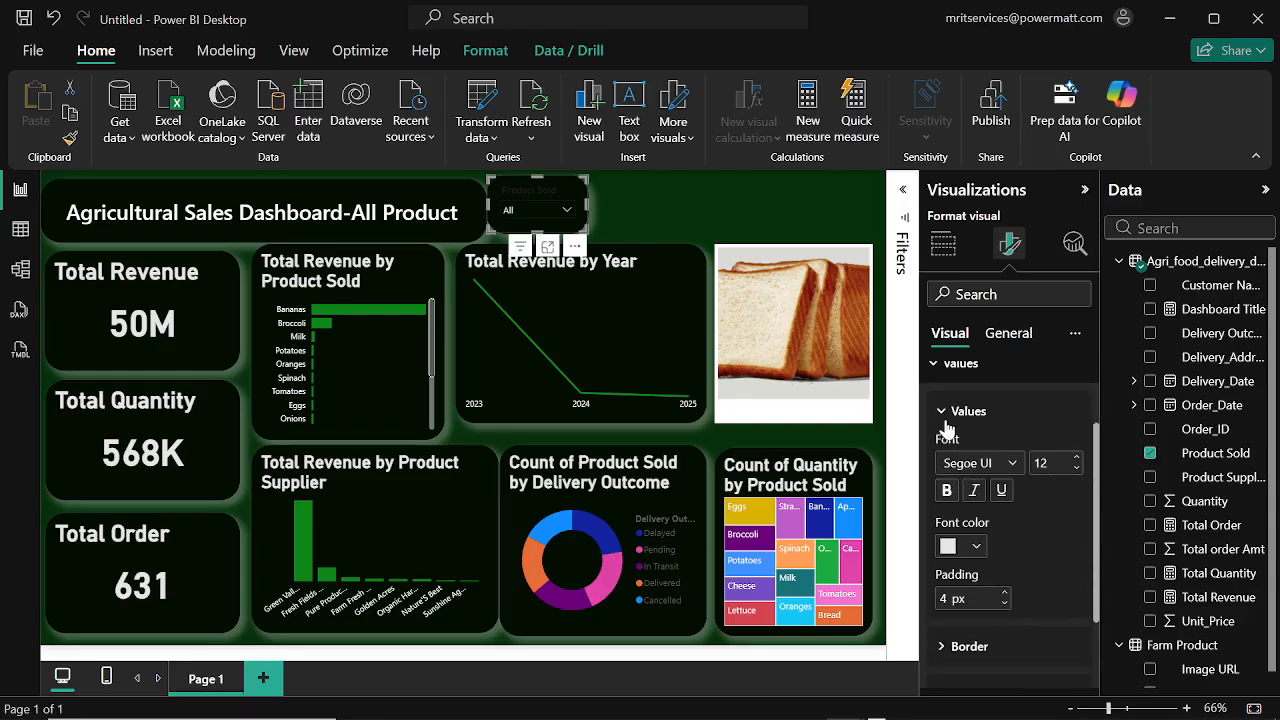
left_click(941, 413)
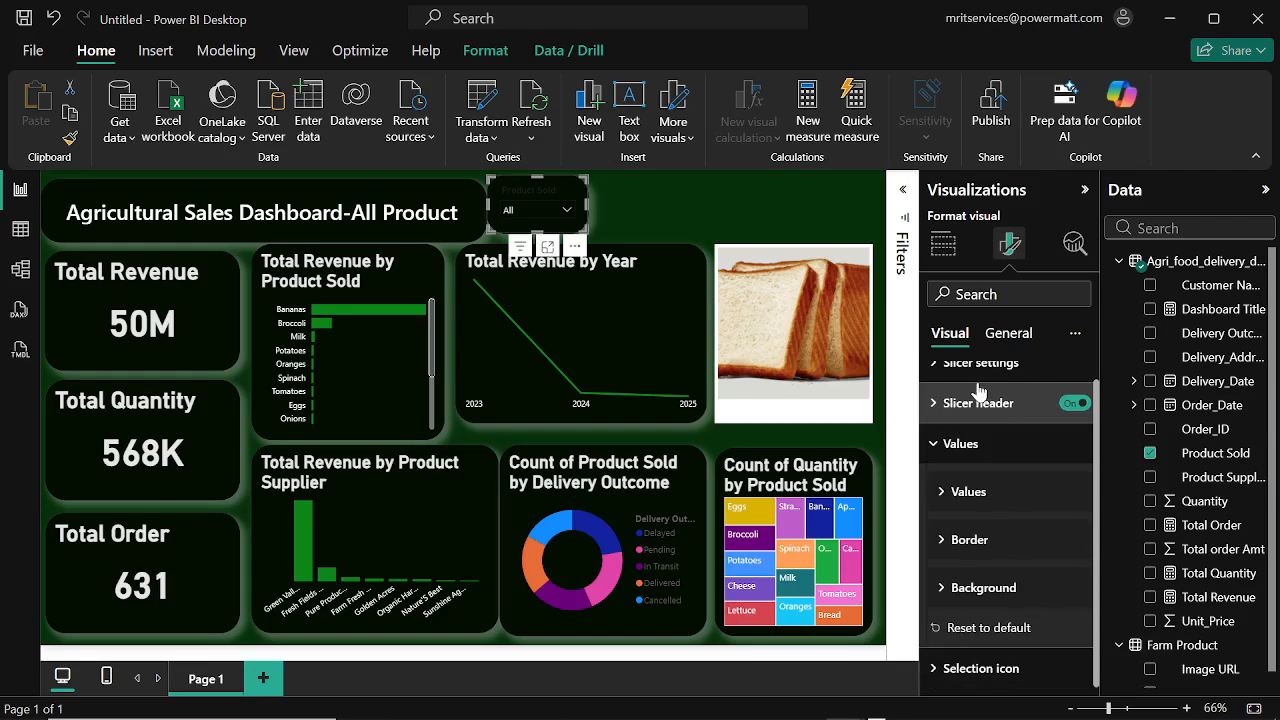
Step: Set the font color of the Product Sold slicer's header text to light grey
left_click(1006, 335)
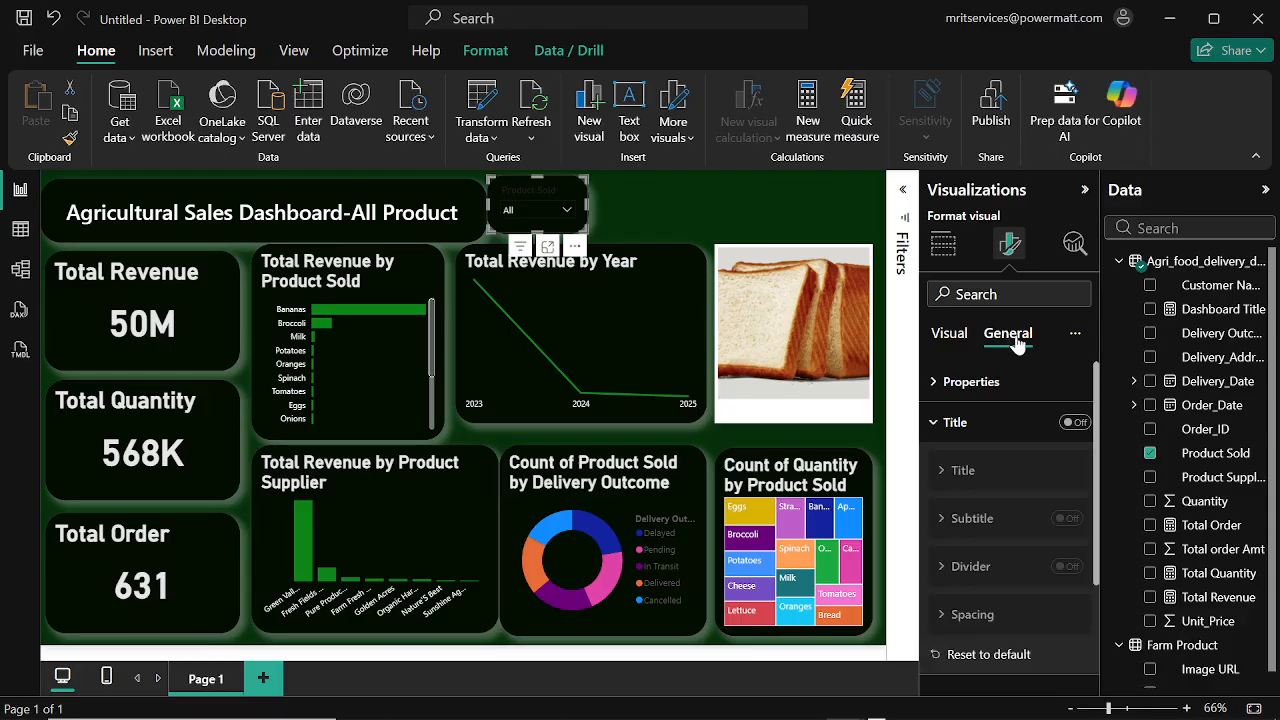
left_click(950, 334)
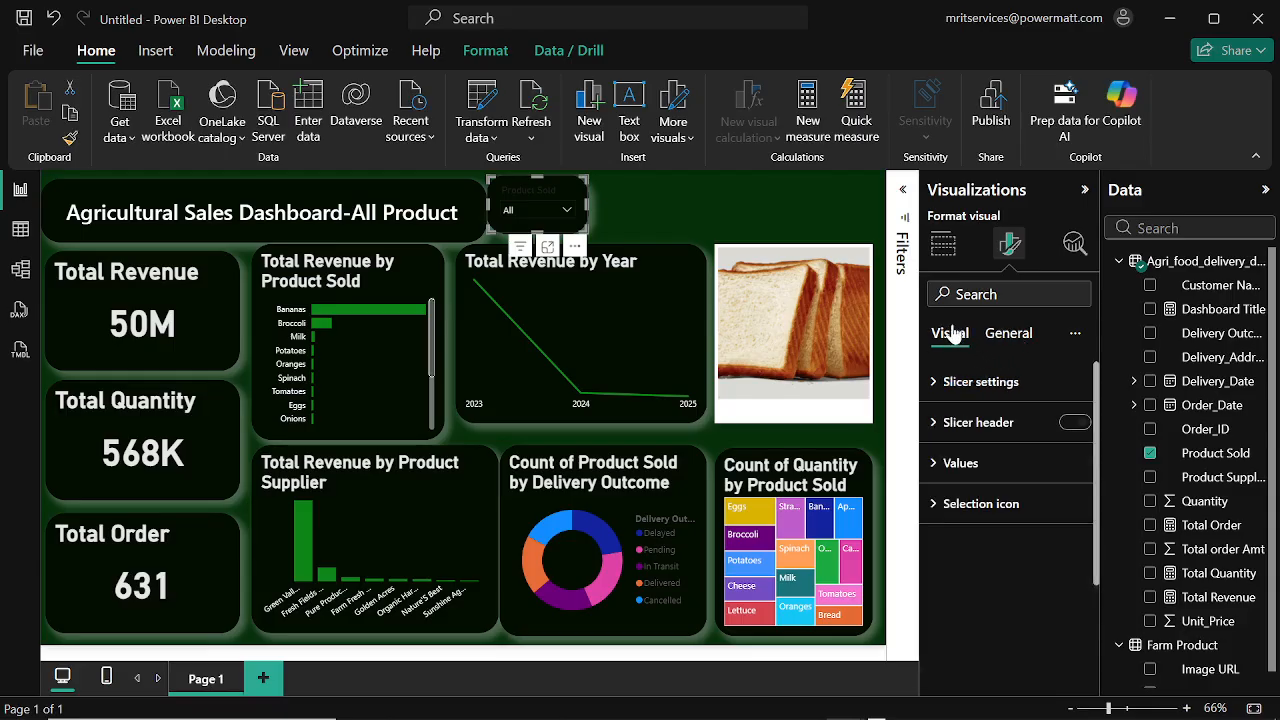
left_click(935, 426)
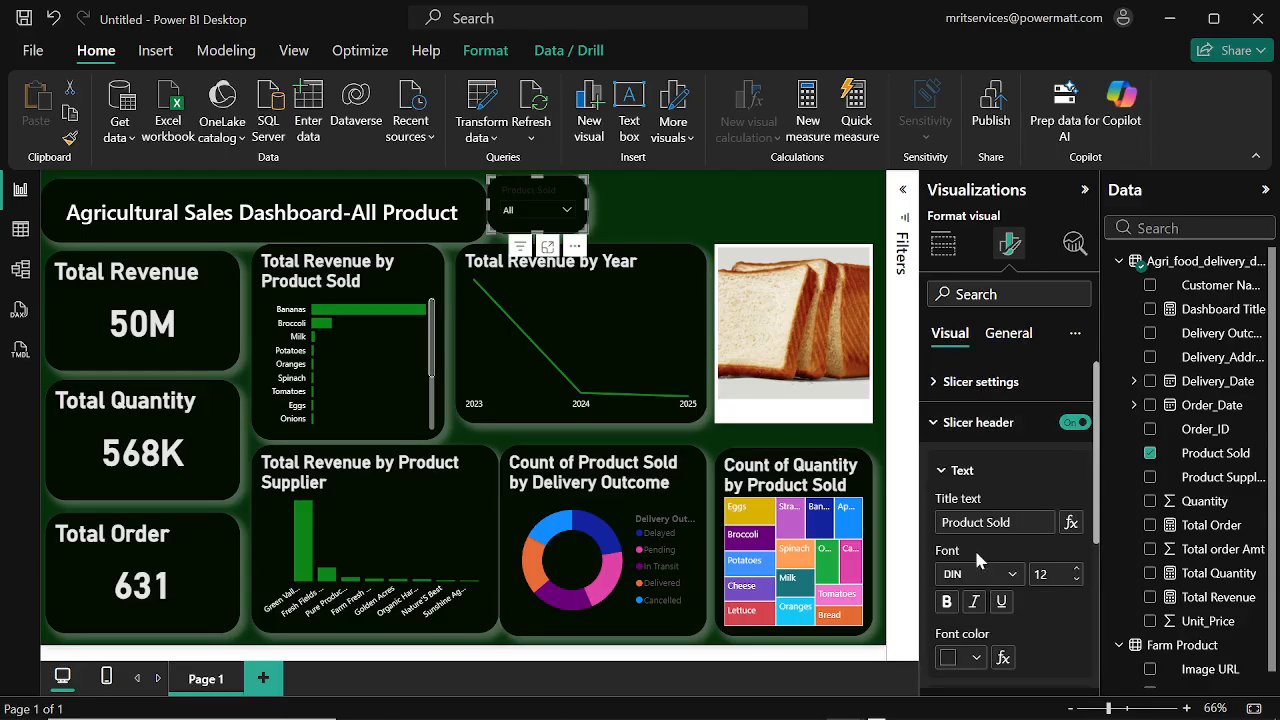
left_click(971, 660)
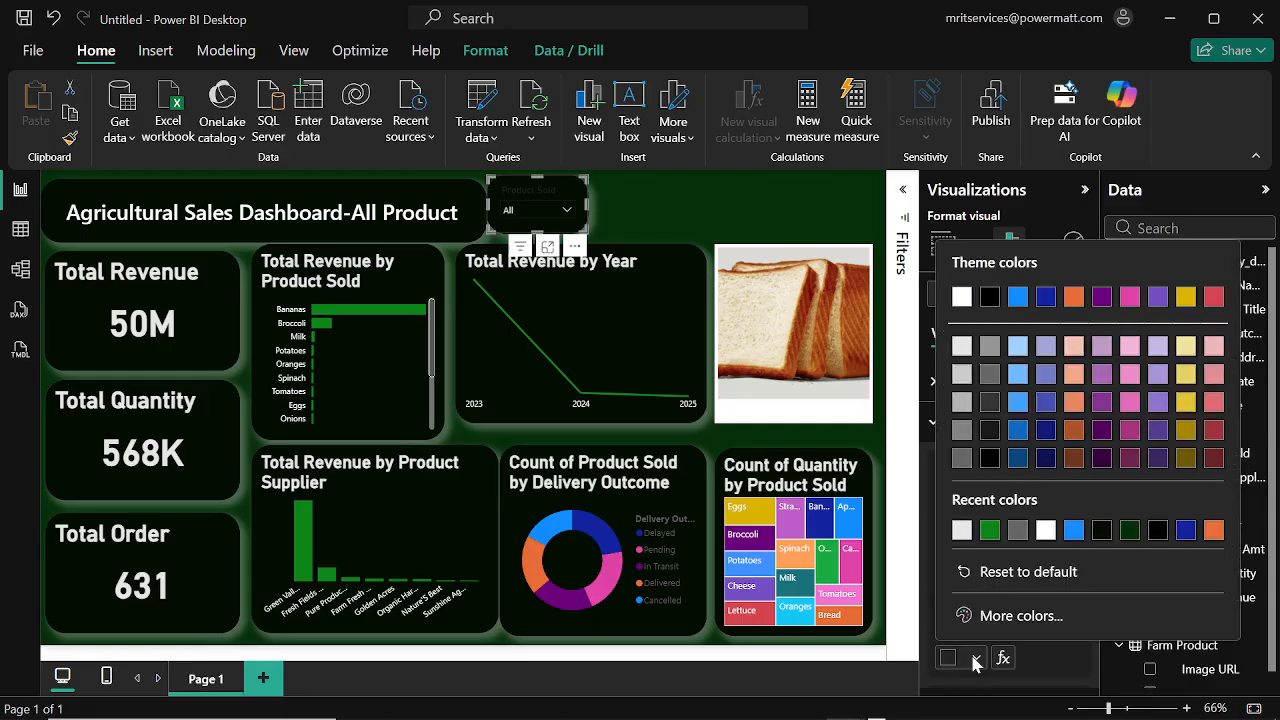
left_click(962, 530)
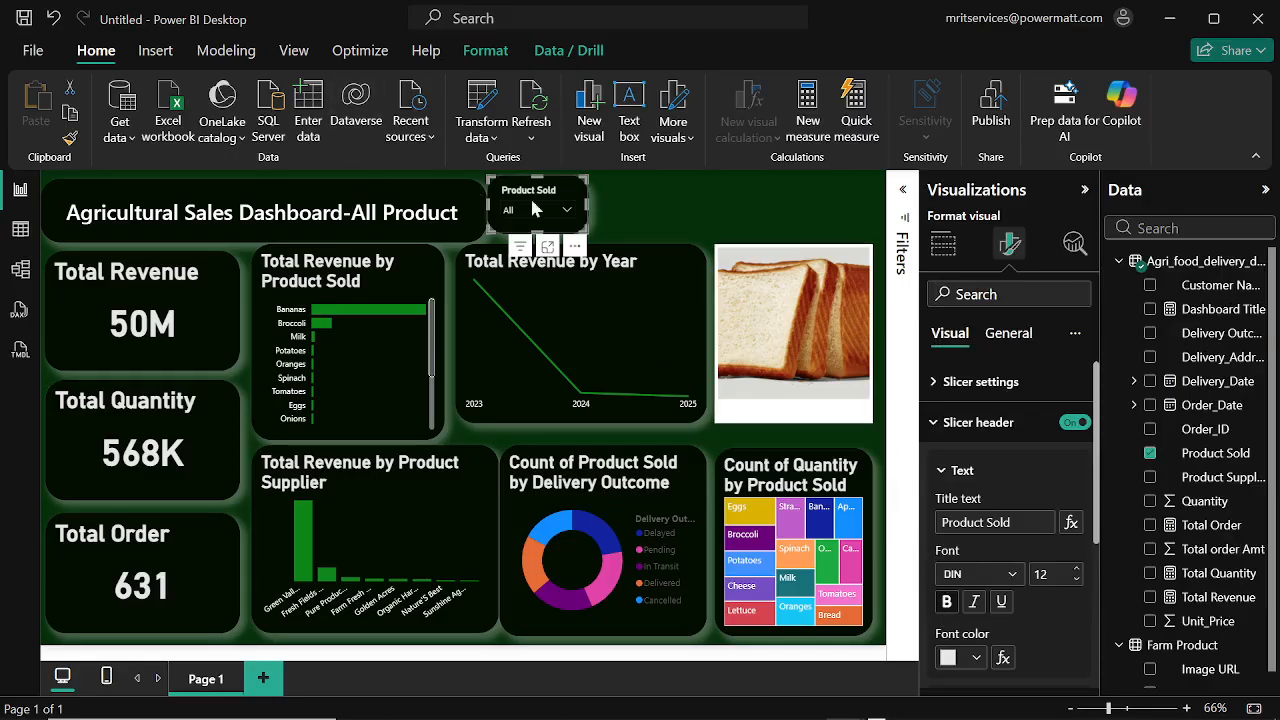
Step: Set the background color of the Product Sold slicer's values to #030E01
left_click(567, 211)
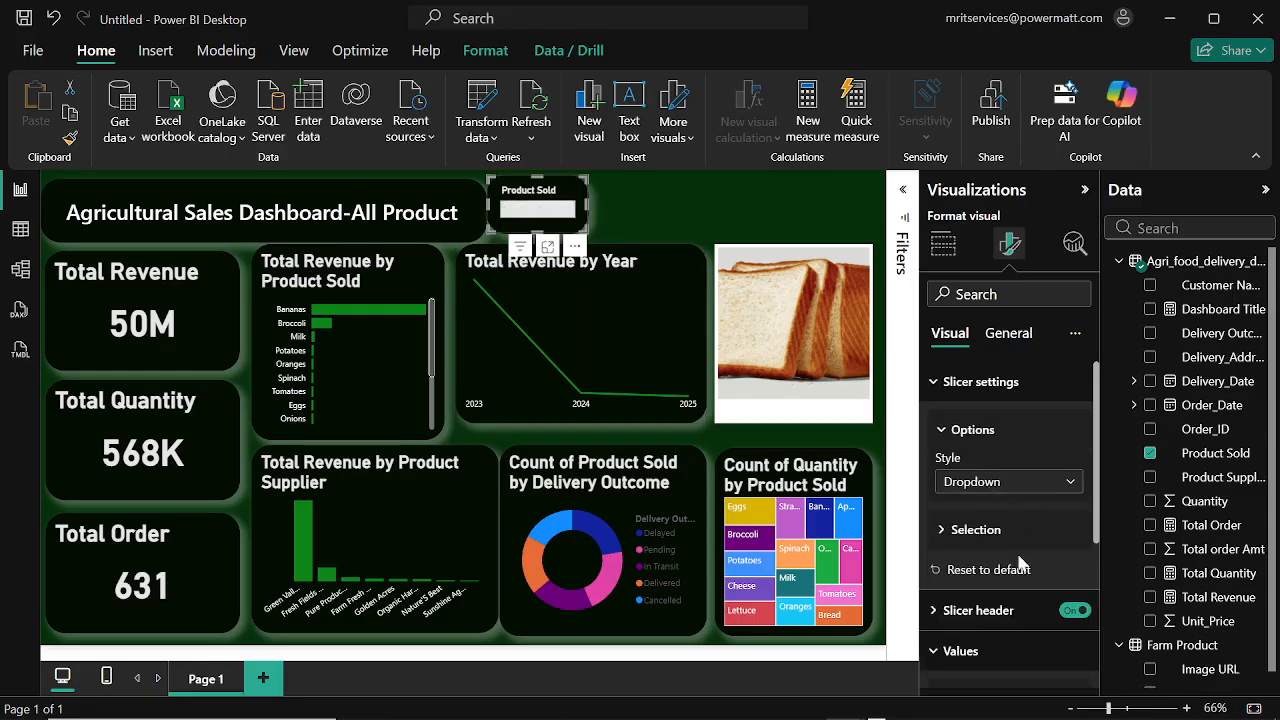
scroll(1016, 556, "down", 3)
scroll(1008, 548, "up", 2)
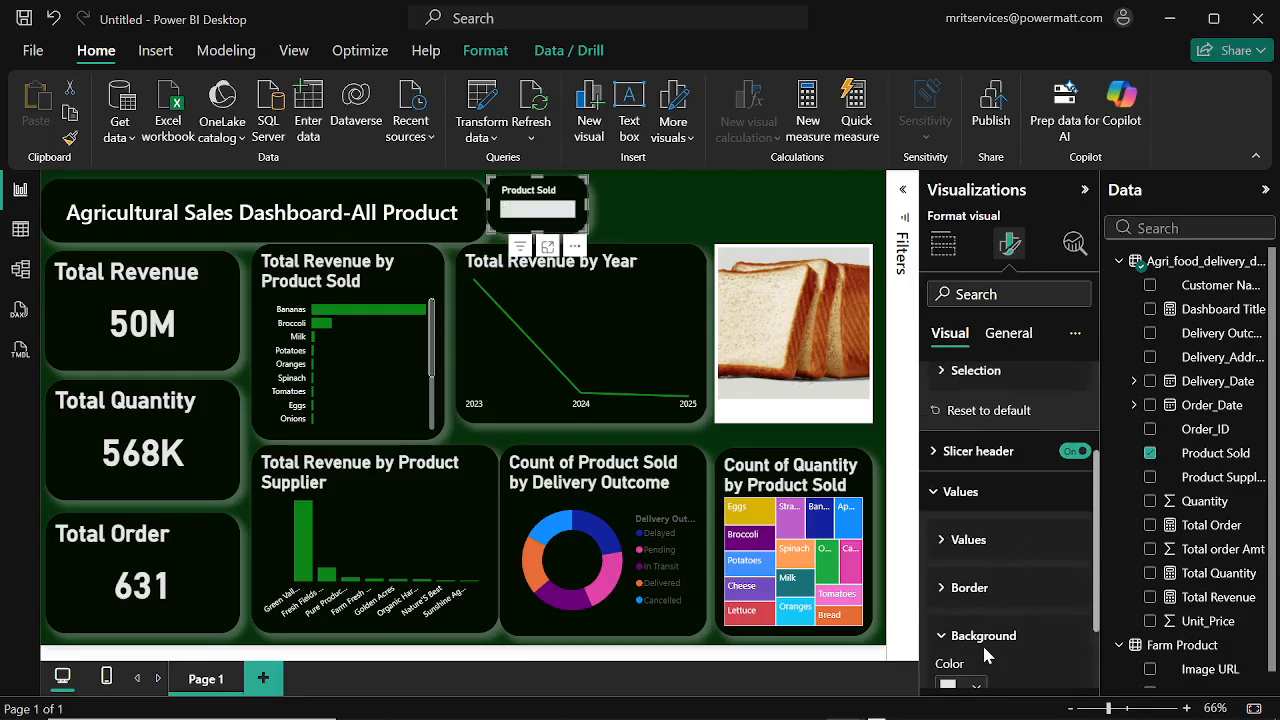
scroll(1000, 625, "down", 2)
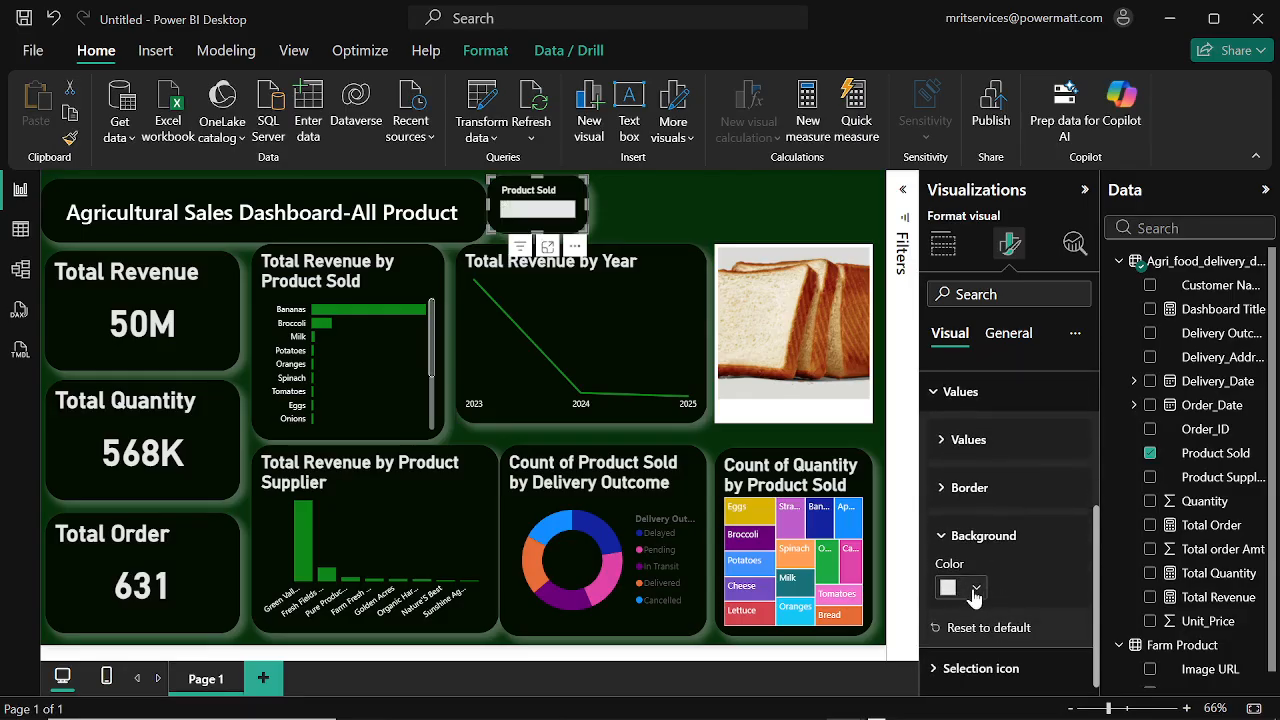
left_click(975, 590)
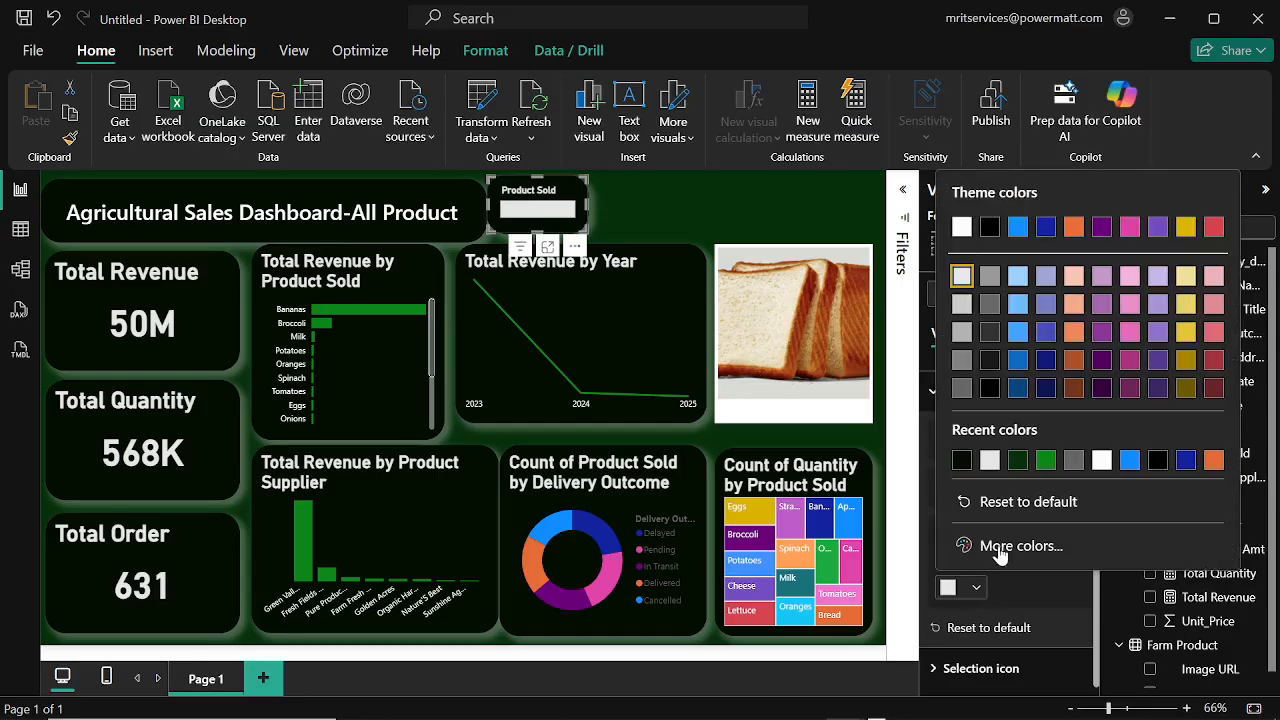
left_click(1005, 545)
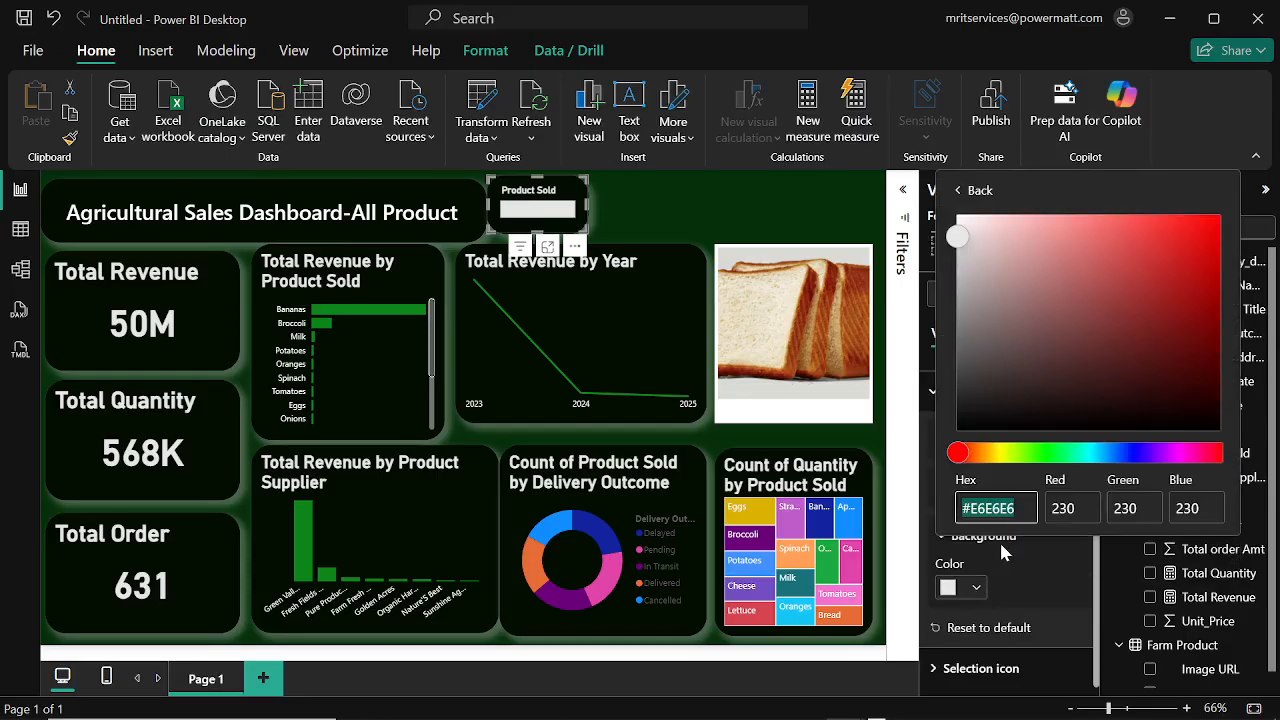
type("#030E01")
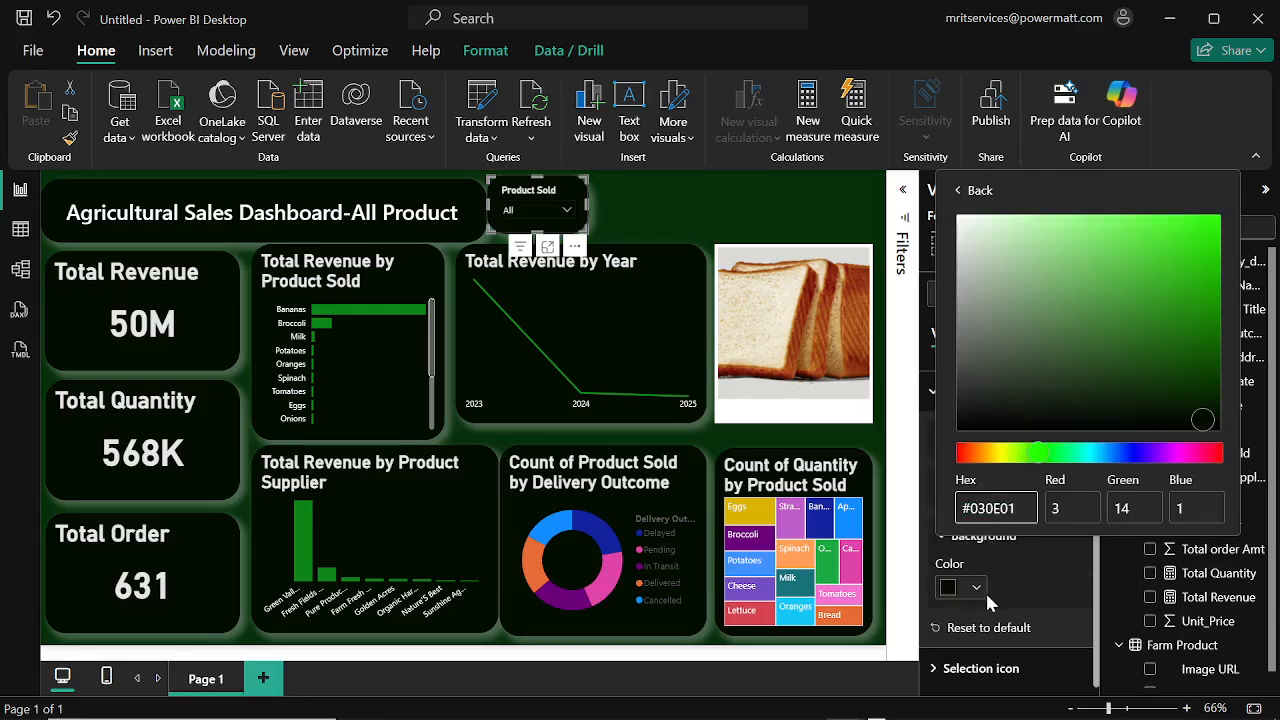
Step: Expand the Product Sold slicer's dropdown list to check its styling, and collapse it again
left_click(567, 210)
left_click(567, 210)
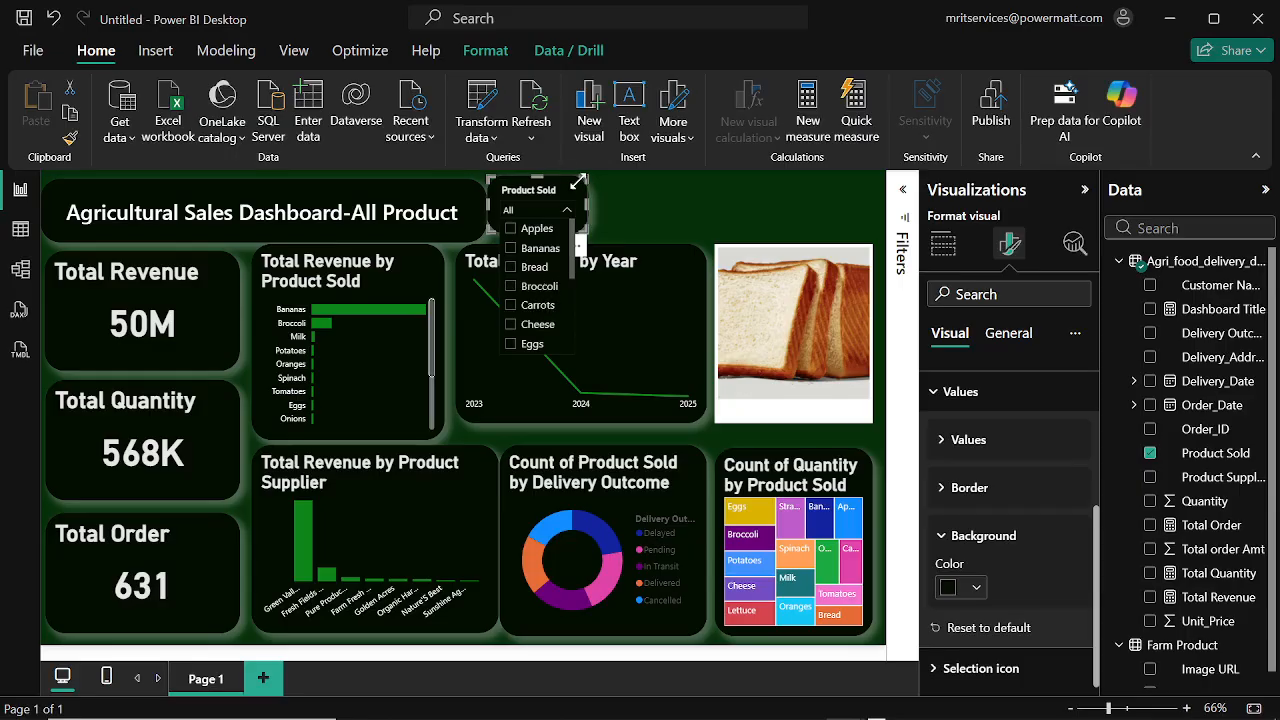
left_click(577, 190)
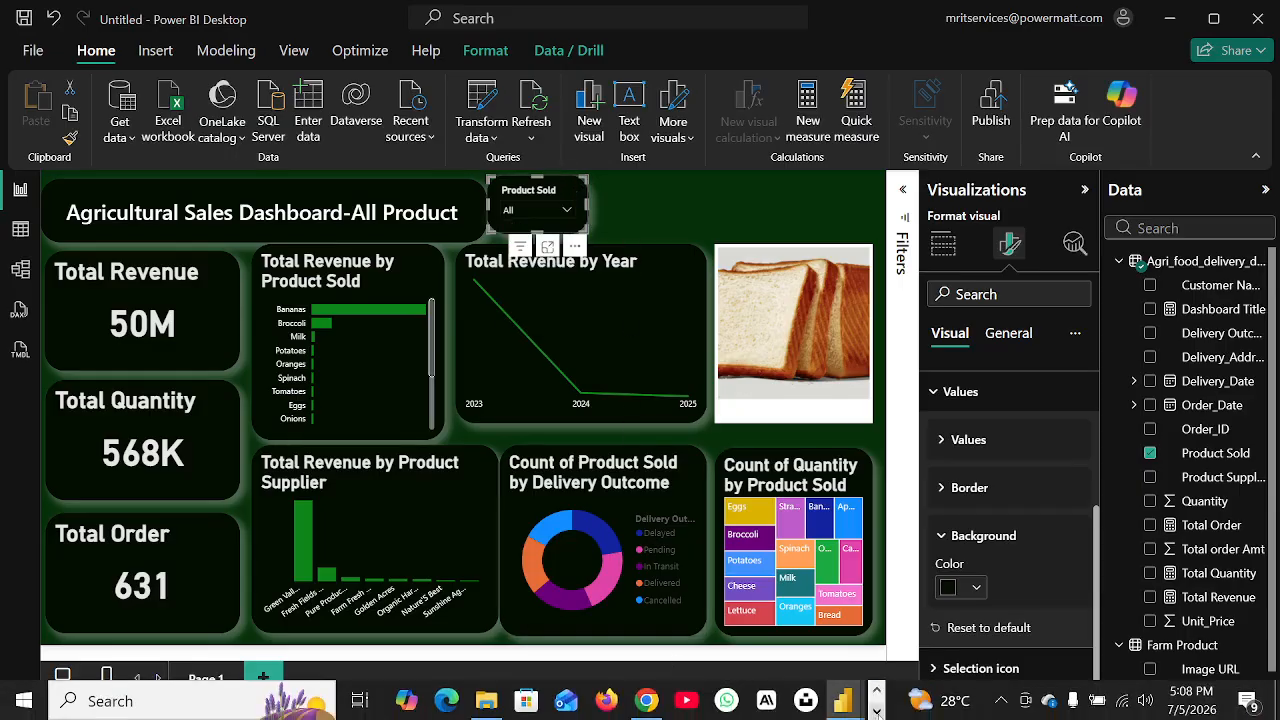
left_click(876, 712)
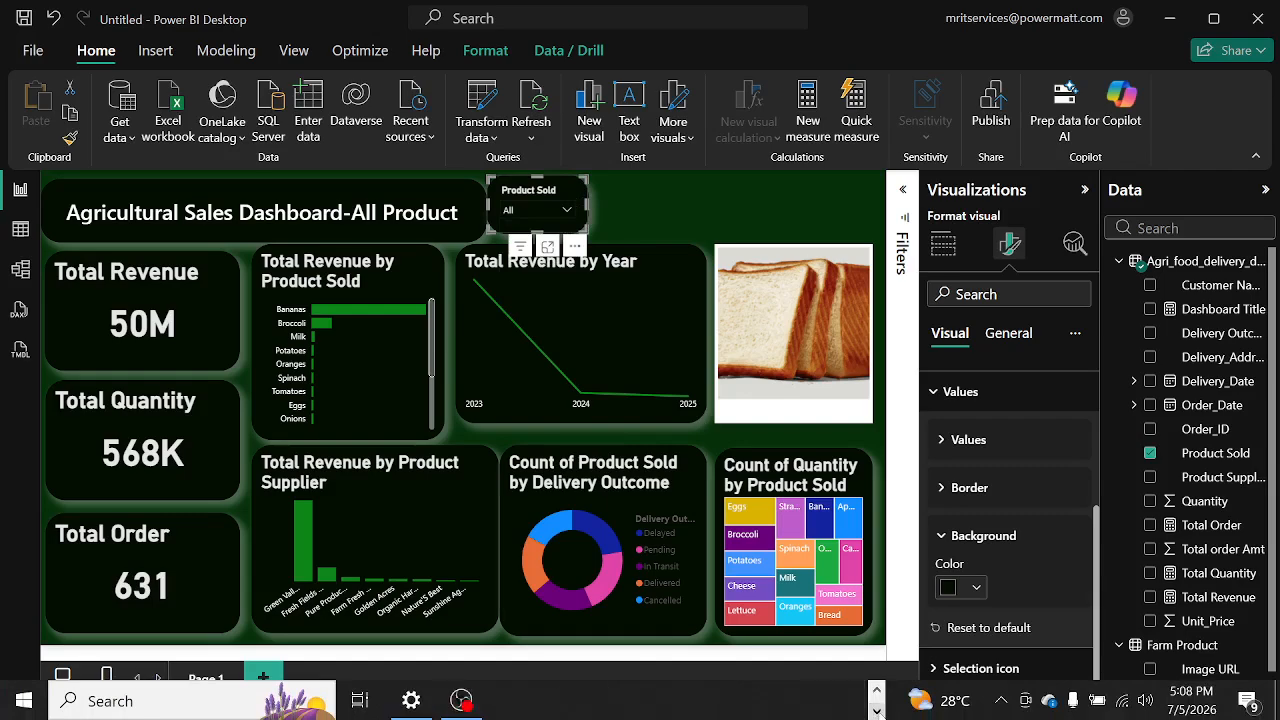
left_click(876, 689)
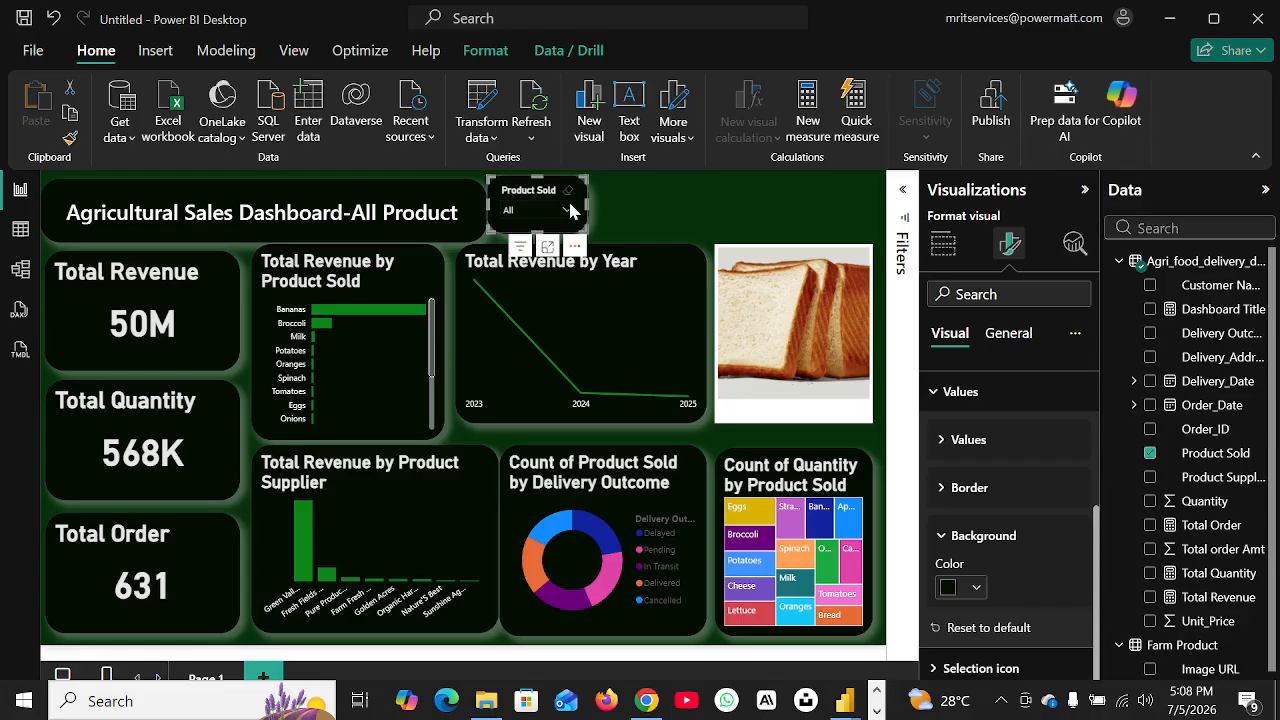
Step: Duplicate the formatted Product Sold slicer on the report page by copying and pasting it
left_click(69, 114)
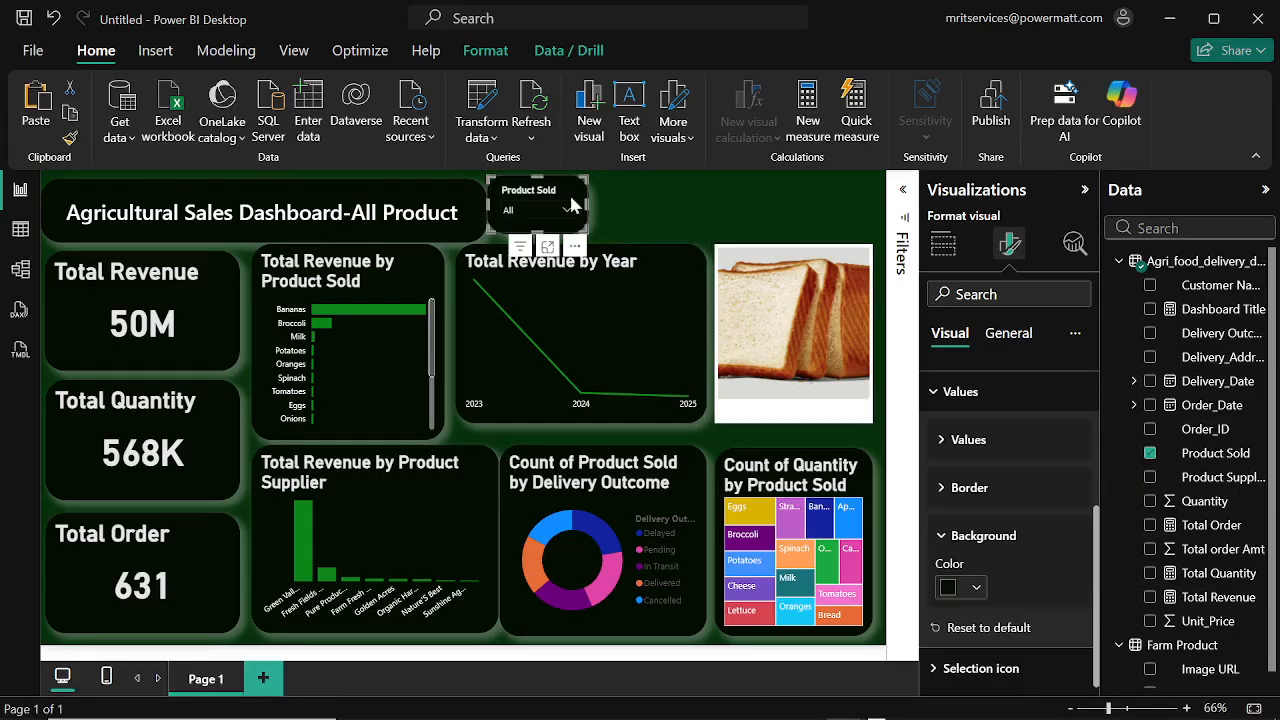
left_click(36, 100)
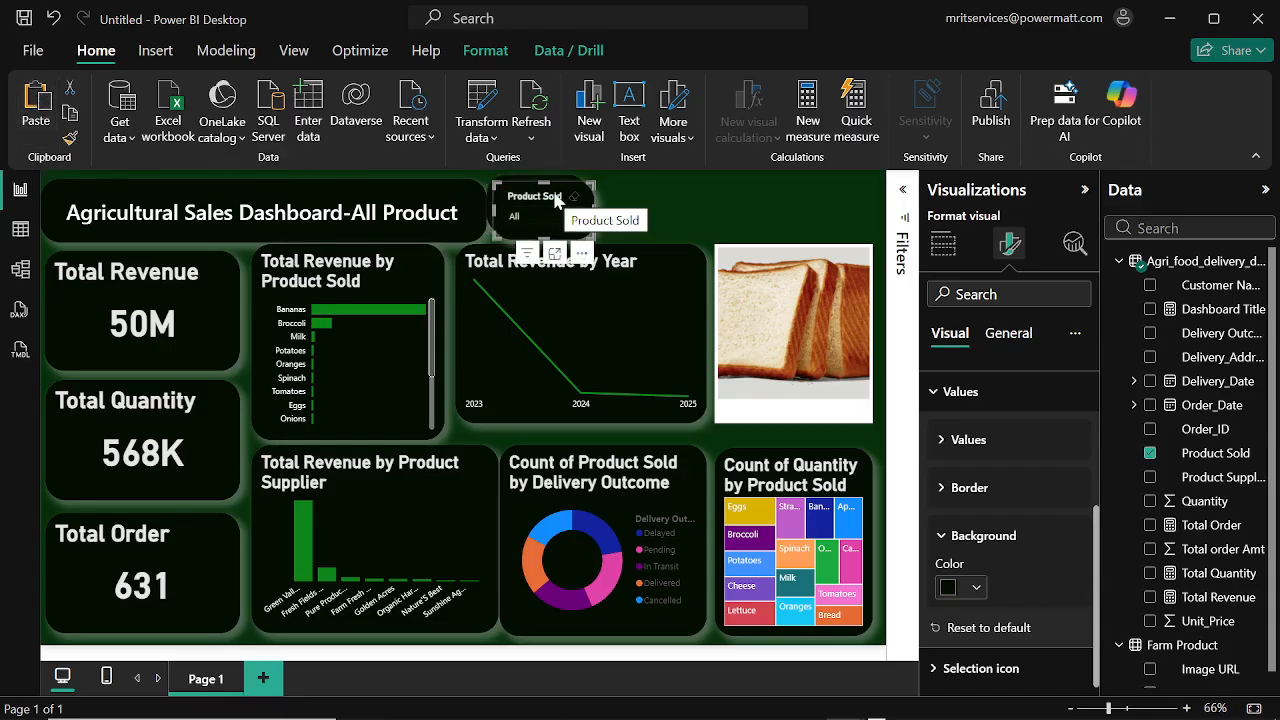
Step: Place the copied slicer beside the original Product Sold slicer and replace its field with Product Supplier
left_click_drag(563, 197, 659, 189)
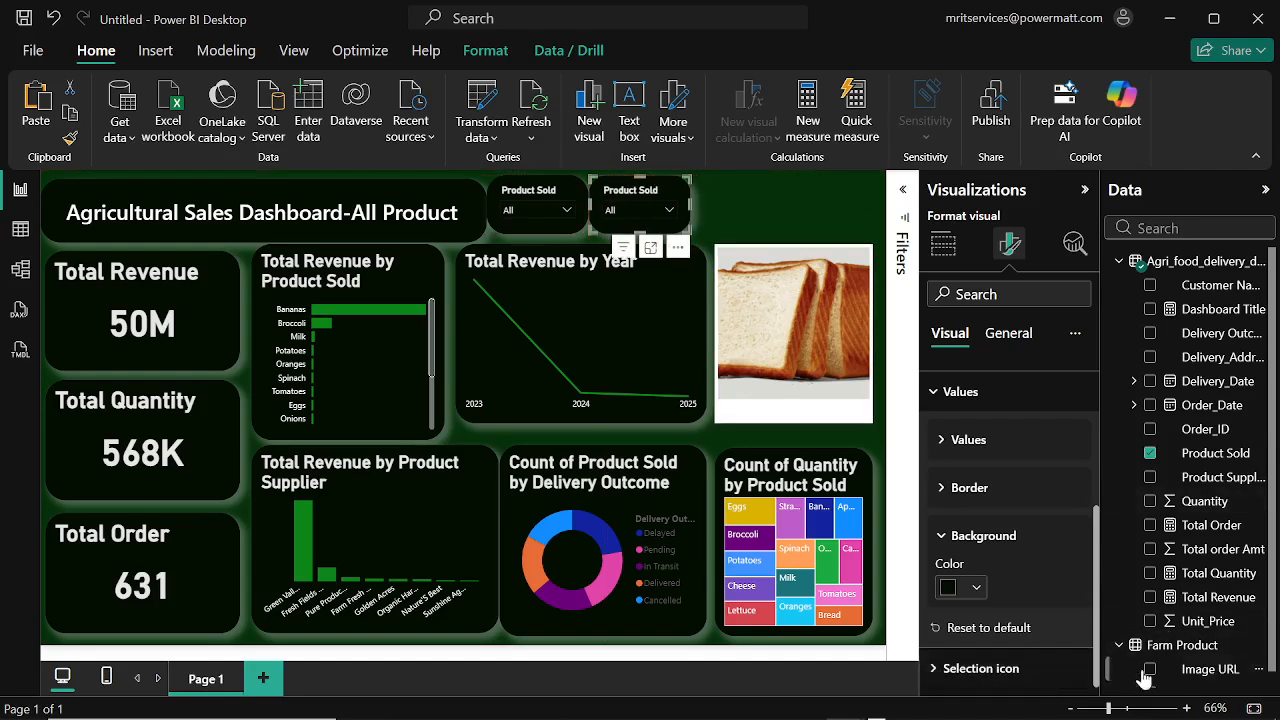
left_click(947, 260)
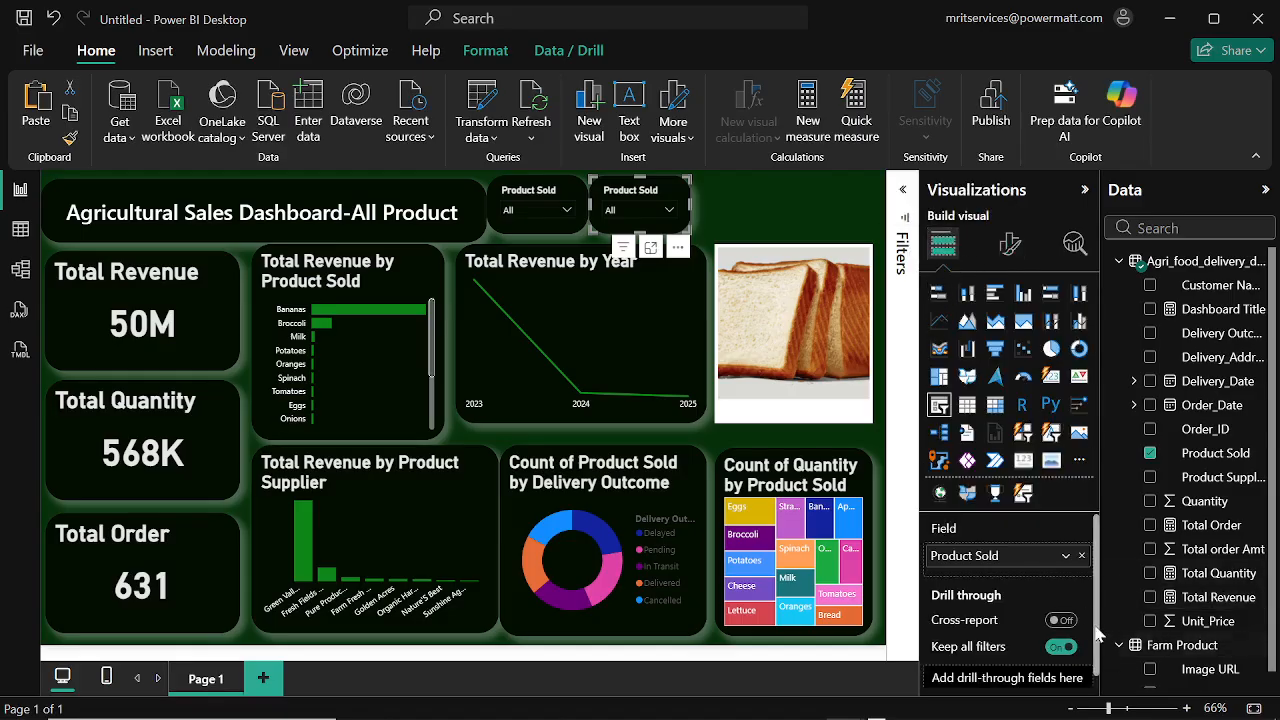
left_click(1080, 557)
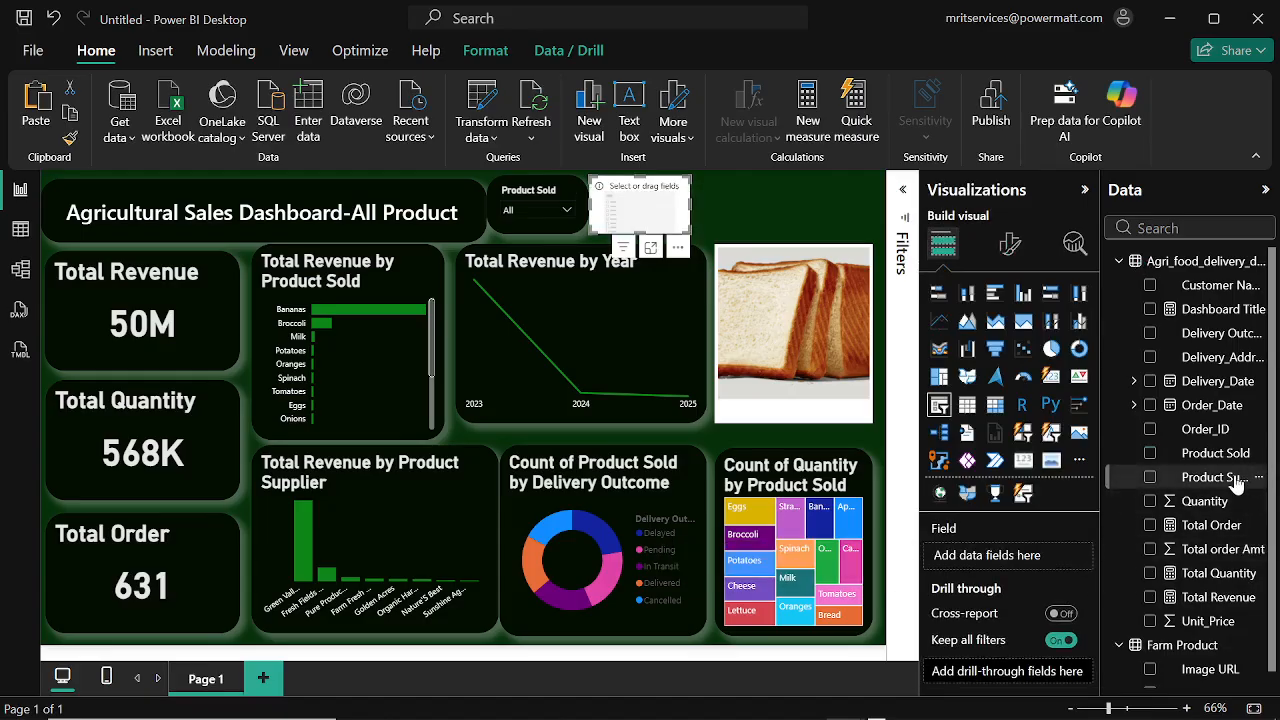
left_click_drag(1237, 483, 1007, 556)
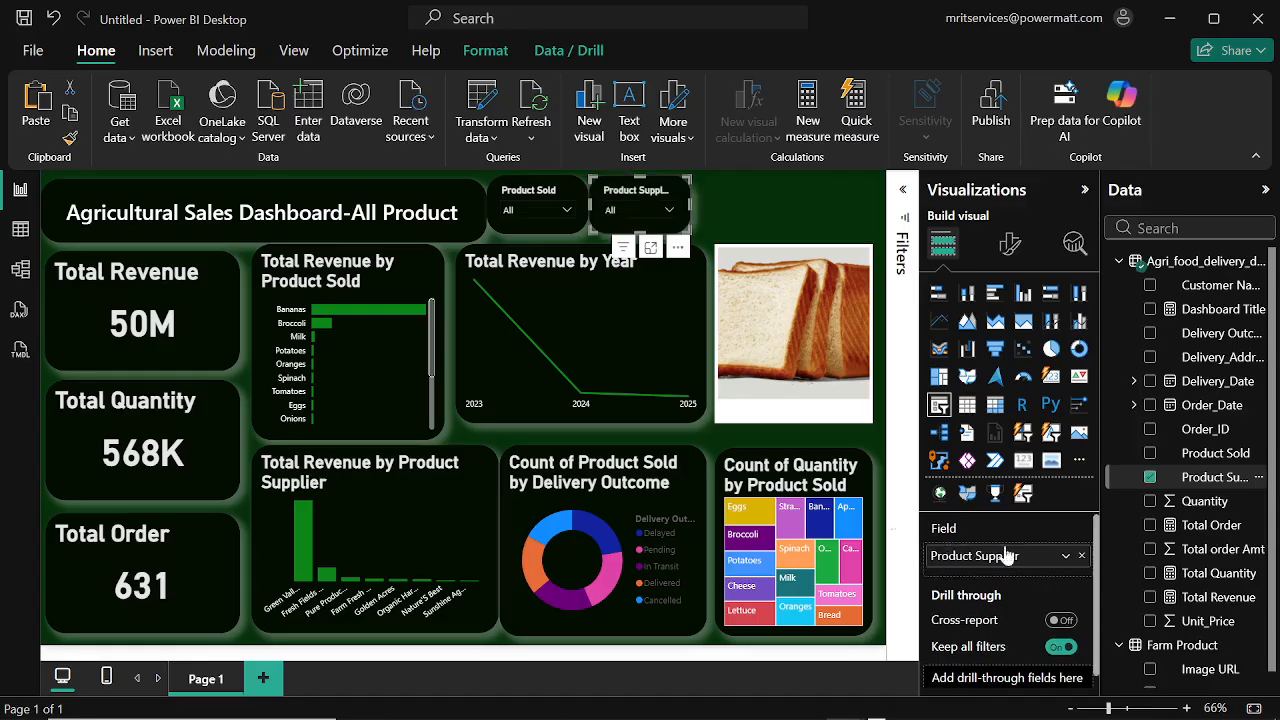
Step: Filter the dashboard to Golden Acres with the Product Supplier slicer and collapse its list
left_click(669, 212)
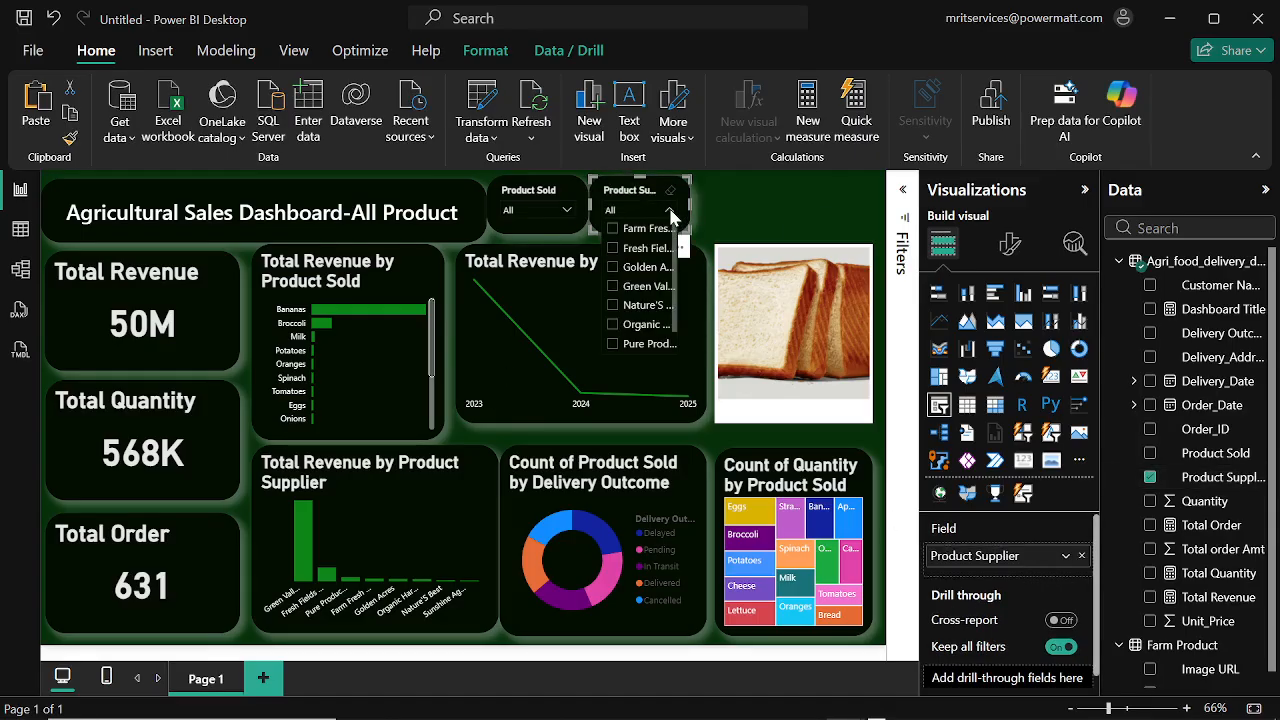
left_click(613, 269)
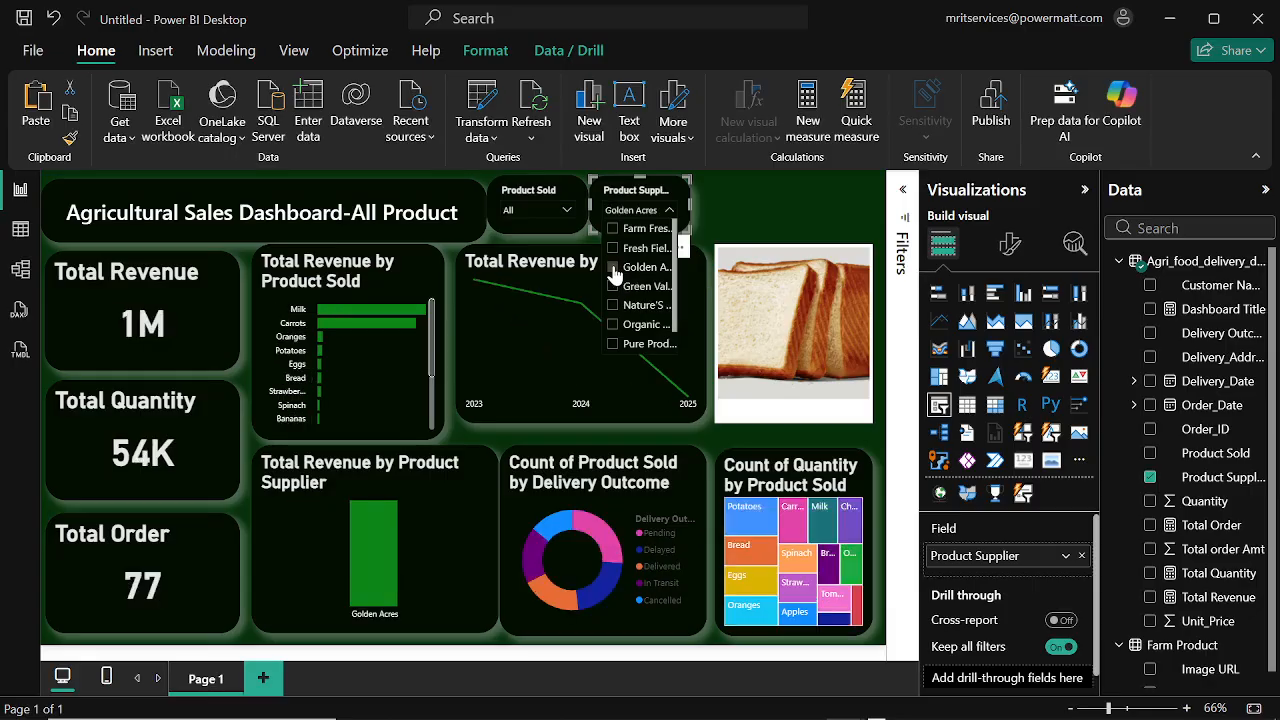
left_click(716, 205)
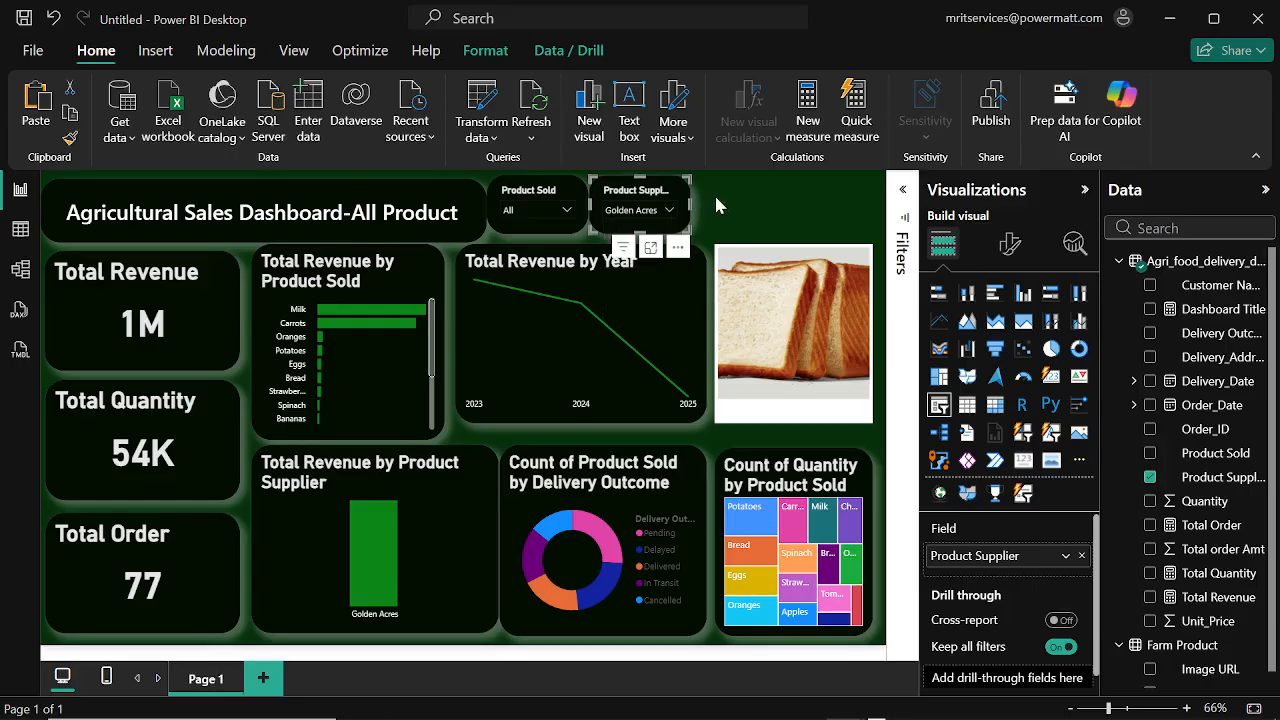
Step: Paste a third slicer beside the Product Supplier slicer, replace its field with Delivery Outcome, and check its dropdown list
left_click(36, 105)
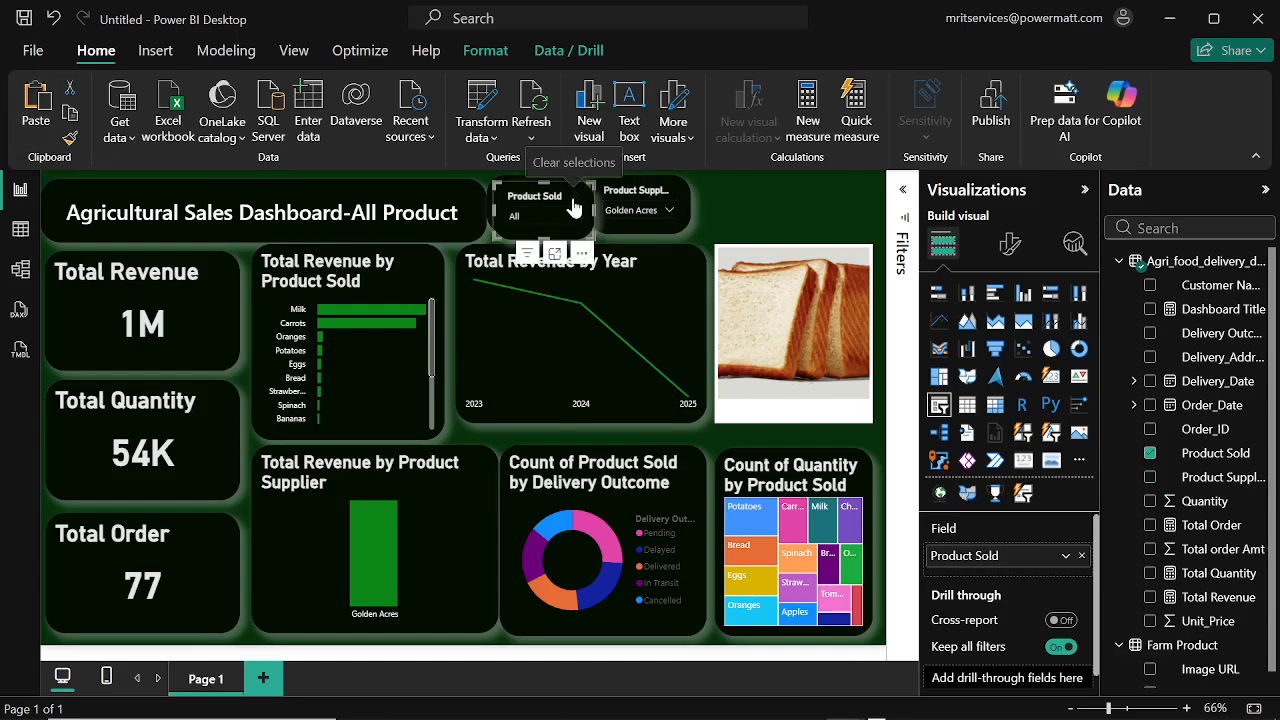
left_click_drag(572, 195, 781, 202)
left_click_drag(780, 202, 778, 200)
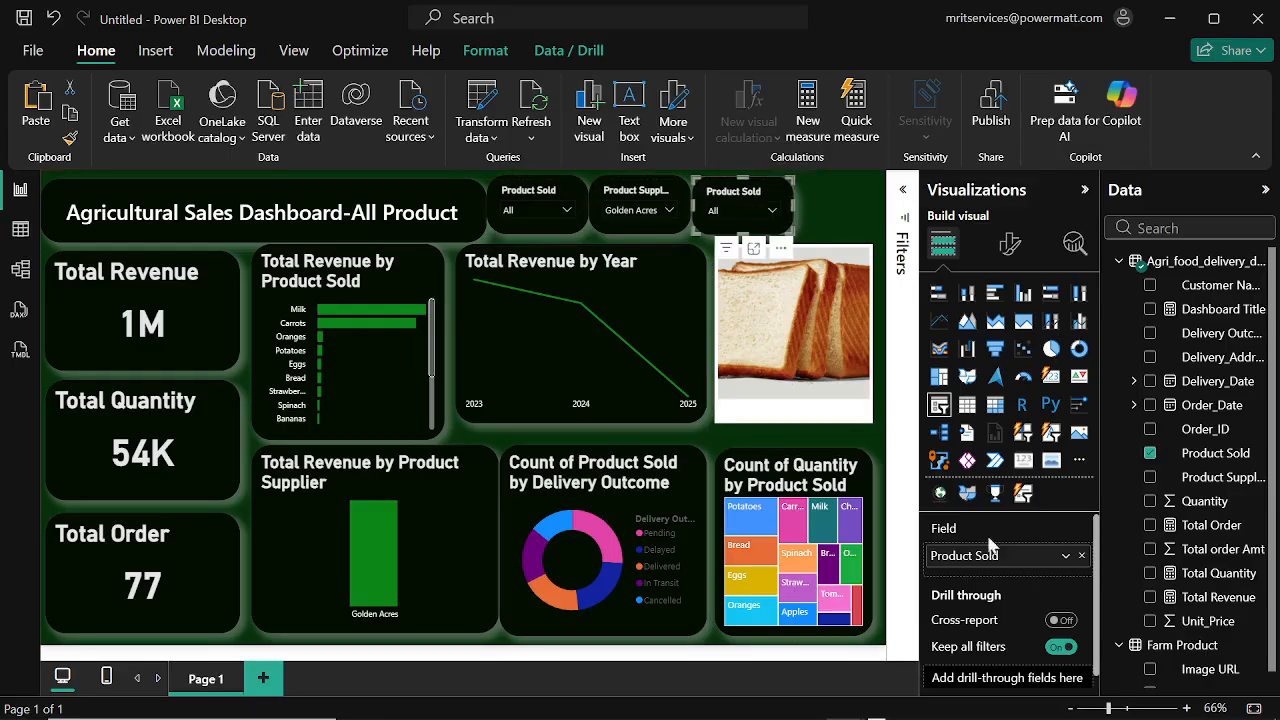
left_click(1081, 556)
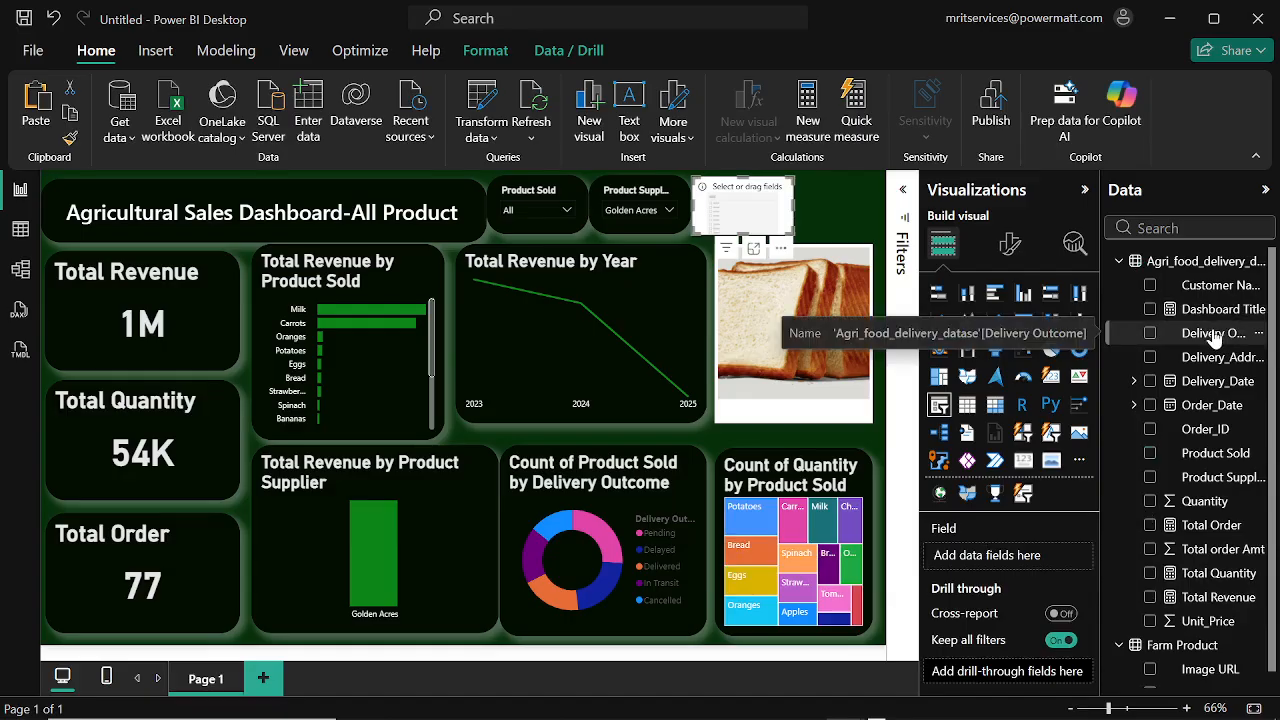
left_click_drag(1214, 338, 1020, 564)
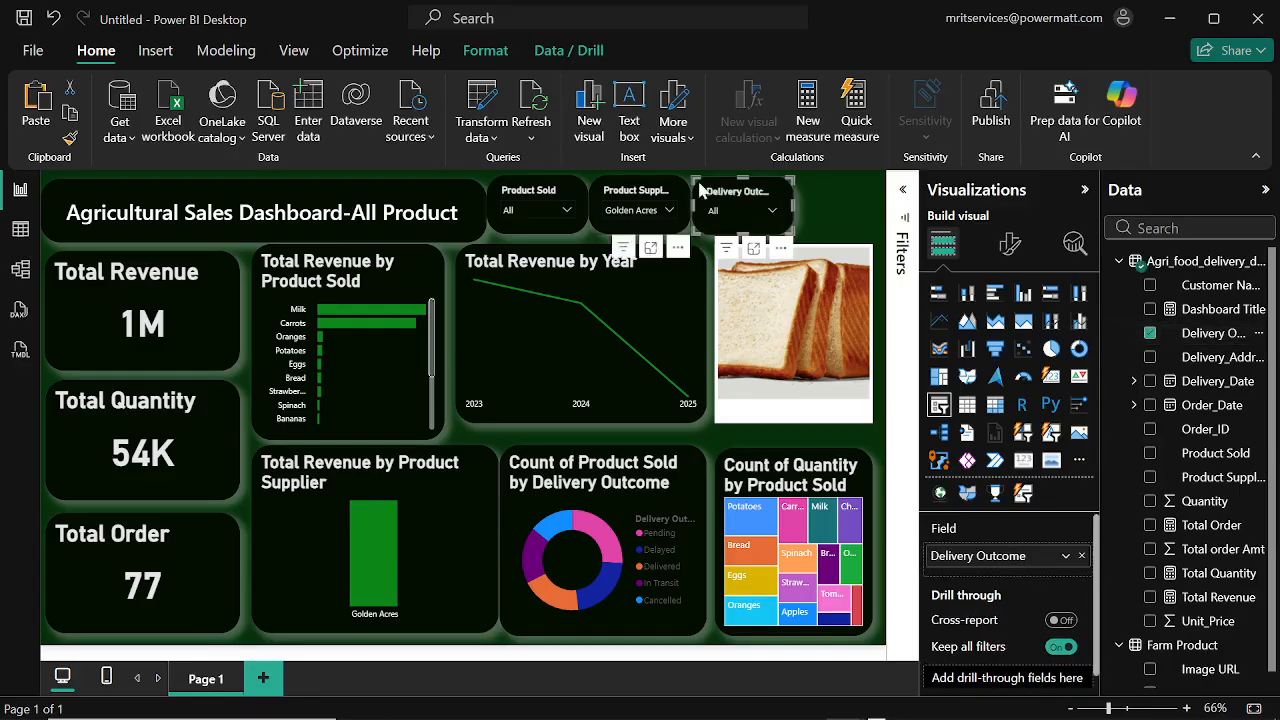
left_click(772, 211)
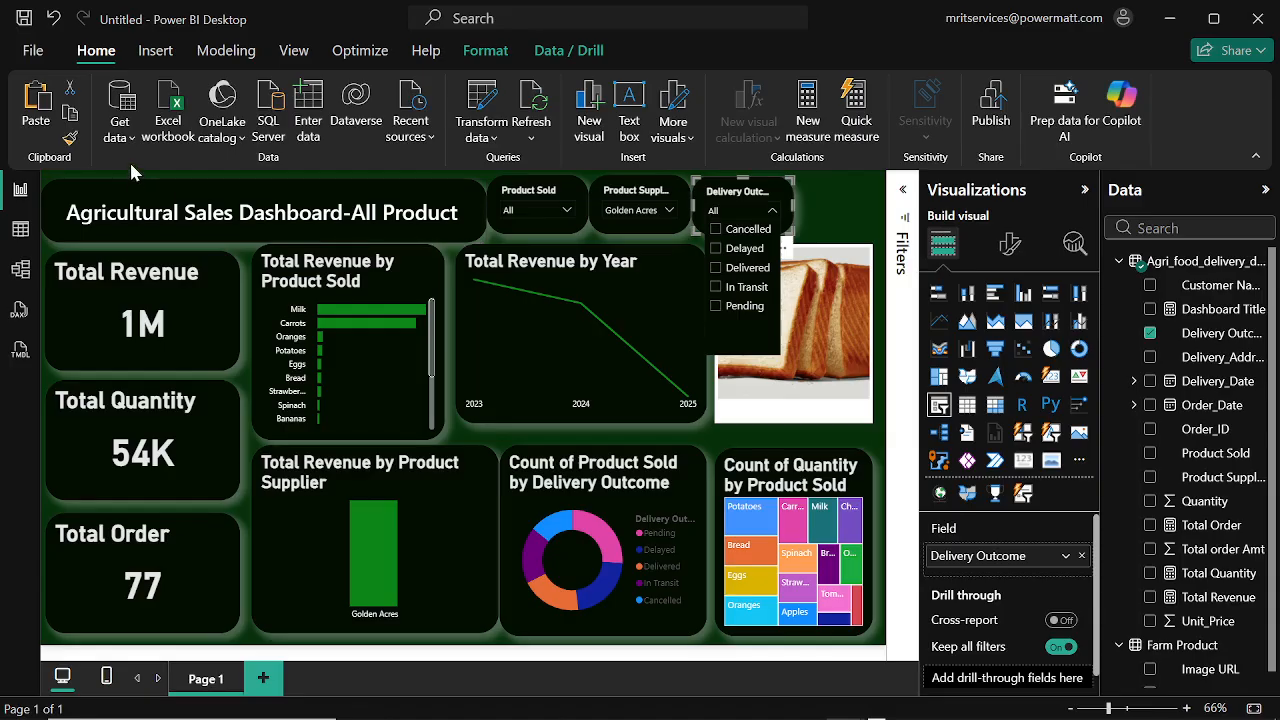
left_click(836, 187)
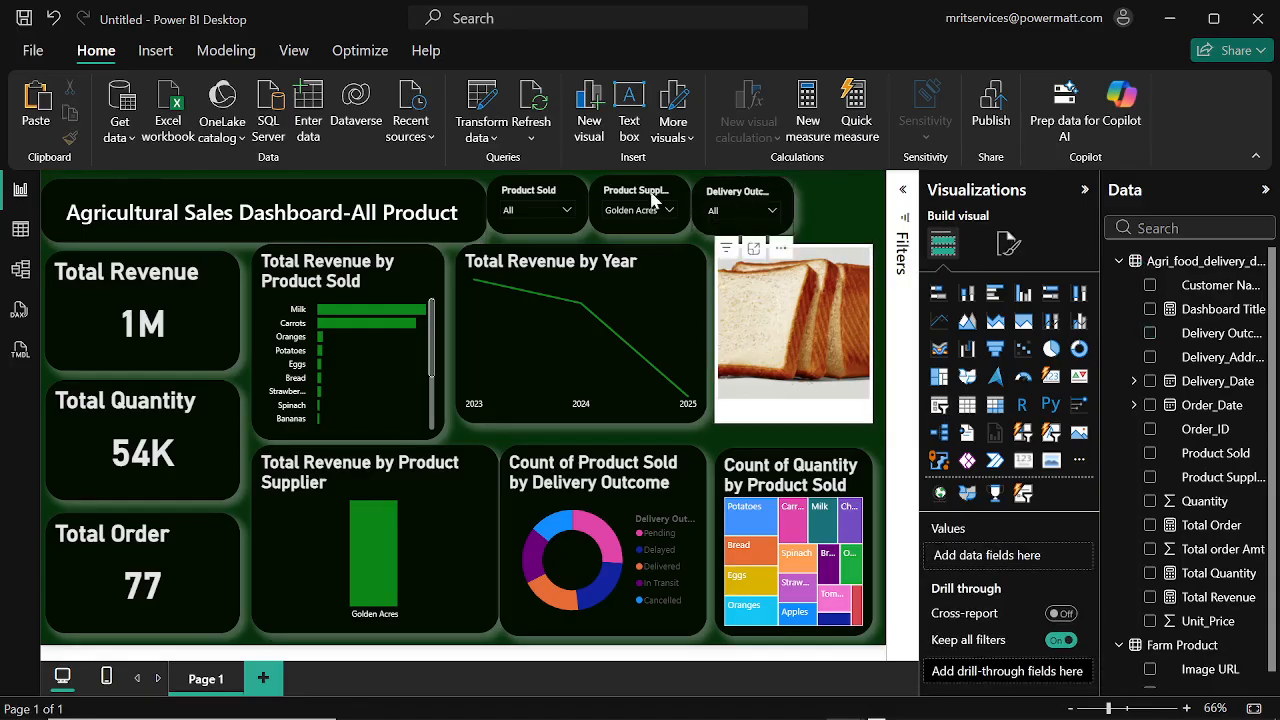
Step: Paste another Product Sold slicer after the Delivery Outcome slicer and slightly narrow the first three slicers in the row
left_click(33, 117)
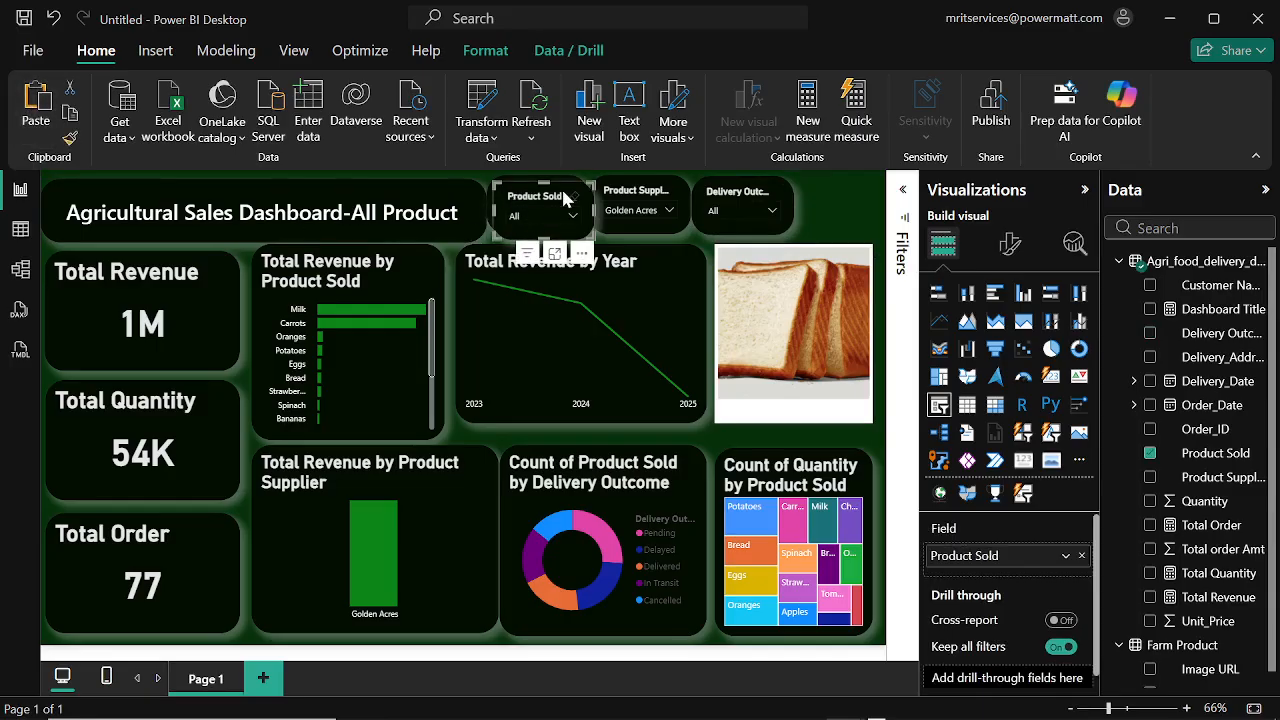
left_click_drag(565, 193, 858, 187)
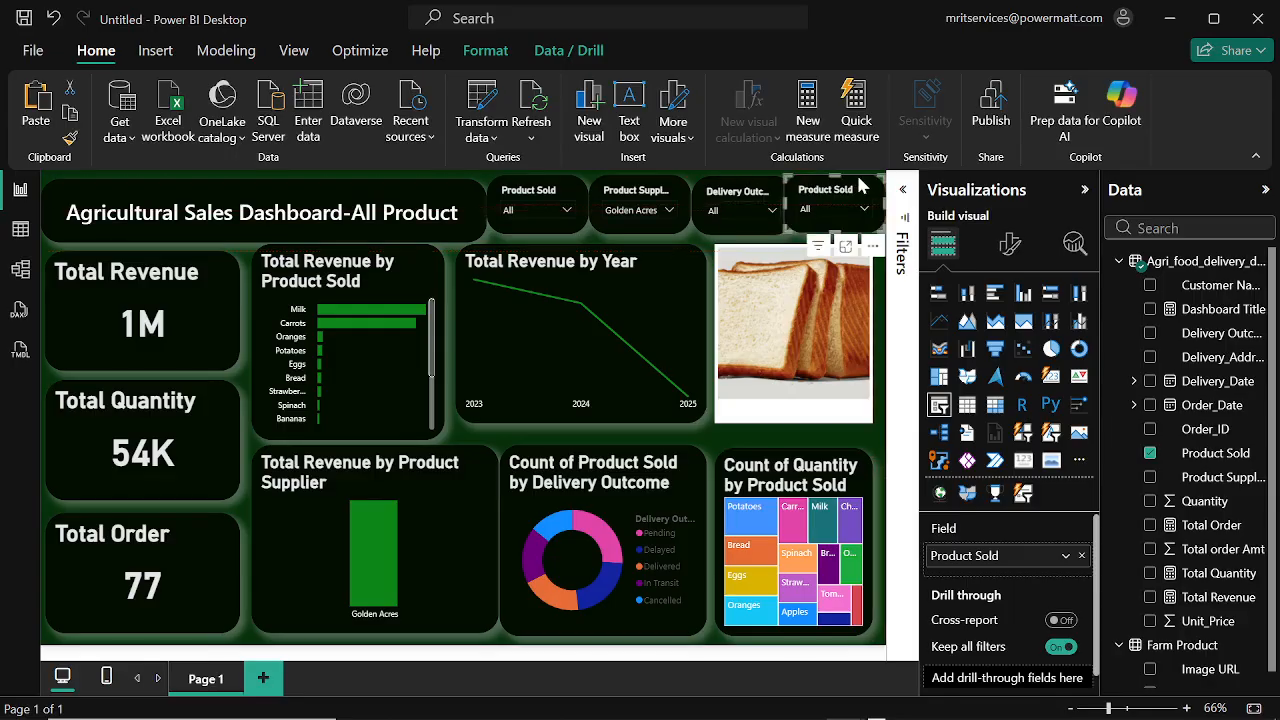
left_click(579, 195)
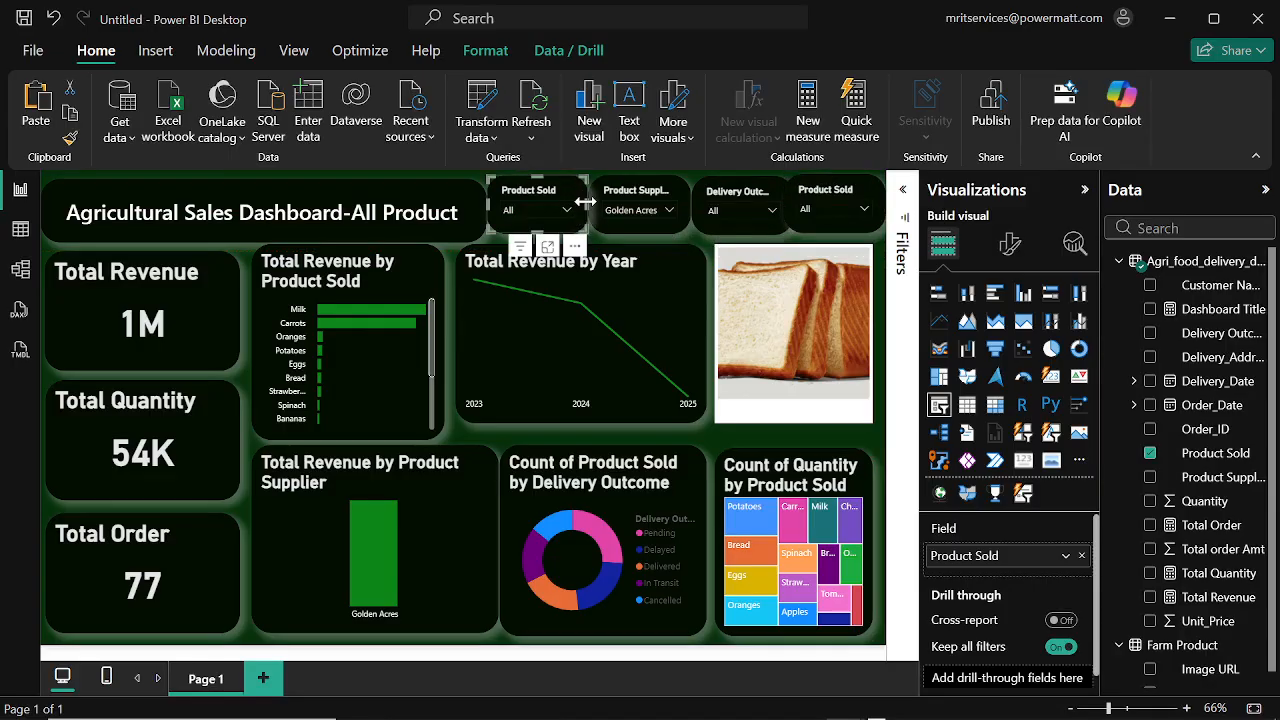
left_click_drag(585, 202, 577, 202)
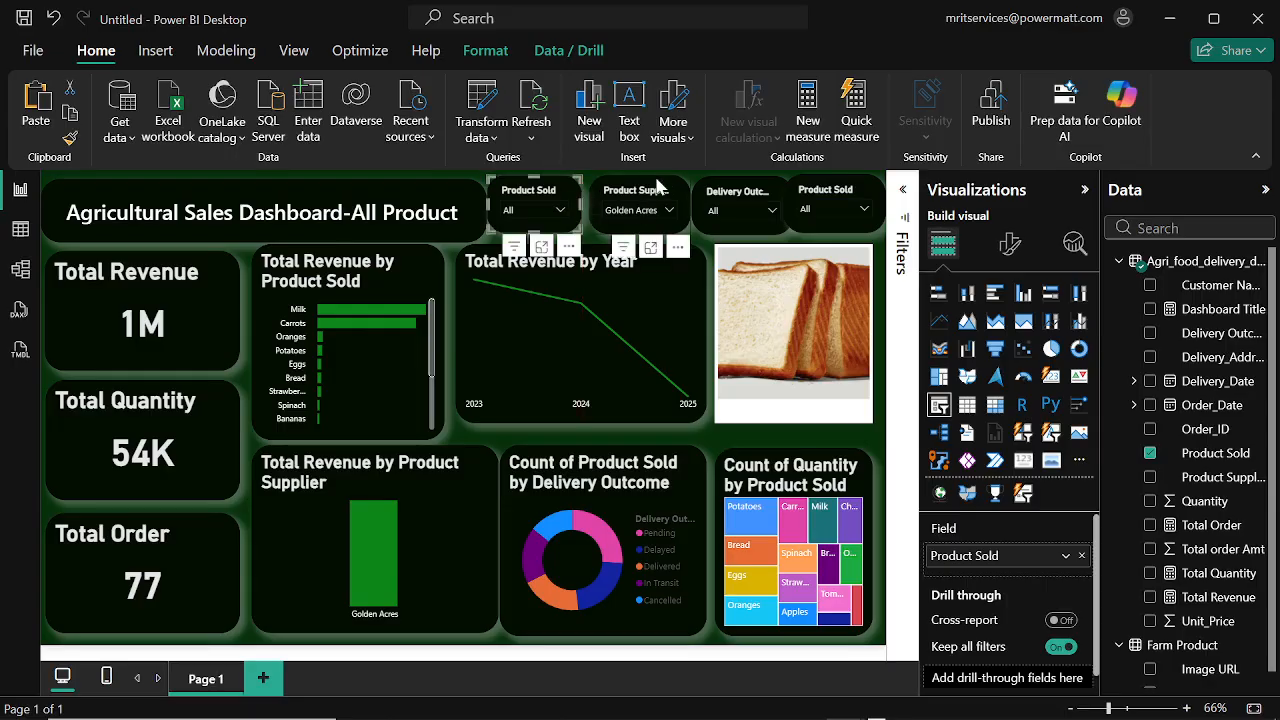
left_click(675, 200)
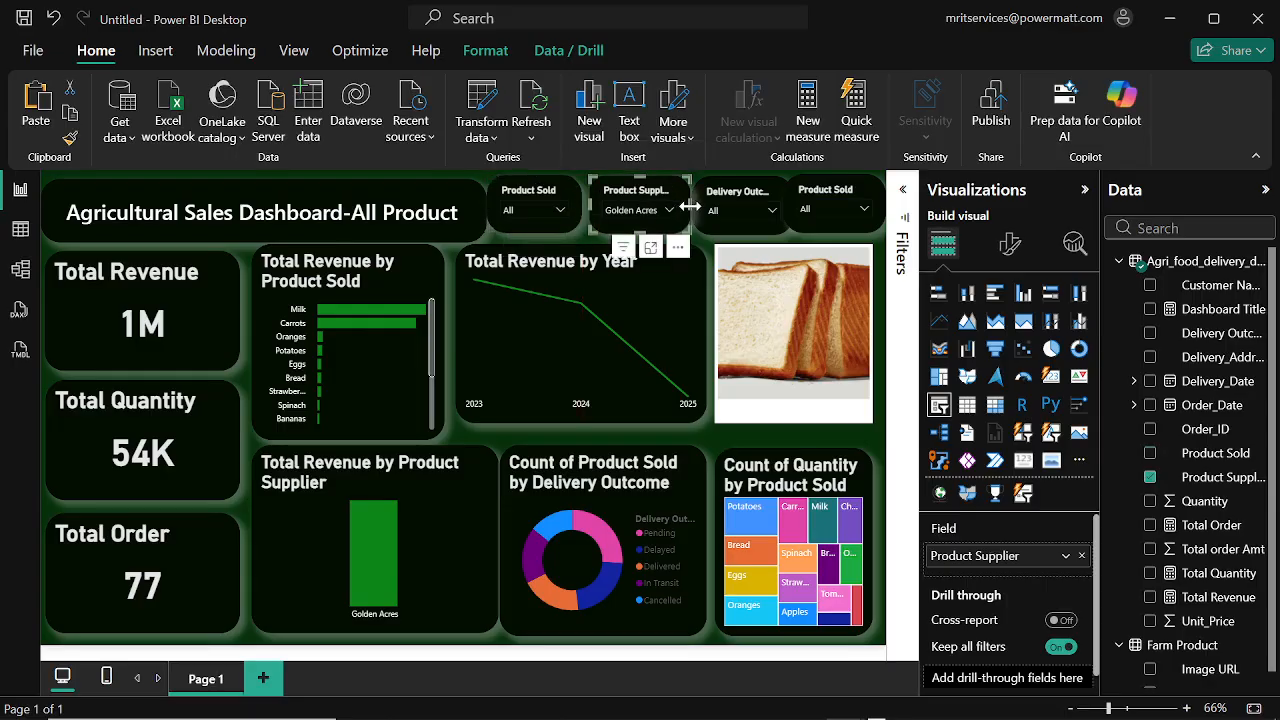
left_click_drag(690, 206, 683, 206)
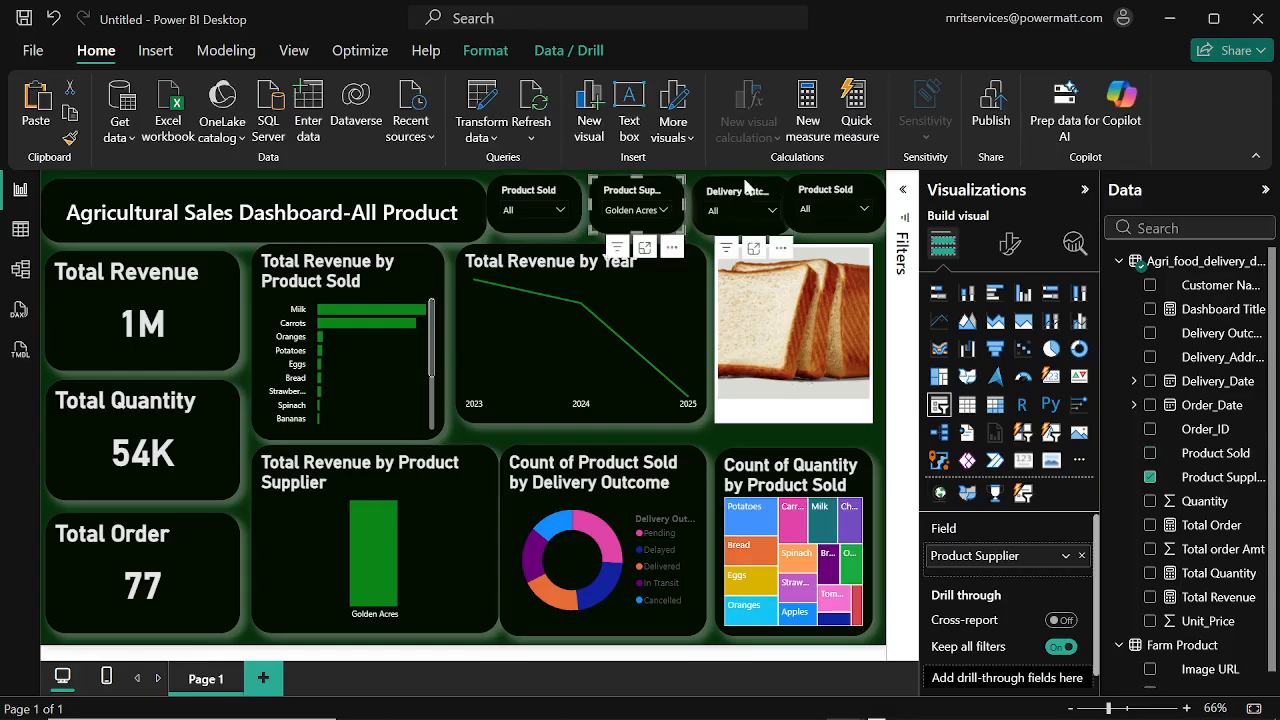
left_click(745, 186)
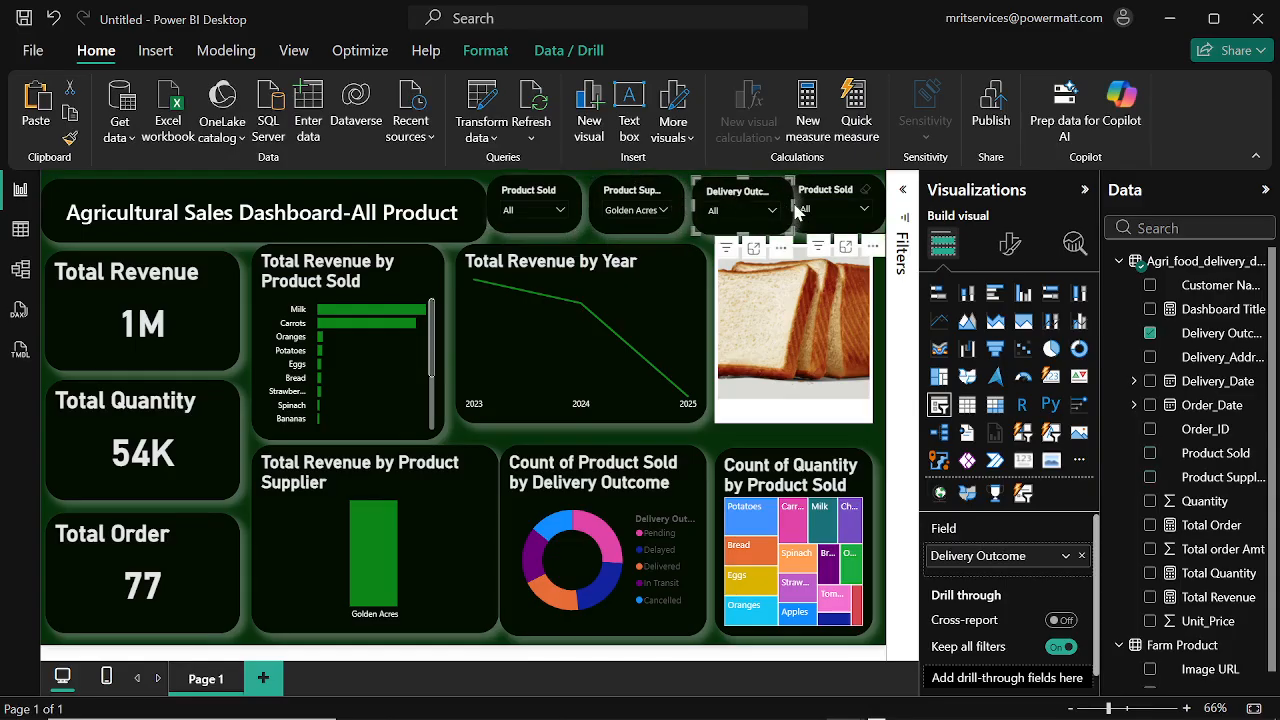
left_click_drag(791, 204, 772, 204)
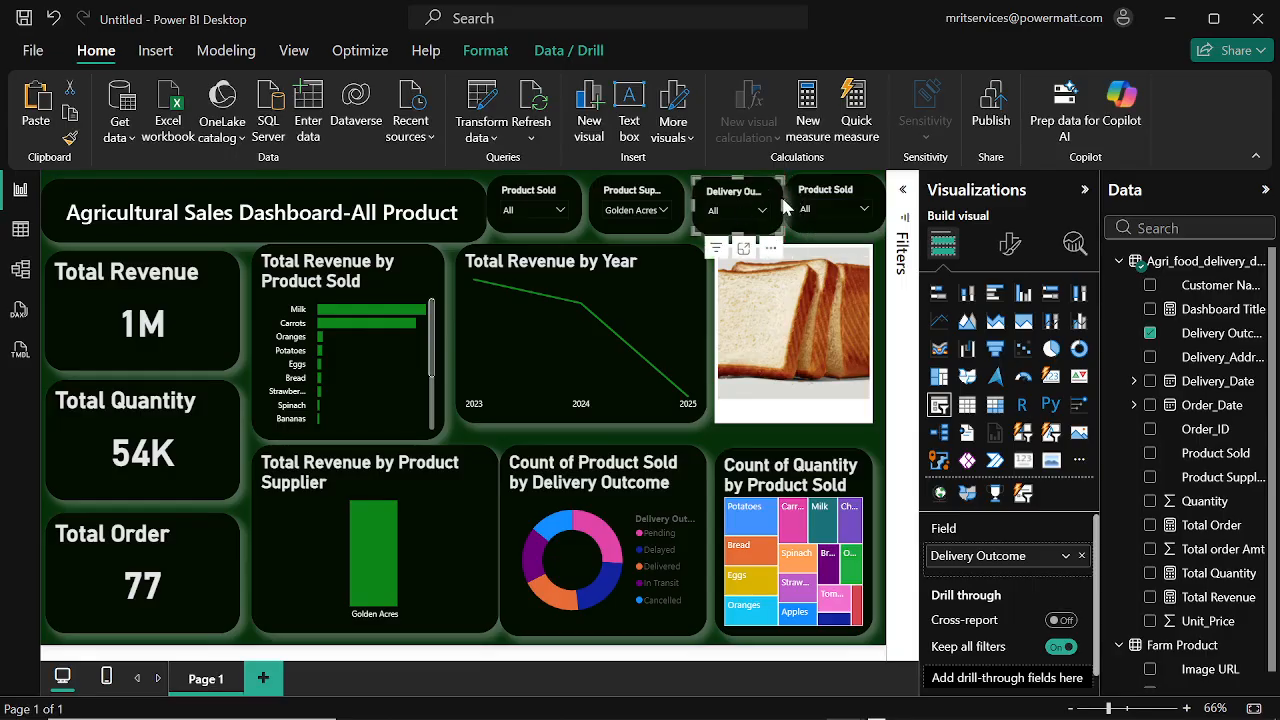
mouse_move(781, 204)
left_mouse_down()
mouse_move(768, 206)
mouse_move(786, 207)
left_mouse_up()
Step: Replace the Product Sold field of the last slicer in the row with Order_Date and check the field's options
left_click(833, 210)
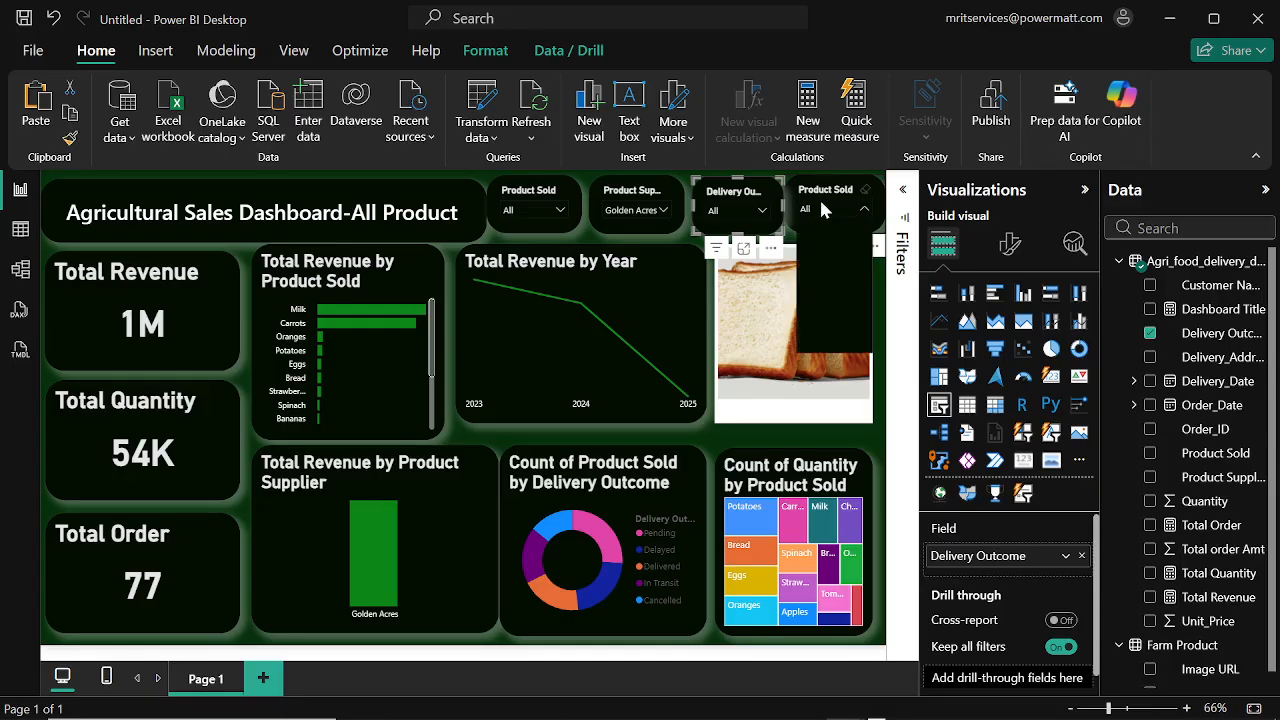
left_click(862, 190)
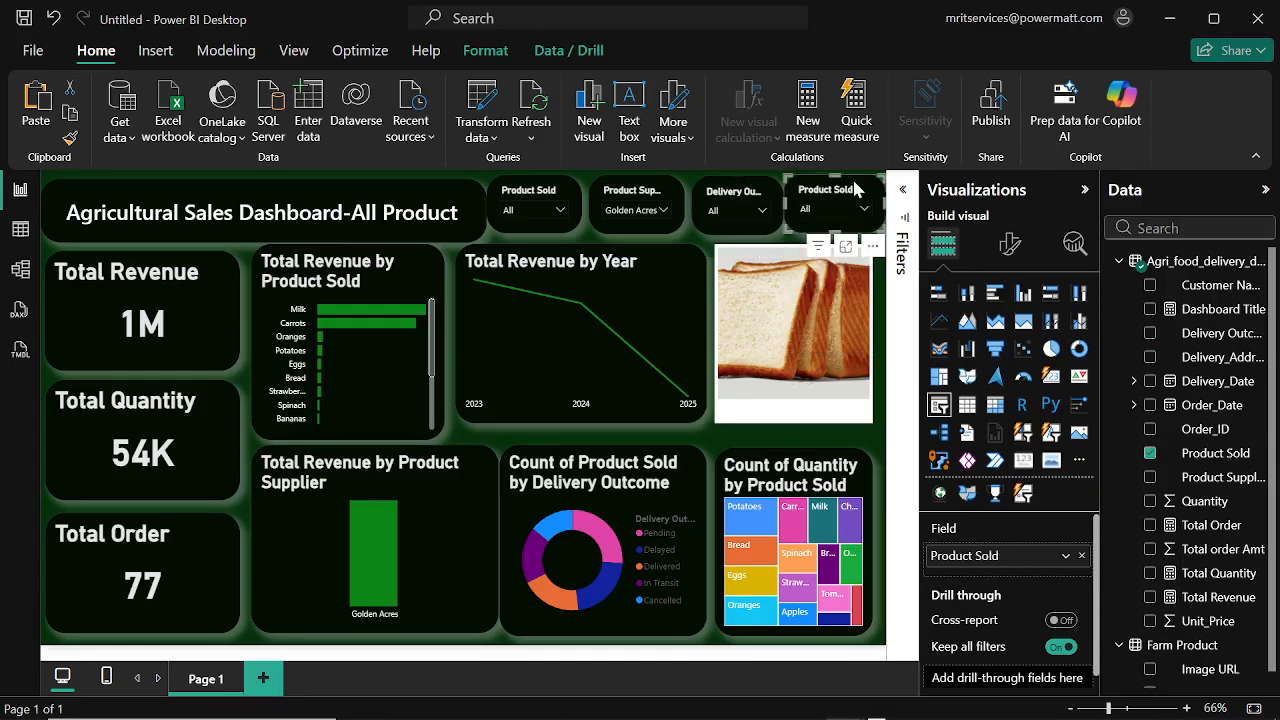
mouse_move(782, 203)
left_mouse_down()
mouse_move(799, 205)
mouse_move(784, 204)
left_mouse_up()
left_click(1080, 556)
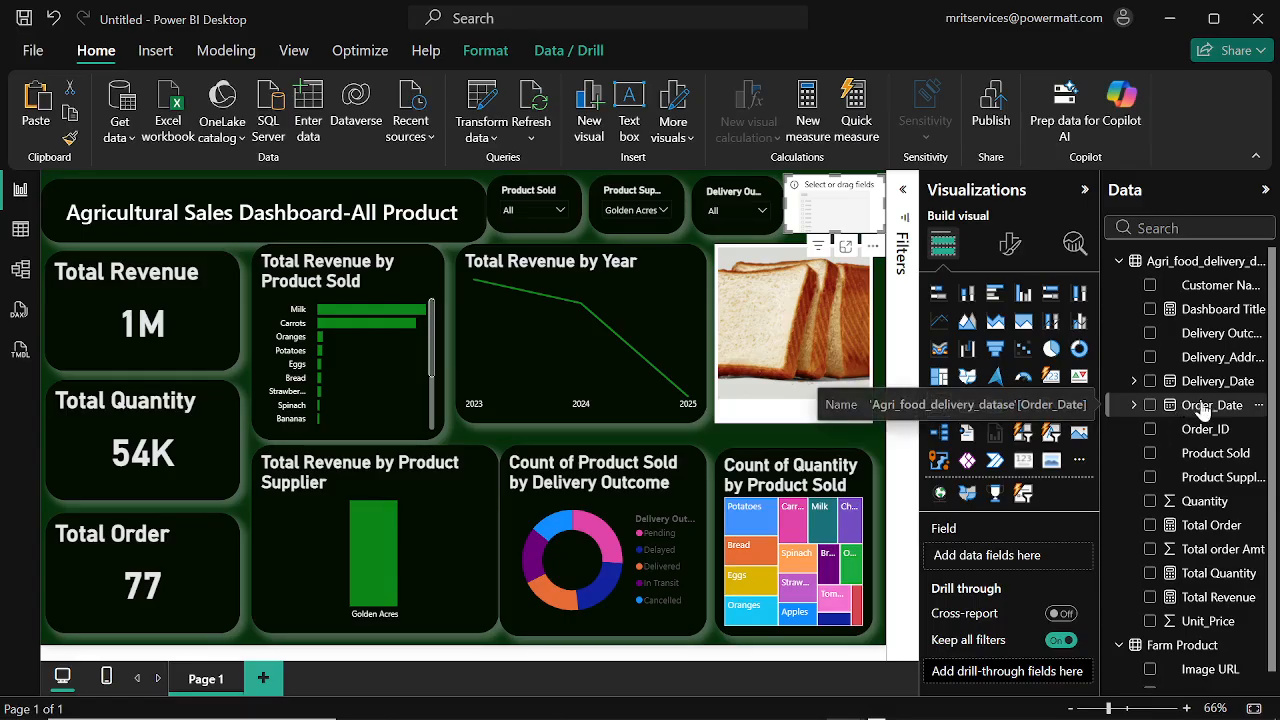
left_click_drag(1203, 408, 1016, 558)
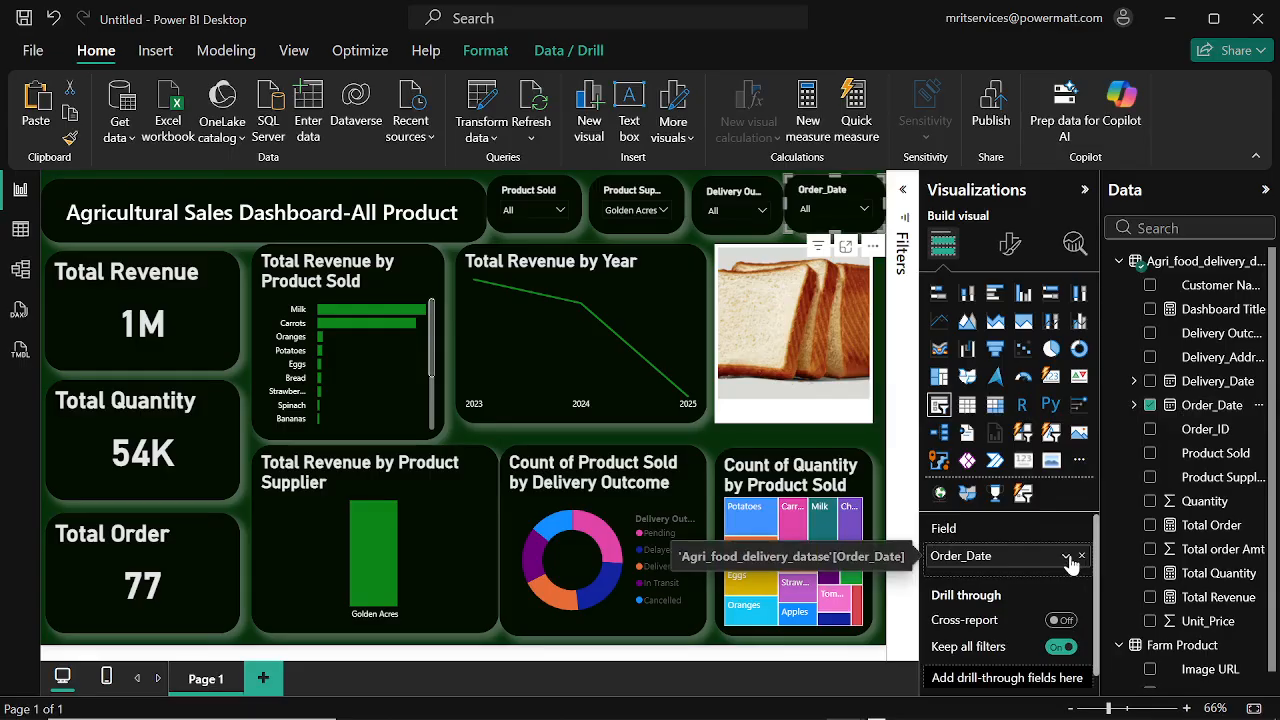
left_click(1066, 557)
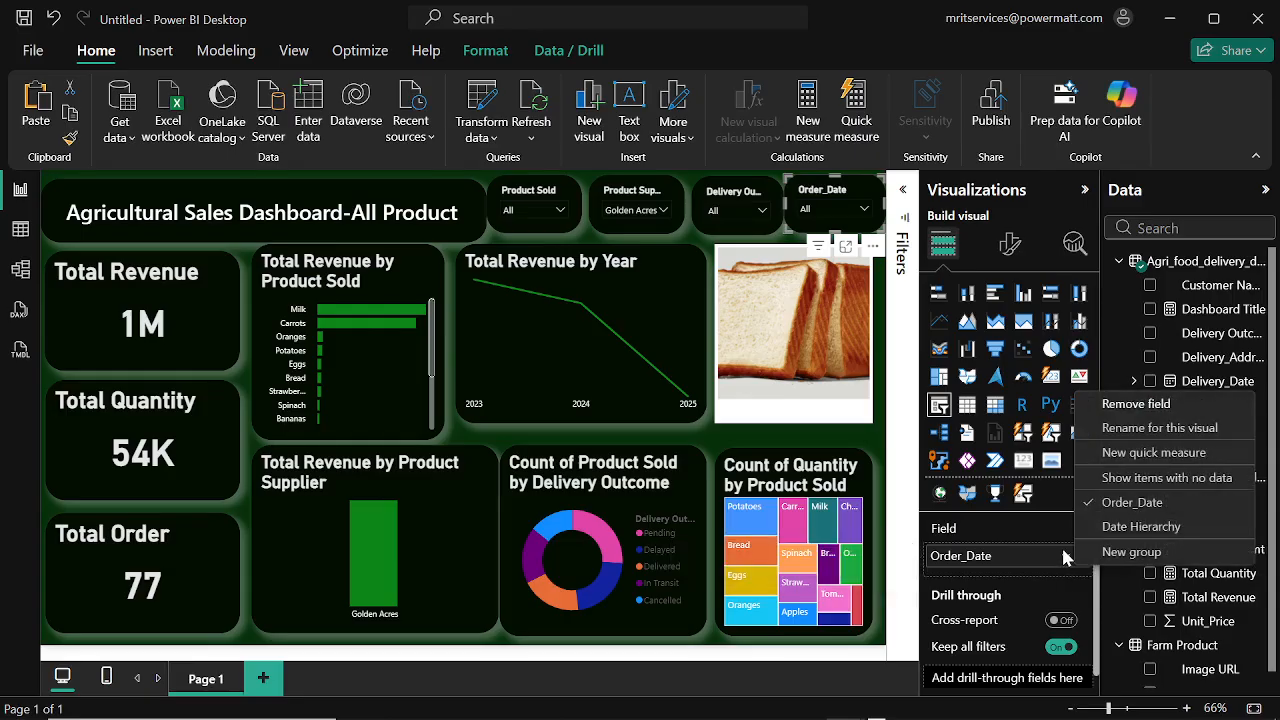
left_click(1041, 530)
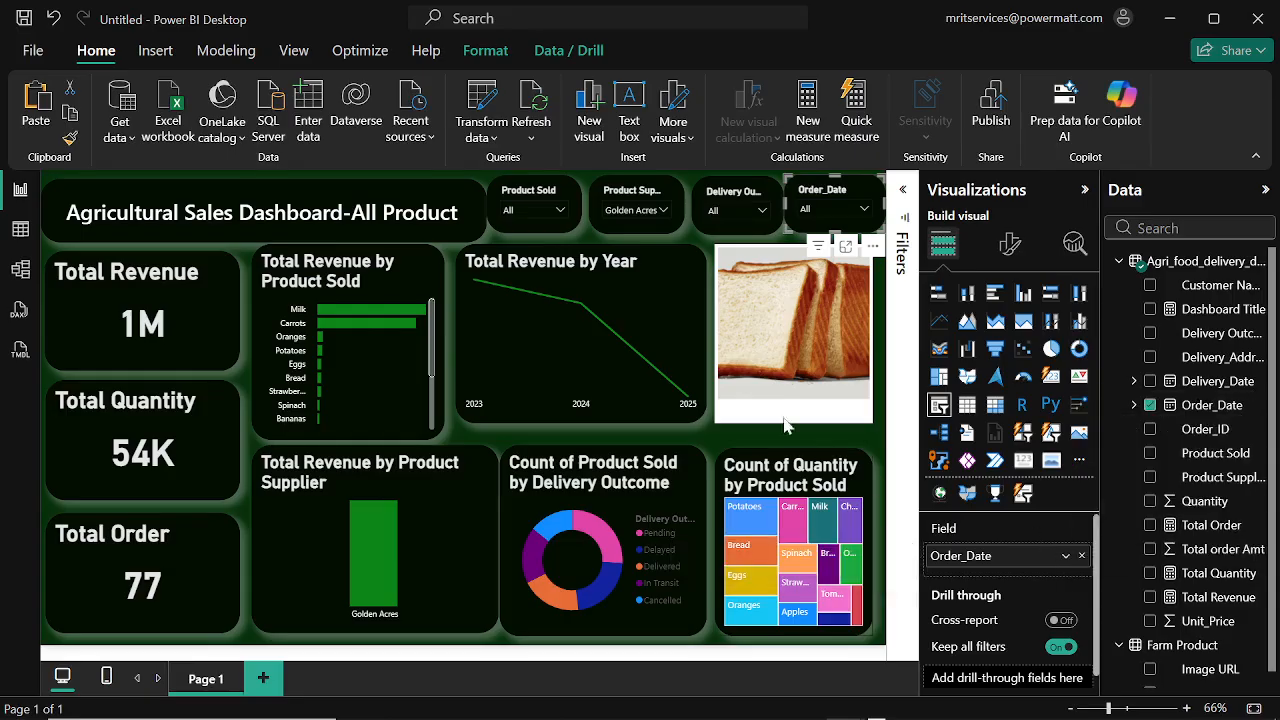
left_click(864, 209)
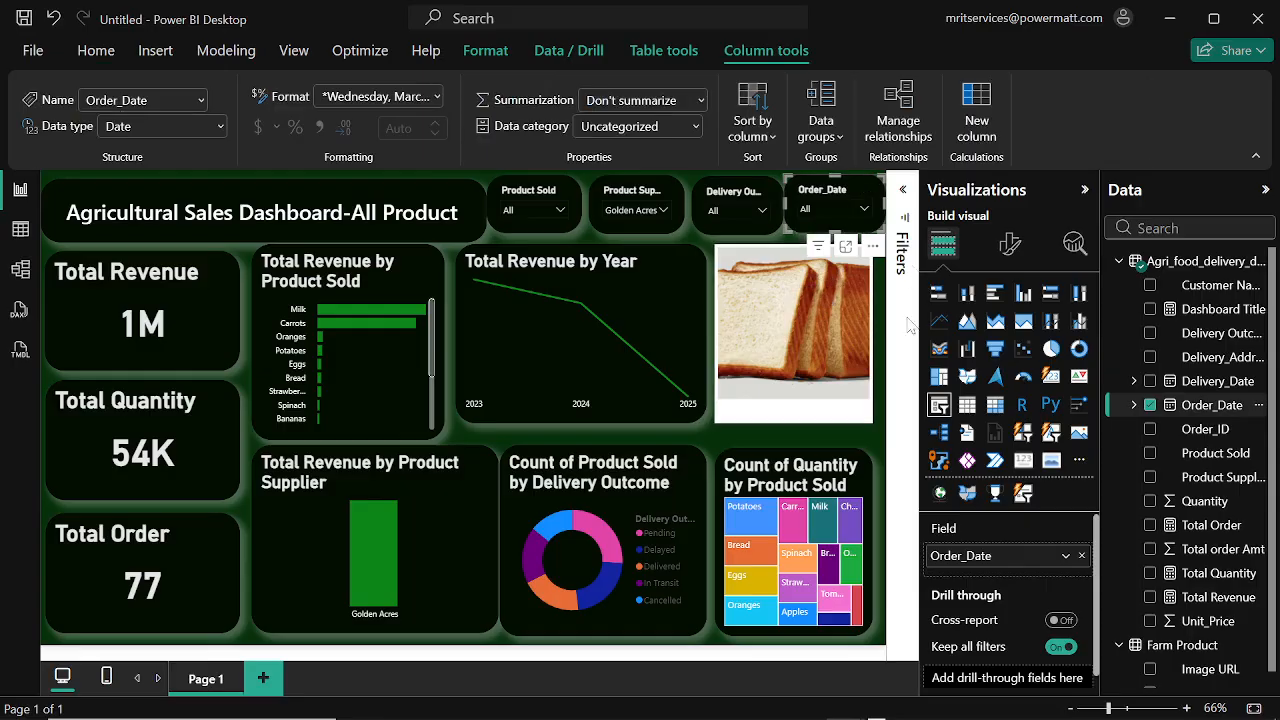
Step: Replace the last slicer's Order_Date field with only the Year level of its date hierarchy, and slightly reduce the slicer's height
left_click(1132, 405)
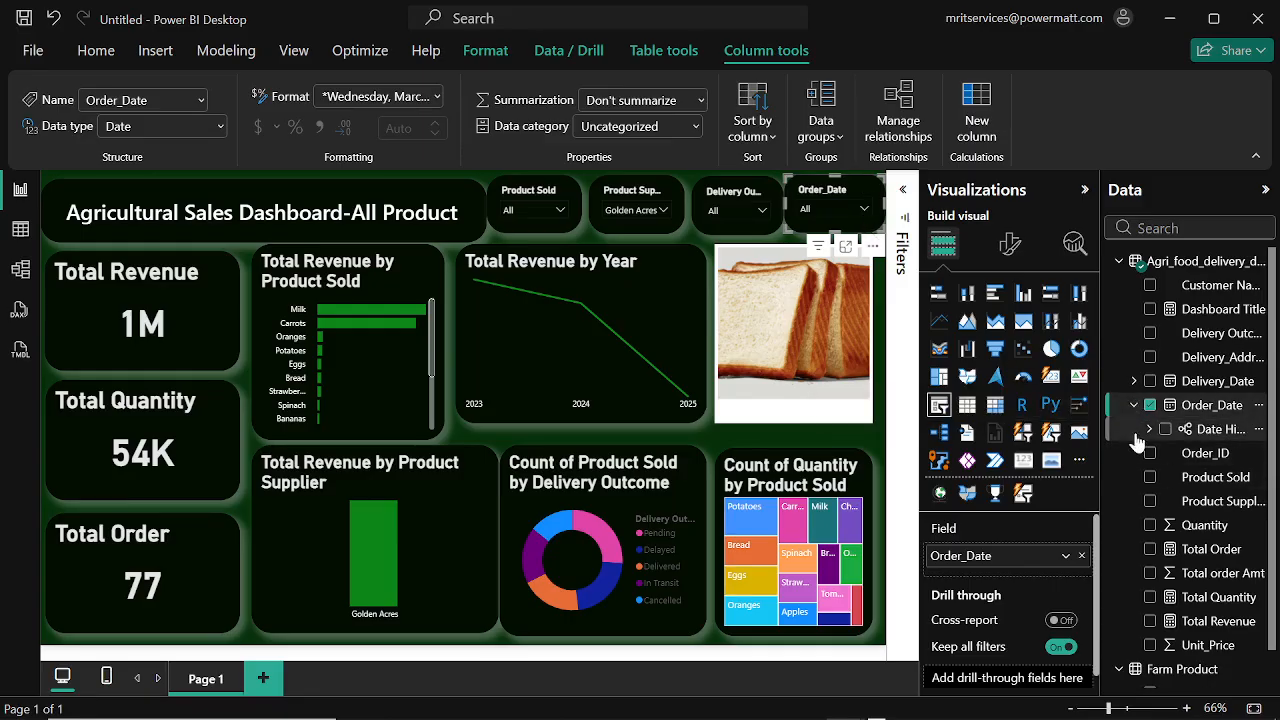
left_click(1147, 429)
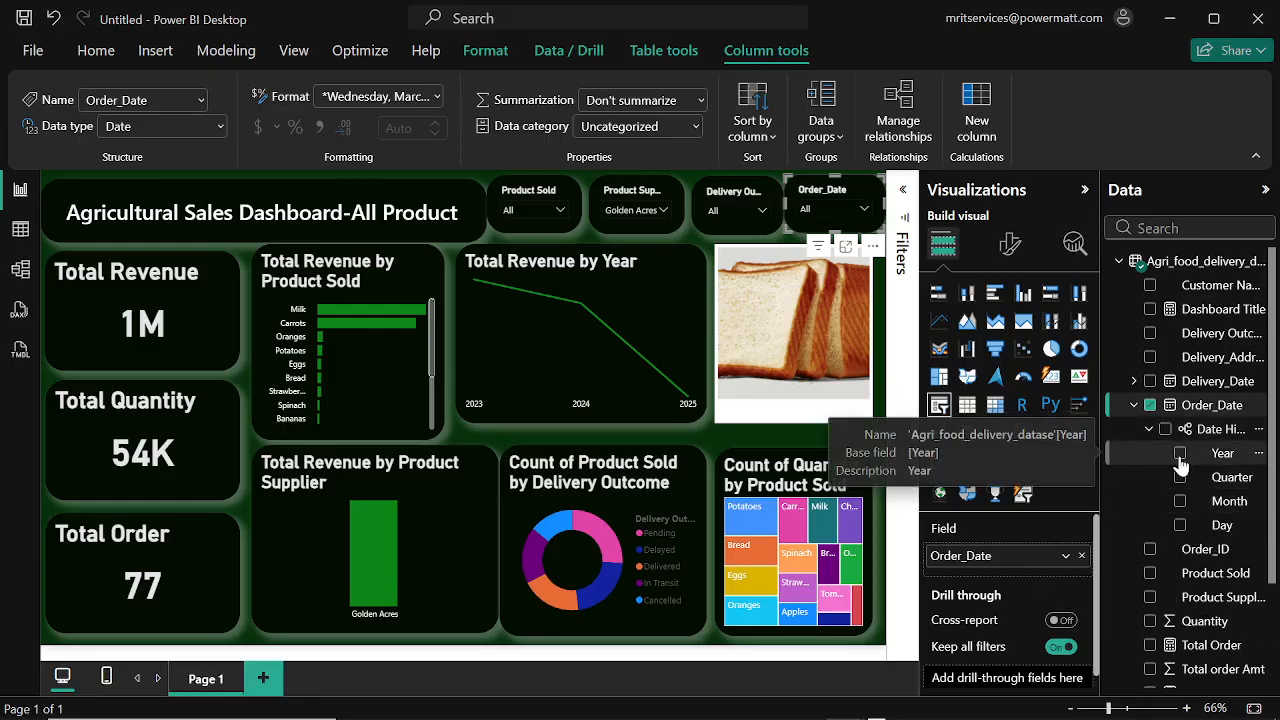
left_click(1180, 455)
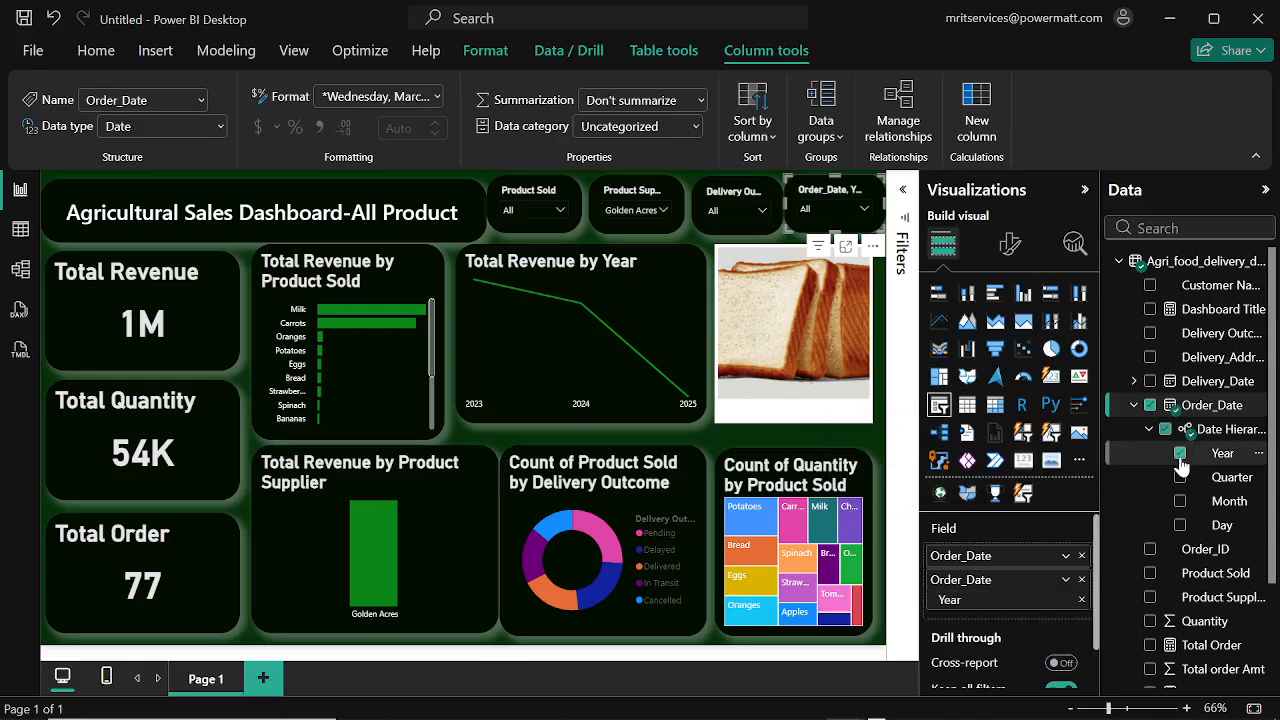
left_click(1152, 405)
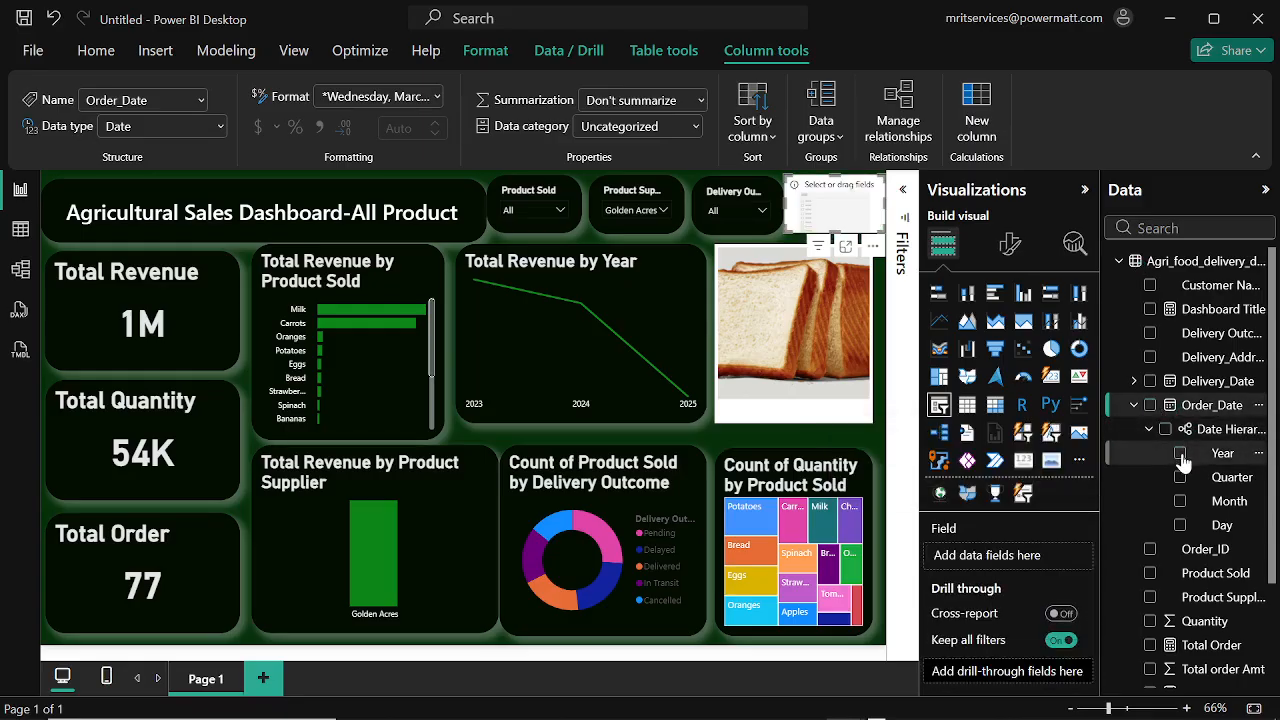
left_click(1181, 455)
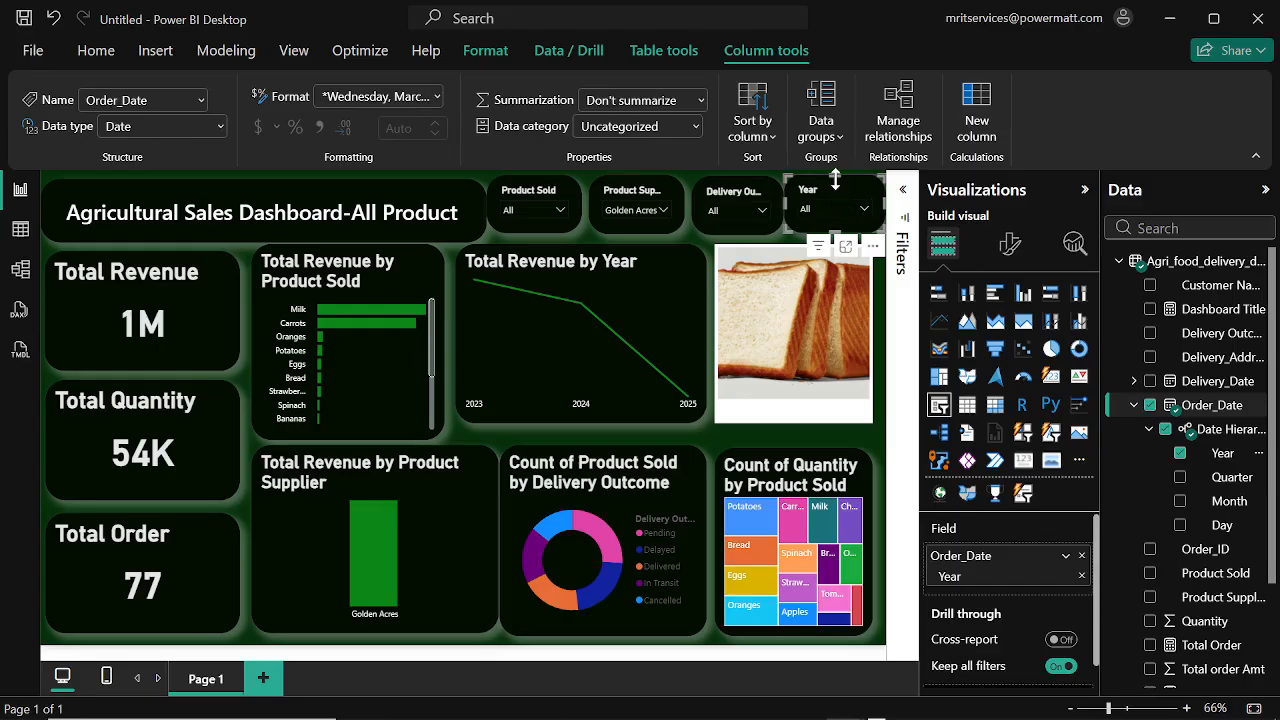
left_click_drag(835, 179, 835, 183)
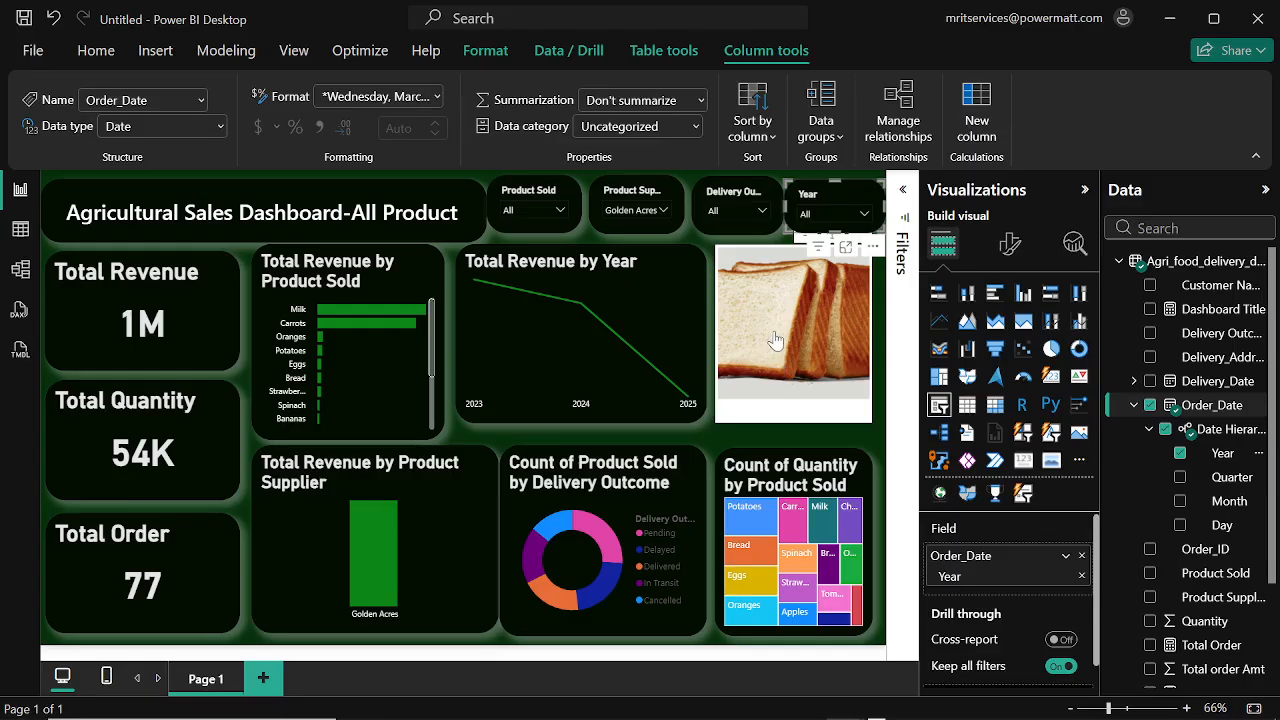
Step: Delete the product image visual from the report page
key("Delete")
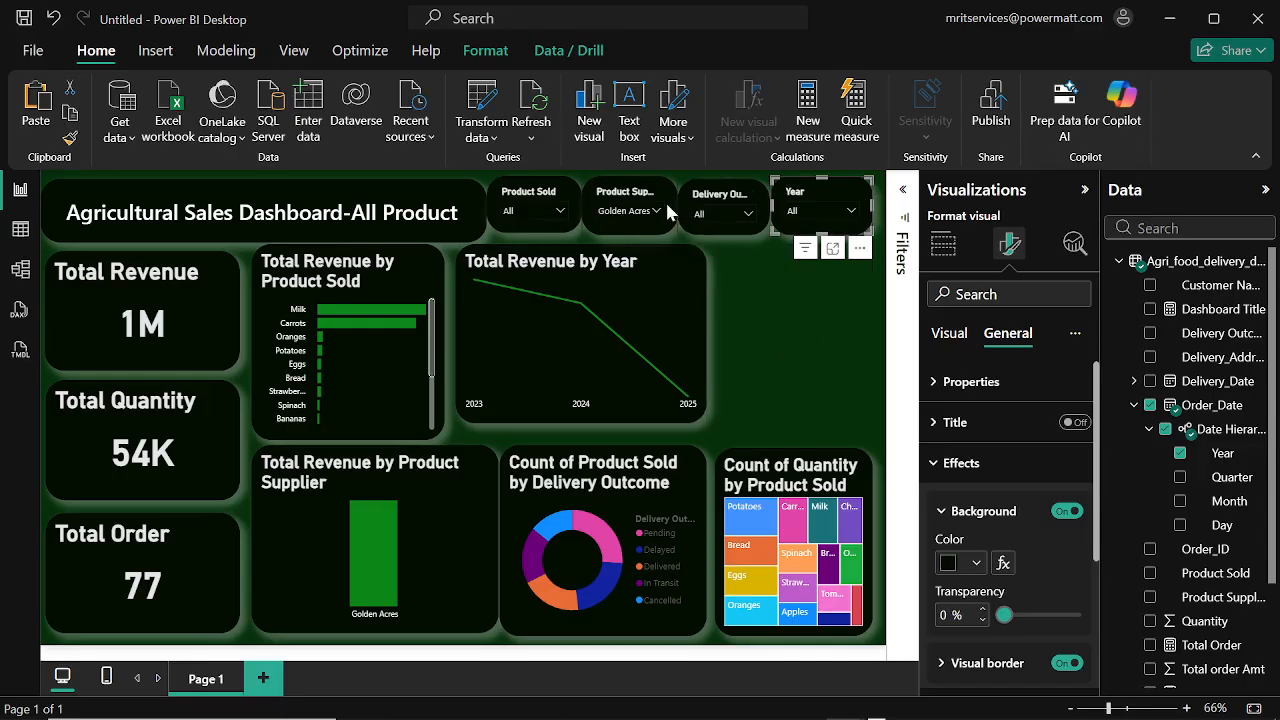
Step: Filter the dashboard to Carrots with the Product Sold slicer to check the visuals and product image
left_click(560, 210)
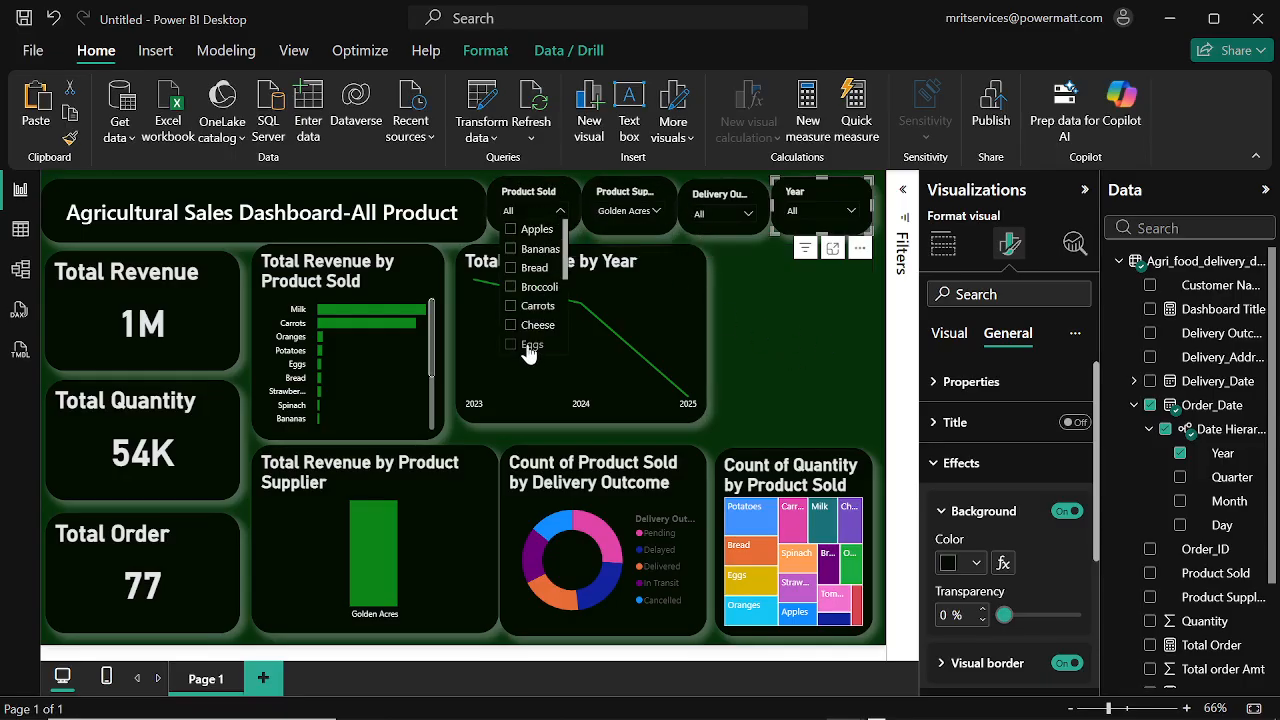
left_click(512, 307)
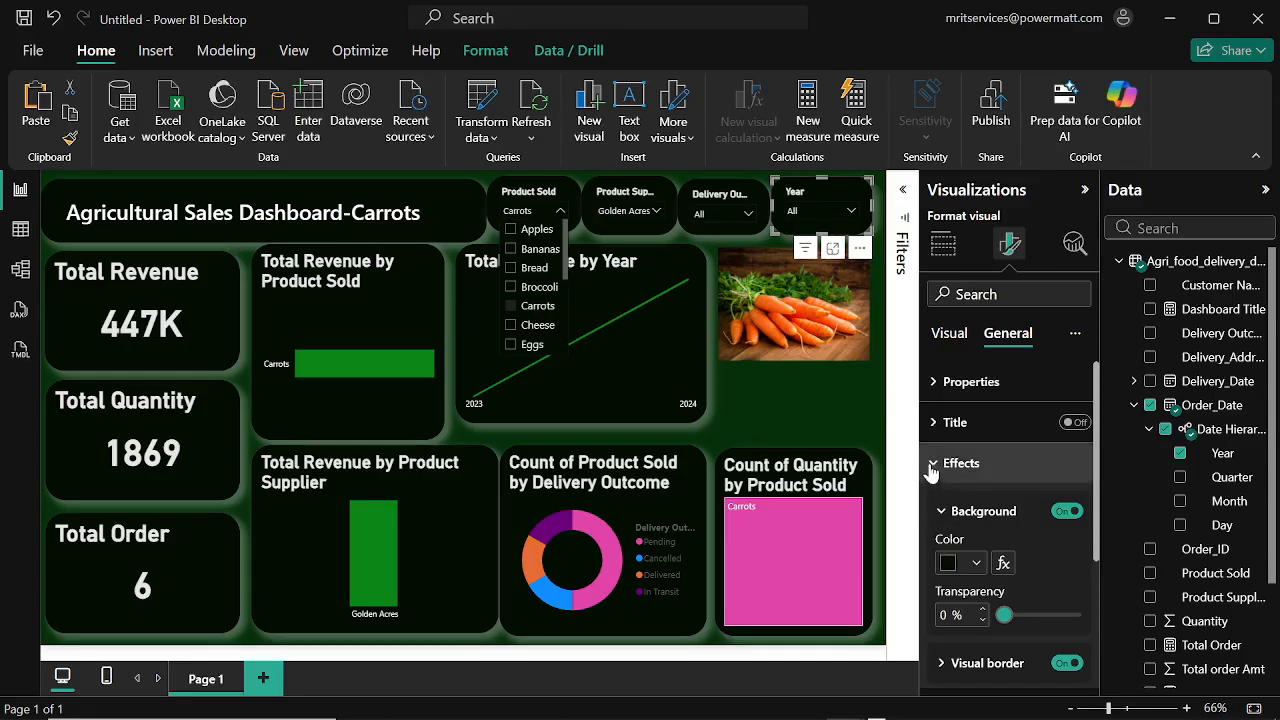
Step: Try a white background on the product image visual and turn it off again
left_click(823, 380)
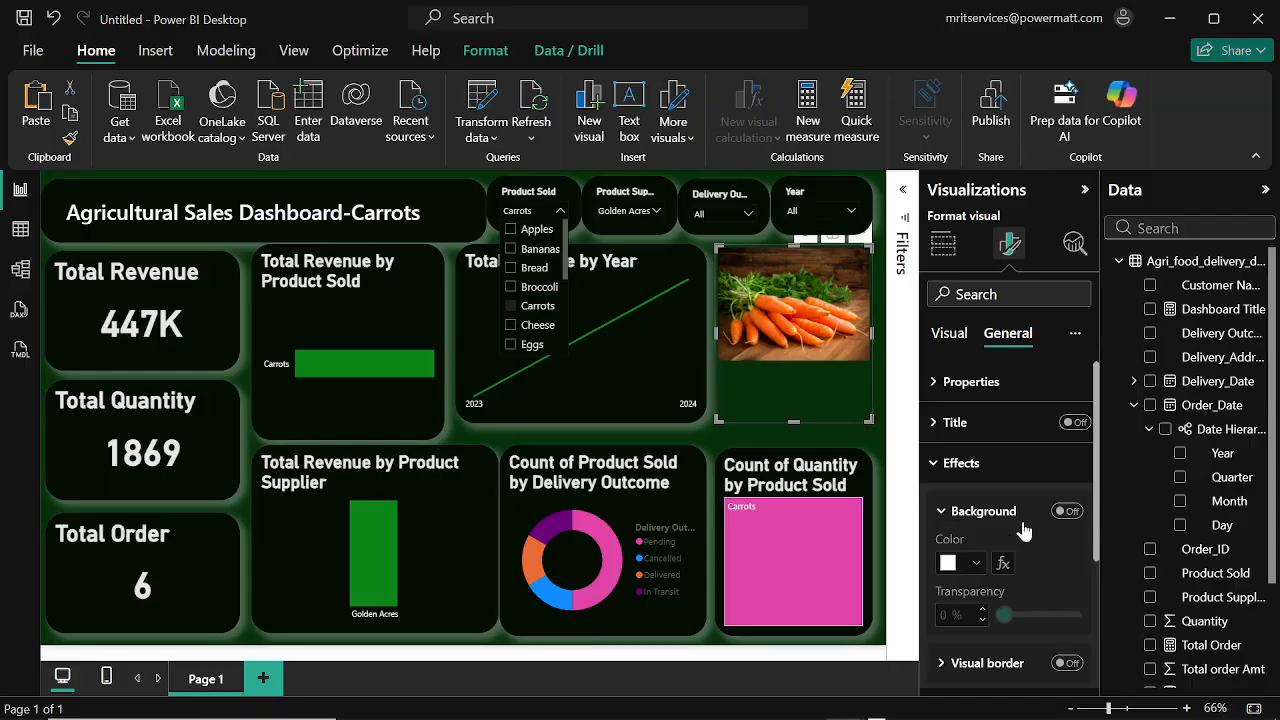
left_click(1060, 514)
left_click(1062, 514)
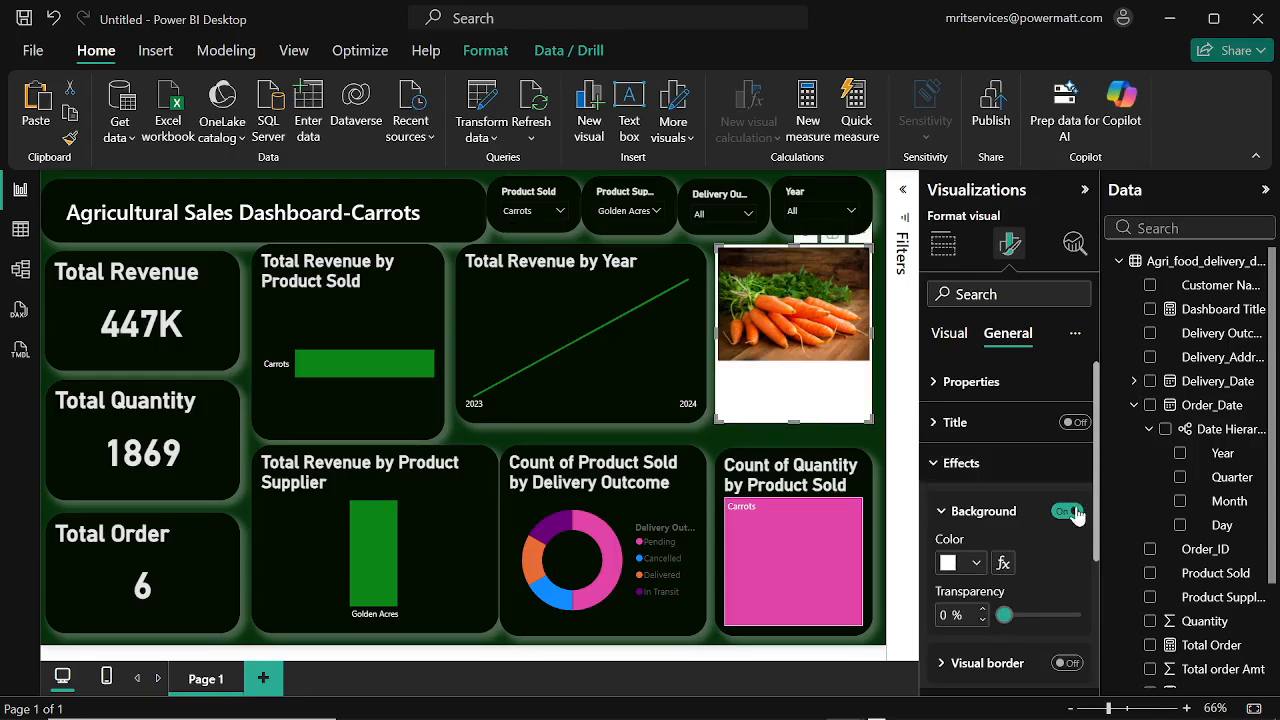
left_click(1066, 513)
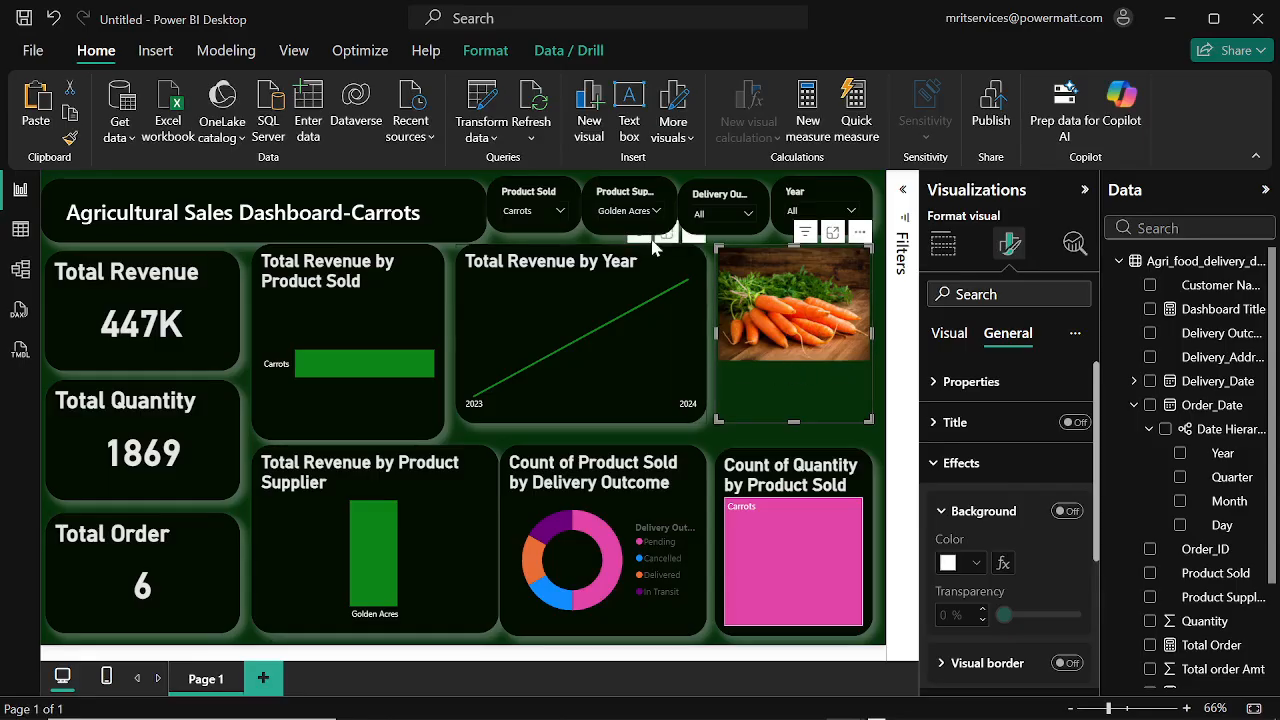
Step: Test the Product Sold slicer with Bananas, Cheese, Bread and Apples in turn, checking the title, visuals and product image
left_click(561, 212)
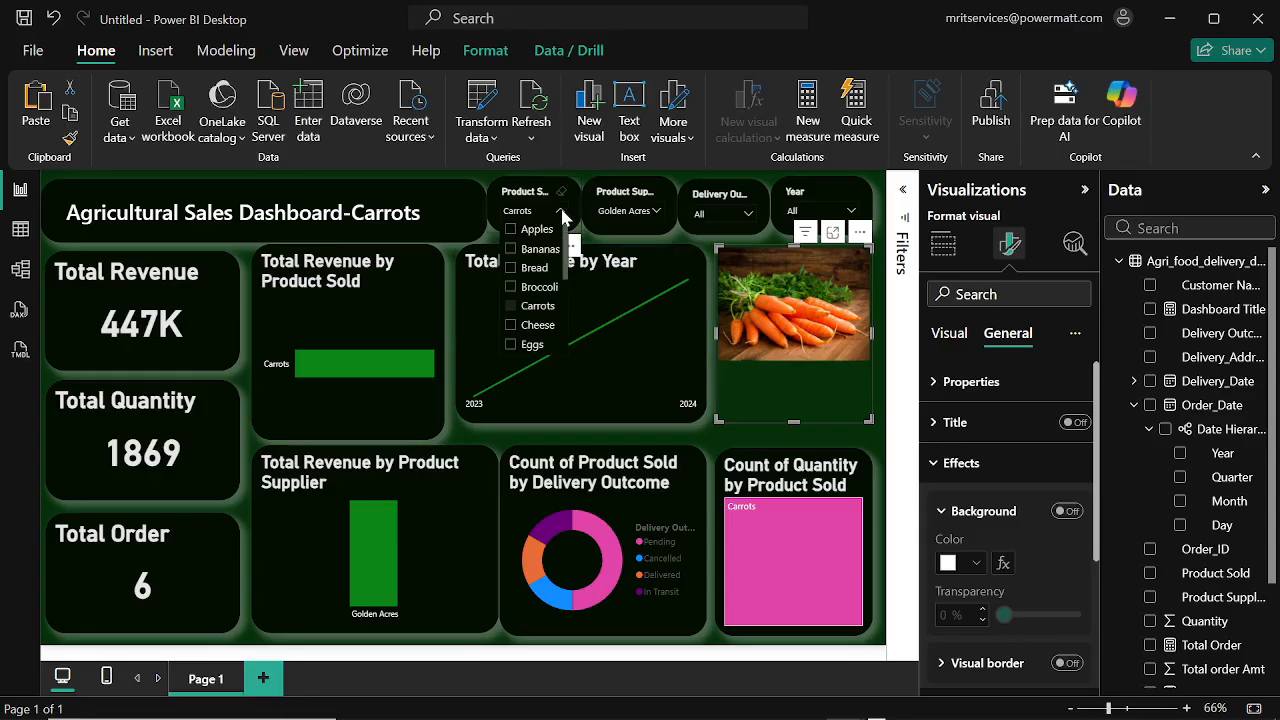
left_click(516, 250)
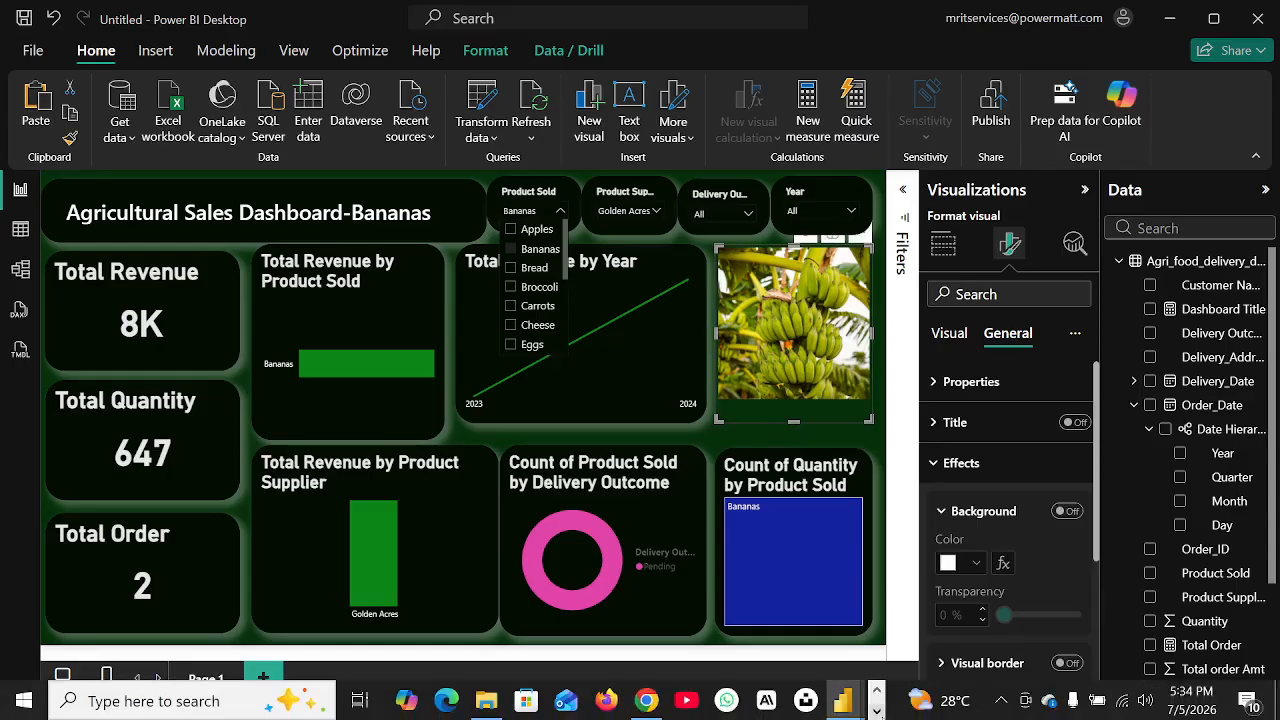
left_click(877, 711)
left_click(876, 694)
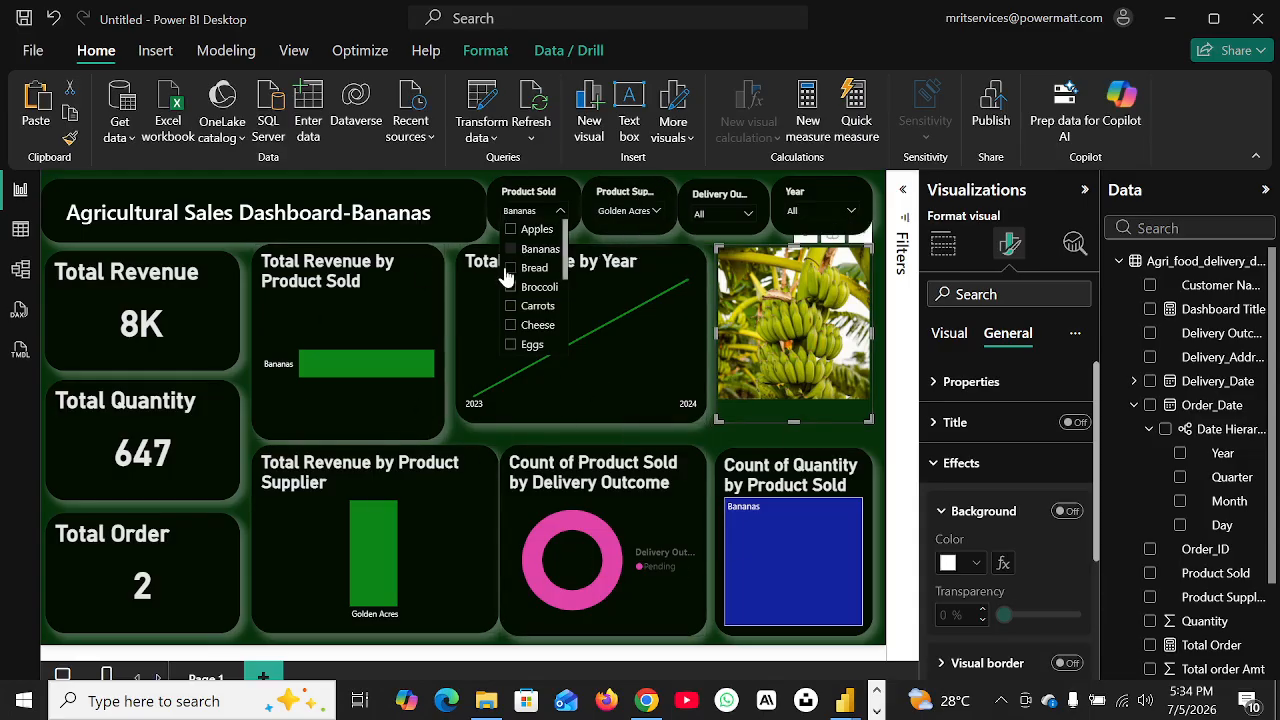
left_click(515, 330)
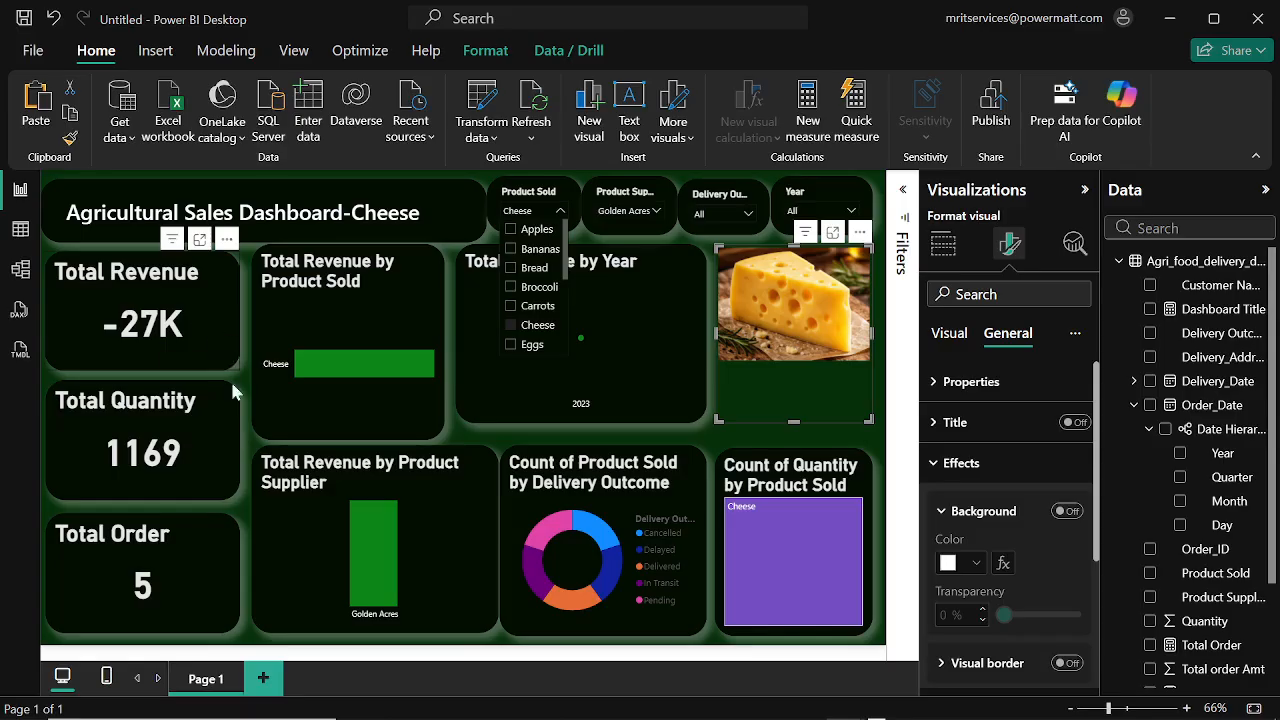
left_click(510, 330)
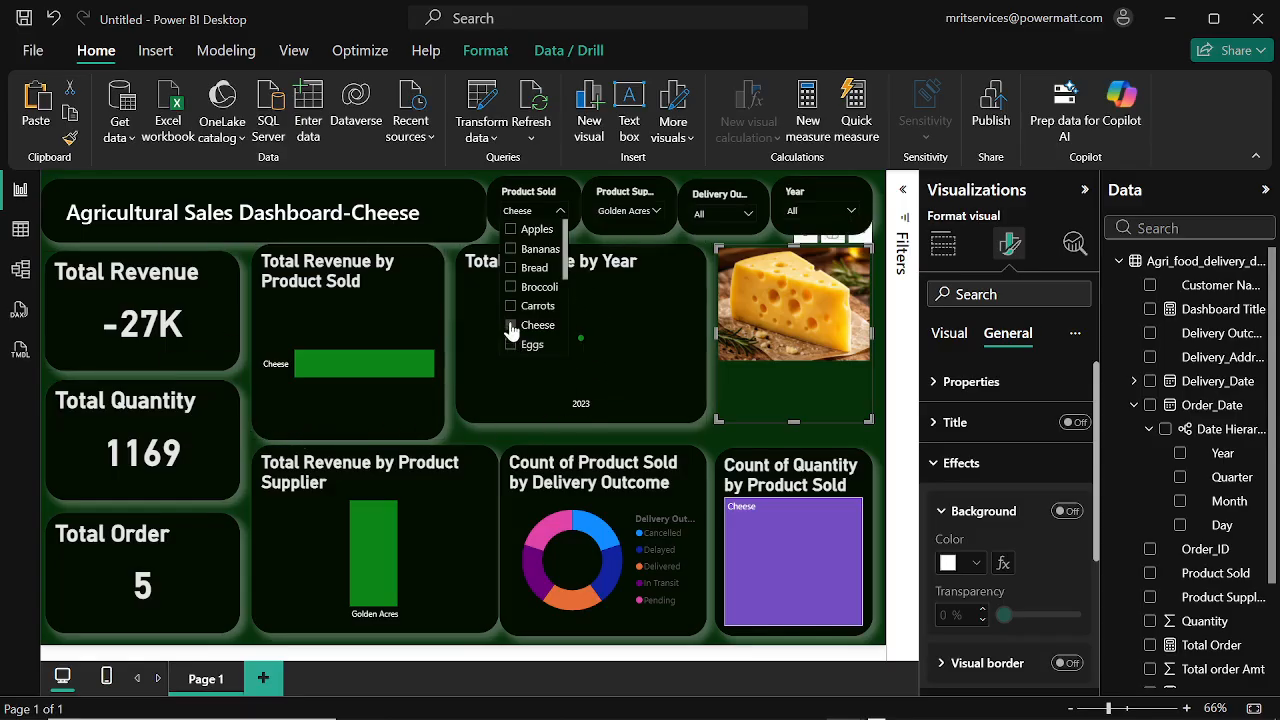
left_click(510, 268)
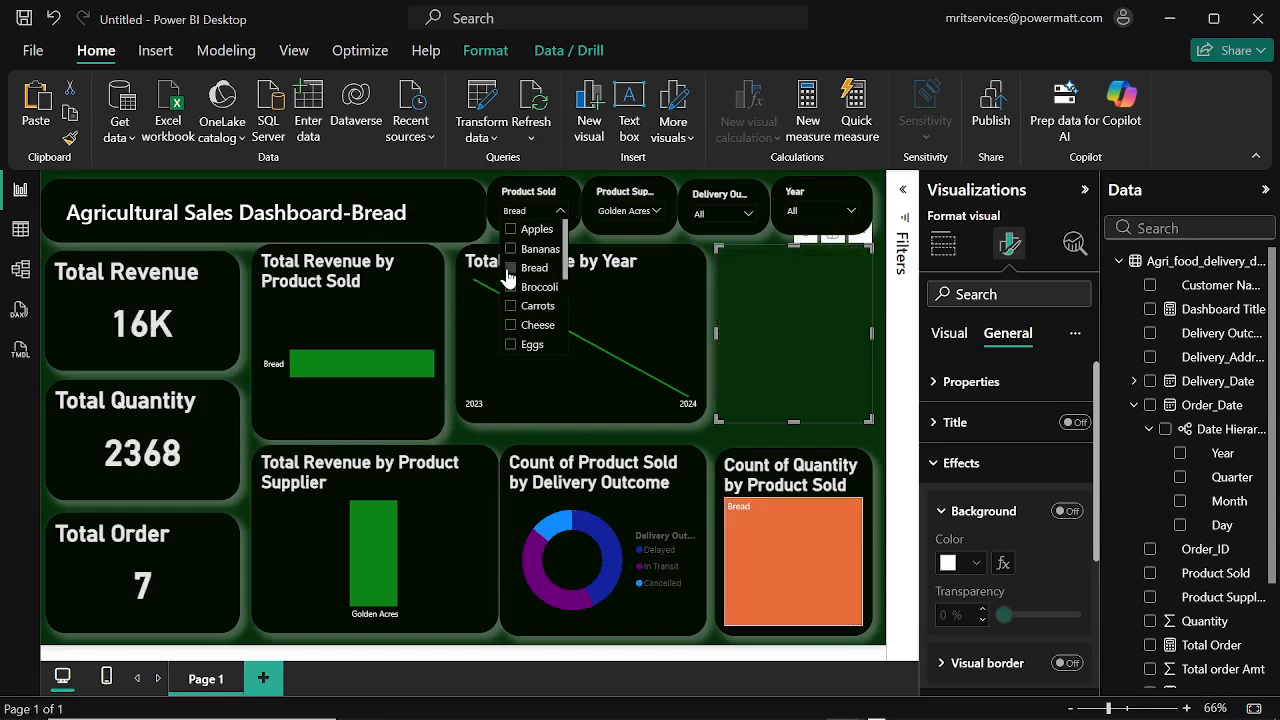
left_click(511, 232)
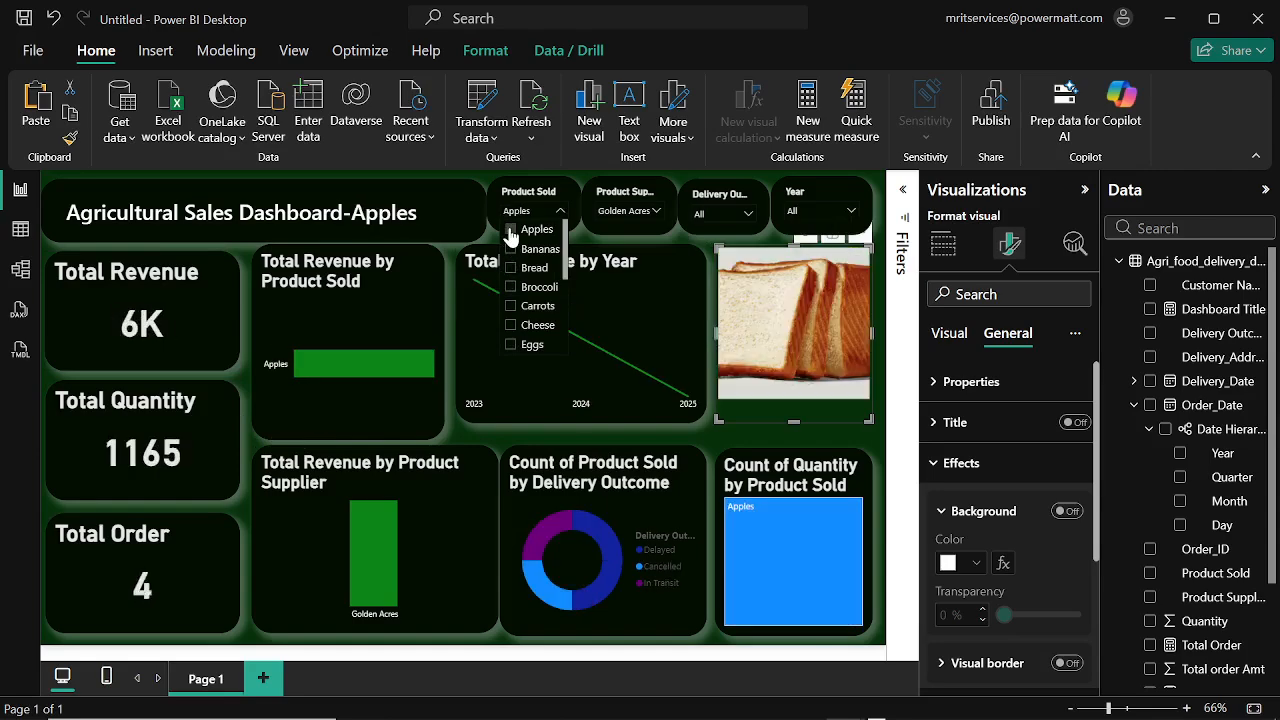